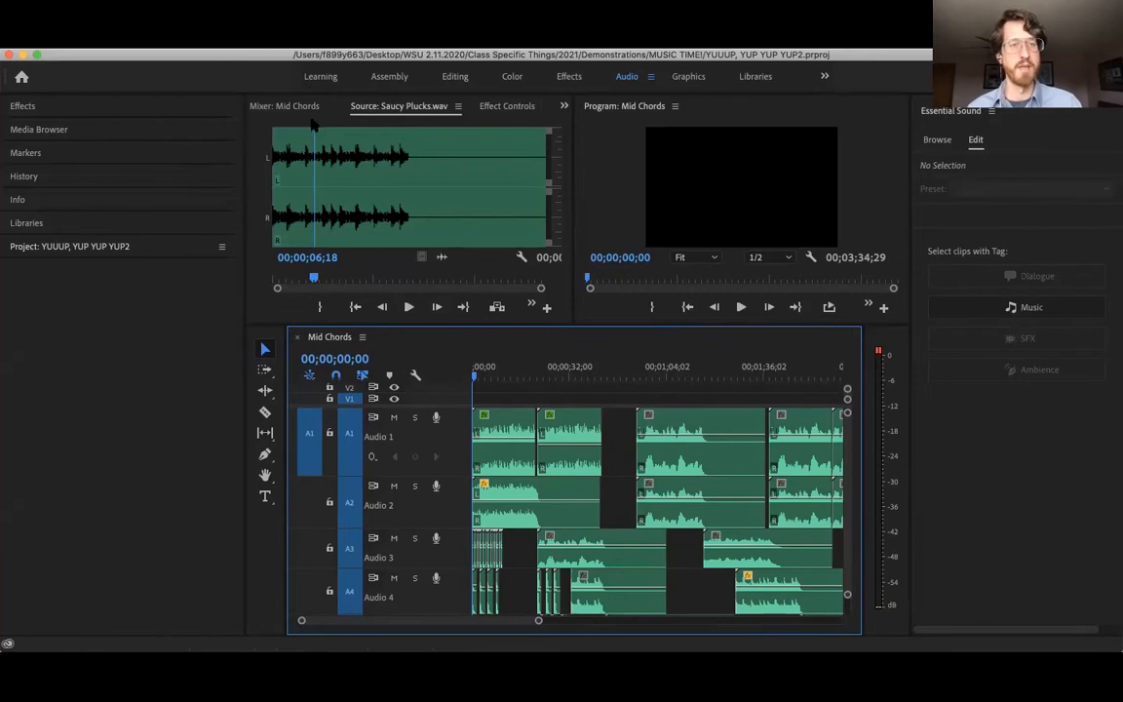
click(136, 39)
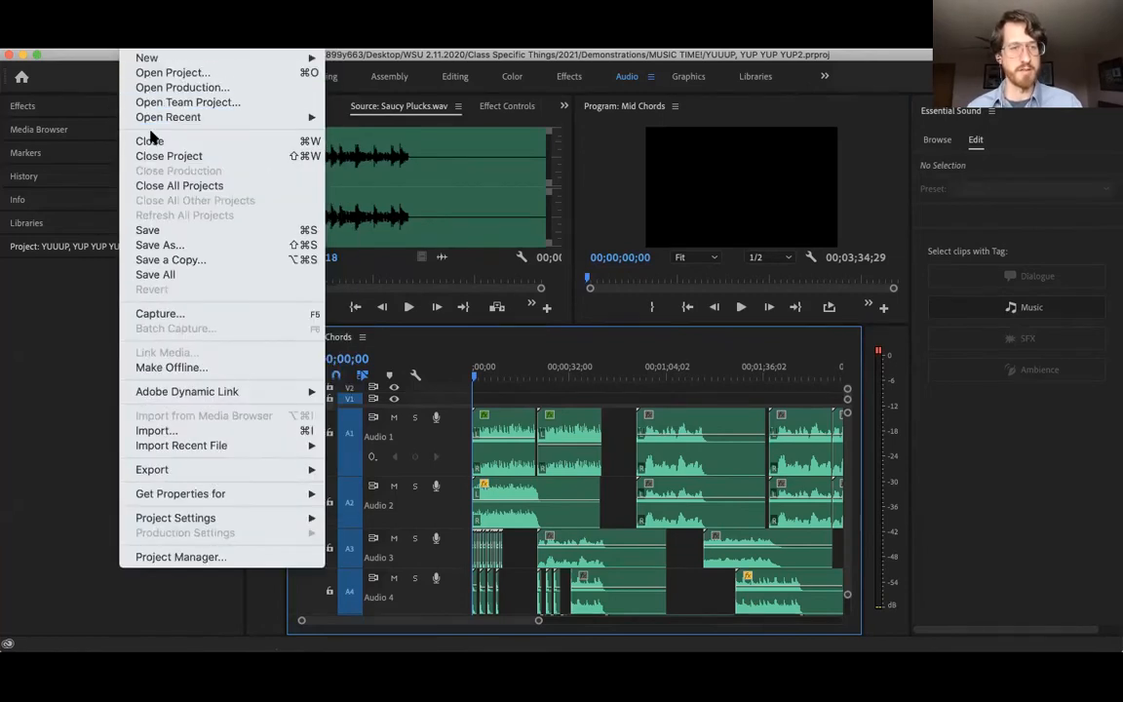
key(Escape)
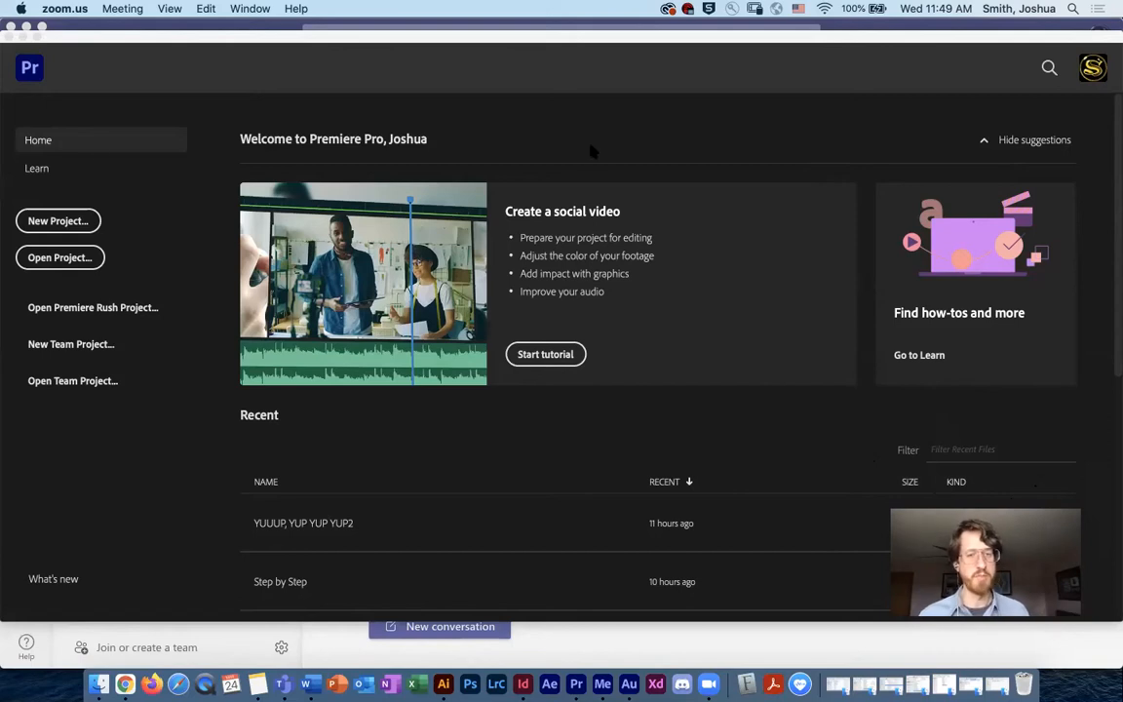
Start a new project from the home screen to bring up its settings.
click(75, 218)
click(75, 220)
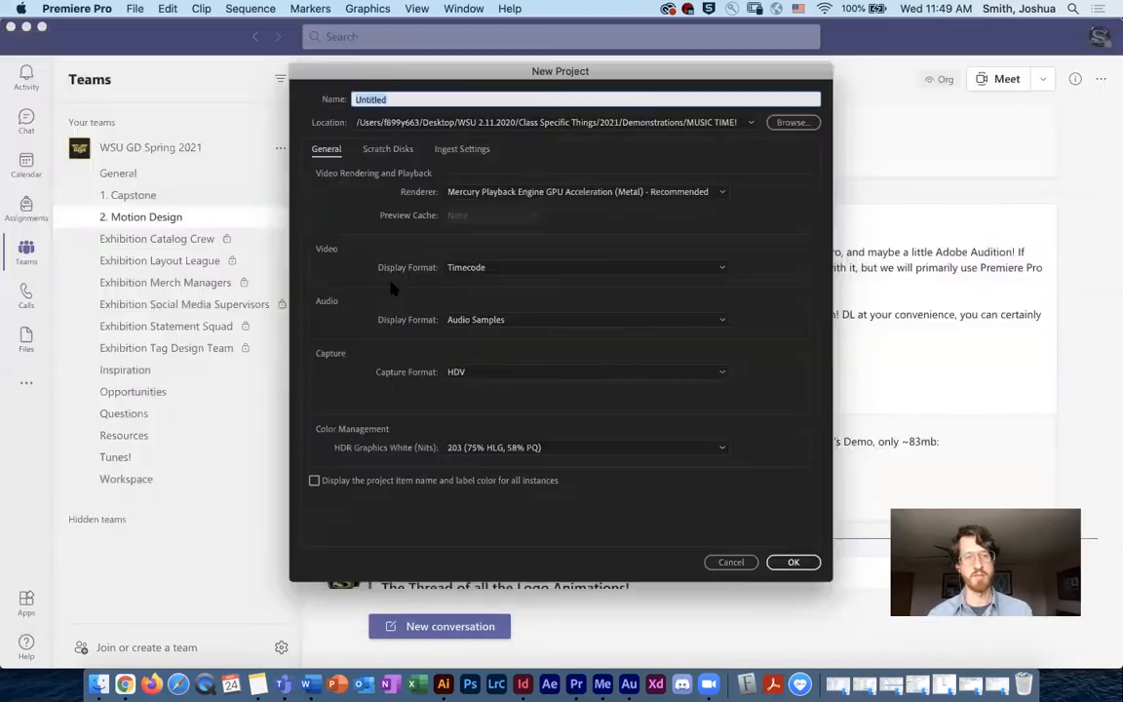
drag(476, 75, 474, 82)
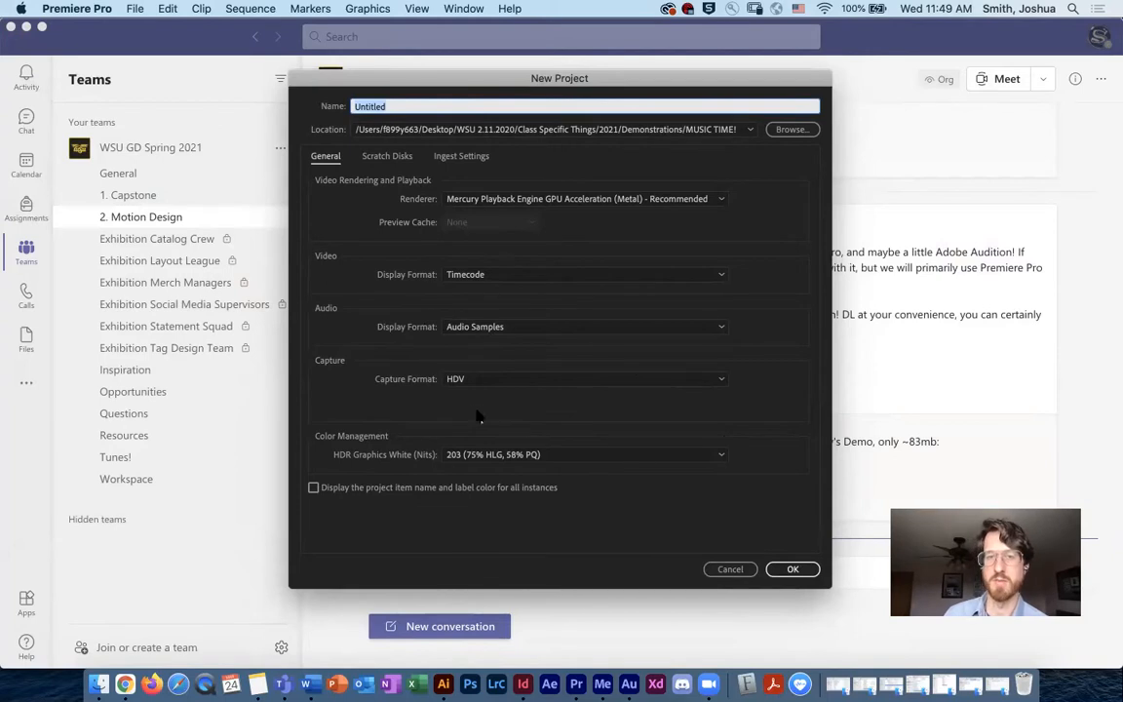
click(749, 130)
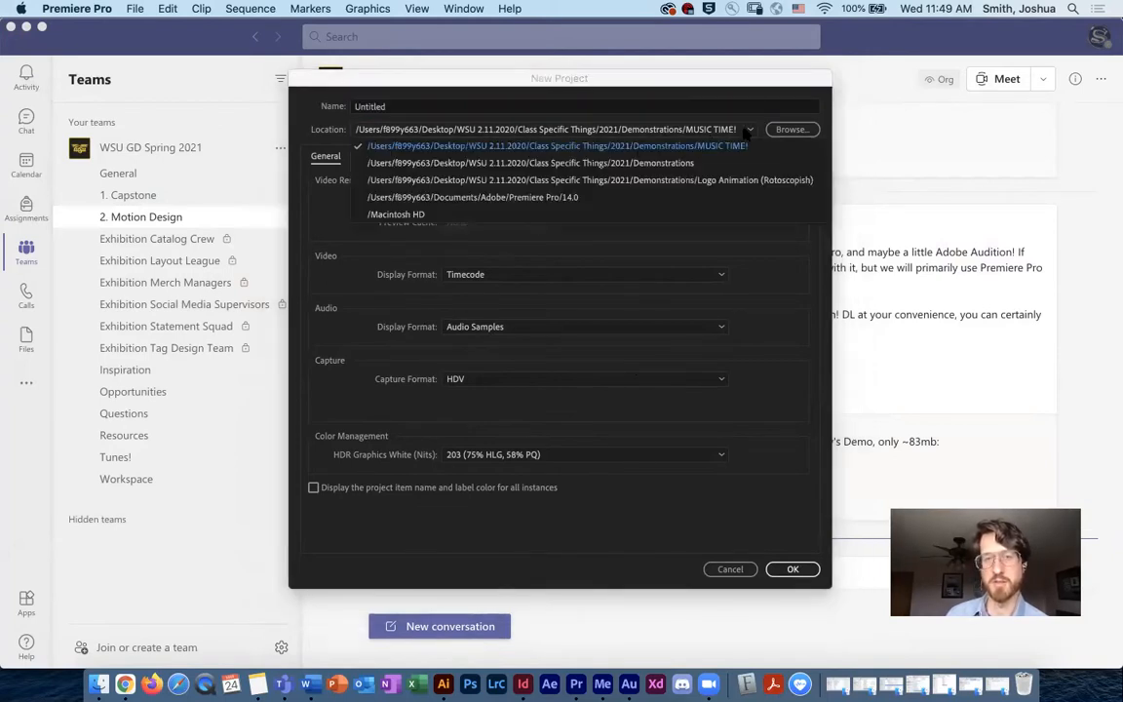
click(747, 130)
click(791, 129)
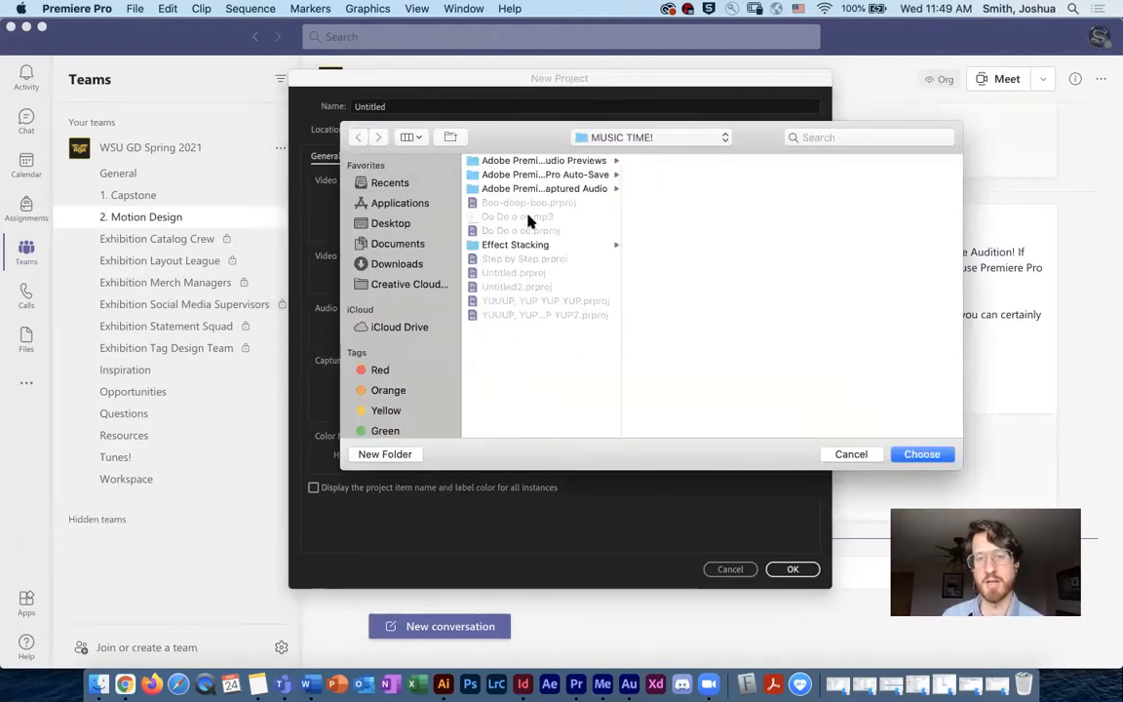
click(604, 138)
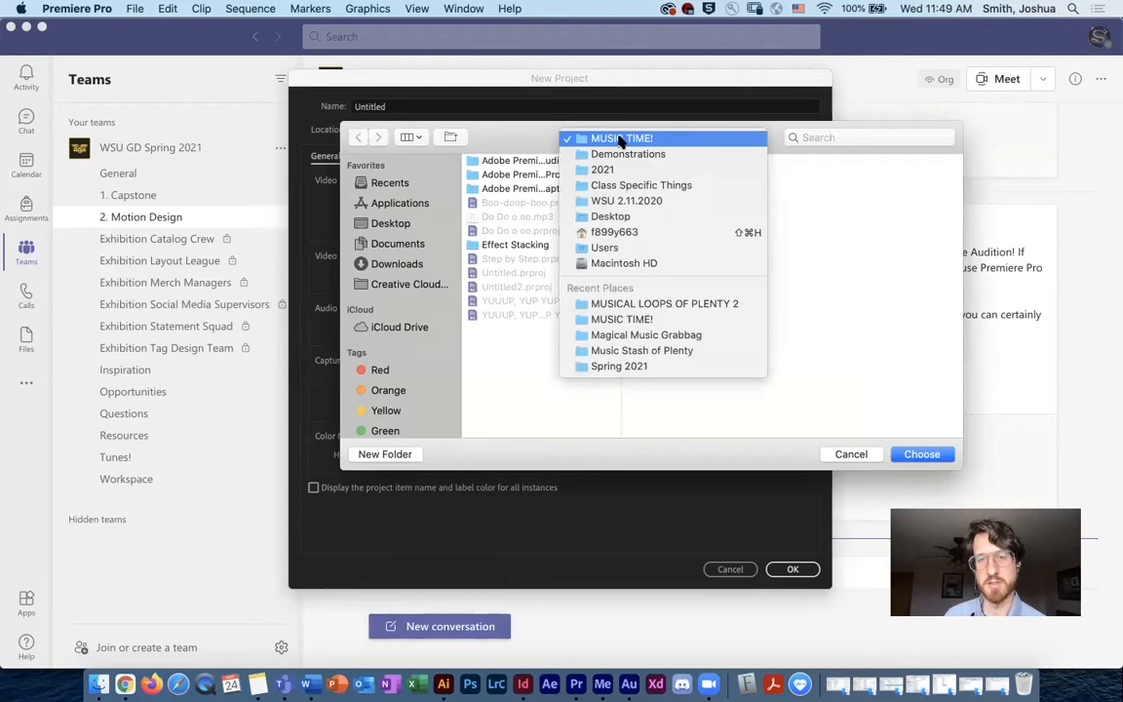
click(621, 139)
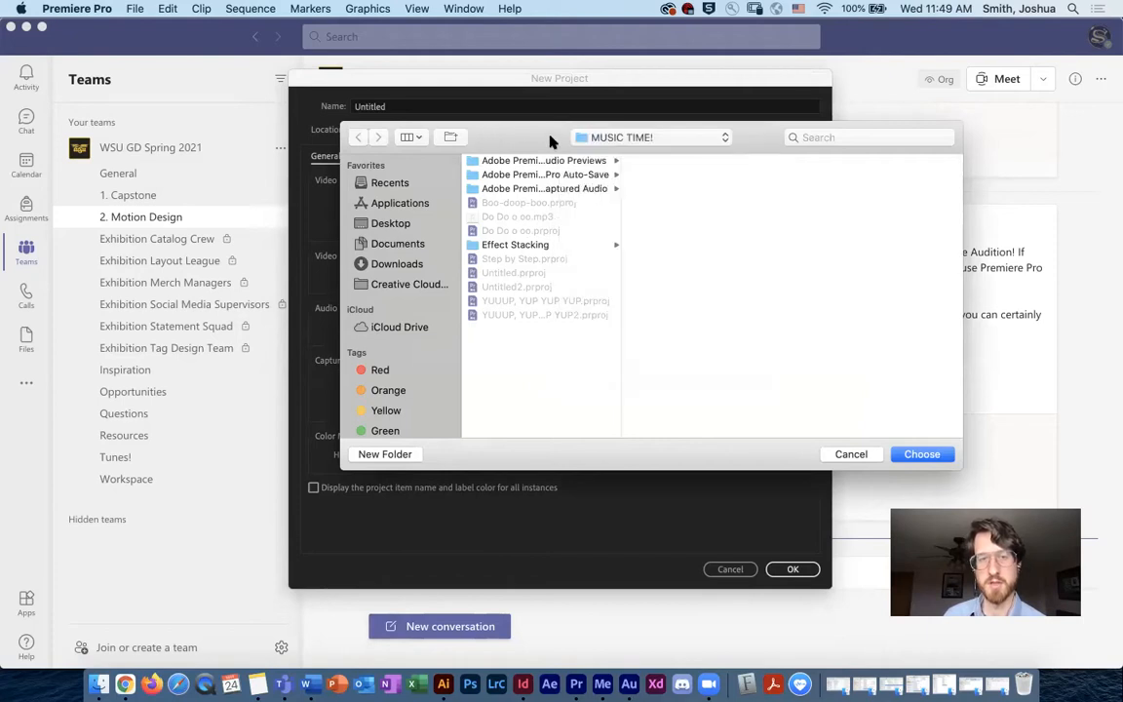
click(849, 455)
Name the new project Untitled3 and create it in the MUSIC TIME! folder with the default settings.
click(378, 105)
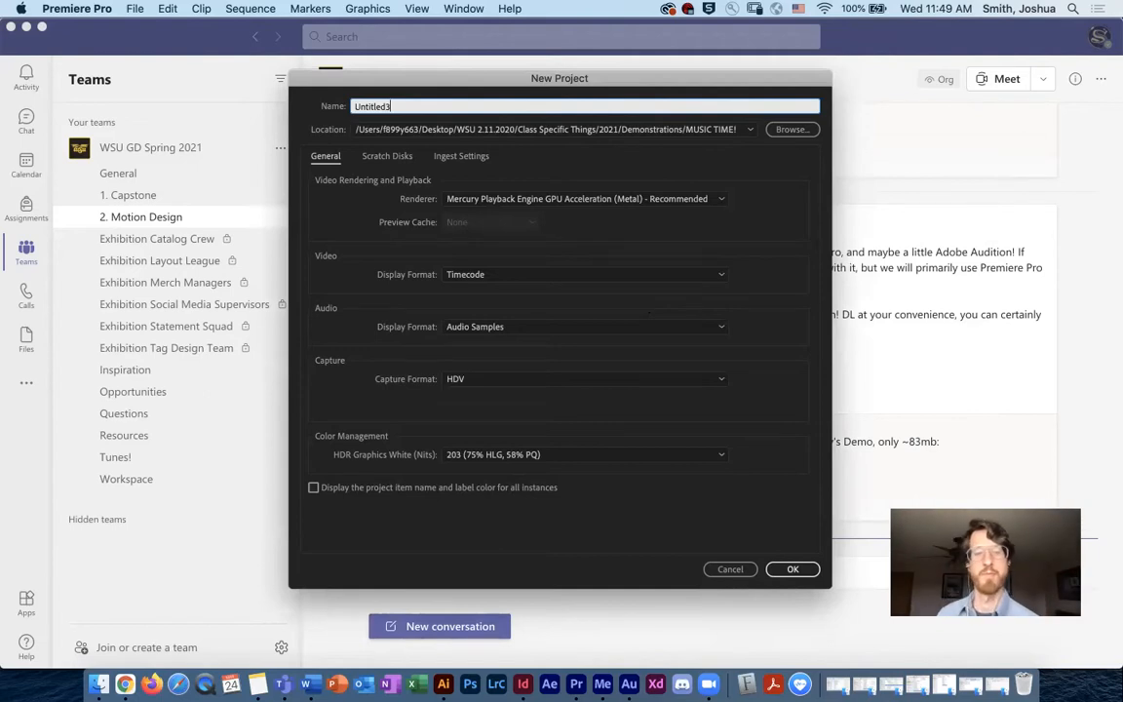
key(Return)
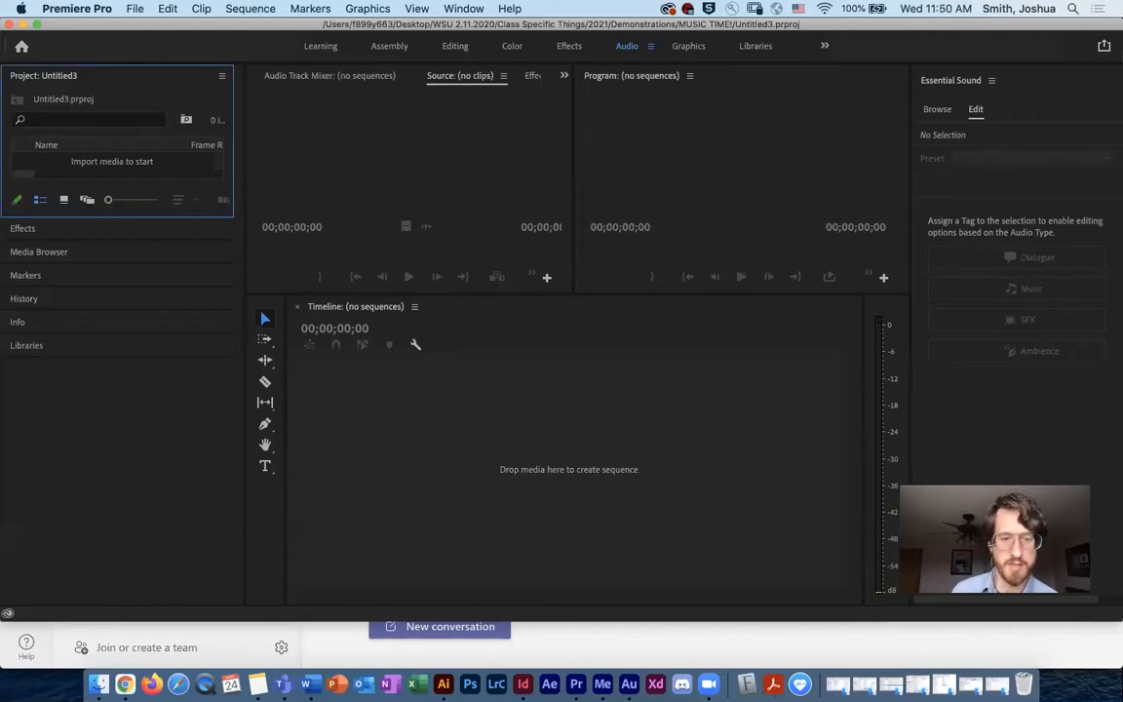
Extend the program window down to the dock and apply the Audio workspace.
drag(338, 620, 337, 668)
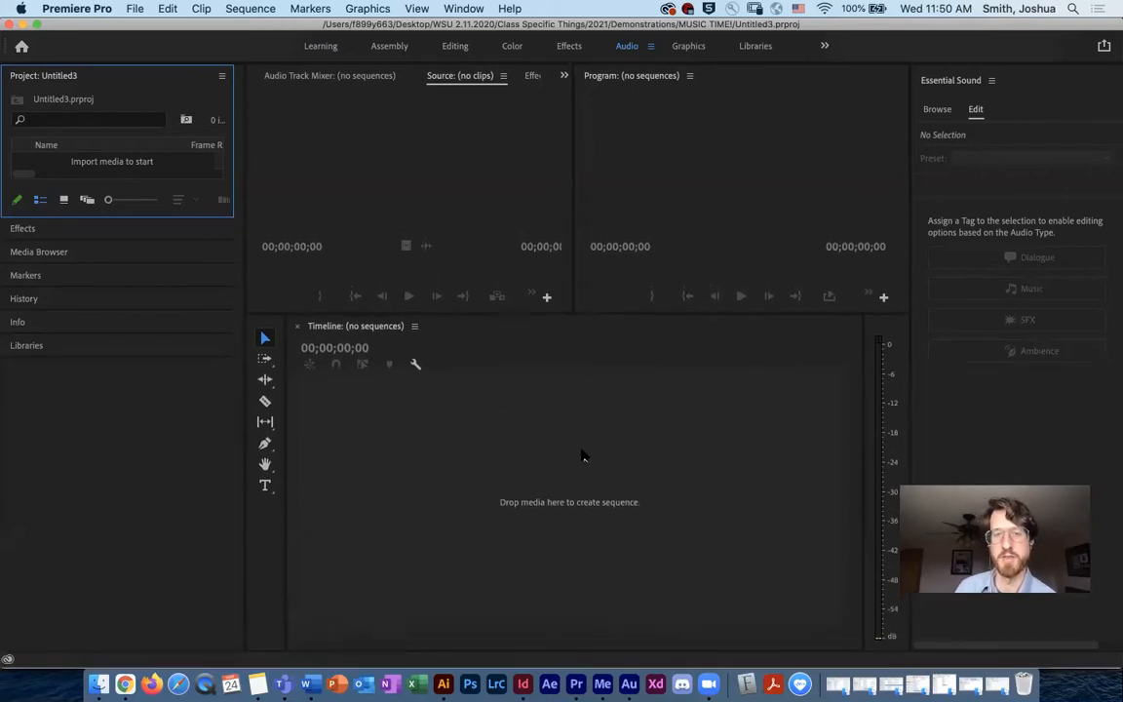
click(452, 10)
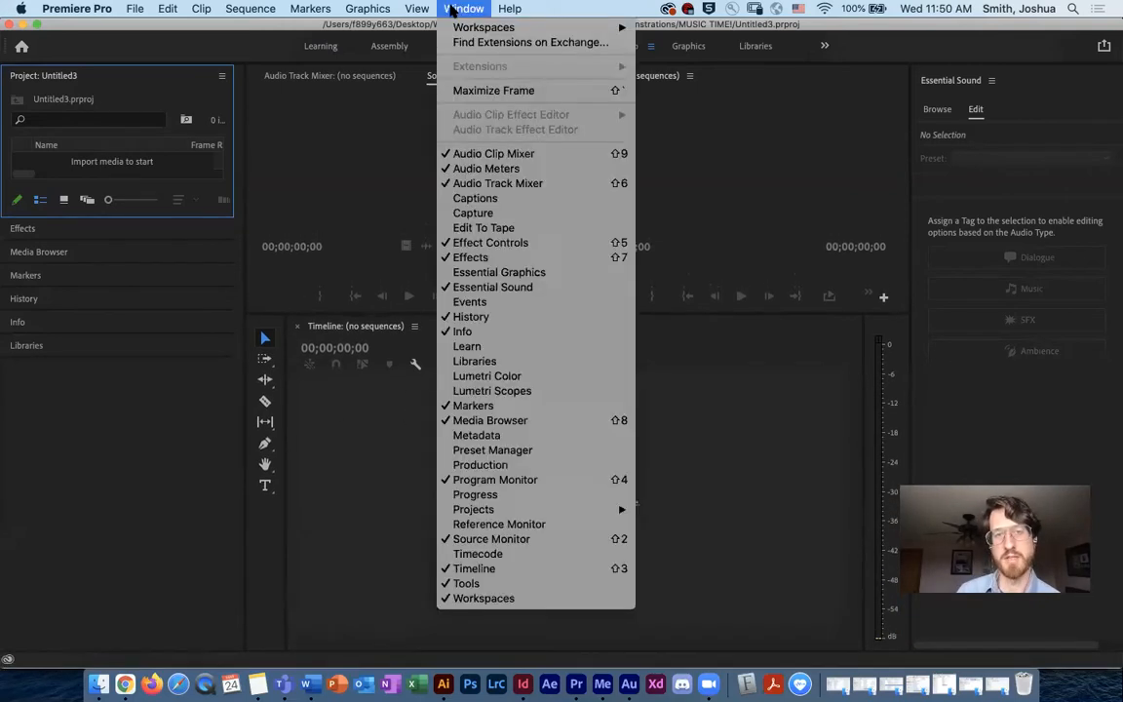
mouse_move(447, 27)
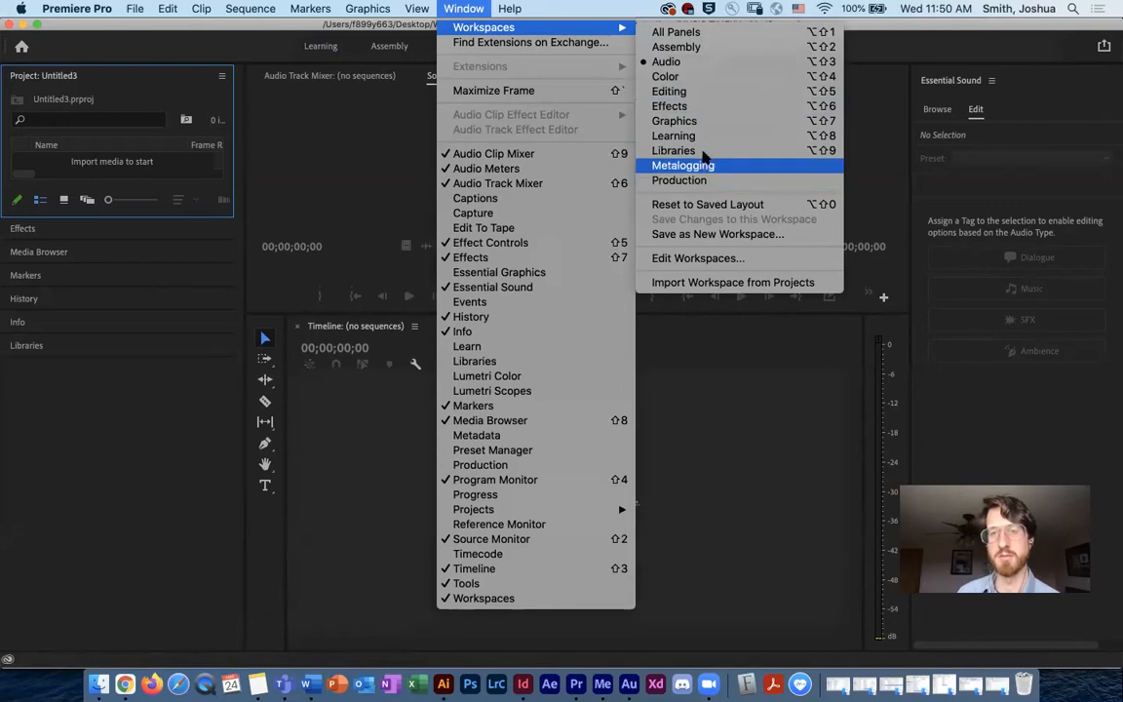
click(689, 63)
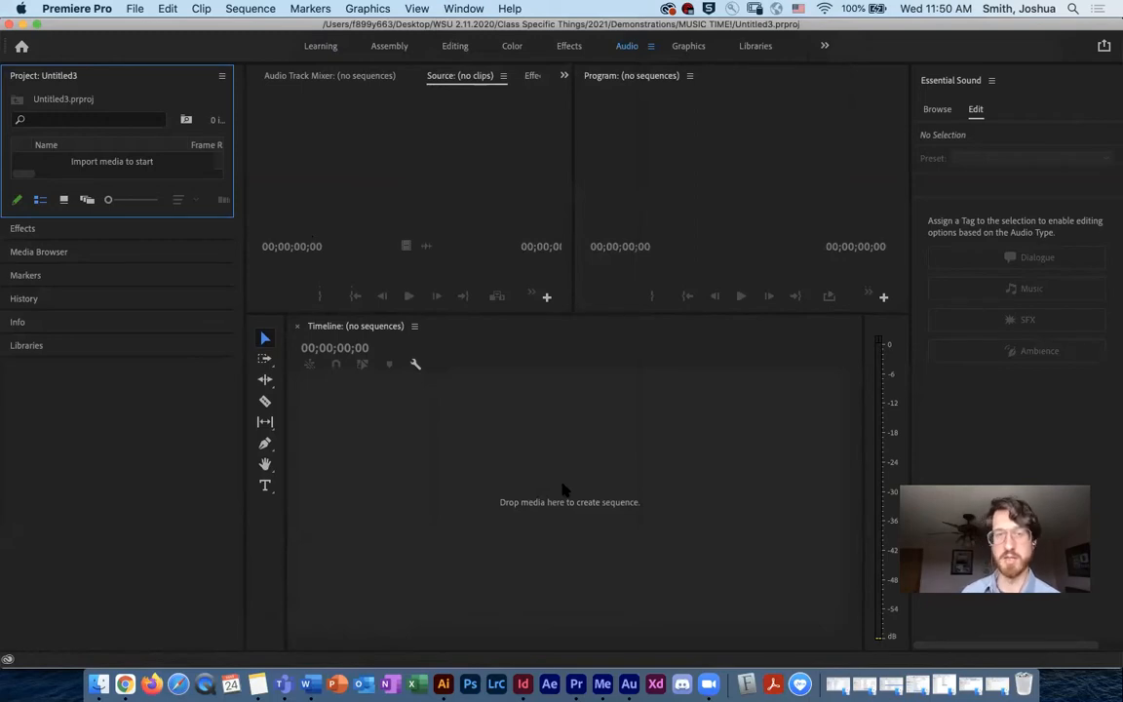
Switch the layout to the Editing workspace.
click(448, 8)
mouse_move(472, 28)
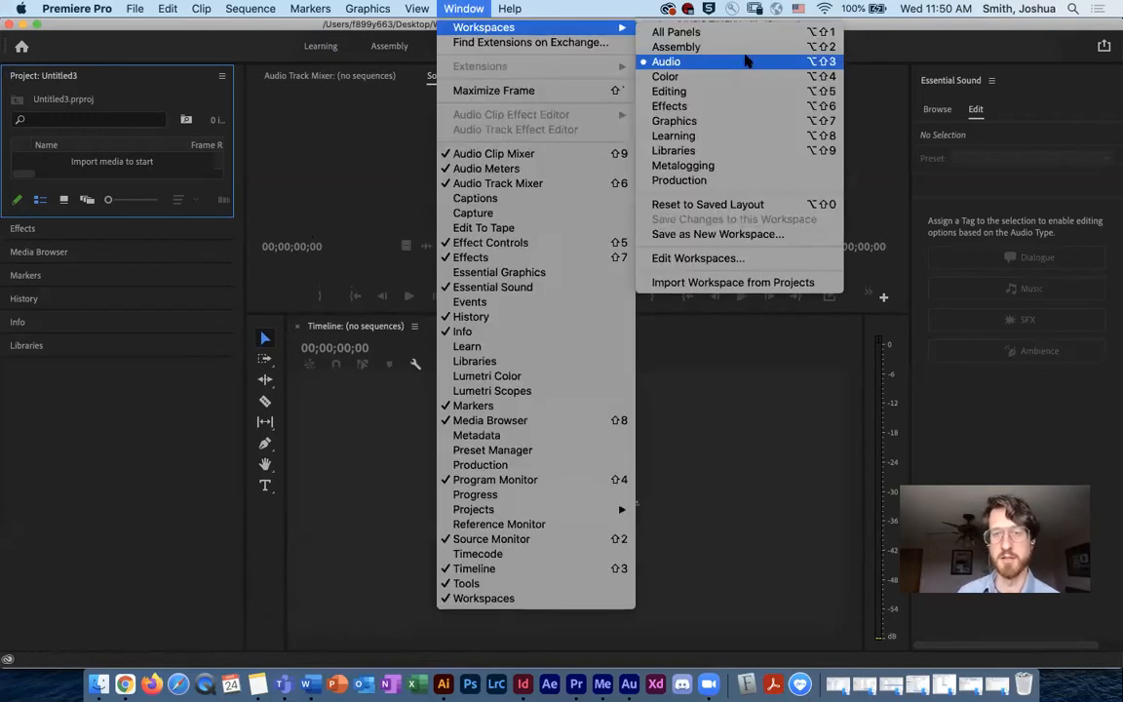
click(688, 91)
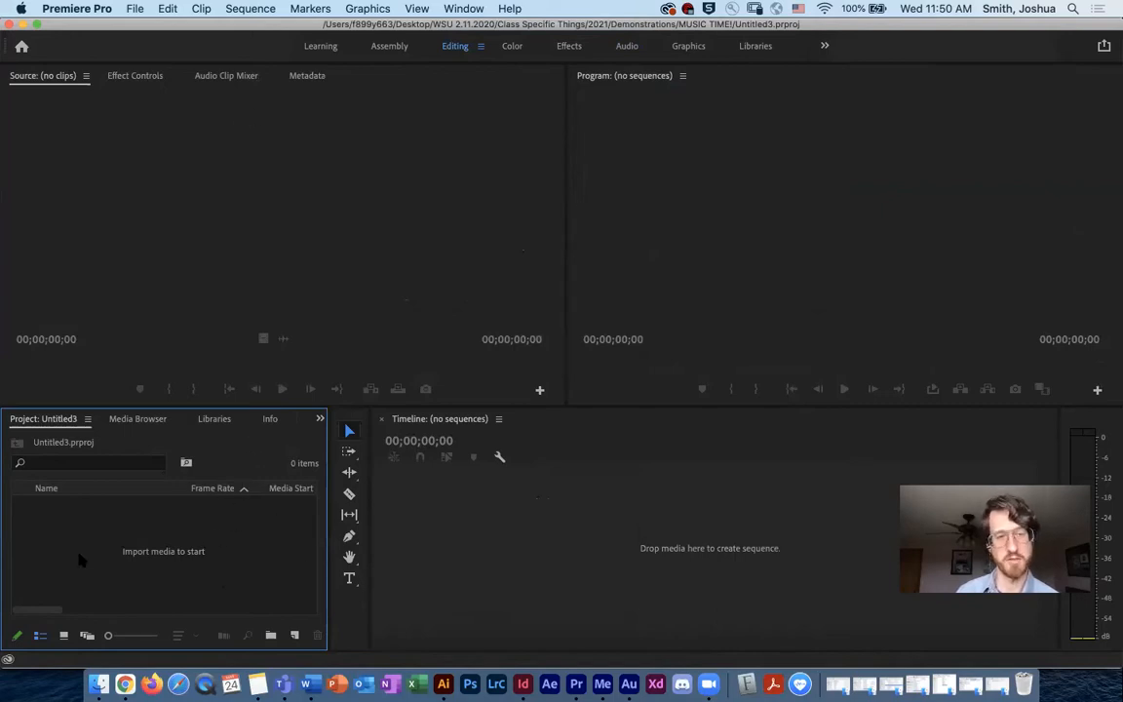
drag(62, 427, 417, 314)
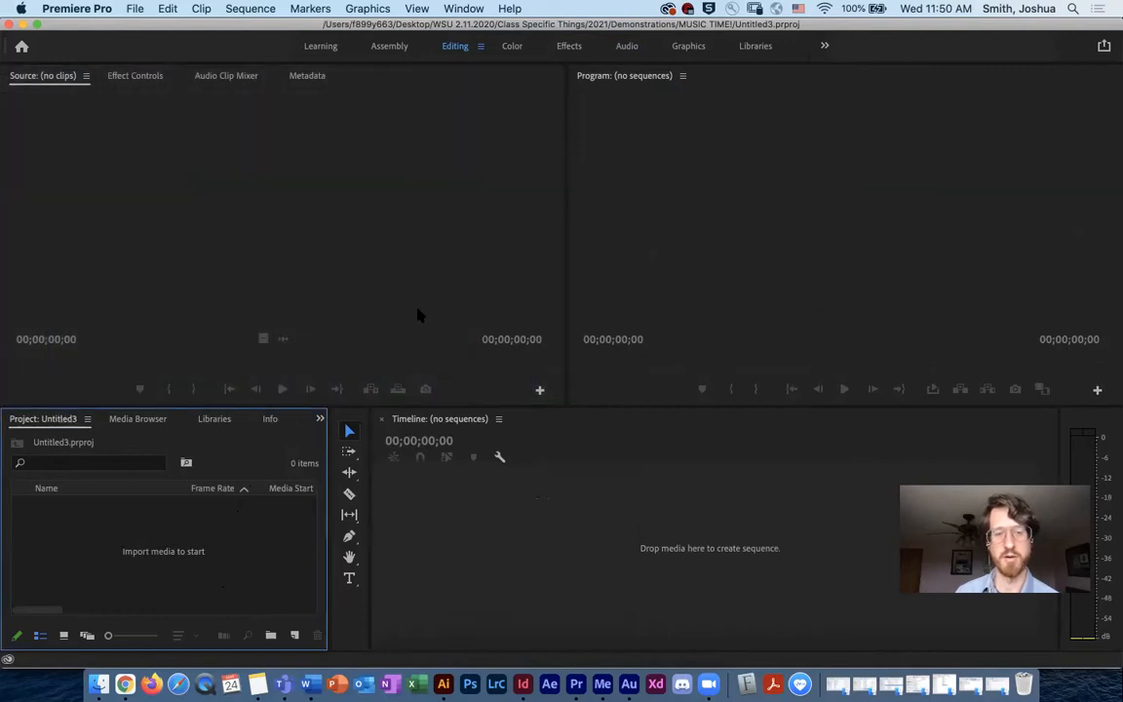
click(468, 7)
click(472, 8)
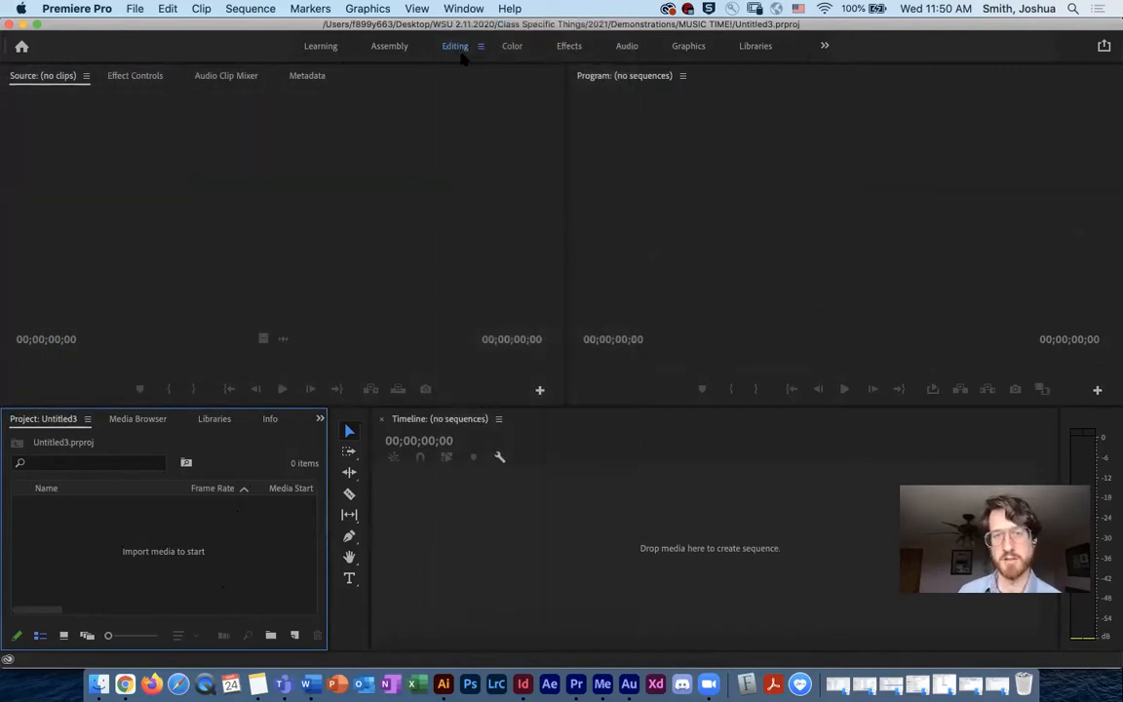
Switch the layout back to the Audio workspace.
click(626, 45)
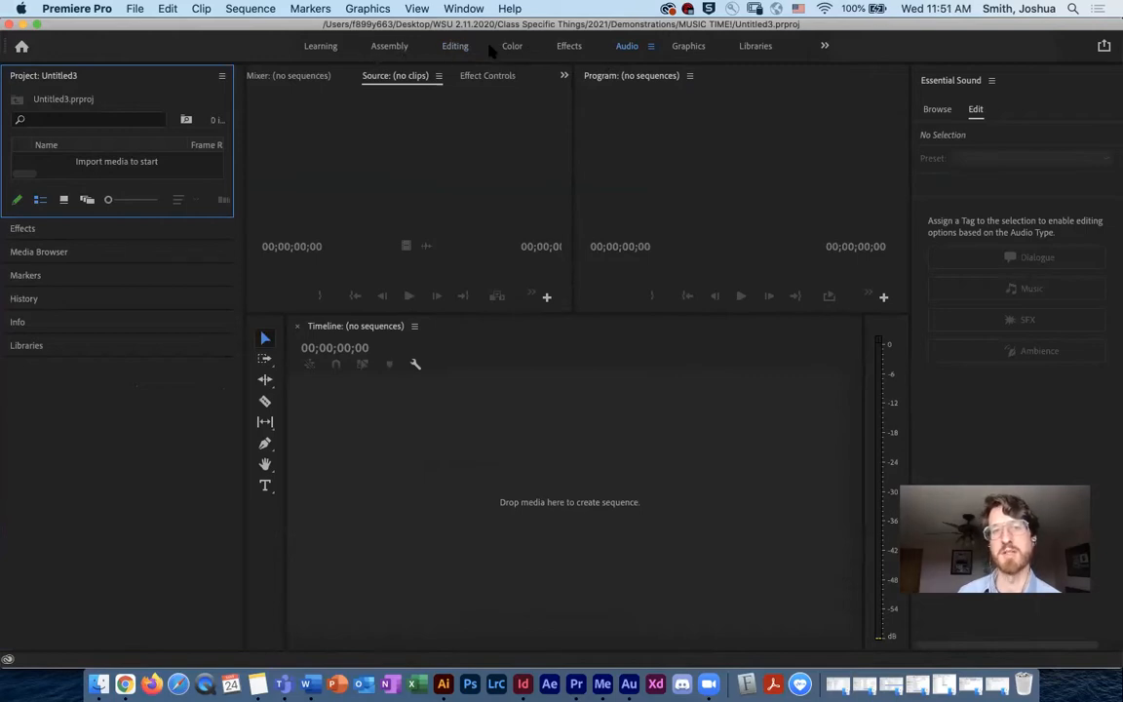
click(464, 8)
mouse_move(488, 28)
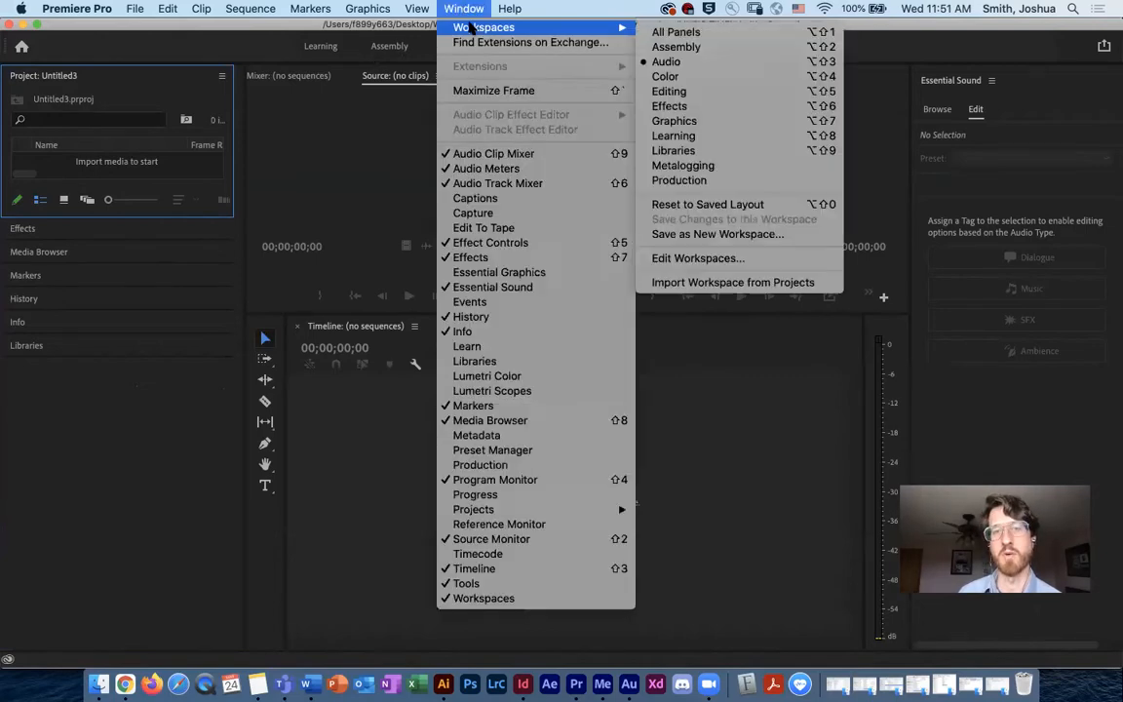
click(695, 64)
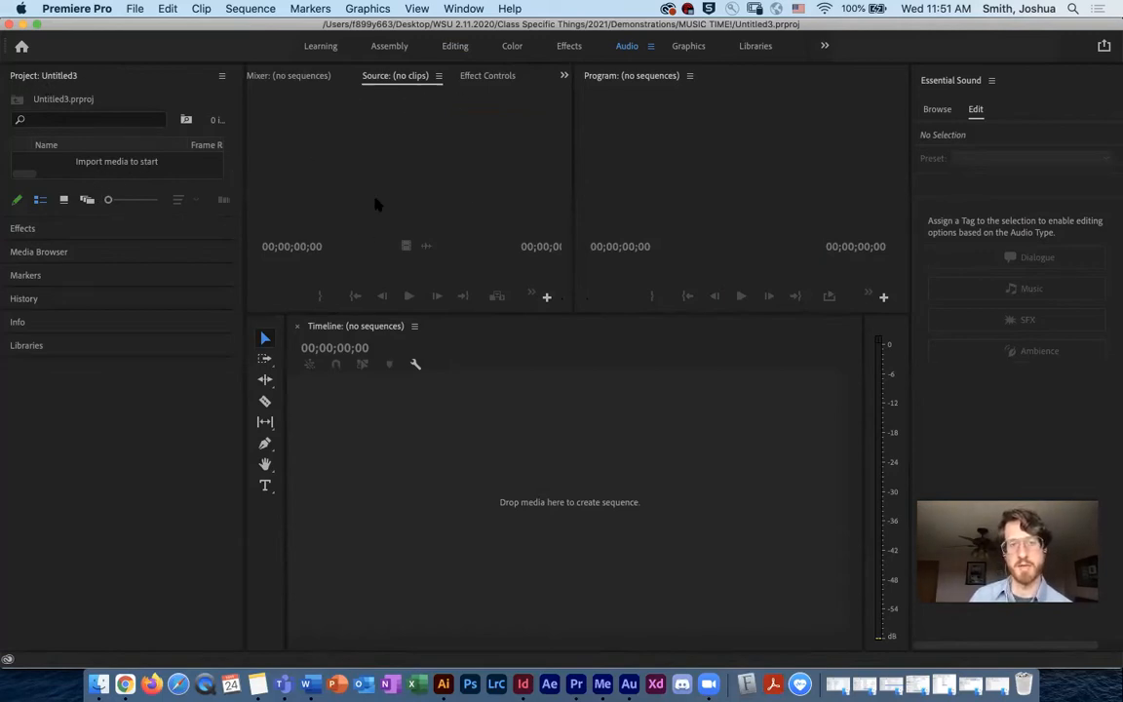
Look over the Effect Controls, source monitor and Audio Track Mixer, finishing on Effect Controls.
click(489, 78)
click(397, 78)
click(495, 80)
click(402, 79)
click(292, 78)
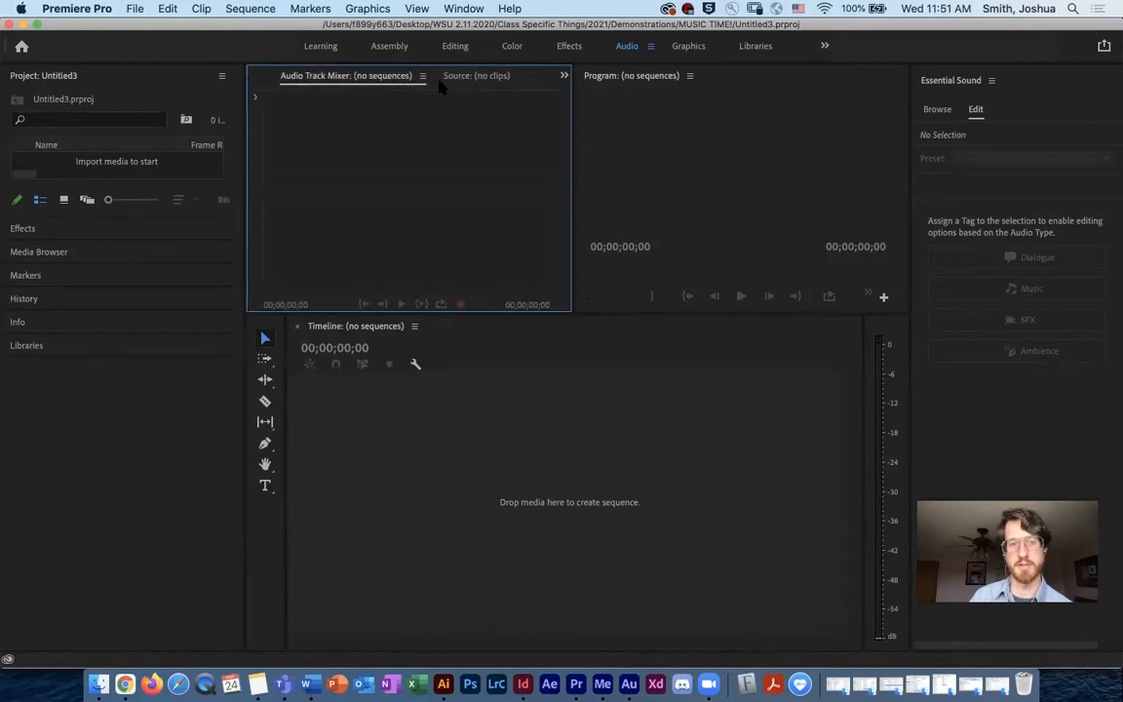
click(454, 80)
click(532, 78)
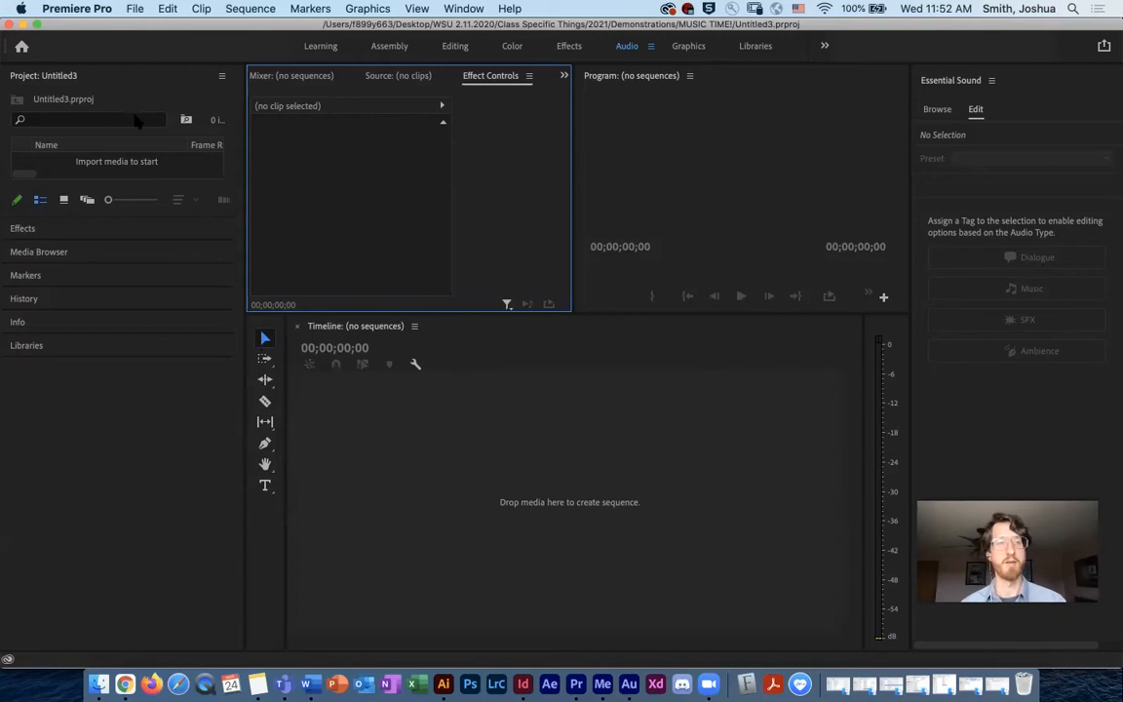
Examine the Audio Effects categories in the effects library, collapse them and return to the project's media list.
click(22, 228)
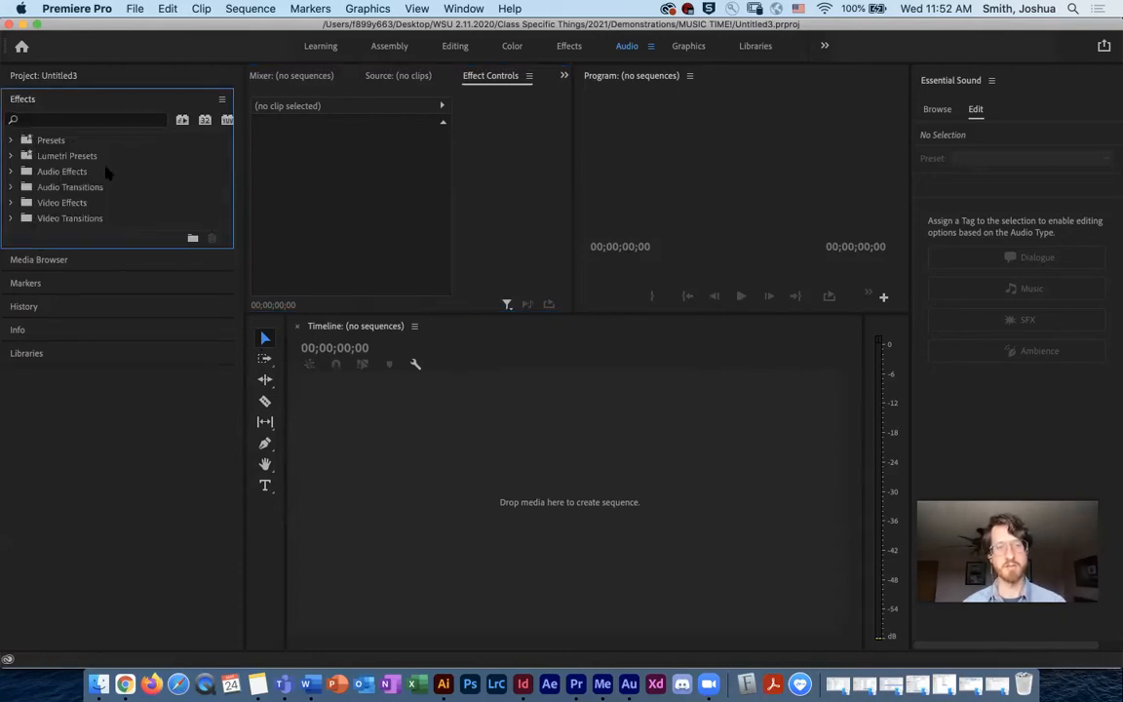
click(13, 171)
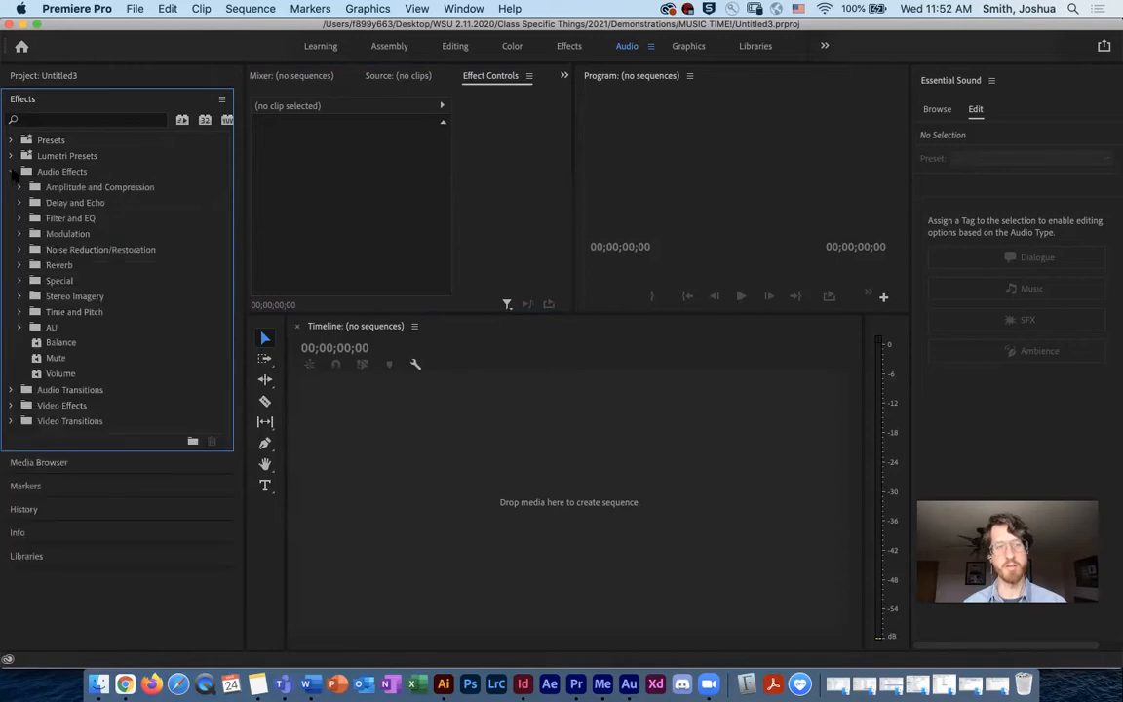
click(13, 172)
click(73, 74)
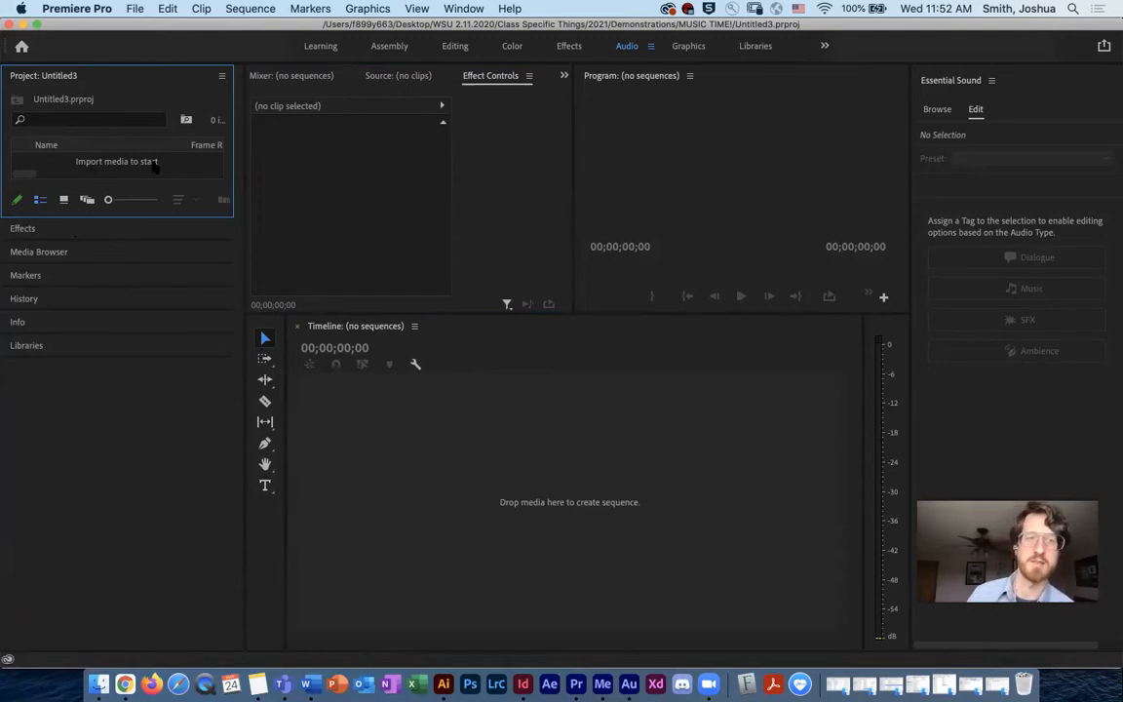
Import the Trimmed Mr. Frenzy Loops folder from MUSICAL LOOPS OF PLENTY 2 into the project.
click(134, 8)
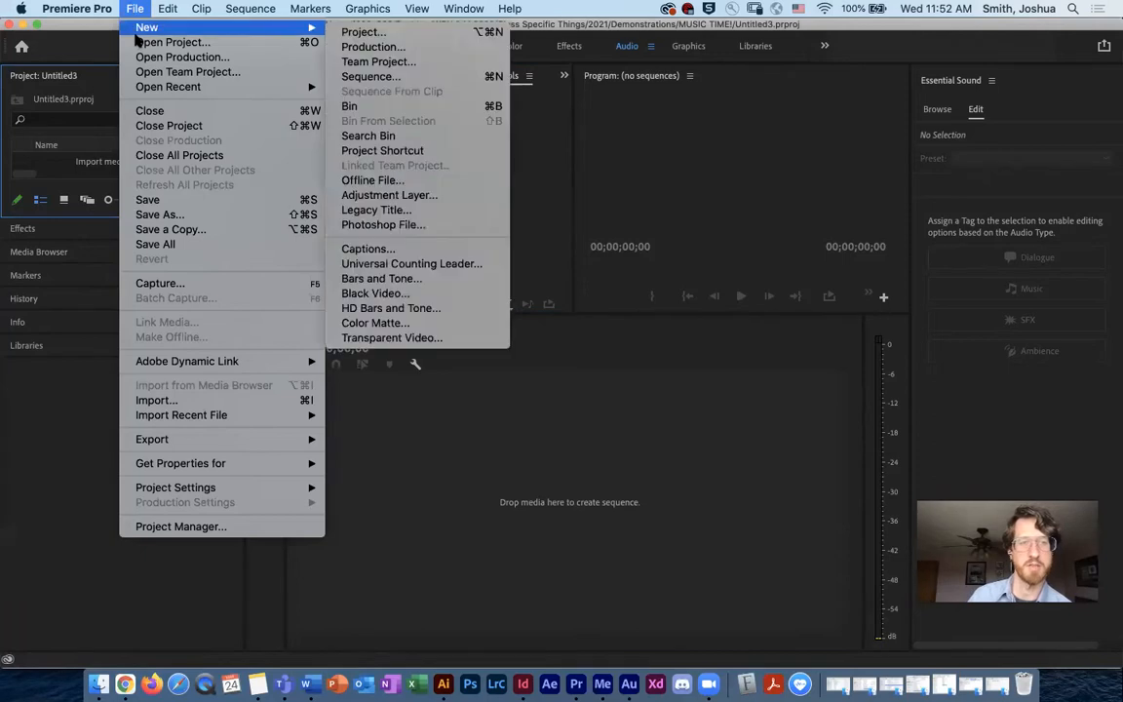
click(184, 400)
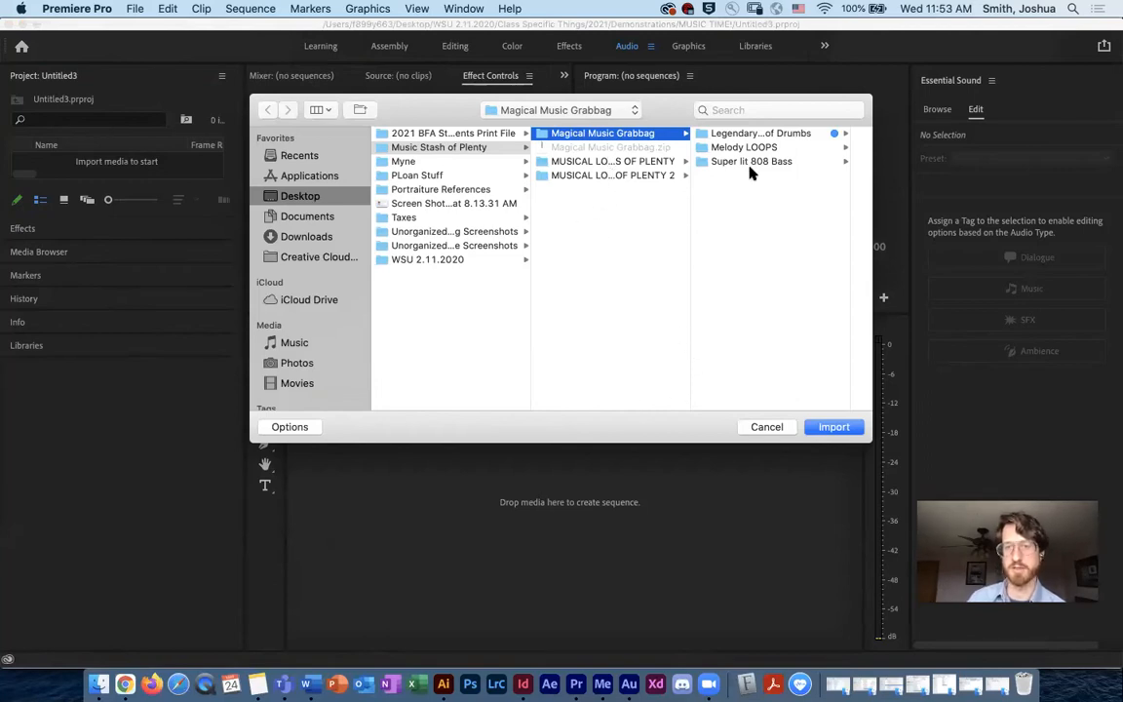
click(660, 174)
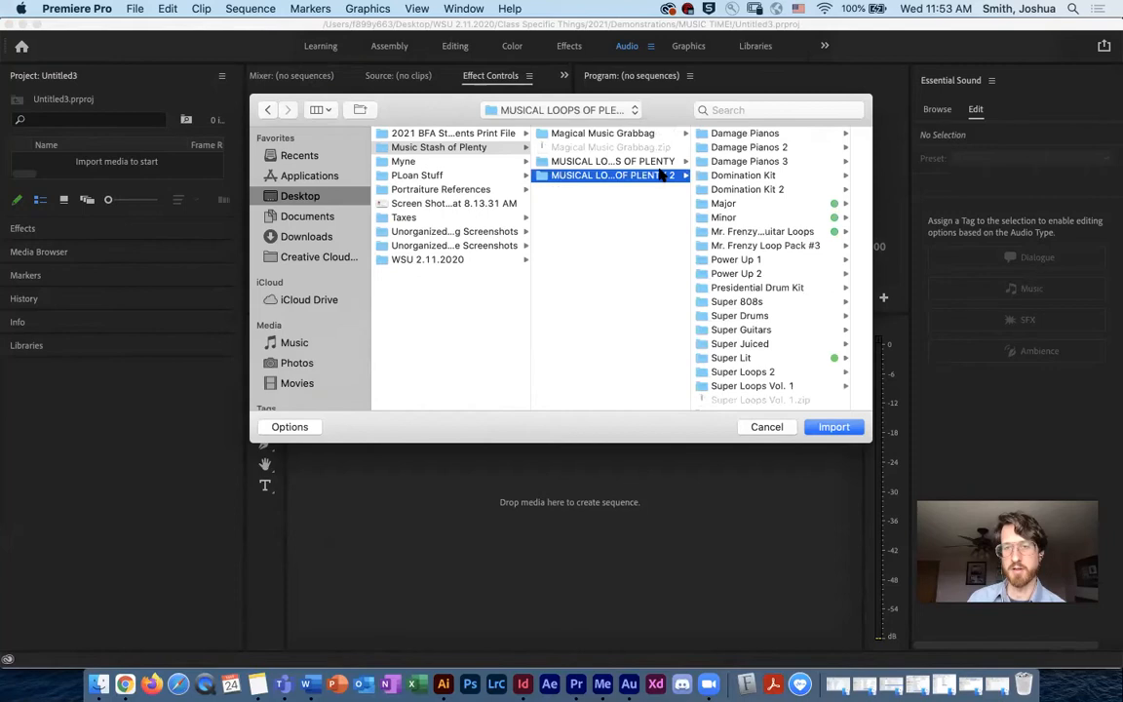
scroll(763, 282, down, 1)
scroll(770, 312, down, 1)
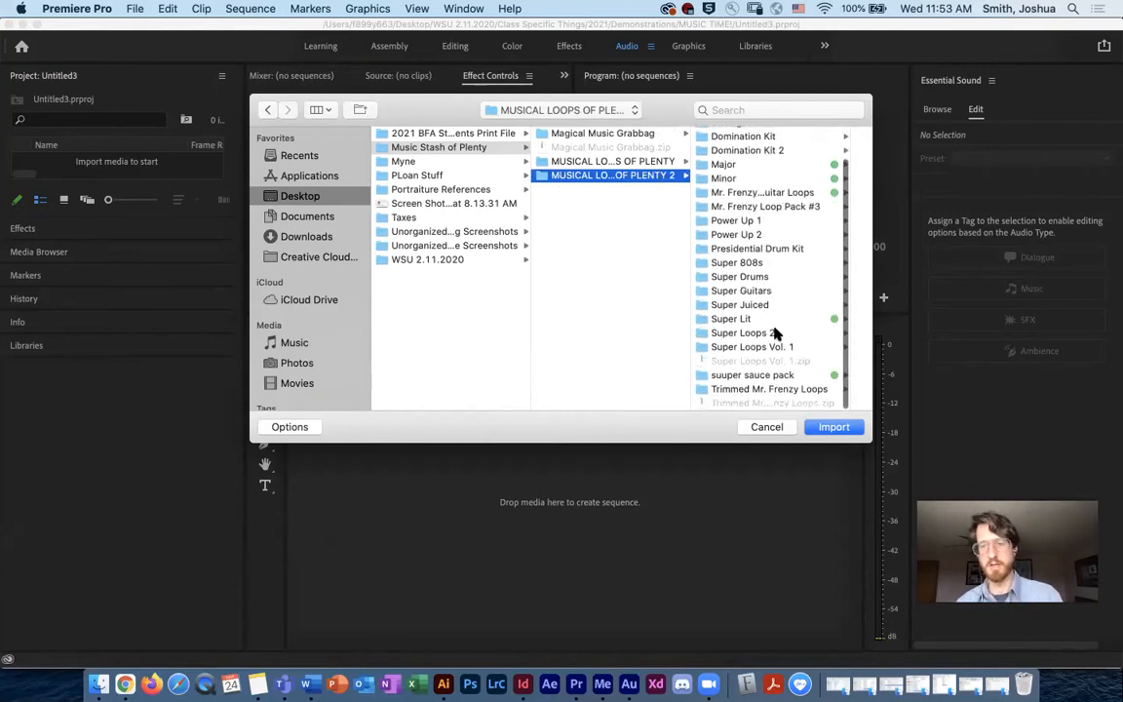
click(783, 389)
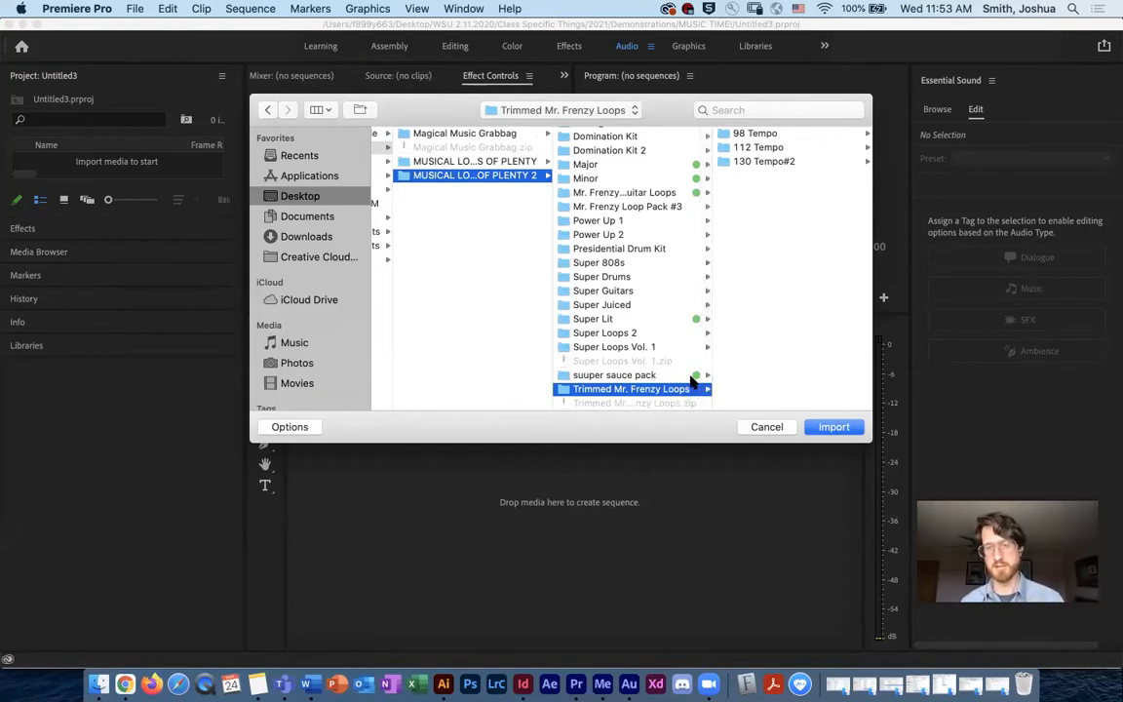
scroll(659, 389, up, 1)
scroll(666, 336, down, 1)
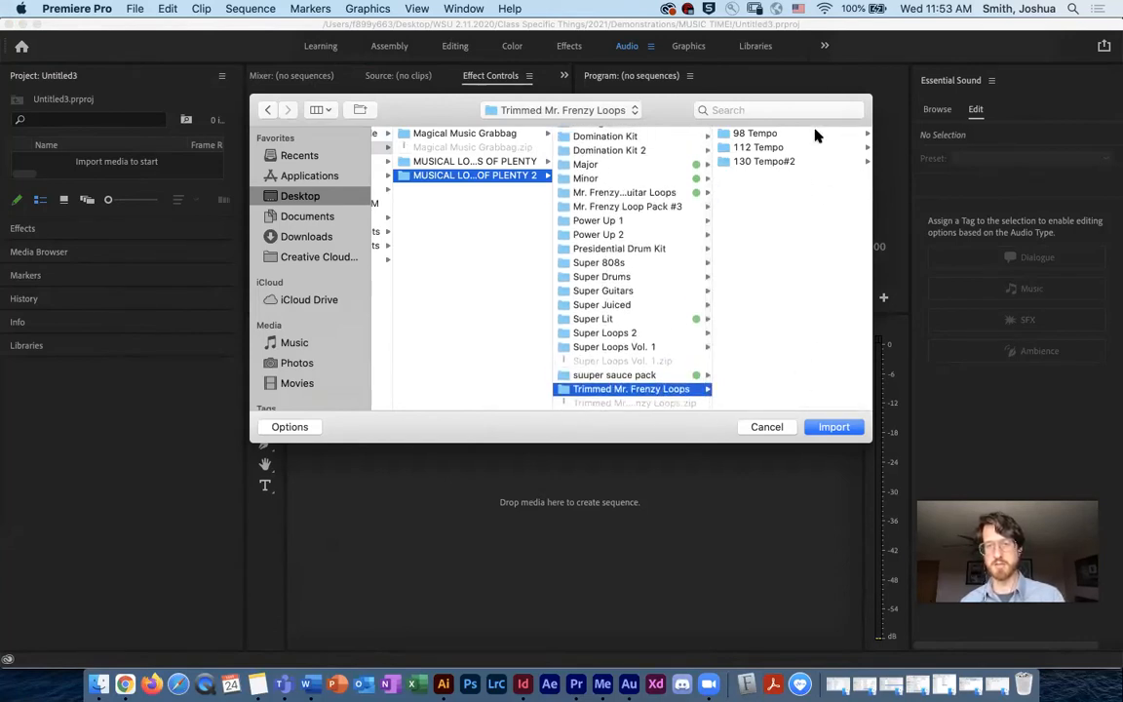
click(835, 427)
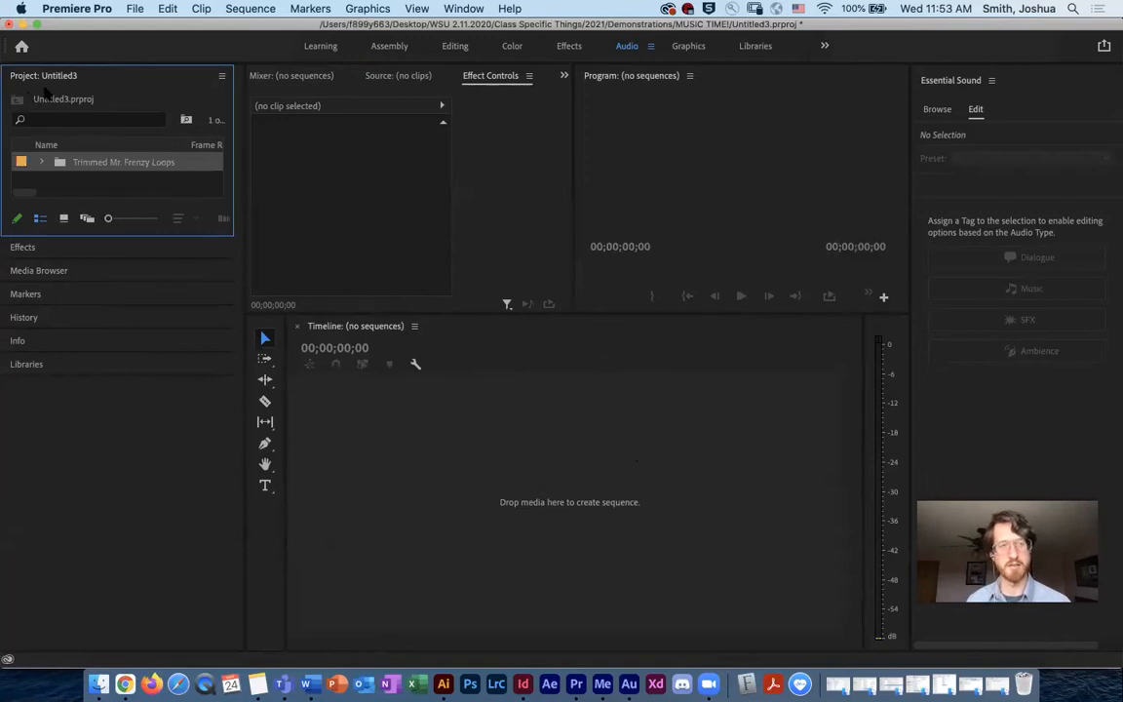
Expand the Trimmed Mr. Frenzy Loops bin and its 98 Tempo bin to list the loop files.
click(41, 162)
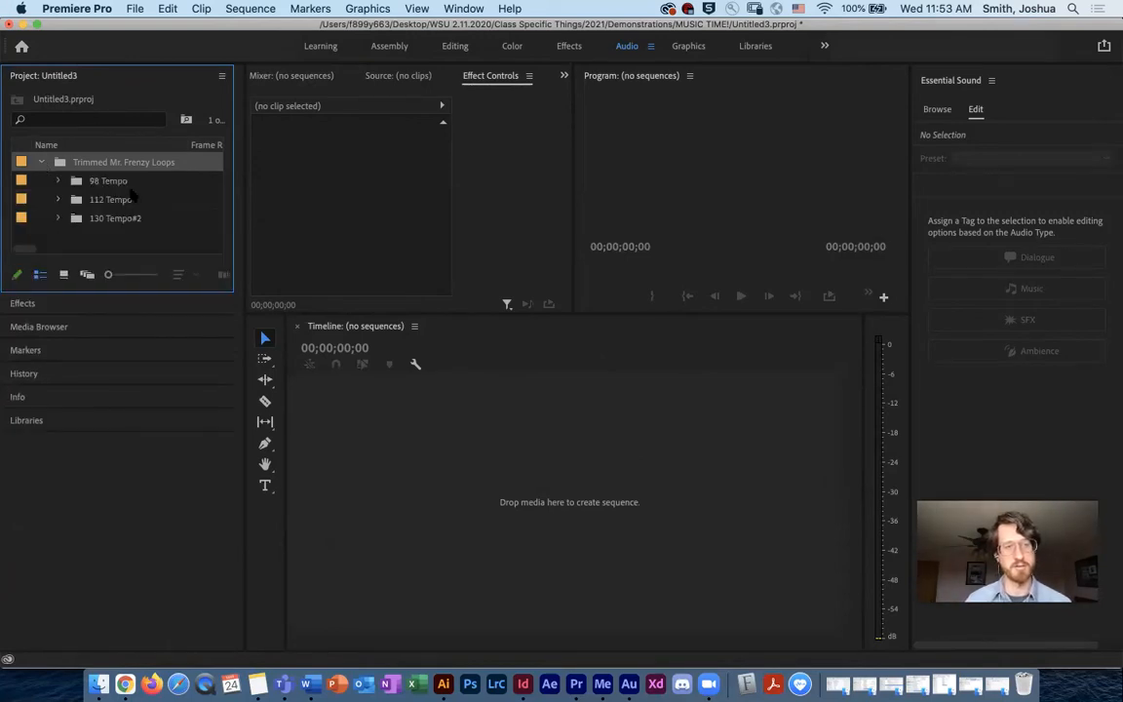
click(57, 181)
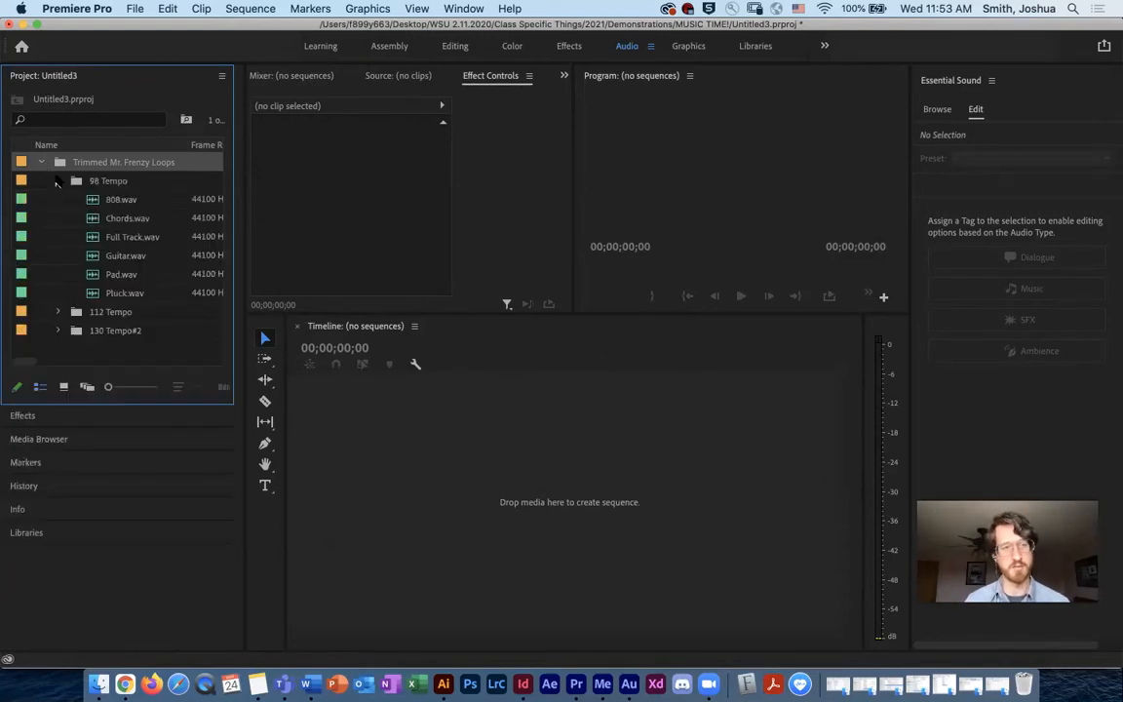
Expand the 112 Tempo and 130 Tempo#2 bins and look over the loops in 112 Tempo.
click(57, 312)
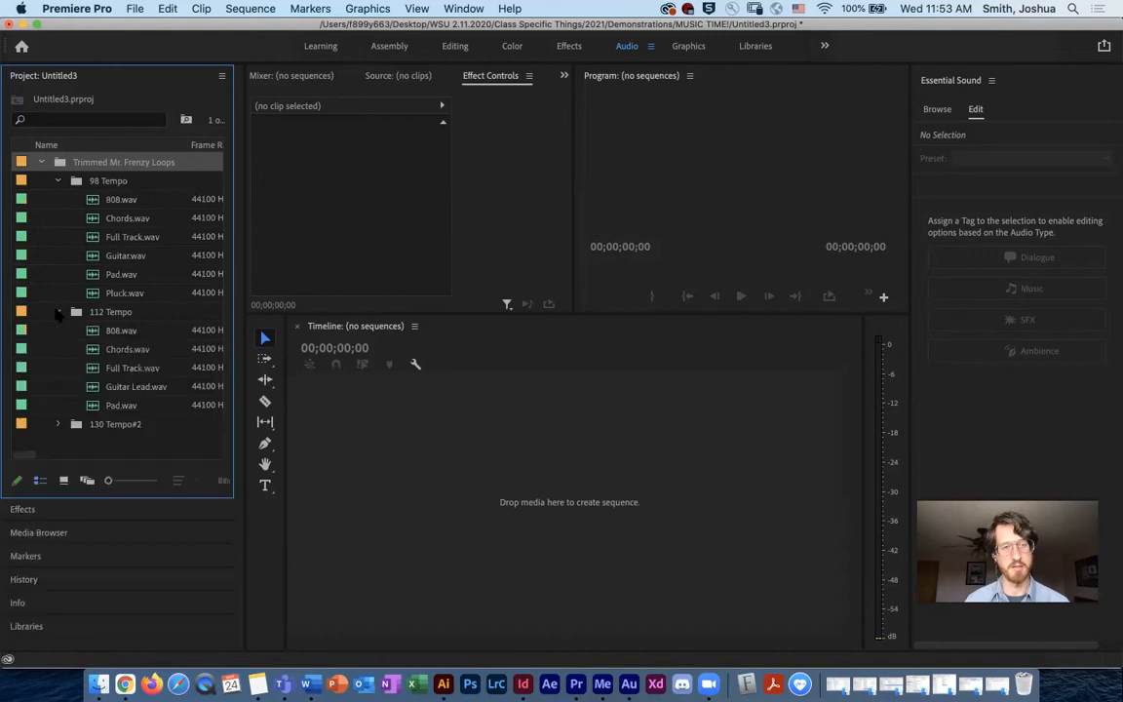
click(58, 424)
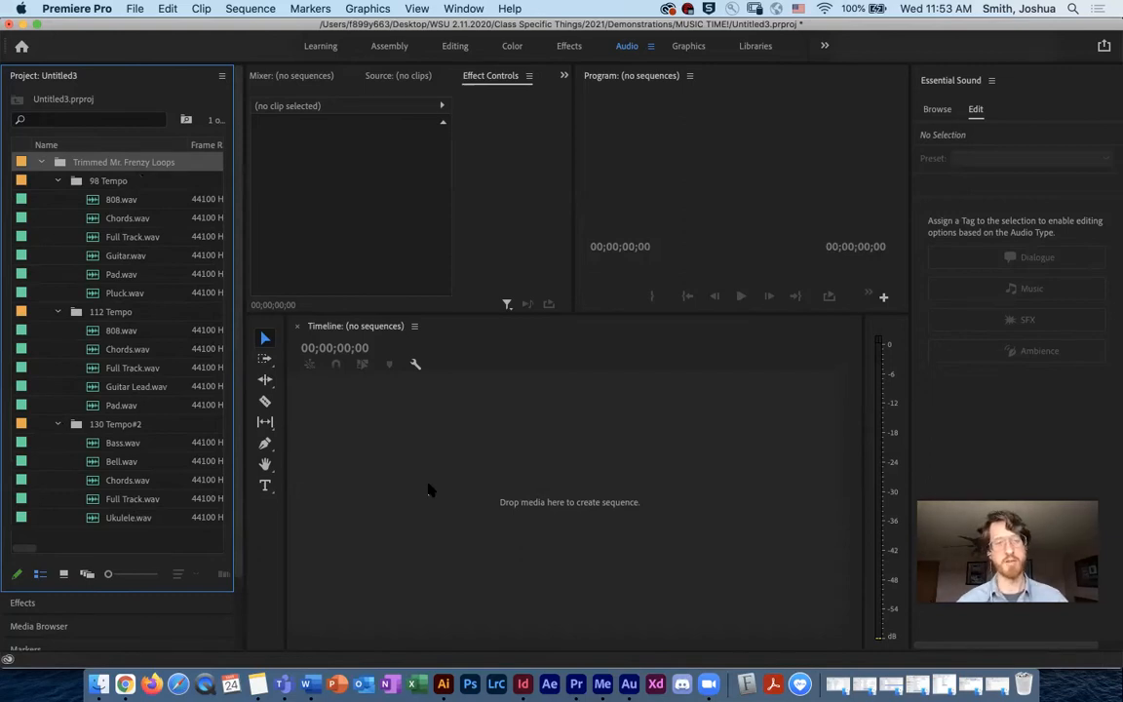
click(139, 350)
click(142, 331)
click(143, 349)
click(145, 369)
click(144, 390)
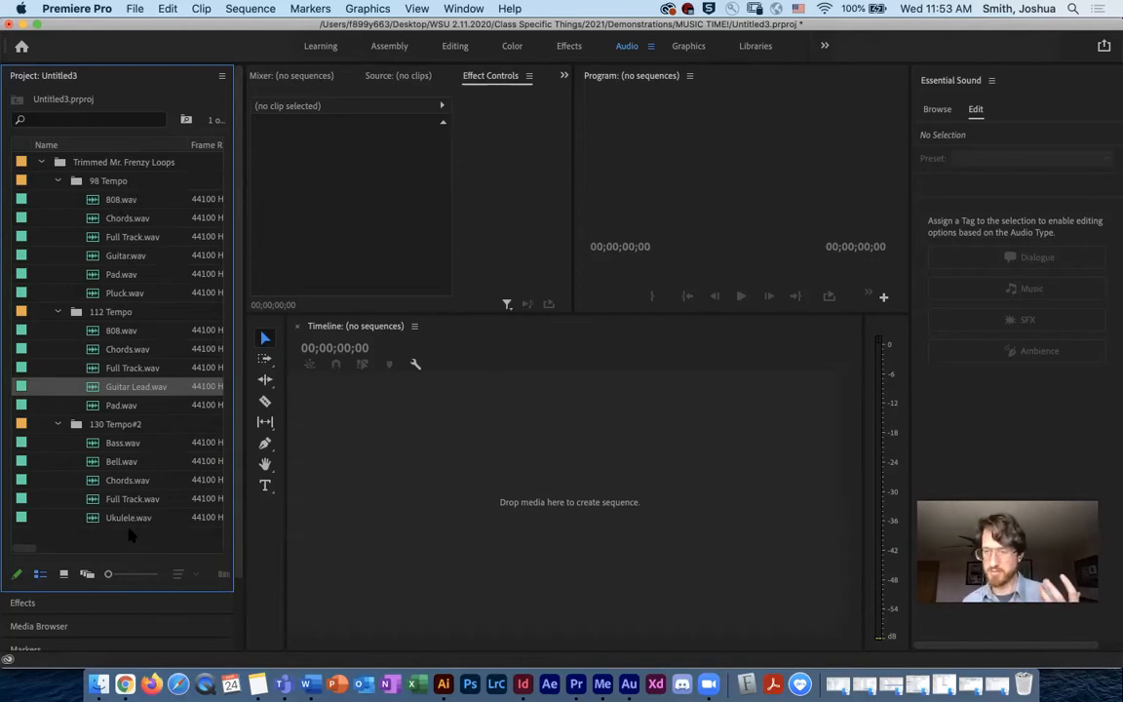
Open Chords.wav from the 98 Tempo bin in the source monitor, check its Effect Controls and return to the source view.
double_click(124, 218)
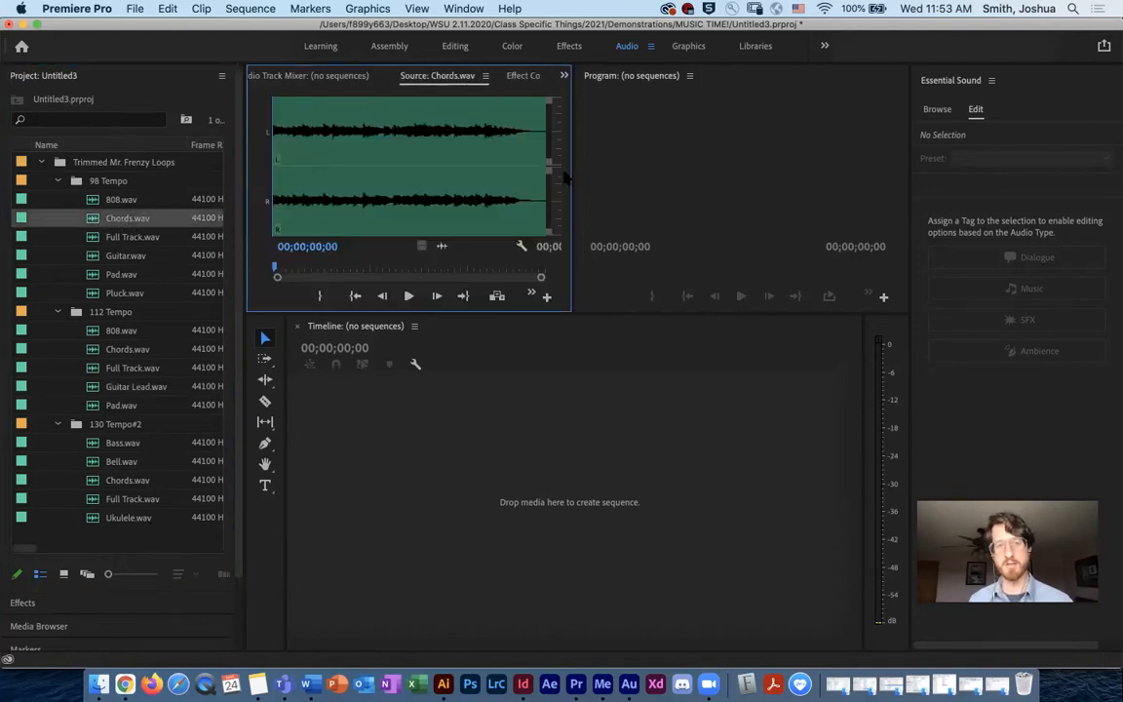
click(563, 77)
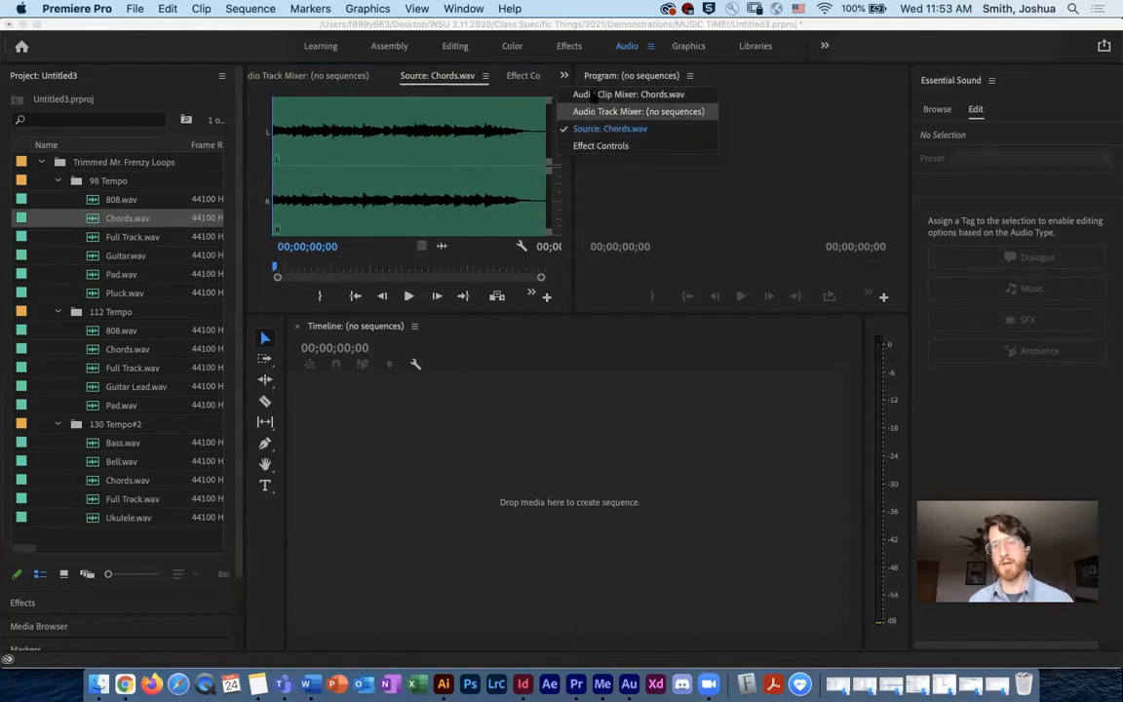
click(595, 146)
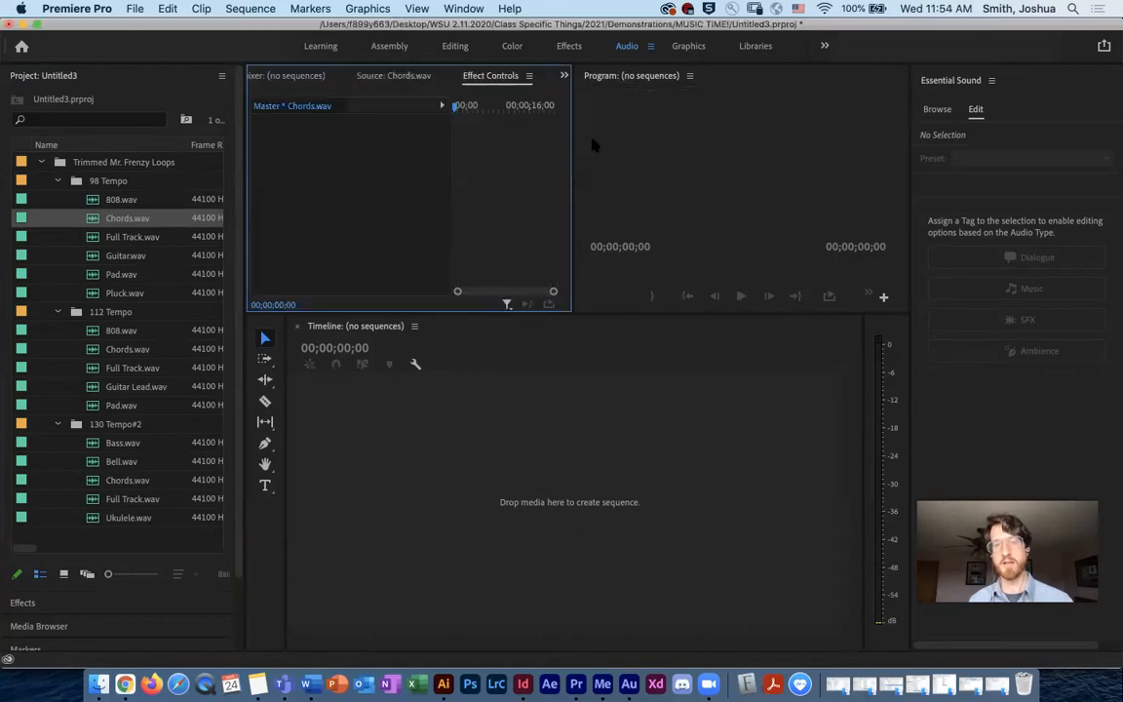
click(398, 77)
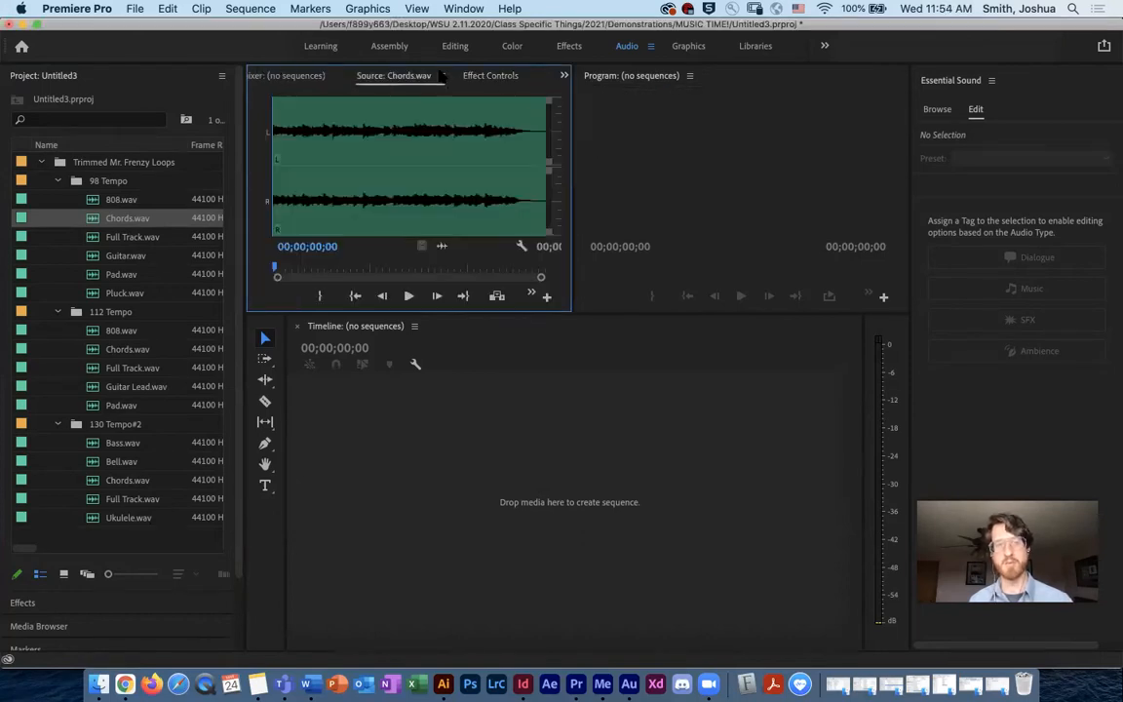
click(563, 75)
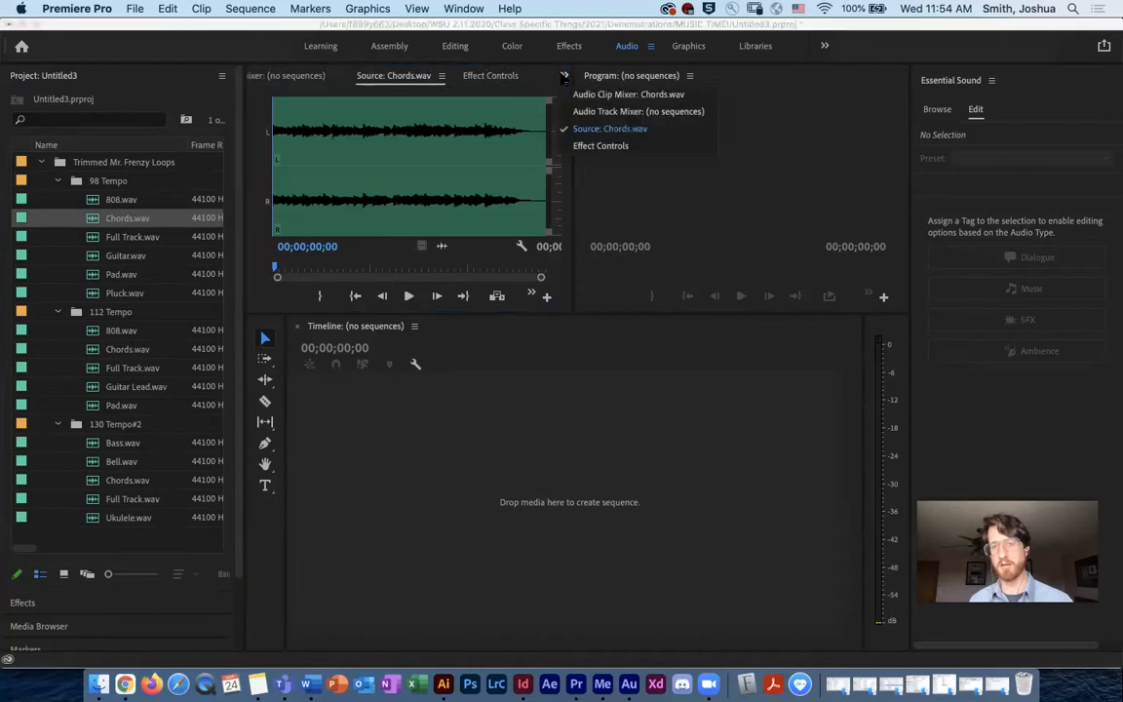
click(591, 130)
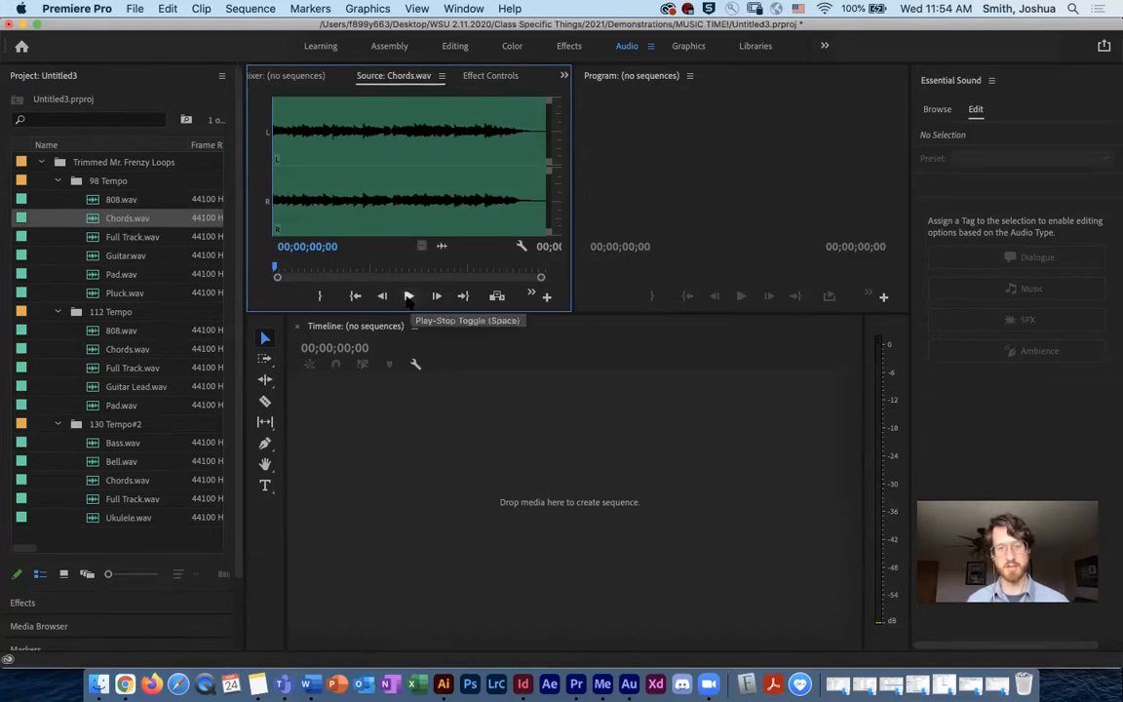
click(551, 617)
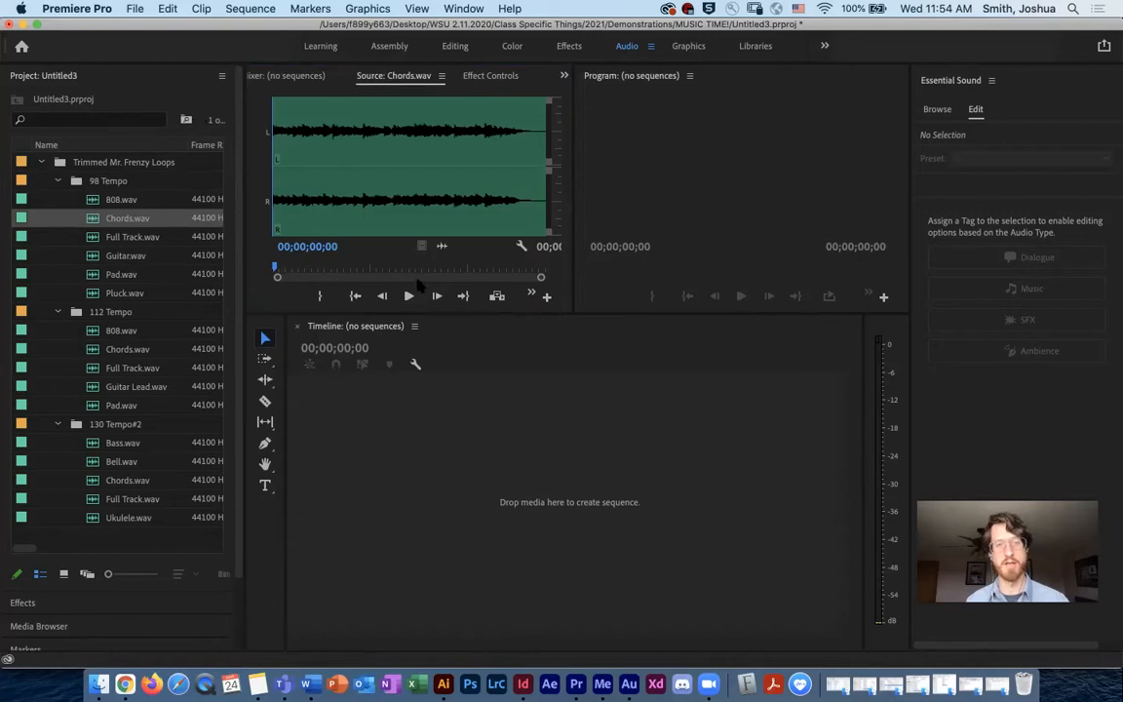
Audition the Chords.wav loop by playing it and scrubbing from its start to its fading tail.
click(408, 296)
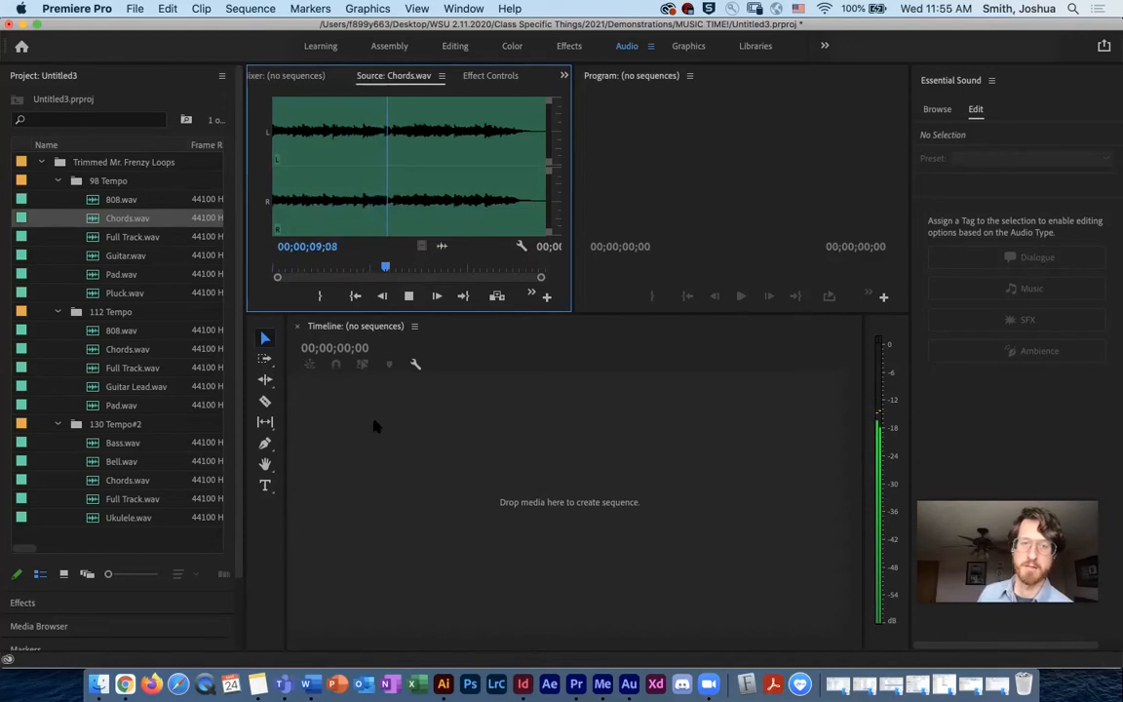
click(408, 297)
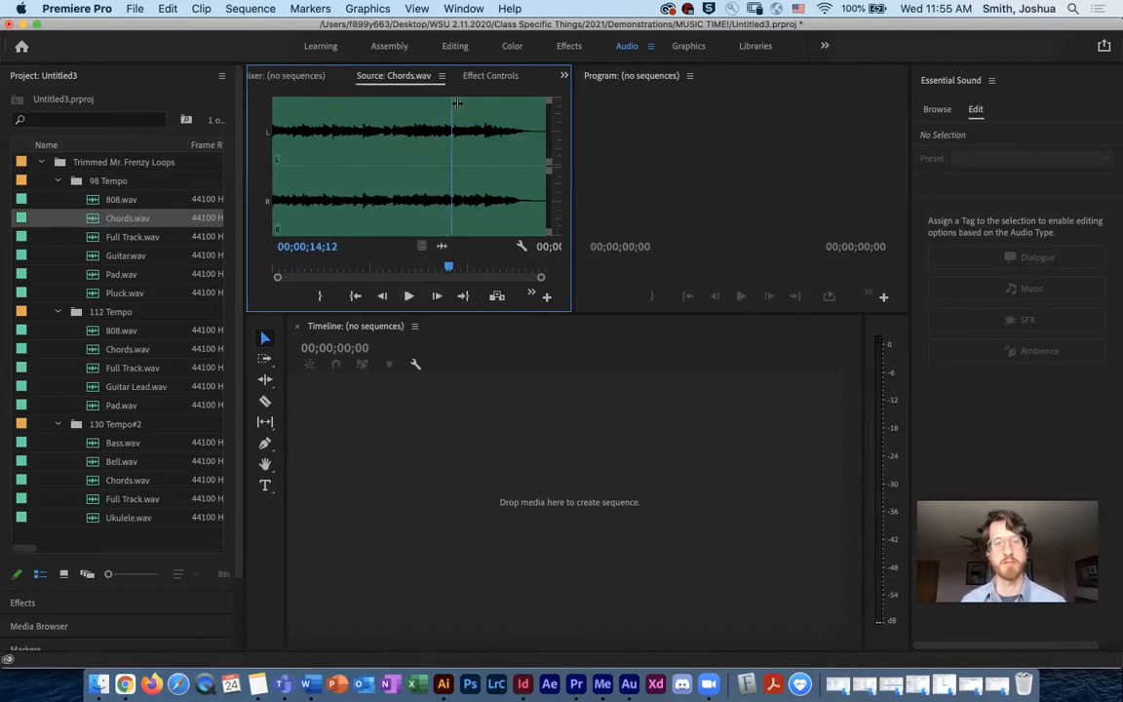
drag(448, 265, 218, 316)
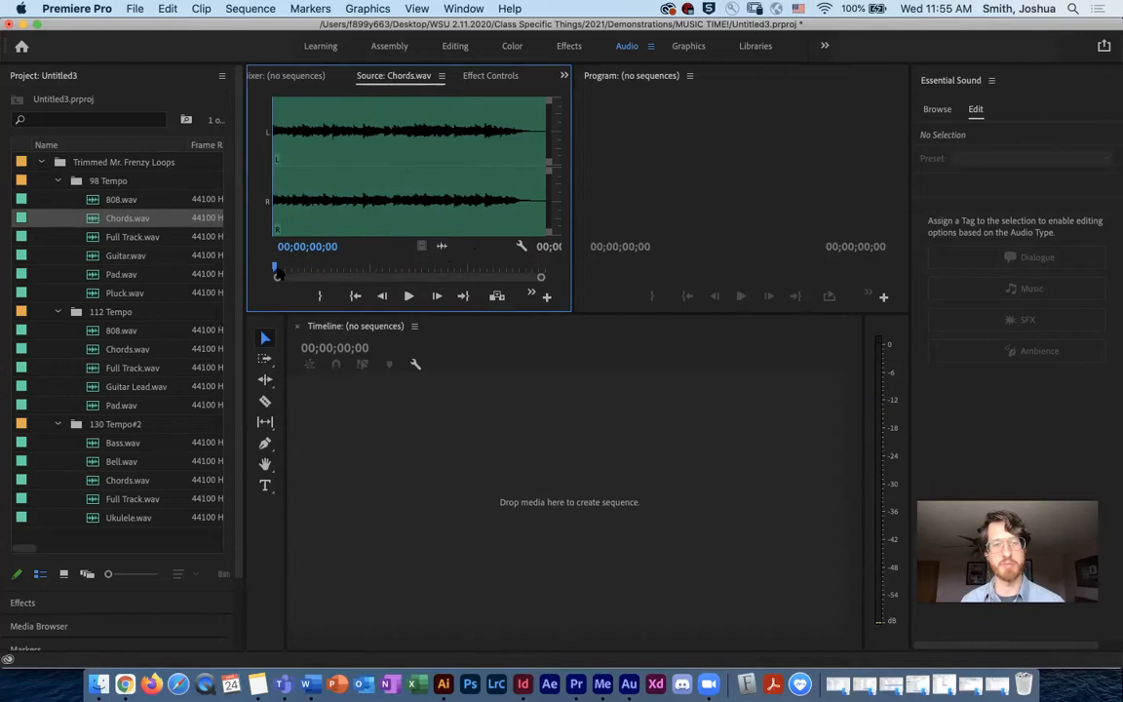
drag(277, 266, 500, 255)
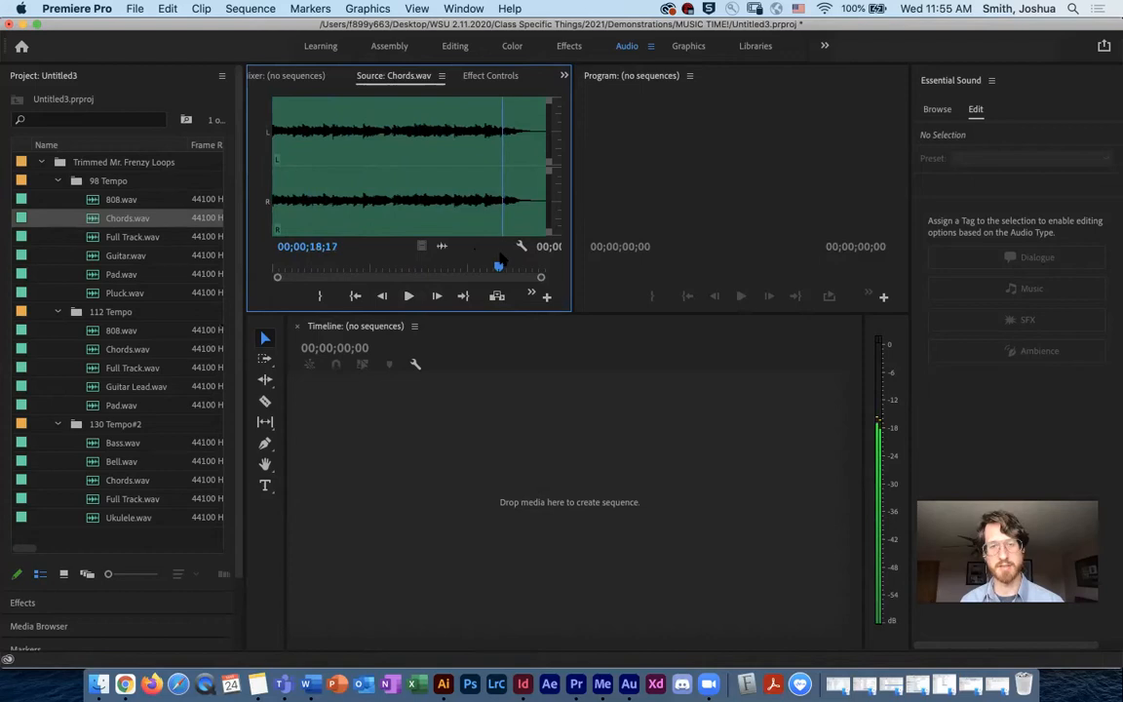
click(408, 296)
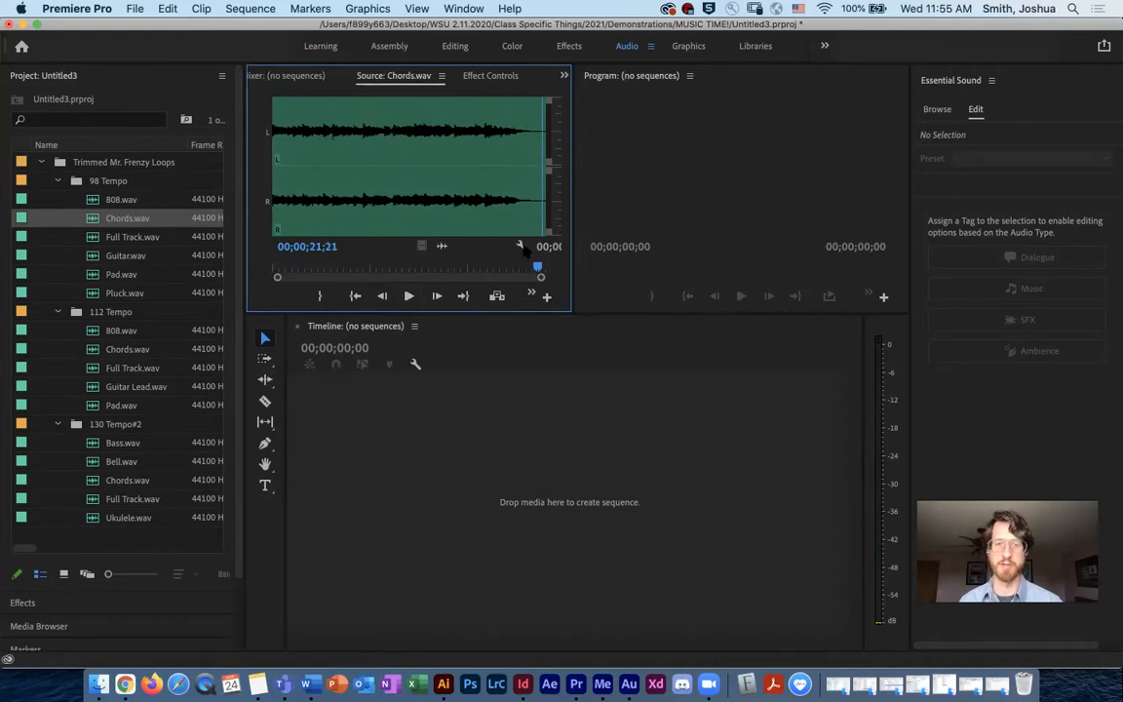
drag(538, 267, 516, 271)
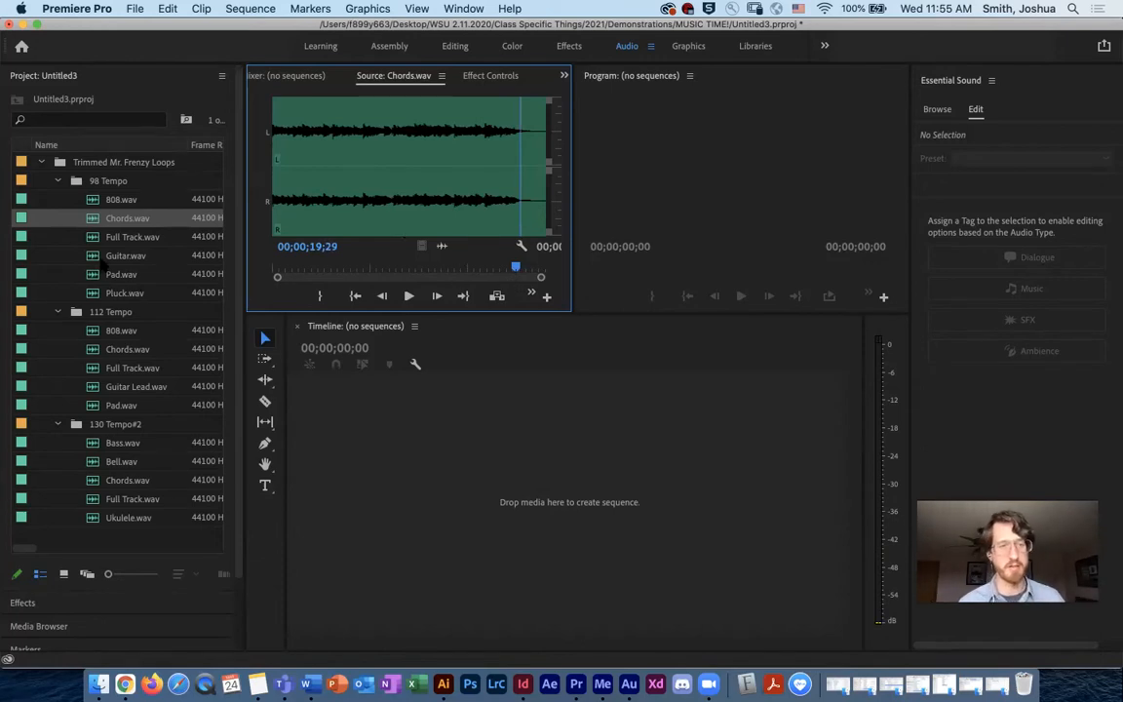
Load Guitar.wav from the 98 Tempo bin into the source monitor and play it nearly through.
click(107, 255)
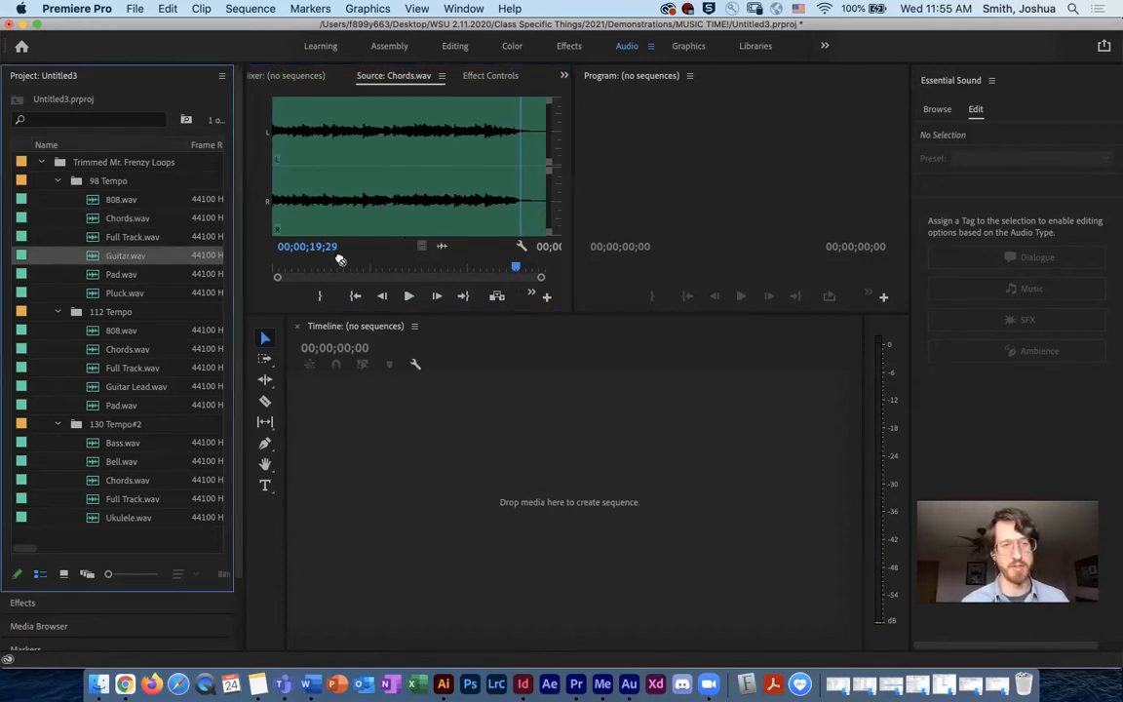
click(135, 255)
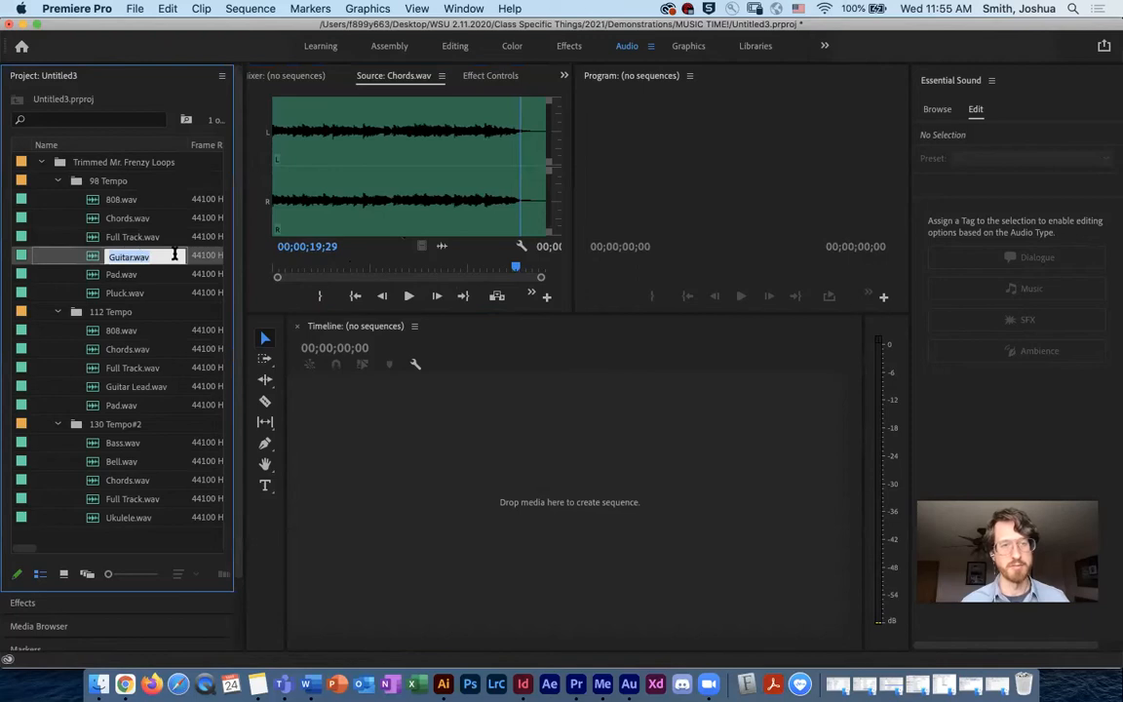
double_click(93, 255)
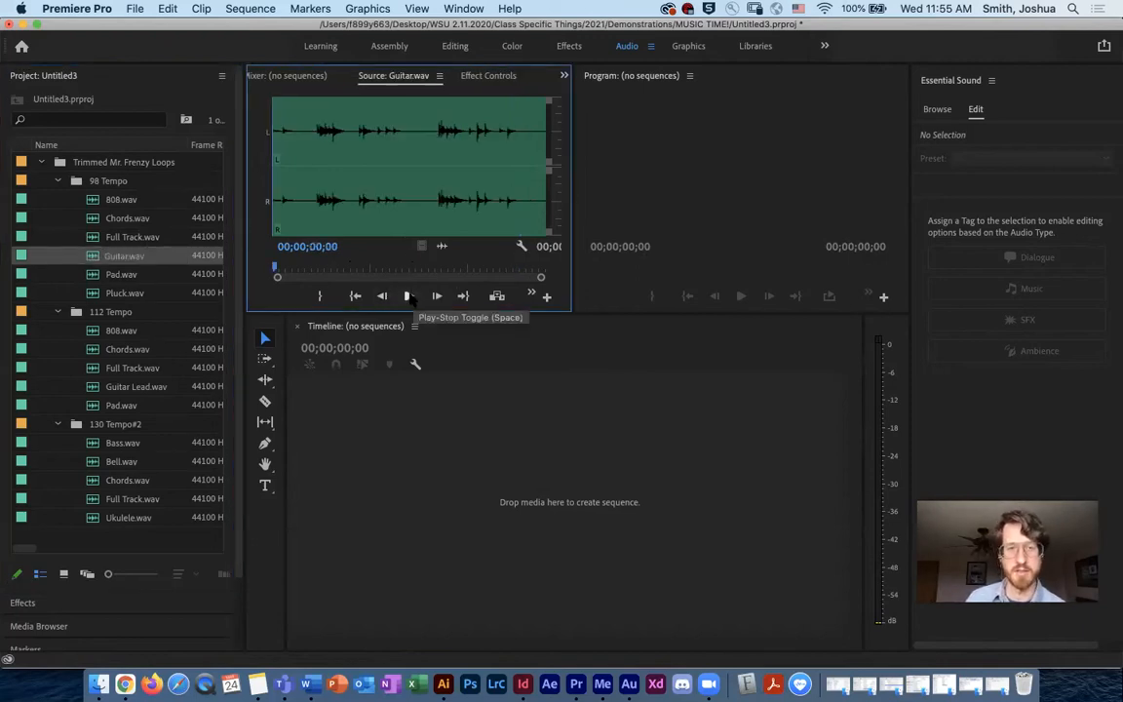
click(409, 296)
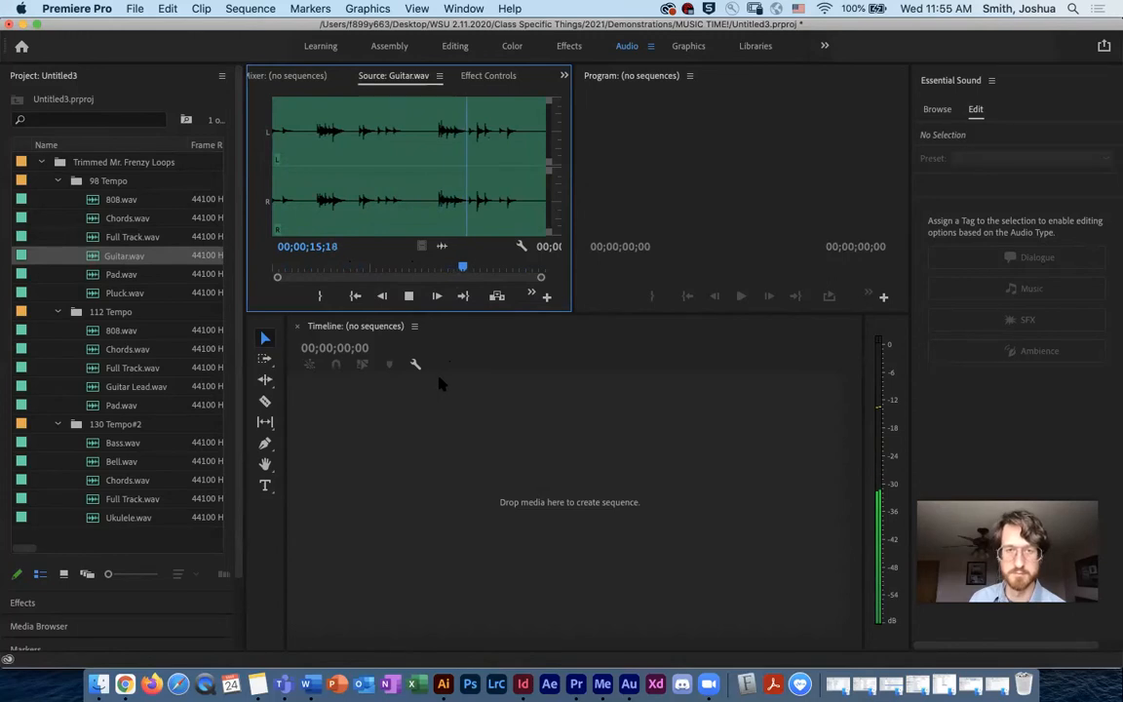
click(408, 297)
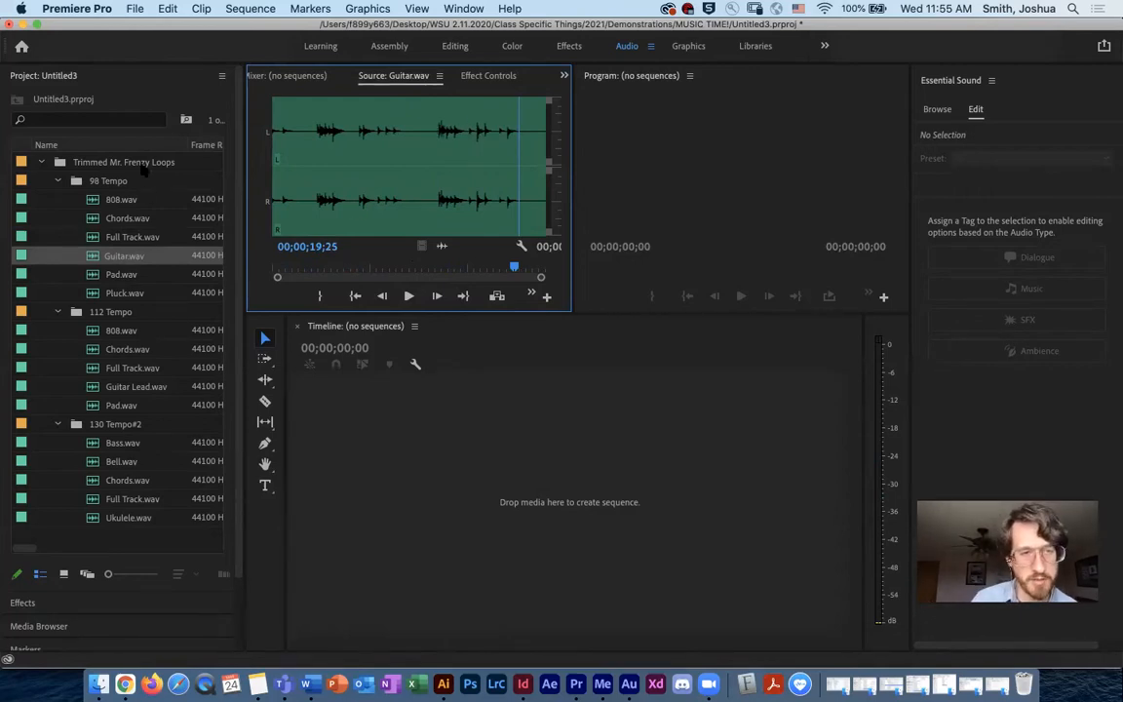
Look through the loops in the 98 Tempo bin, then load Pad.wav in the source monitor and play it.
click(147, 199)
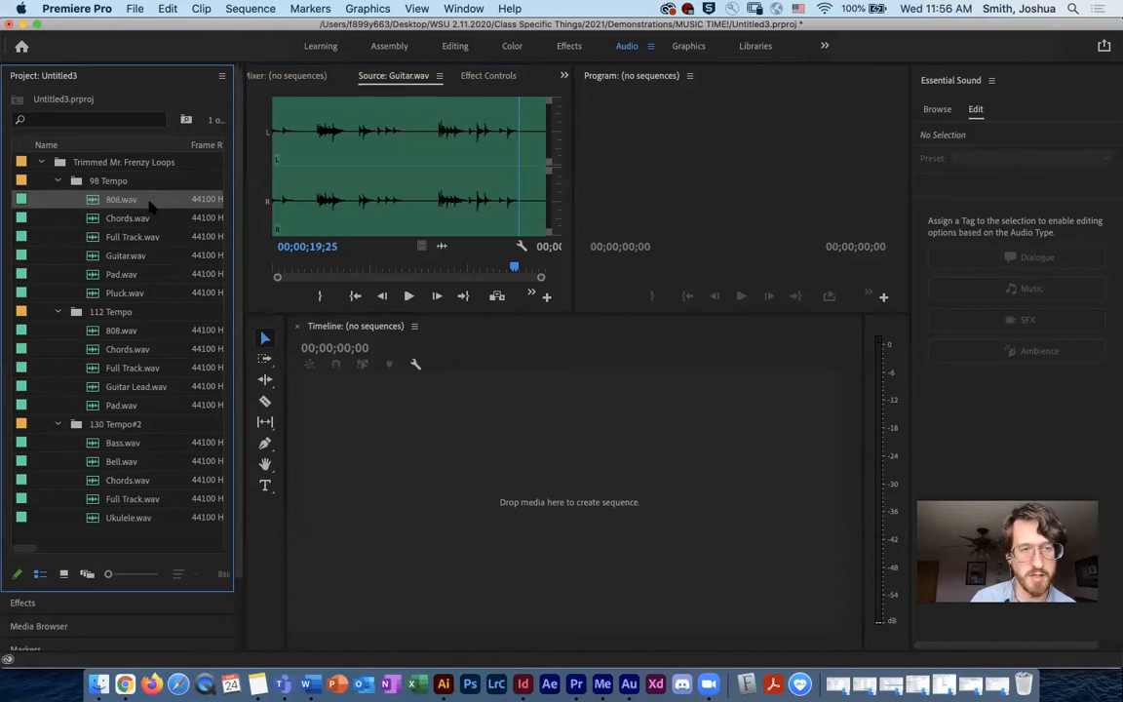
click(154, 219)
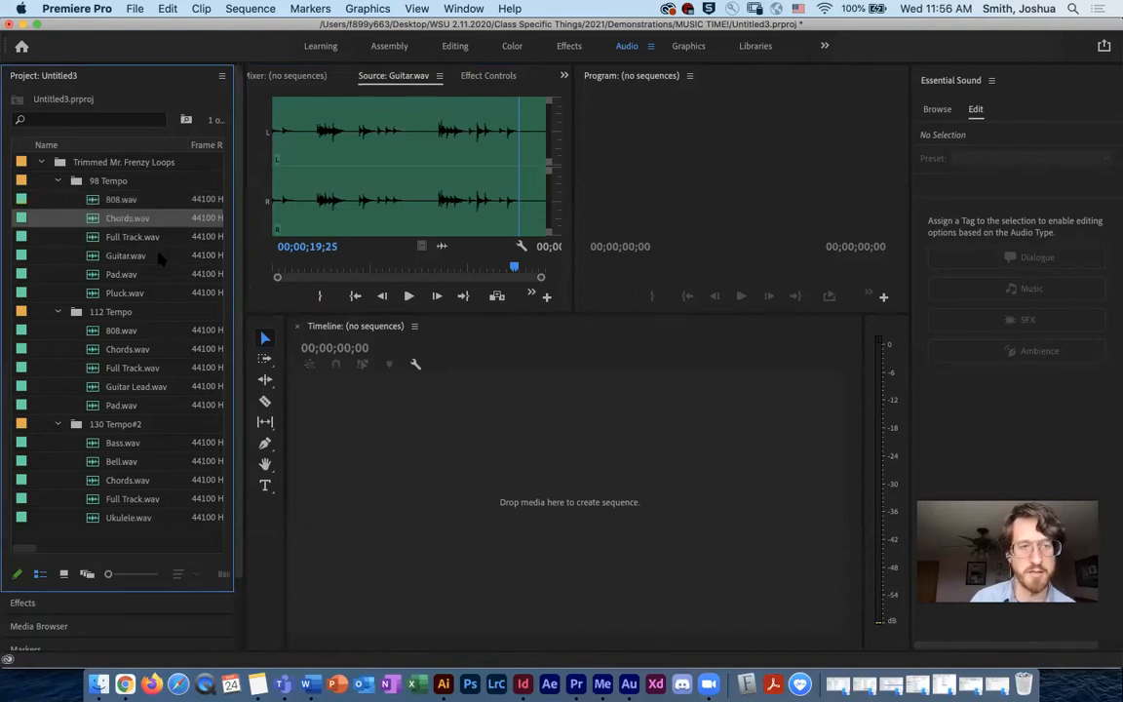
click(156, 256)
click(158, 274)
click(158, 292)
click(158, 275)
click(158, 293)
double_click(159, 276)
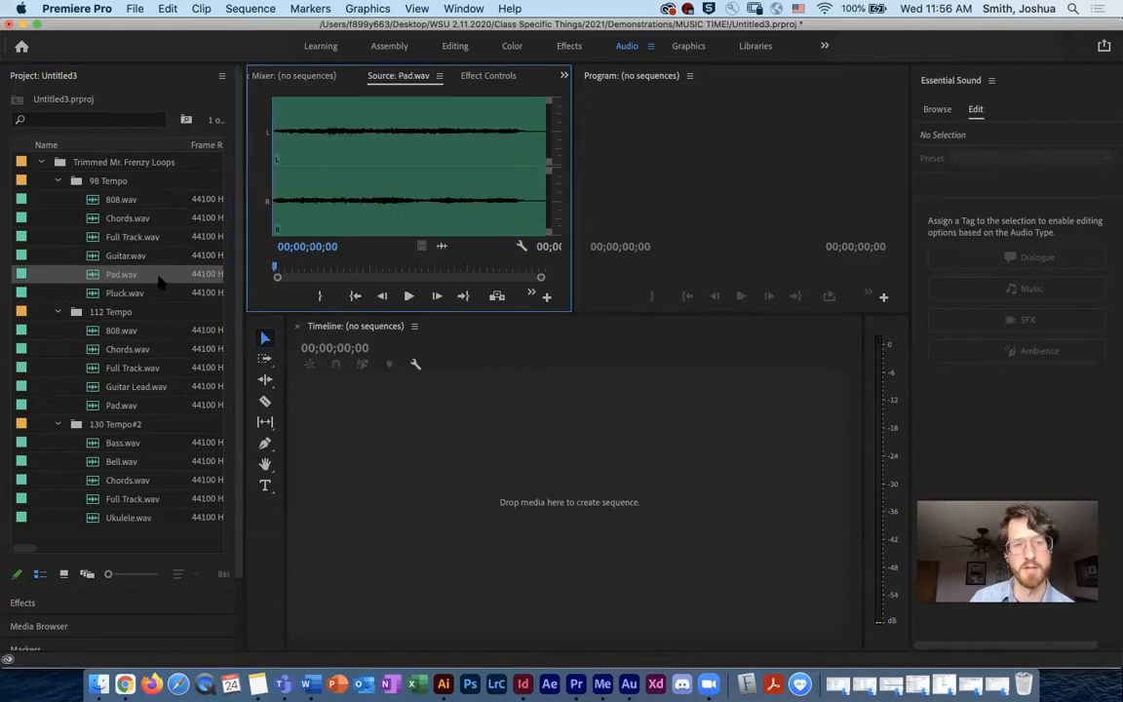
click(407, 296)
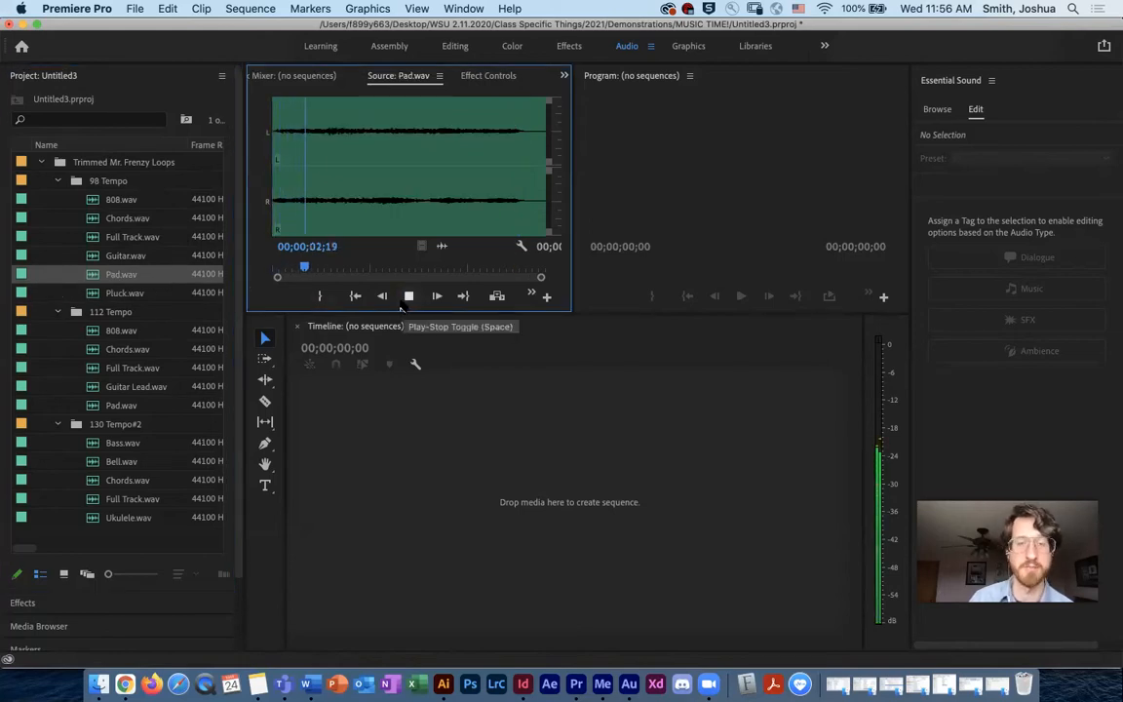
Audition Pluck.wav from the 98 Tempo bin in the source monitor and return its playhead to the start.
double_click(148, 293)
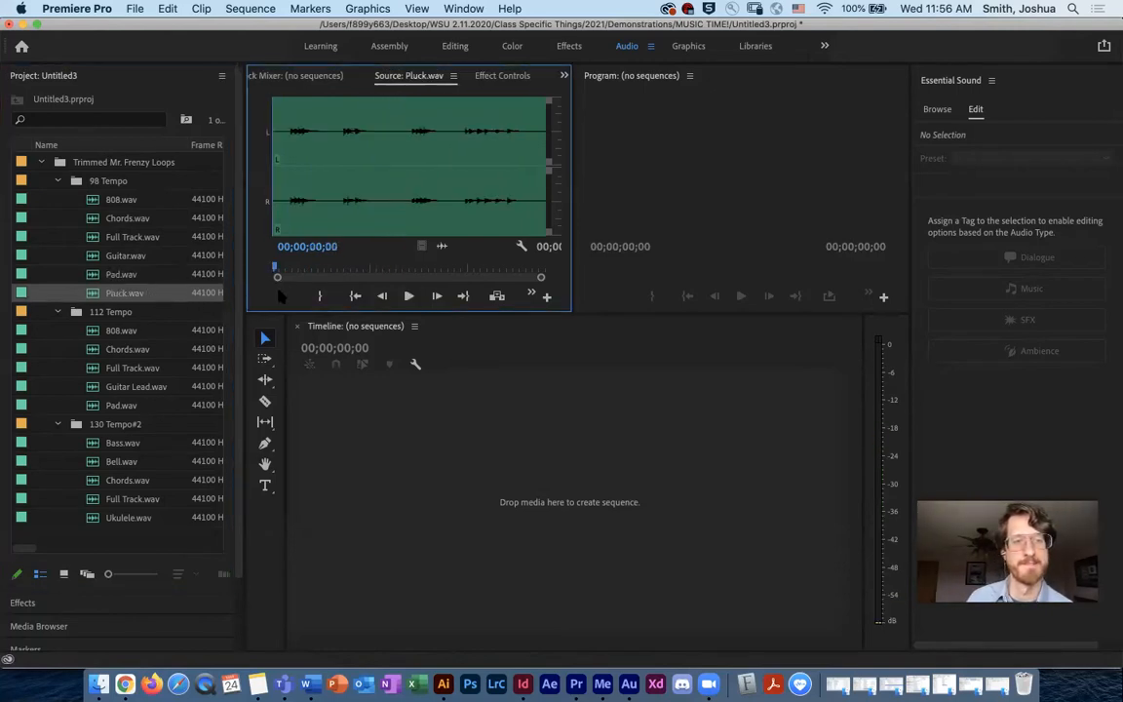
click(406, 297)
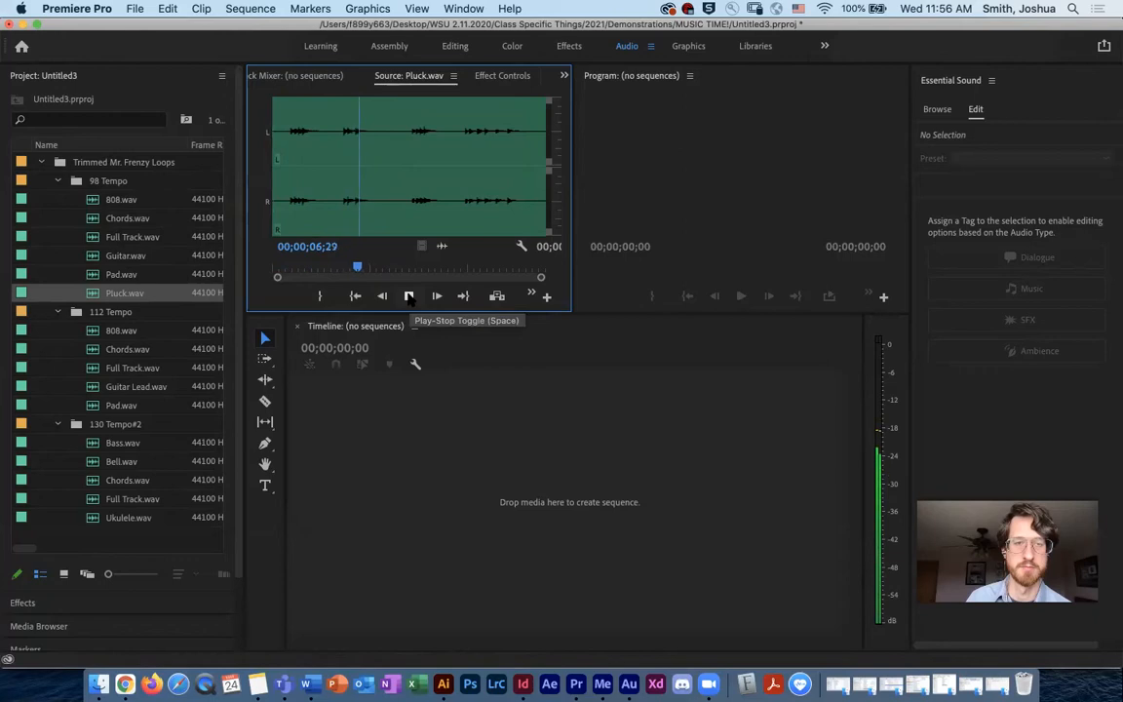
click(409, 296)
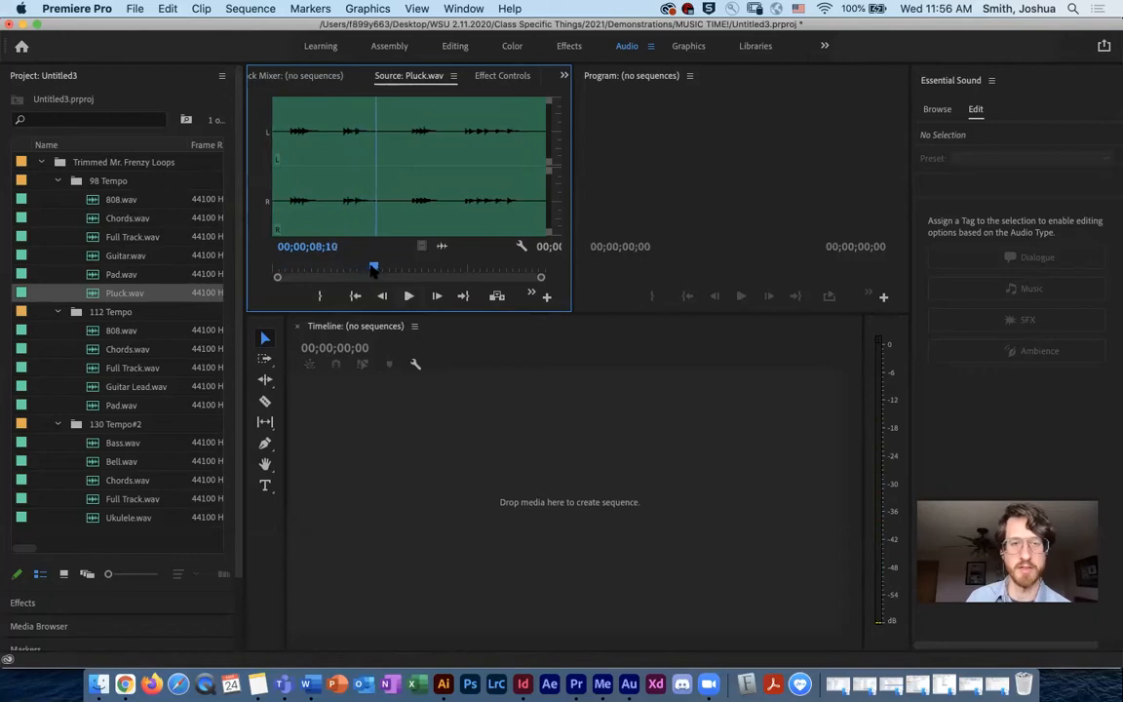
drag(373, 268, 247, 264)
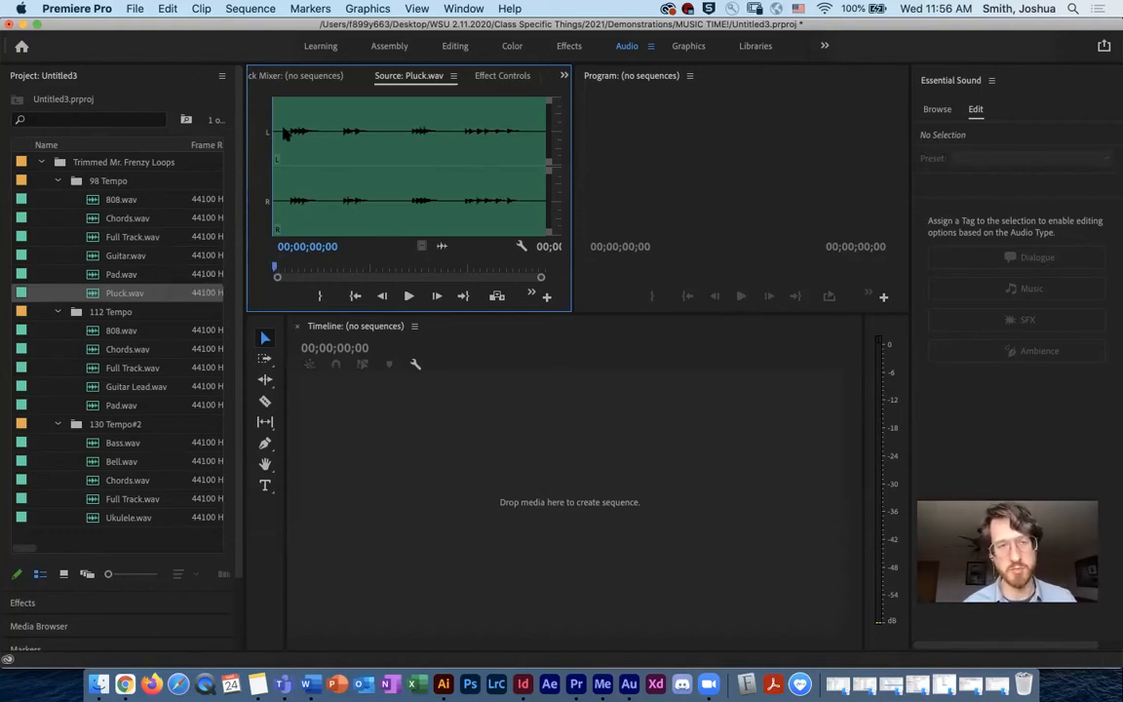
Load Full Track.wav from the 98 Tempo bin into the source monitor and play it.
click(120, 276)
click(133, 290)
click(136, 273)
click(144, 255)
click(130, 238)
click(111, 238)
double_click(92, 239)
key(space)
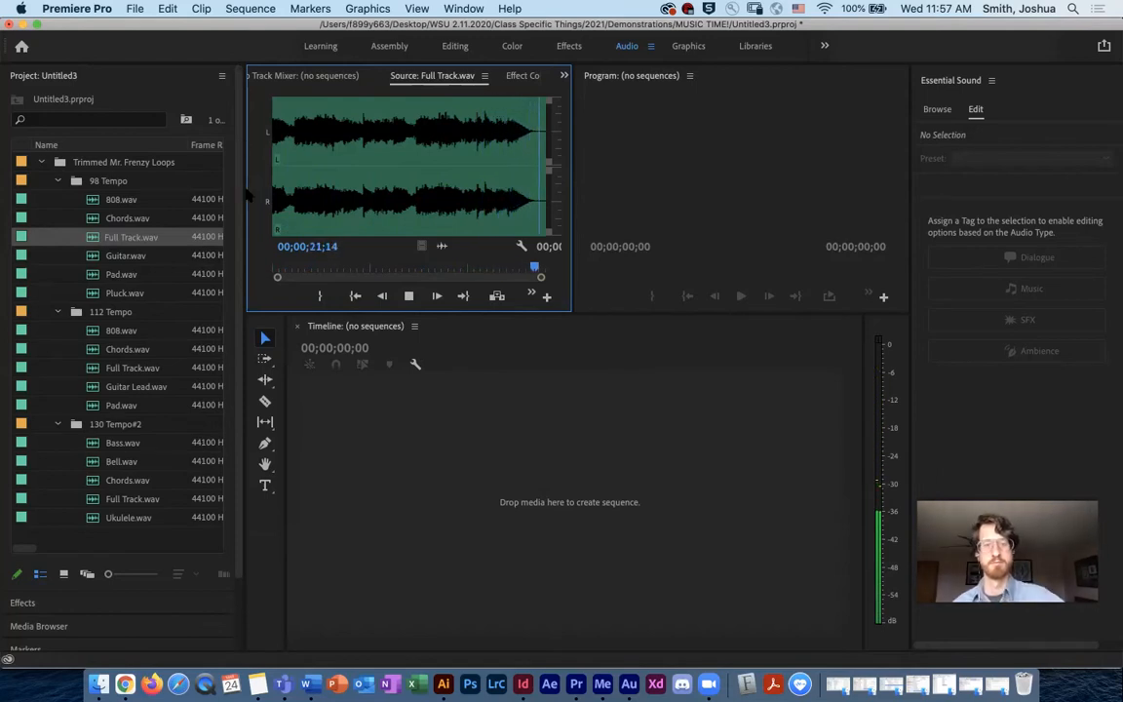
Scrub through Full Track.wav towards its ending and return the source playhead to 00;00;00;00.
click(355, 297)
key(space)
drag(288, 269, 505, 263)
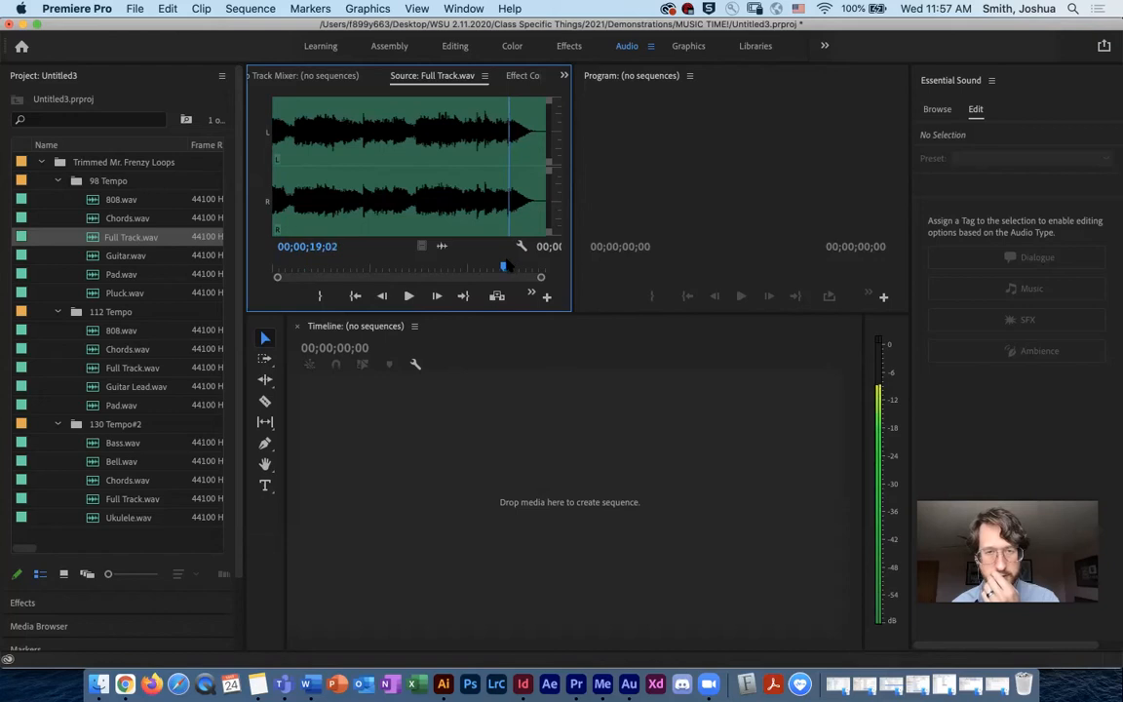
key(Home)
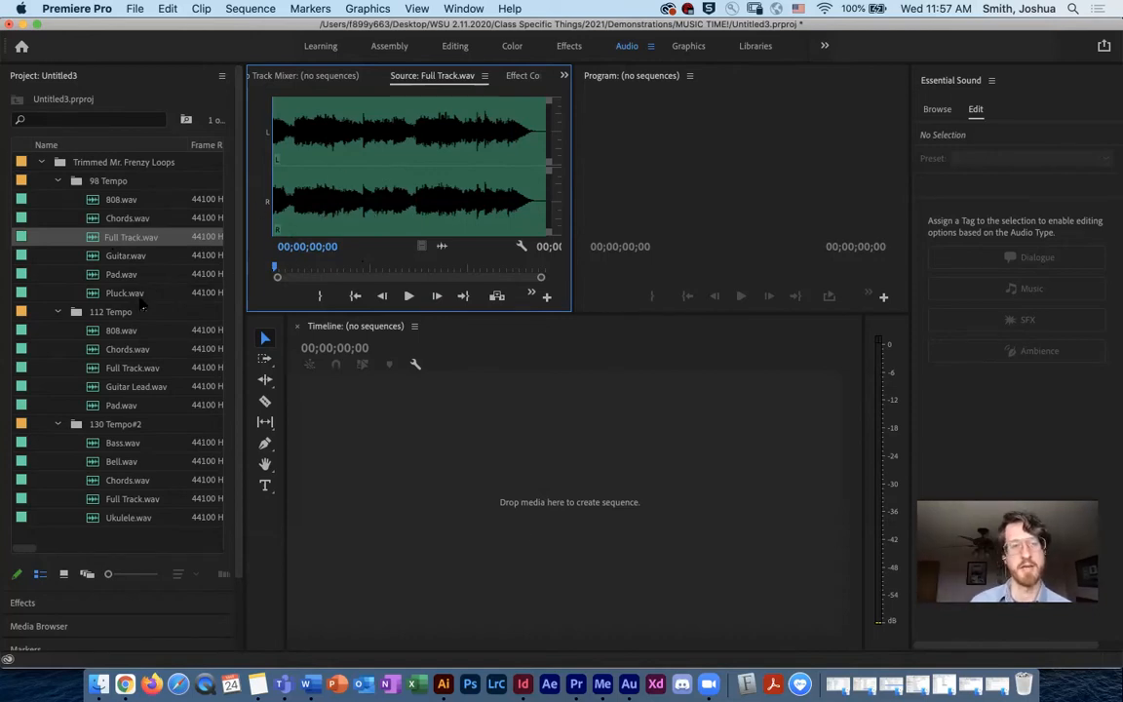
Create a sequence from the 98 Tempo bin's Chords.wav by placing it in the empty timeline.
click(128, 218)
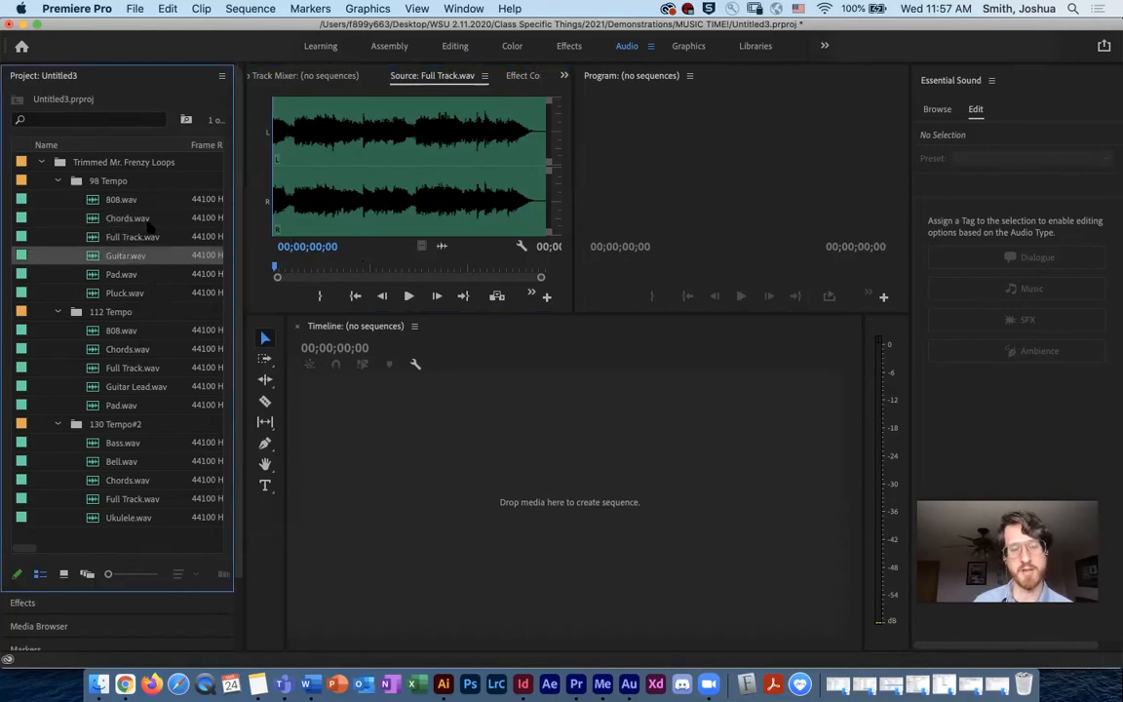
click(147, 255)
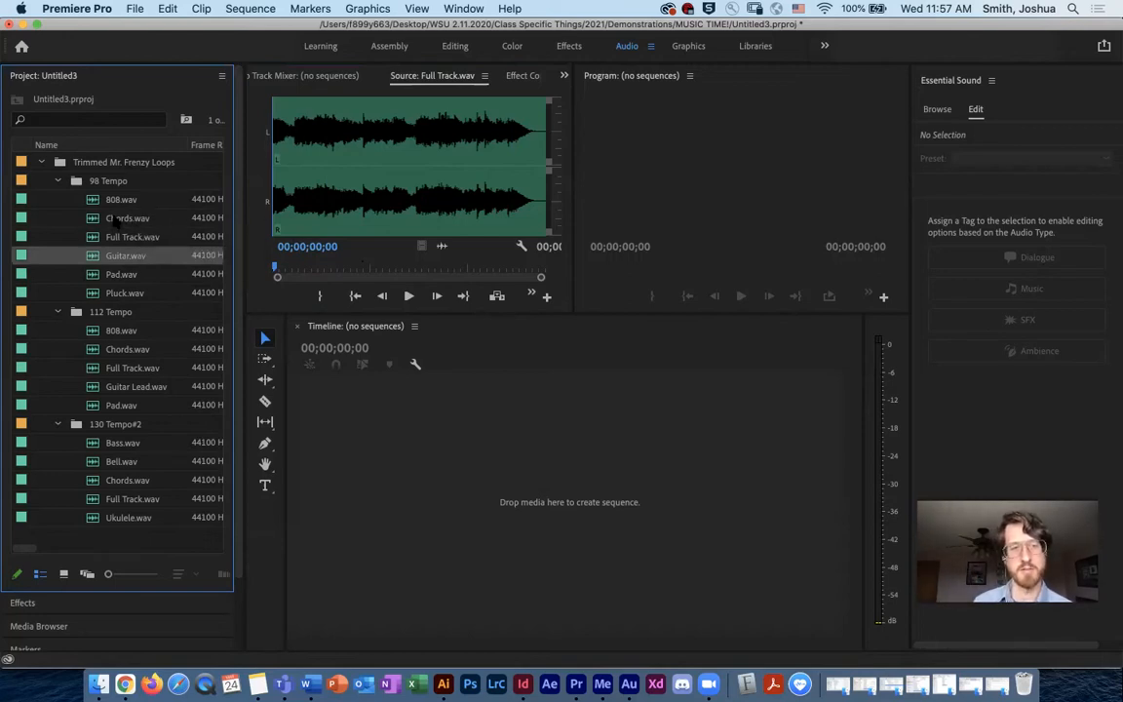
click(93, 221)
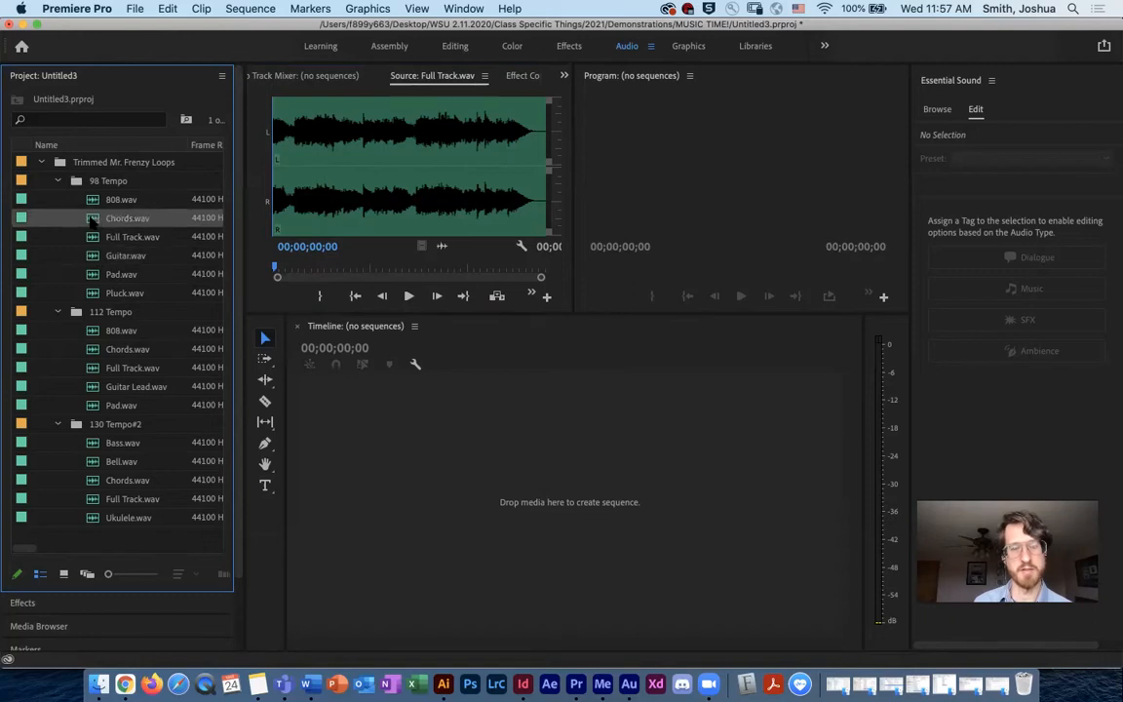
click(94, 277)
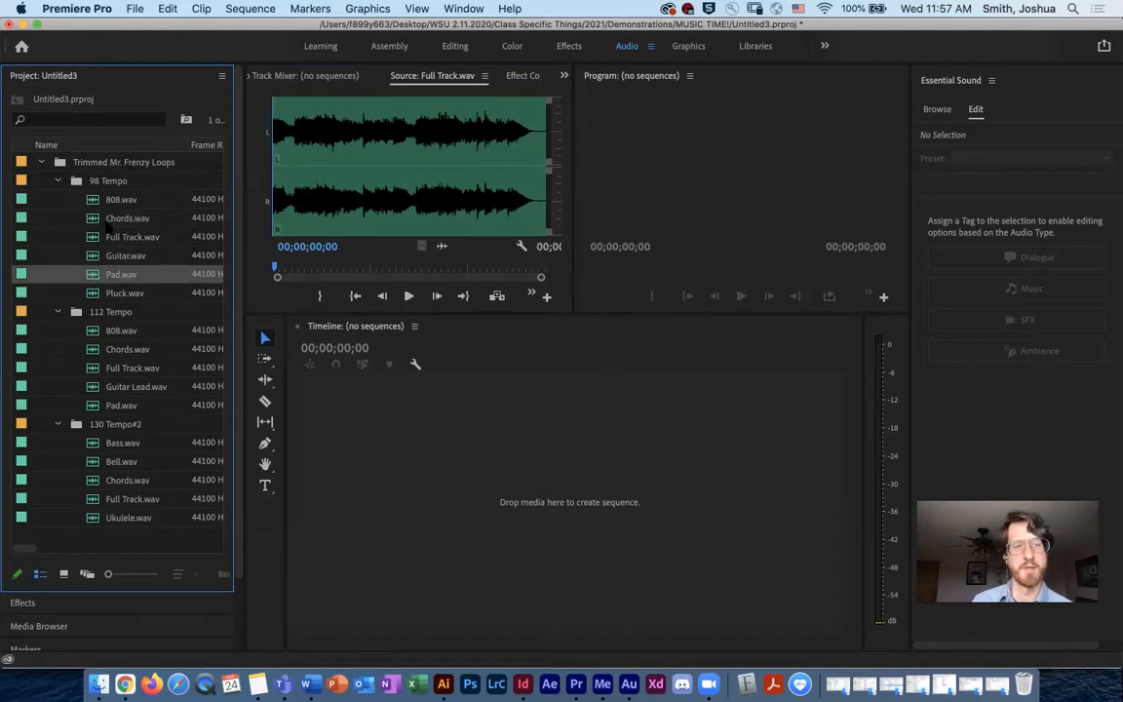
drag(94, 221, 298, 541)
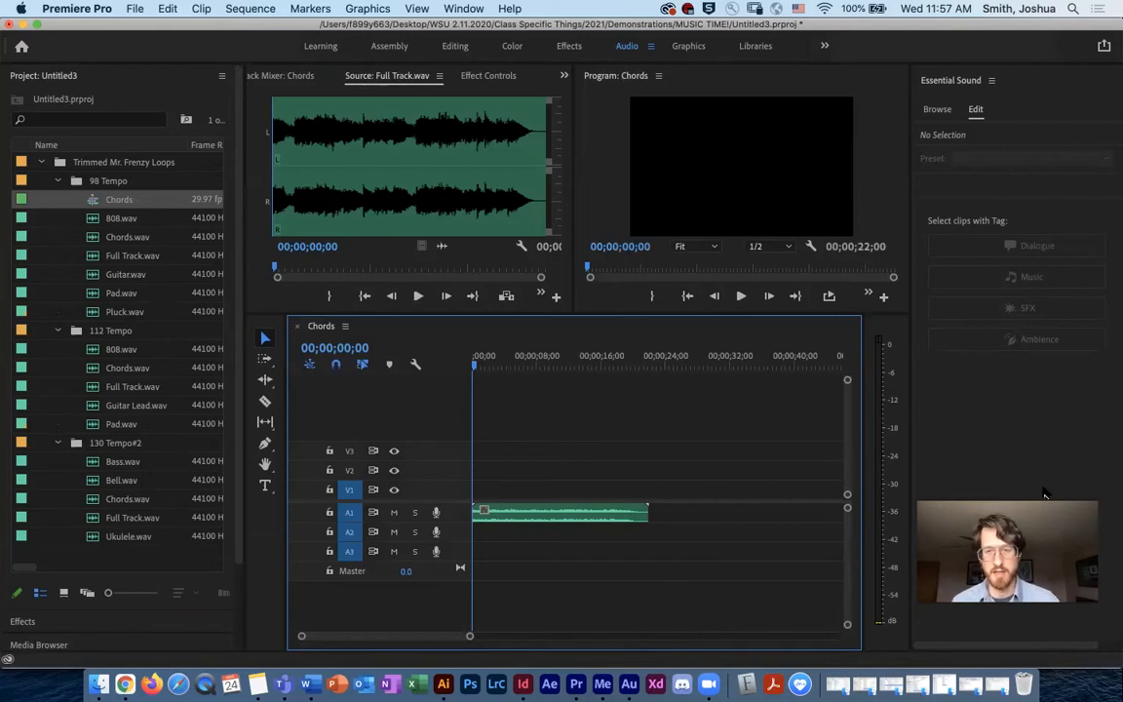
click(348, 551)
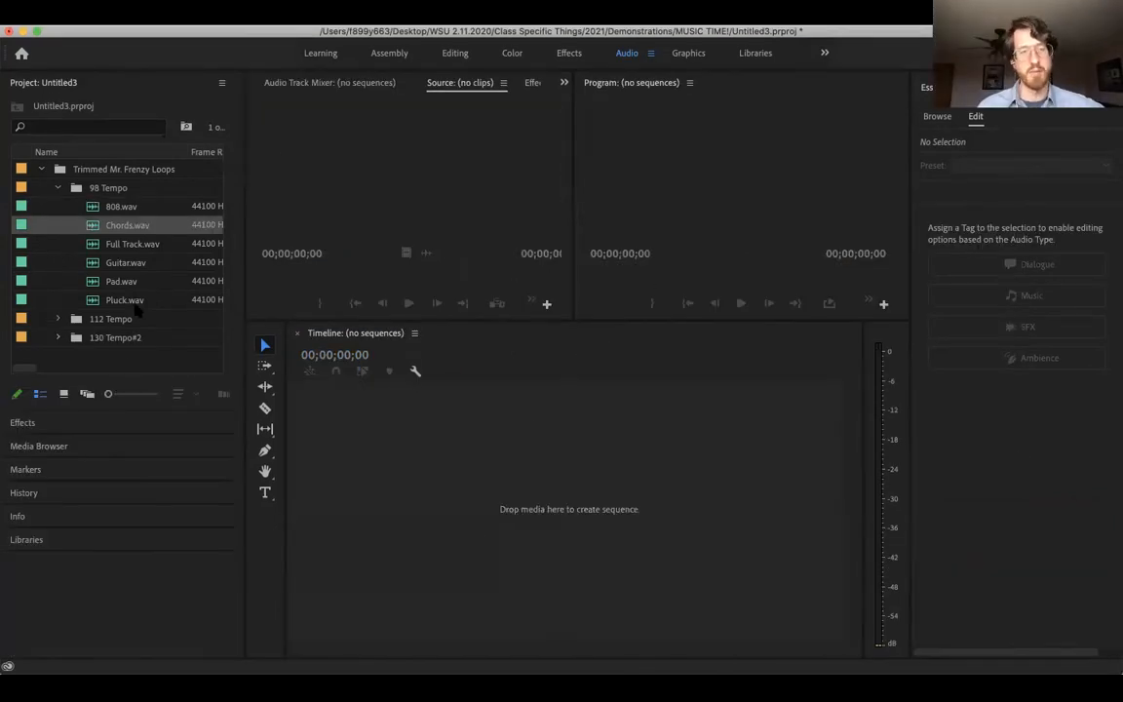
Collapse and reopen the Trimmed Mr. Frenzy Loops bin, then place Chords.wav from 98 Tempo into the empty timeline as a new sequence.
click(57, 187)
click(42, 169)
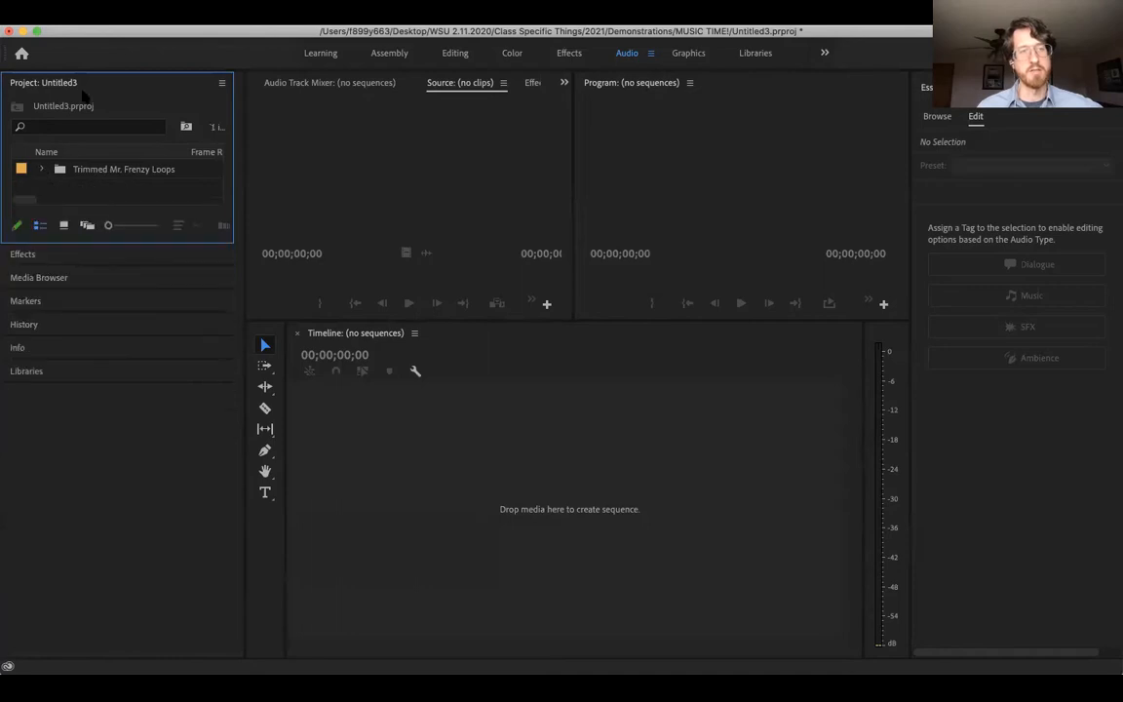
click(42, 170)
click(58, 187)
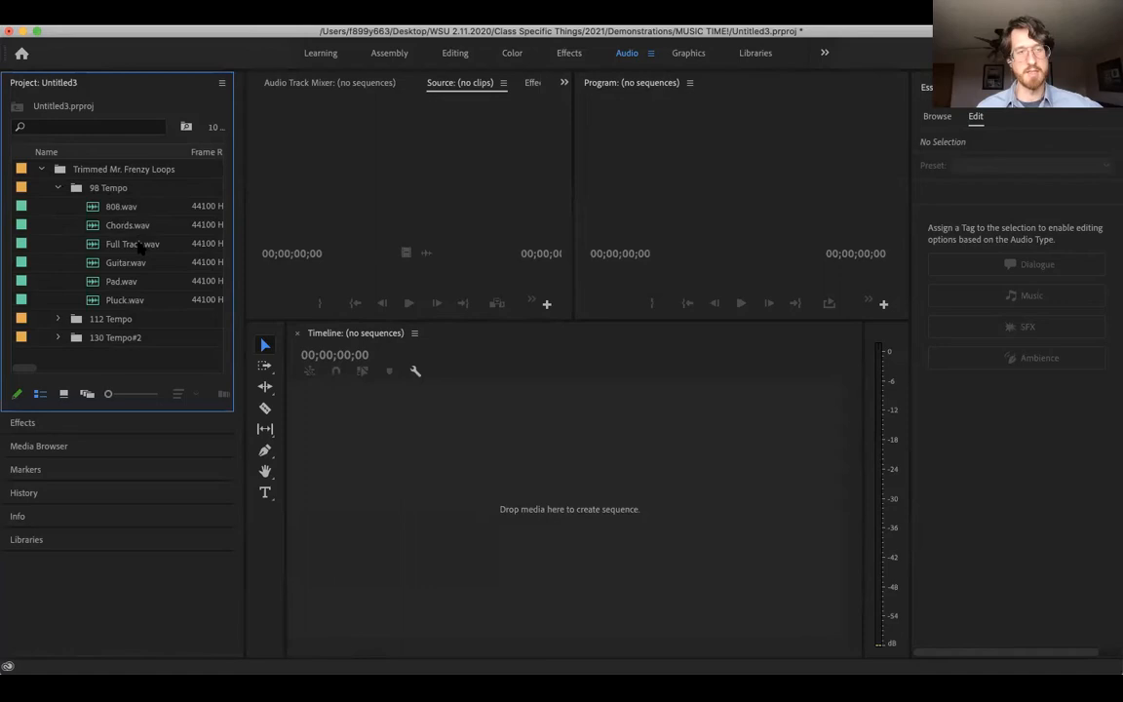
drag(102, 232, 190, 242)
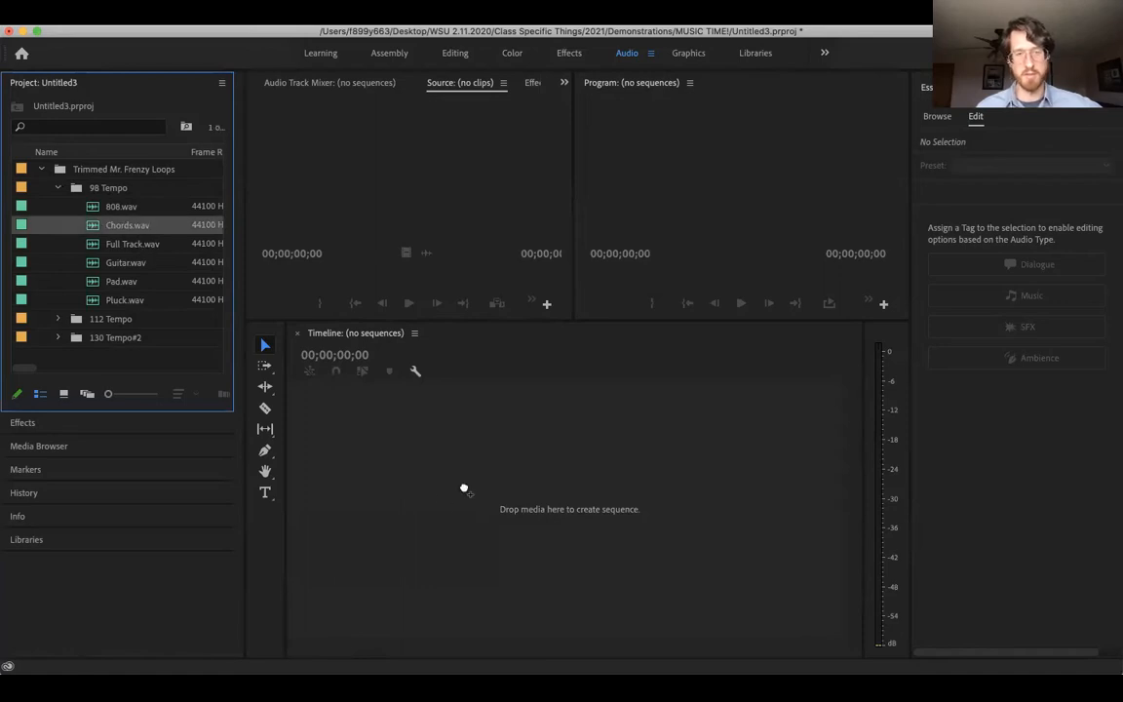
drag(446, 517, 488, 557)
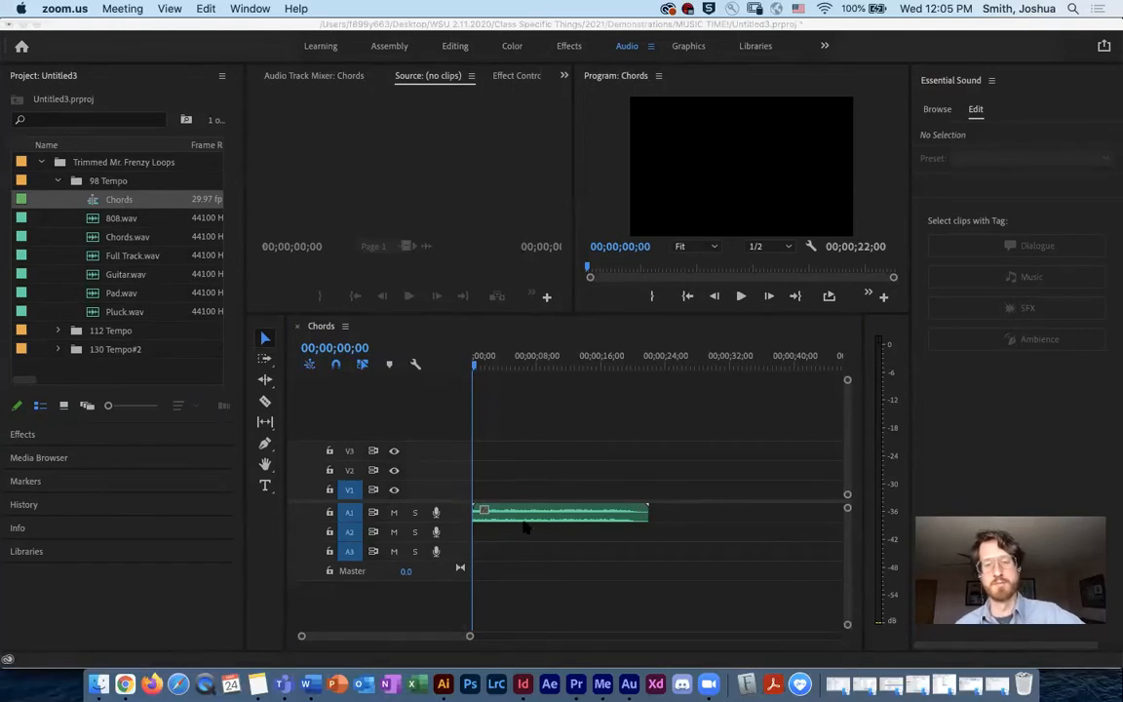
Play the Chords sequence through to the end of its clip and return the playhead to 00;00;00;00.
click(651, 453)
key(space)
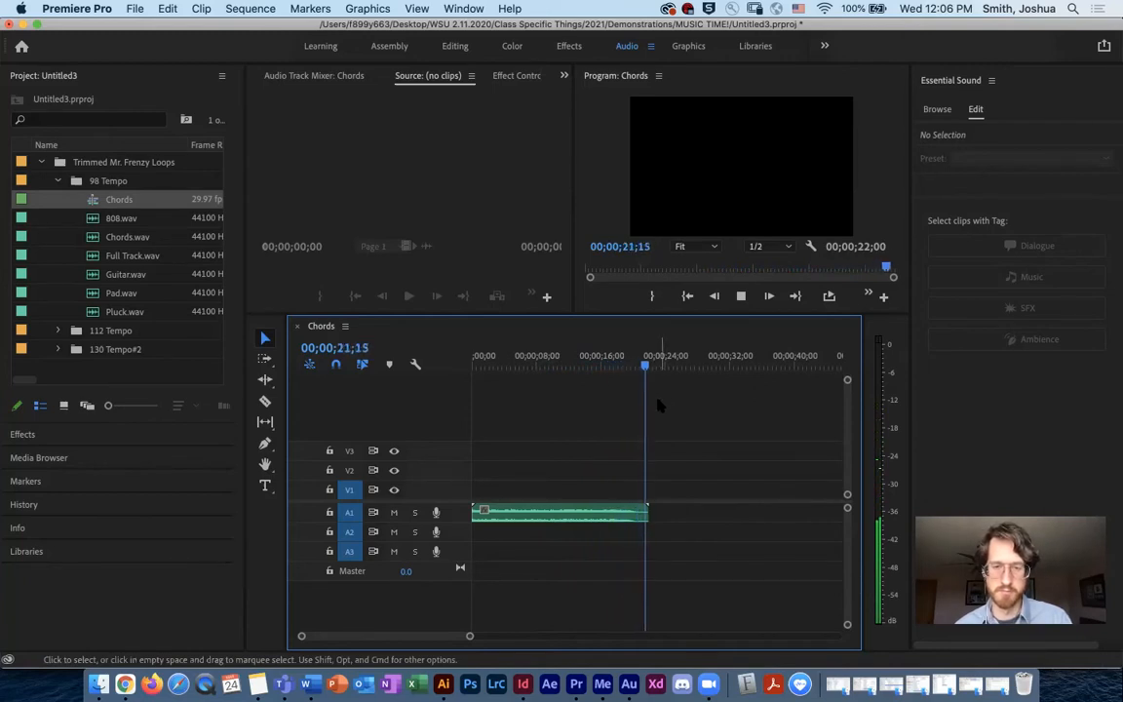
drag(650, 373, 426, 369)
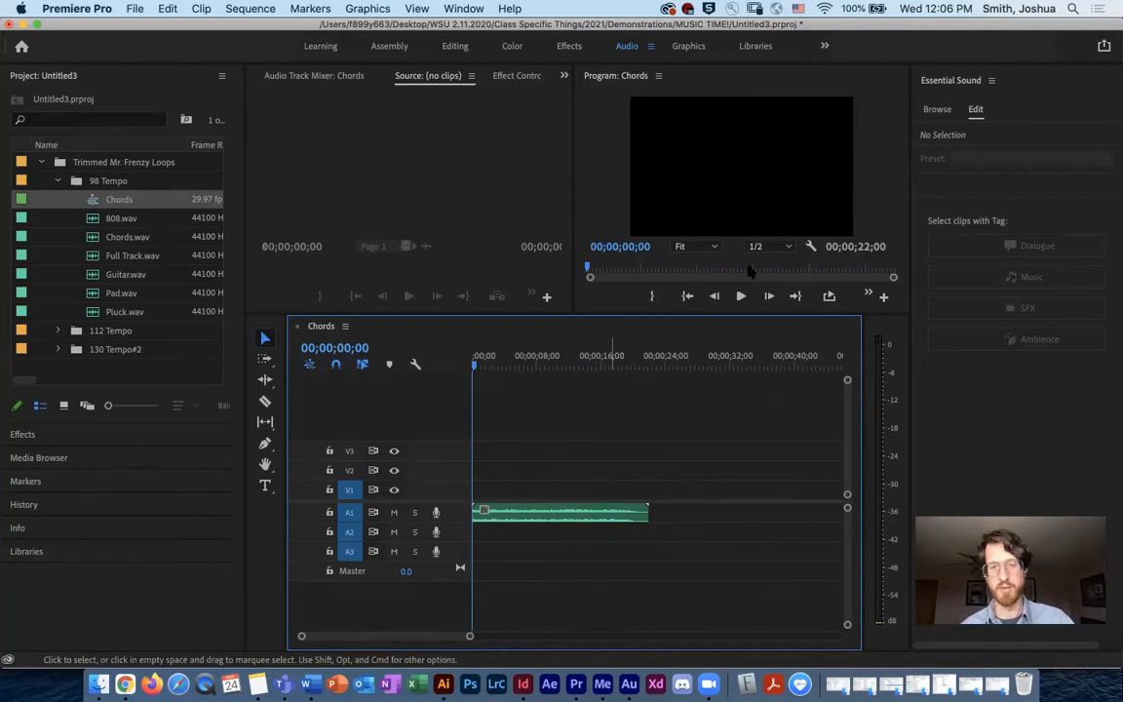
Maximize the timeline and raise the divider between video and audio tracks to give the audio tracks more room.
key(grave)
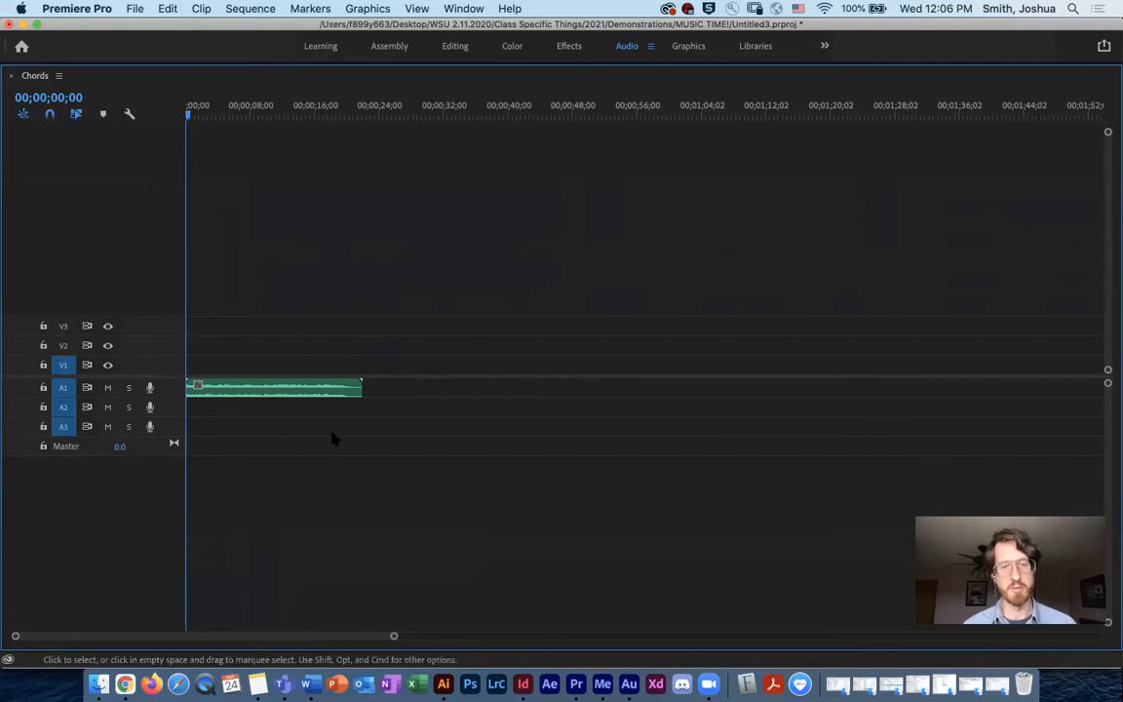
click(276, 389)
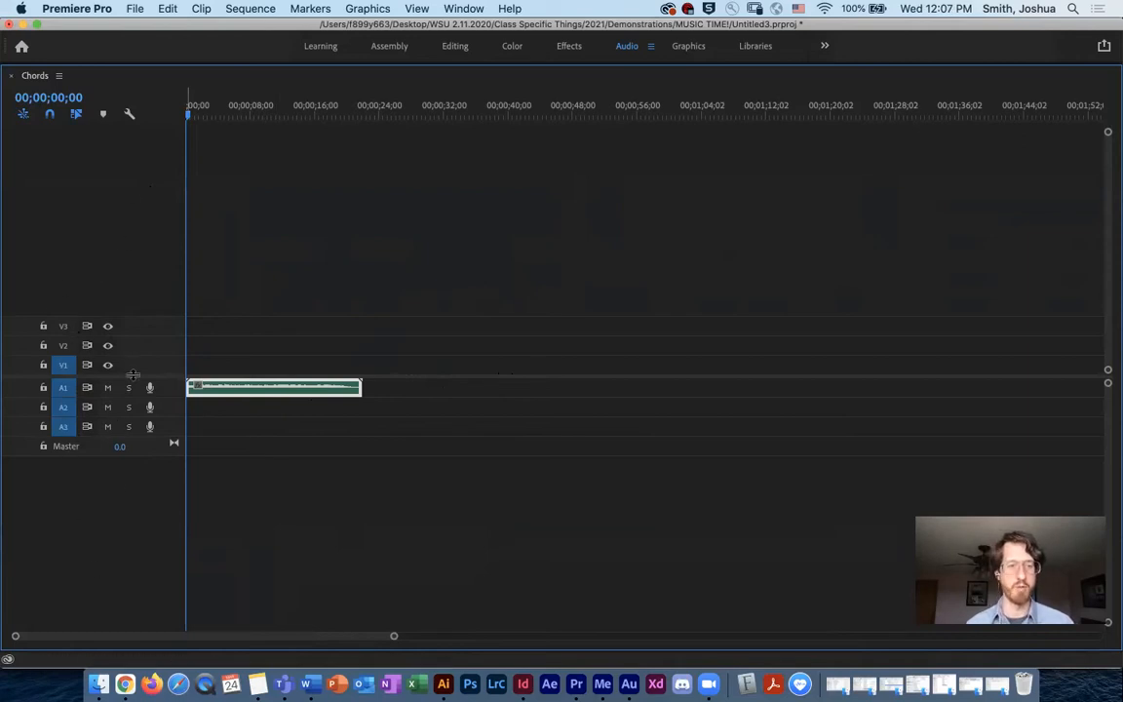
mouse_move(130, 374)
mouse_down()
mouse_move(126, 266)
mouse_move(129, 370)
mouse_up()
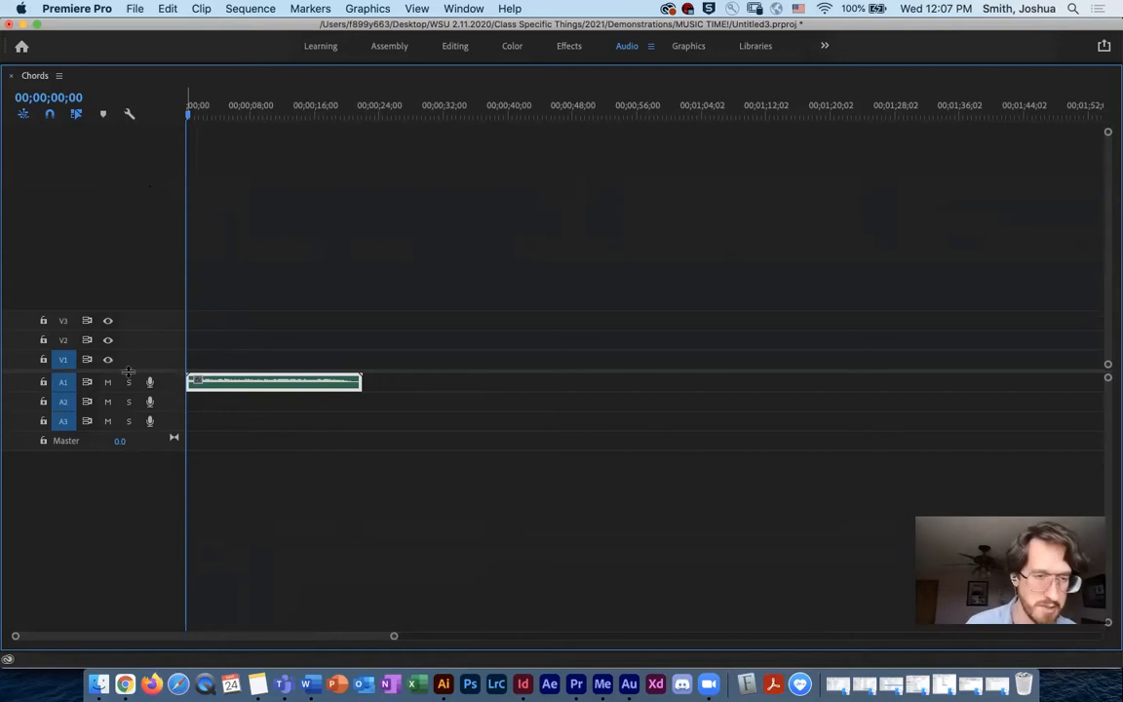
drag(130, 370, 144, 197)
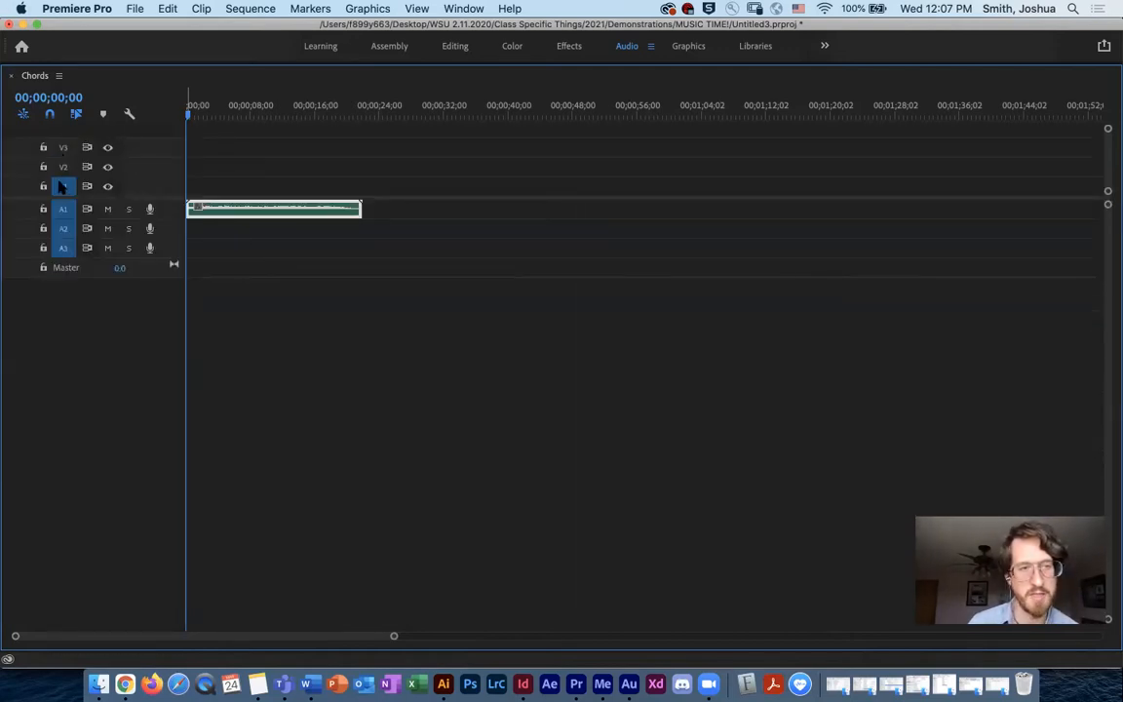
Try out the track targeting of V1, V2 and V3, leaving all three video tracks untargeted.
click(64, 187)
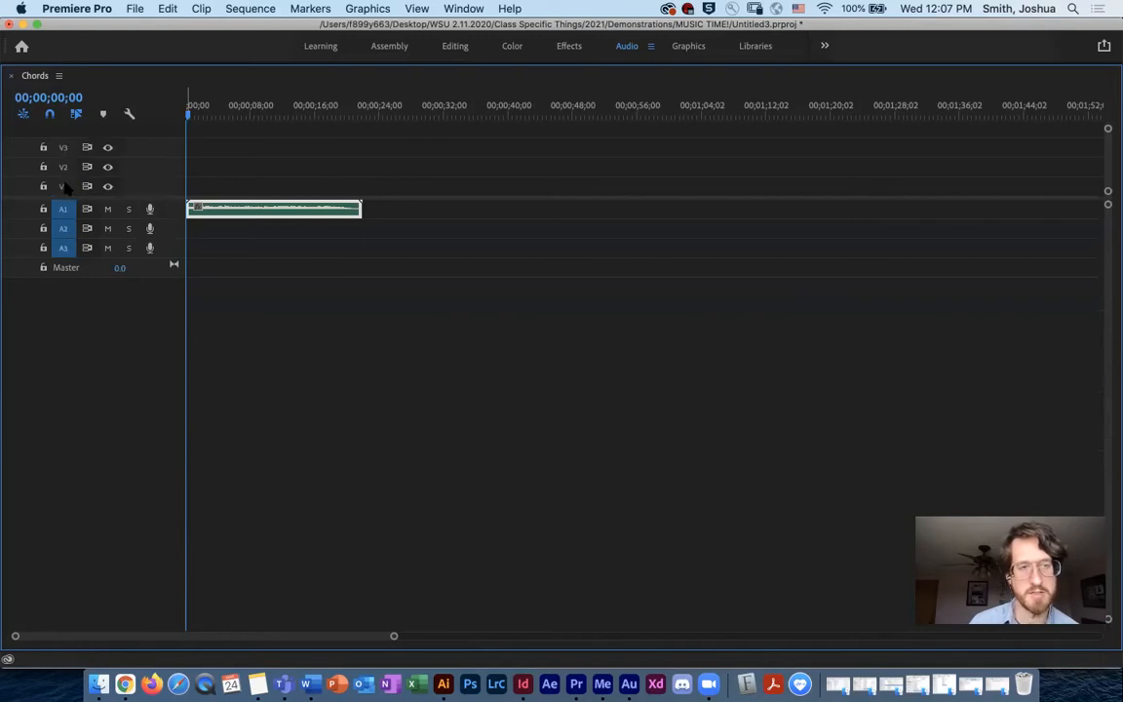
click(64, 184)
click(64, 167)
click(63, 148)
click(63, 147)
click(63, 166)
click(64, 186)
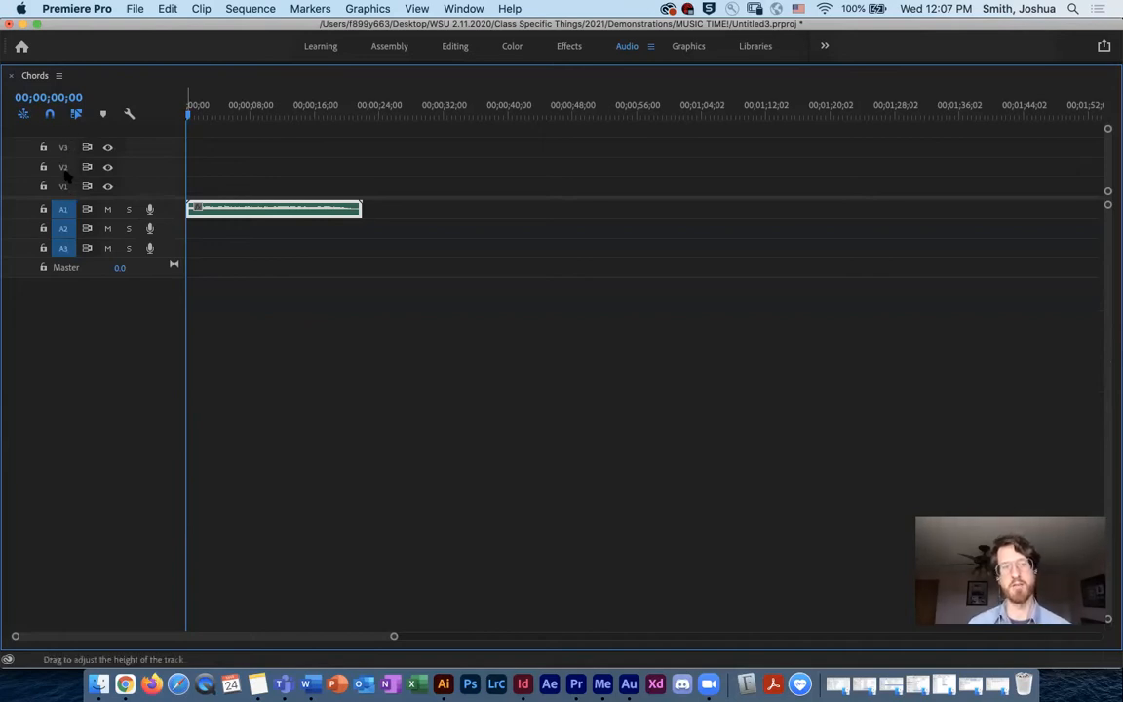
Switch the track targeting of A1, A2 and A3 off and back on.
click(63, 248)
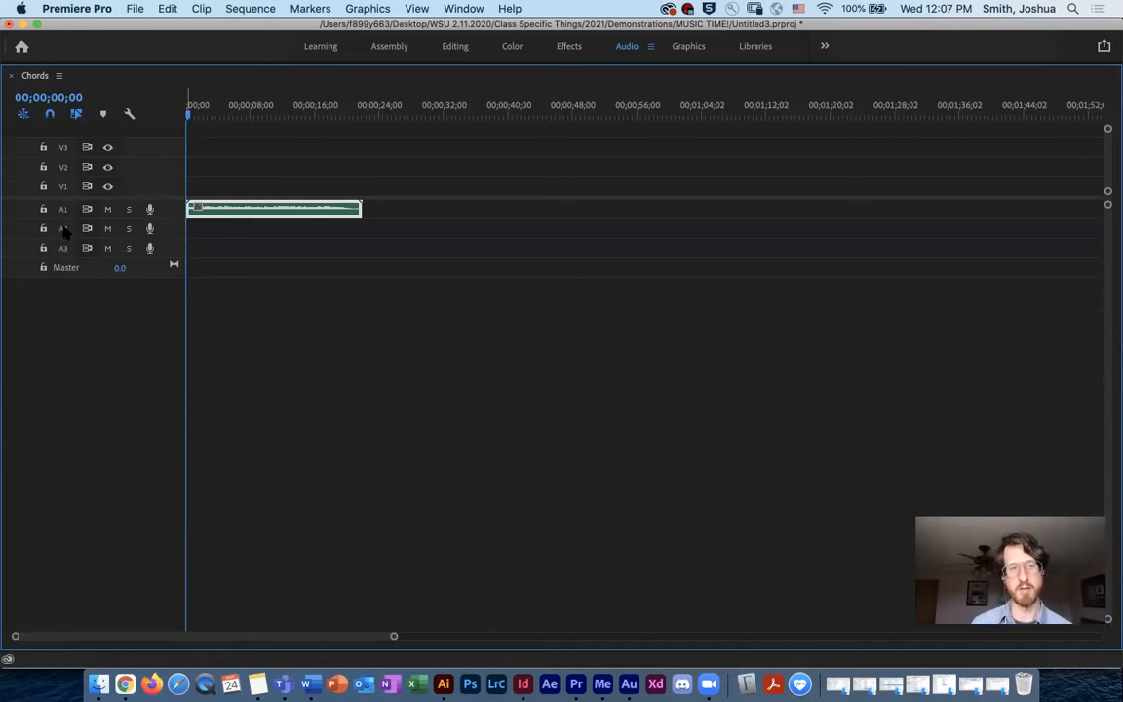
click(62, 209)
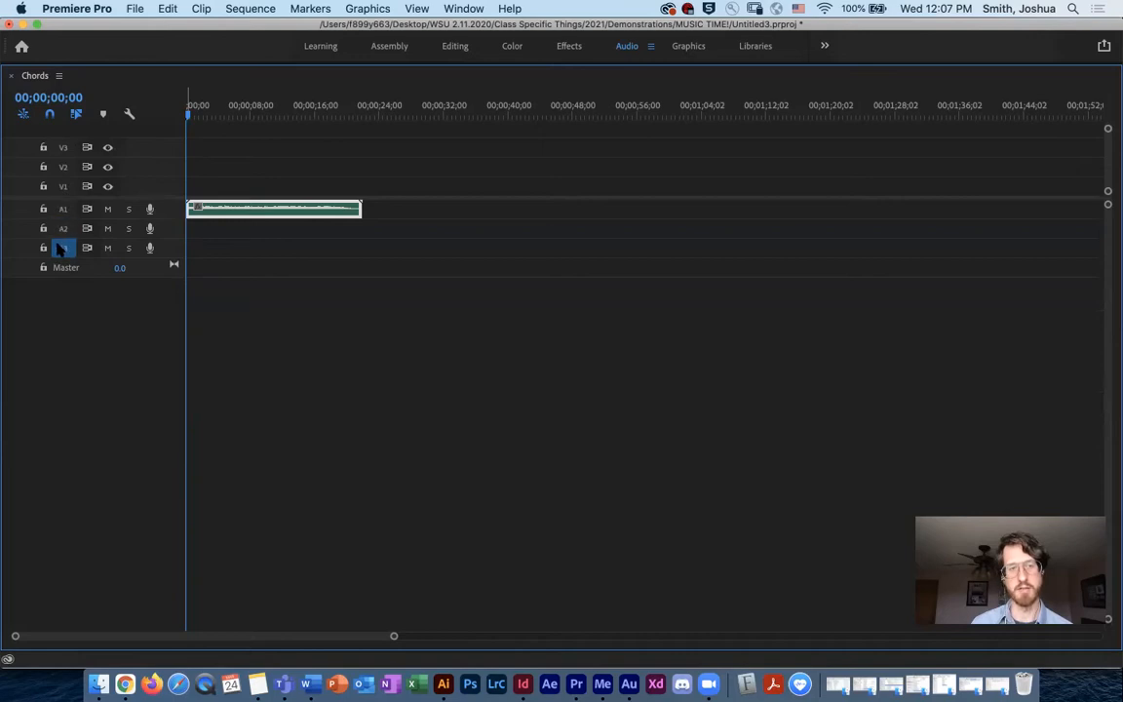
click(63, 248)
click(62, 209)
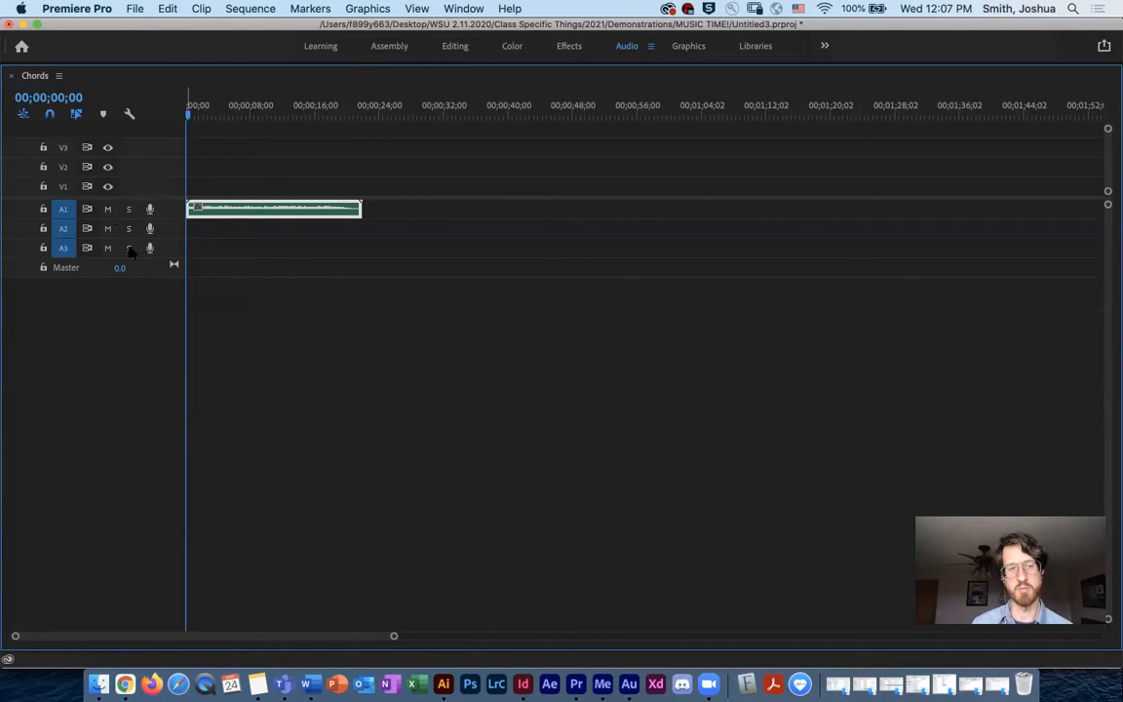
click(62, 248)
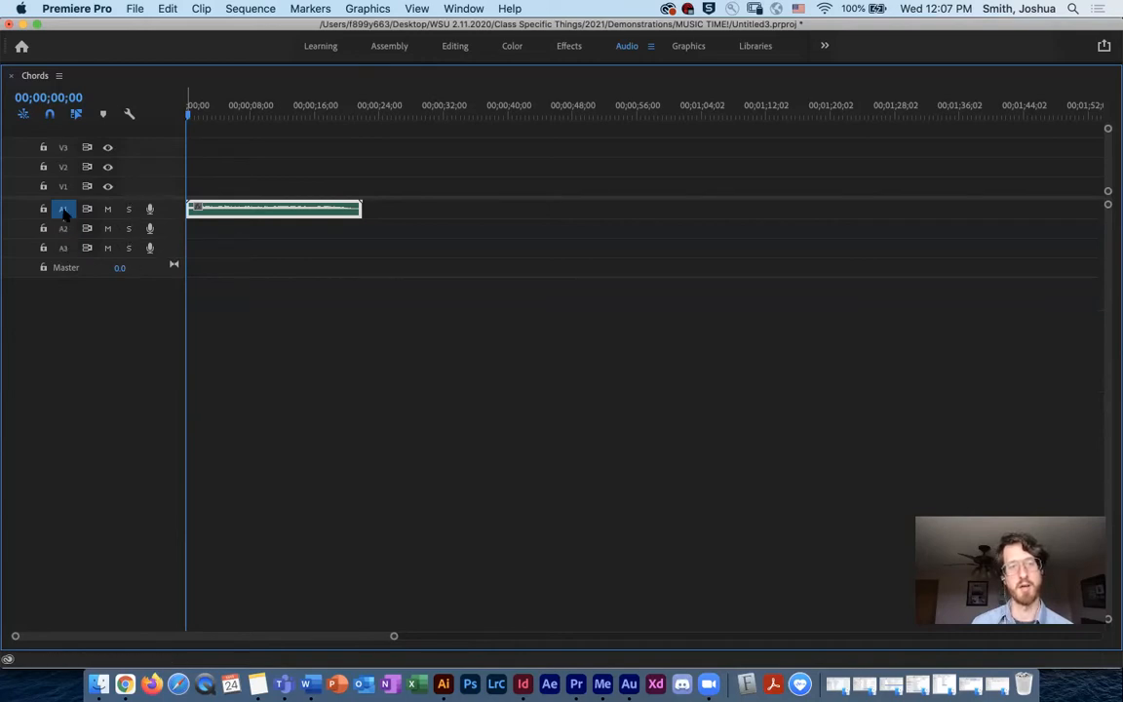
click(62, 248)
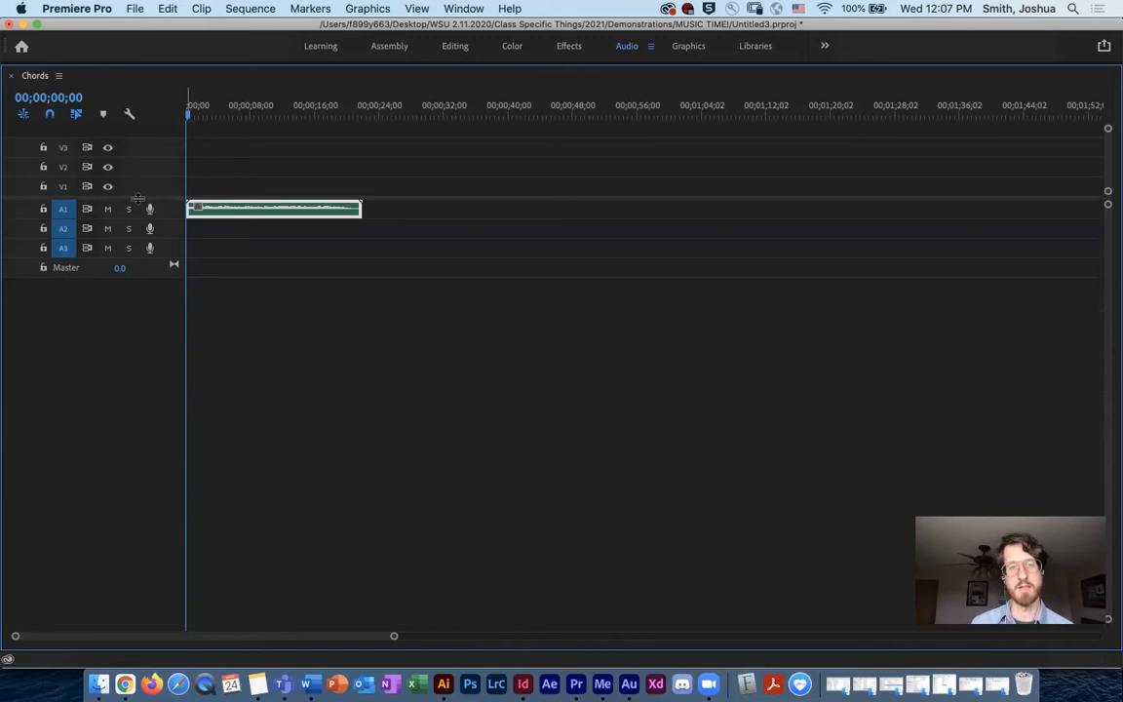
Raise the video/audio divider to just below the video tracks and enlarge the Audio 1 track to show the Chords clip's waveform.
drag(143, 197, 143, 188)
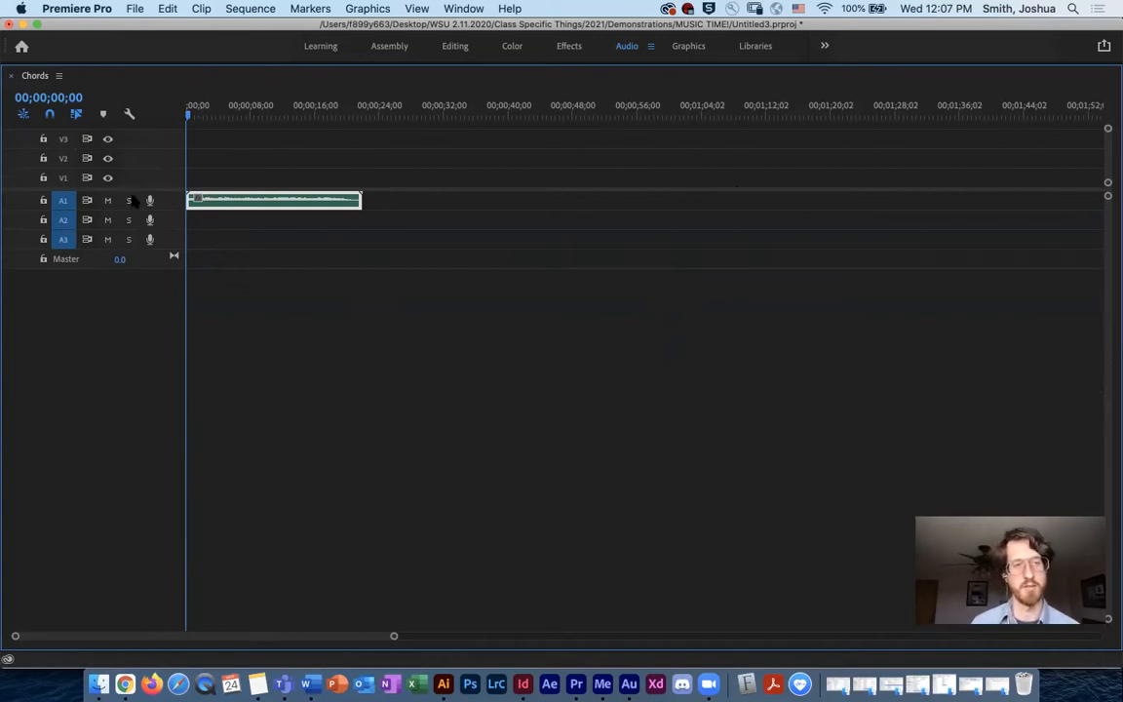
mouse_move(130, 188)
mouse_down()
mouse_move(119, 172)
mouse_move(129, 165)
mouse_up()
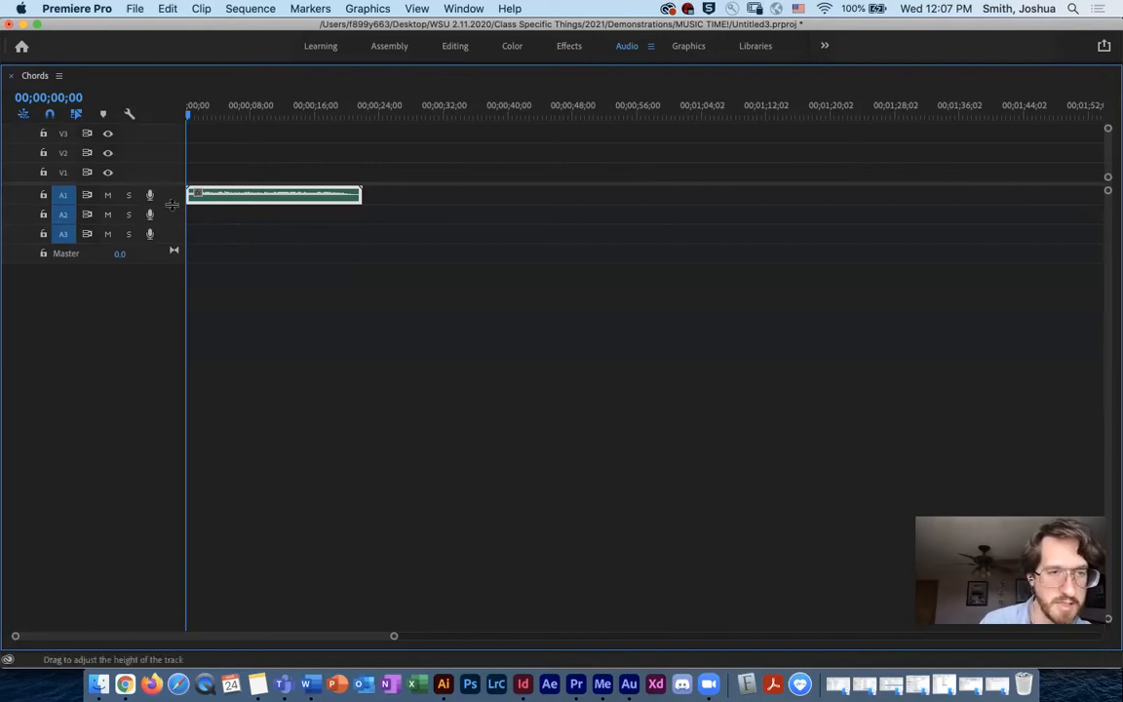
drag(172, 202, 167, 298)
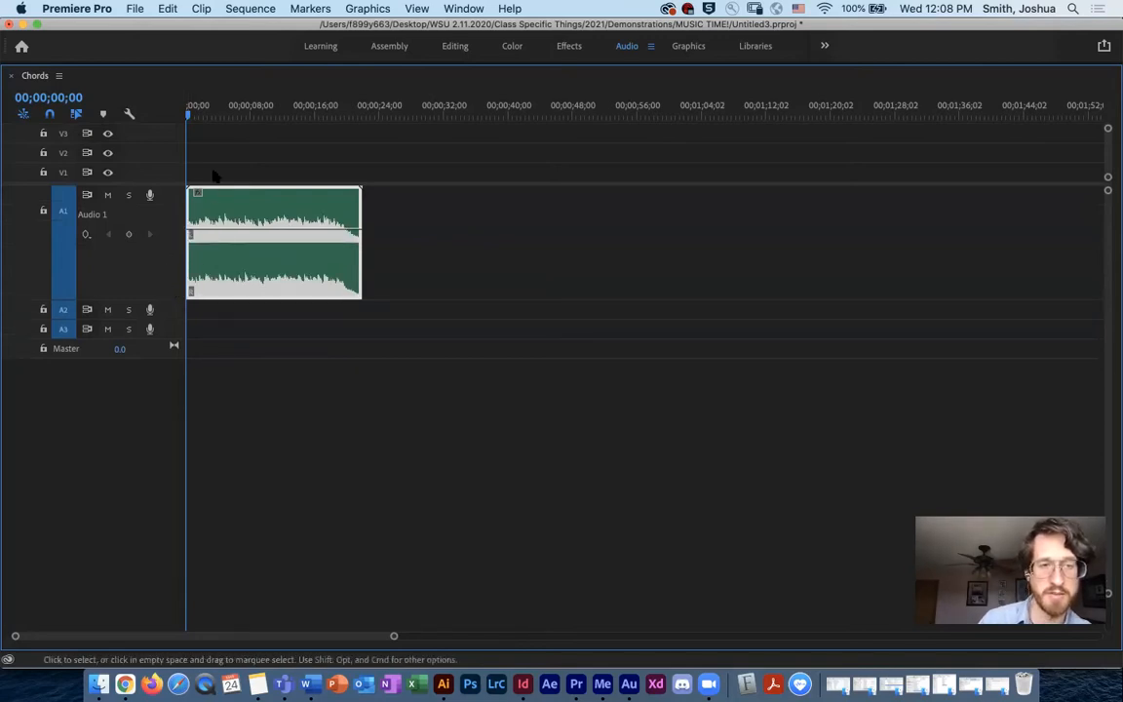
click(127, 234)
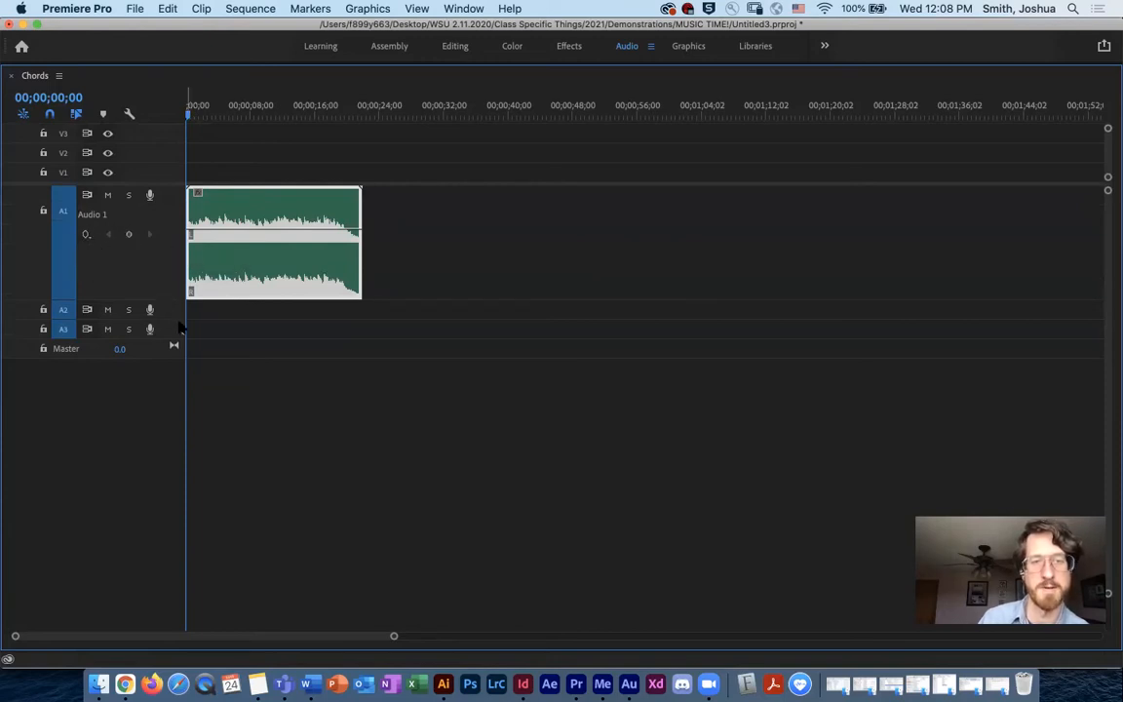
mouse_move(189, 114)
mouse_down()
mouse_move(219, 117)
mouse_move(170, 120)
mouse_up()
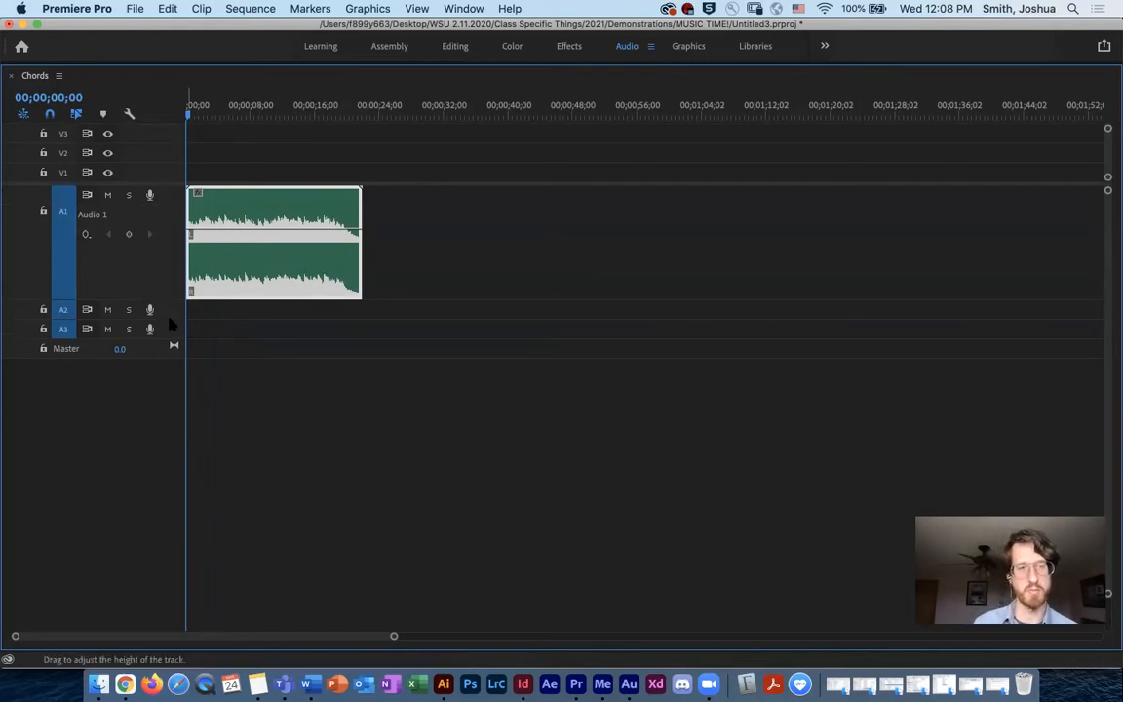
Expand the Audio 2 and Audio 3 tracks, then reduce the heights of all three audio tracks.
drag(175, 342, 173, 435)
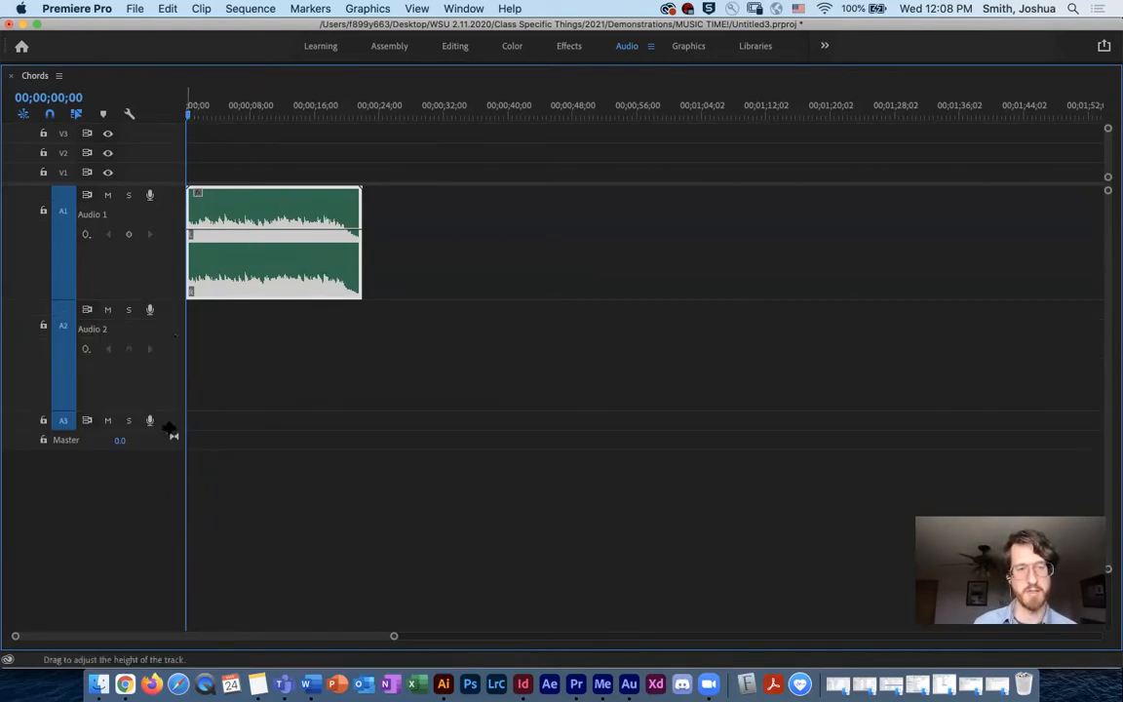
double_click(176, 431)
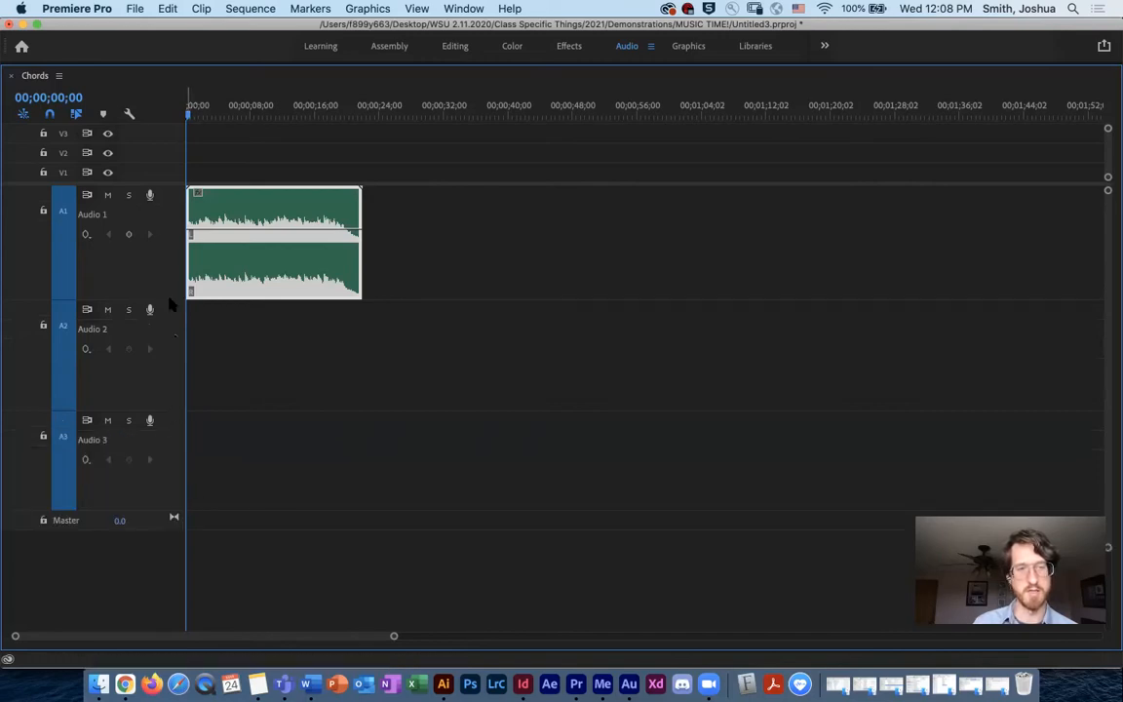
drag(168, 299, 168, 282)
drag(172, 392, 172, 368)
drag(160, 466, 171, 352)
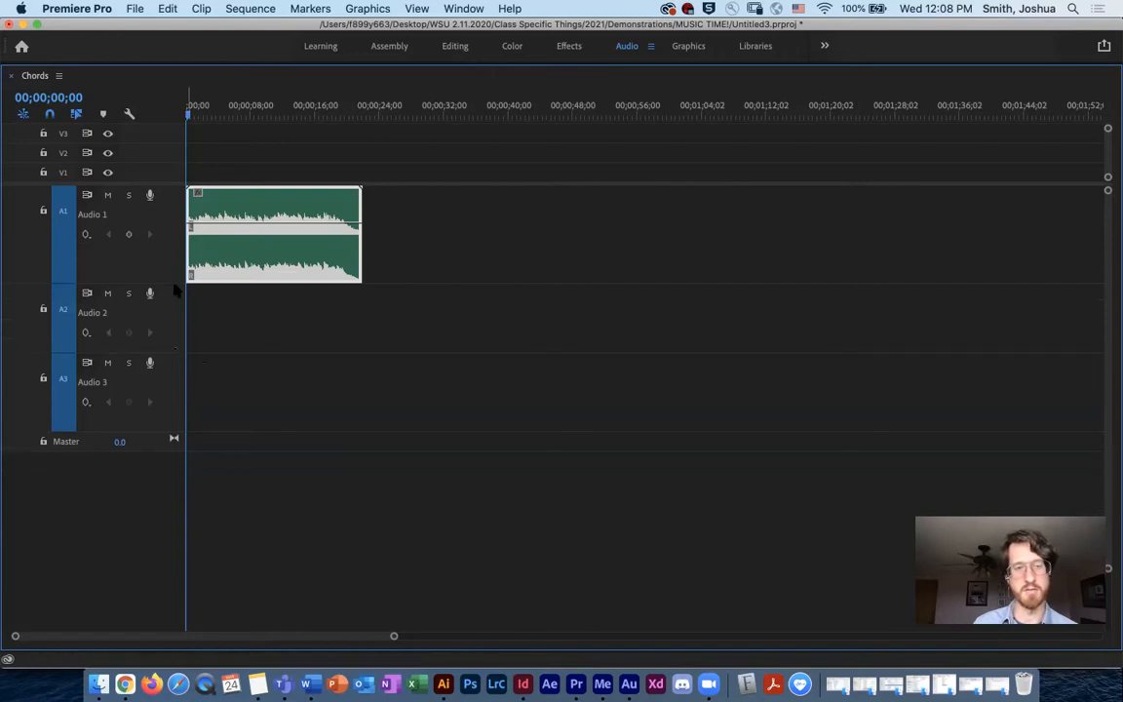
Fine-tune the track heights, making Audio 1 taller and slightly enlarging Audio 2 and Audio 3.
drag(171, 289, 174, 277)
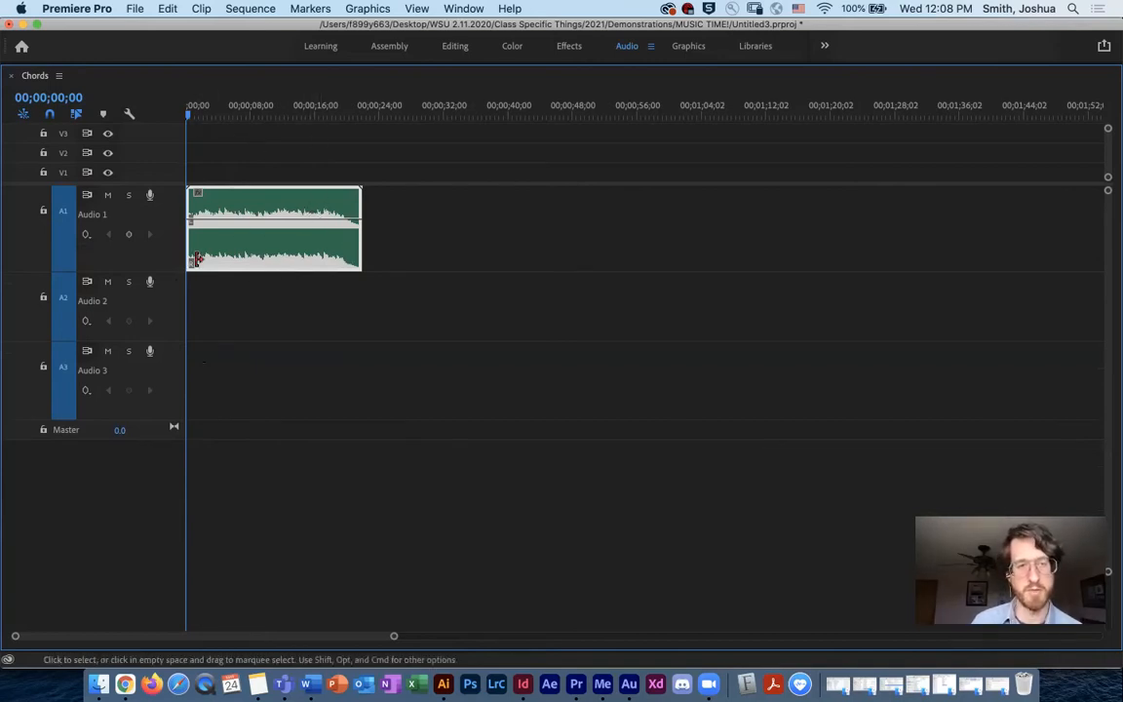
drag(172, 277, 173, 308)
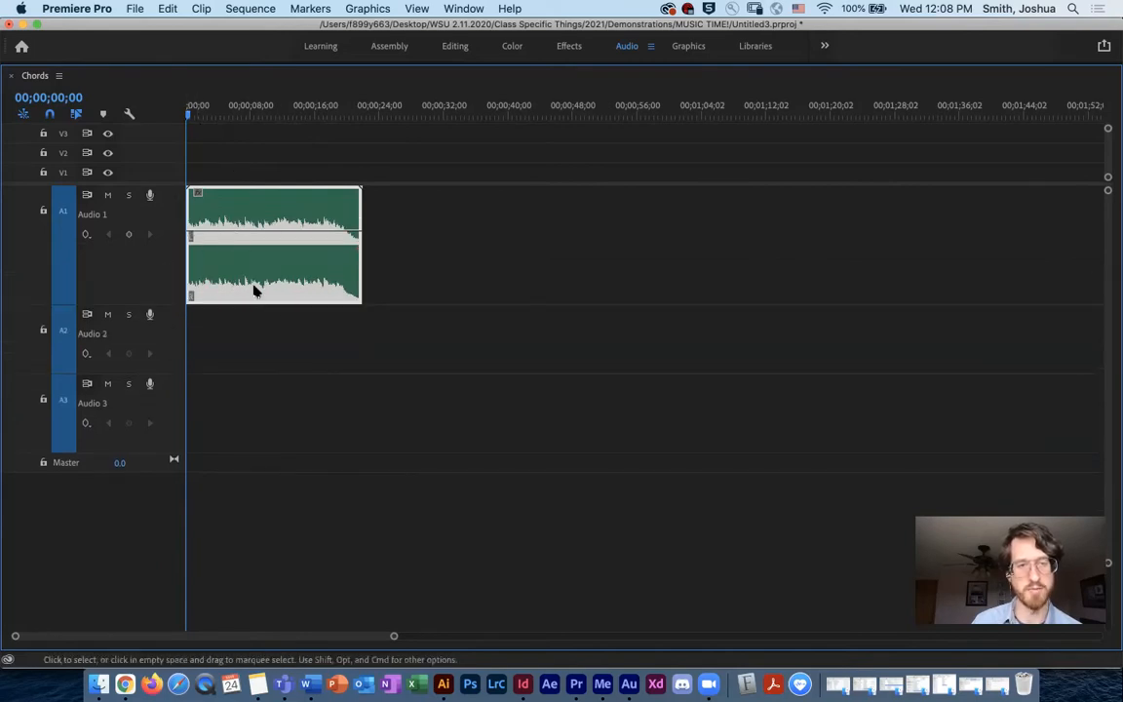
drag(169, 373, 171, 384)
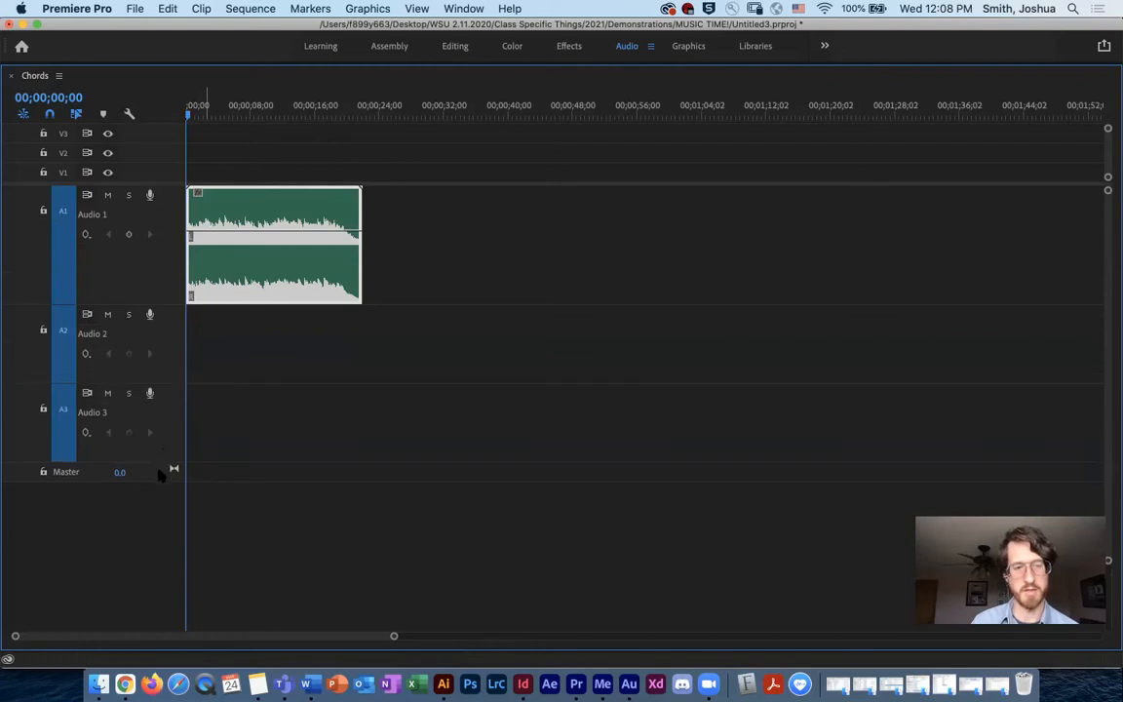
drag(160, 462, 163, 477)
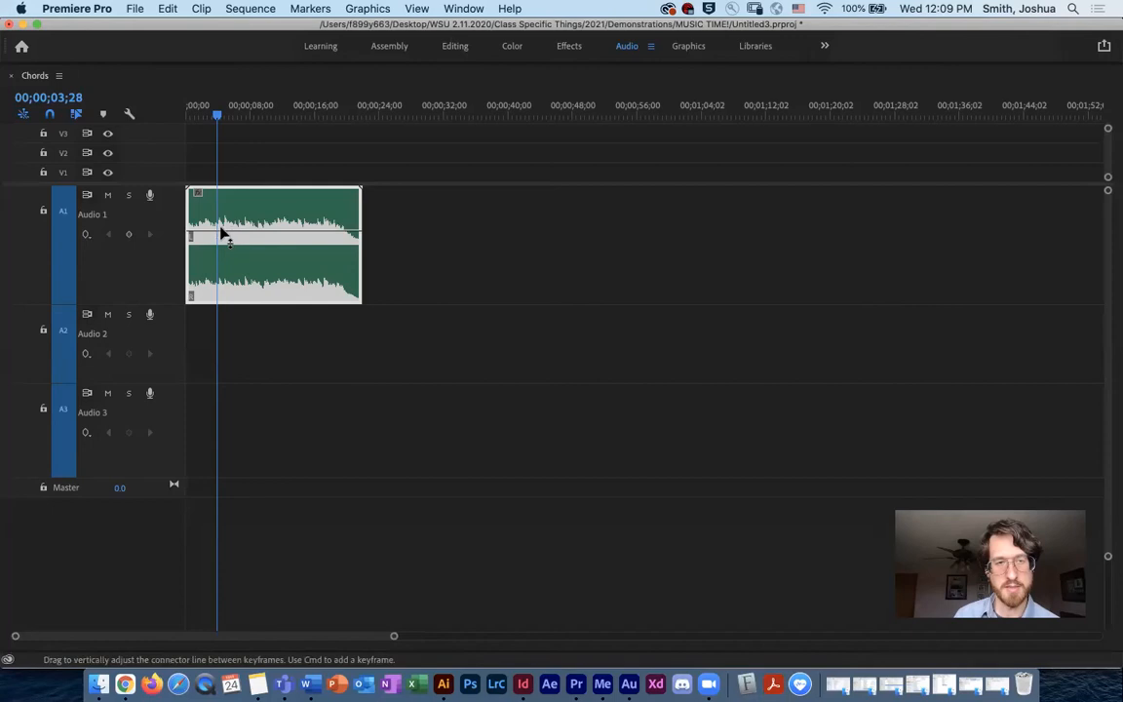
Try playing the Chords clip from its start with the volume line lowered almost to the bottom of the clip.
drag(236, 234, 237, 298)
drag(216, 114, 190, 114)
key(space)
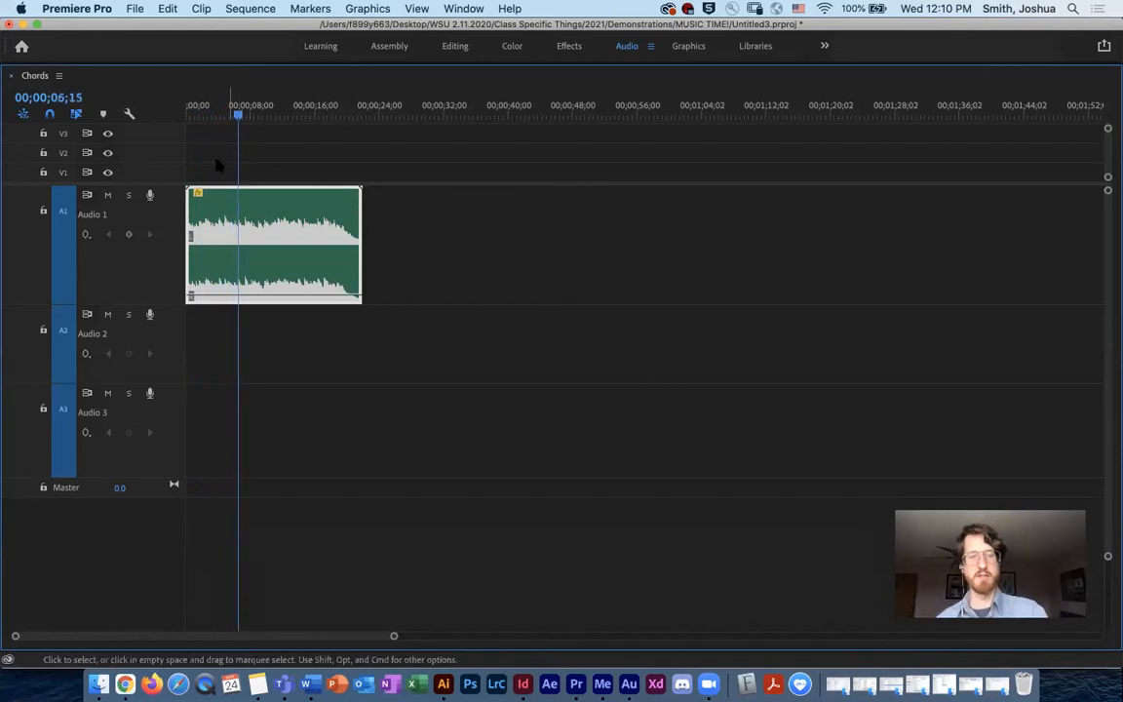
drag(239, 116, 148, 120)
drag(234, 298, 253, 233)
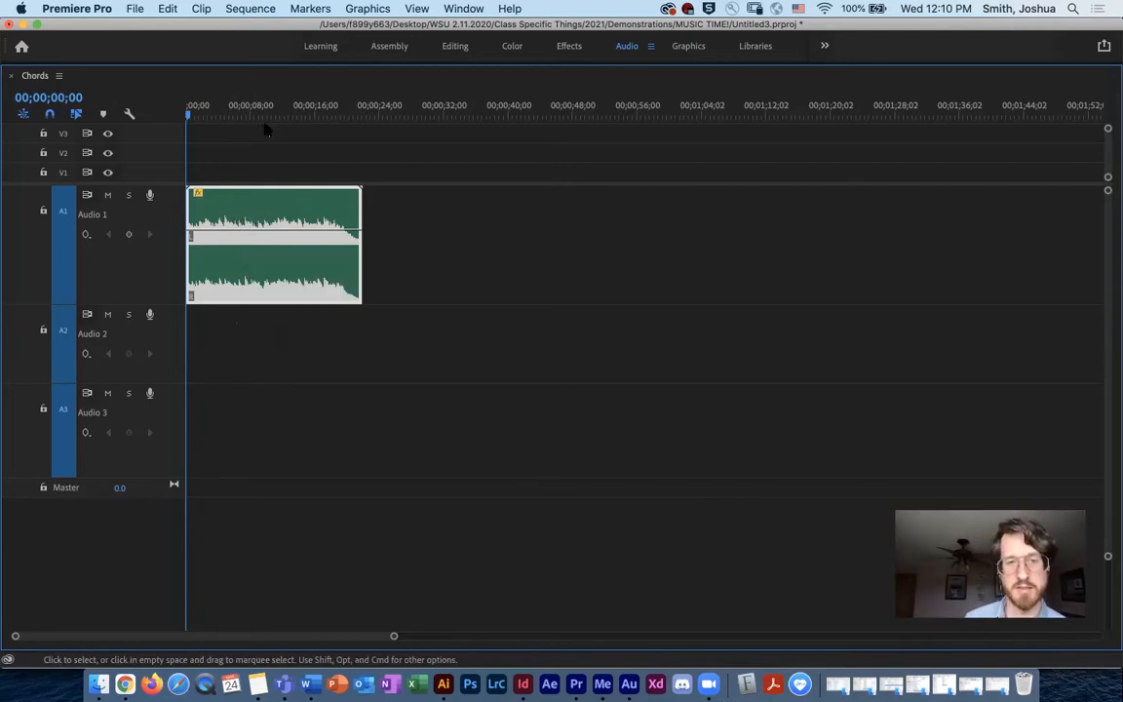
Add two keyframes to the Chords clip's volume line near its start, at about frame 9 and frame 26.
drag(193, 117, 327, 131)
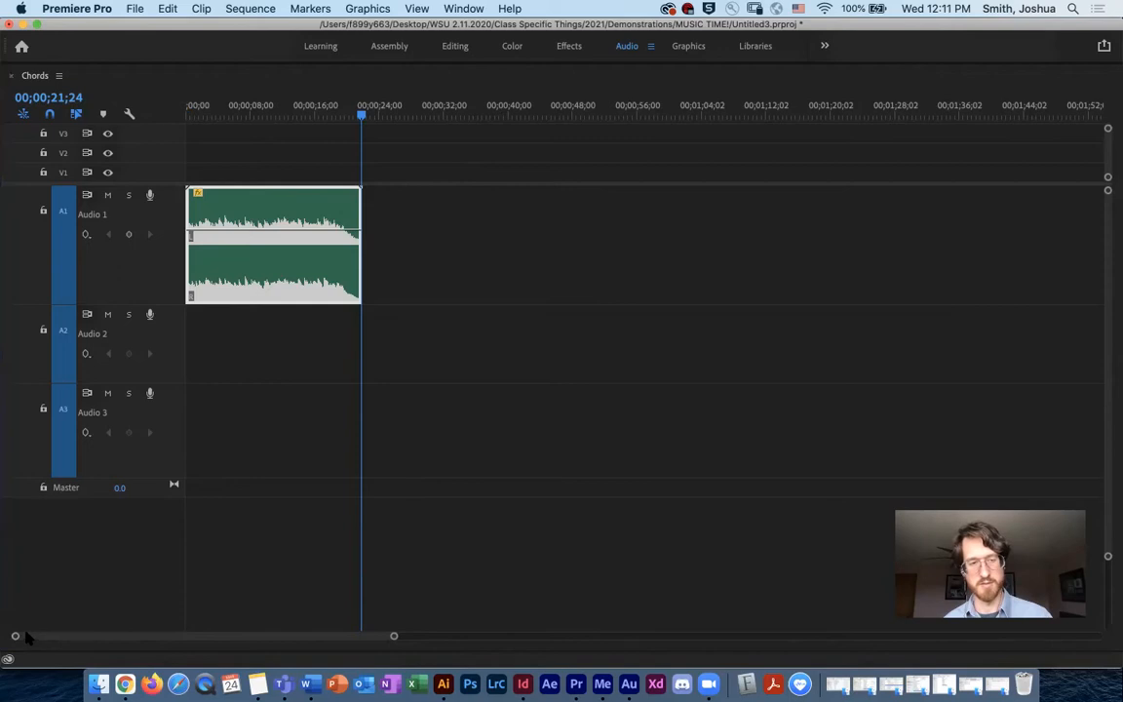
drag(394, 639, 338, 641)
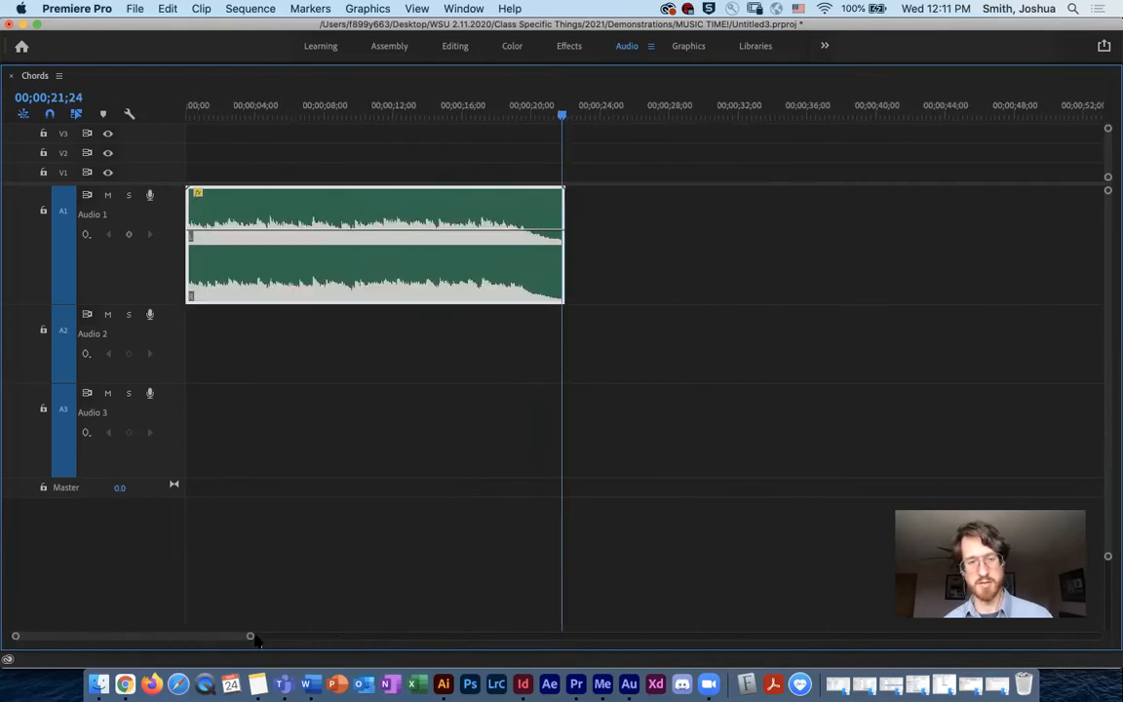
drag(265, 641, 831, 640)
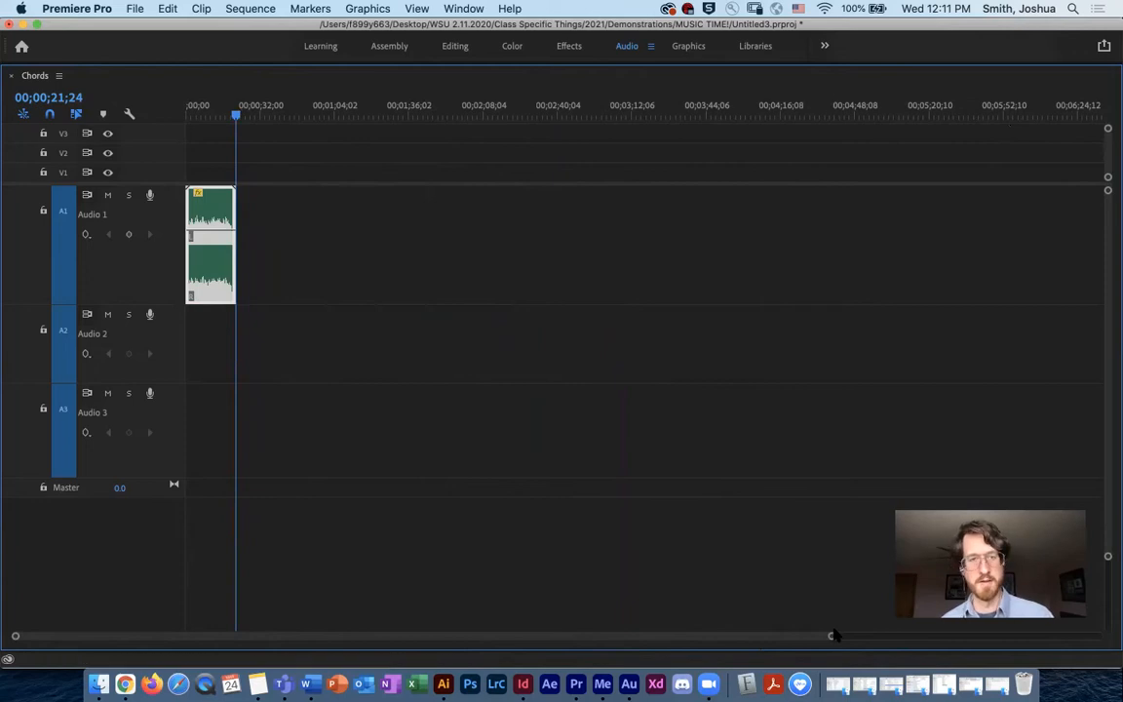
mouse_move(831, 640)
mouse_down()
mouse_move(514, 604)
mouse_move(657, 607)
mouse_move(314, 599)
mouse_move(321, 643)
mouse_move(338, 643)
mouse_move(233, 635)
mouse_up()
mouse_move(55, 637)
mouse_down()
mouse_move(72, 638)
mouse_move(39, 638)
mouse_up()
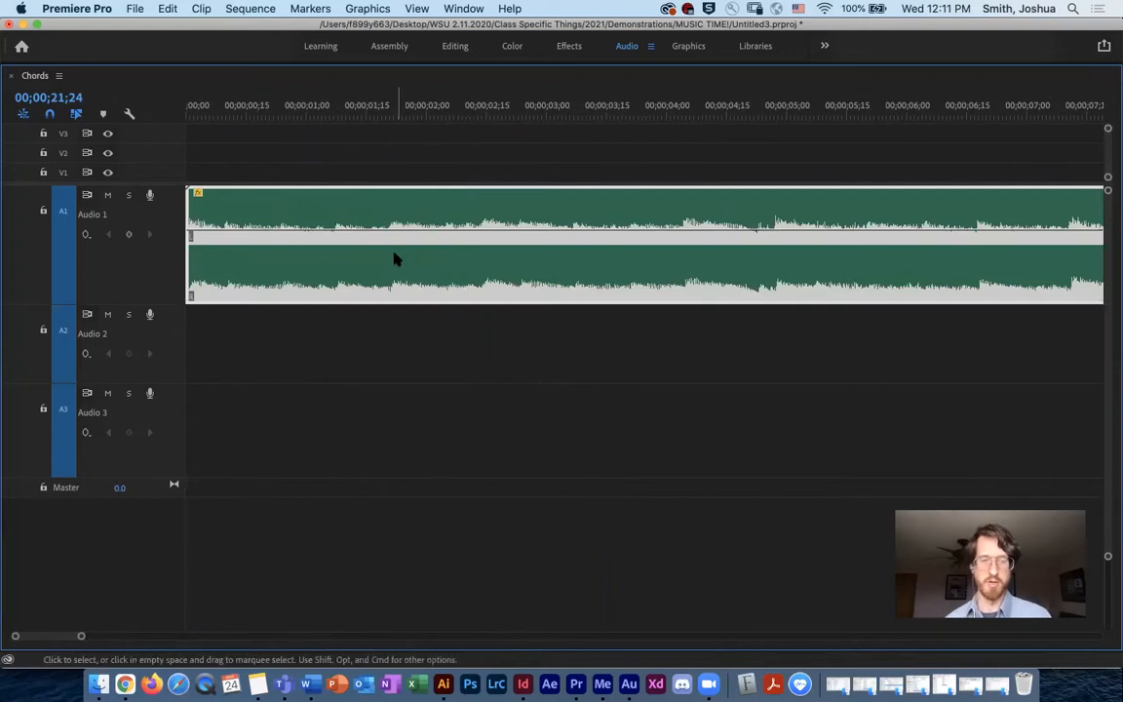
drag(234, 111, 190, 115)
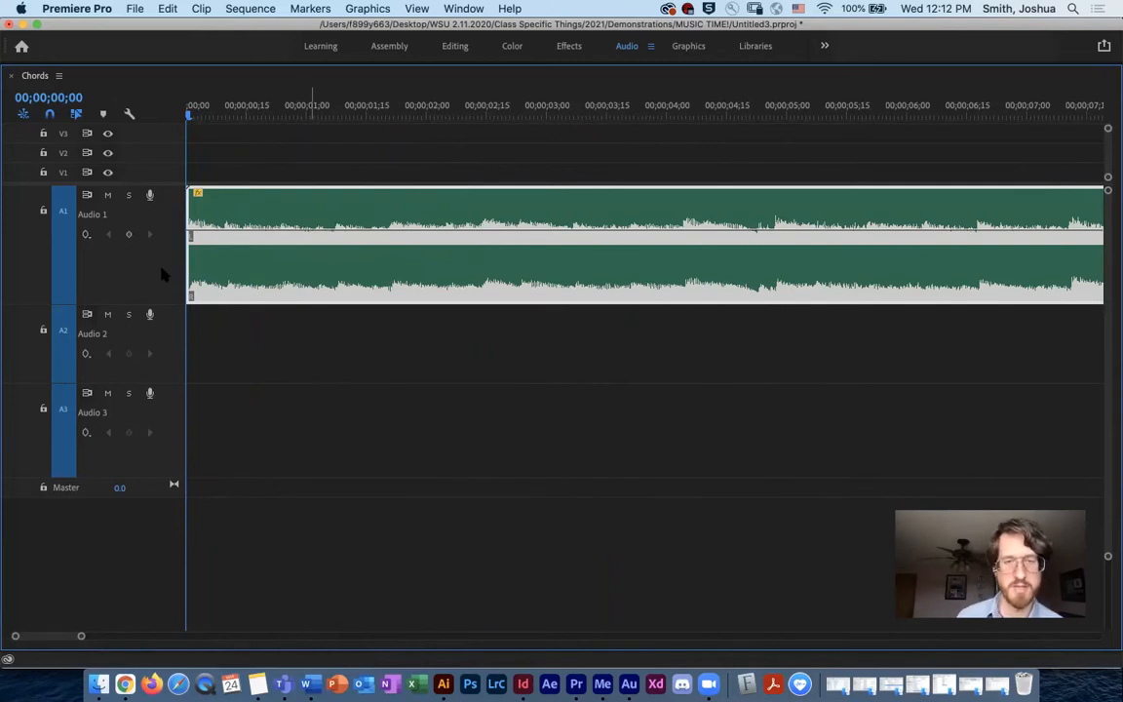
click(290, 229)
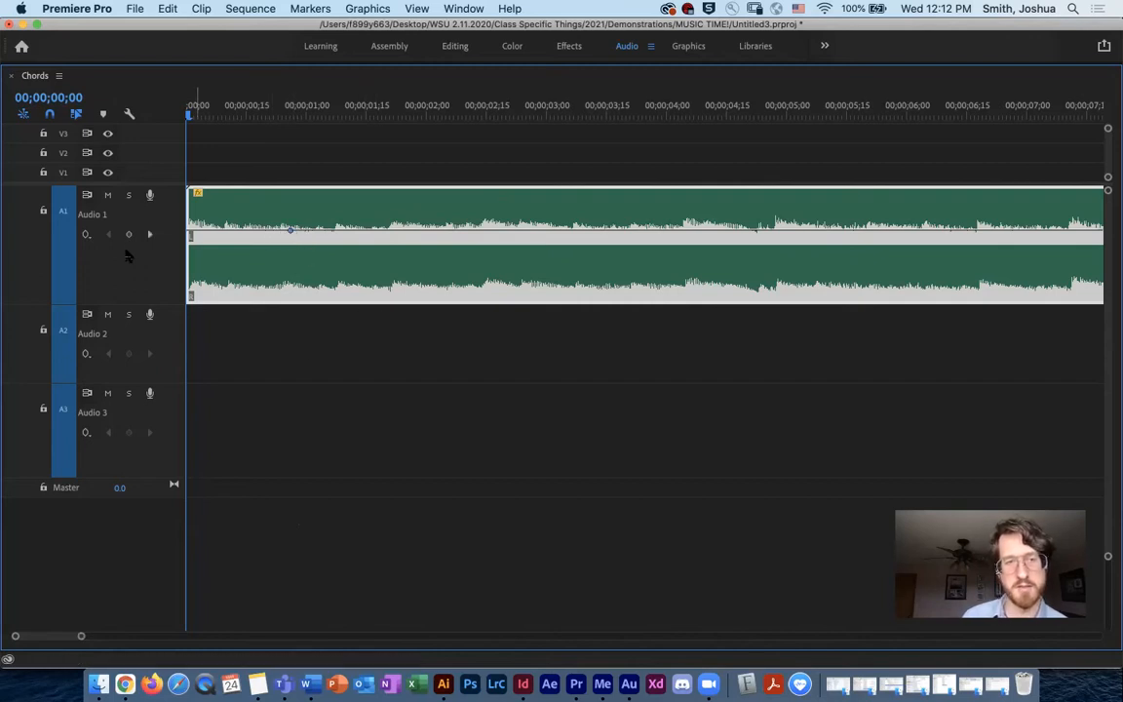
drag(190, 115, 223, 115)
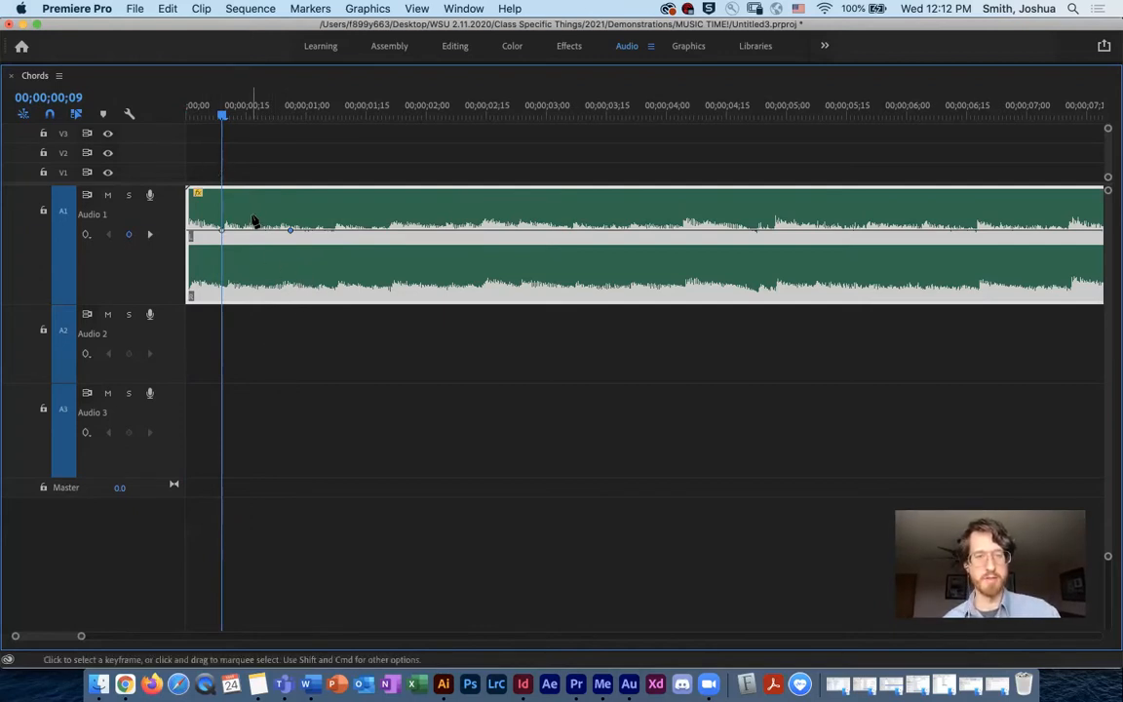
drag(222, 115, 246, 119)
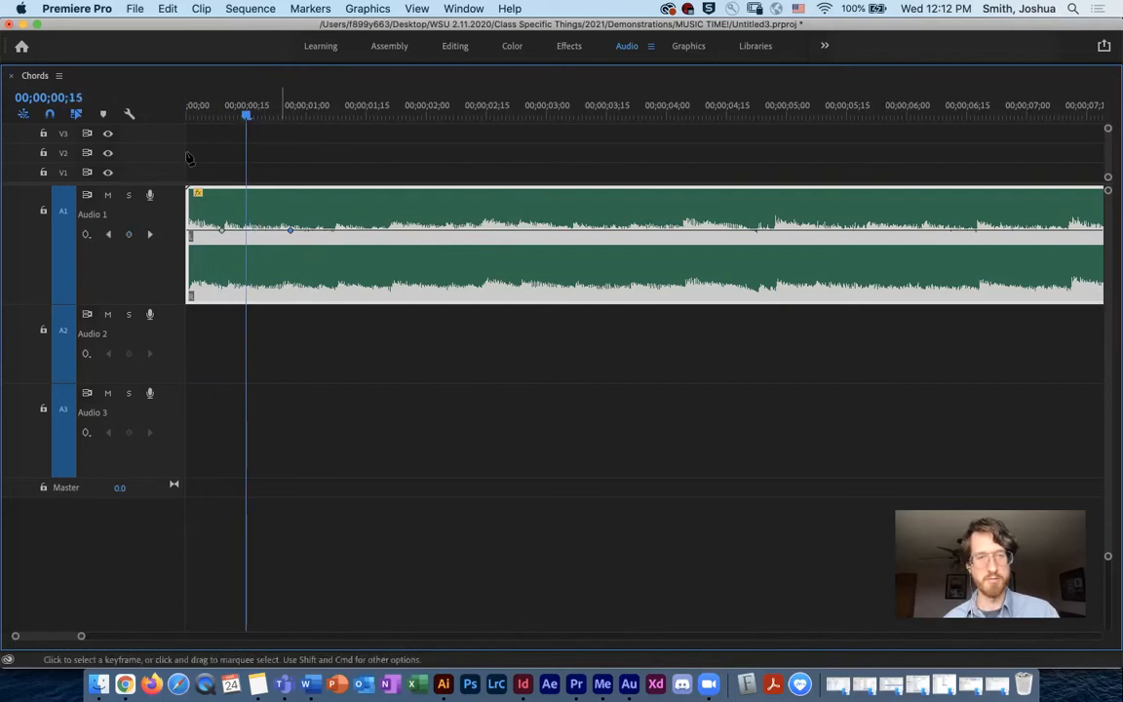
Reposition the two volume keyframes into a fade-in, with a lowered one at about frame 6 and the upper one at frame 15, and play it.
drag(290, 234, 212, 272)
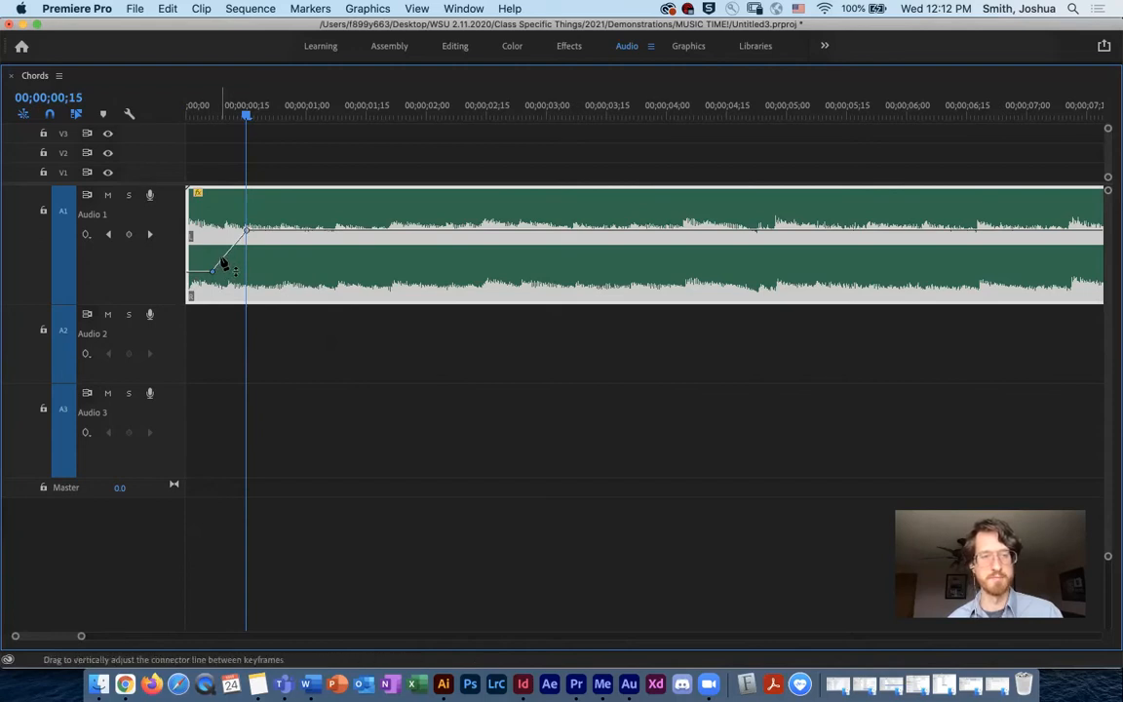
drag(224, 261, 221, 276)
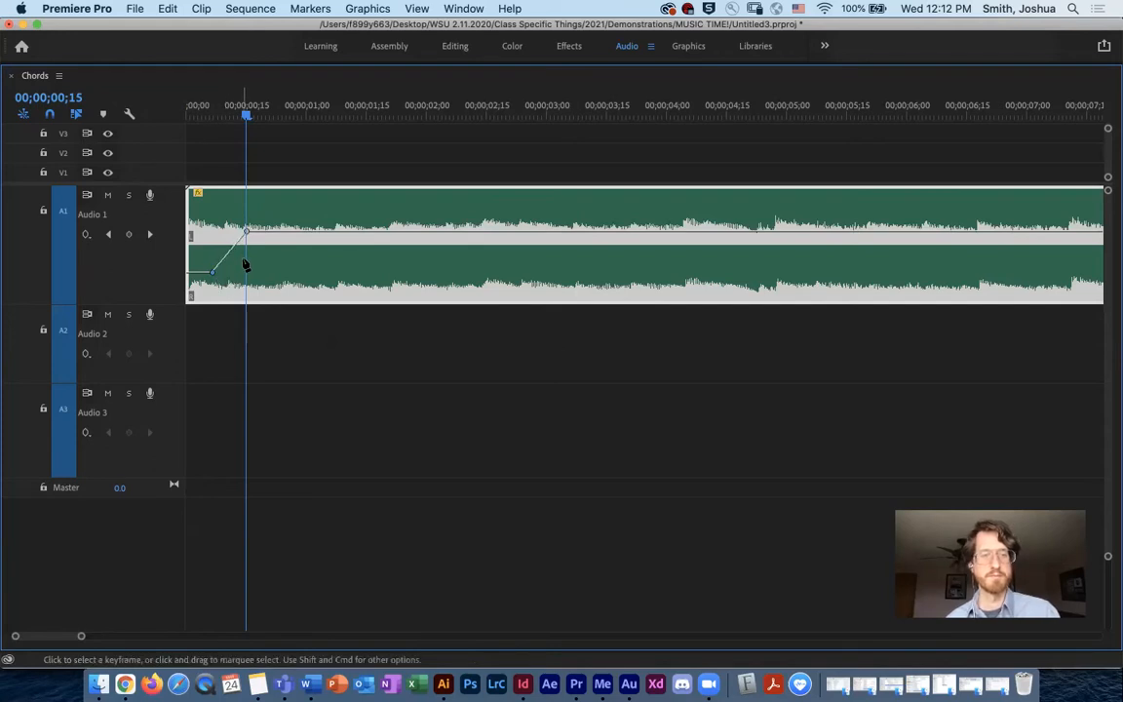
drag(246, 115, 158, 120)
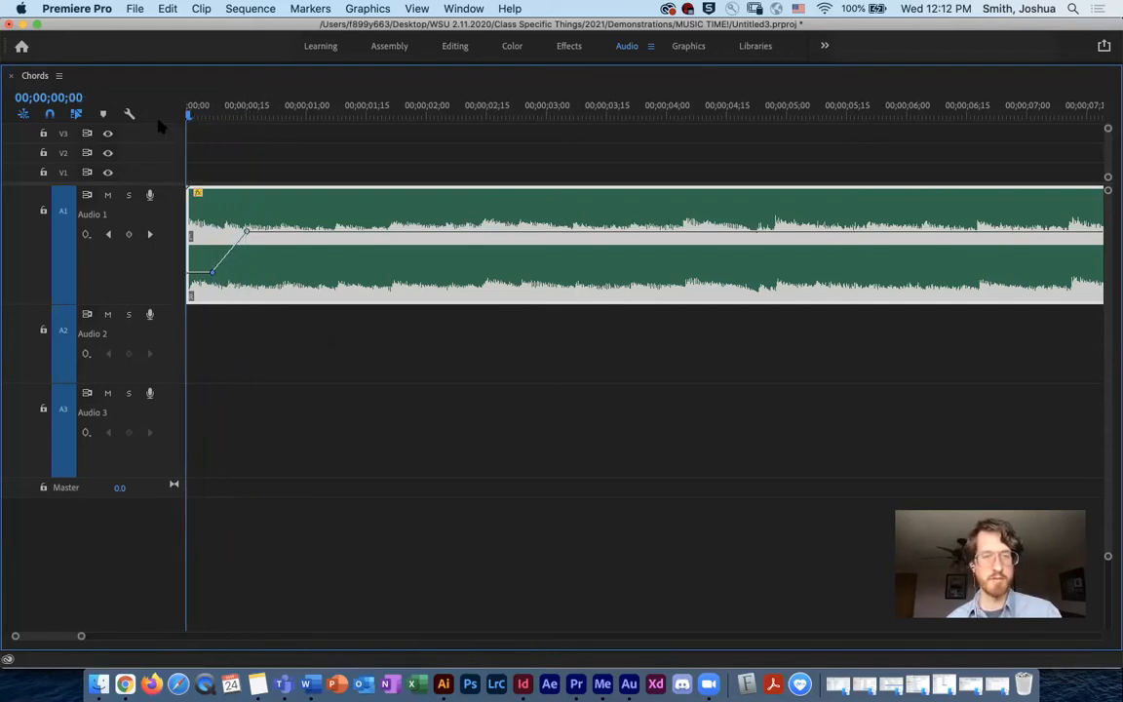
key(space)
key(space)
Lengthen the fade-in by moving the upper keyframe to about frame 24 and the lower one slightly down to about frame 8, and audition it.
drag(247, 233, 285, 233)
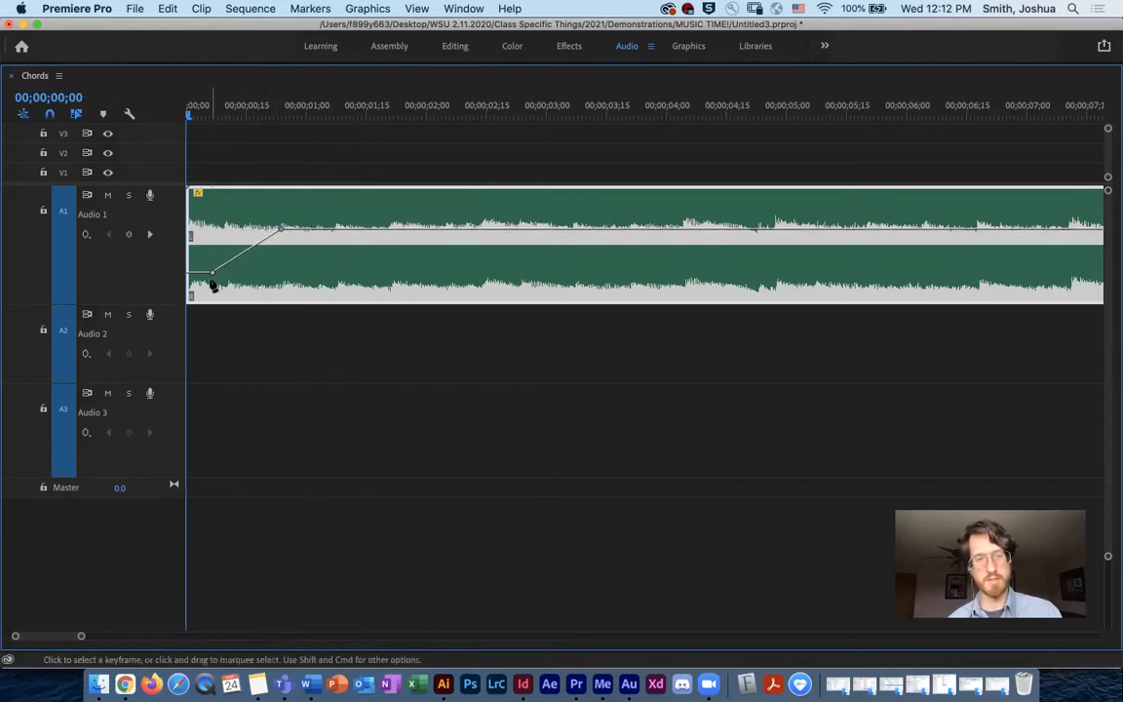
drag(217, 278, 222, 284)
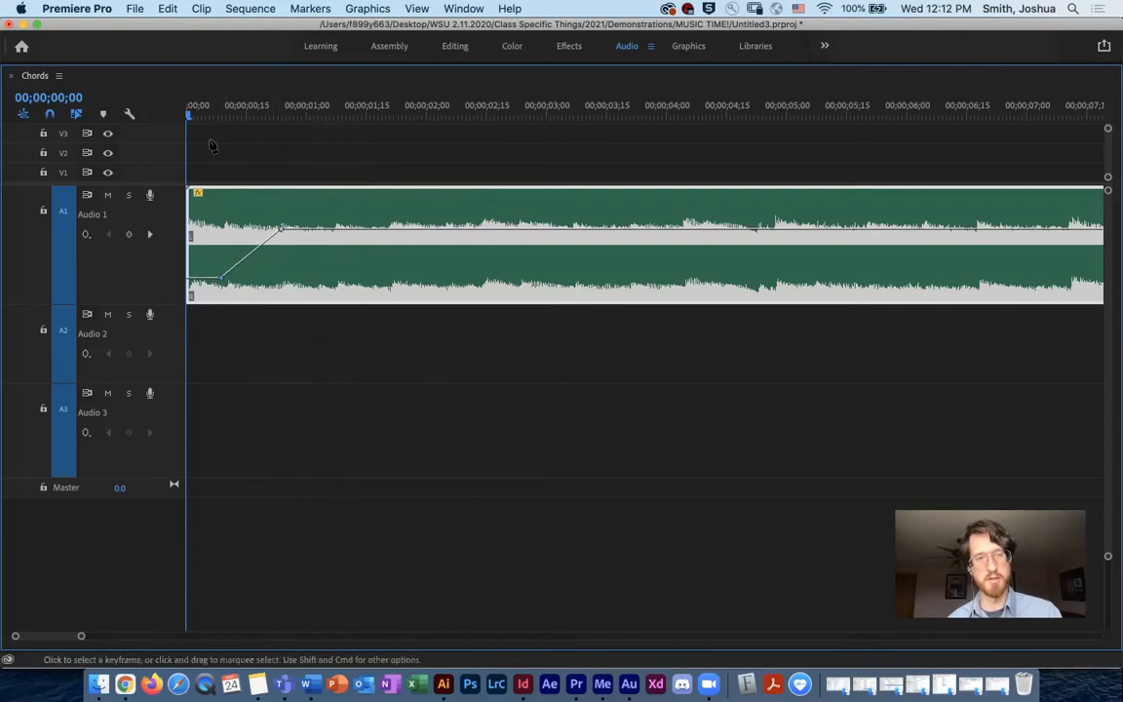
key(space)
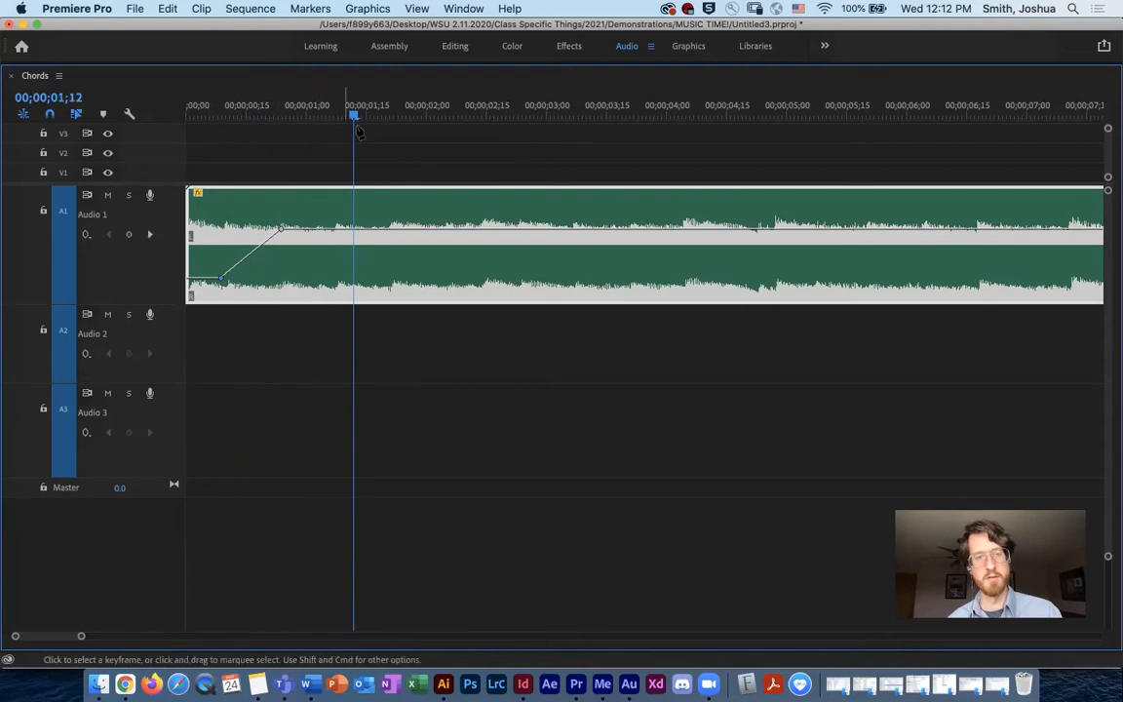
drag(397, 114, 186, 116)
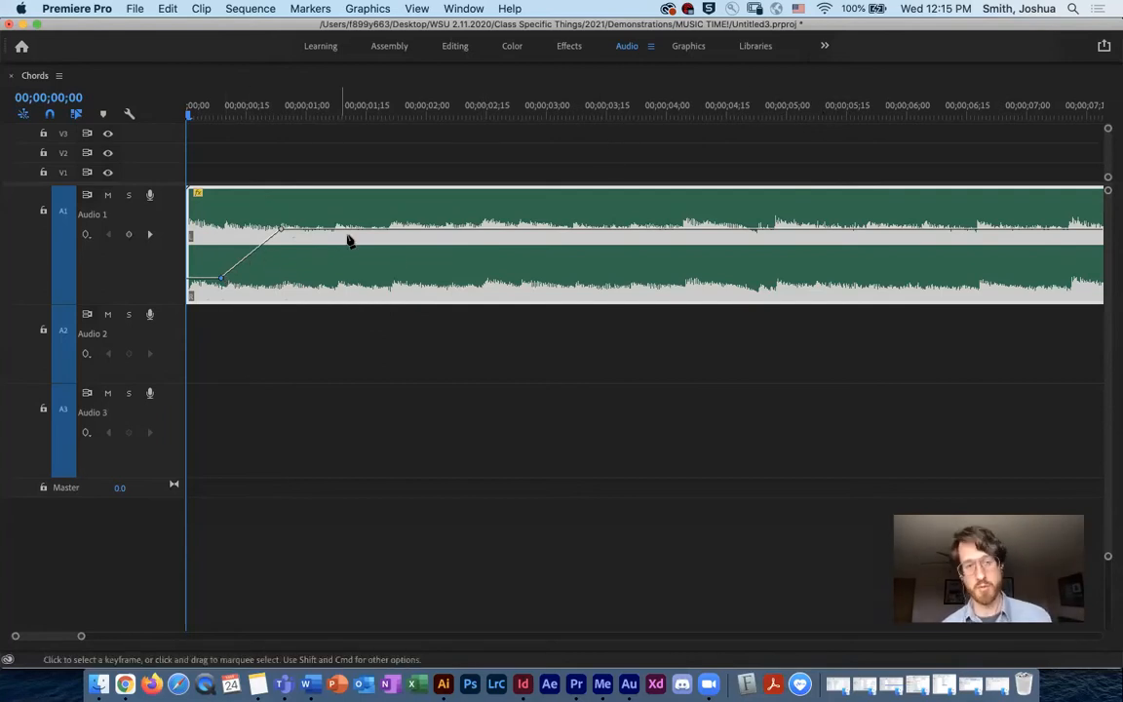
drag(189, 114, 215, 121)
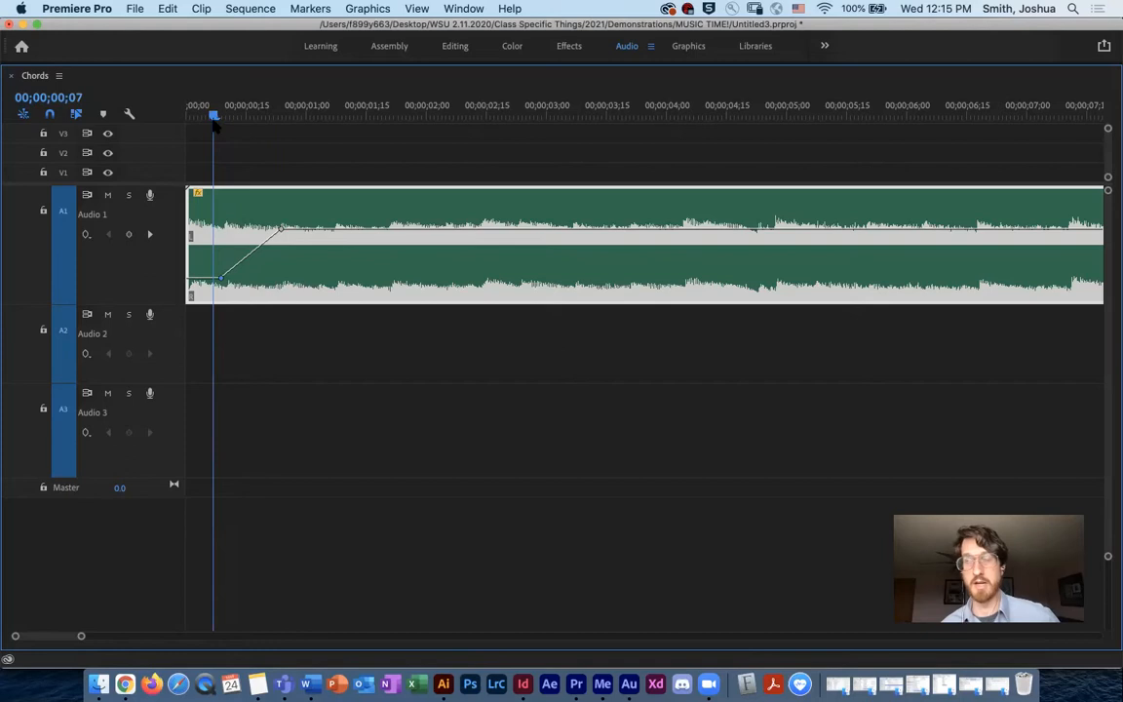
drag(204, 118, 354, 133)
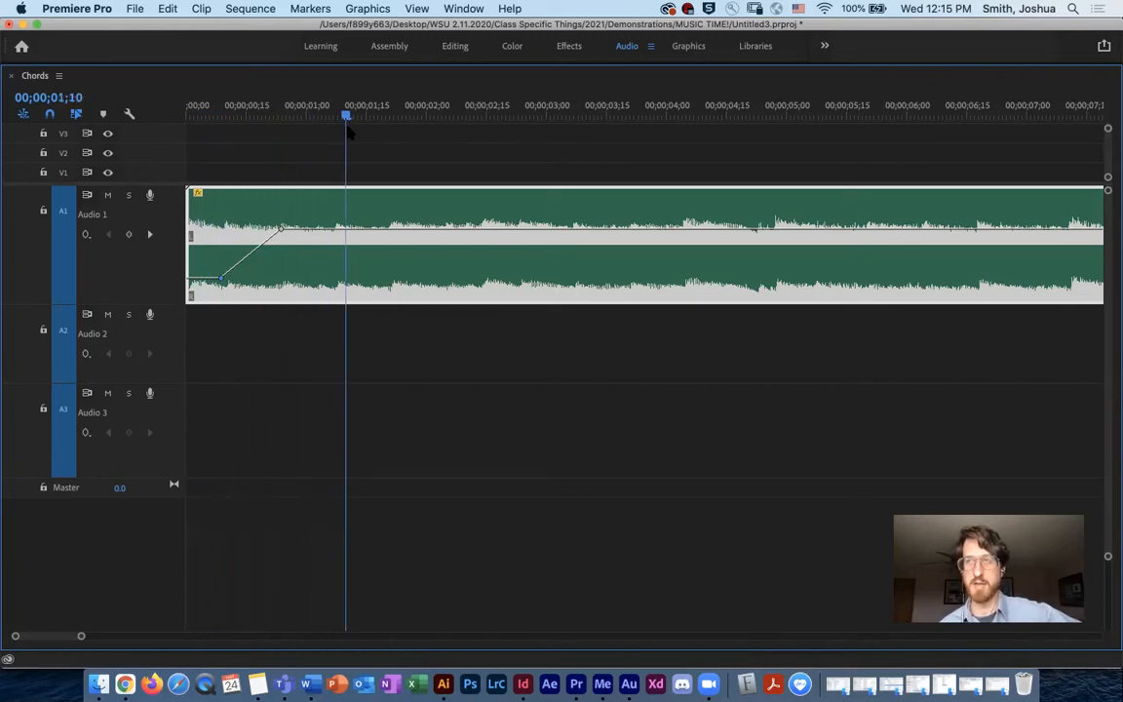
drag(353, 132, 209, 133)
click(185, 134)
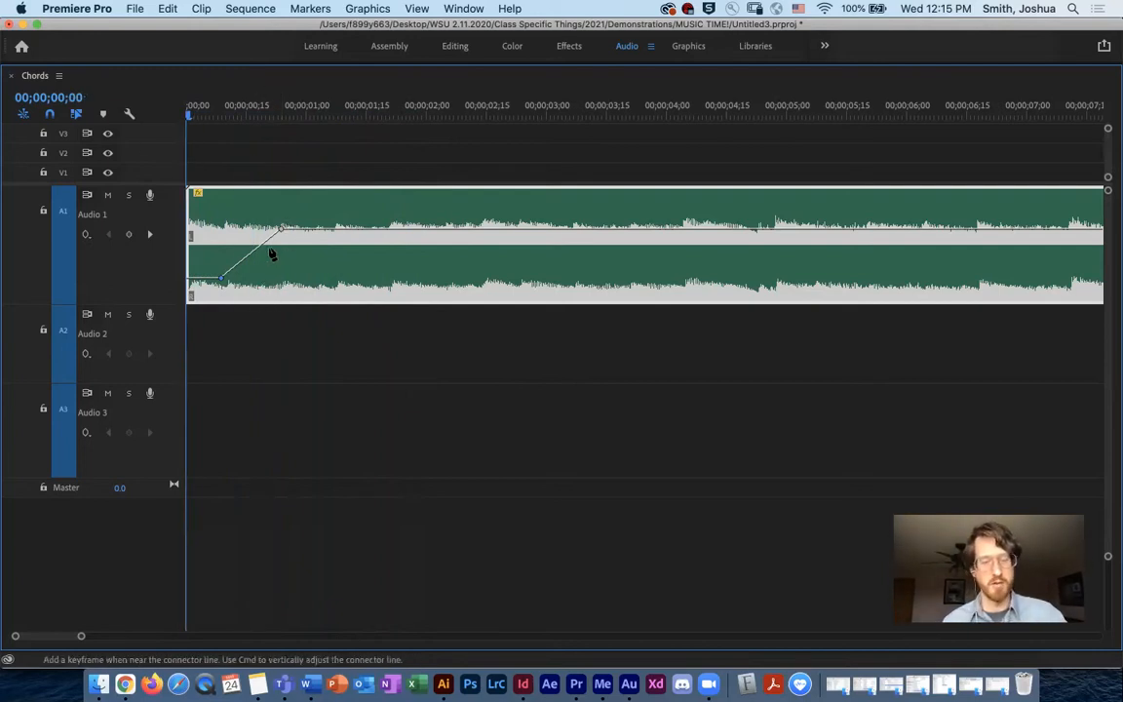
Convert both fade-in keyframes to Bezier interpolation and extend the upper keyframe's handle to form an S-shaped volume curve.
mouse_move(189, 115)
mouse_down()
mouse_move(245, 117)
mouse_move(194, 115)
mouse_up()
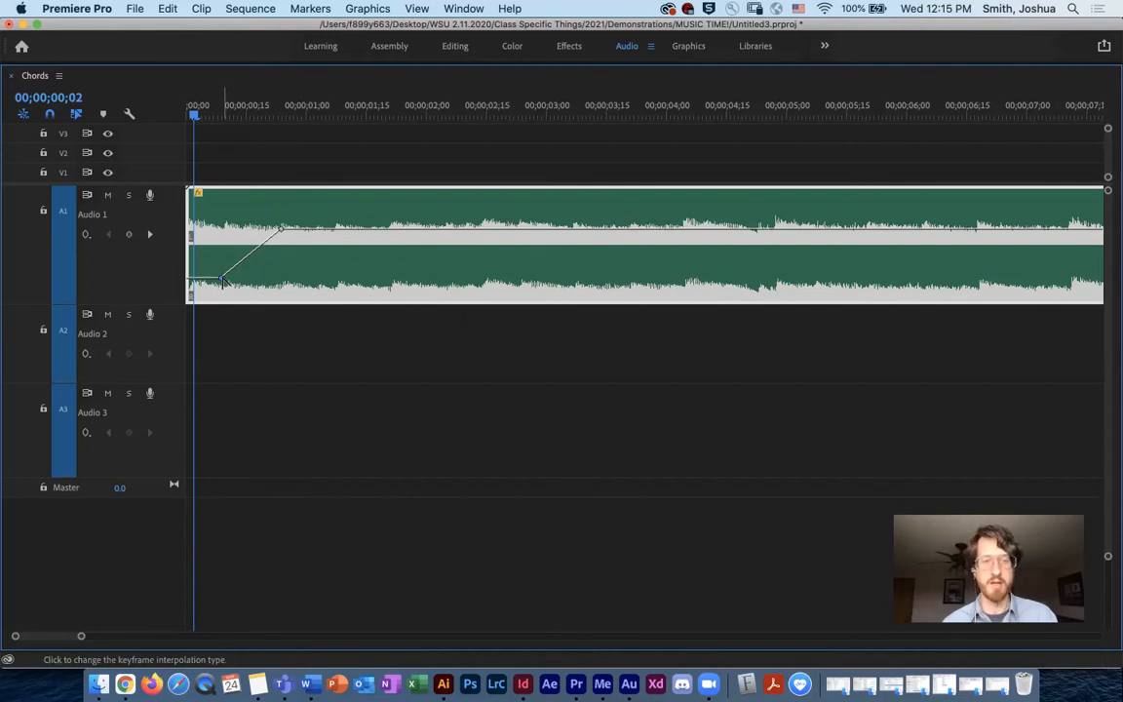
drag(222, 283, 242, 280)
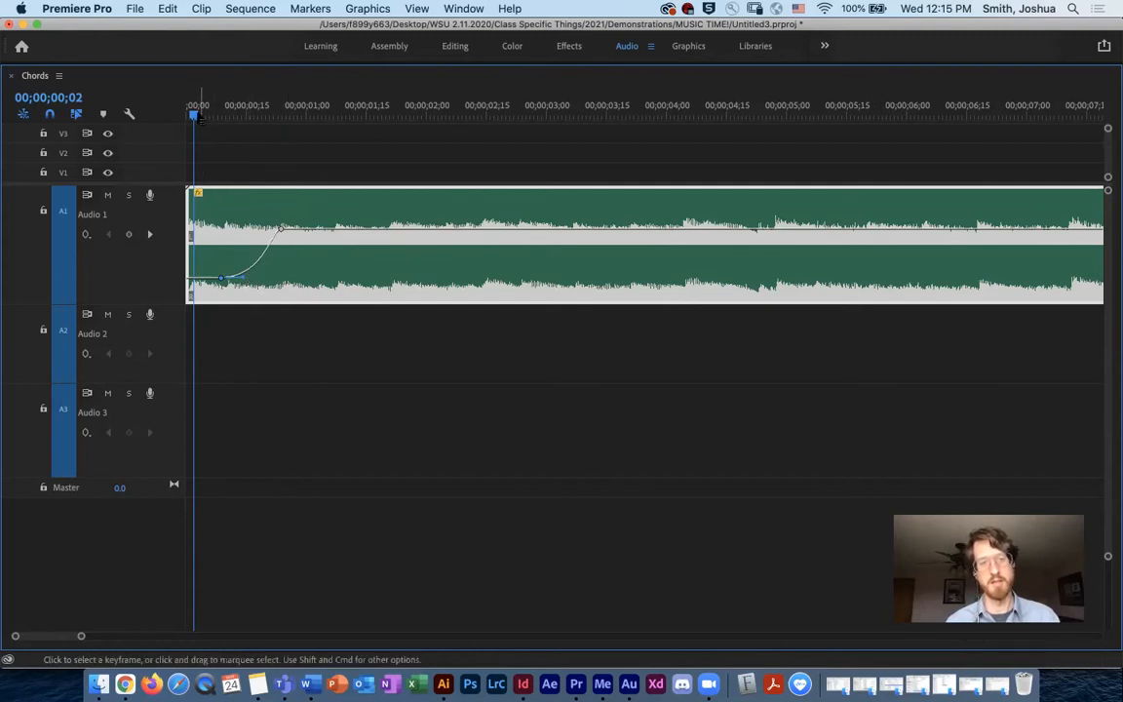
mouse_move(206, 116)
mouse_down()
mouse_move(271, 116)
mouse_move(191, 116)
mouse_up()
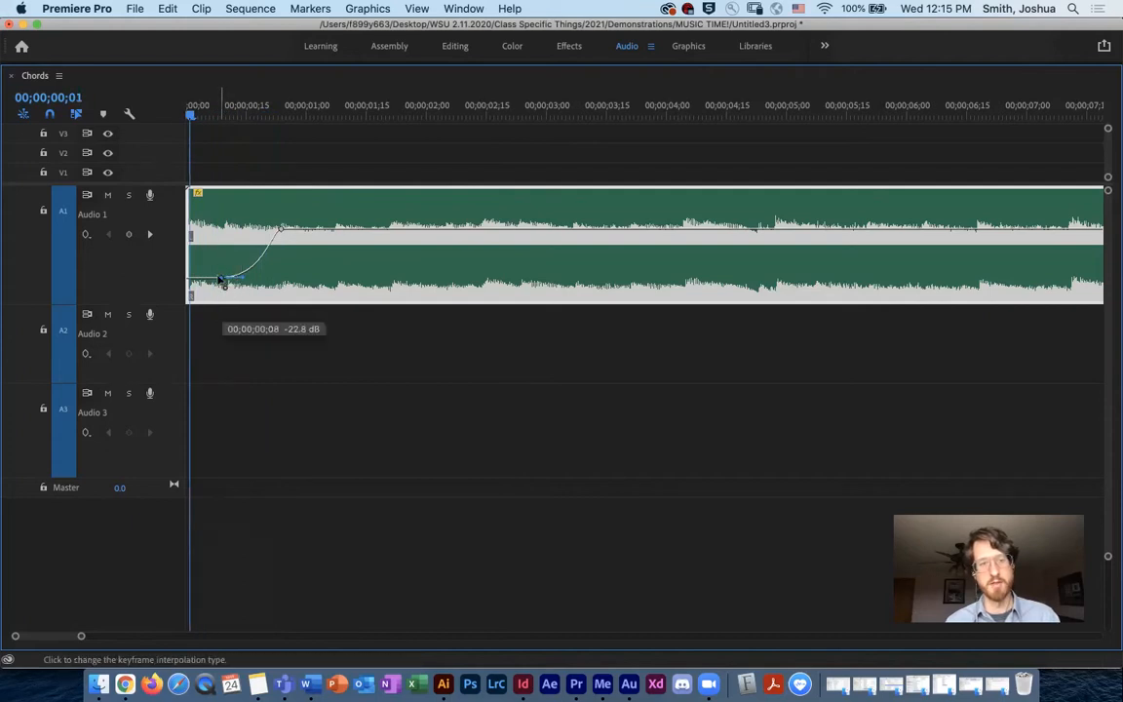
mouse_move(223, 284)
mouse_down()
mouse_move(222, 268)
mouse_move(220, 288)
mouse_move(223, 280)
mouse_up()
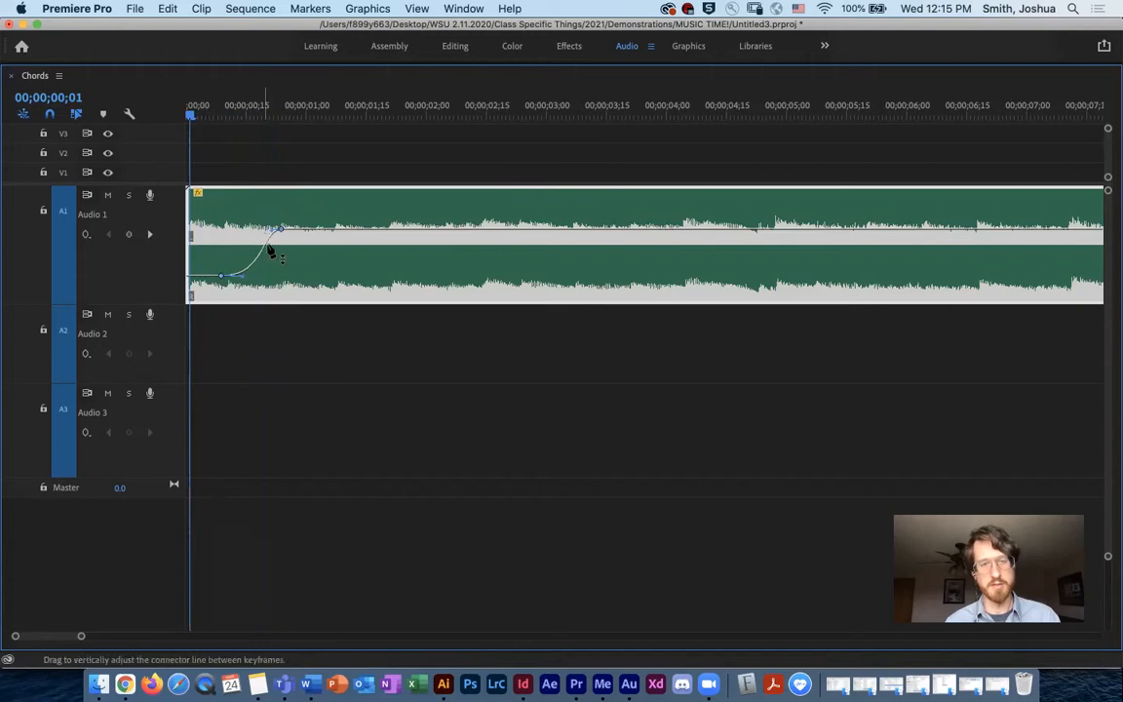
drag(270, 232, 259, 233)
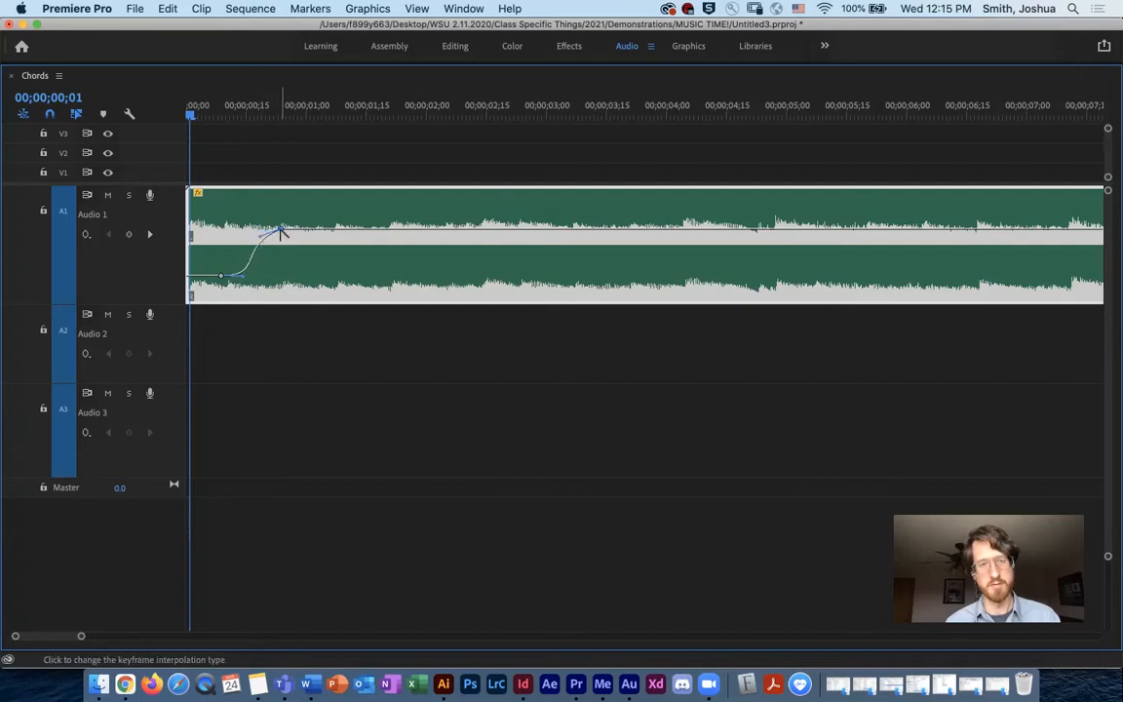
Smooth the fade-in curve by moving the upper keyframe to about one second and adjusting the Bezier handles of both keyframes.
drag(289, 233, 305, 233)
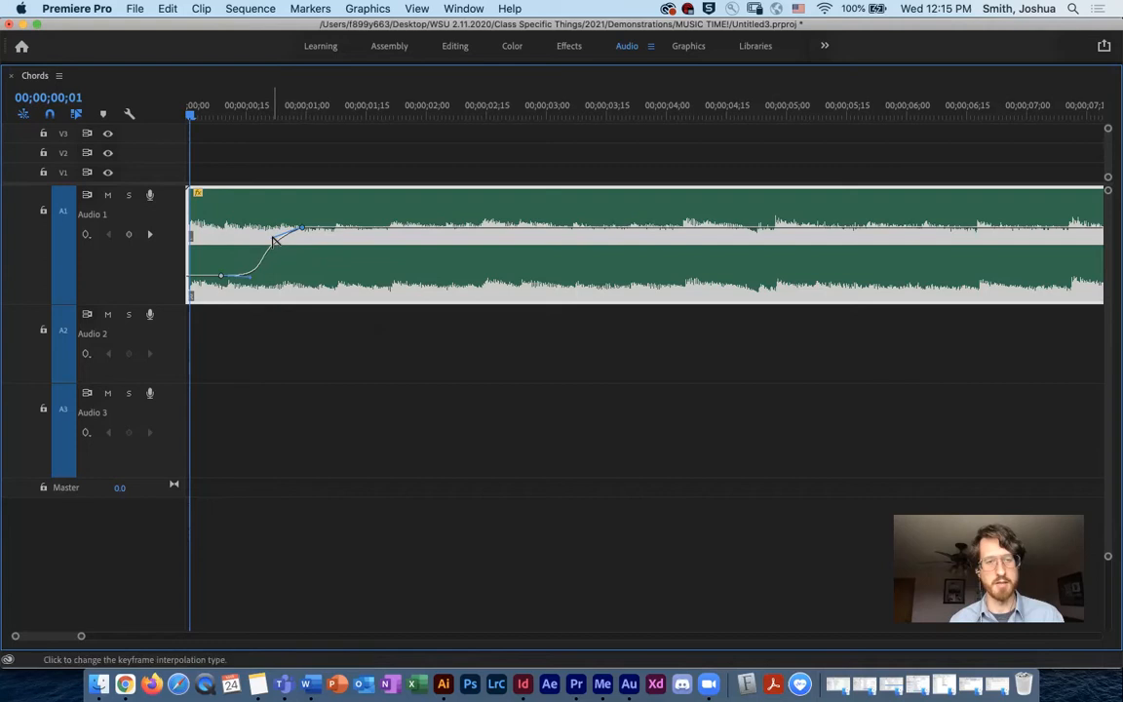
drag(275, 239, 270, 234)
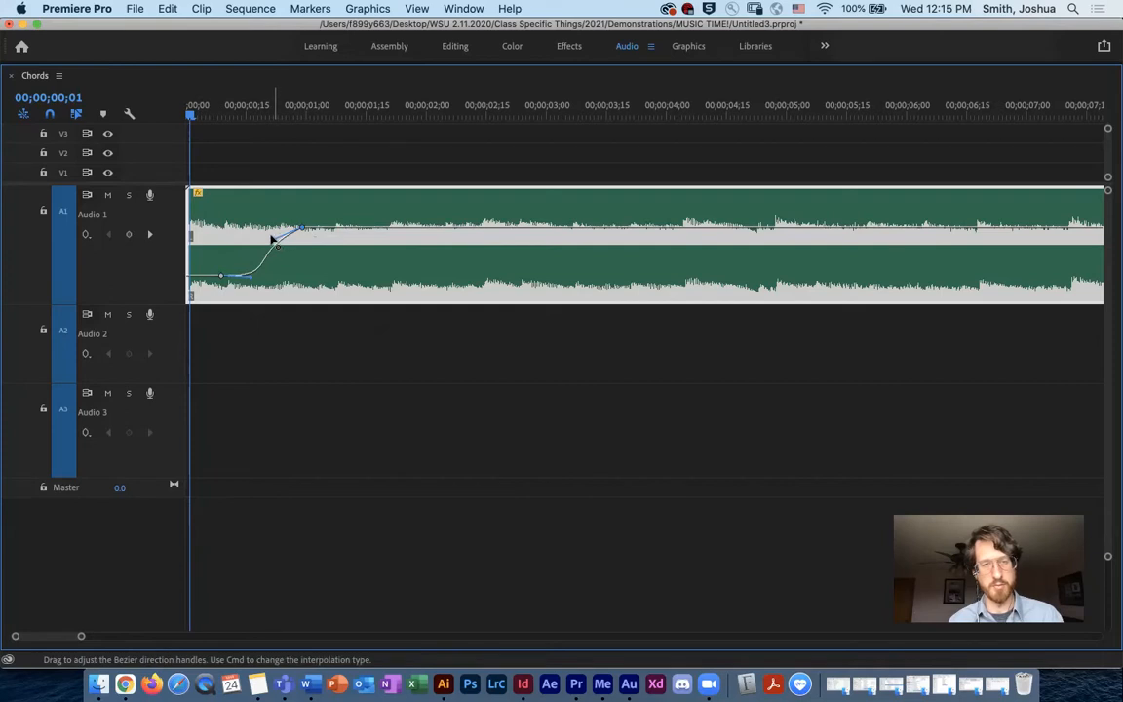
drag(273, 246, 241, 280)
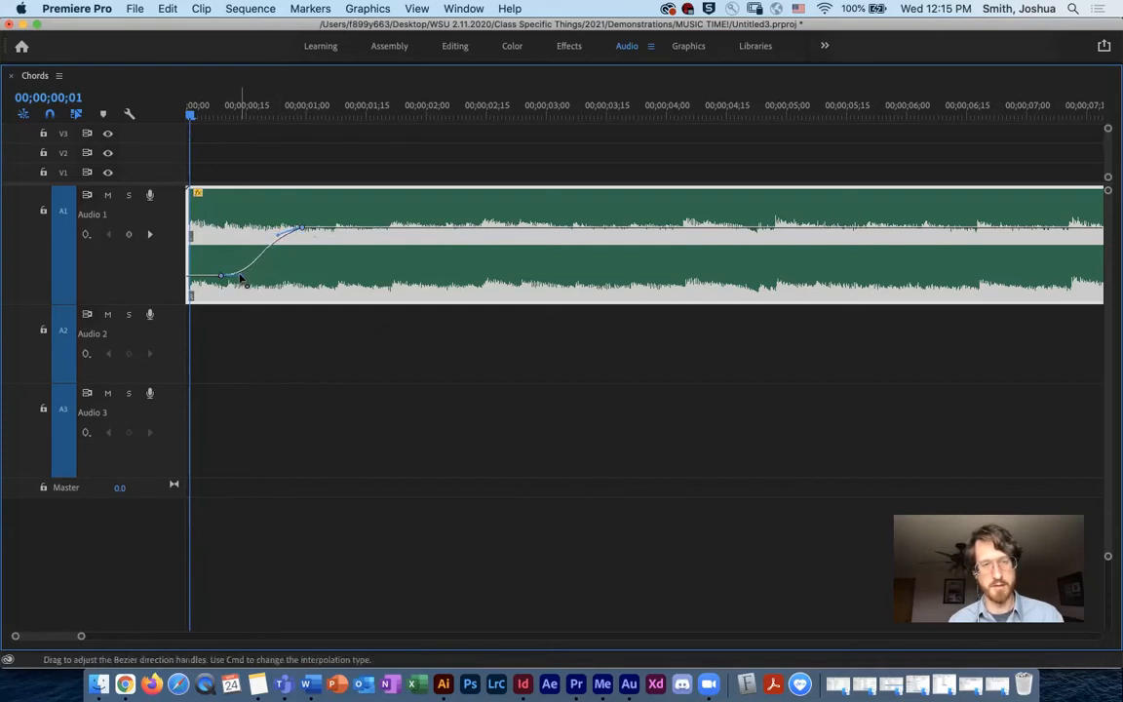
drag(305, 233, 281, 237)
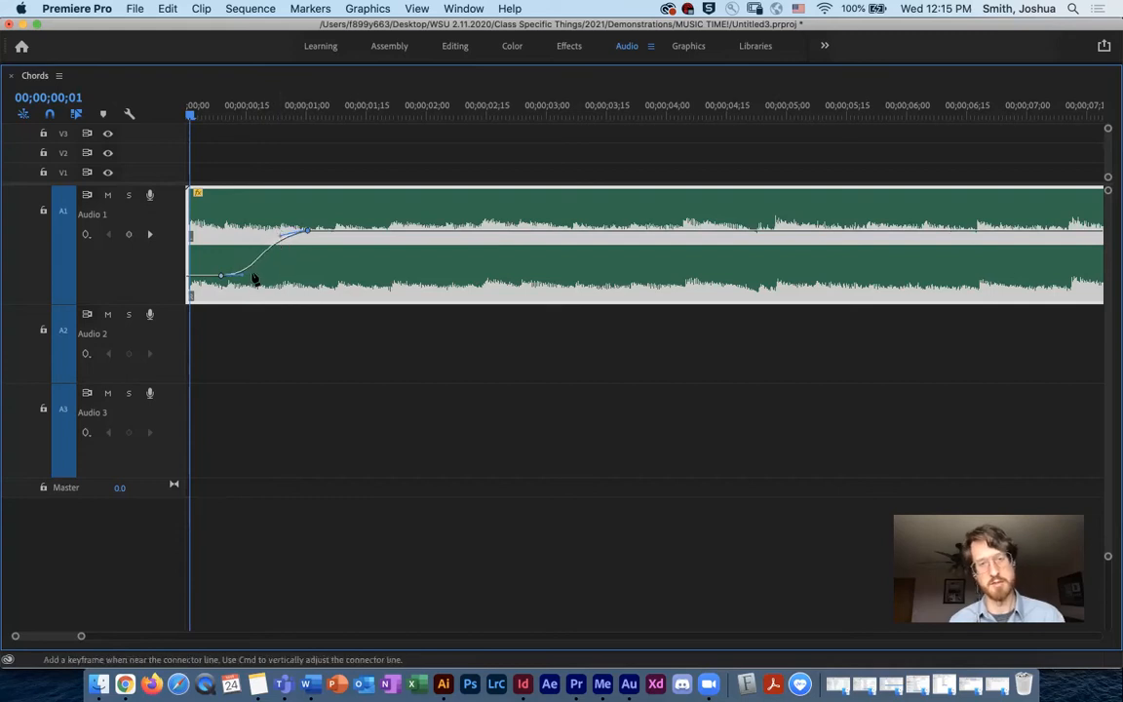
drag(240, 276, 249, 278)
Play the curved fade-in twice, restarting from the sequence start, and return the playhead to 00;00;00;00.
key(space)
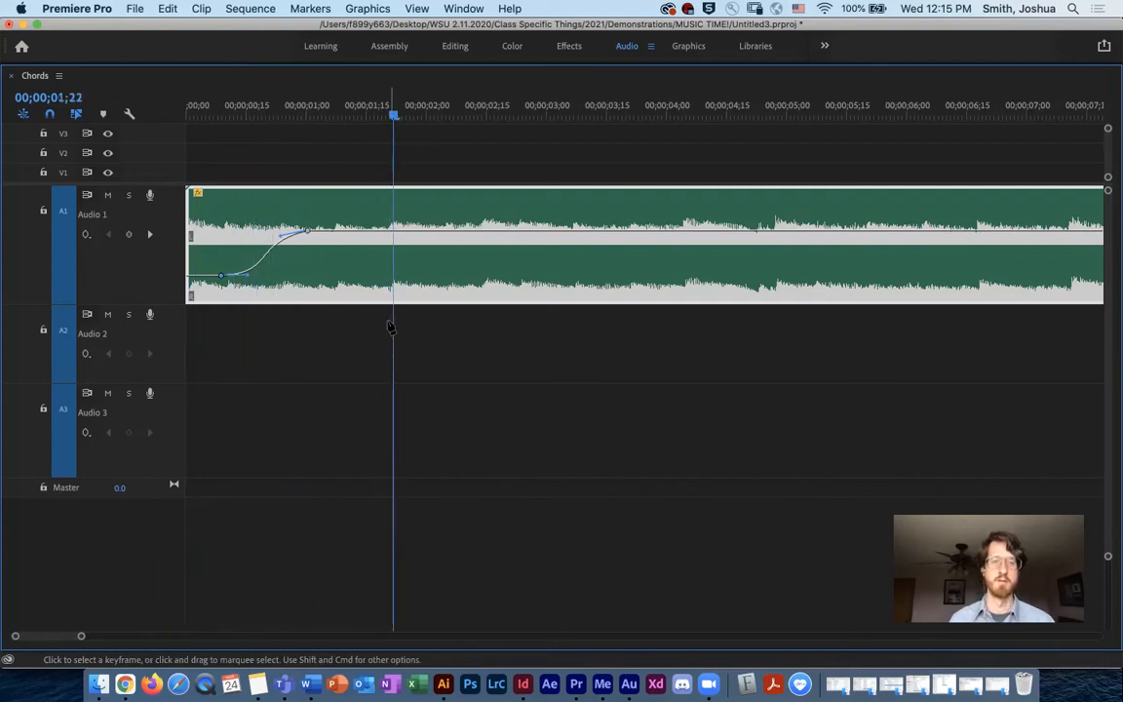
key(space)
key(Home)
key(space)
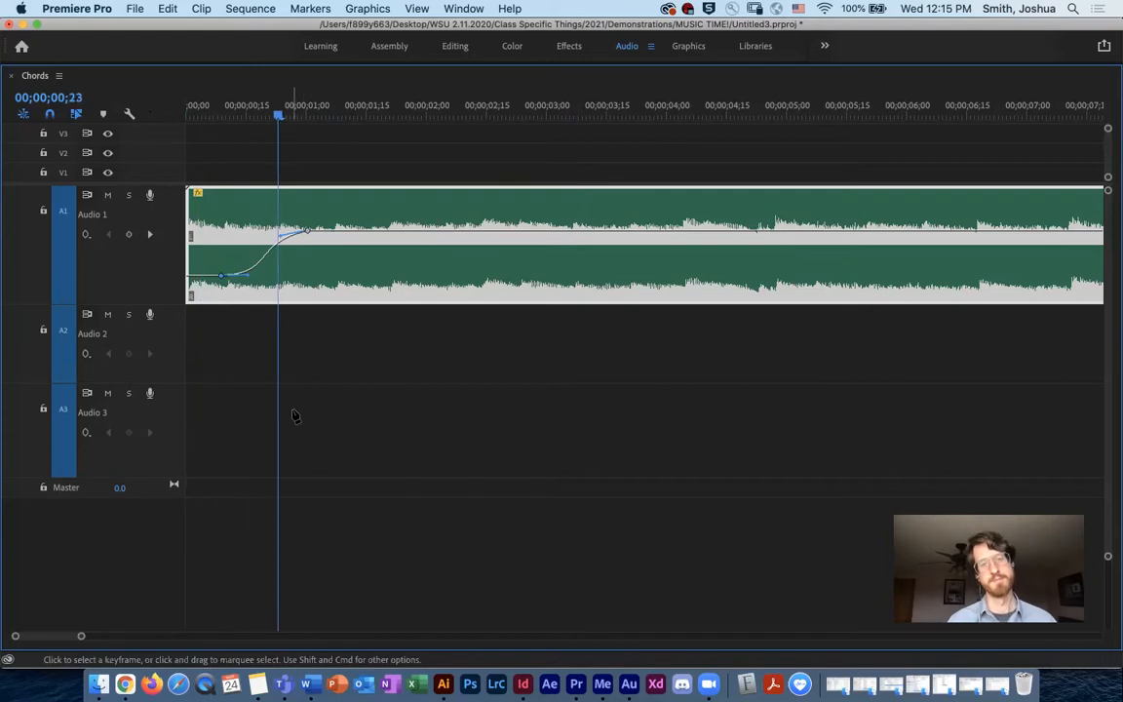
key(space)
drag(381, 113, 165, 117)
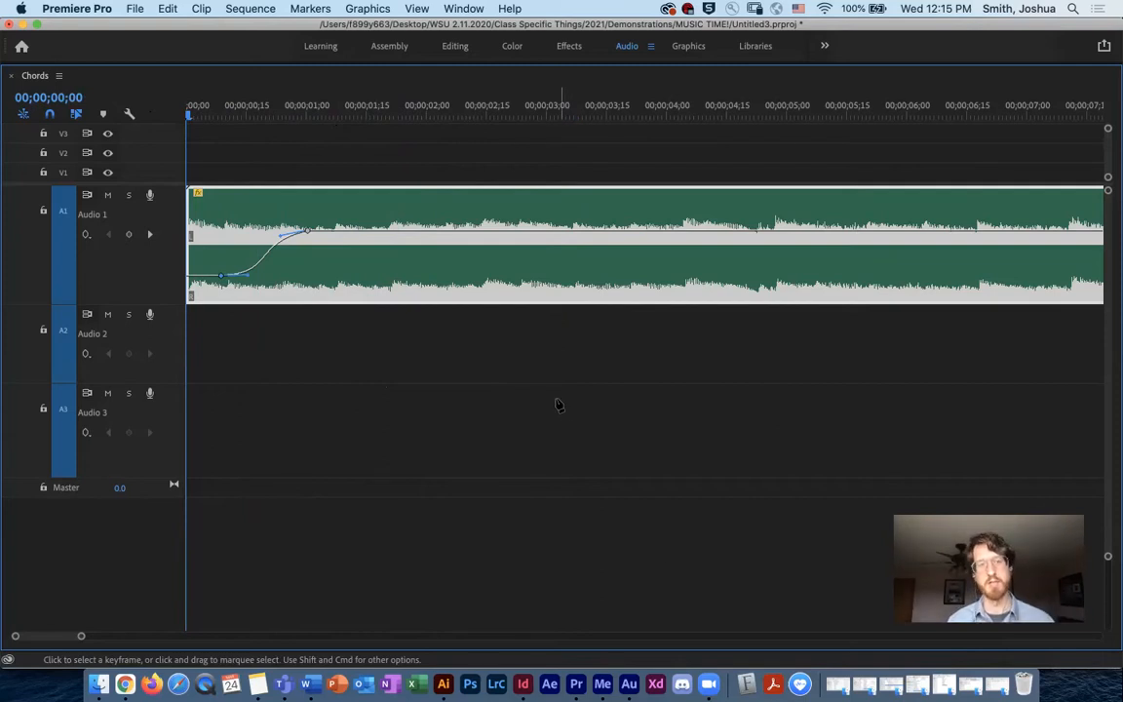
key(super+s)
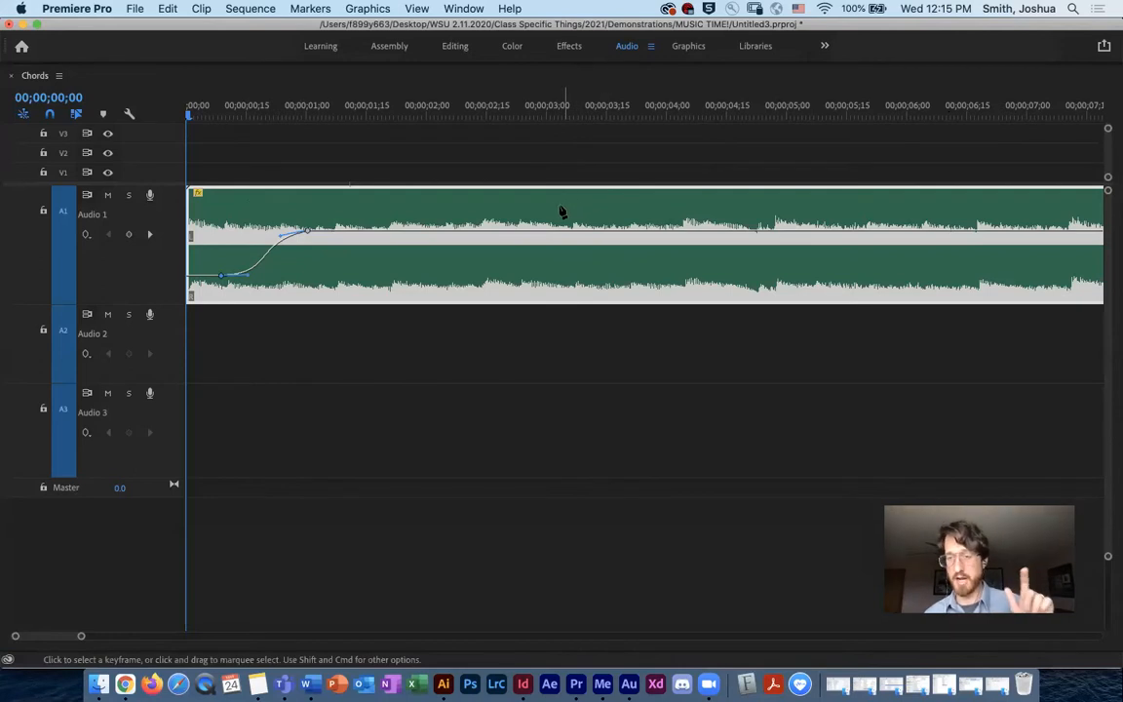
Mark an In point at 00;00;00;00 and an Out point at 00;00;01;20 around the fade-in.
click(308, 8)
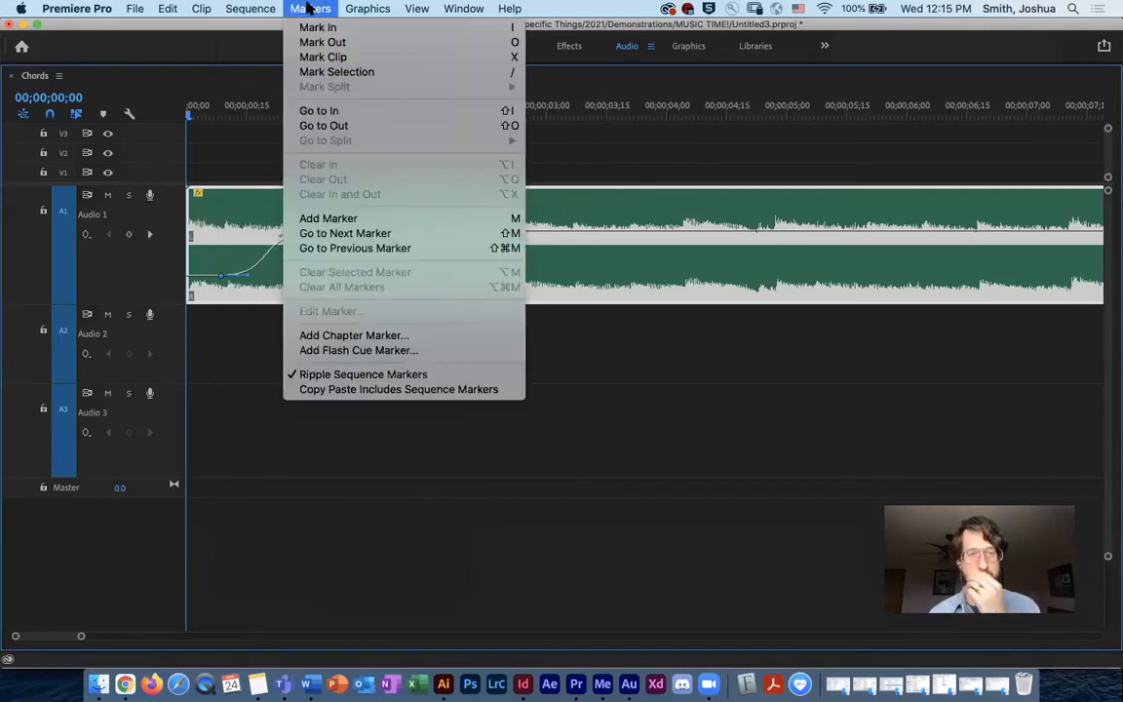
click(308, 7)
click(310, 9)
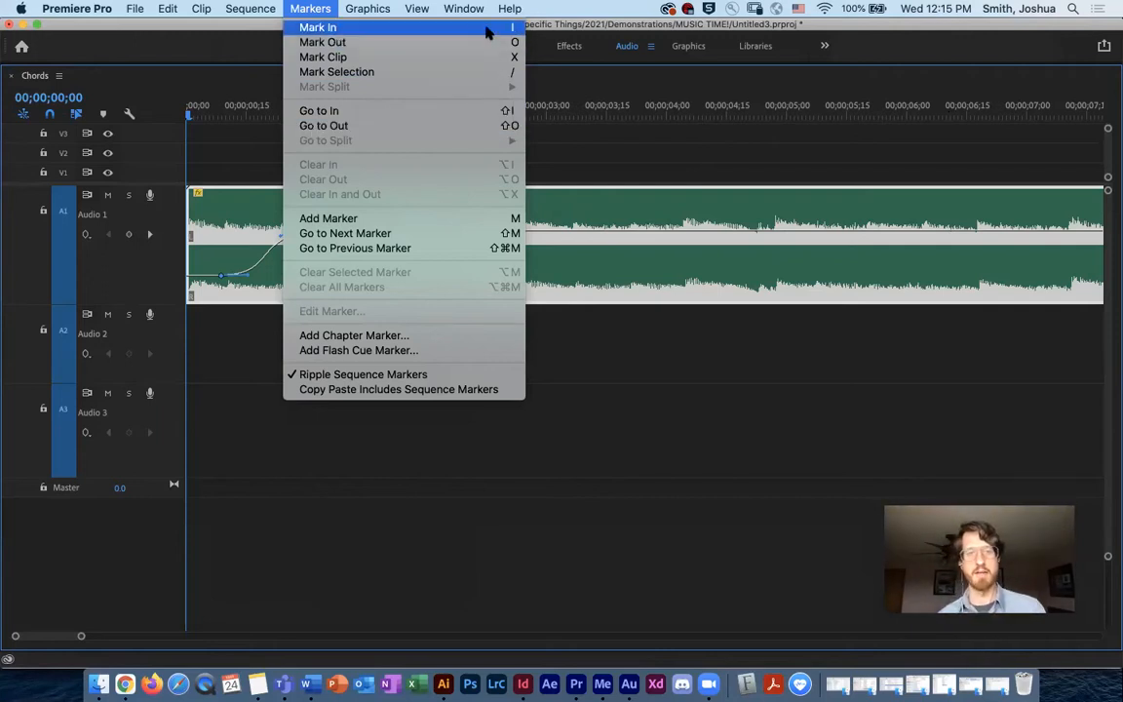
click(314, 13)
mouse_move(189, 113)
mouse_down()
mouse_move(221, 115)
mouse_move(189, 113)
mouse_up()
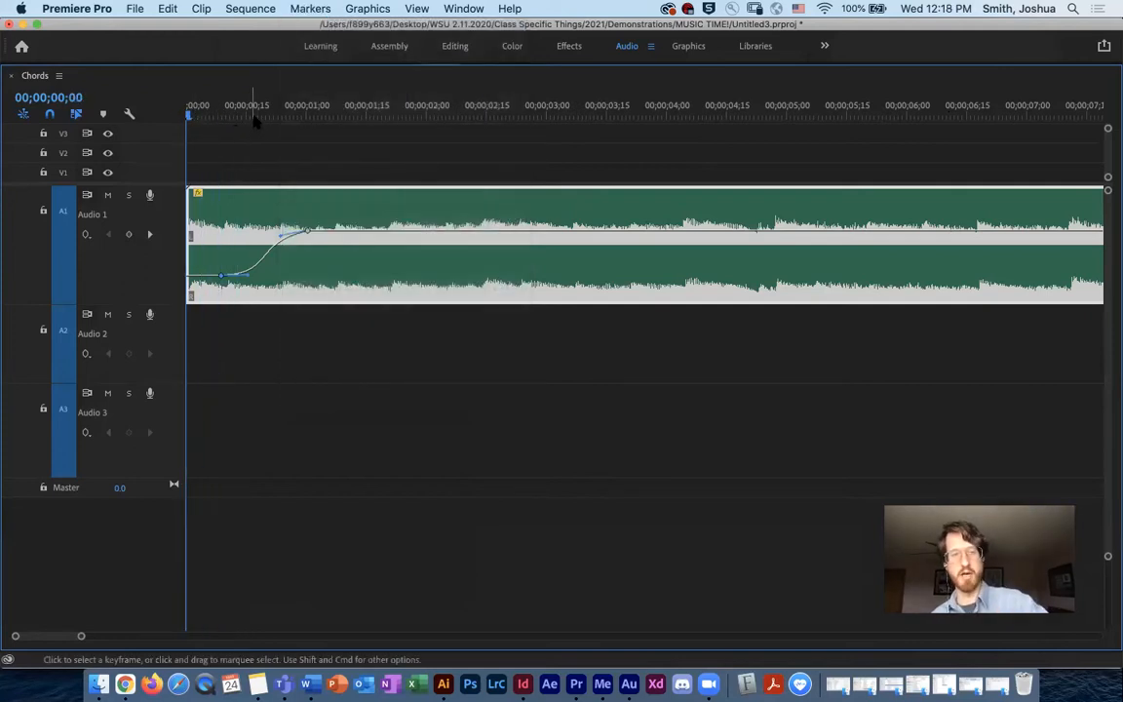
key(i)
drag(192, 115, 386, 118)
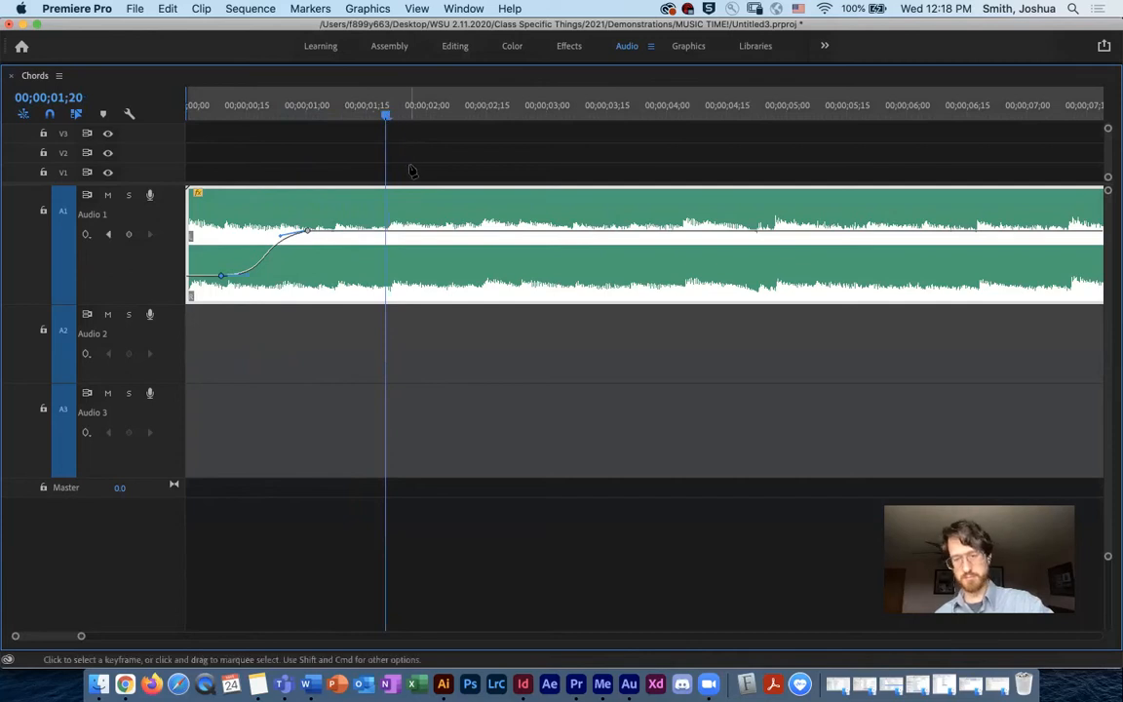
key(o)
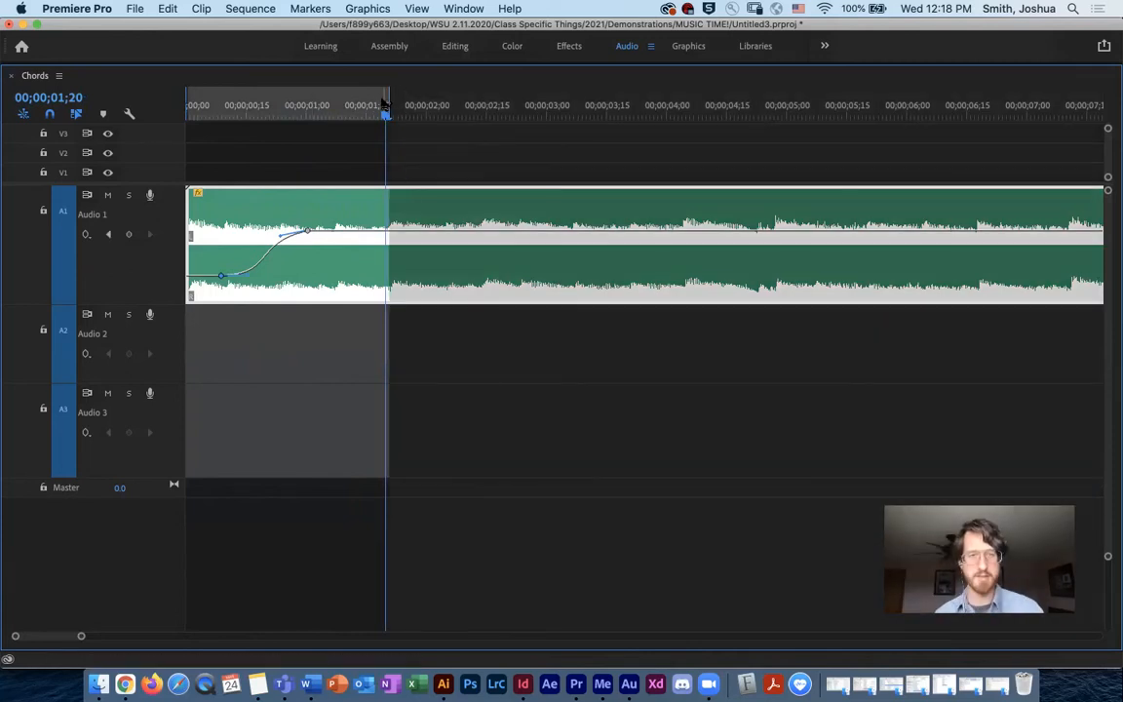
mouse_move(395, 97)
mouse_down()
mouse_move(456, 90)
mouse_move(438, 106)
mouse_move(359, 100)
mouse_move(383, 101)
mouse_move(336, 117)
mouse_move(369, 105)
mouse_move(336, 105)
mouse_move(389, 105)
mouse_up()
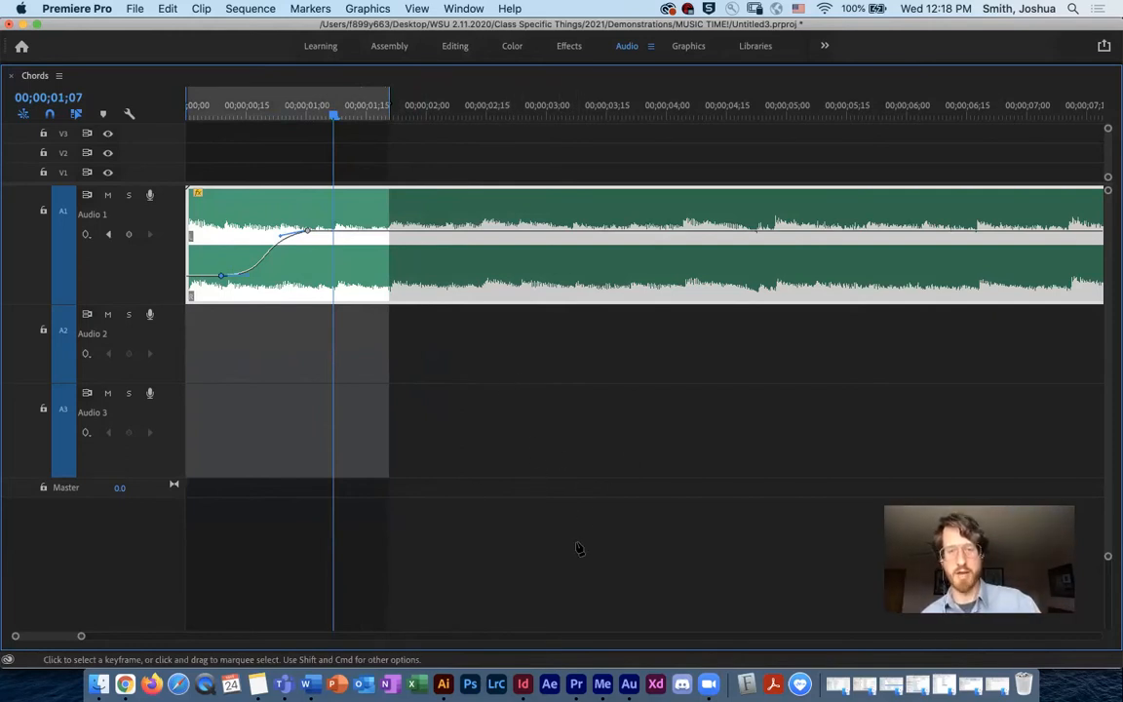
Restore the full panel layout and turn on Loop Playback for the sequence, leaving the Program Monitor's button layout as it is.
key(grave)
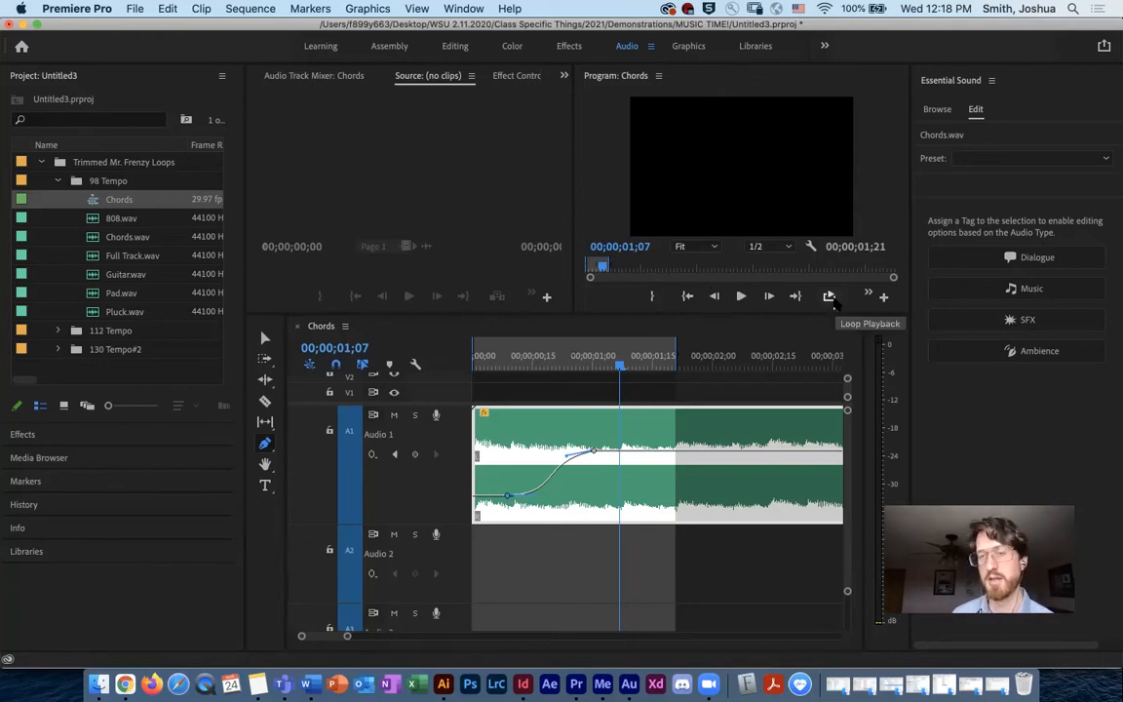
click(883, 297)
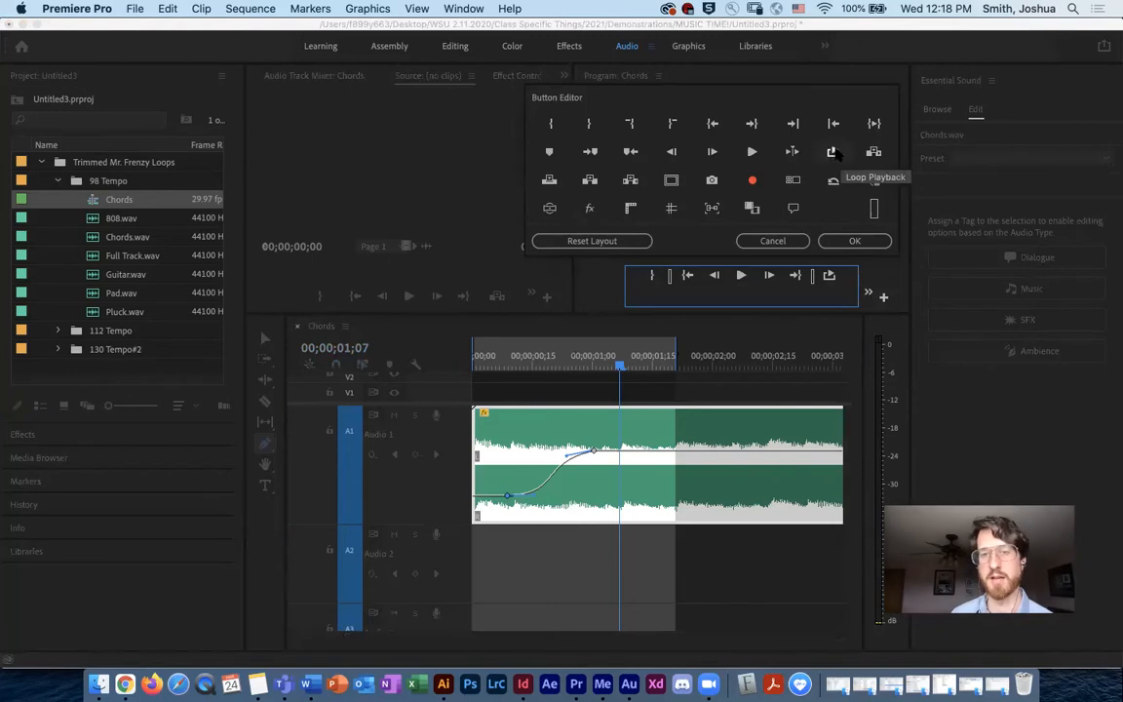
click(772, 241)
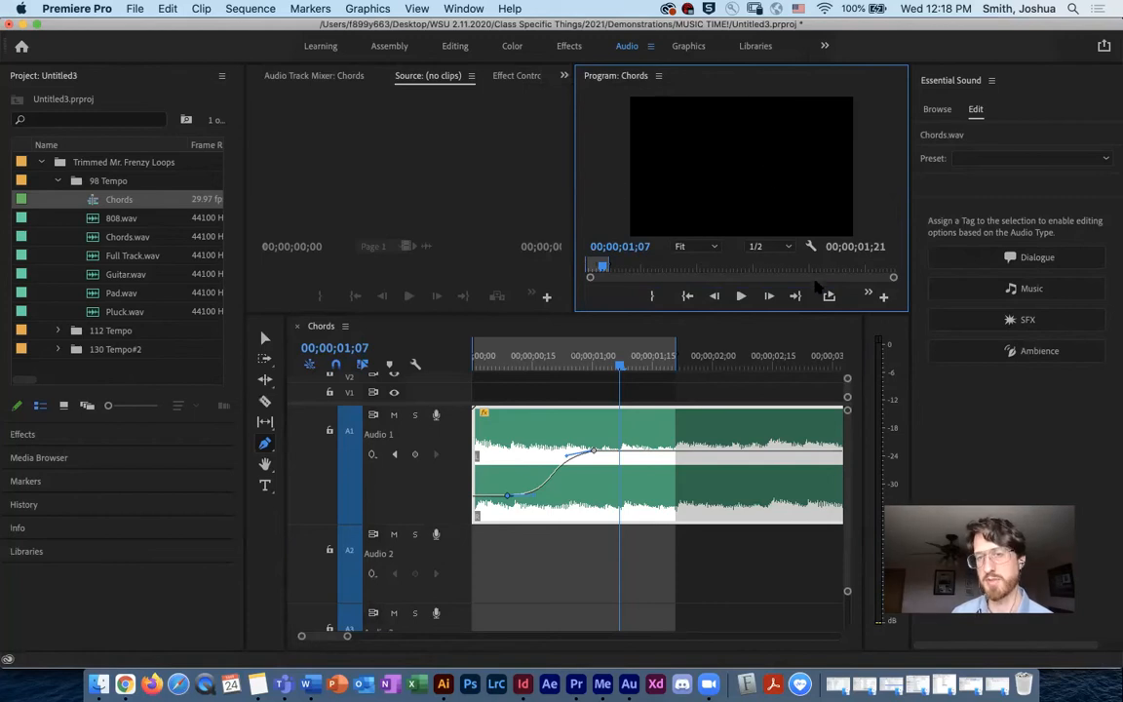
click(828, 296)
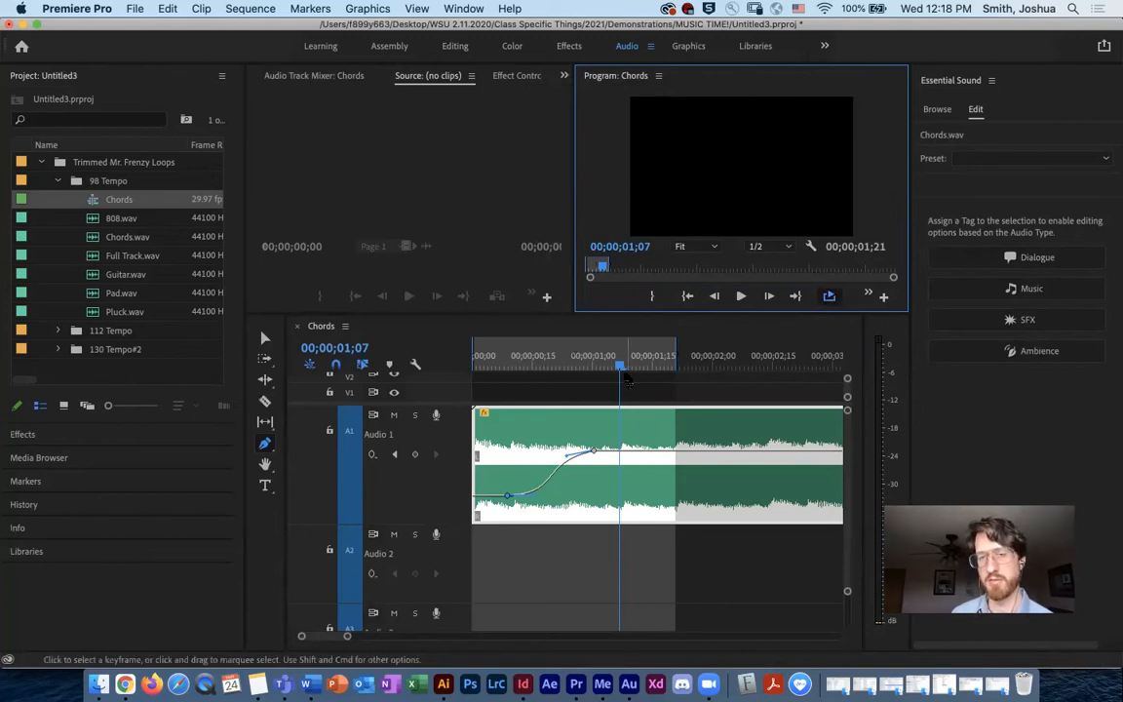
Return to the sequence start and audition the marked In-to-Out range with looping.
click(443, 370)
key(Home)
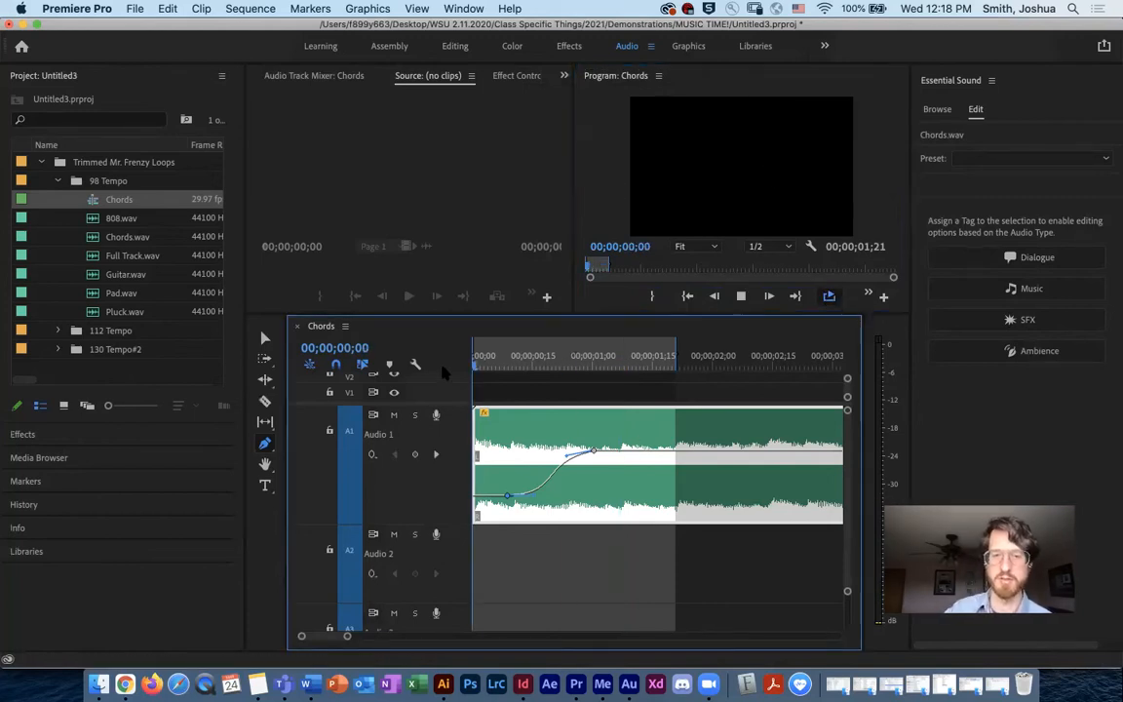
key(space)
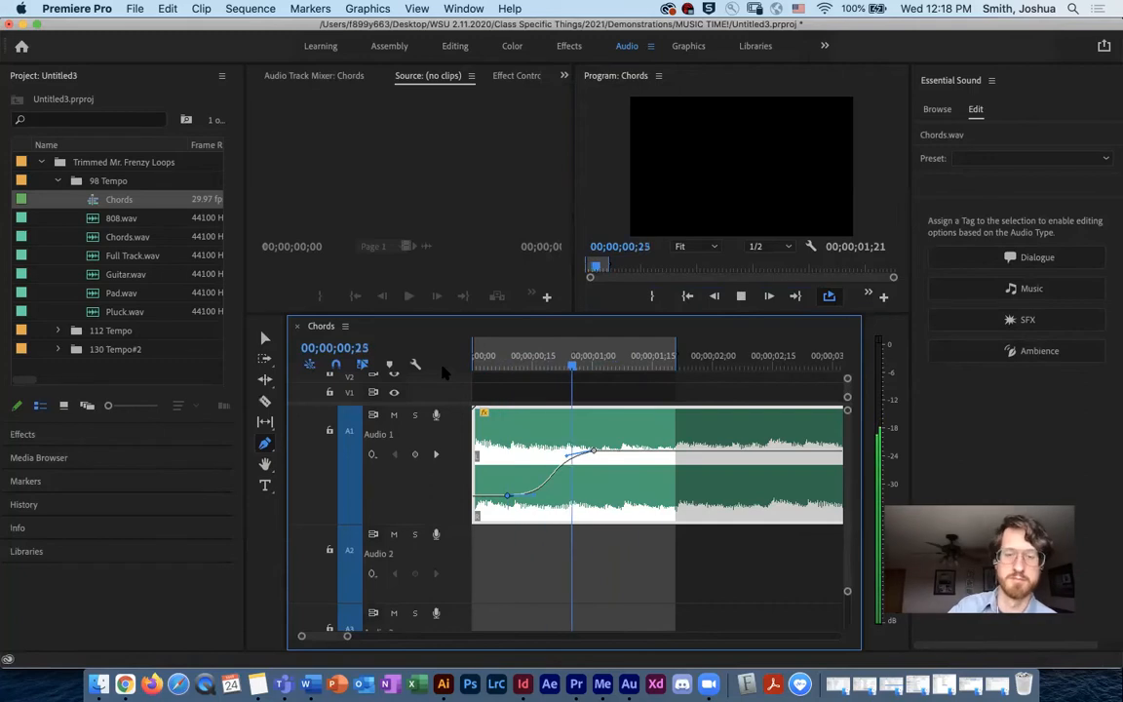
key(space)
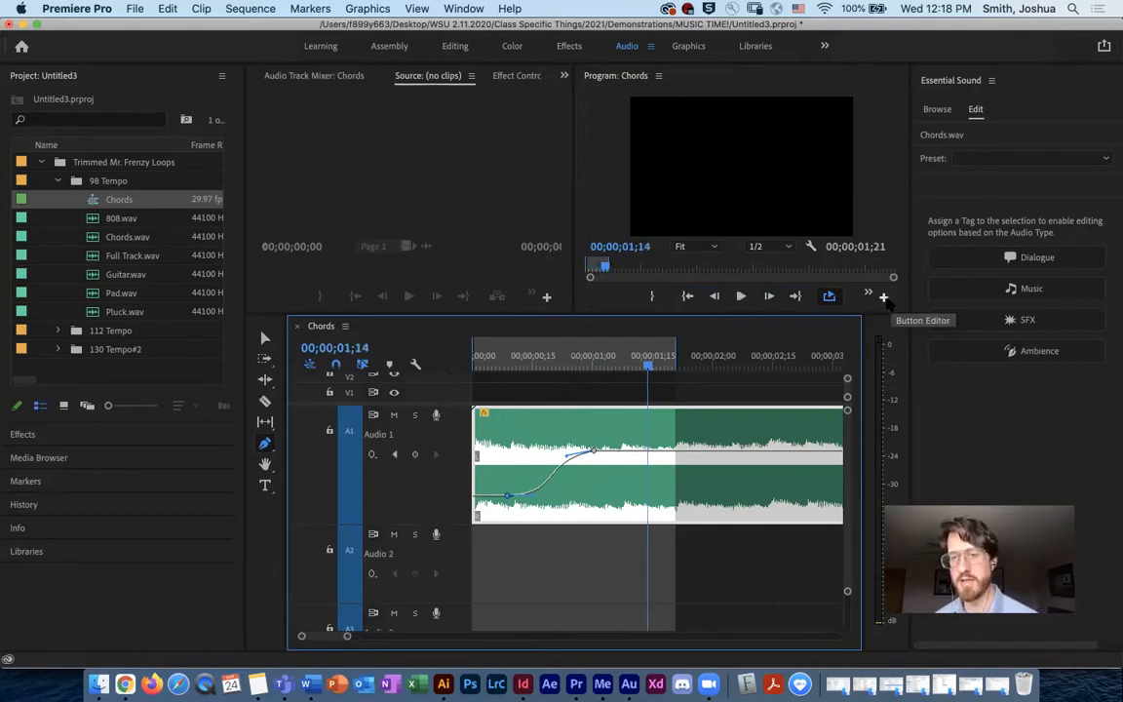
Remove the Loop Playback button from the Program Monitor's controls through the Button Editor and add it back in the same place.
click(884, 298)
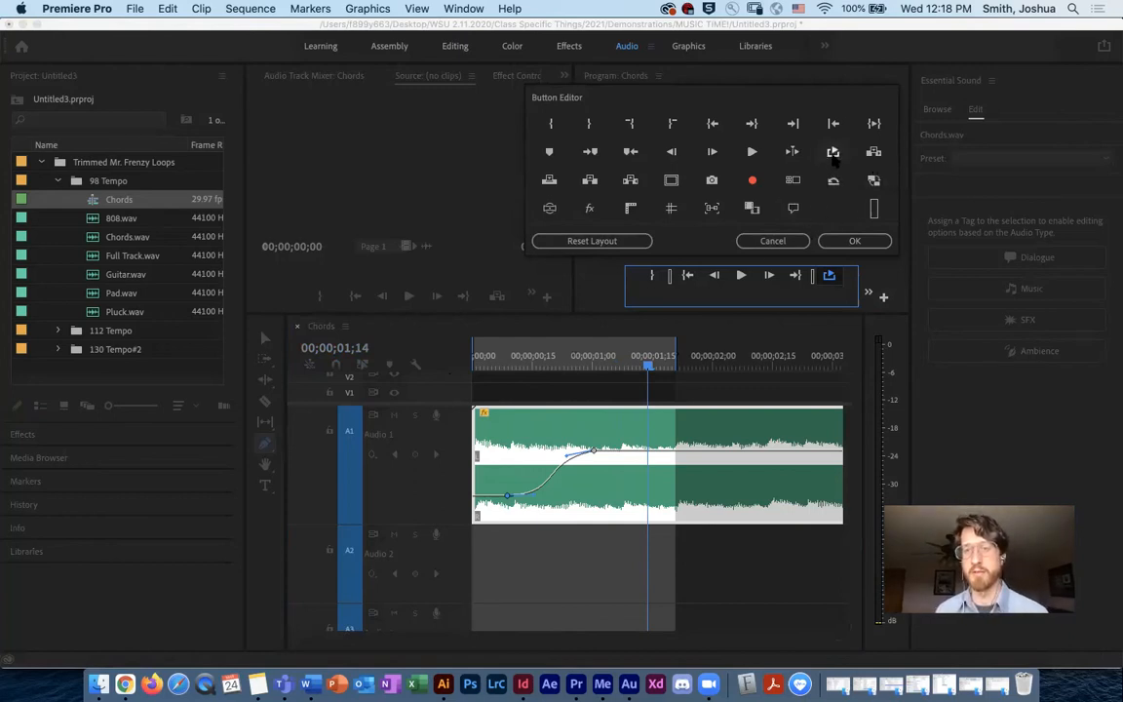
drag(824, 279, 829, 276)
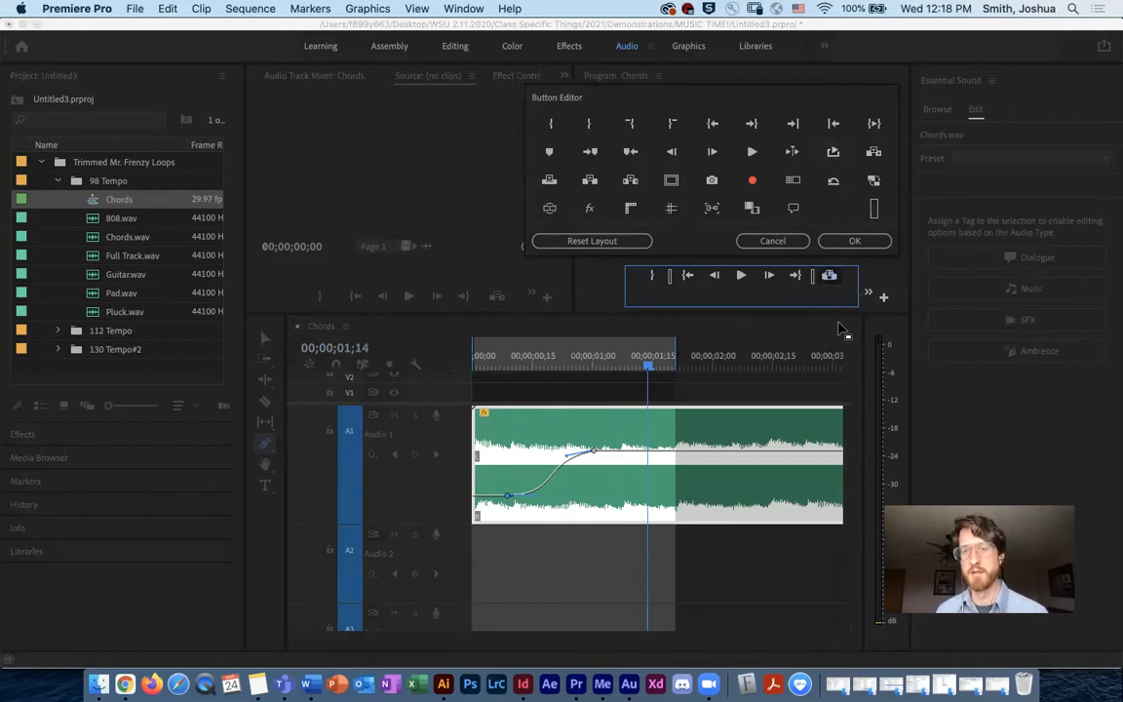
click(828, 278)
drag(832, 278, 836, 207)
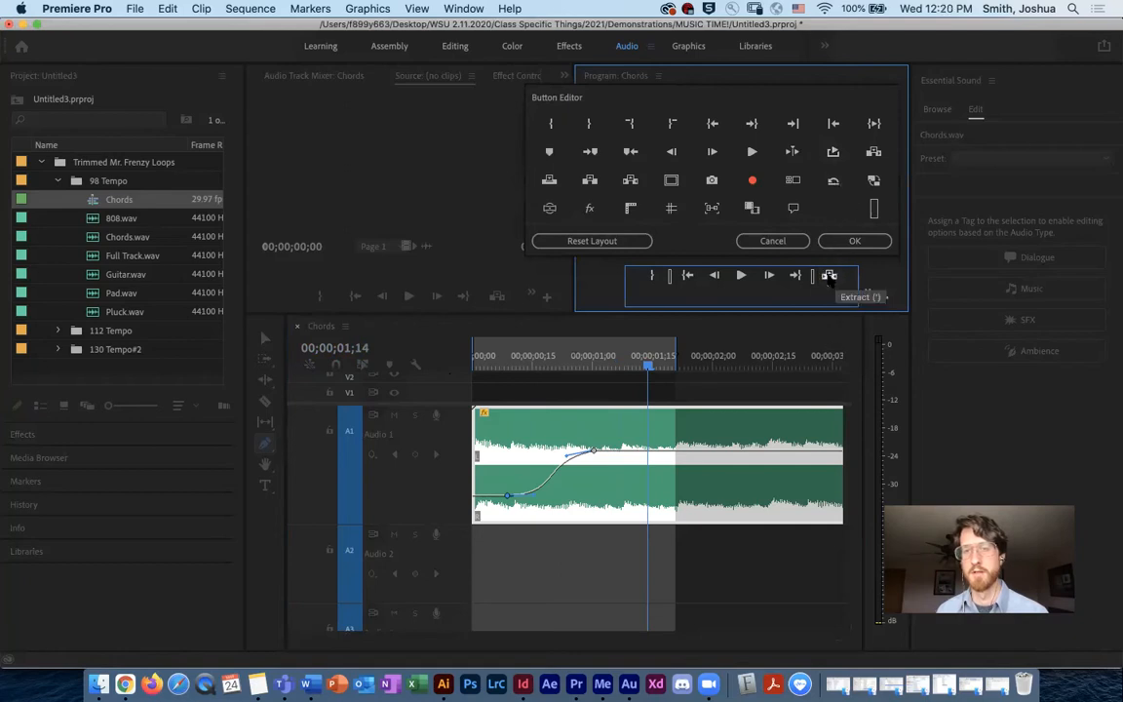
drag(828, 277, 830, 276)
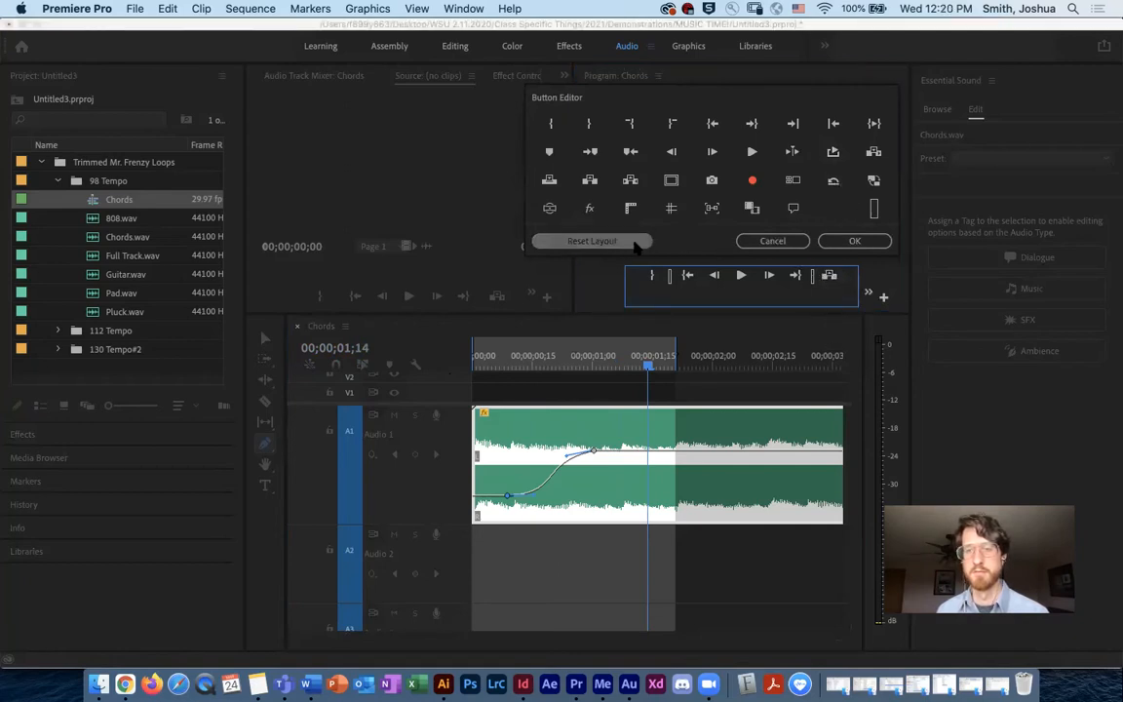
drag(833, 156, 832, 278)
click(854, 241)
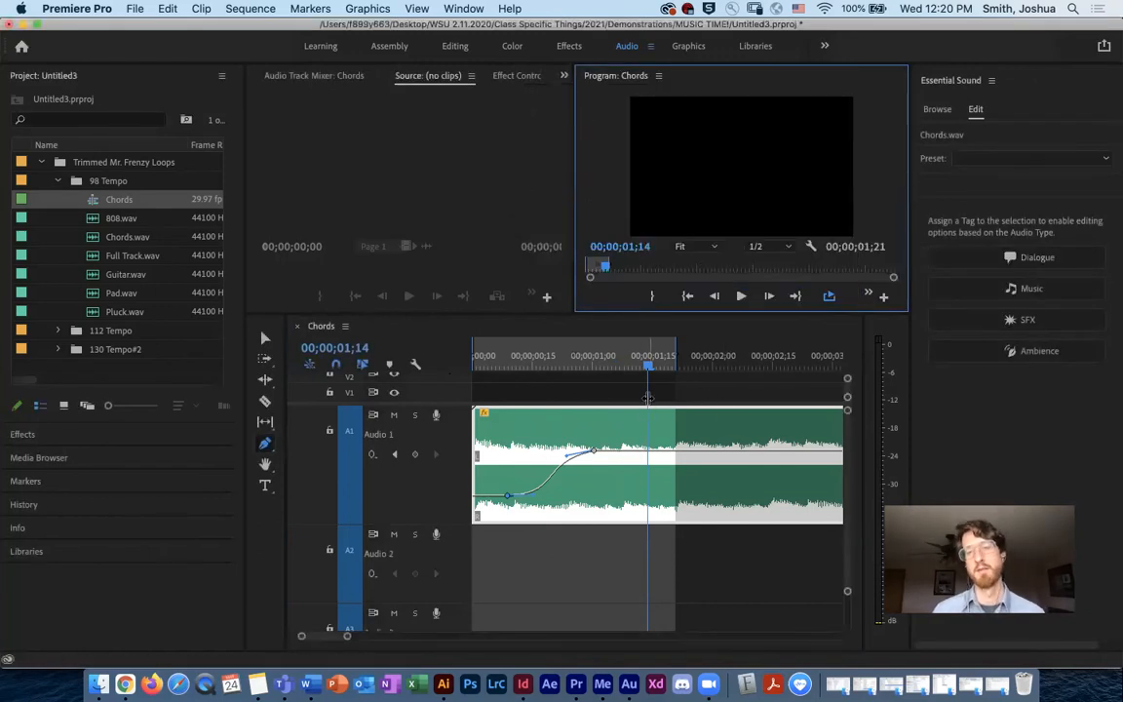
Listen to the looping fade-in from the sequence start, stop it and return the playhead to 00;00;00;00.
drag(648, 368, 574, 355)
key(Home)
key(space)
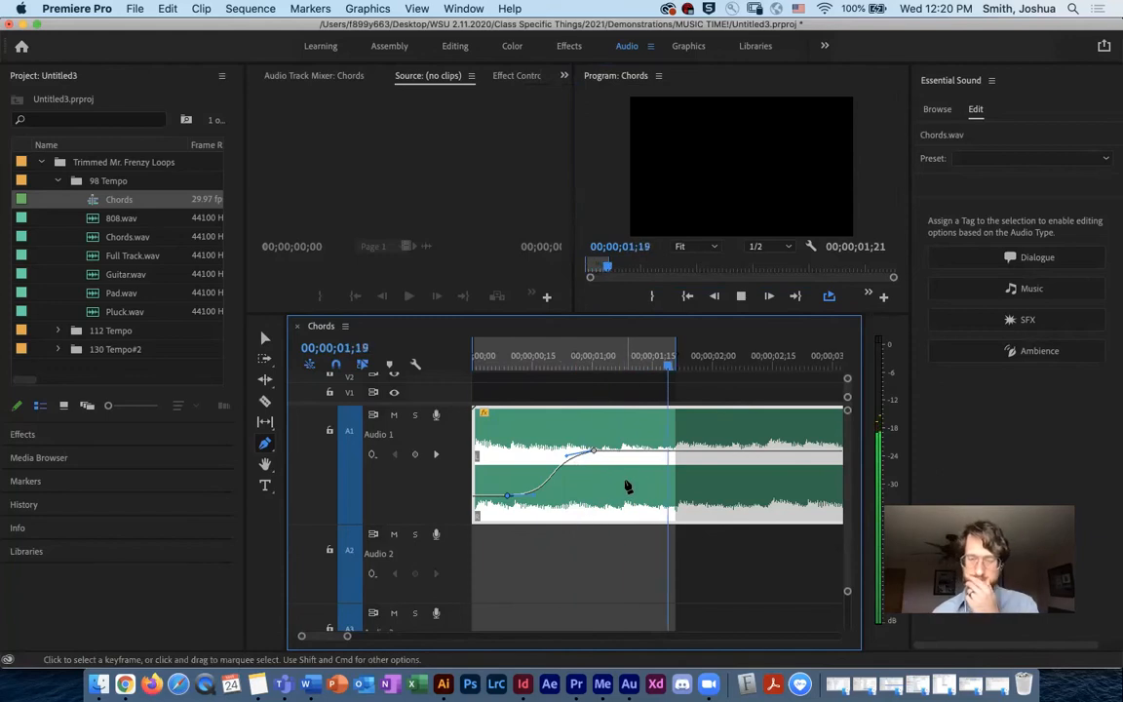
key(space)
drag(541, 368, 464, 361)
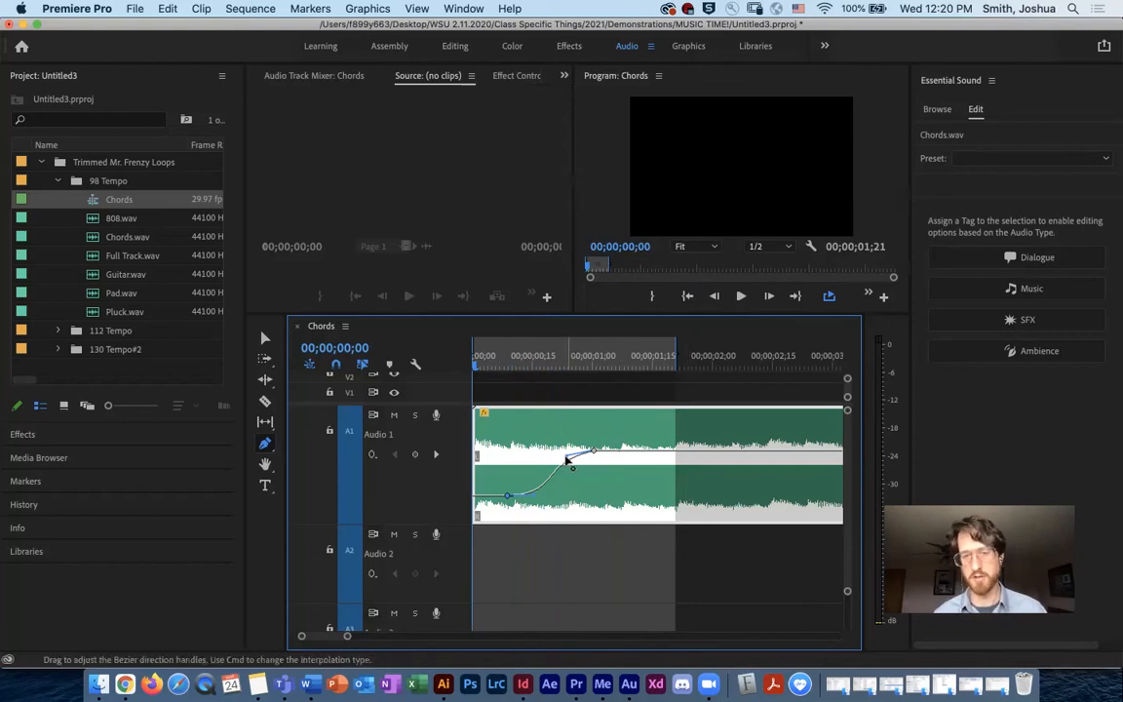
Flatten the Bezier handle of the upper fade-in keyframe slightly, audition the curve and return the playhead to the start.
drag(565, 456, 562, 453)
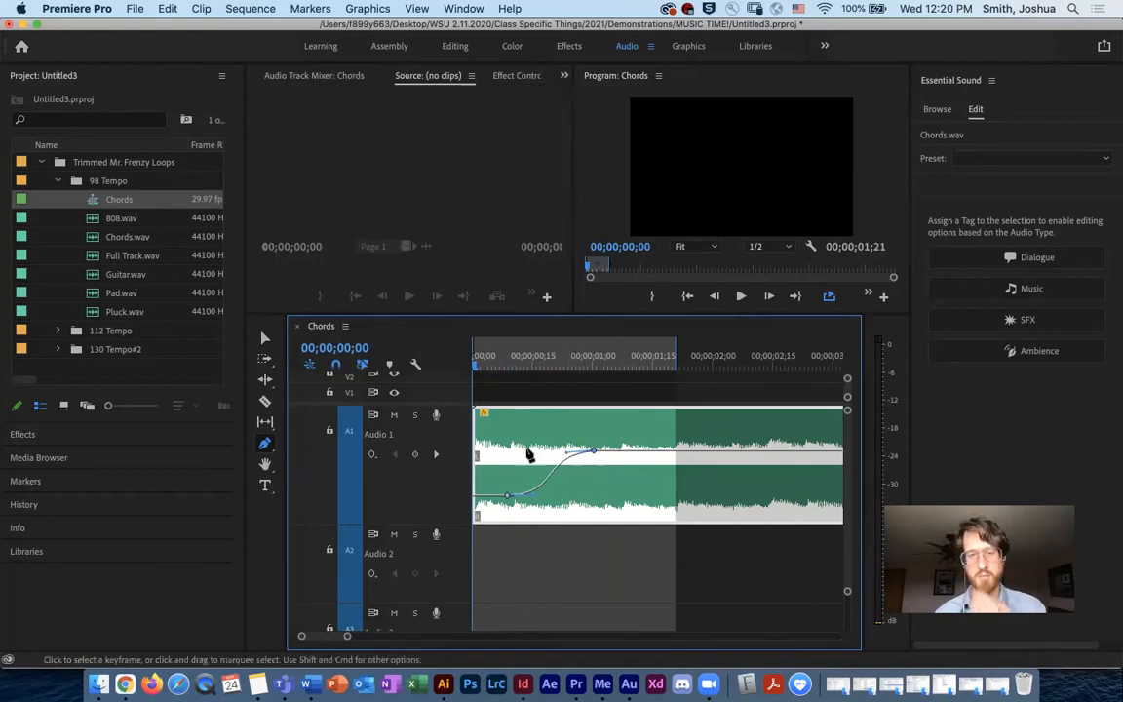
key(space)
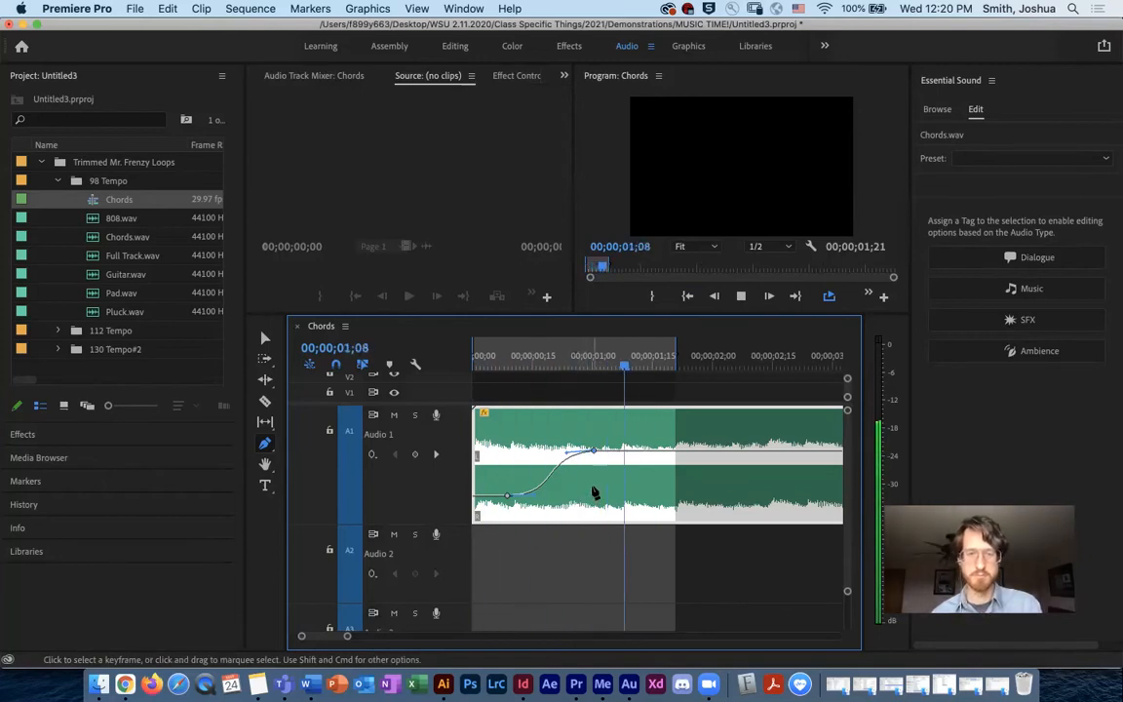
key(space)
drag(644, 366, 472, 367)
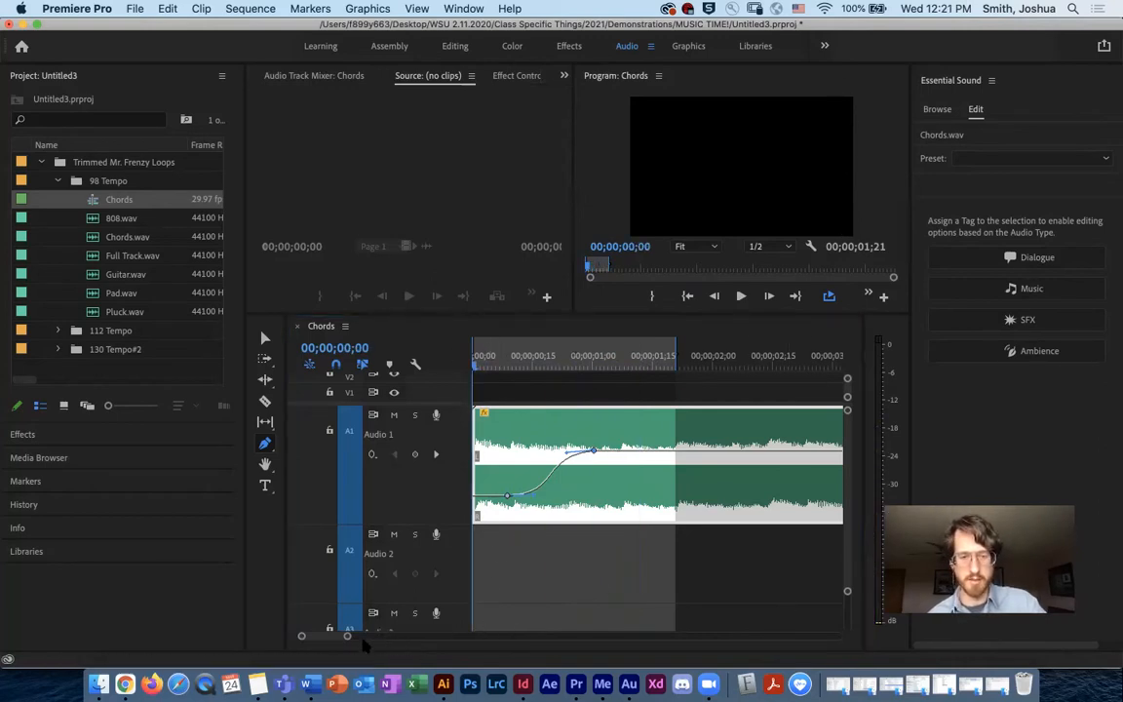
Extend the Out point past the end of the Chords clip to about 43 seconds and turn off Loop Playback.
drag(349, 637, 468, 637)
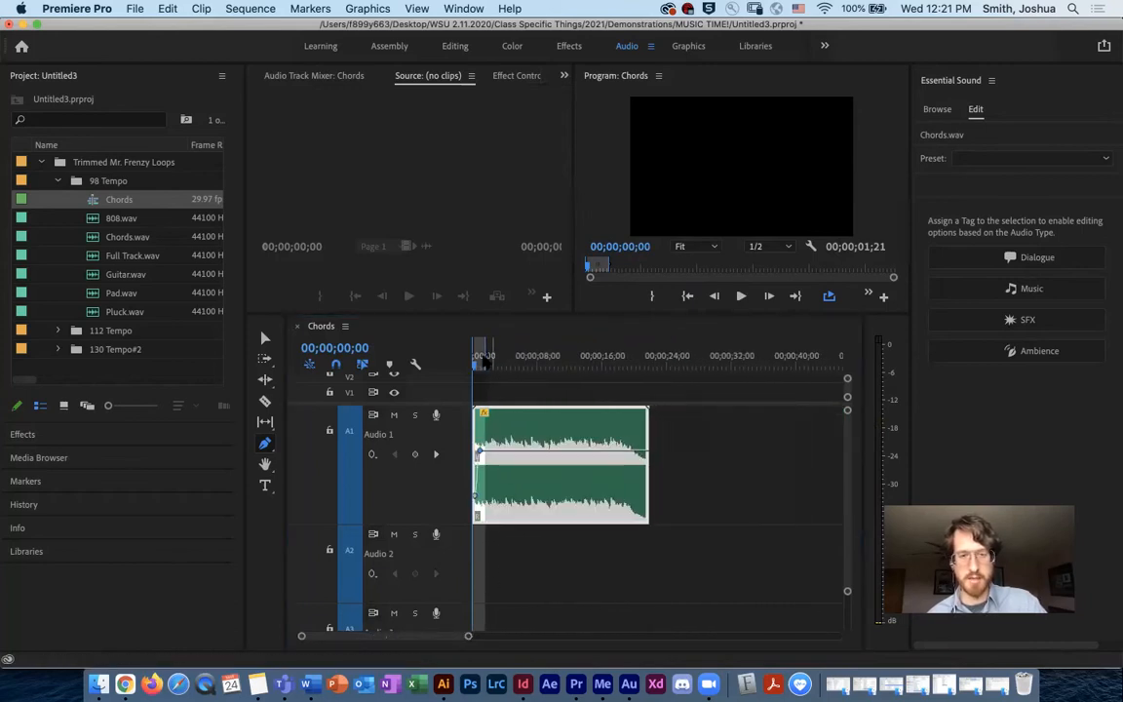
drag(484, 356, 823, 366)
click(829, 295)
click(815, 359)
Play the Chords clip from the start for several seconds and park the playhead at 00;00;09;16.
key(space)
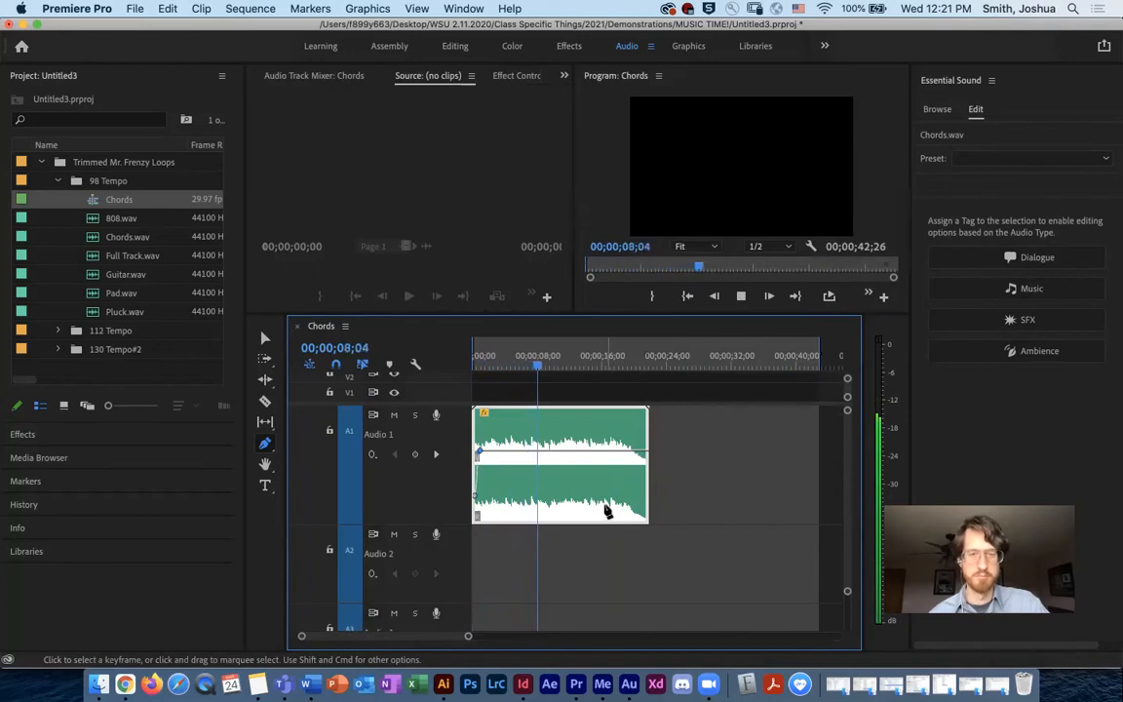
key(space)
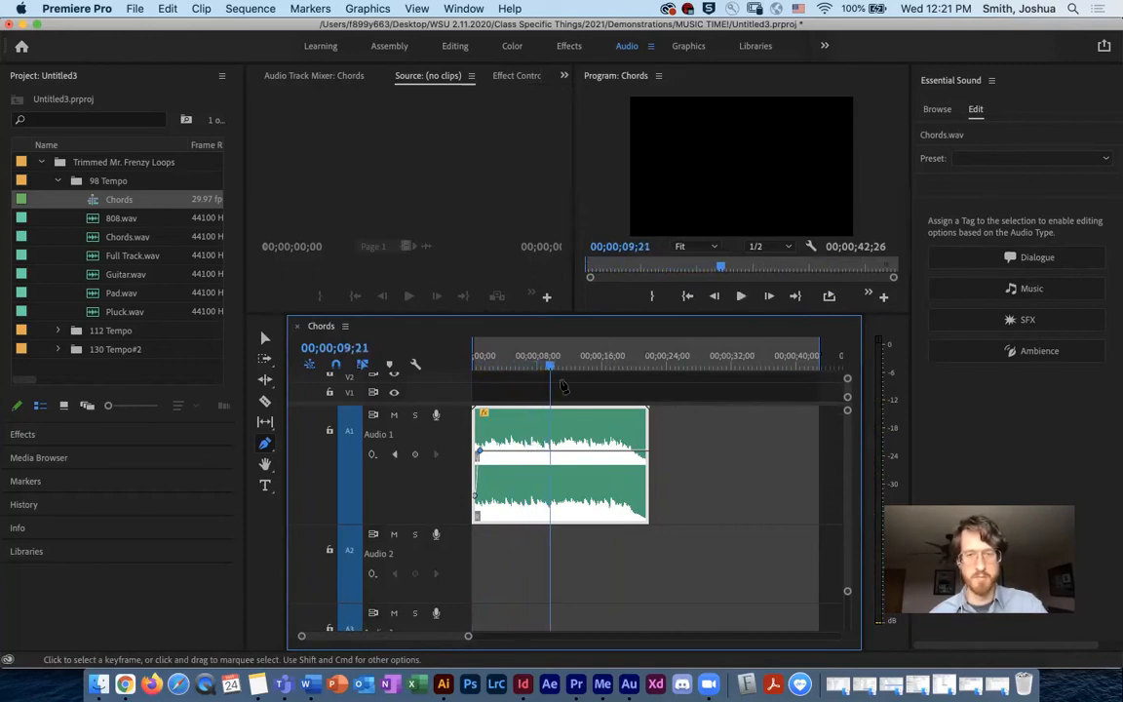
drag(547, 369, 549, 371)
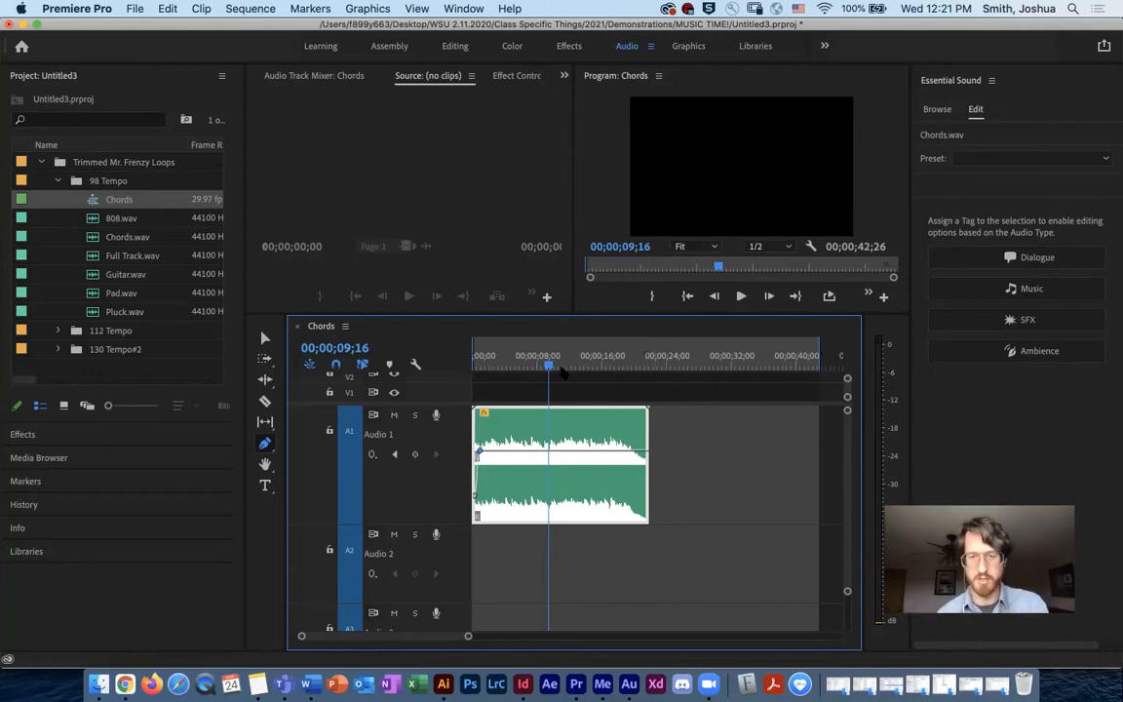
drag(549, 367, 547, 365)
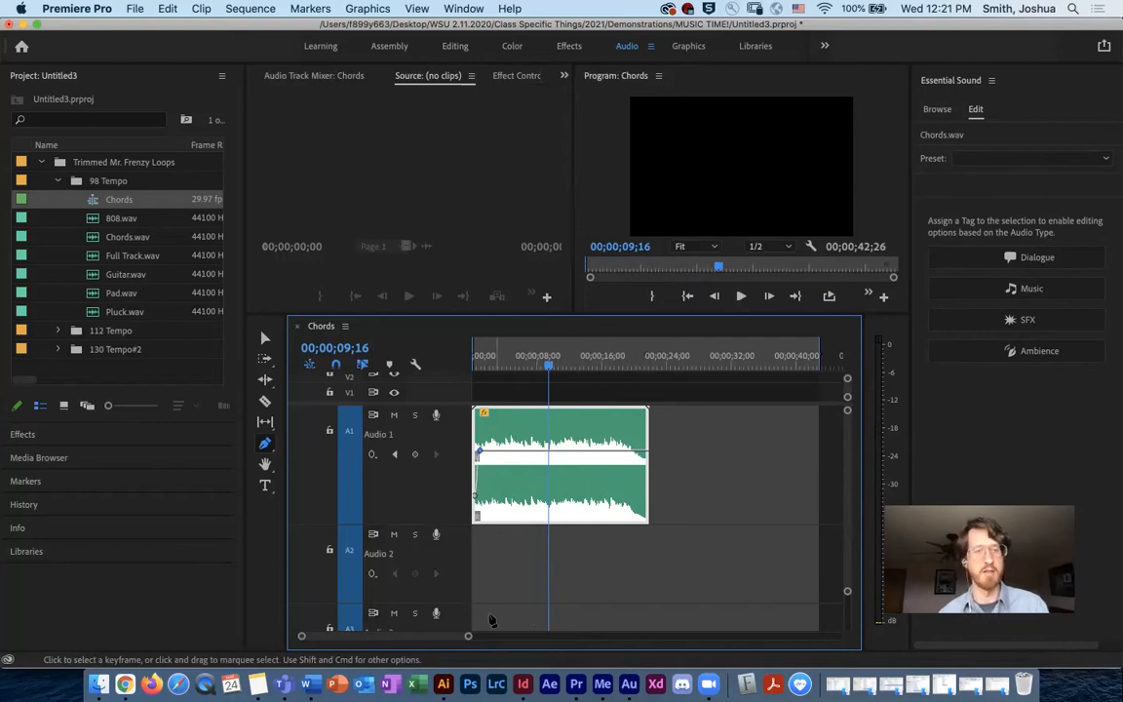
Load Pluck.wav from the 98 Tempo bin into the Source Monitor and audition its opening seconds.
click(149, 310)
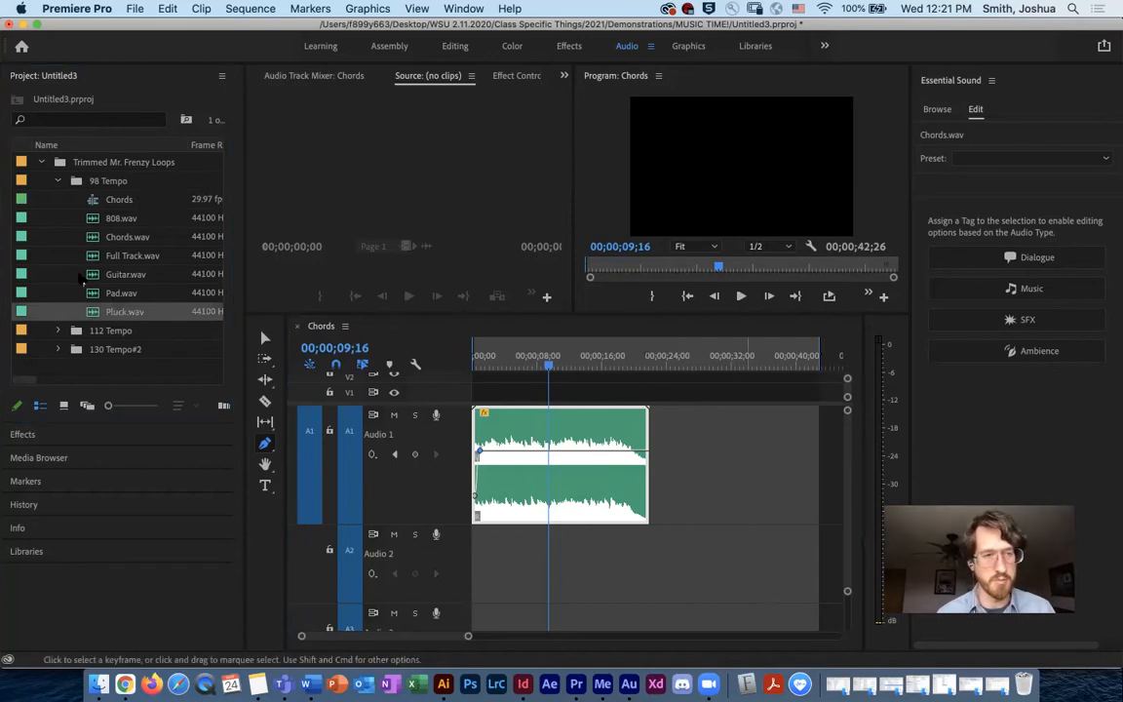
drag(90, 314, 353, 273)
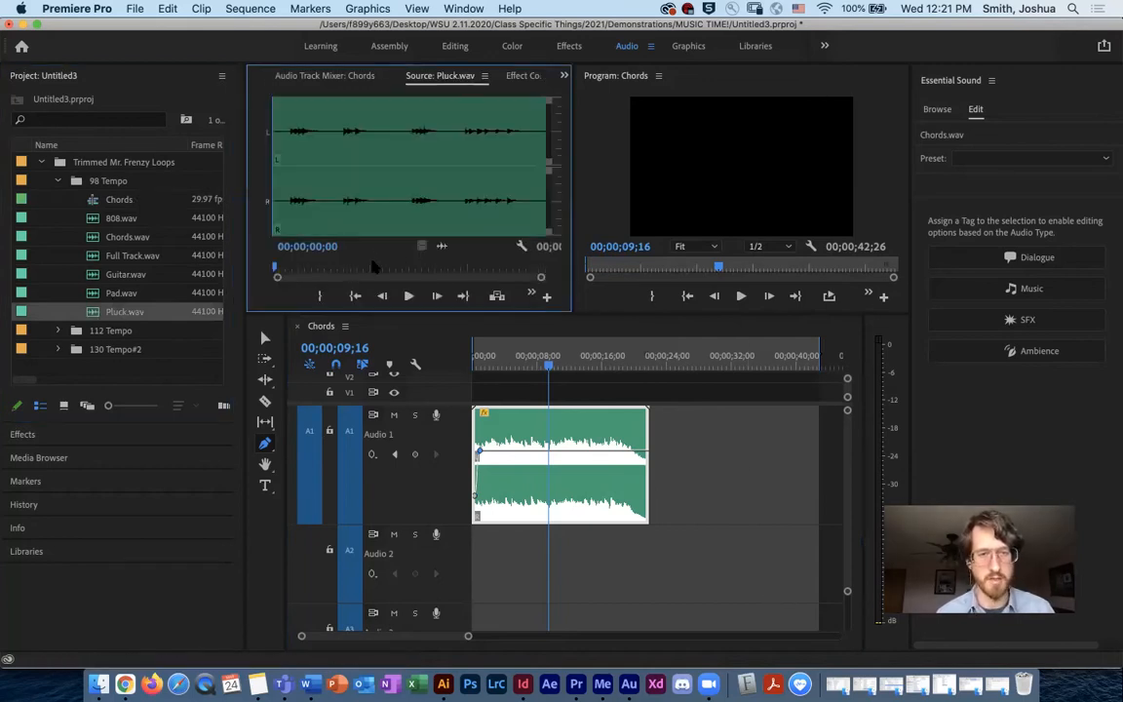
click(410, 297)
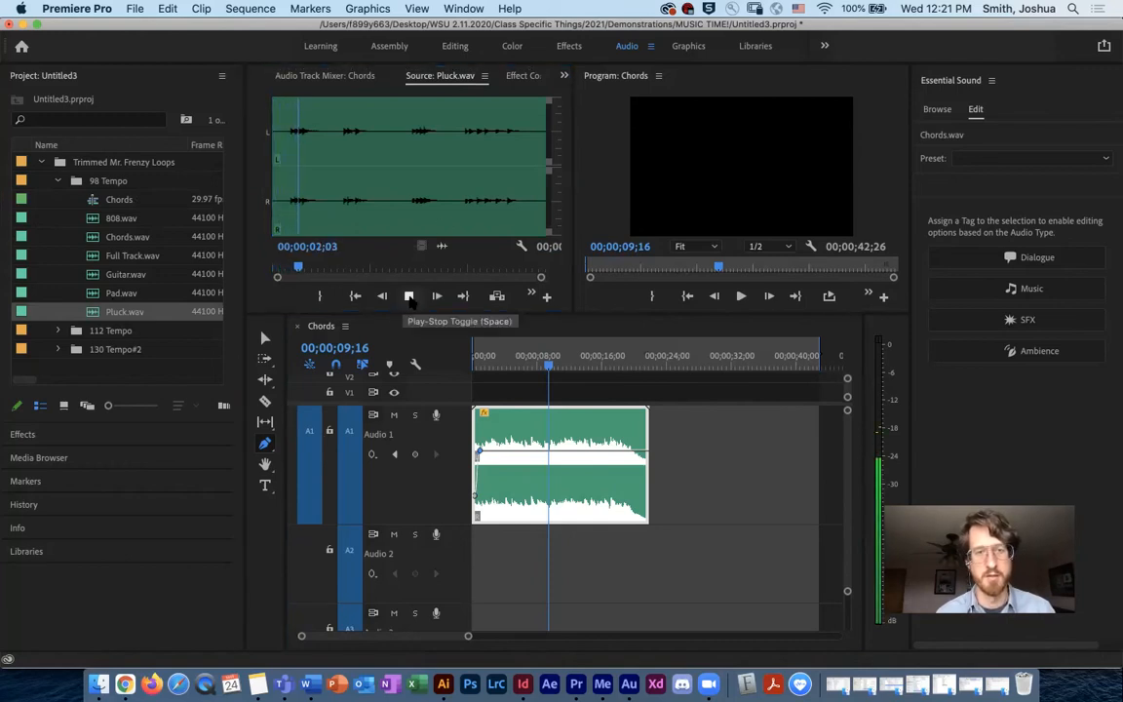
click(410, 297)
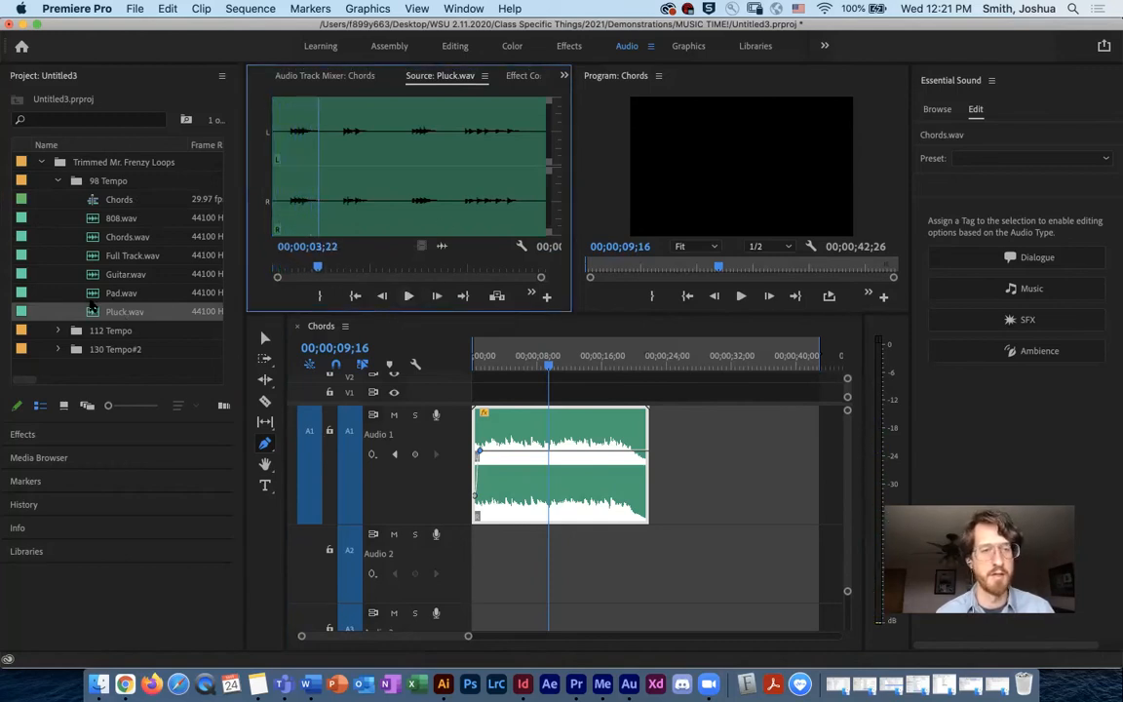
Open Pad.wav from the 98 Tempo bin in the Source Monitor and audition its opening seconds.
click(93, 292)
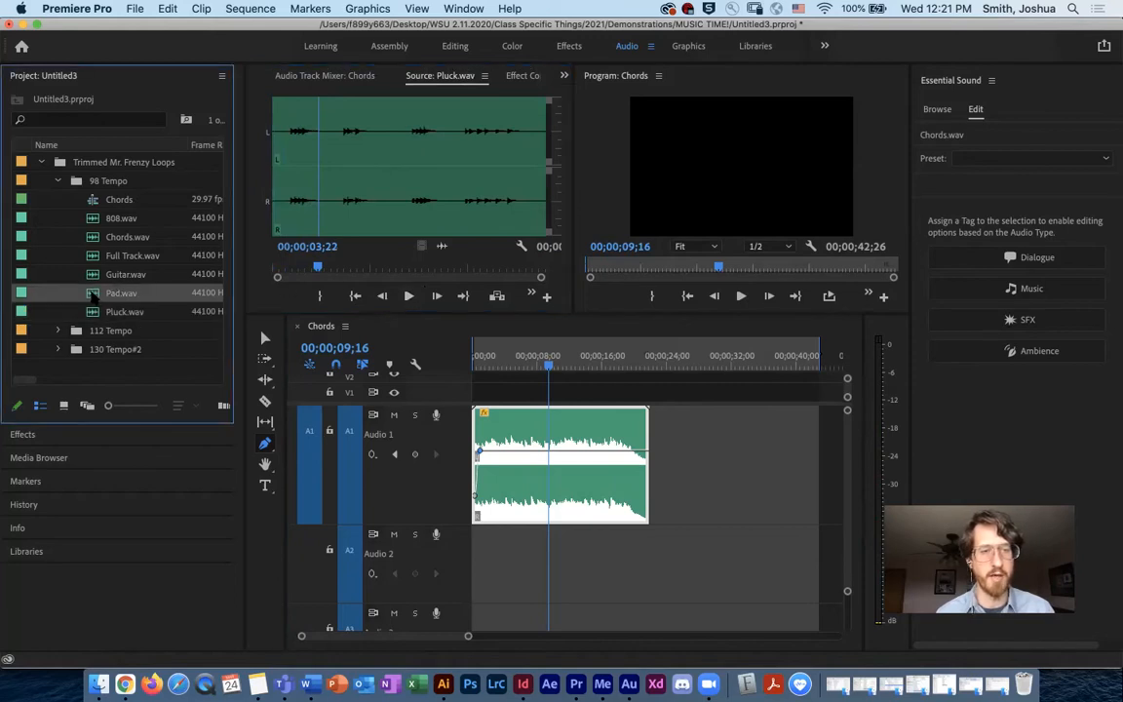
double_click(93, 293)
click(409, 296)
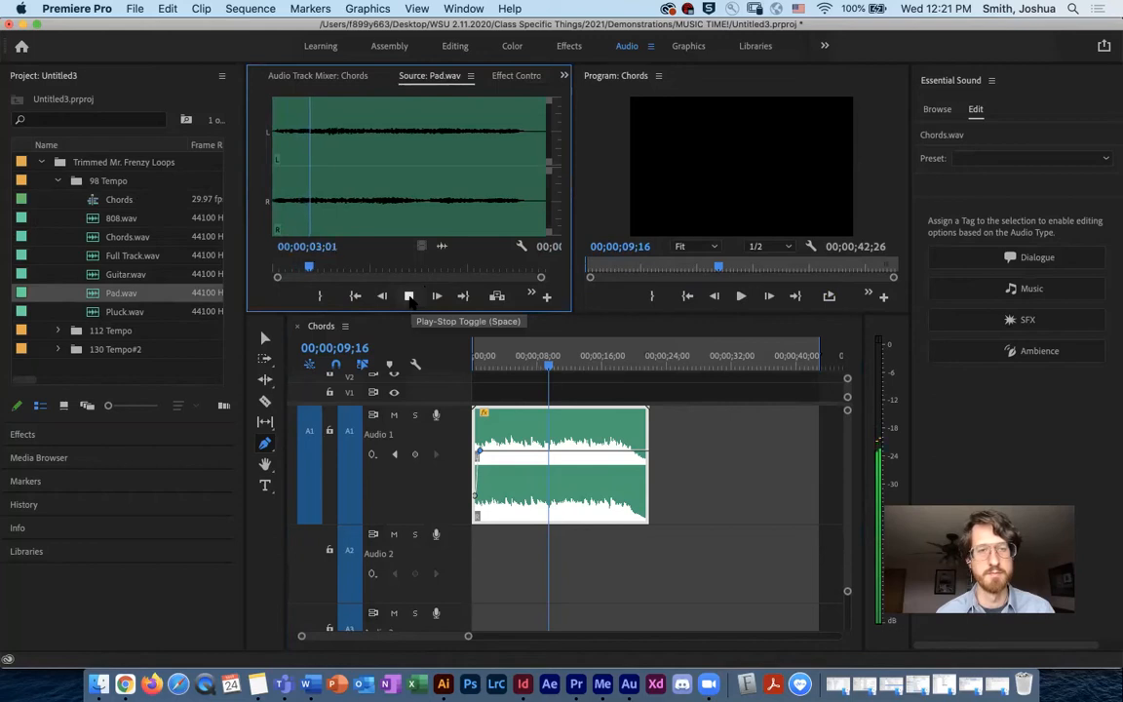
click(409, 296)
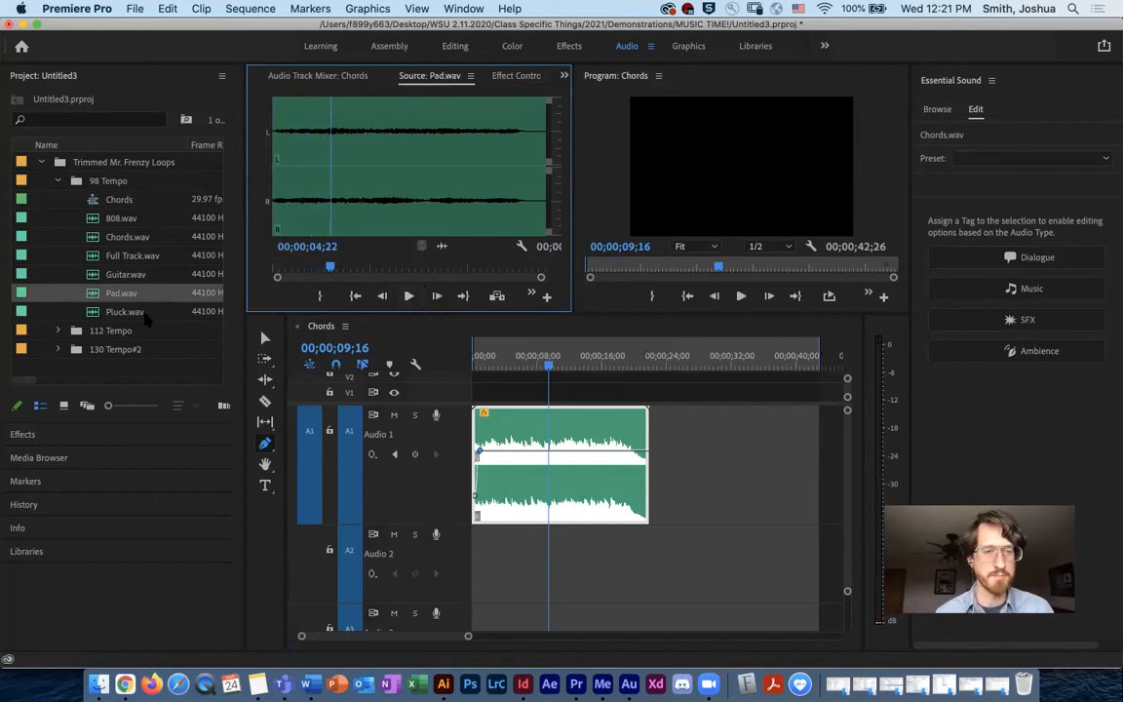
Load 808.wav from the 98 Tempo bin into the Source Monitor and audition its first two seconds.
double_click(97, 222)
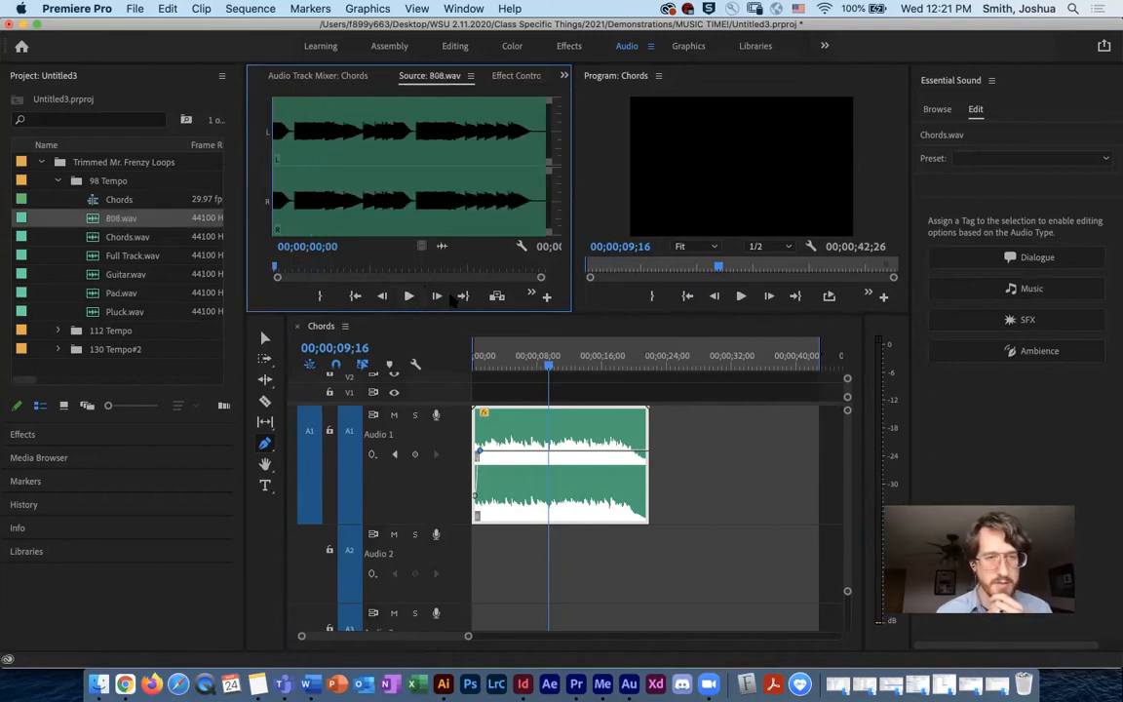
click(409, 297)
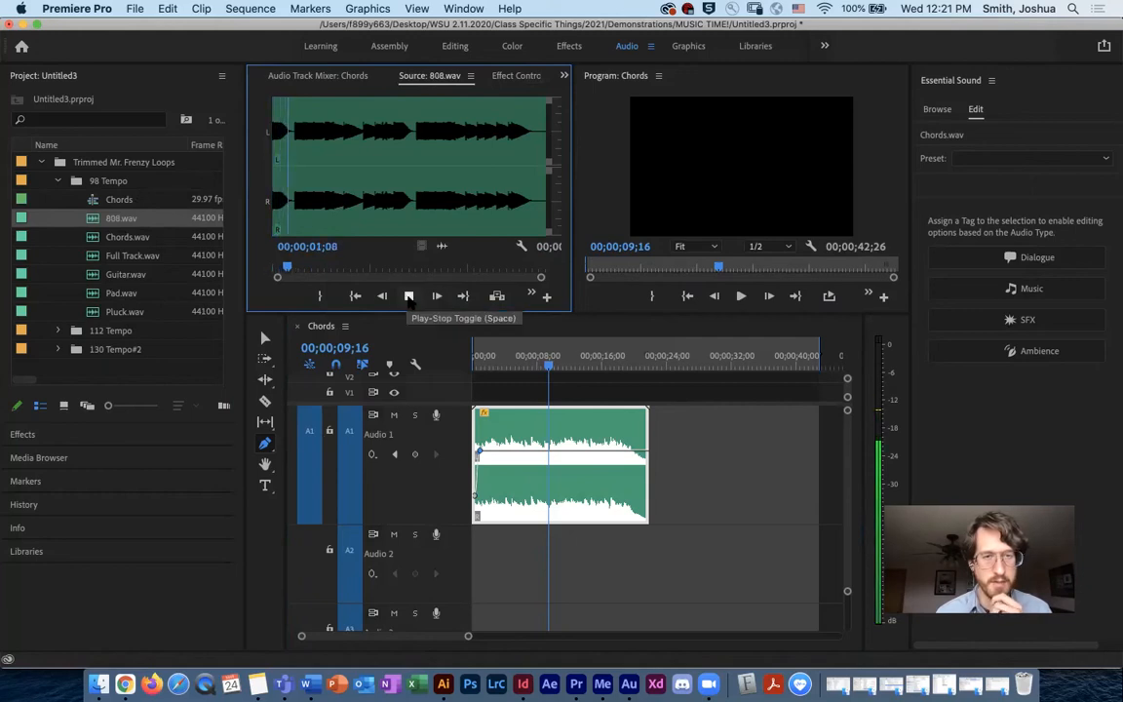
click(409, 296)
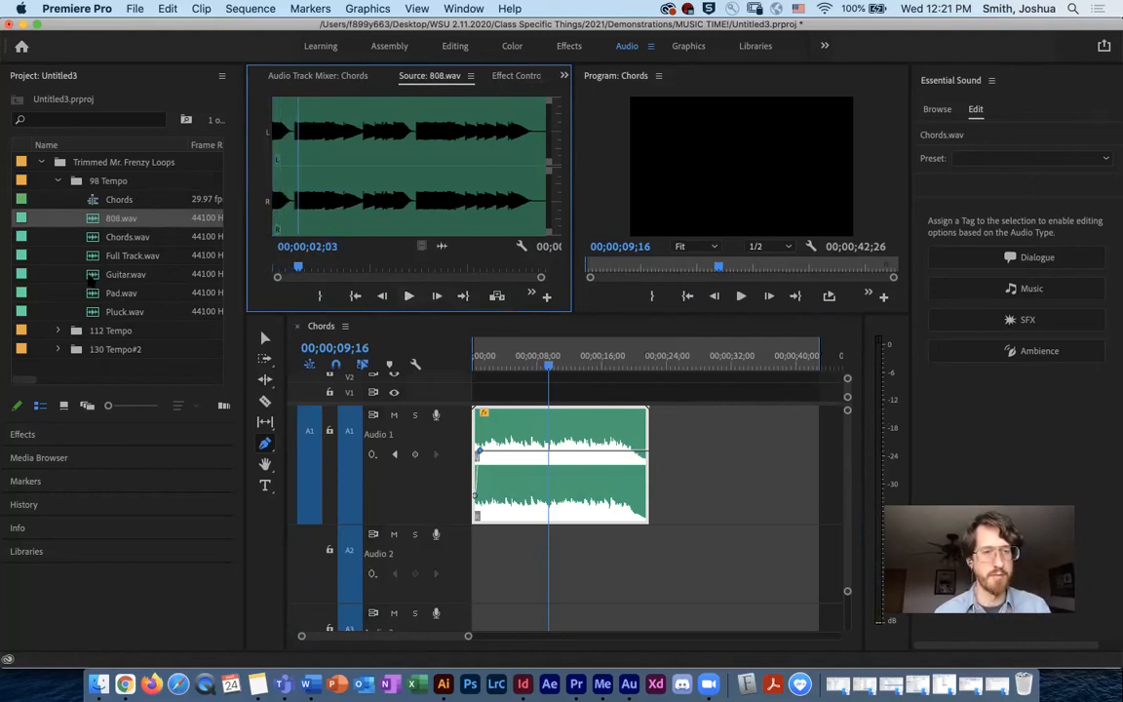
Open Guitar.wav from the 98 Tempo bin in the Source Monitor and listen to its first two seconds.
click(93, 275)
double_click(93, 275)
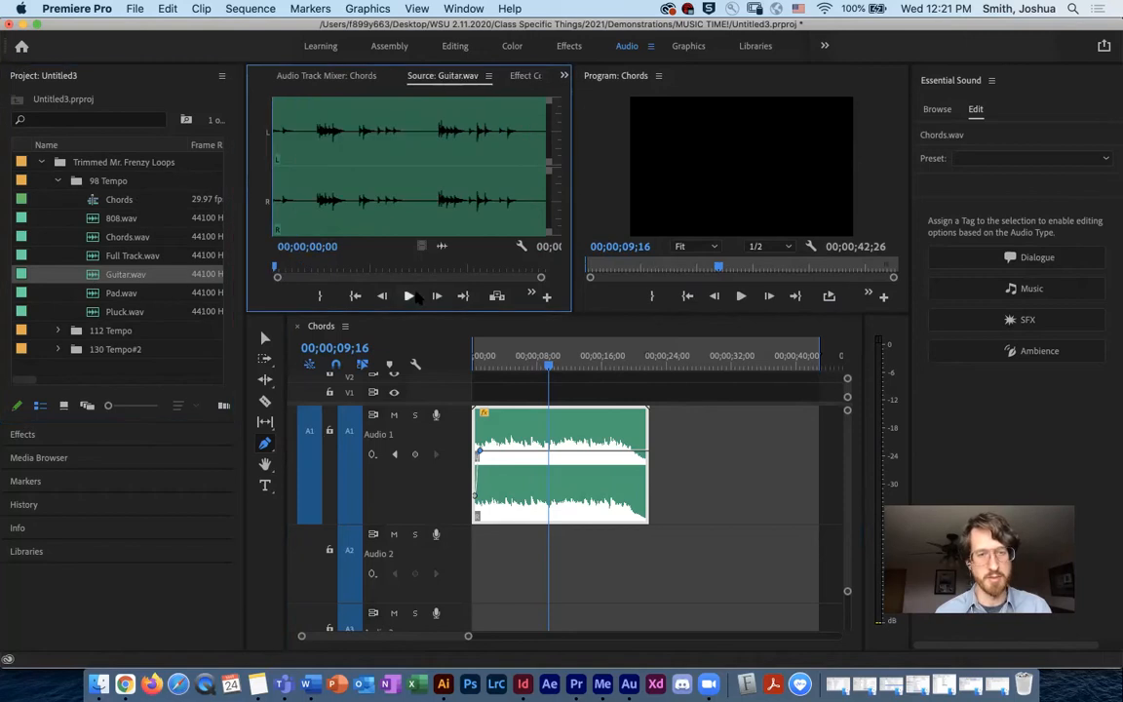
click(408, 296)
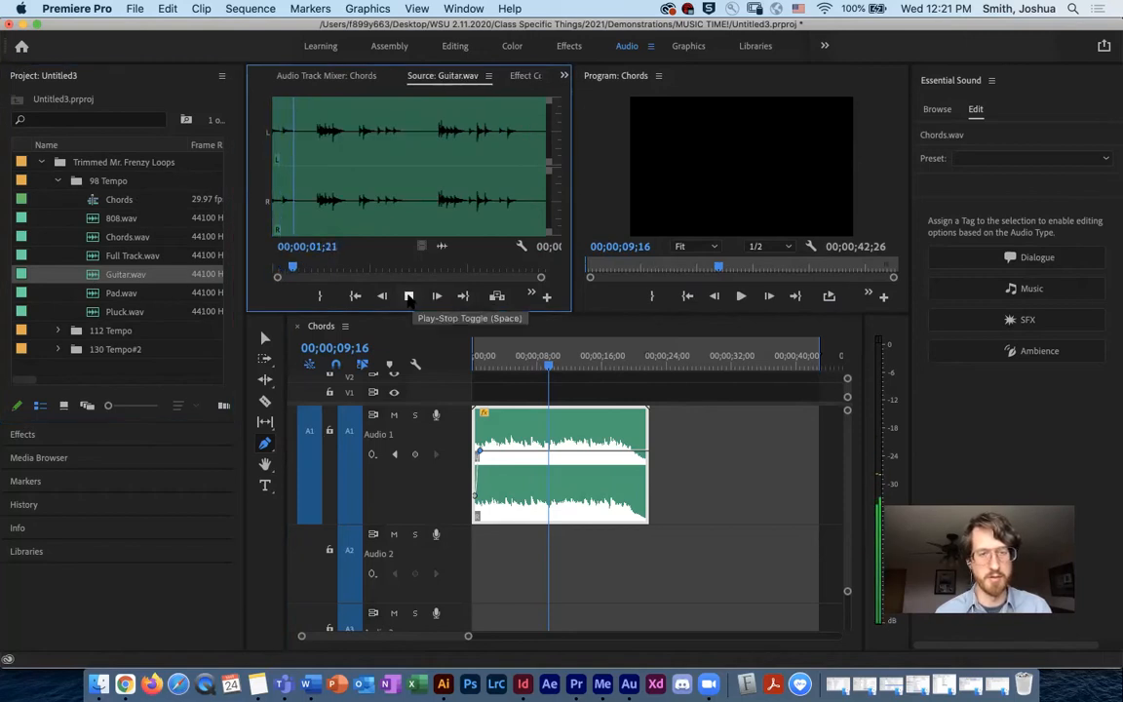
click(409, 296)
Place Pad.wav on Audio 2 at the playhead and undo the placement.
drag(88, 292, 573, 555)
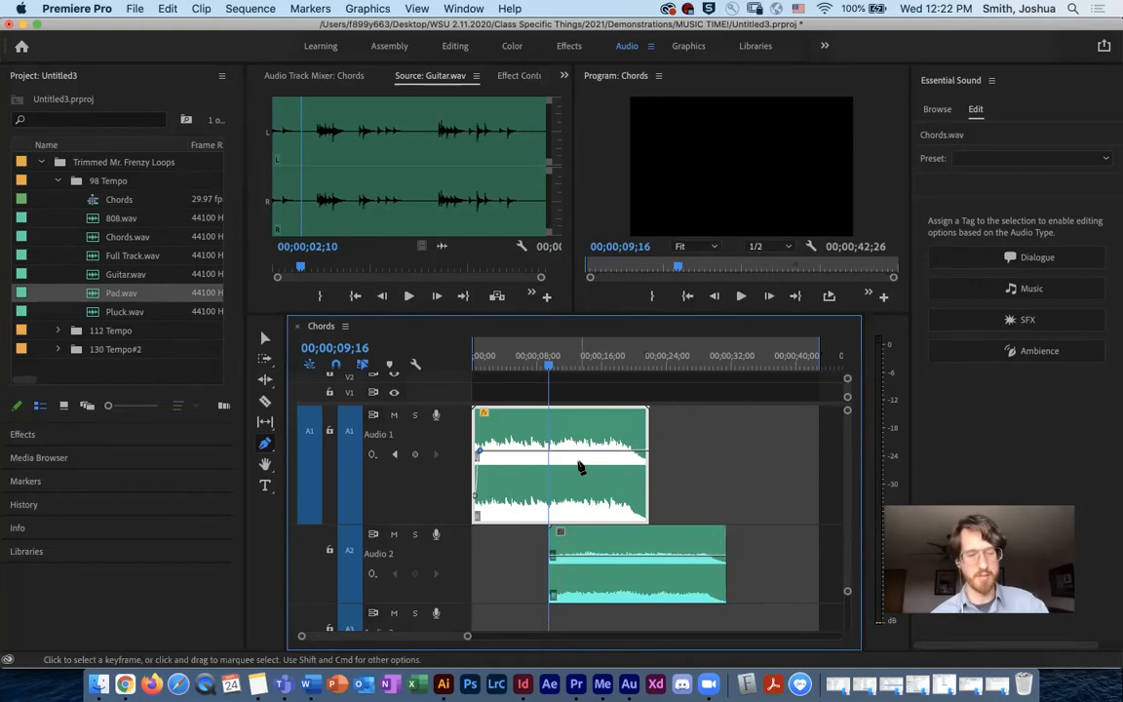
key(super+z)
Drop Pad.wav over Chords on Audio 1 at 00;00;09;16, and move the Pad clip along the track to about 26 seconds.
drag(121, 292, 551, 451)
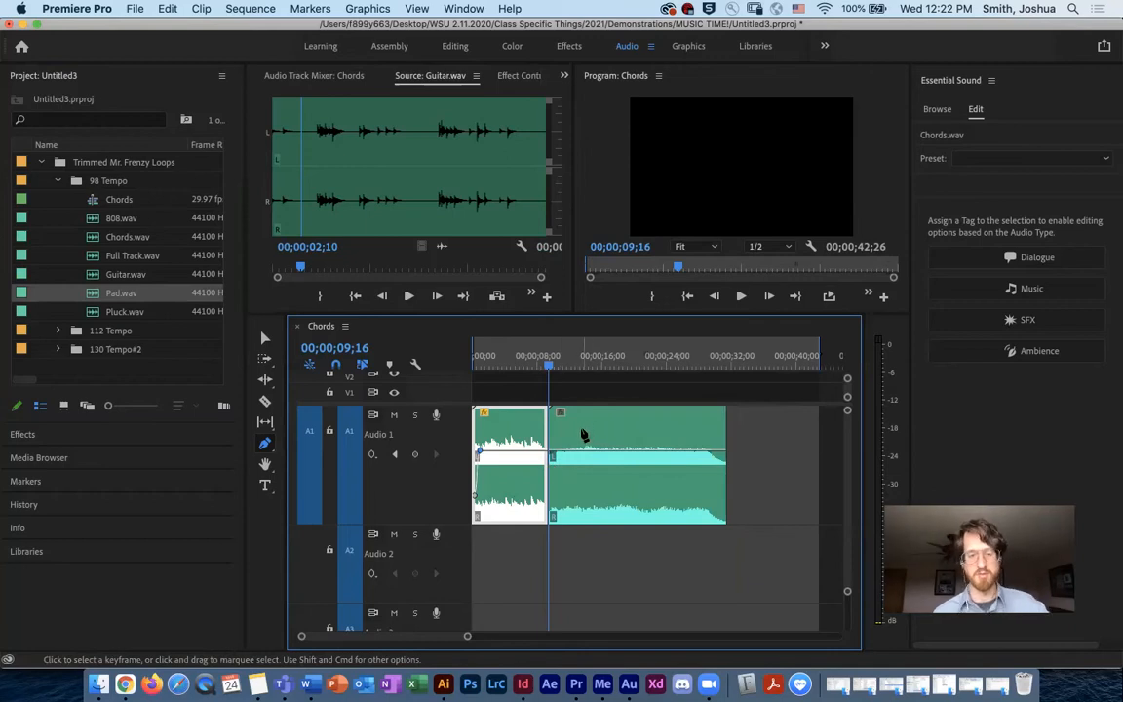
click(265, 337)
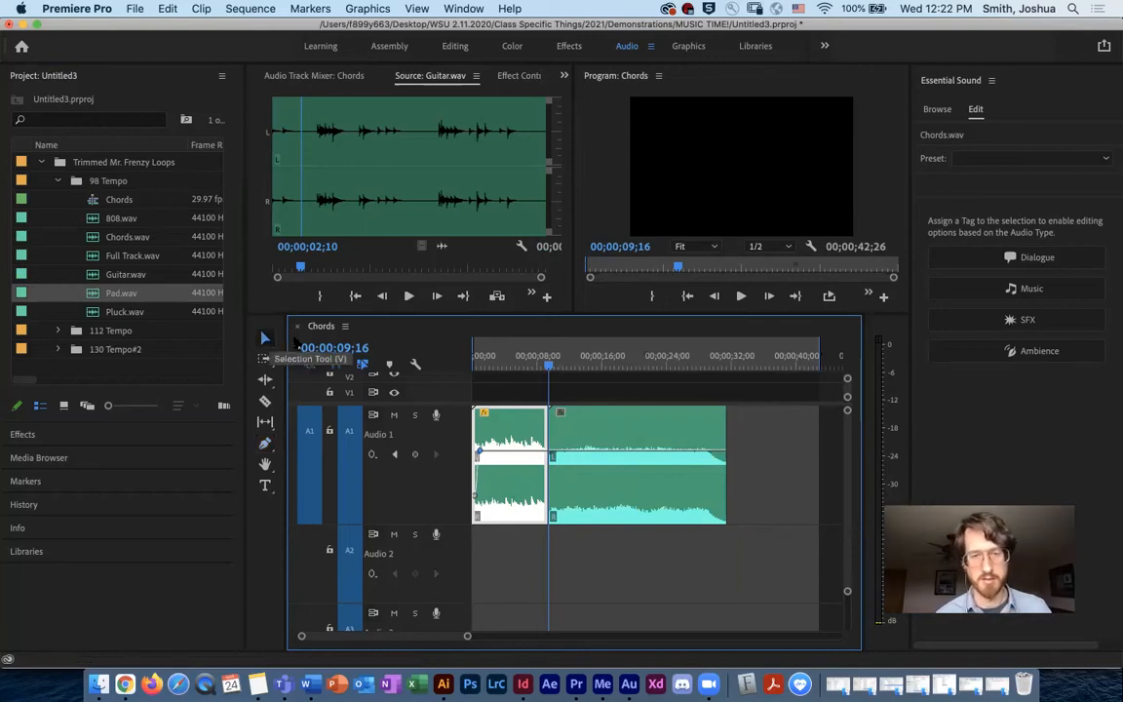
drag(610, 438, 670, 465)
Extend the cut Chords clip on Audio 1 to its full length and undo the extension.
drag(548, 468, 690, 491)
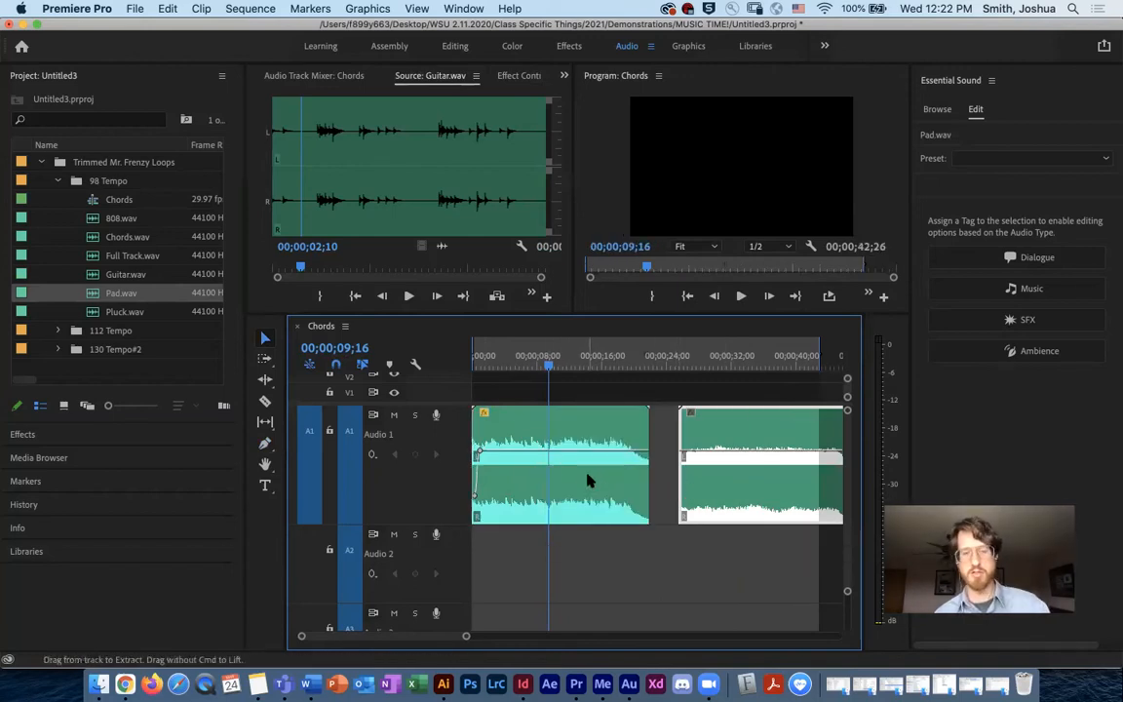
key(super+z)
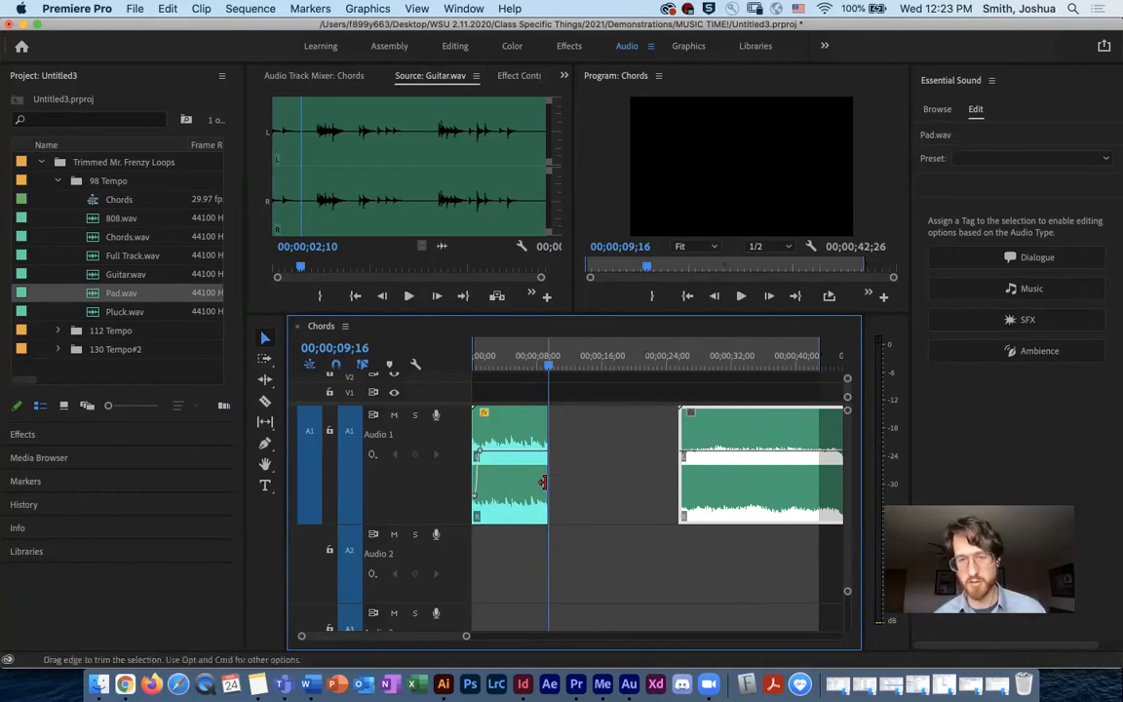
mouse_move(561, 481)
mouse_down()
mouse_move(666, 486)
mouse_move(548, 485)
mouse_up()
Play the shortened Chords clip from the start past its cut end and park the playhead at 00;00;10;15.
key(Home)
key(space)
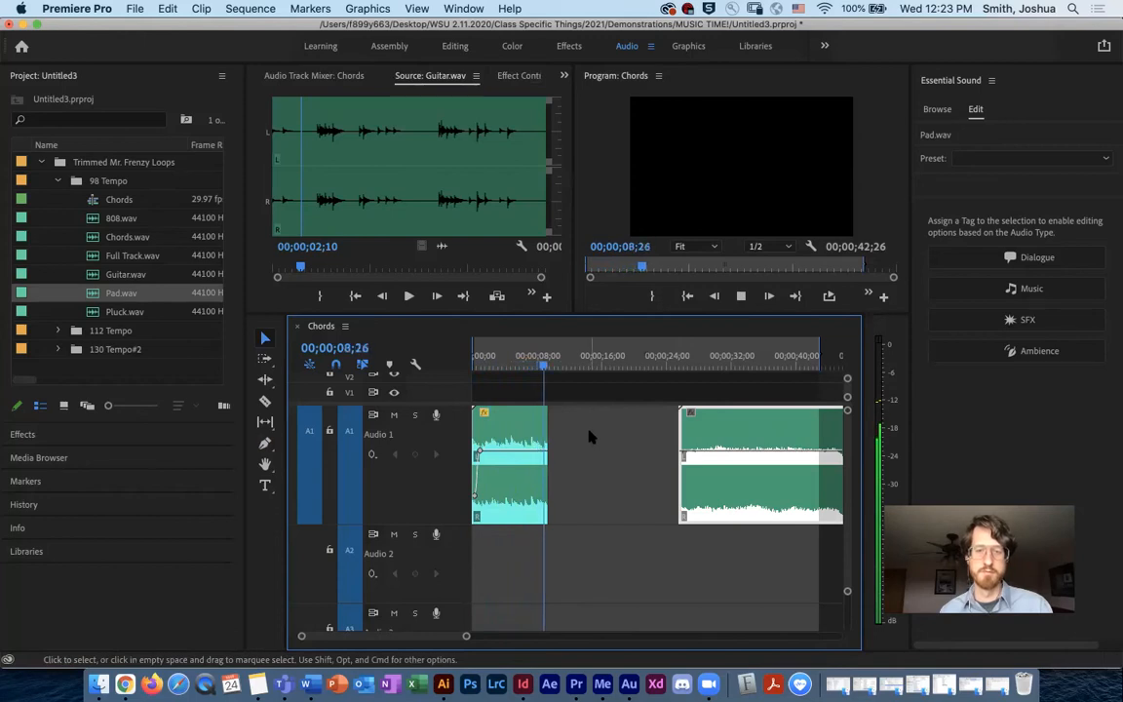
key(space)
drag(552, 366, 557, 366)
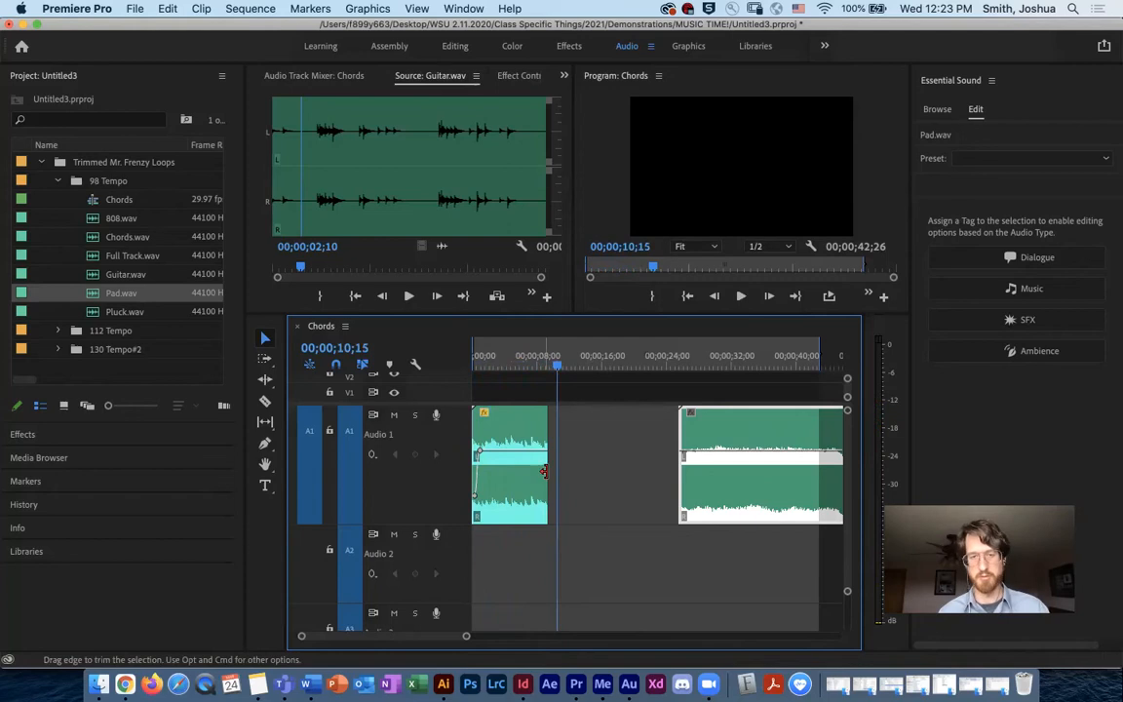
Restore Chords to its full length on Audio 1 and move the Pad clip onto Audio 2, starting at about 16 seconds.
drag(537, 476, 622, 562)
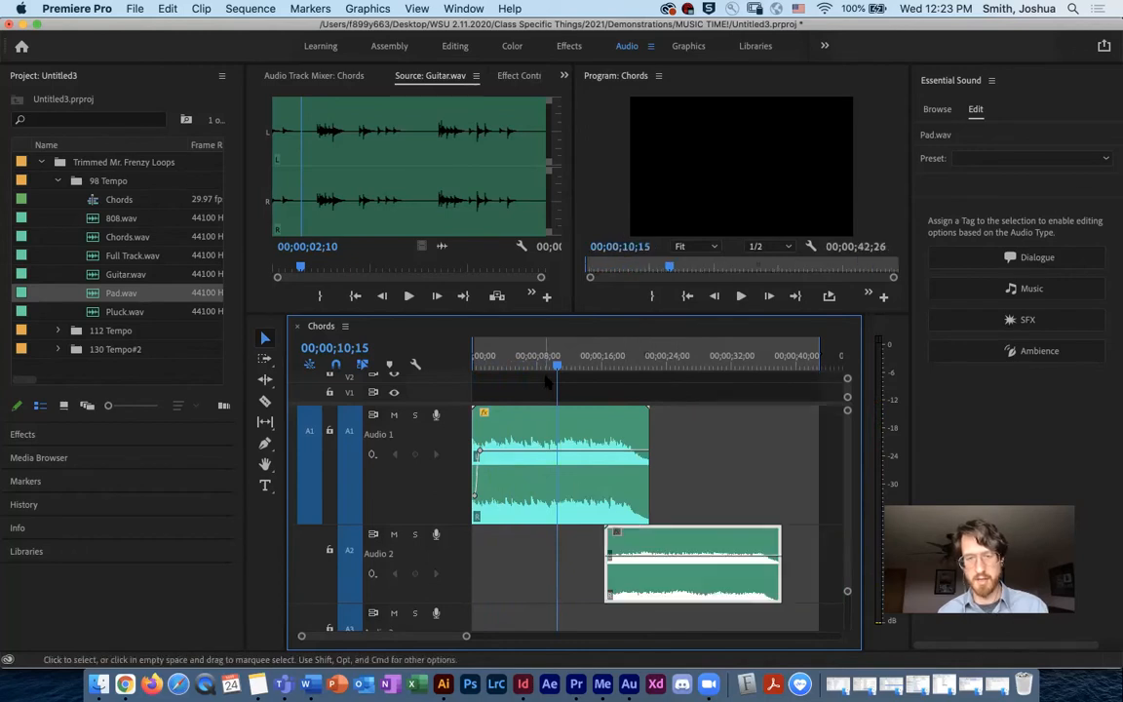
click(541, 369)
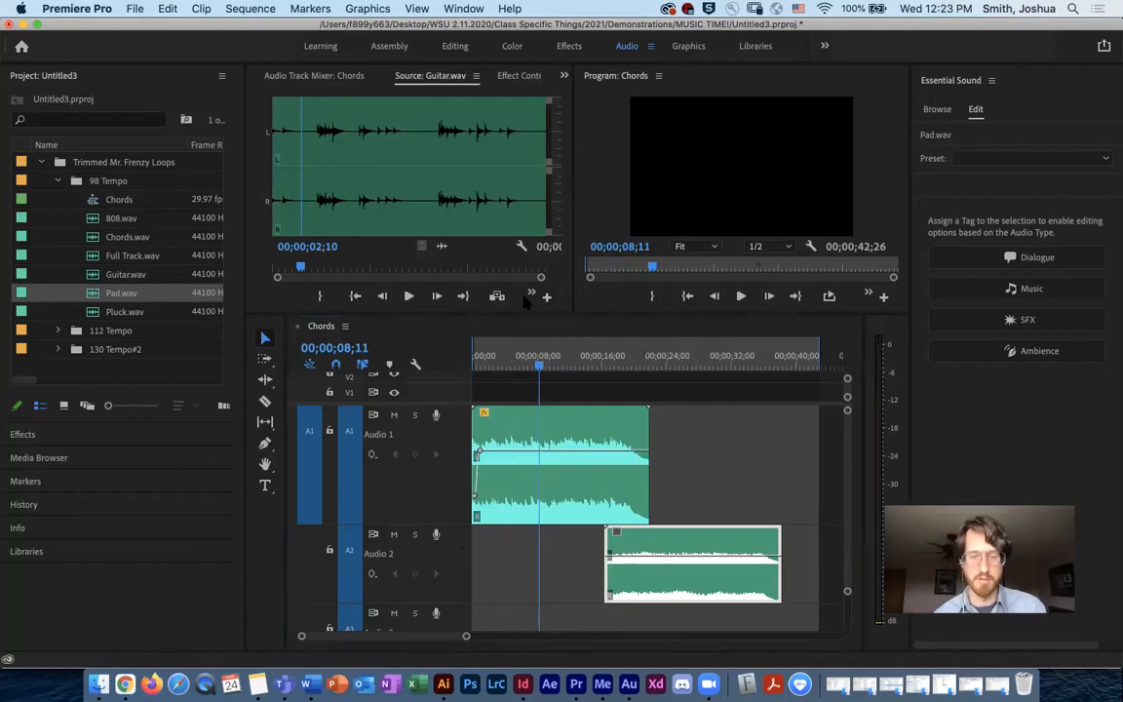
click(464, 639)
drag(464, 638, 426, 636)
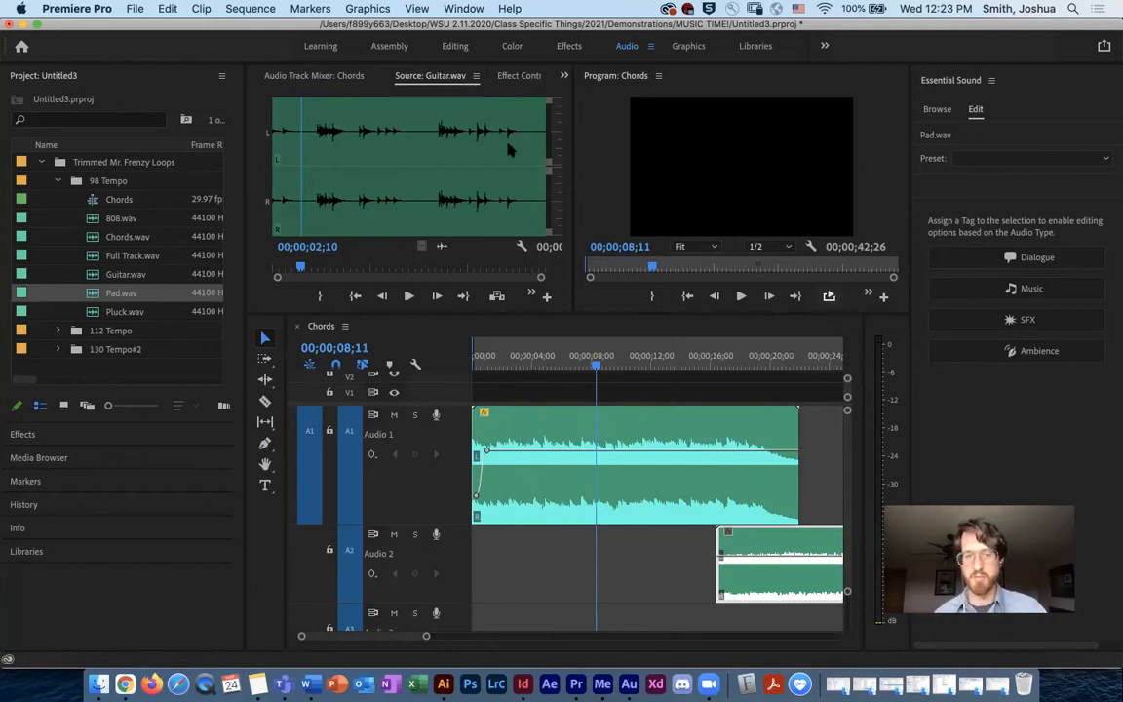
Play the opening of Chords from the sequence start and park the playhead at 00;00;02;20.
drag(596, 367, 413, 368)
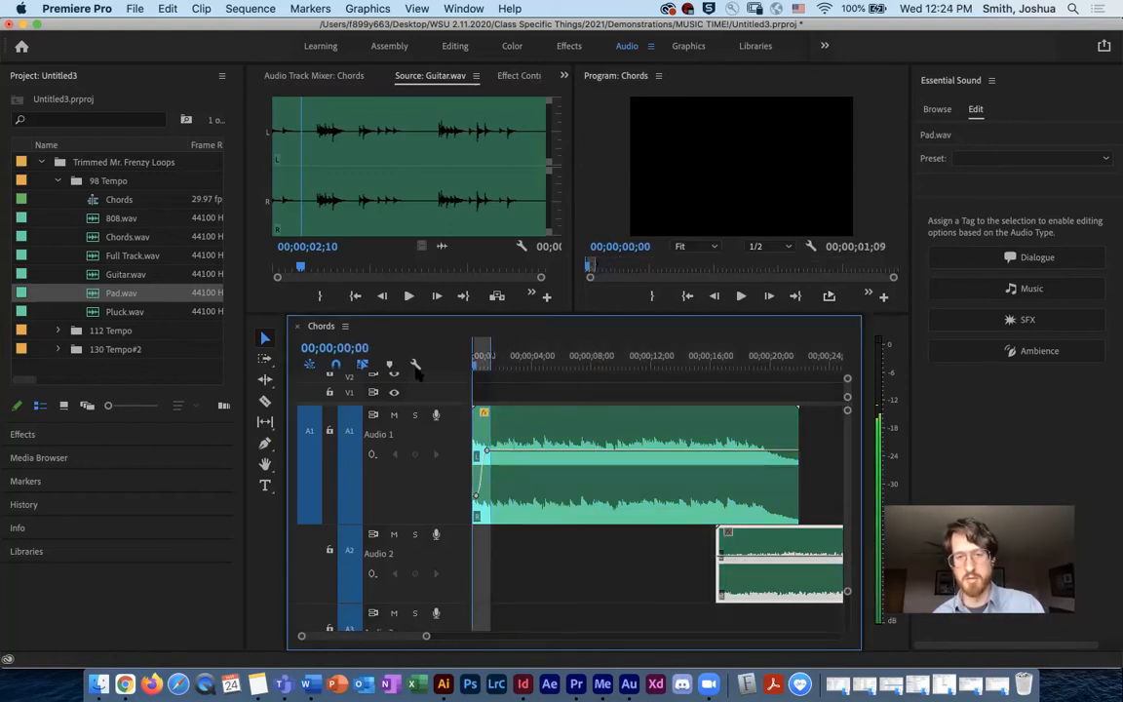
key(space)
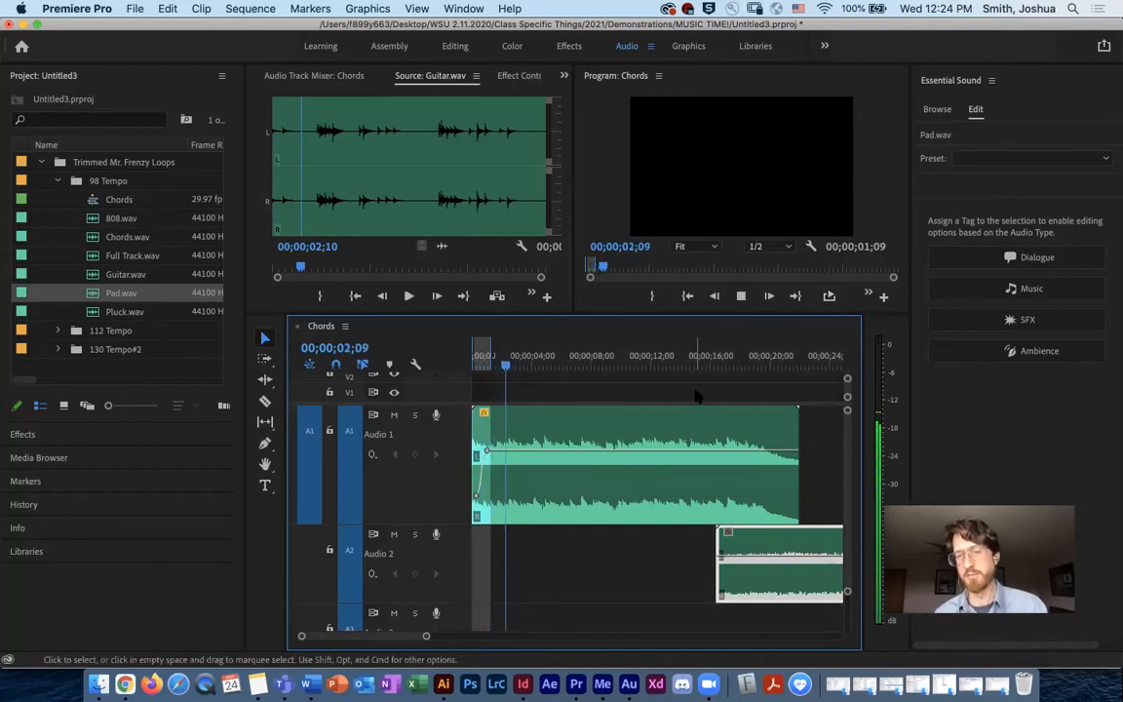
key(space)
drag(518, 366, 511, 367)
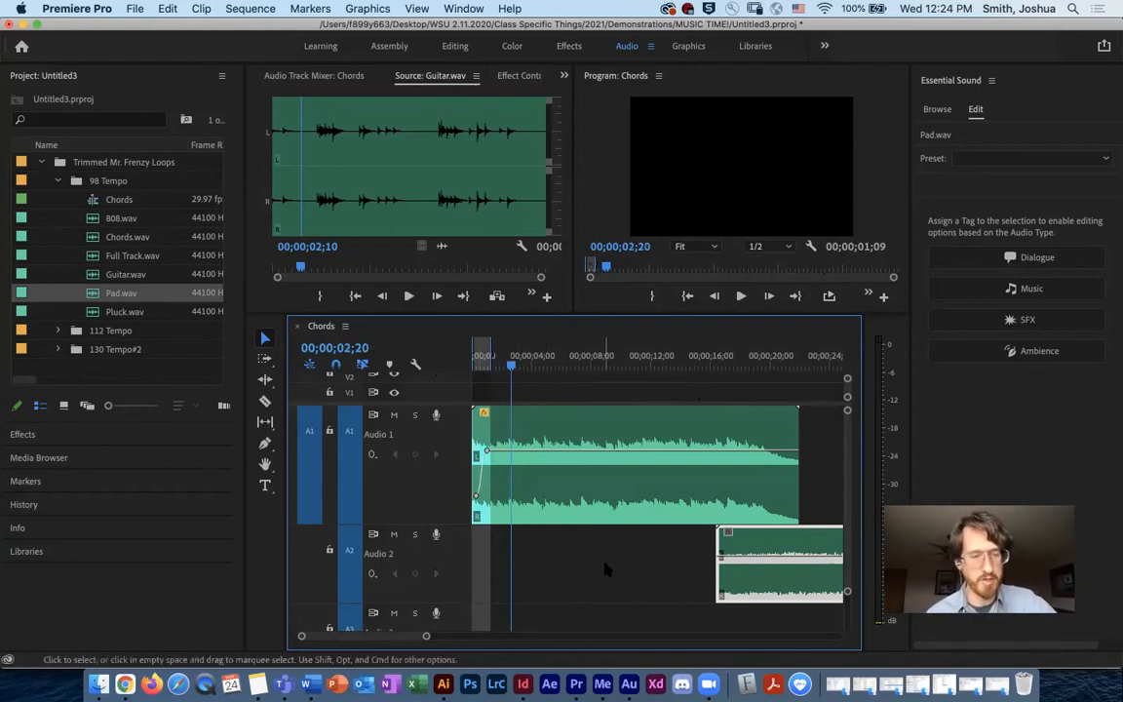
Maximize the timeline to fill the workspace, and switch track targeting for Audio 2 and Audio 3 off and back on.
key(grave)
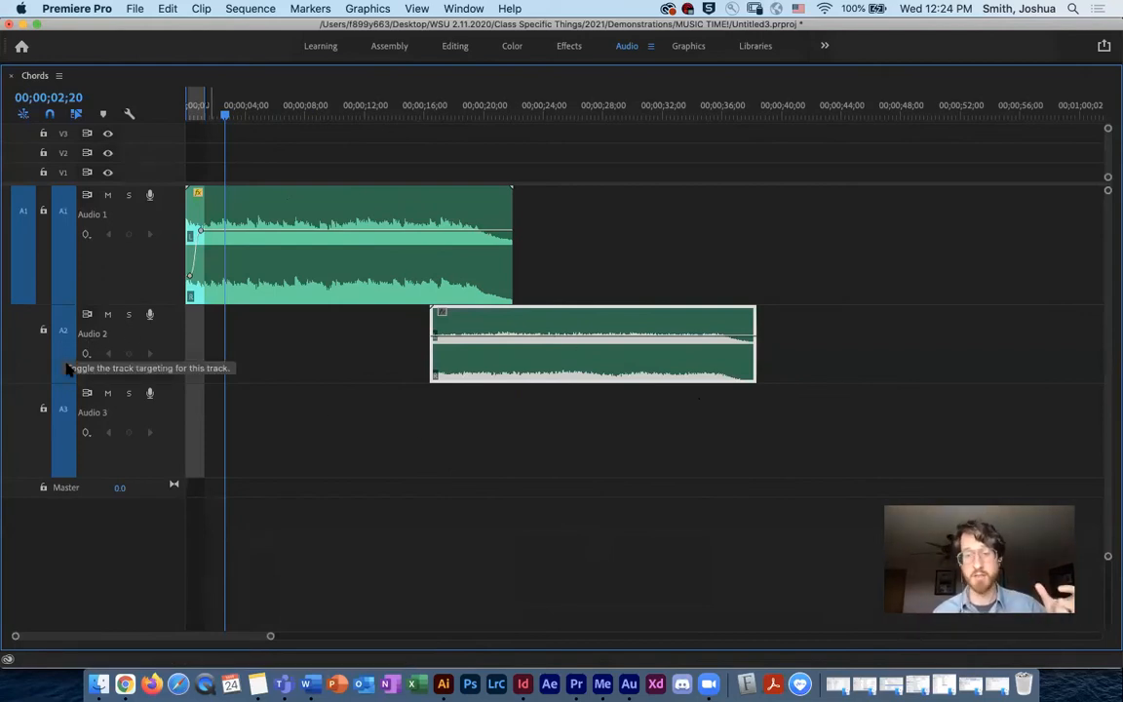
click(61, 409)
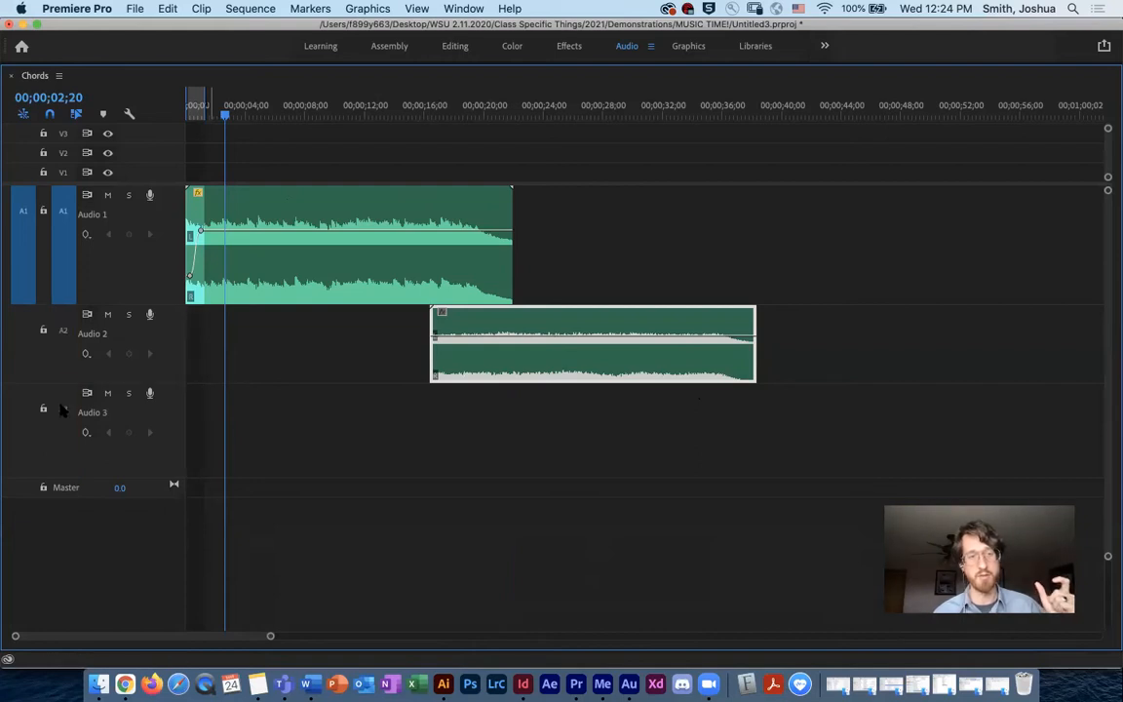
click(61, 331)
click(61, 409)
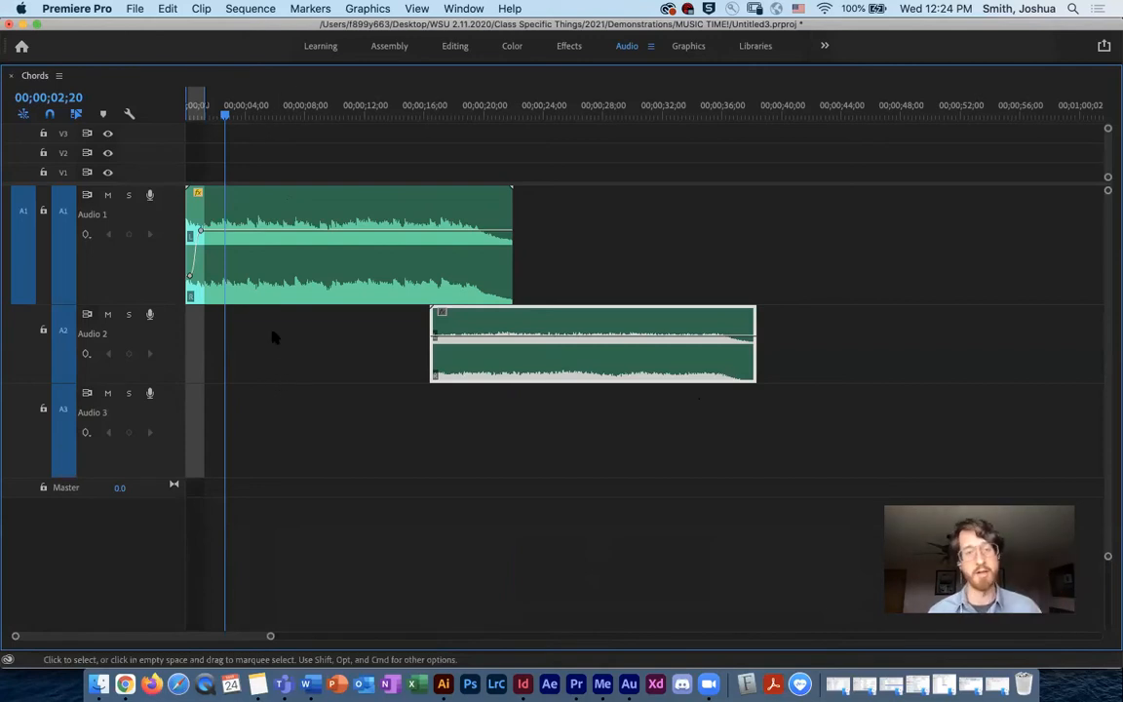
Move the Pad clip on Audio 2 earlier to start at about 10 seconds, and play Chords up to 00;00;09;18.
drag(271, 637, 188, 636)
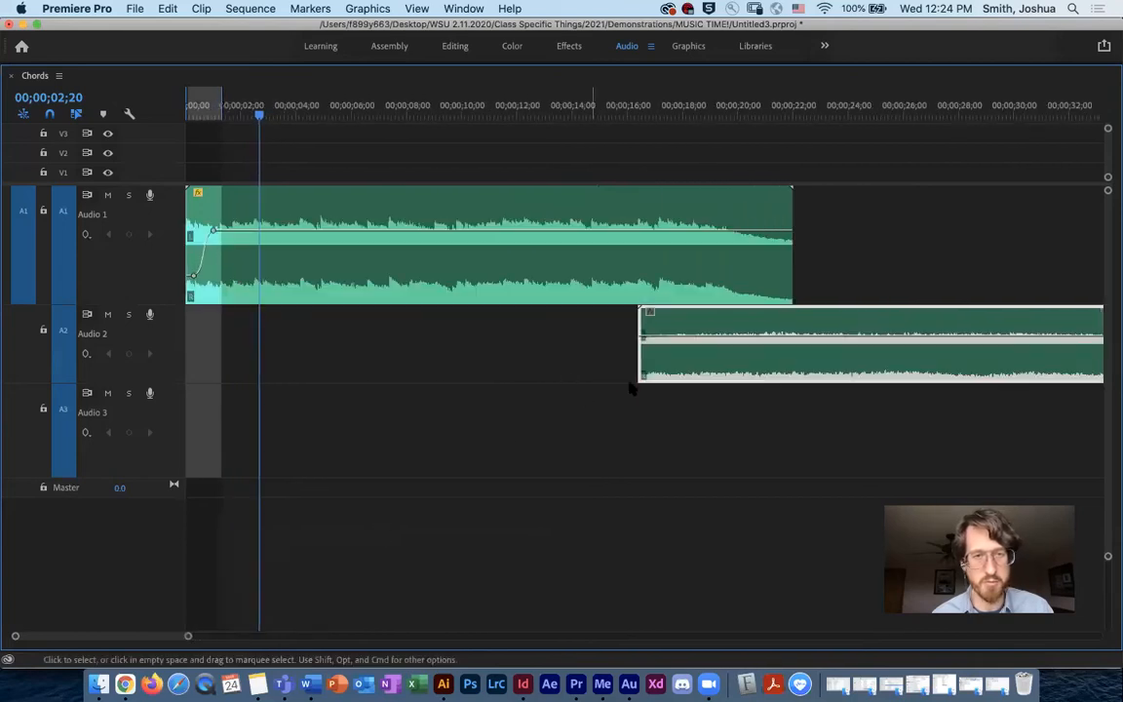
drag(672, 356, 521, 369)
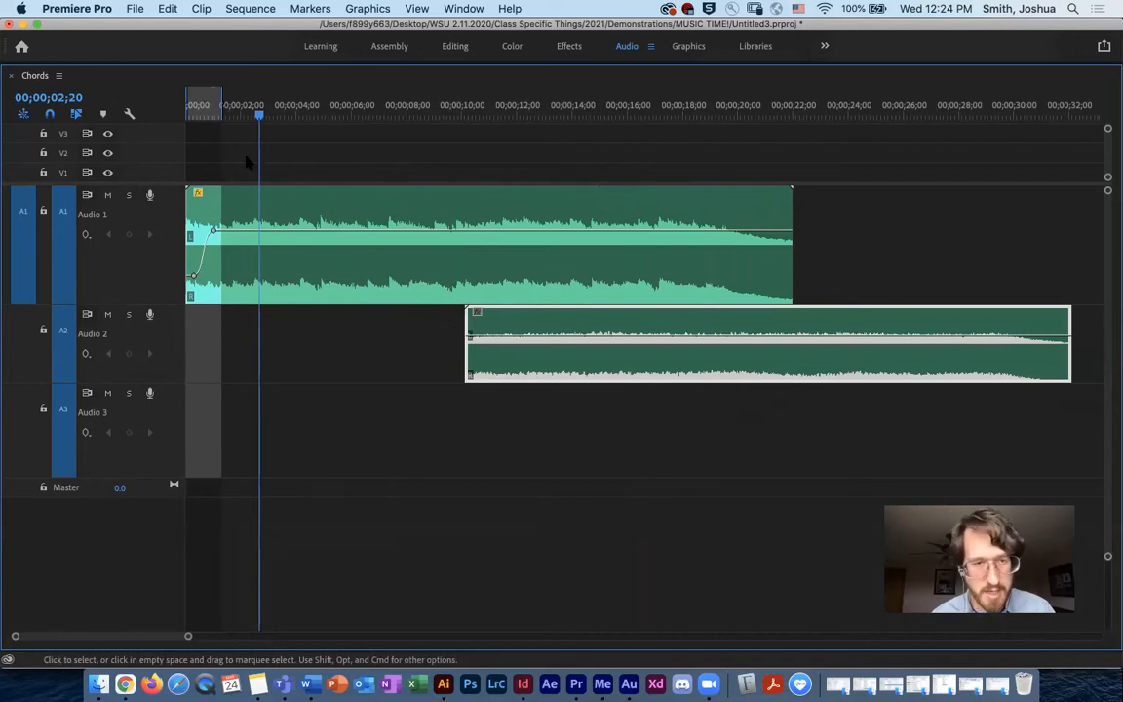
key(space)
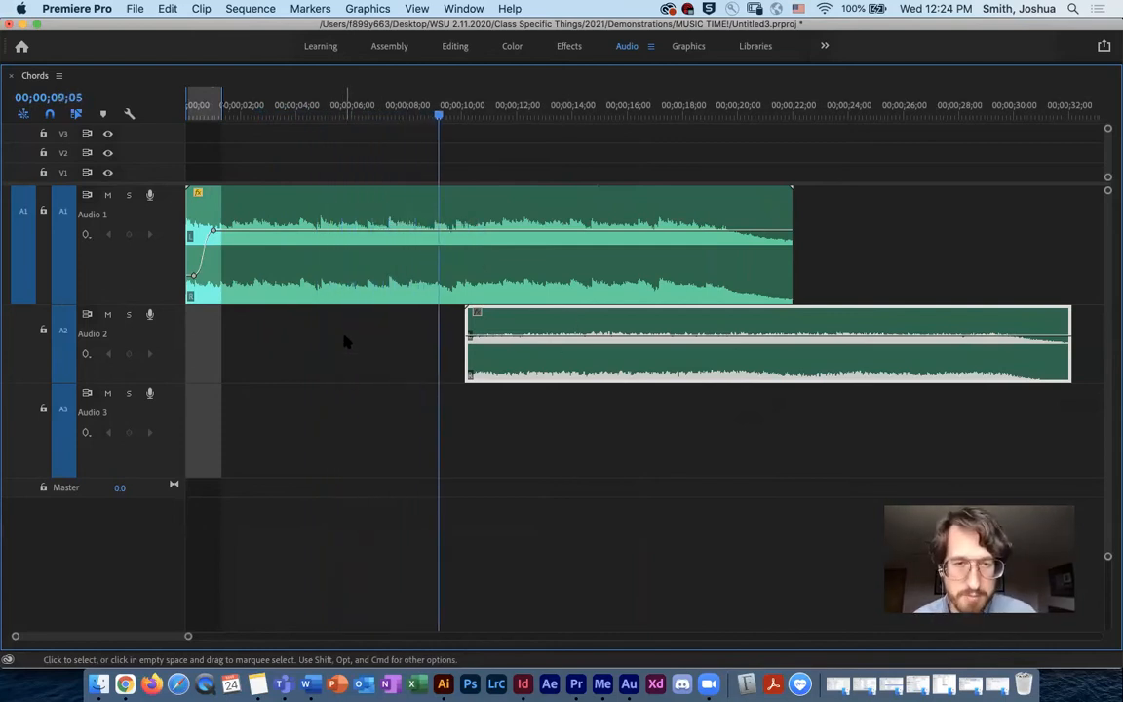
drag(456, 114, 451, 115)
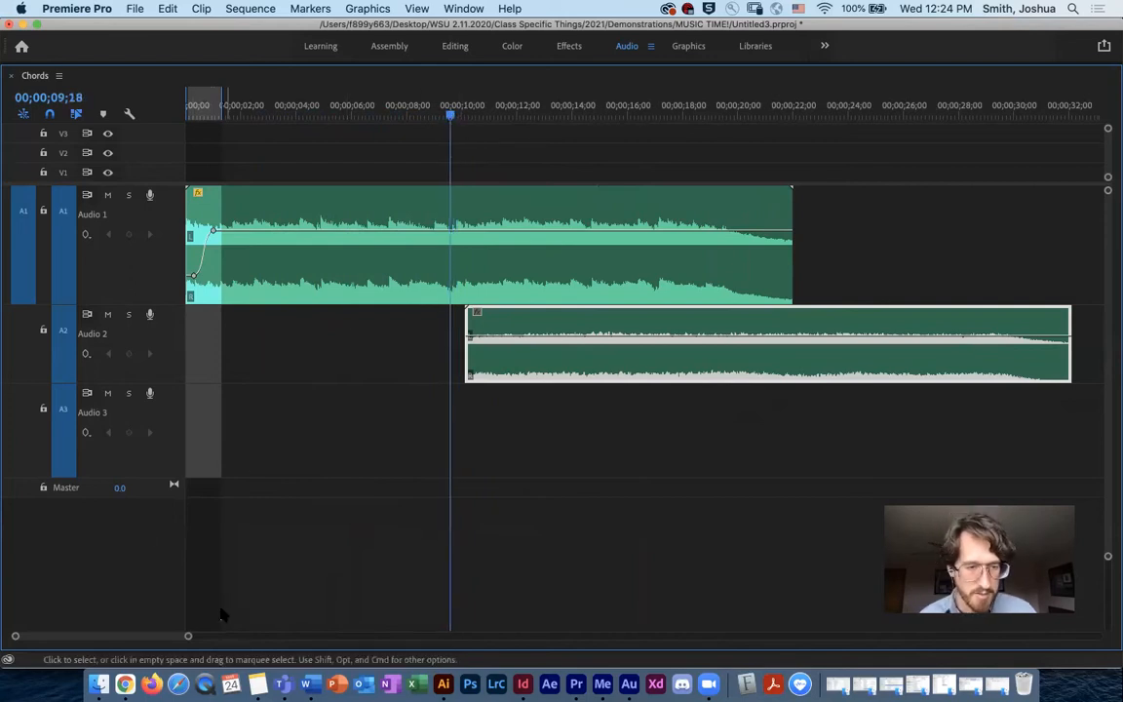
Place the playhead at 00;00;09;19 and align the start of the Pad clip on Audio 2 with it.
drag(188, 635, 130, 637)
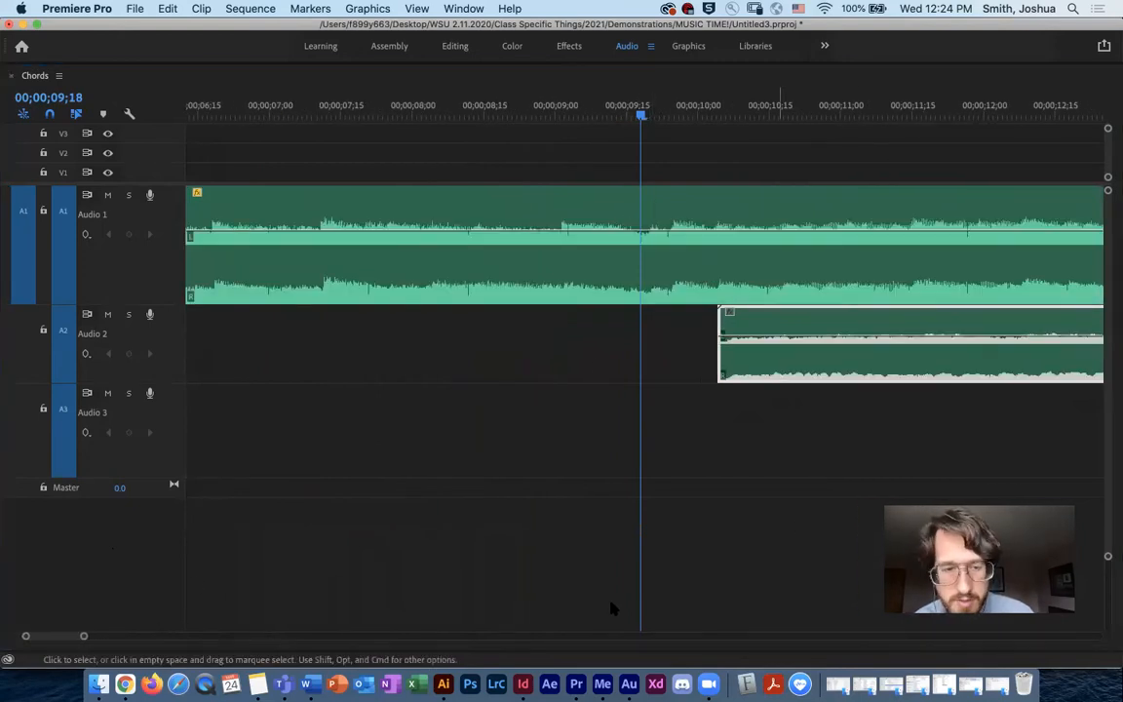
mouse_move(640, 115)
mouse_down()
mouse_move(657, 115)
mouse_move(645, 115)
mouse_up()
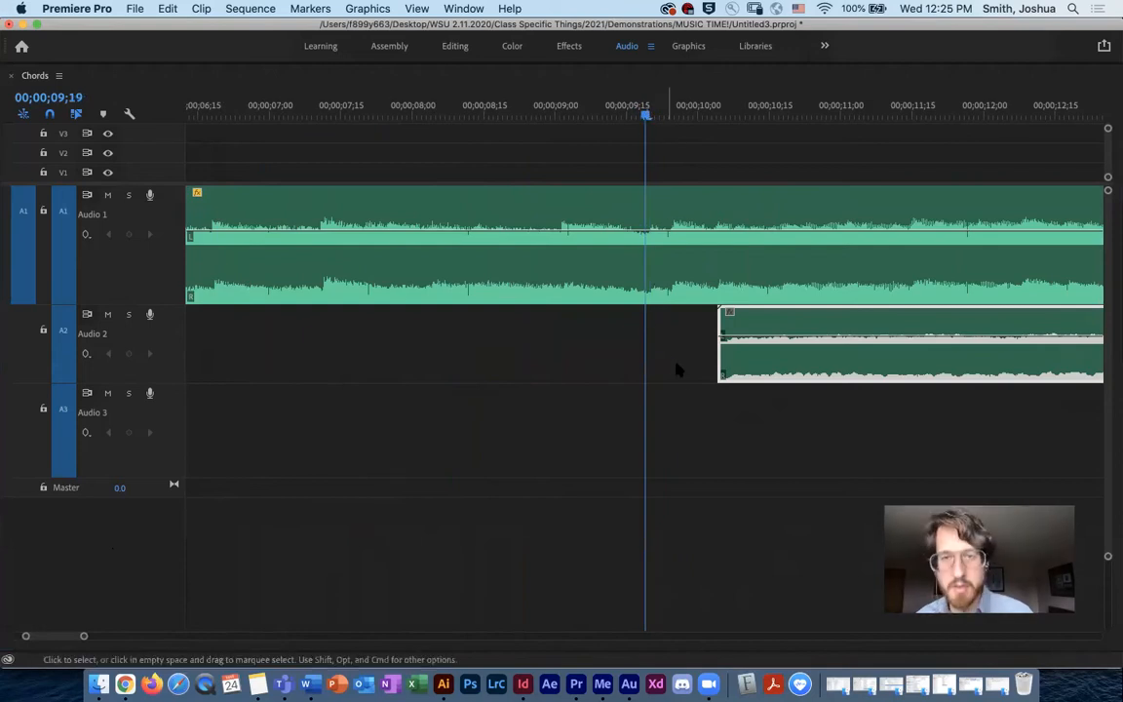
drag(770, 331, 710, 343)
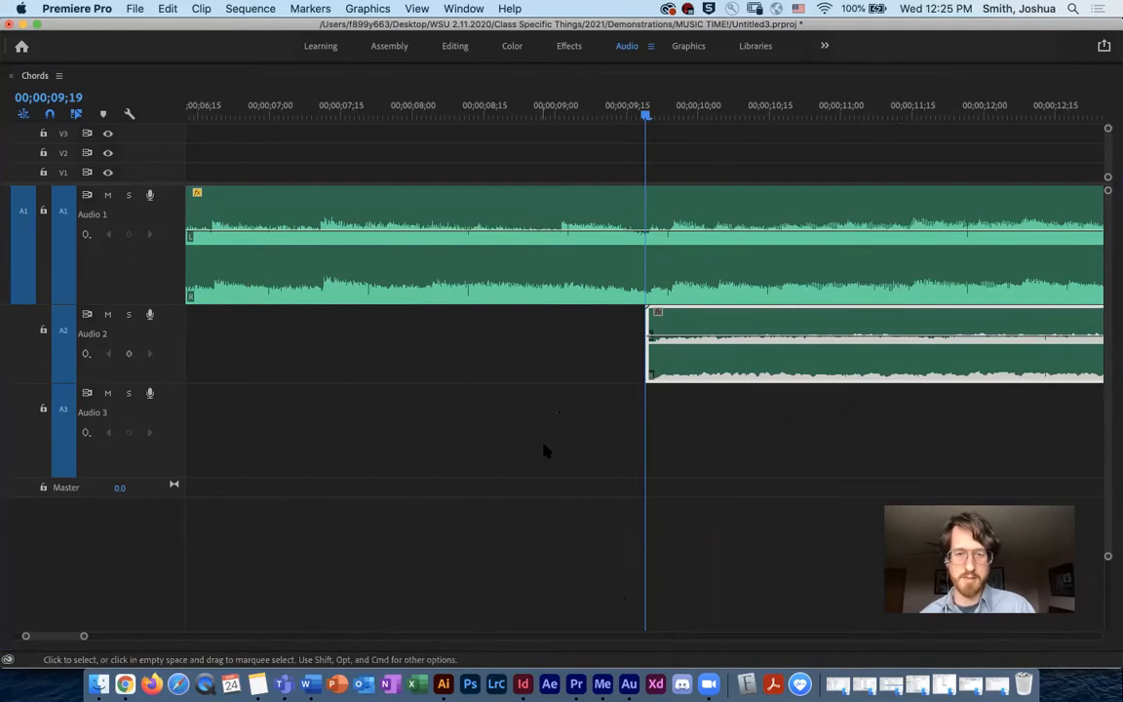
Play the layered Chords and Pad clips from near the start and park the playhead at Chords' end, 00;00;22;00.
drag(83, 635, 241, 635)
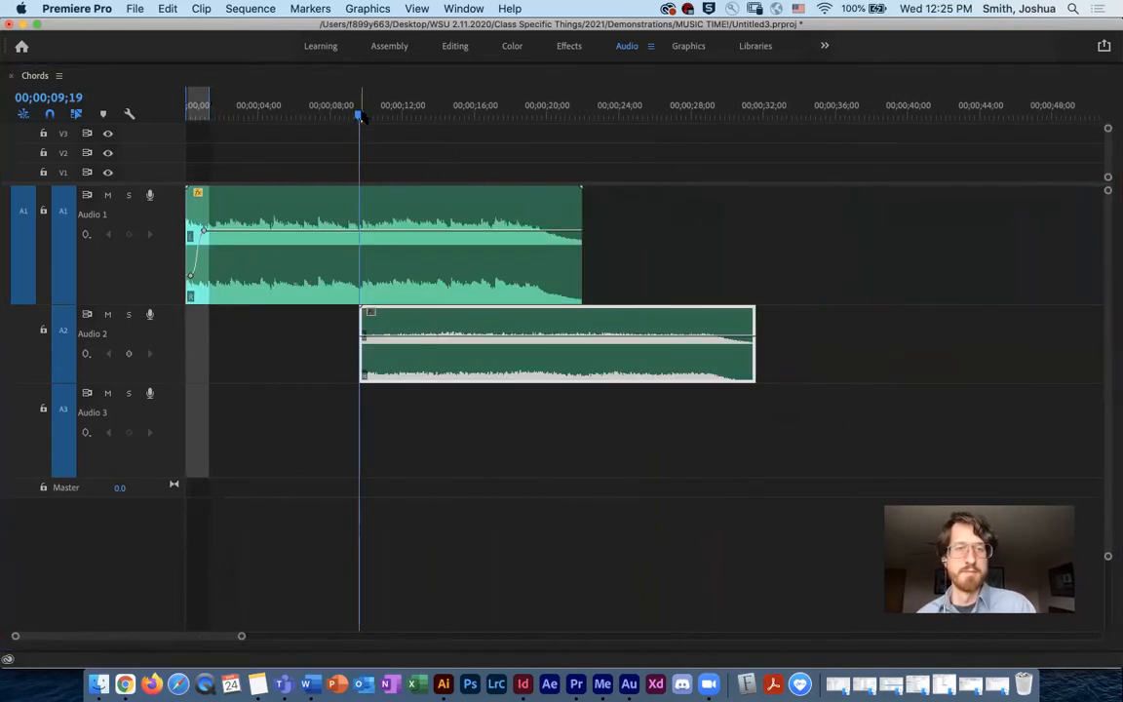
click(194, 115)
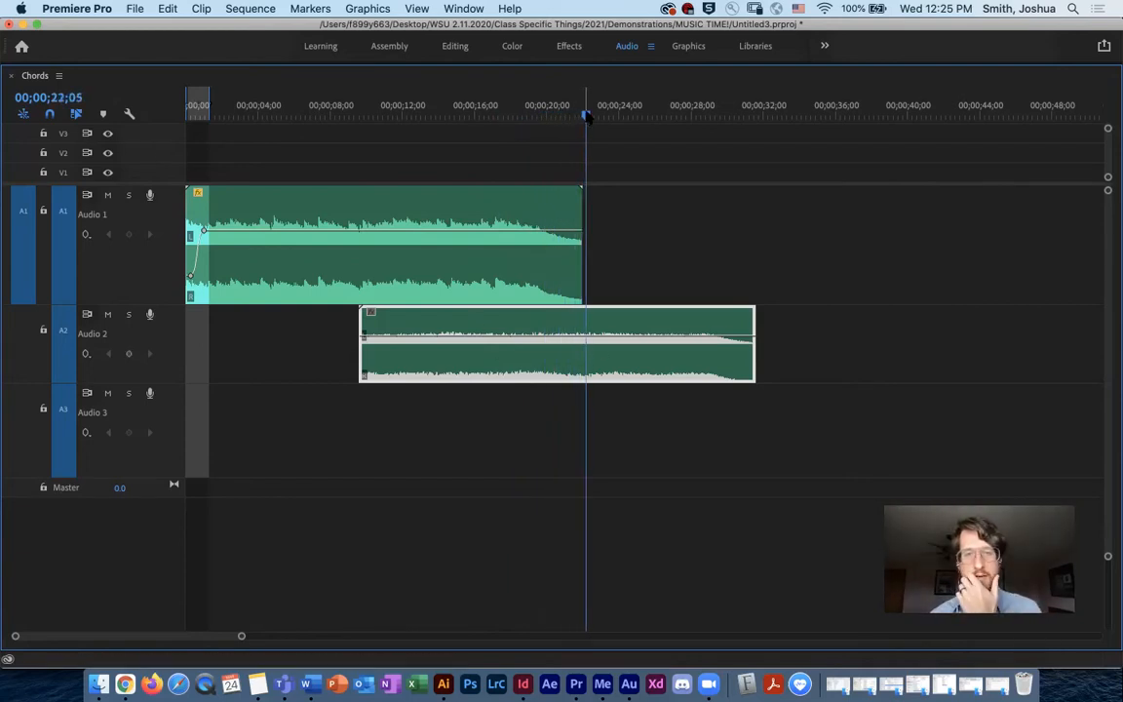
key(Left)
key(Left)
key(Left)
key(Left)
key(Left)
key(Left)
key(Left)
key(Left)
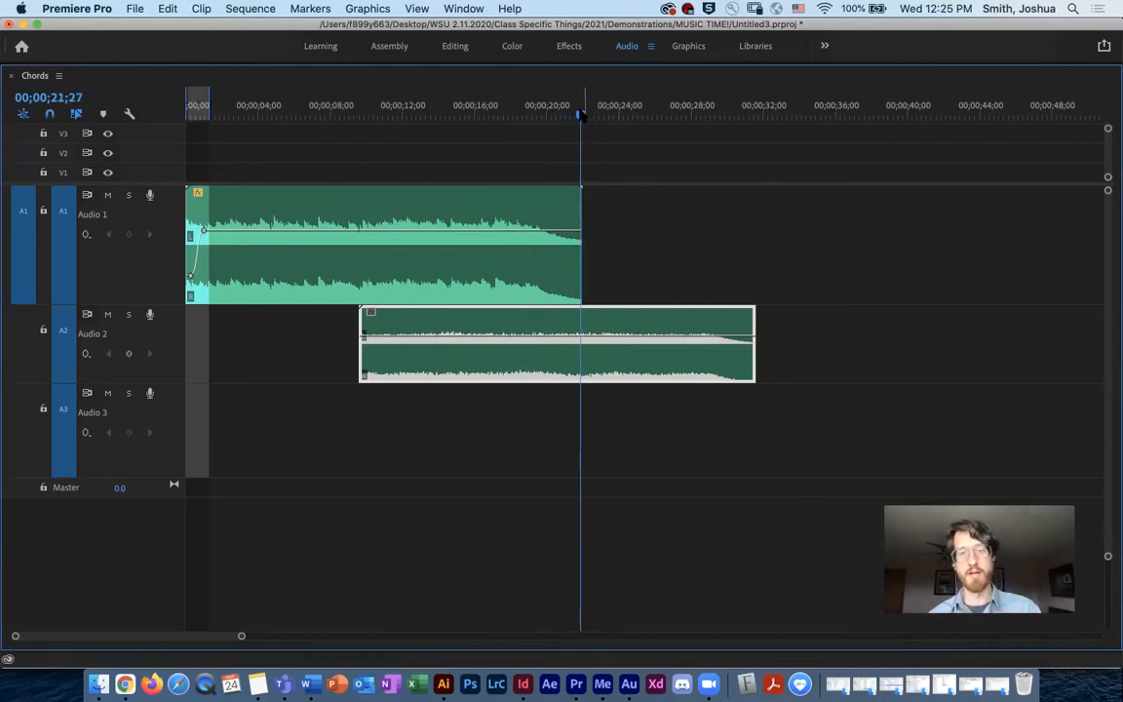
drag(581, 114, 582, 115)
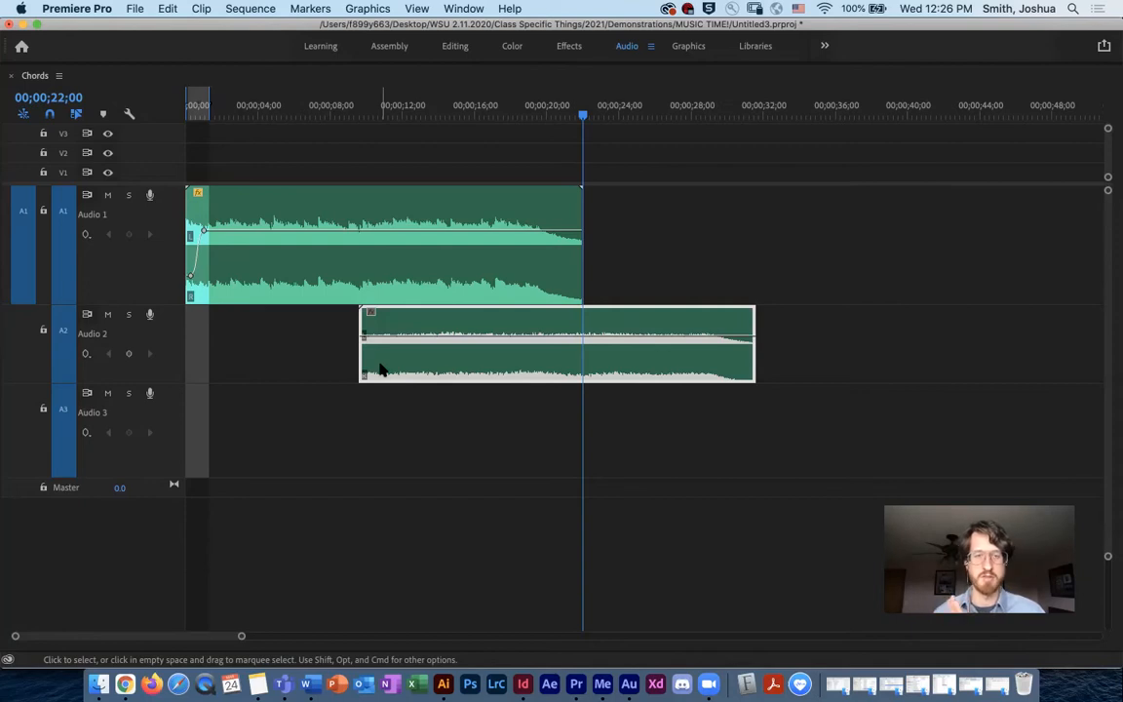
Examine the Pad clip's start against the Chords waveform at frame level, placing the playhead at 00;00;09;18.
drag(561, 117, 361, 146)
drag(241, 635, 54, 636)
click(585, 117)
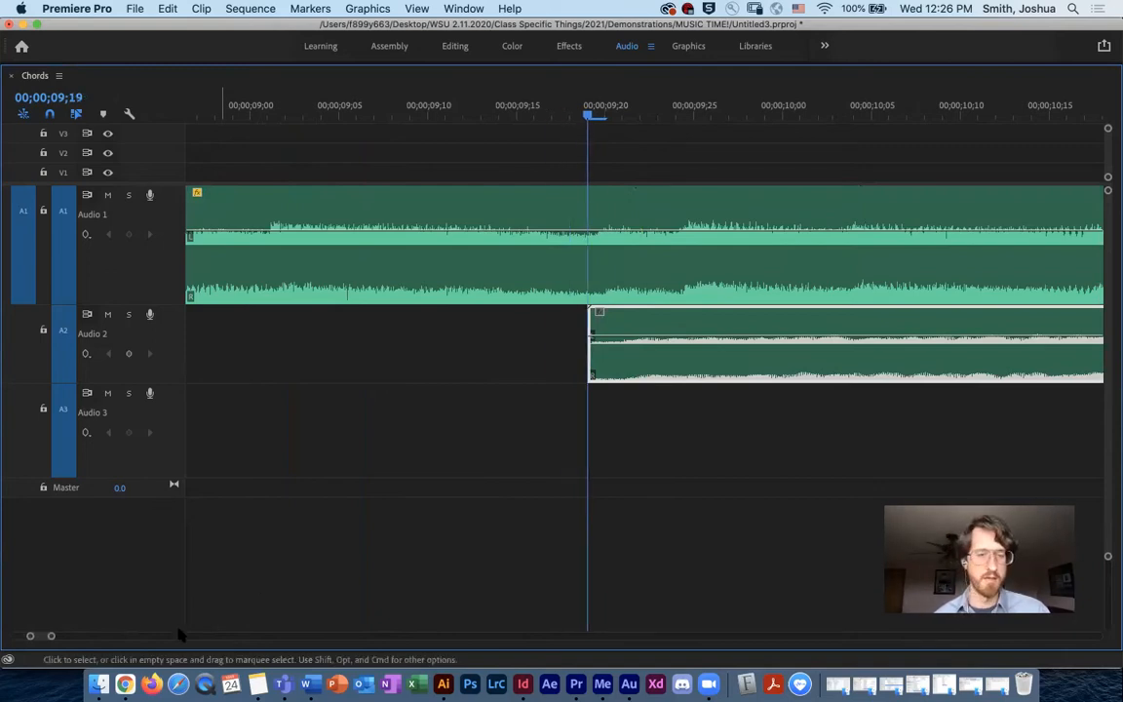
drag(51, 635, 113, 629)
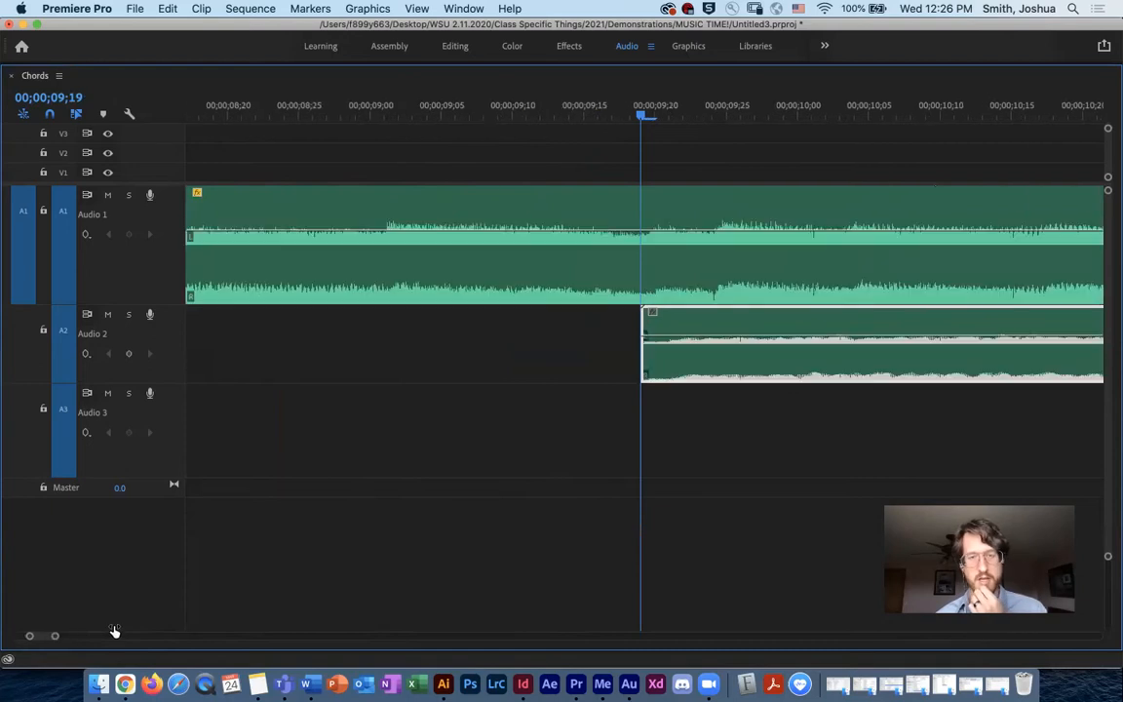
click(633, 120)
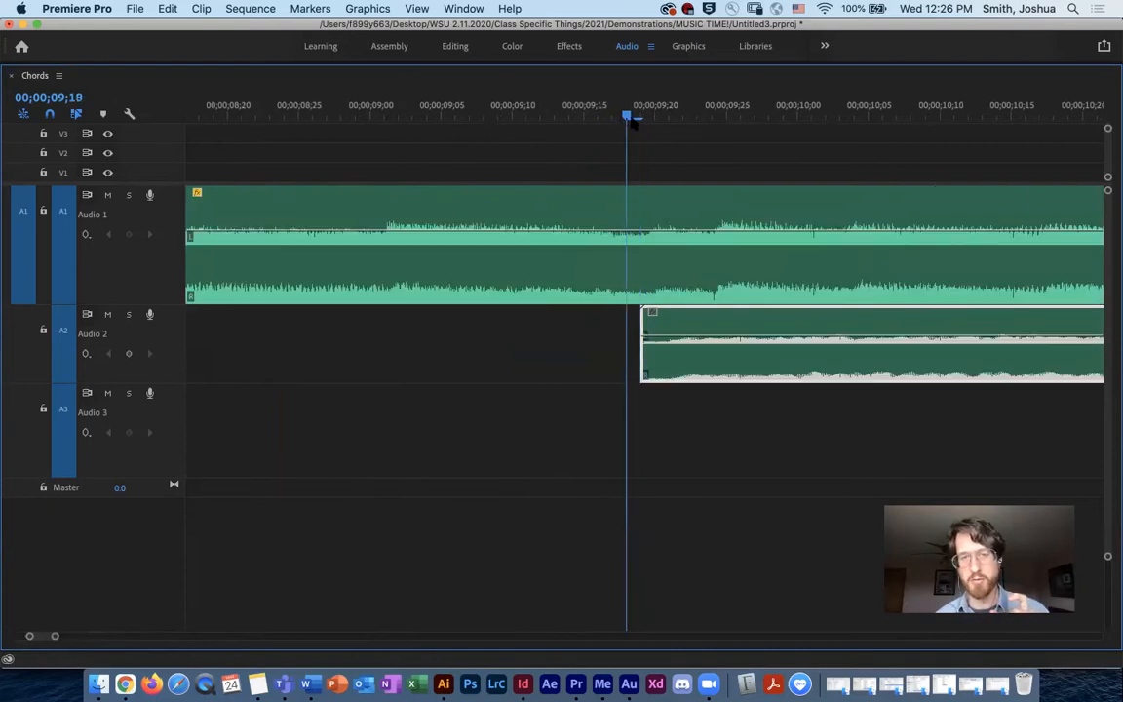
Place the playhead at the Pad clip's start, 00;00;09;19, and compare it with the Chords waveform at frame level.
click(641, 120)
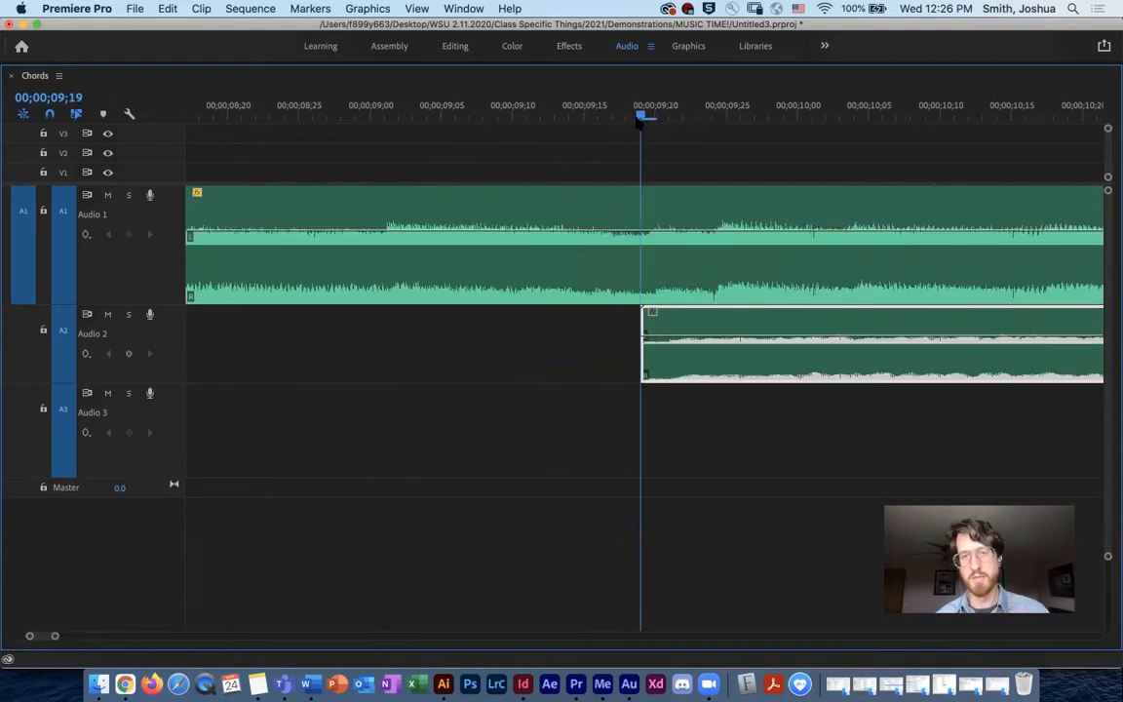
drag(54, 637, 47, 637)
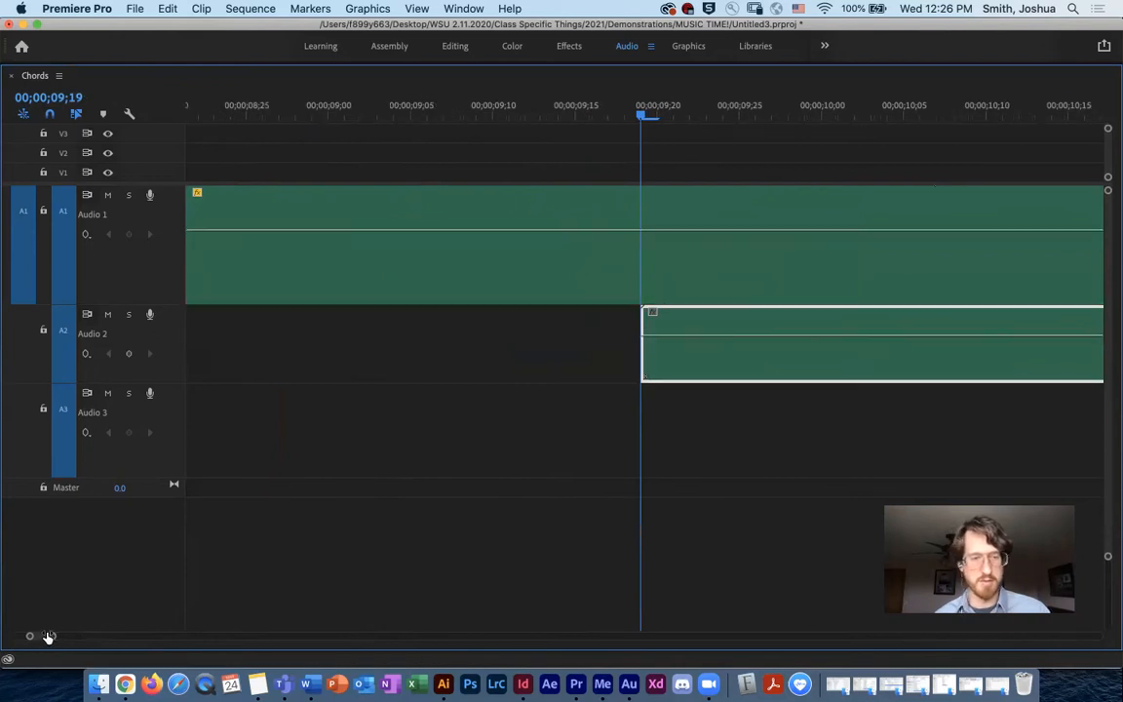
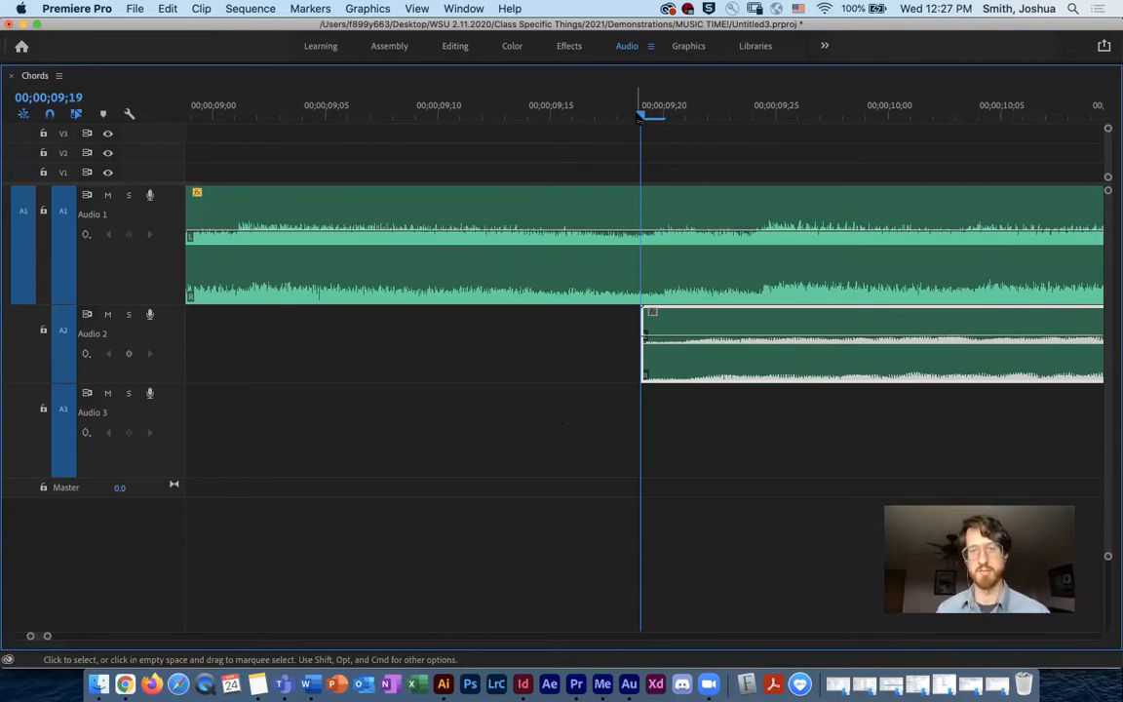
mouse_move(640, 115)
mouse_down()
mouse_move(556, 118)
mouse_move(662, 118)
mouse_move(642, 118)
mouse_up()
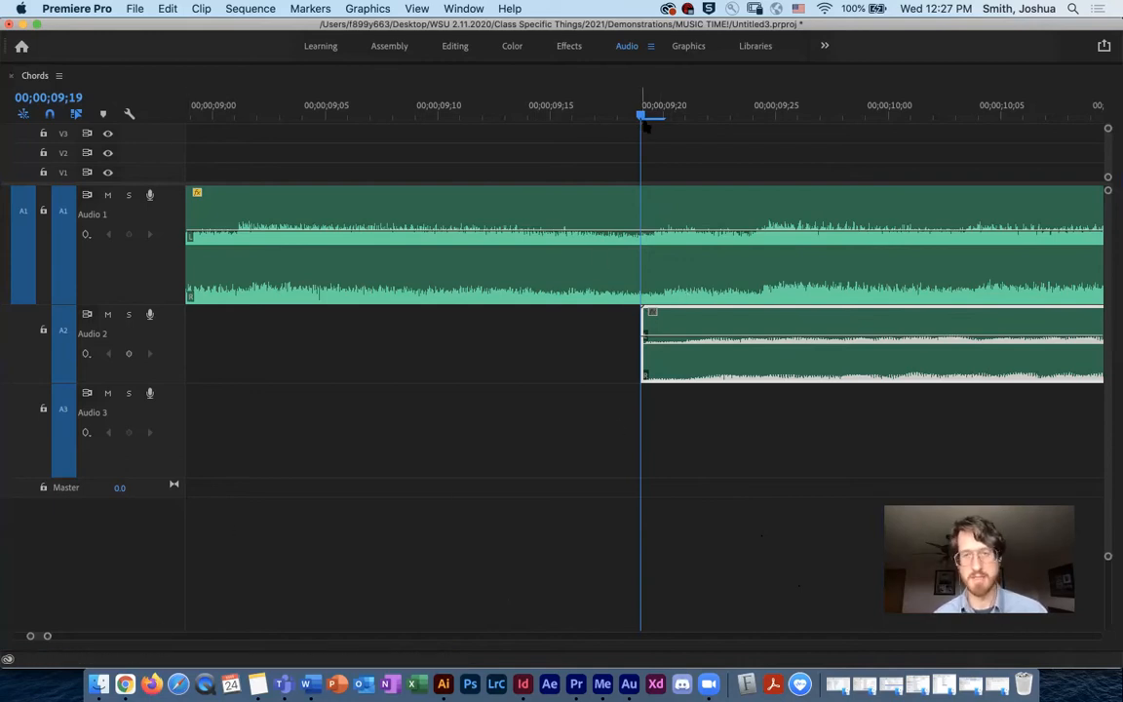
drag(47, 641, 296, 636)
click(312, 115)
drag(312, 115, 308, 117)
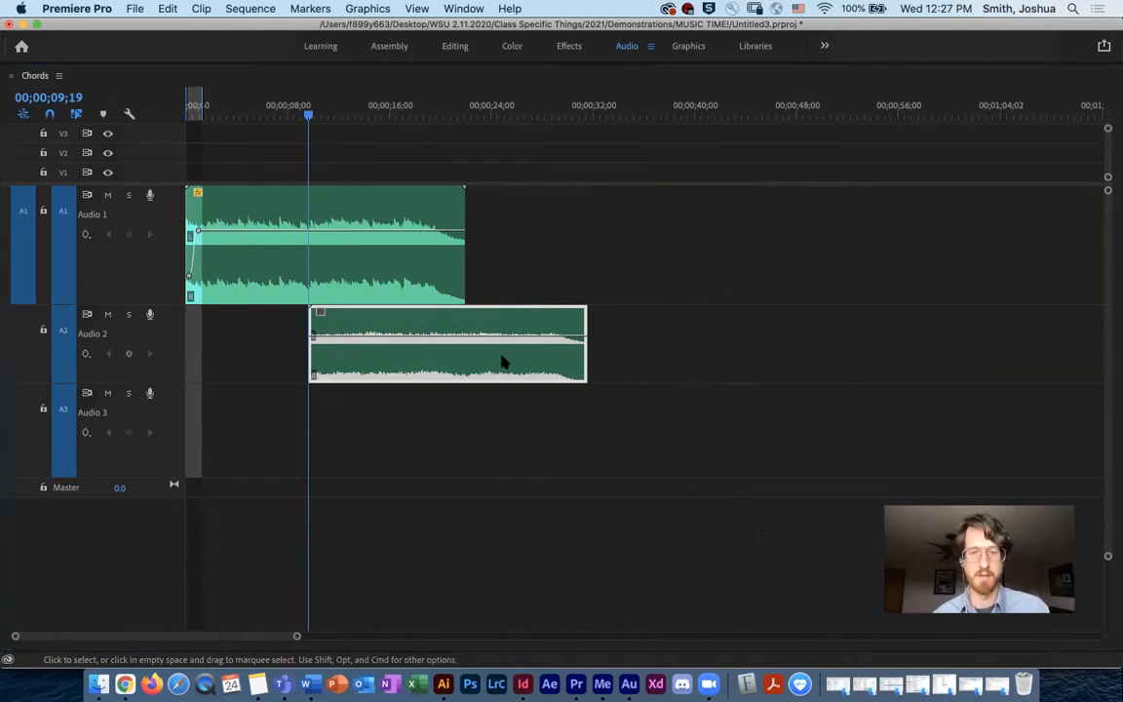
drag(308, 114, 308, 115)
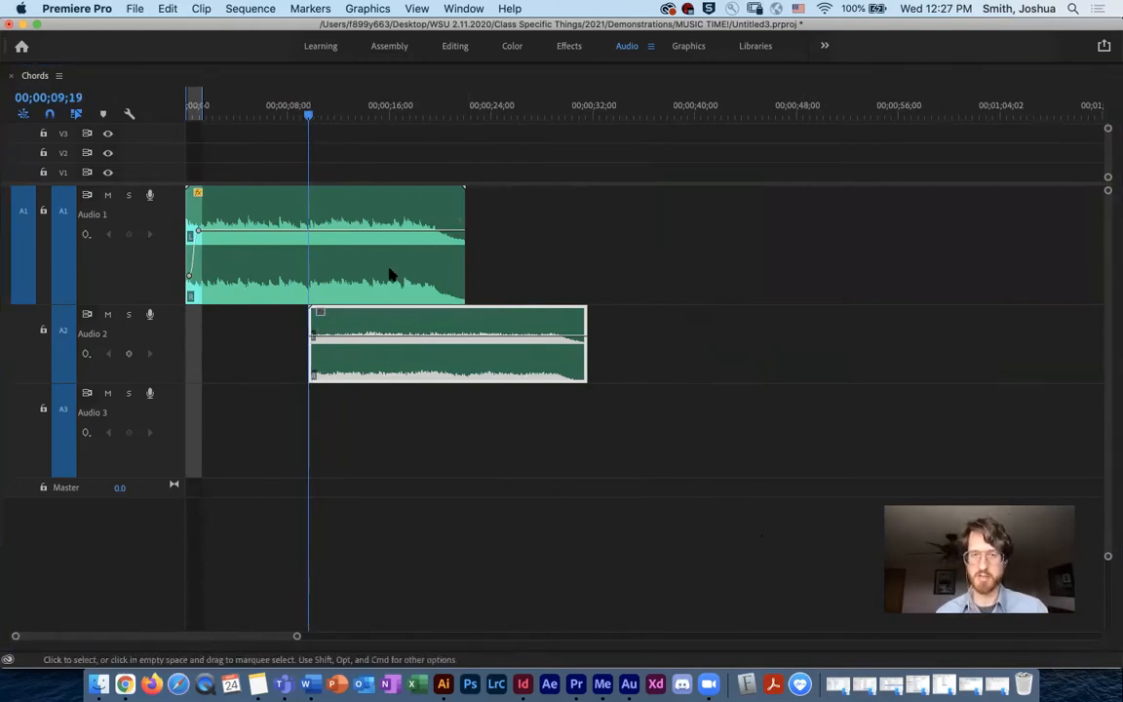
Shift the playhead to 00;00;09;15 and return it to the start of the Pad clip at 00;00;09;19.
drag(308, 114, 307, 115)
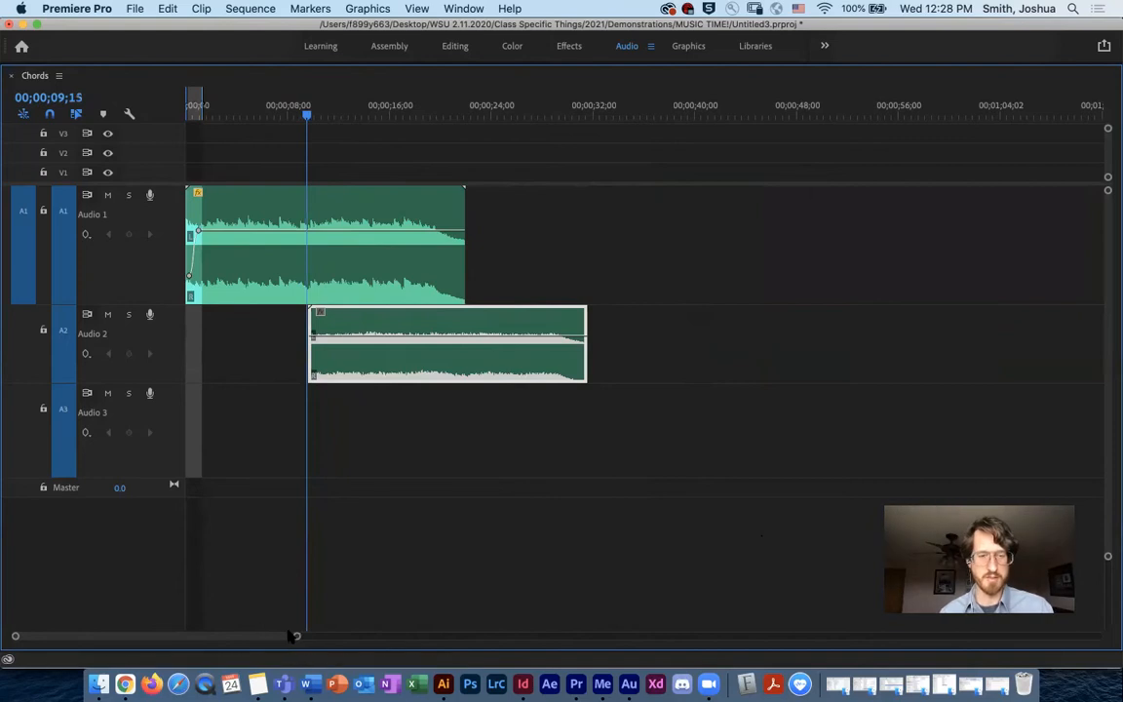
drag(258, 640, 122, 638)
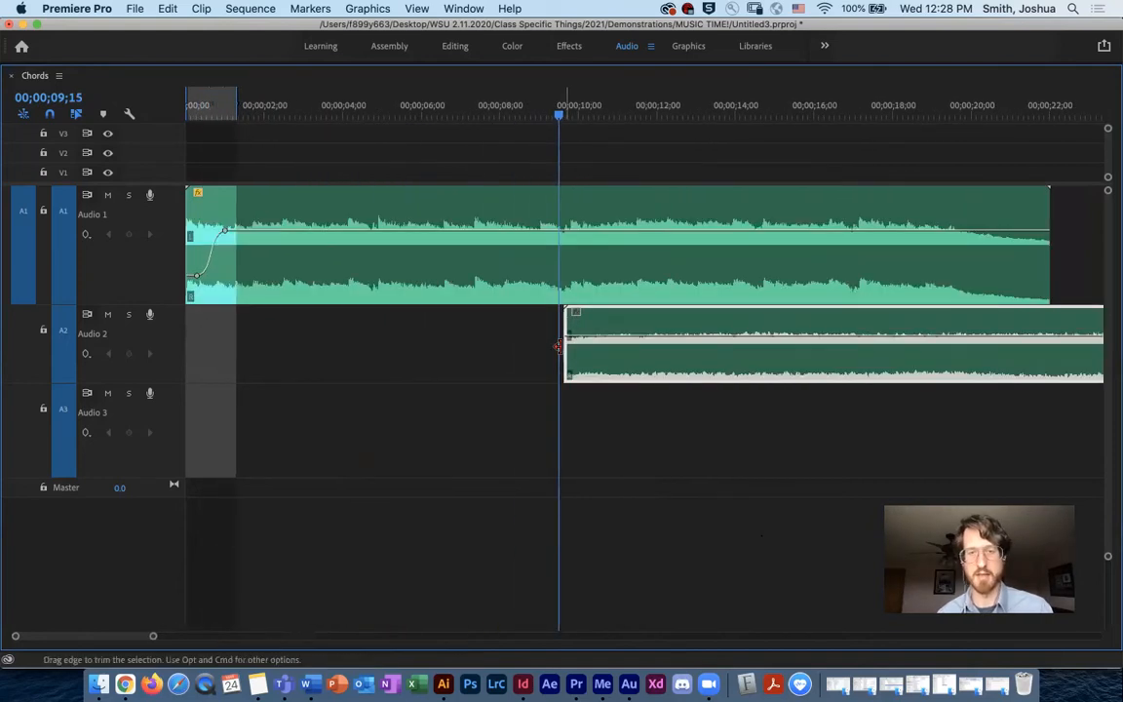
drag(558, 115, 563, 114)
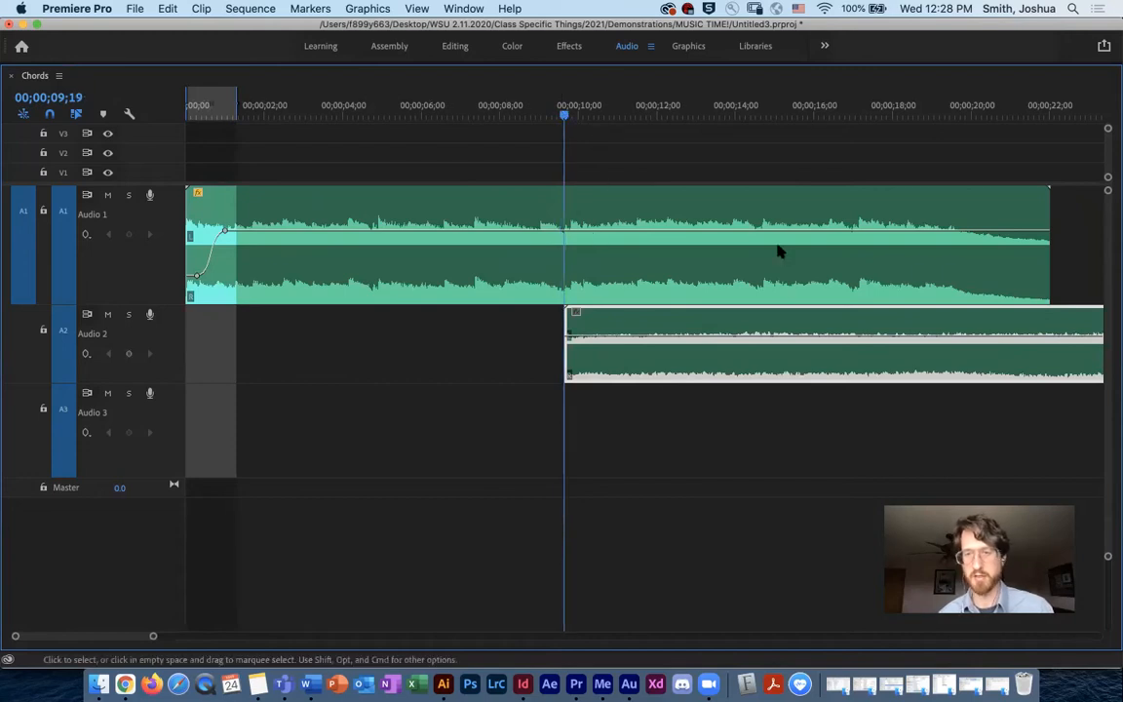
drag(152, 638, 90, 636)
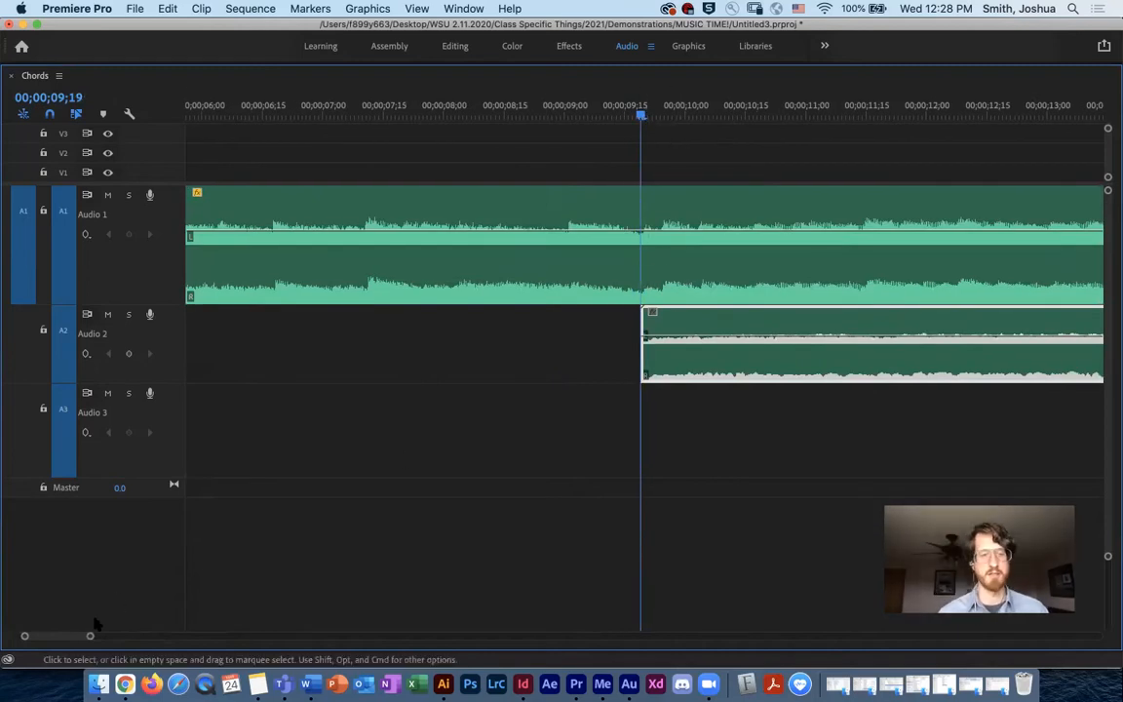
drag(90, 637, 293, 635)
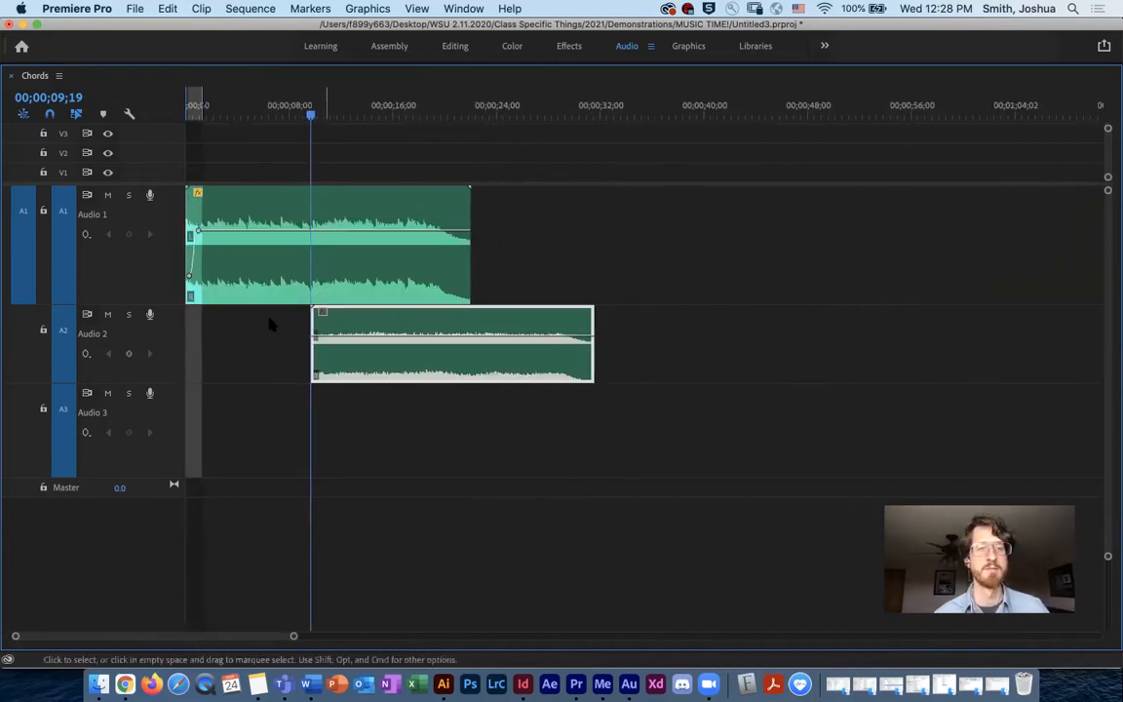
Try trimming the end of the Chords clip on Audio 1 back to the playhead, and undo the trimming.
click(284, 290)
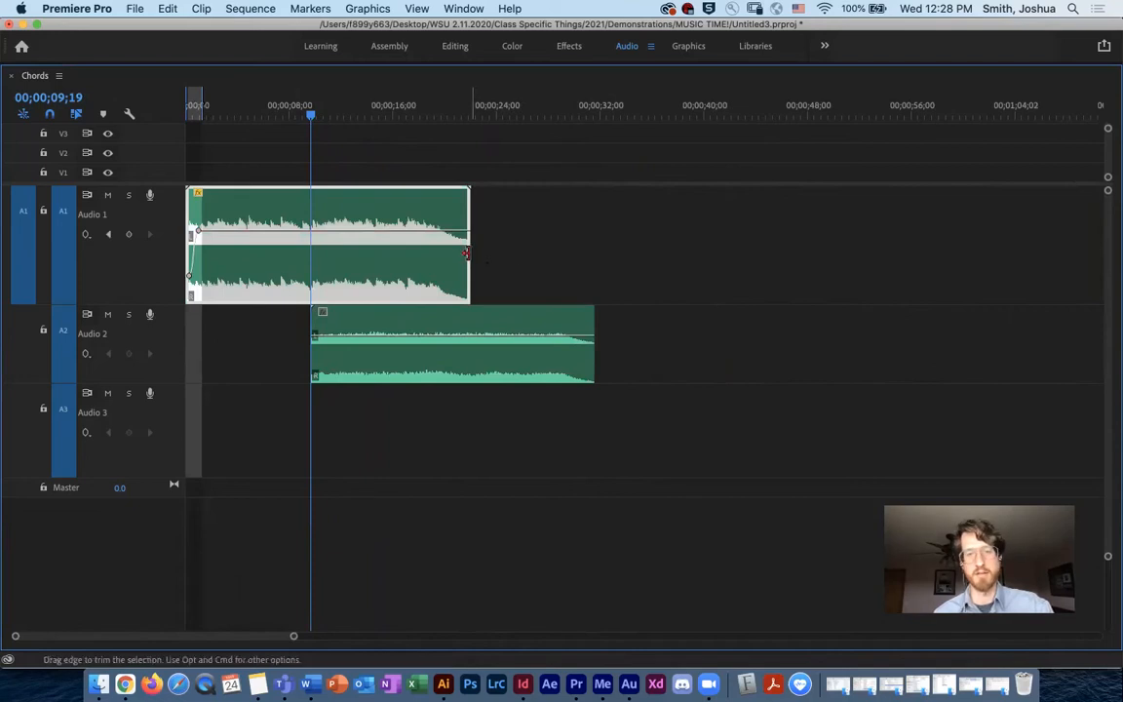
drag(468, 253, 310, 251)
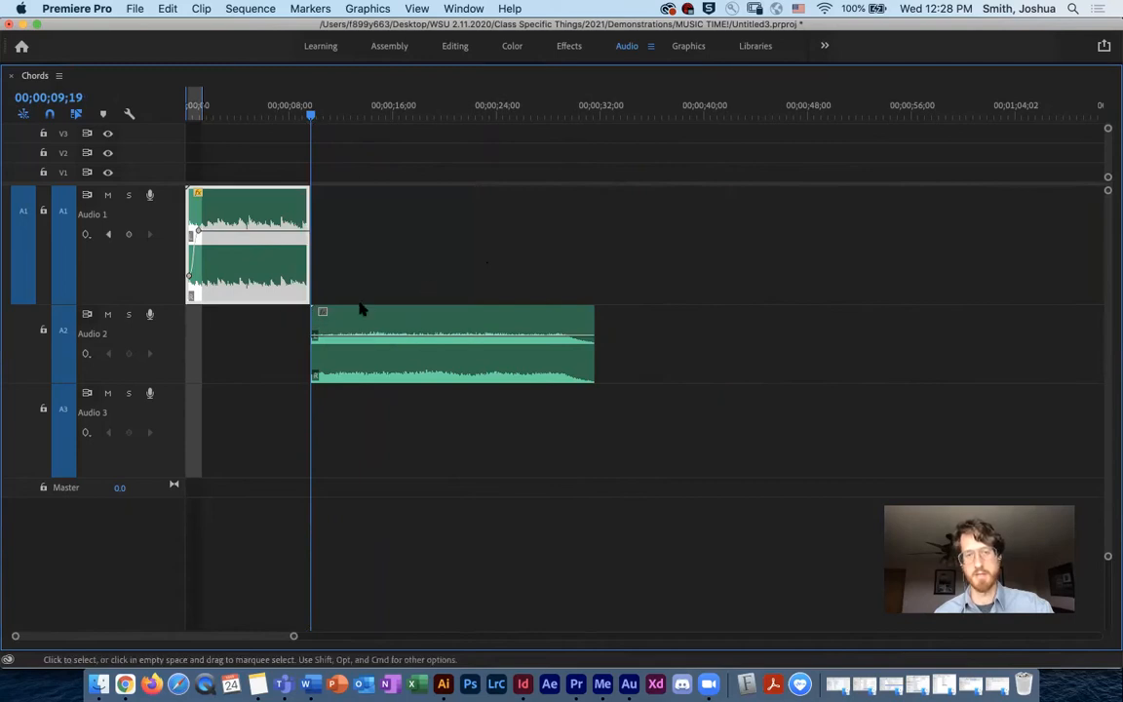
key(super+z)
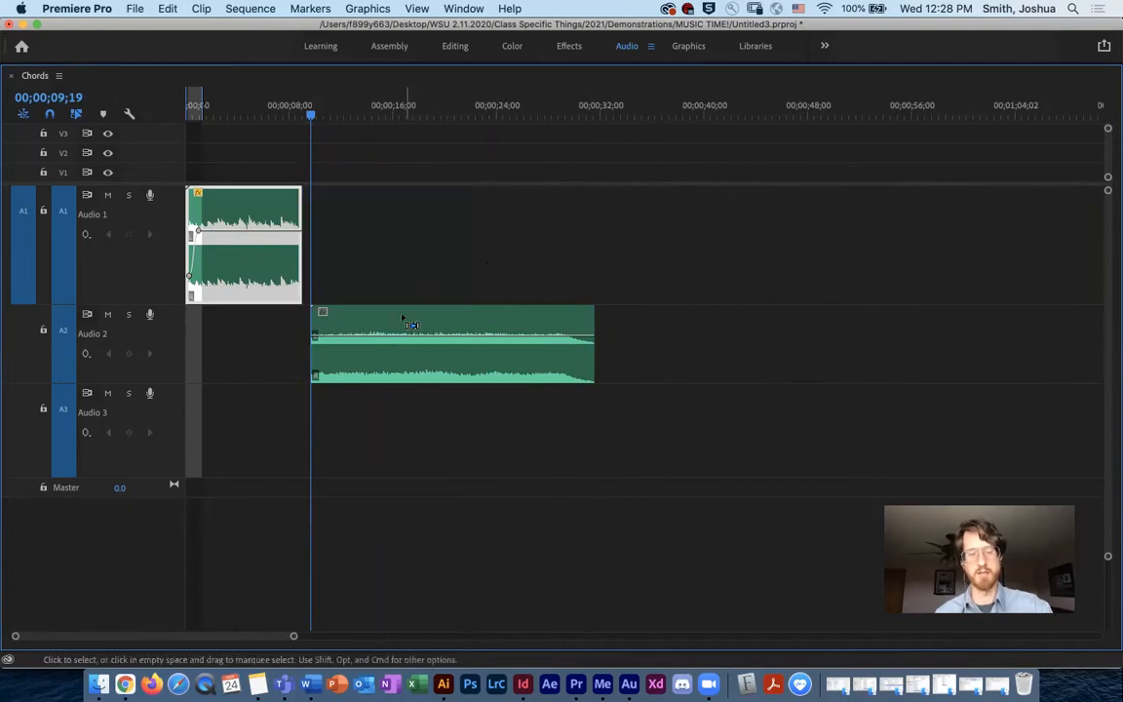
key(super+z)
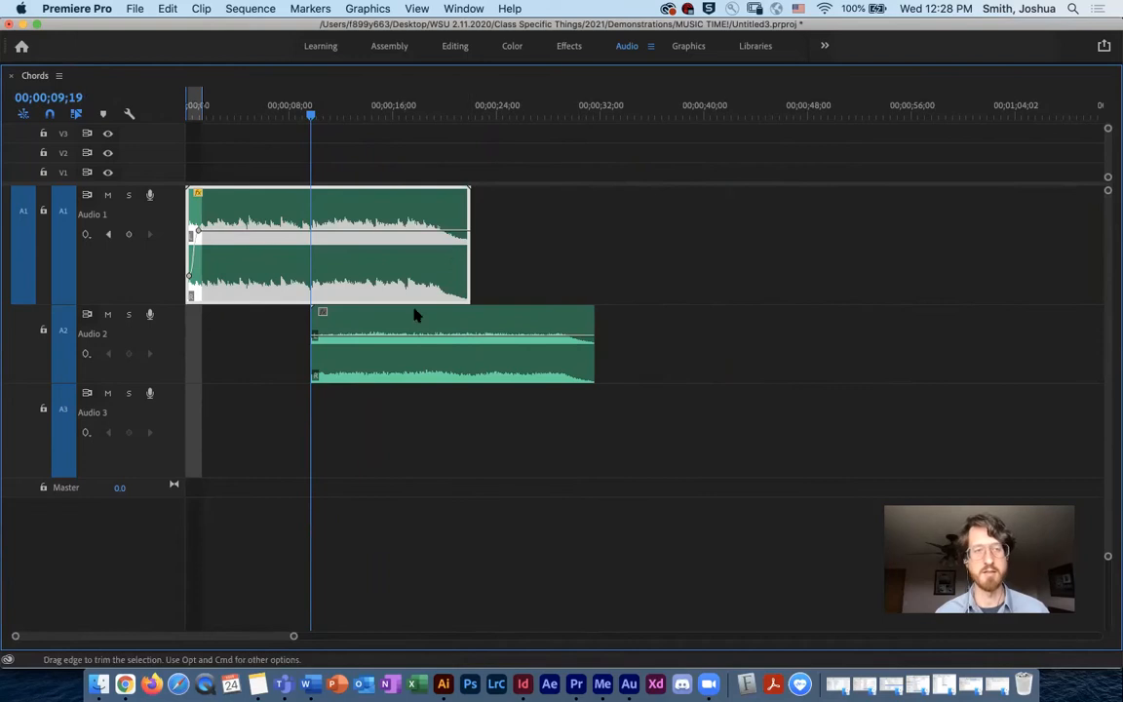
Select the Chords and Pad clips individually, and add Pad to the selection so both clips are selected together.
key(c)
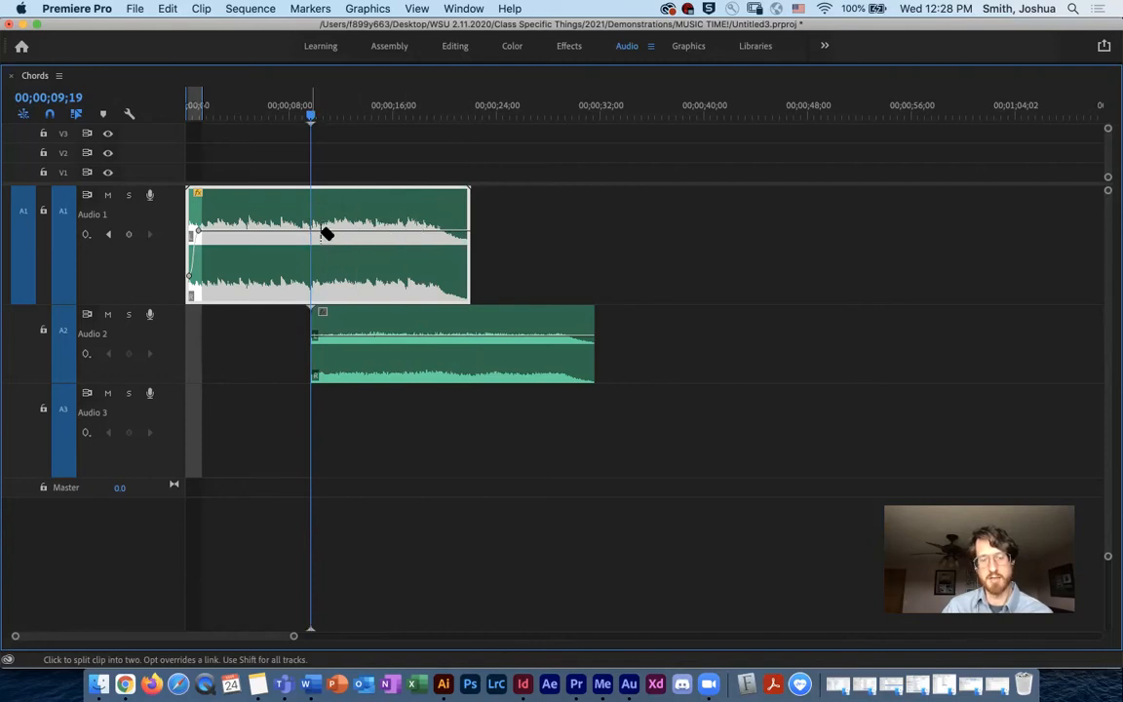
key(v)
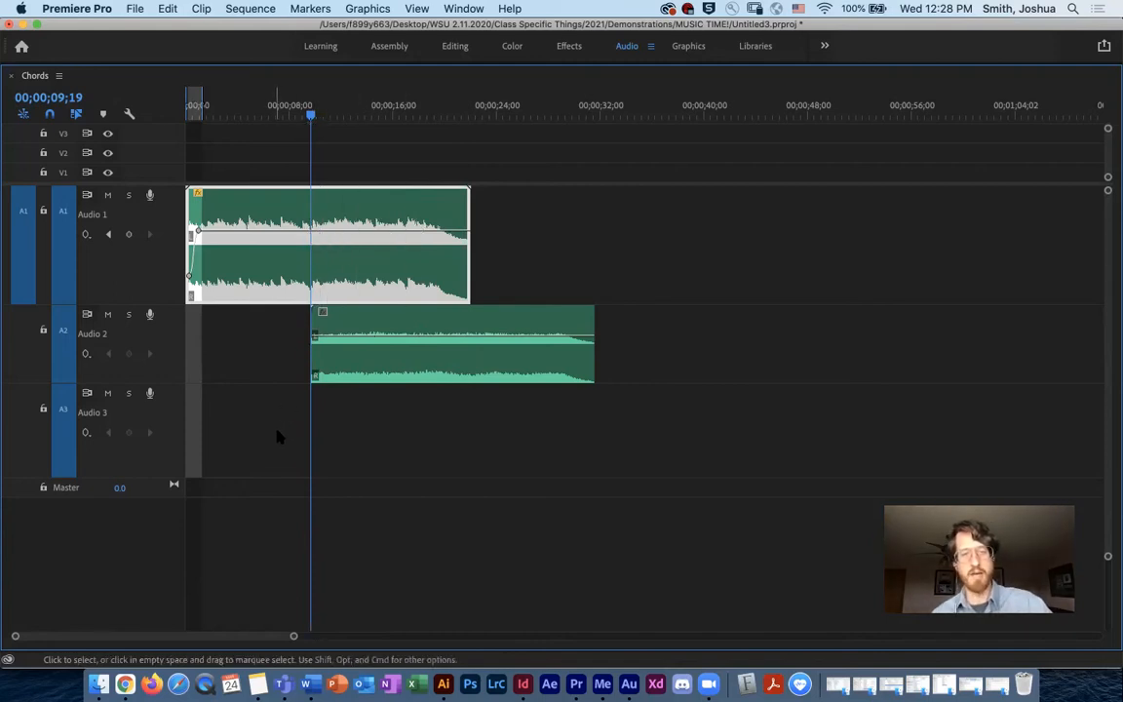
click(339, 261)
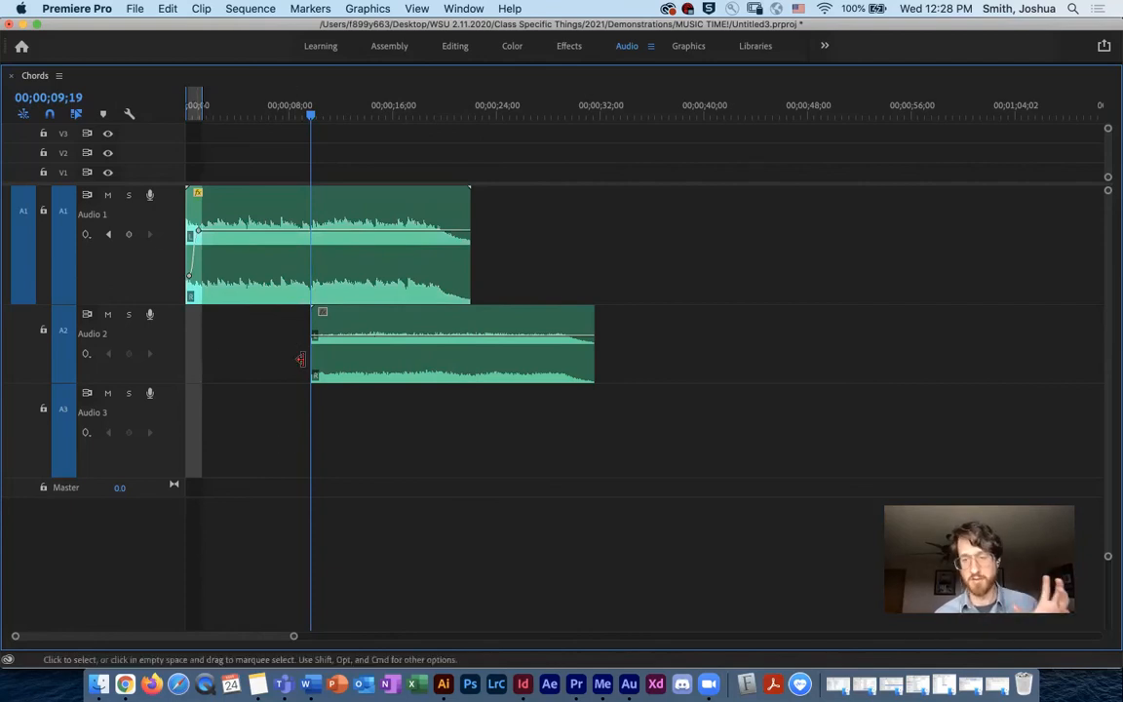
click(366, 290)
click(421, 379)
click(395, 265)
shift+click(432, 361)
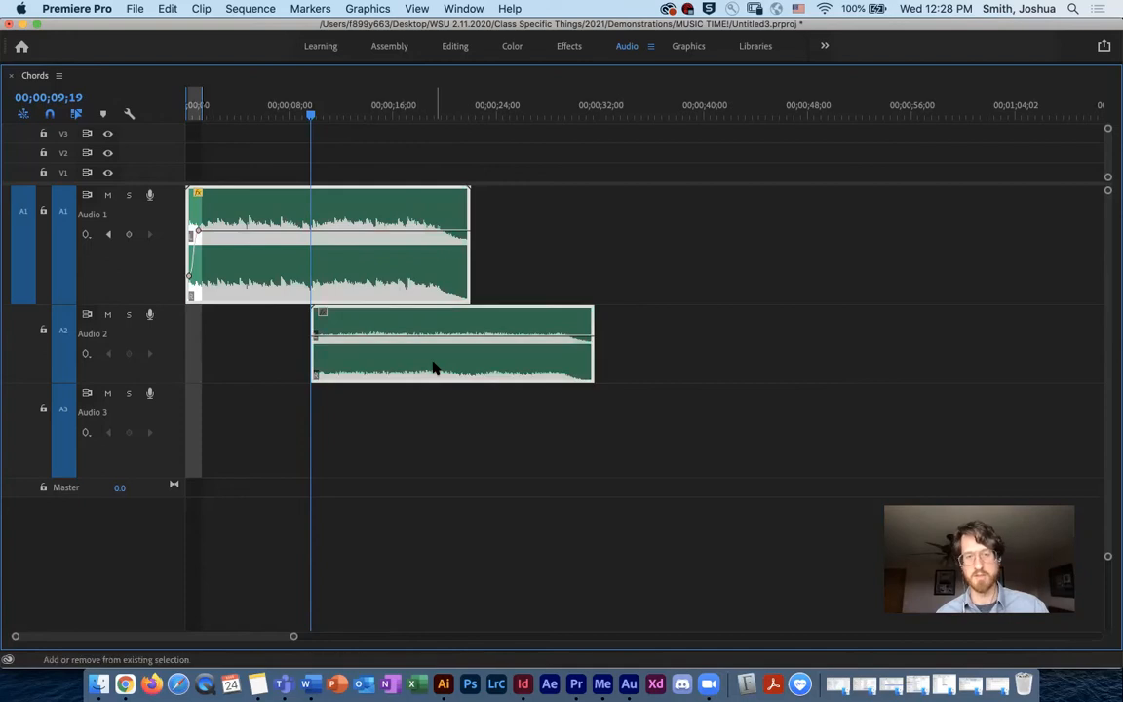
Clear the selection and practise marquee-selecting the Chords and Pad clips across Audio 1 and Audio 2.
click(405, 432)
drag(445, 447, 350, 229)
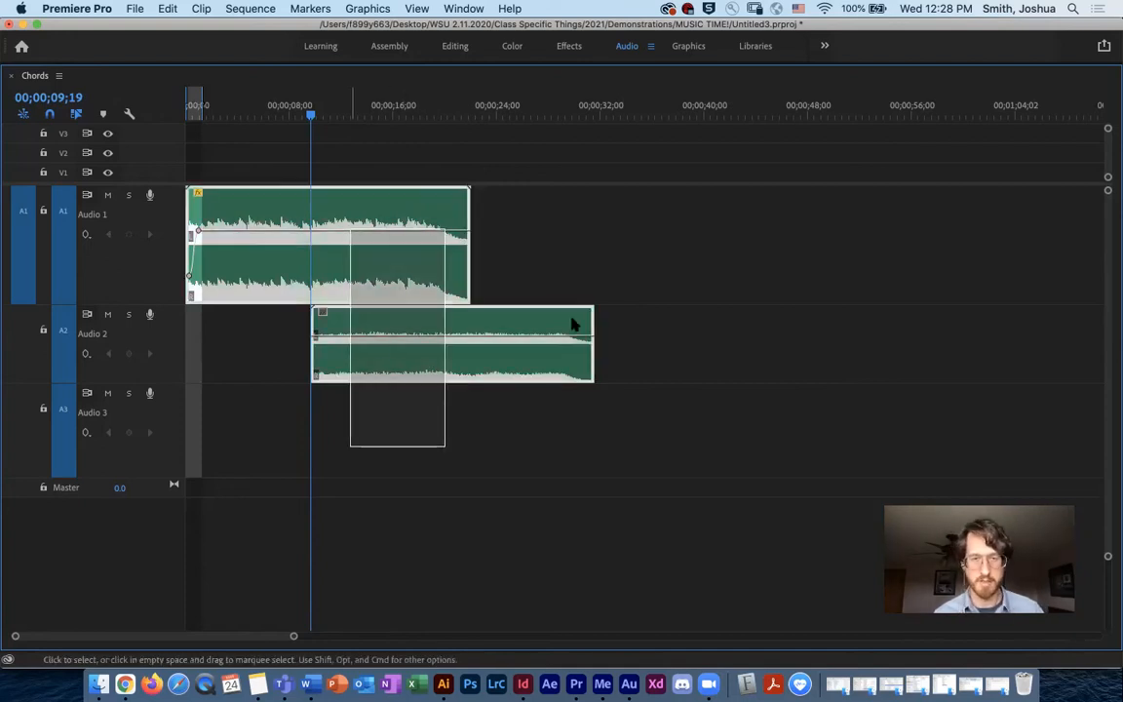
drag(786, 337, 357, 237)
drag(759, 375, 454, 214)
drag(632, 441, 361, 263)
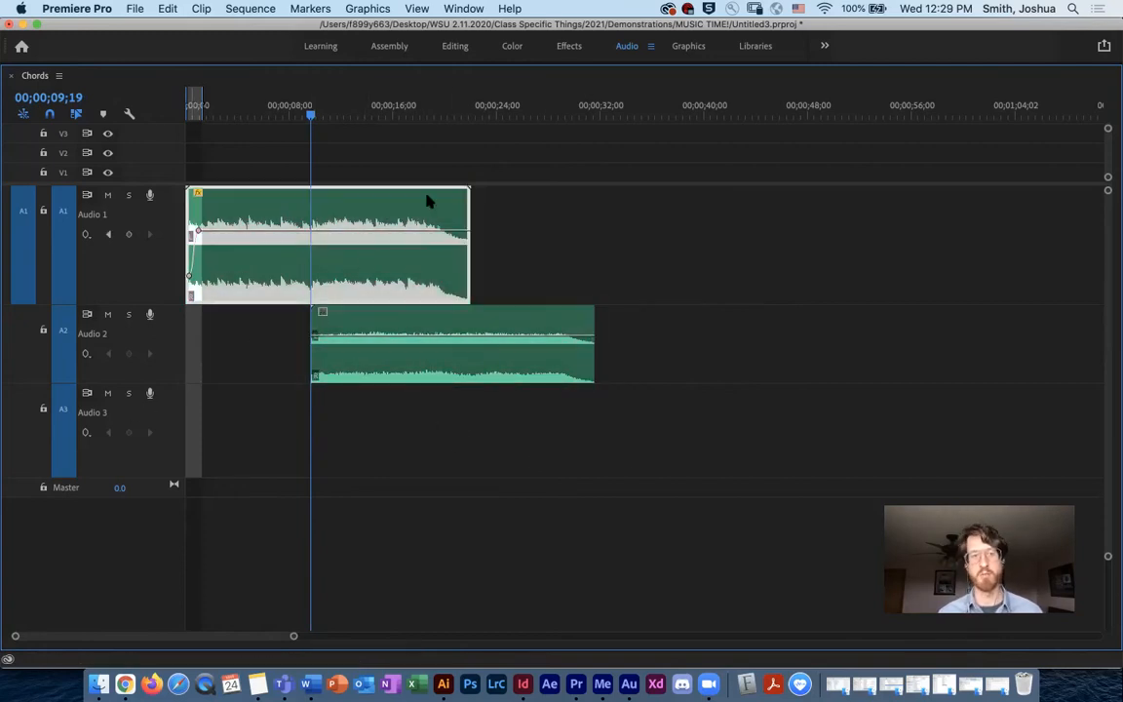
Split Chords with the Razor at 00;00;09;19 and move its second piece to Audio 2, starting at about 56 seconds.
key(c)
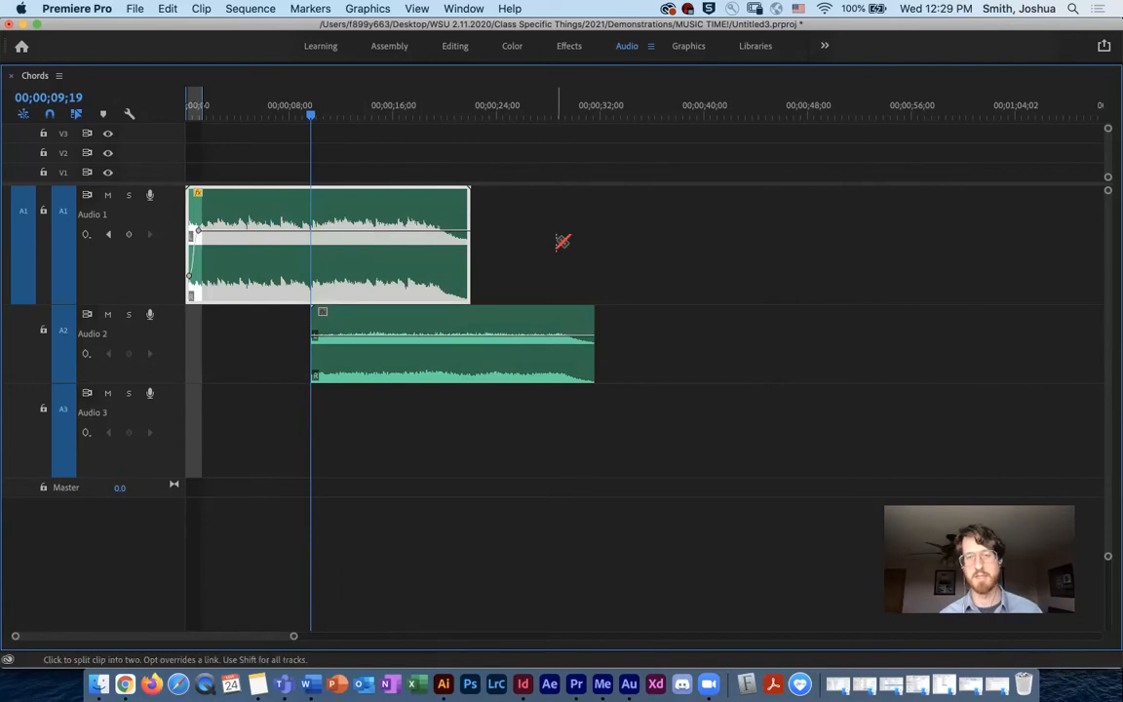
click(316, 242)
key(v)
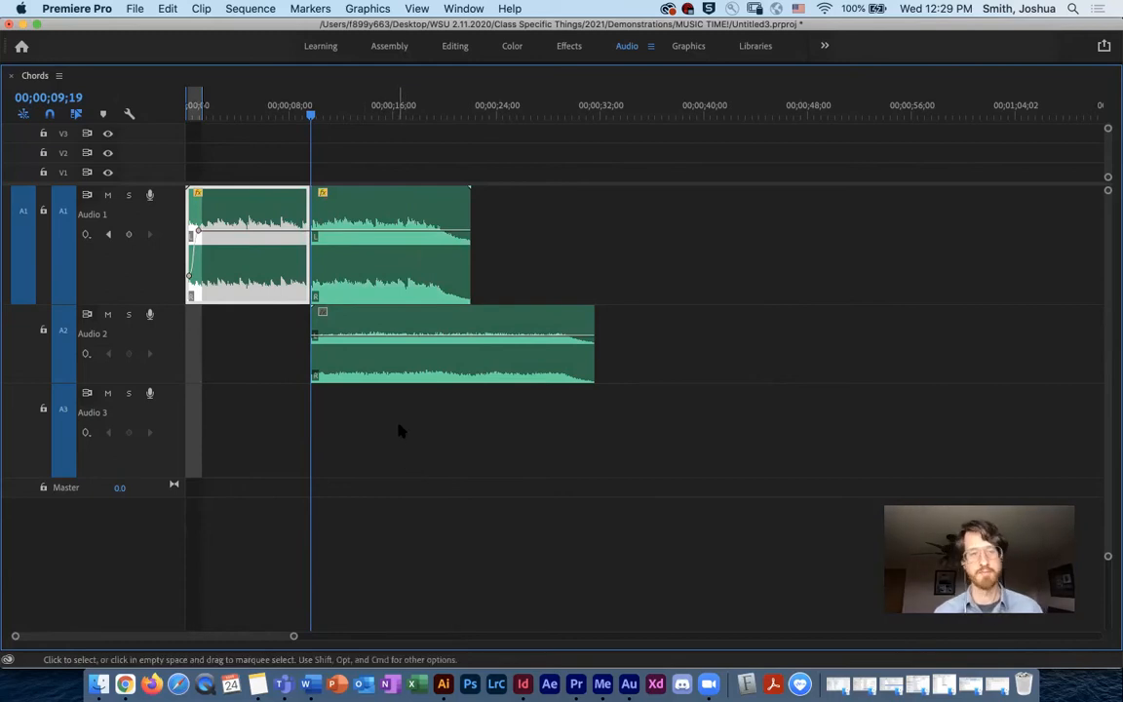
drag(414, 277, 1018, 327)
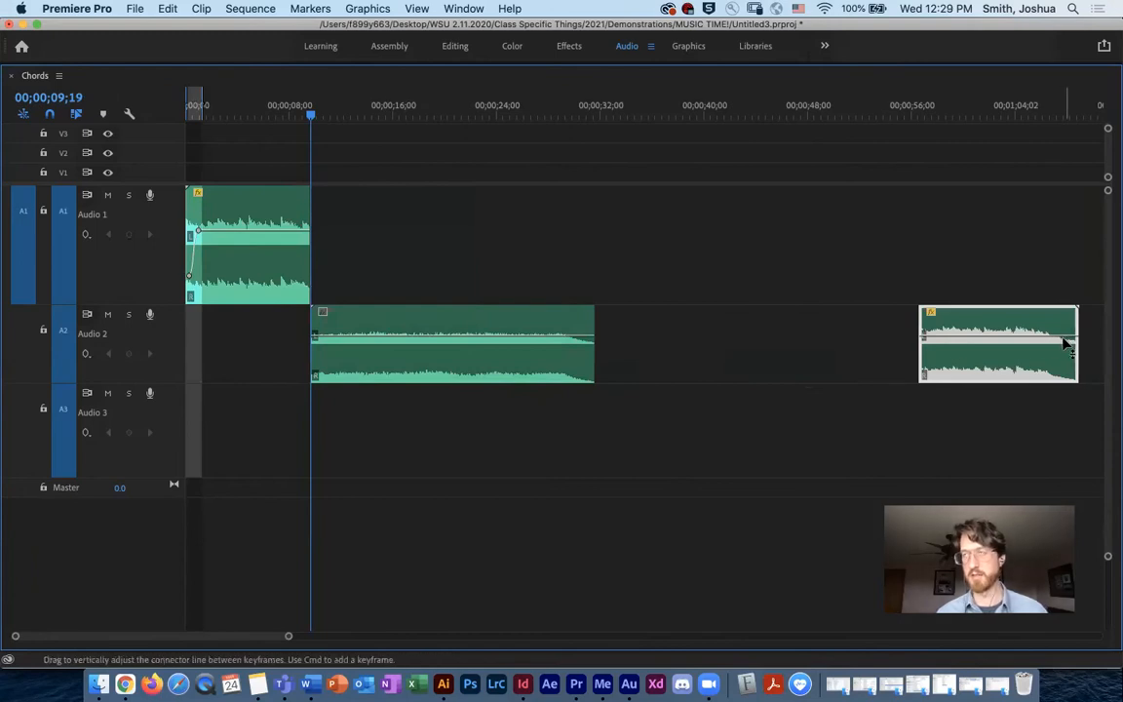
mouse_move(1066, 343)
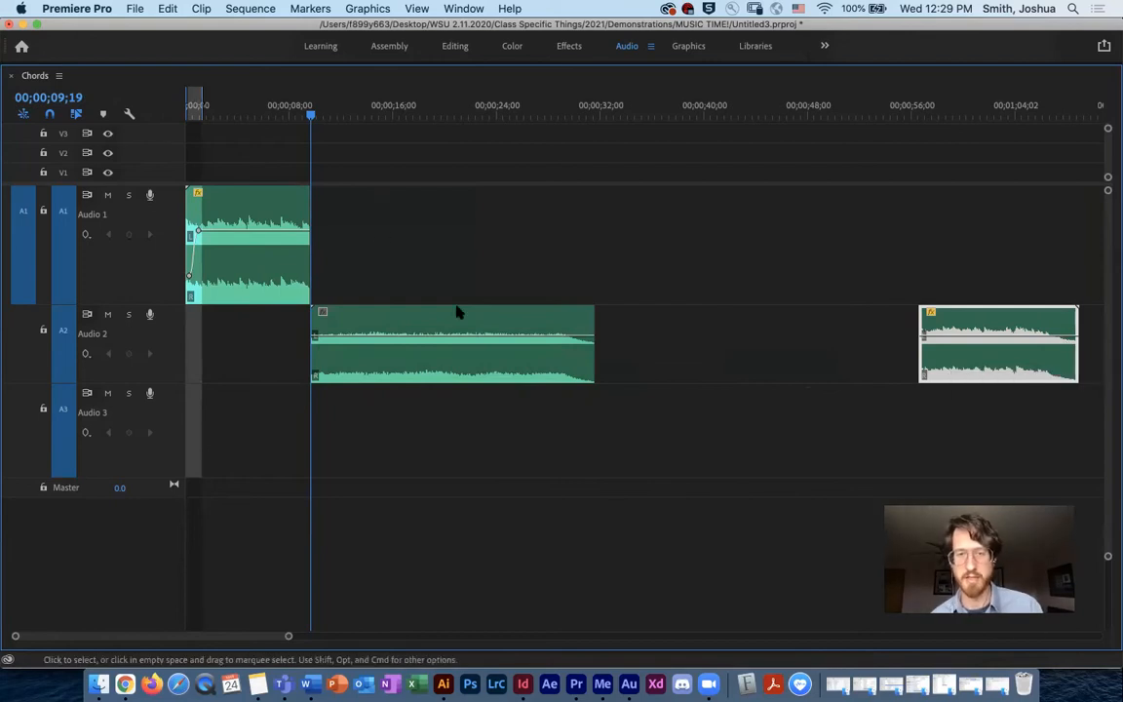
Try moving the split-off Chords piece from Audio 2 up to Audio 1, and undo the move.
click(582, 353)
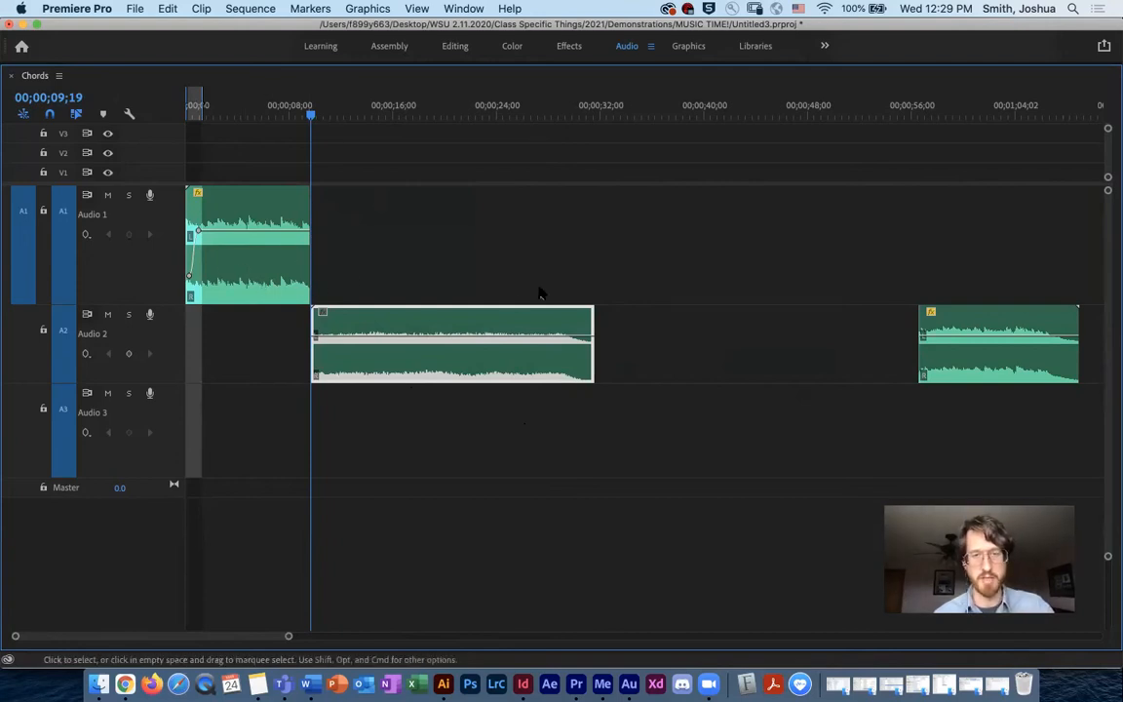
click(244, 245)
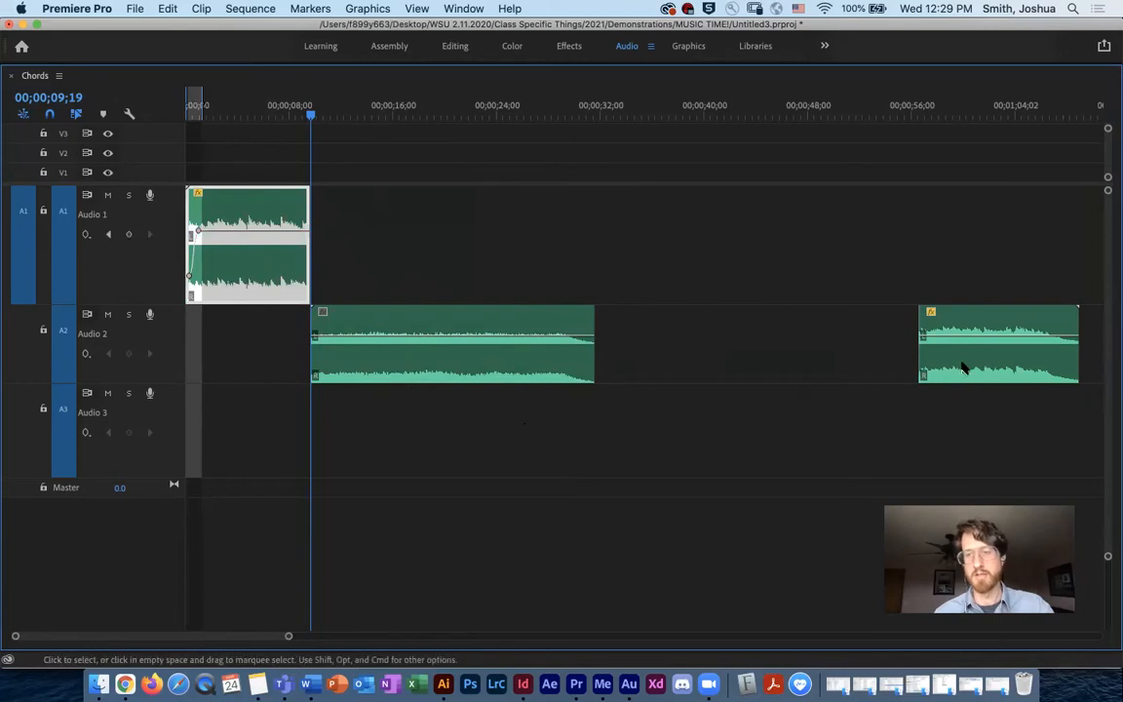
drag(960, 367, 813, 293)
key(super+z)
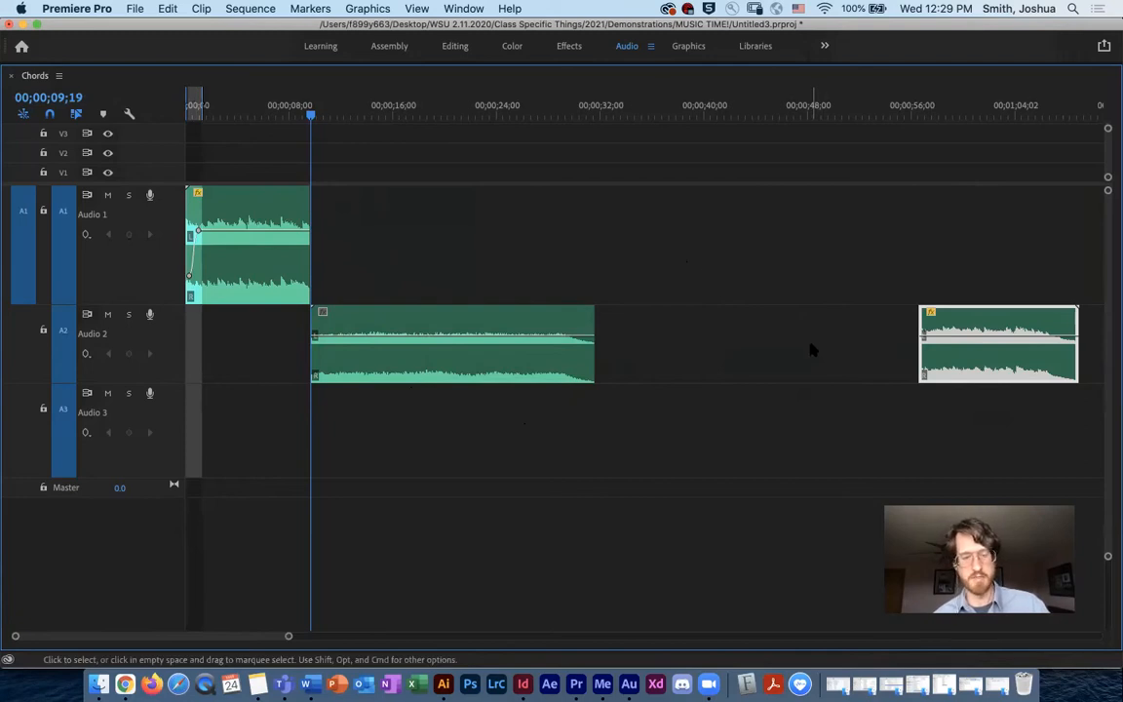
Duplicate the split-off Chords piece onto Audio 1 and align the copy's start with the end of the Pad clip.
drag(973, 376, 652, 246)
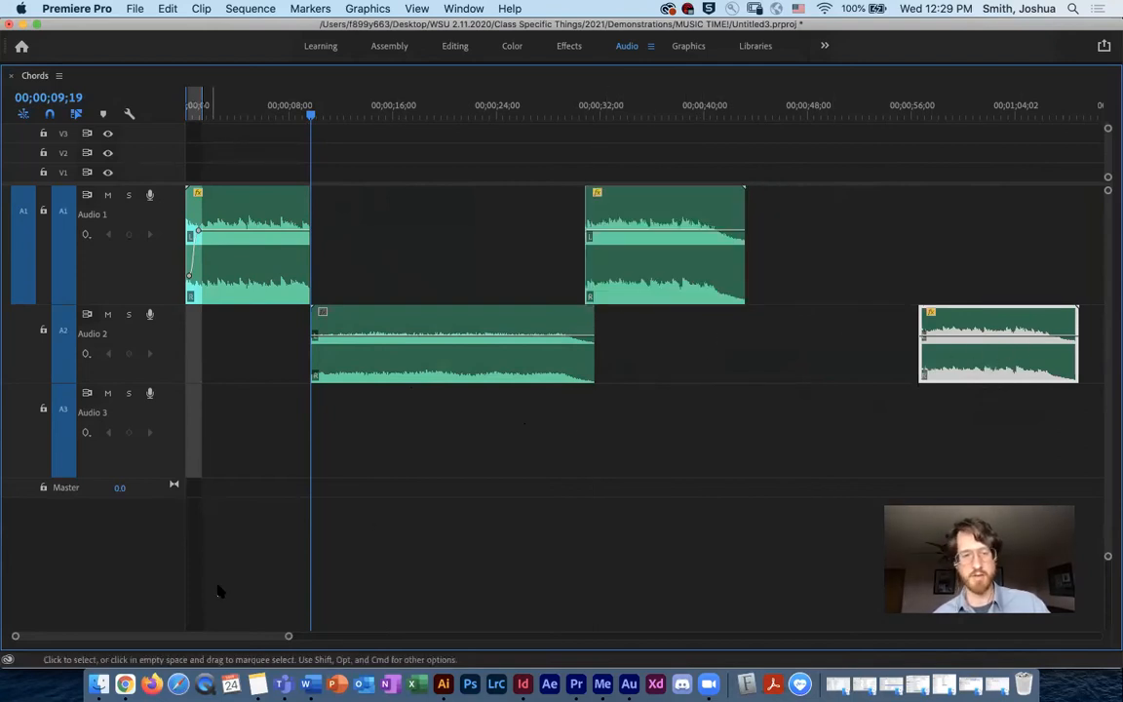
drag(288, 638, 419, 635)
drag(488, 624, 469, 635)
drag(541, 358, 658, 343)
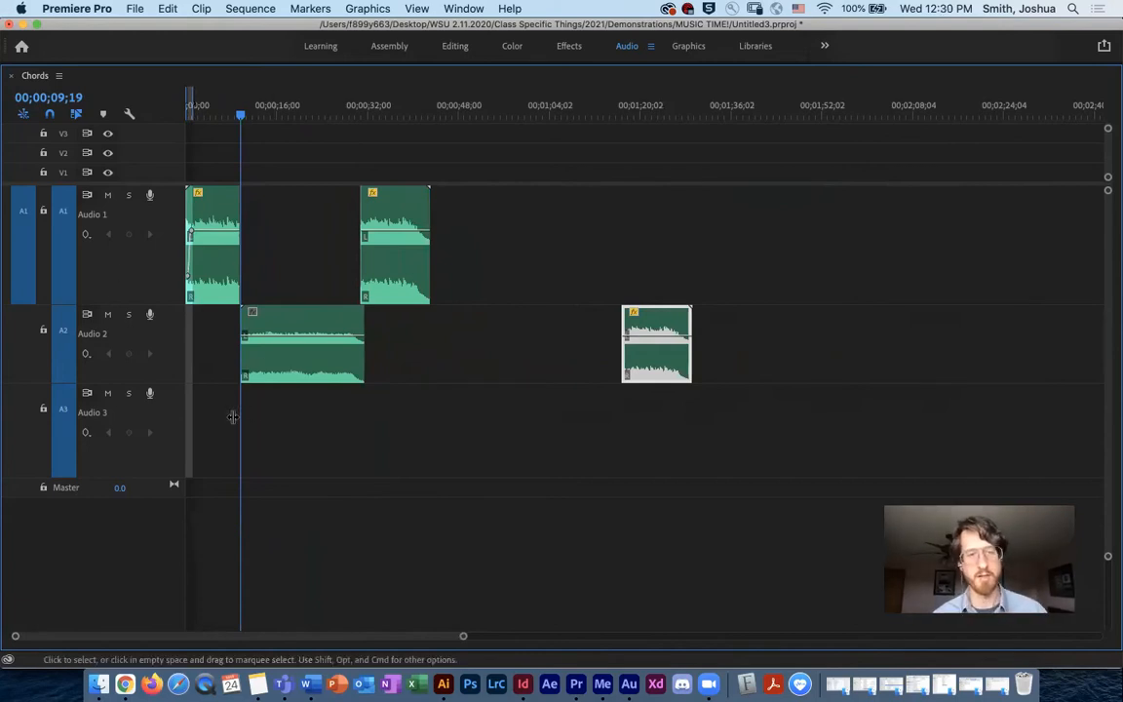
drag(383, 281, 411, 289)
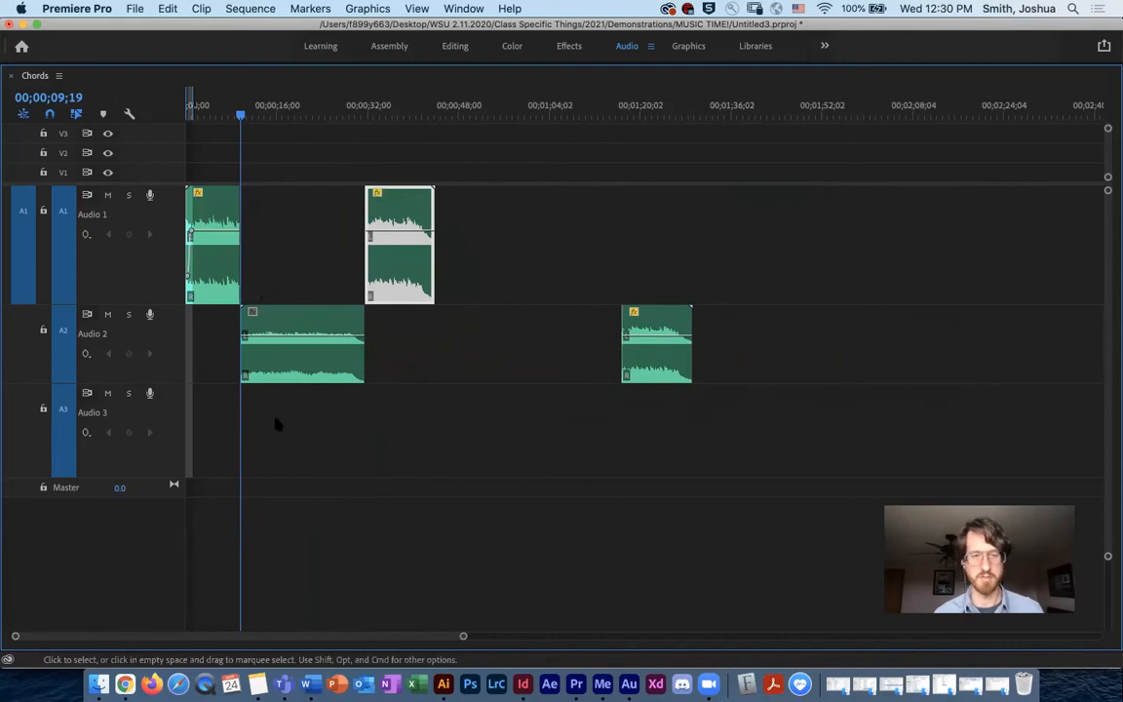
Add one audio track below Audio 3 and increase the new track's height.
right_click(158, 450)
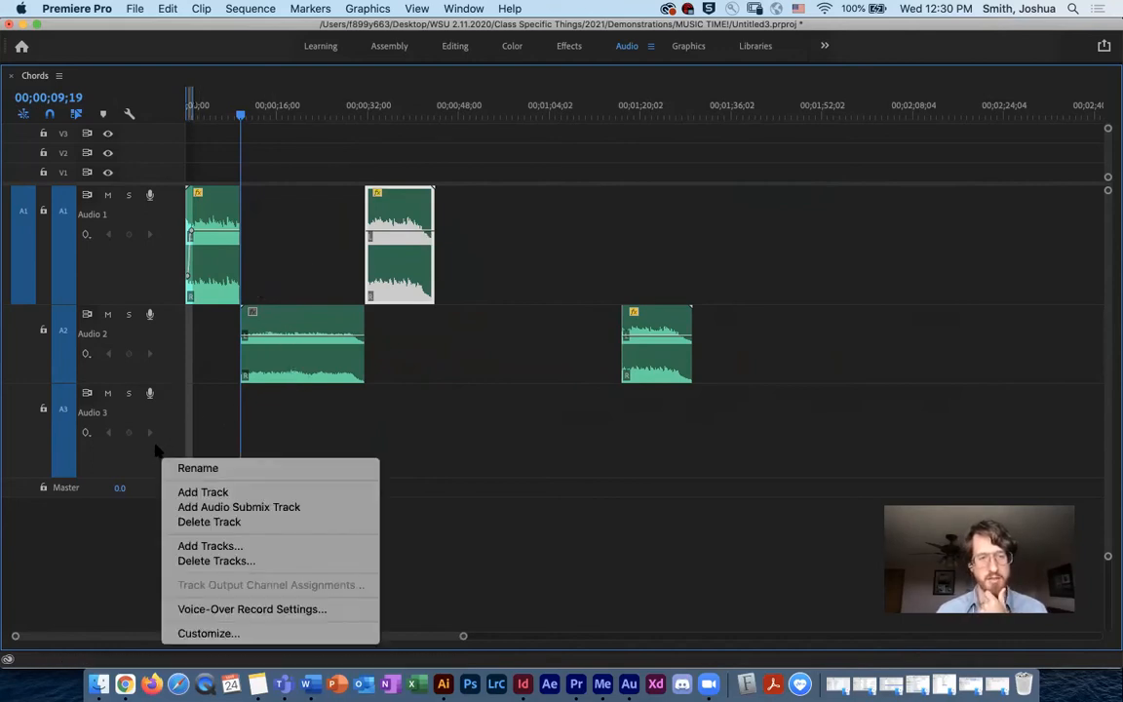
click(200, 492)
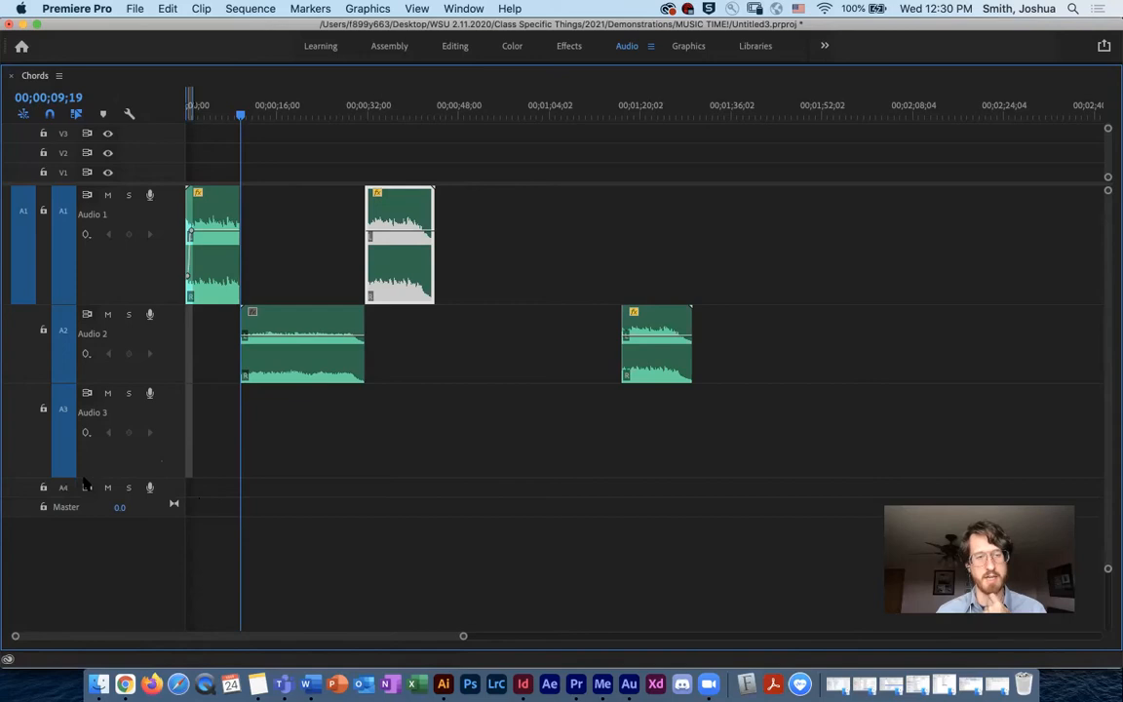
drag(127, 476, 149, 513)
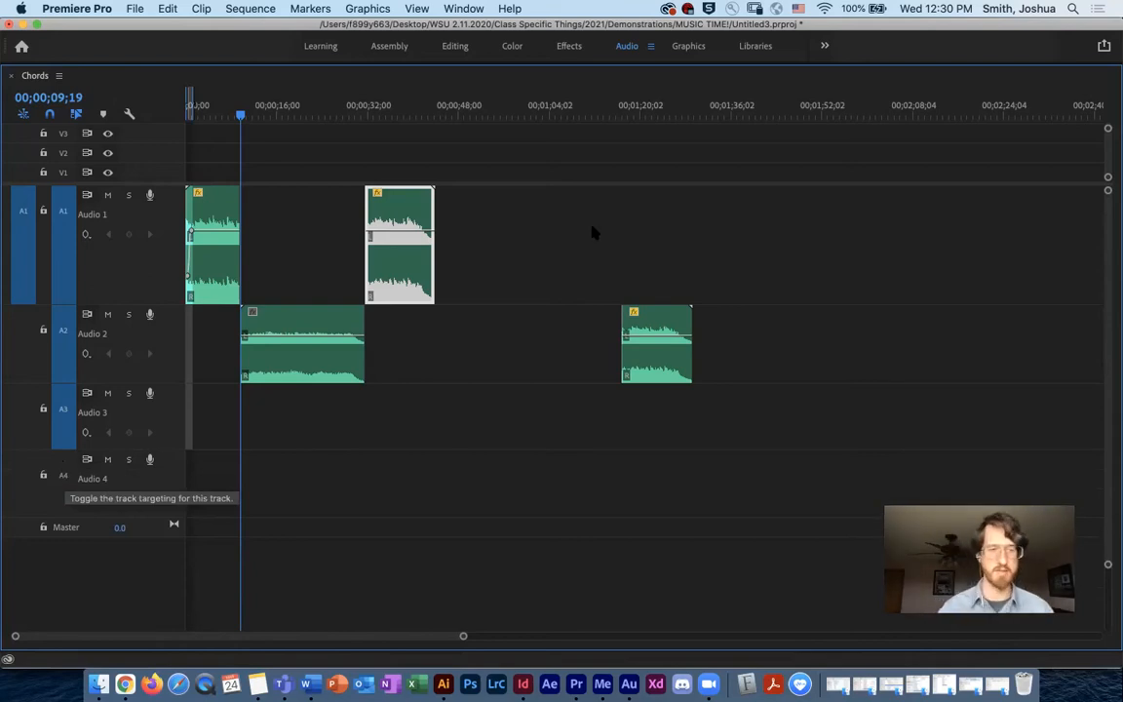
click(64, 476)
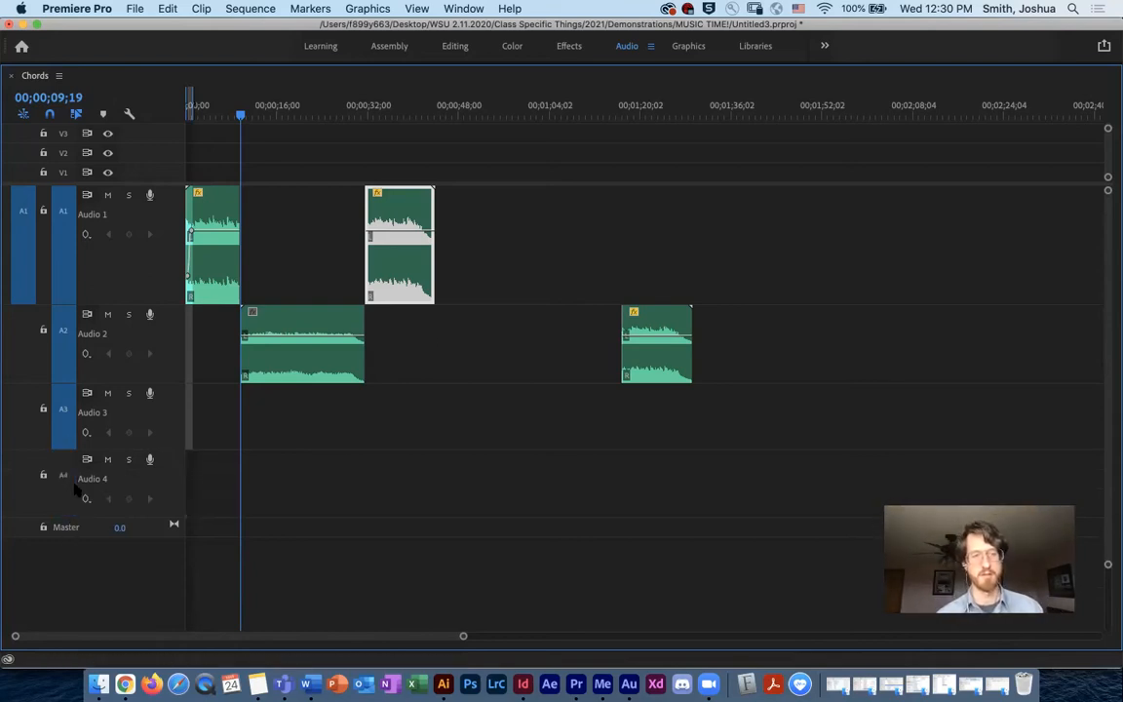
Move the Chords piece from Audio 2 to the start of Audio 4 and play the sequence from the beginning.
drag(651, 372, 224, 486)
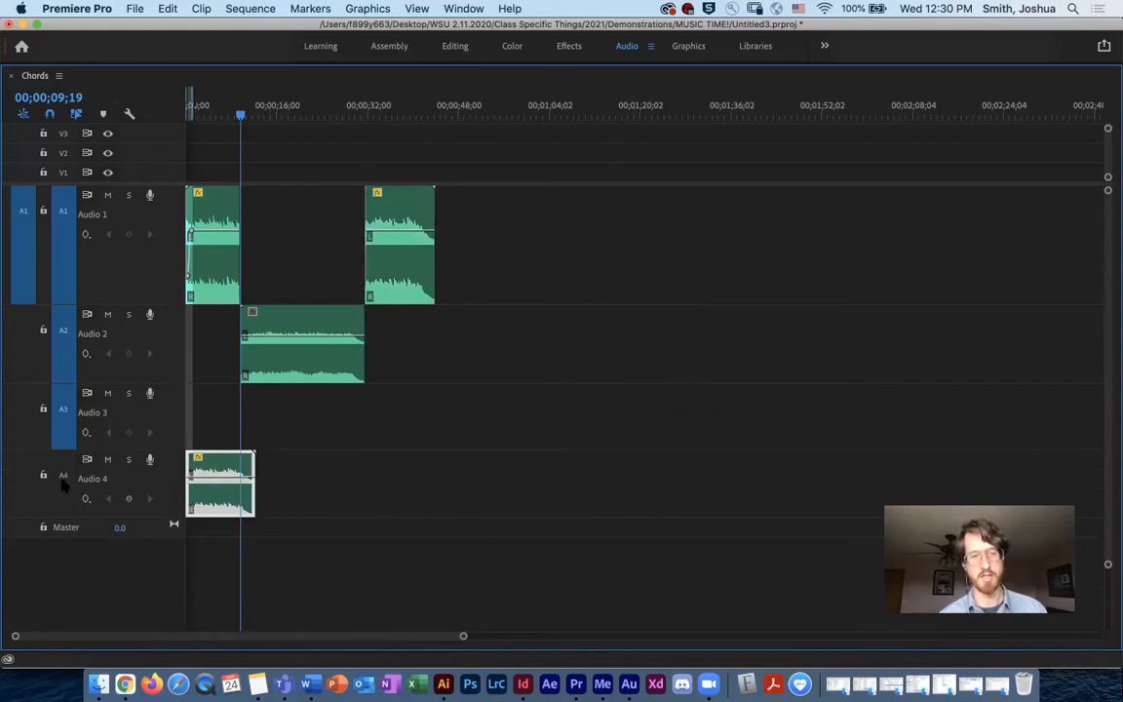
drag(240, 115, 109, 109)
key(space)
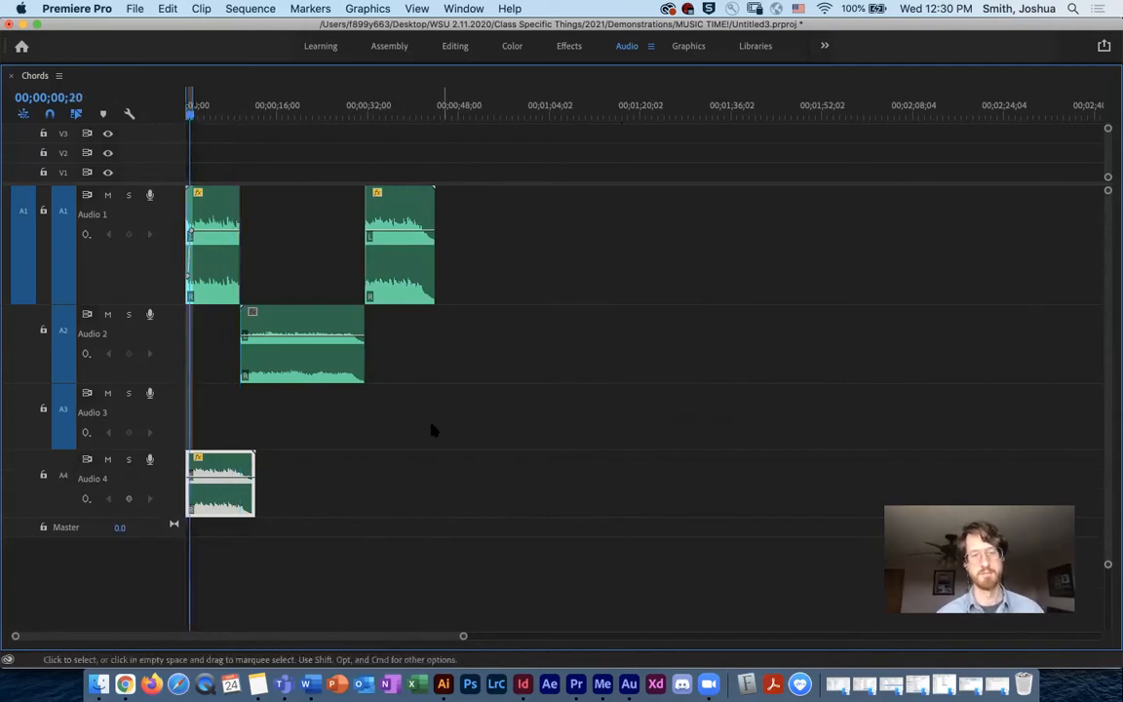
key(space)
Mute Audio 4, listen from the beginning, and move the track's Chords piece out to start at about 1 minute 15 seconds.
drag(220, 500, 279, 491)
click(107, 459)
drag(524, 498, 166, 114)
key(space)
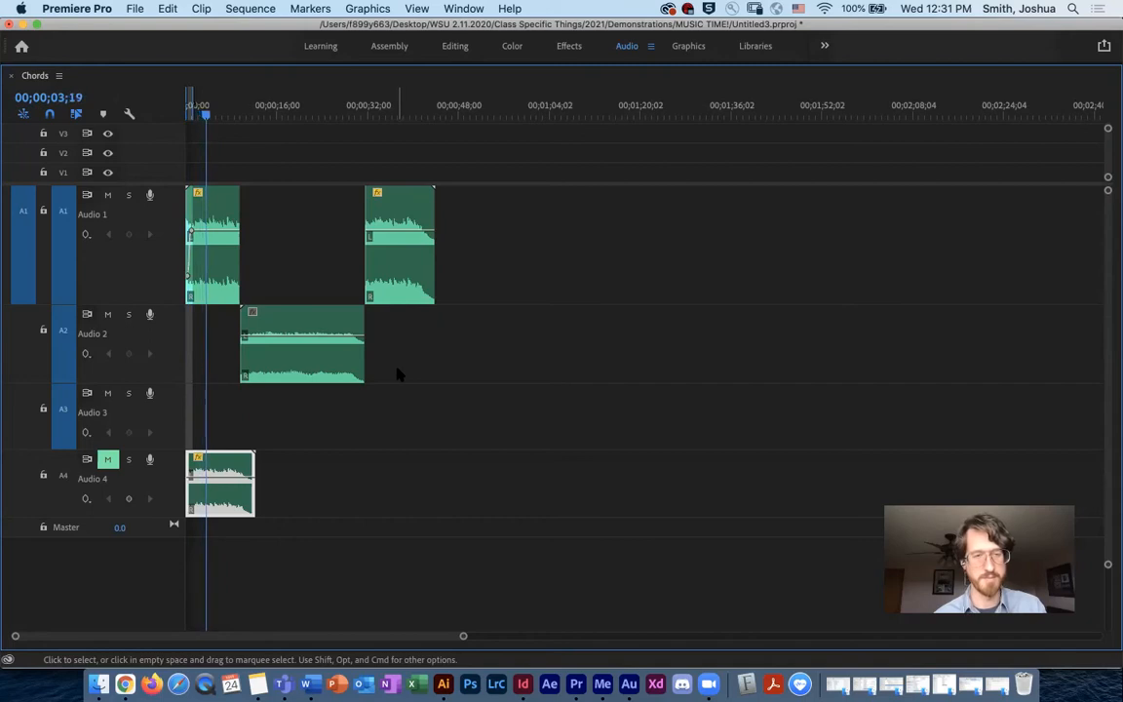
drag(473, 499, 646, 485)
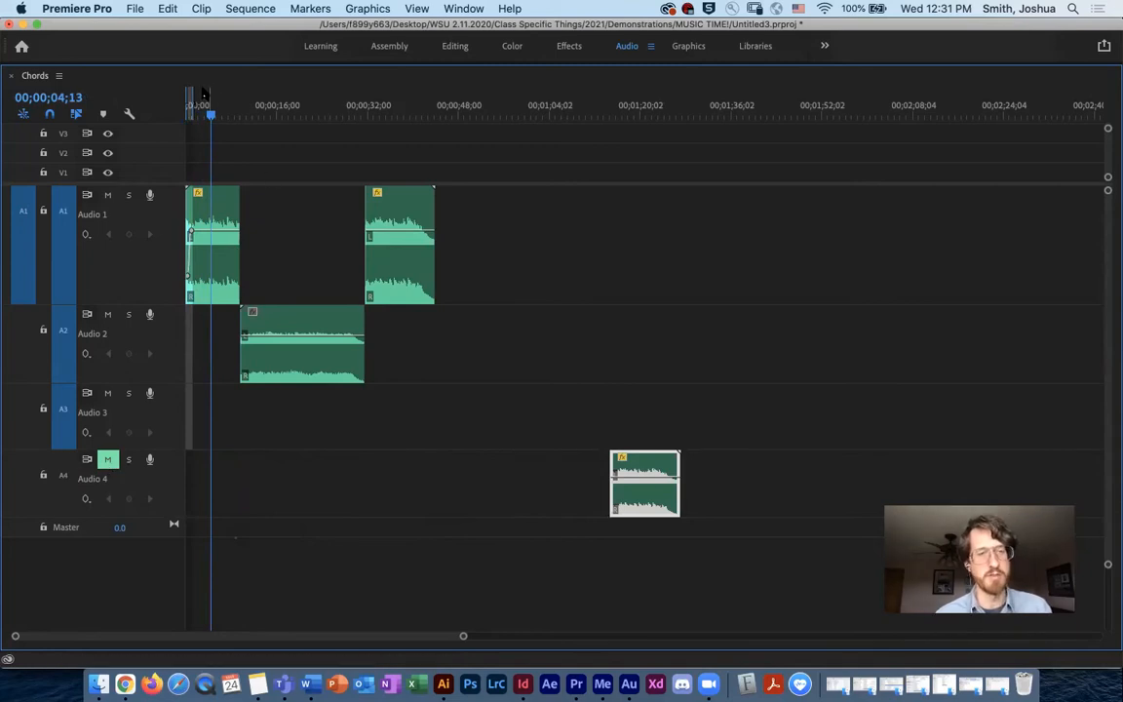
Extend the start of the second Chords piece on Audio 1 back to about 22 seconds, restoring its full length.
drag(212, 116, 243, 111)
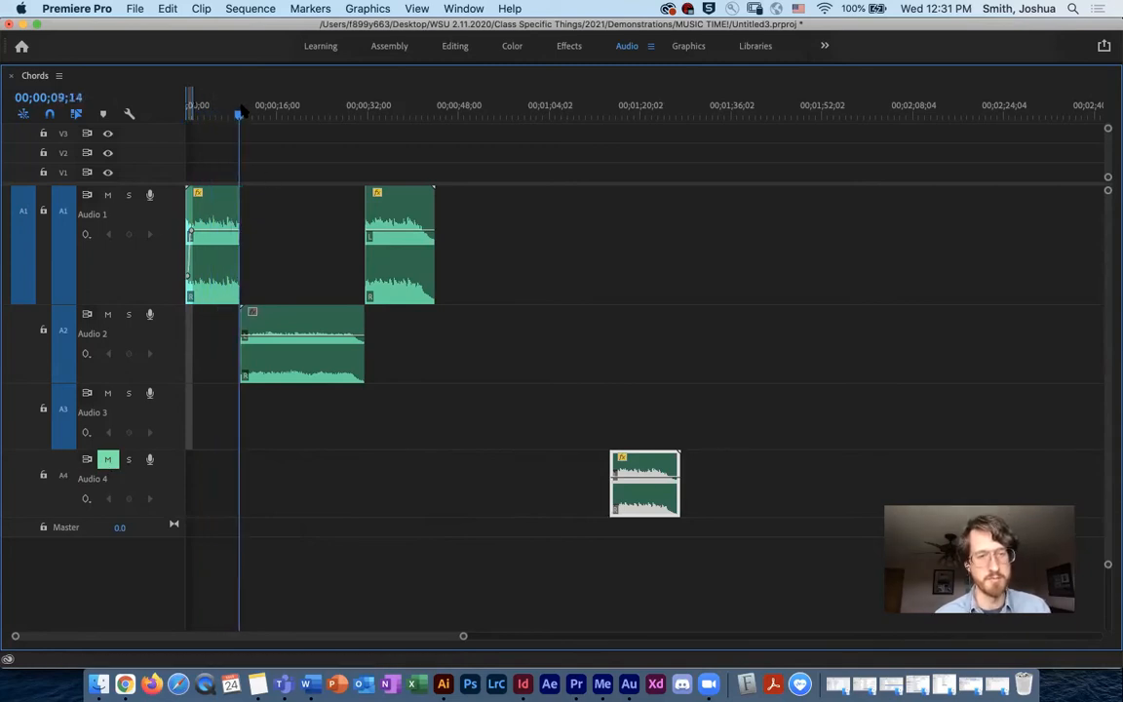
click(372, 256)
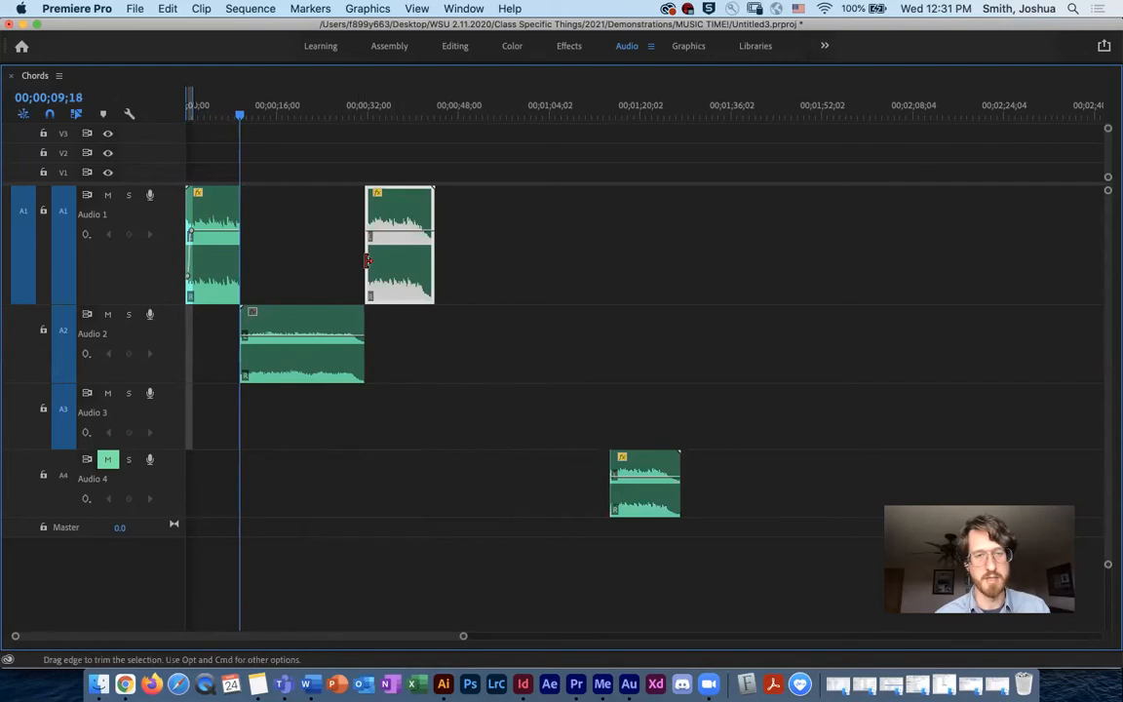
drag(358, 259, 277, 266)
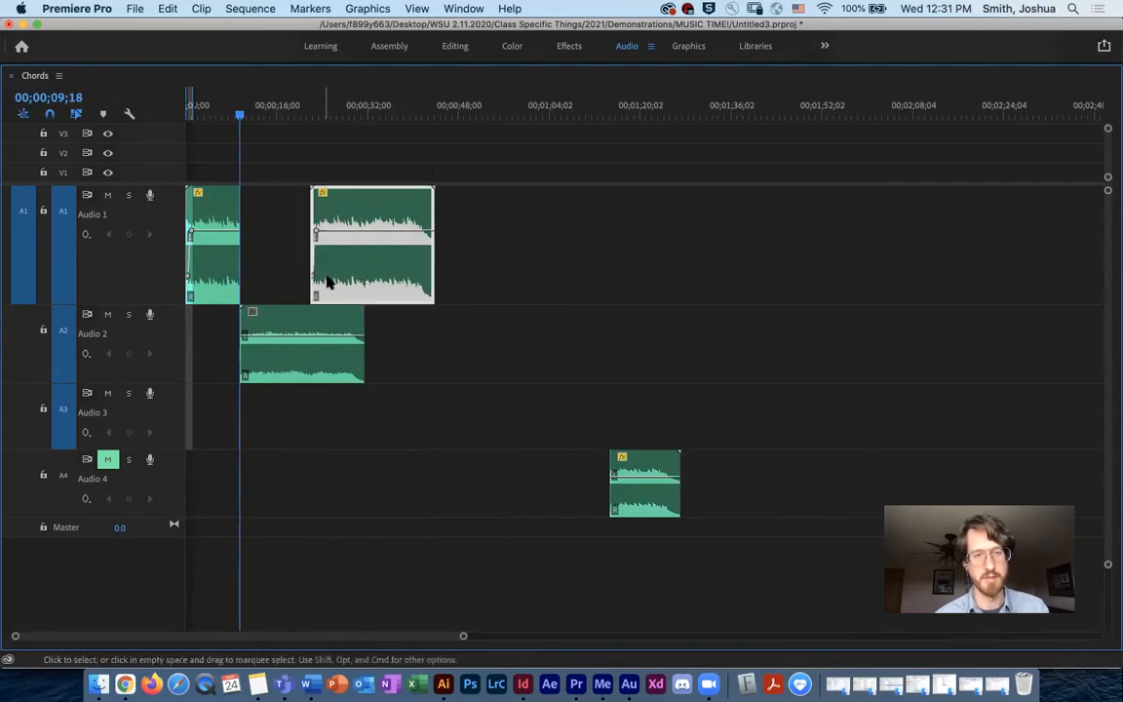
Increase Audio 1's track height and raise the opening volume keyframe of the second Chords clip so its fade-in starts louder.
drag(170, 303, 170, 362)
key(space)
drag(259, 117, 298, 117)
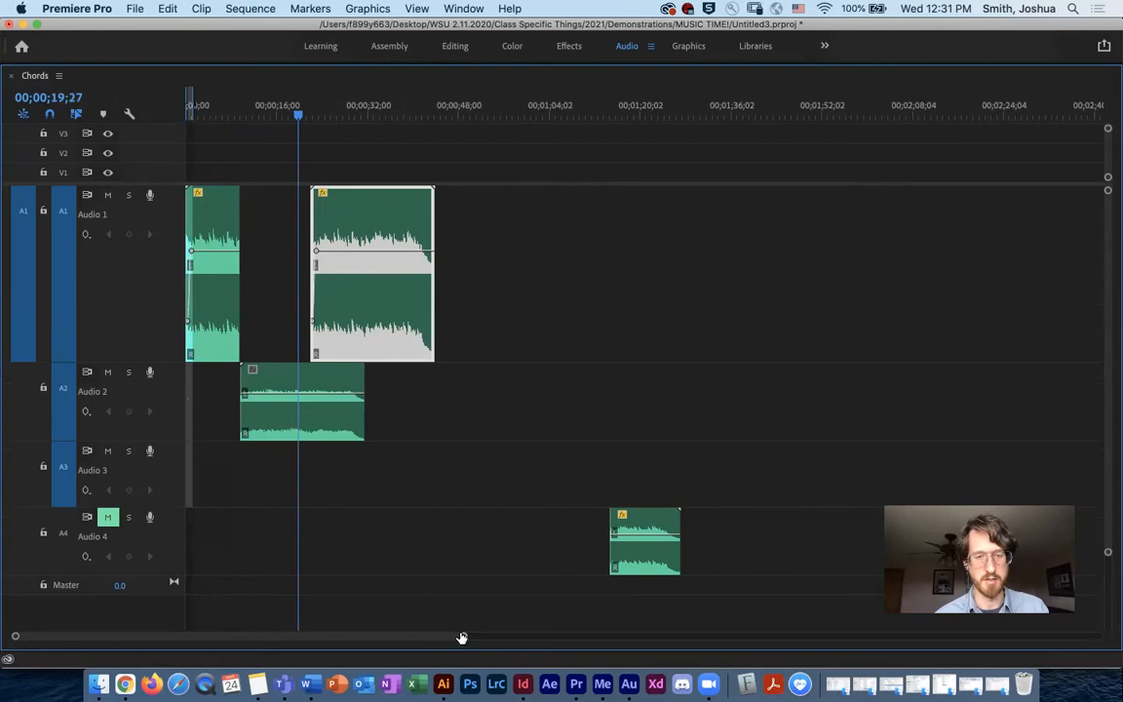
drag(464, 636, 247, 636)
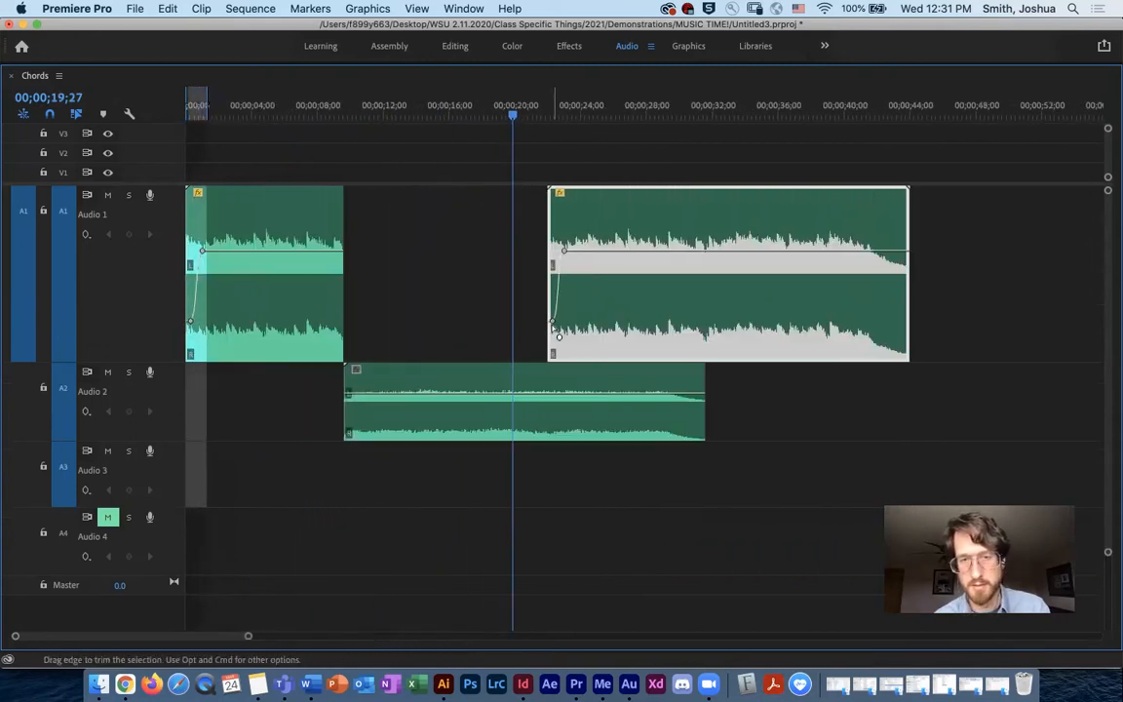
drag(551, 322, 556, 281)
Move the second Chords clip to start where the first one ends and play the sequence from the beginning.
drag(553, 207, 433, 205)
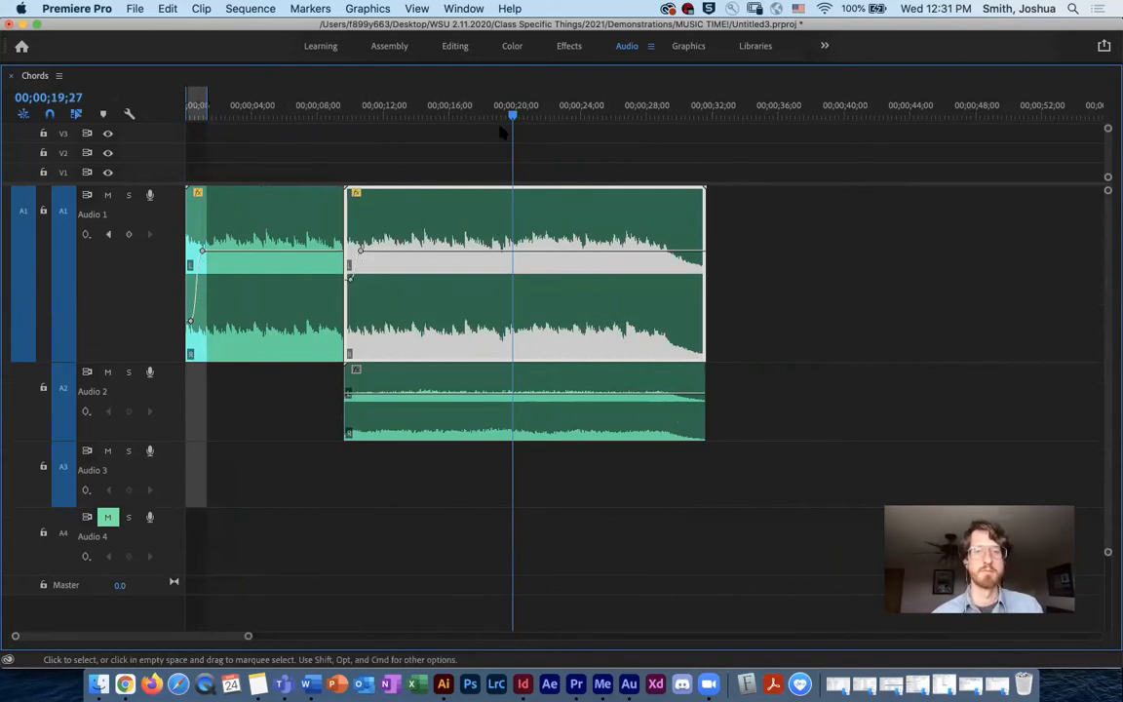
drag(487, 109, 137, 175)
key(space)
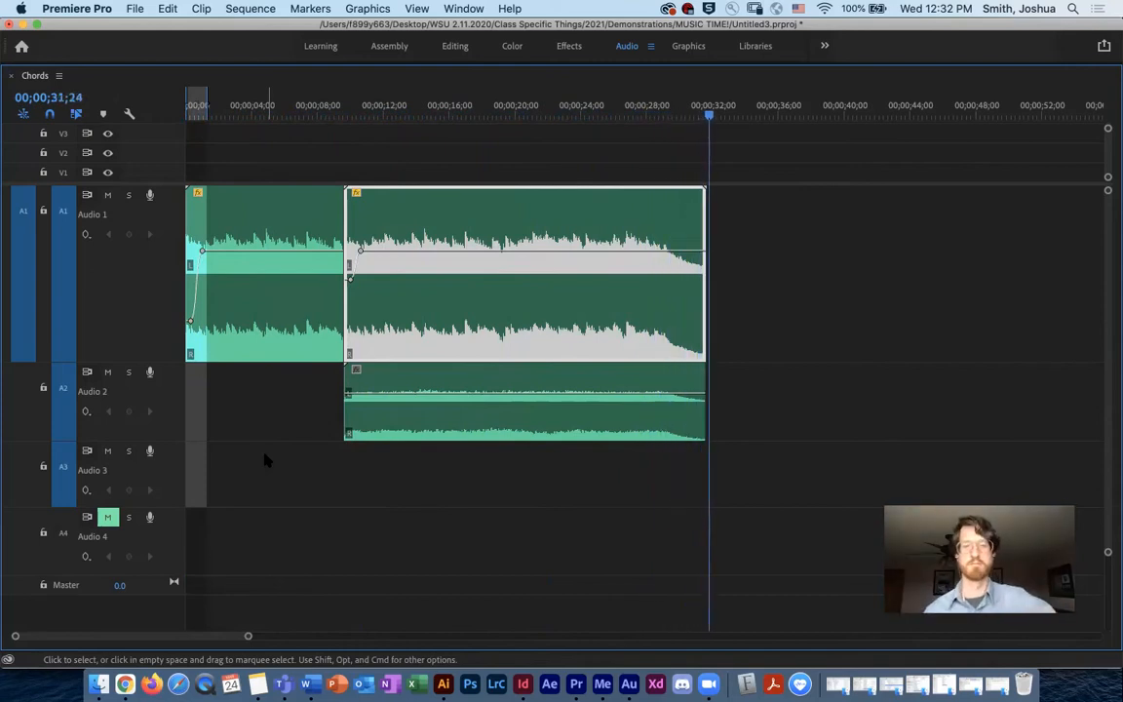
Scrub the arrangement around the cut between the two Chords clips and listen to the section from about 14 seconds.
drag(625, 109, 419, 144)
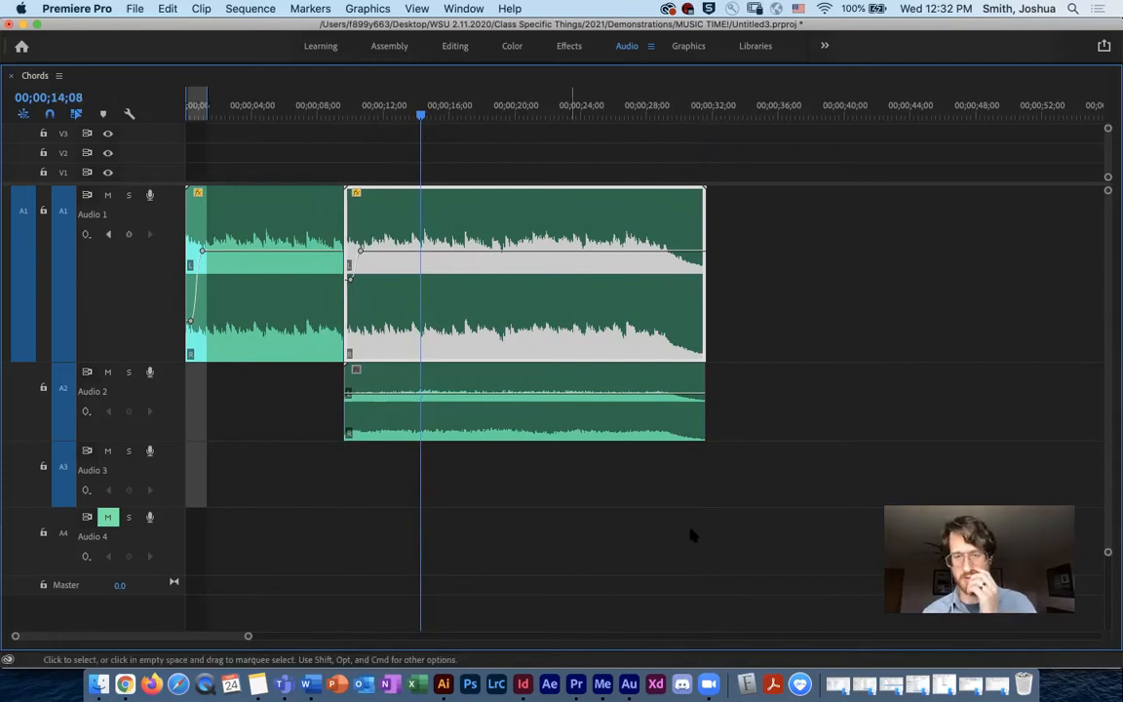
click(753, 407)
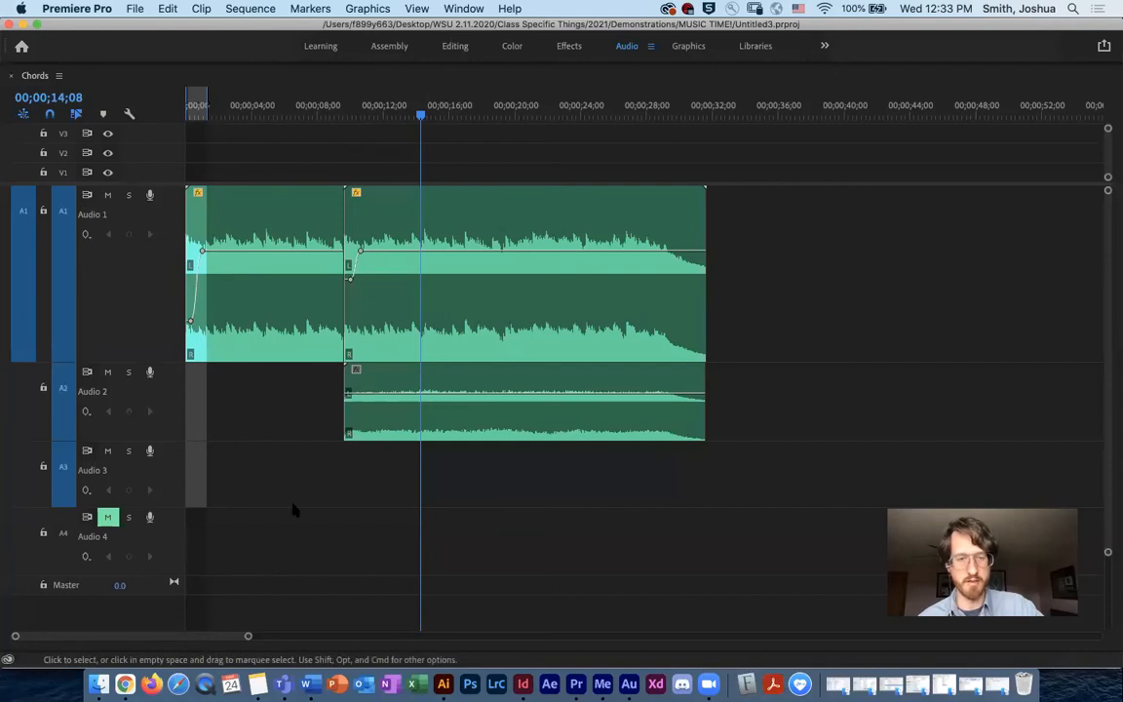
drag(428, 121, 329, 117)
key(Home)
drag(190, 113, 342, 117)
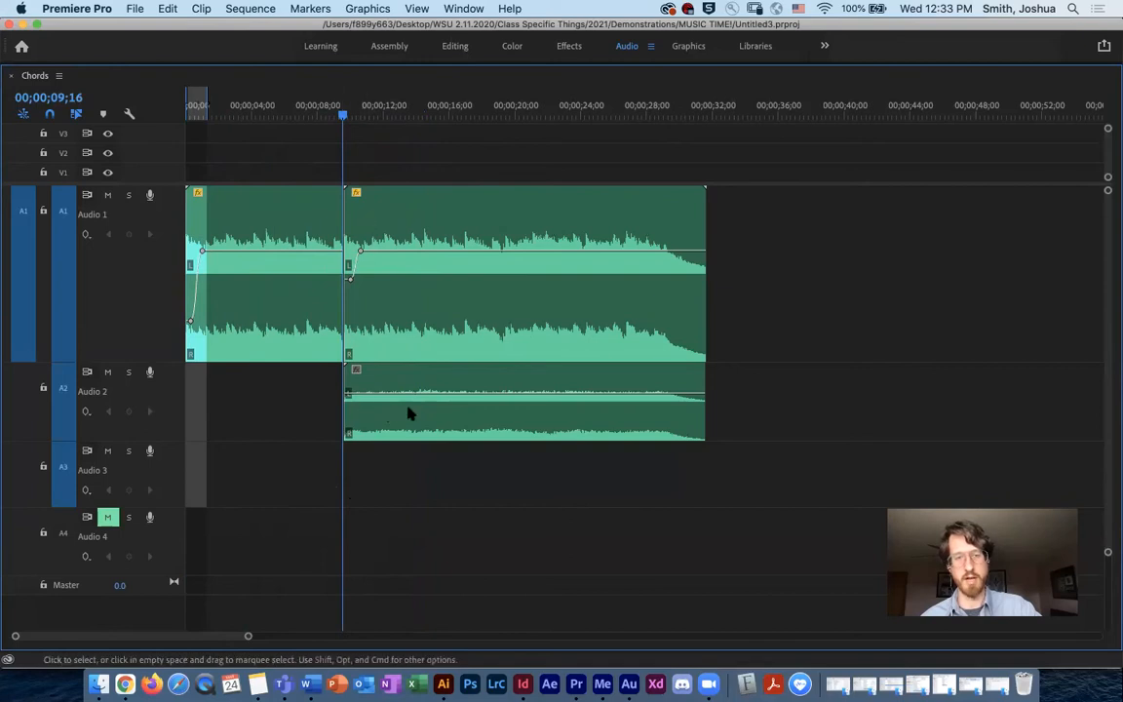
drag(343, 114, 418, 115)
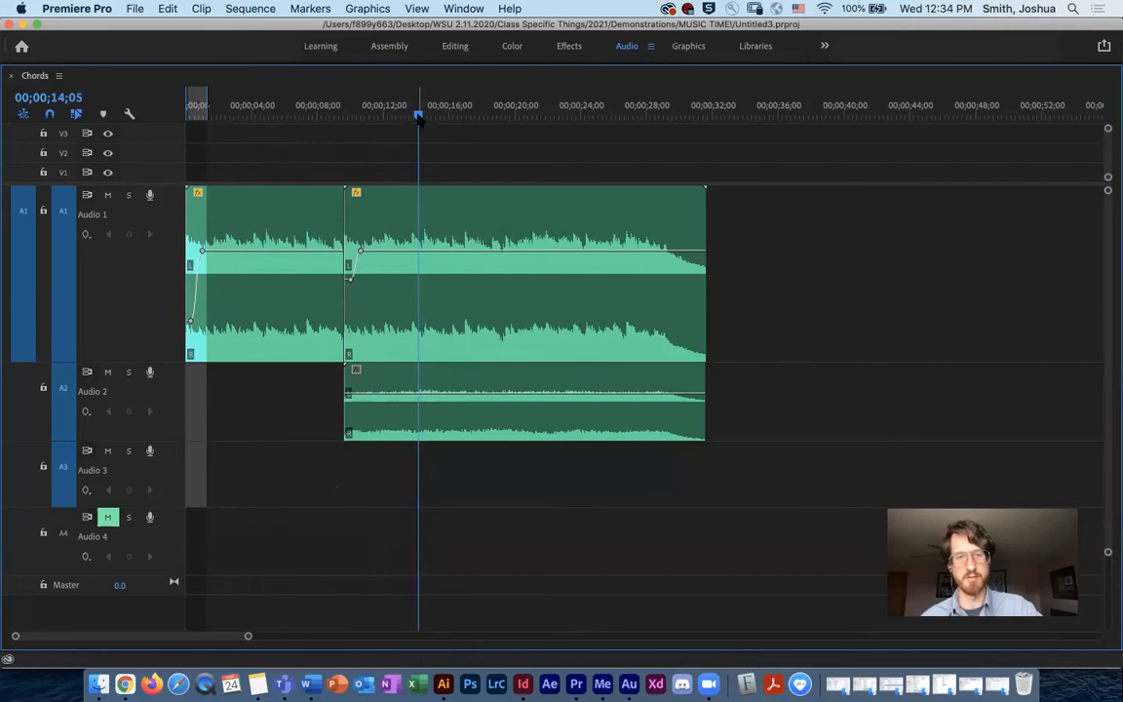
key(space)
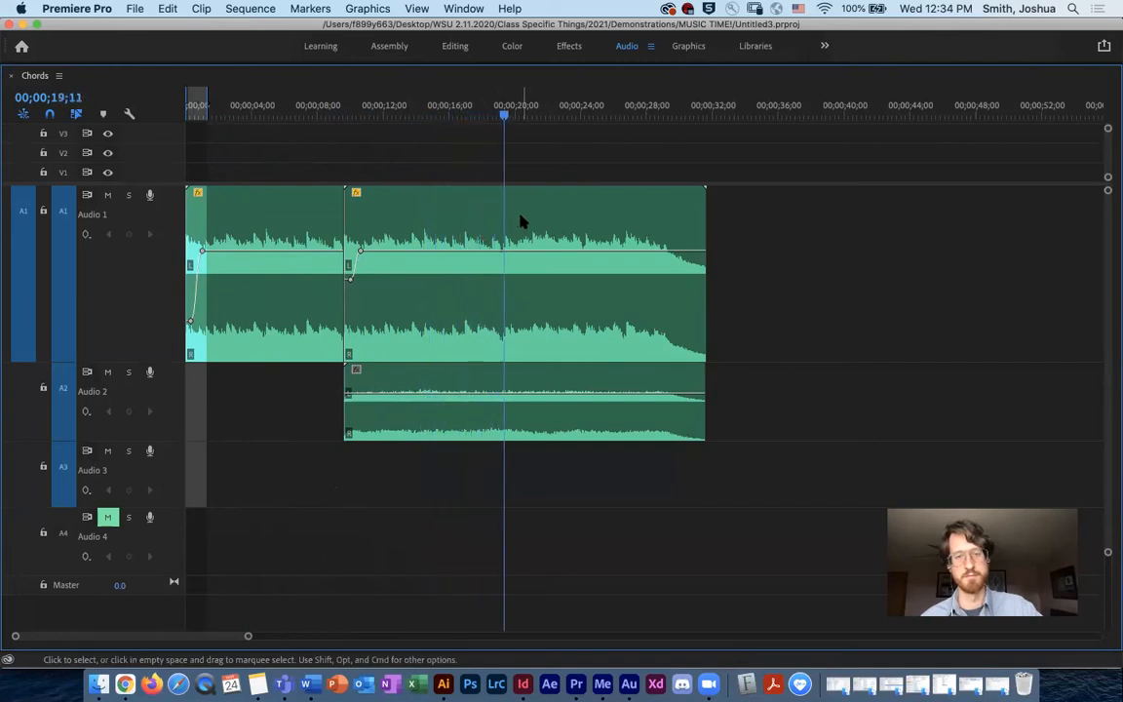
drag(506, 115, 423, 115)
key(space)
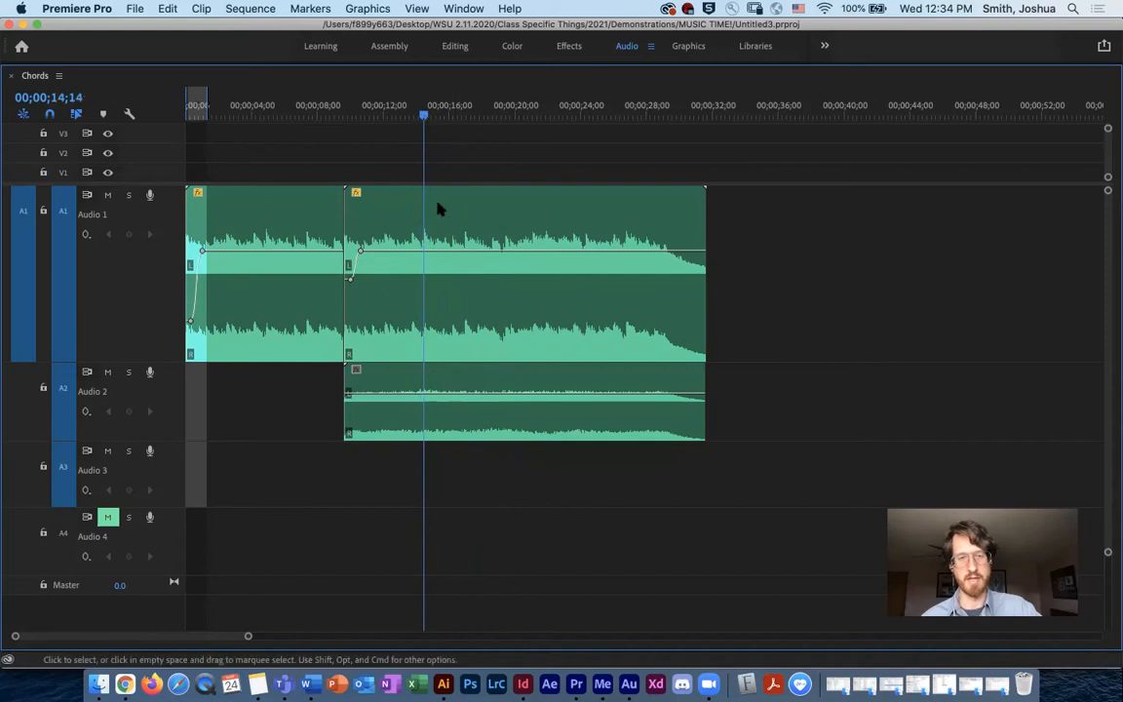
Restore the full workspace layout and open Guitar.wav in the Source Monitor to listen to it.
key(grave)
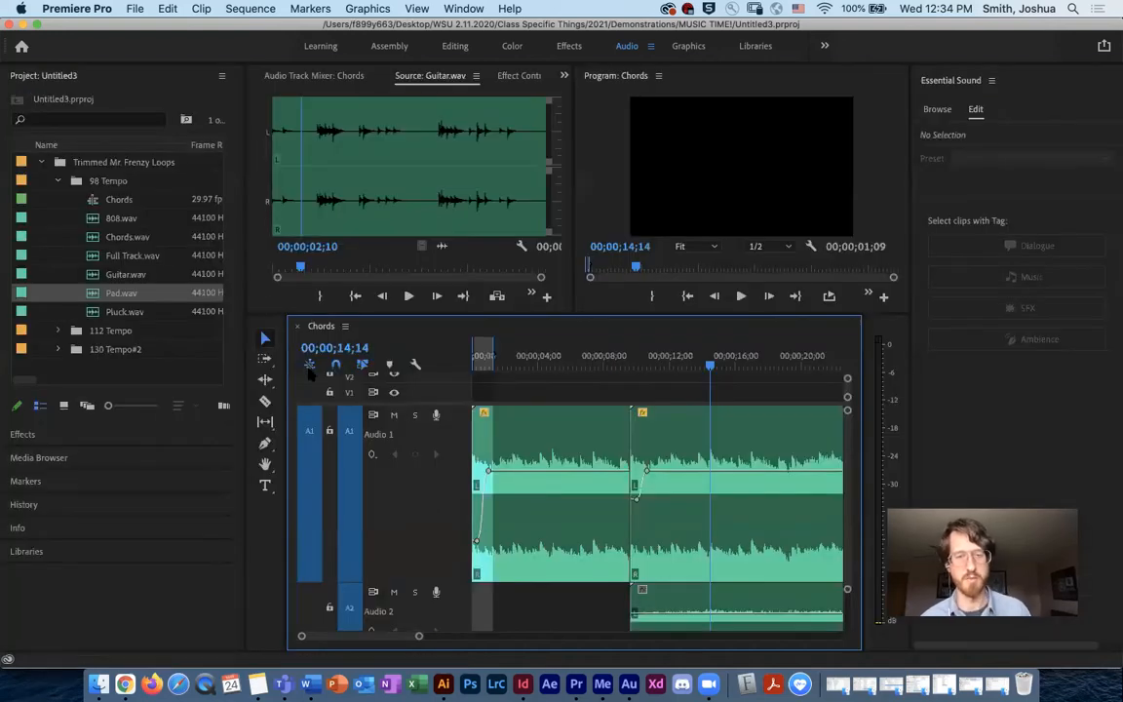
click(93, 275)
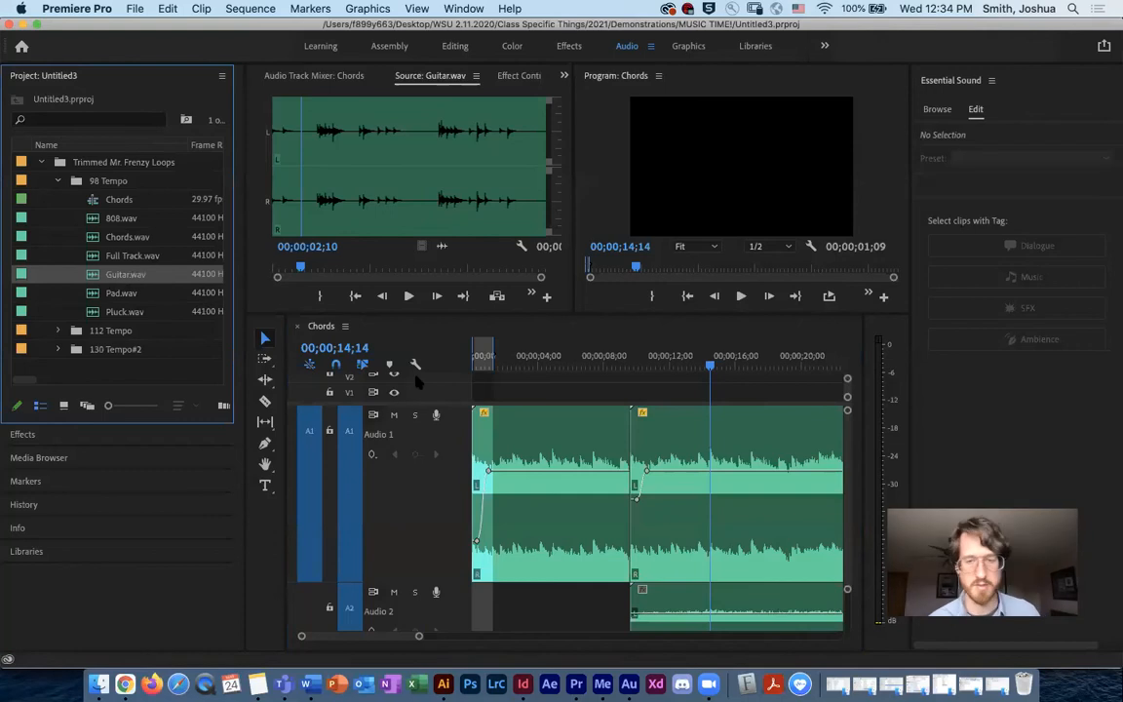
double_click(92, 276)
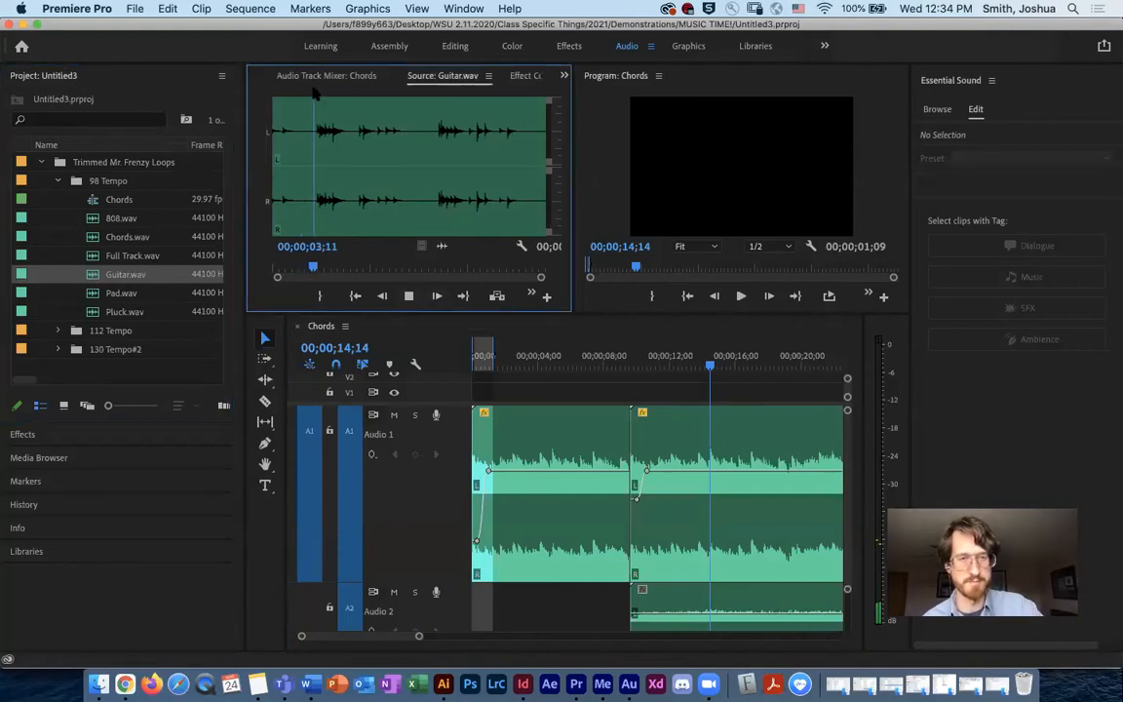
Audition Guitar.wav from its beginning in the source monitor.
drag(329, 265, 244, 261)
key(space)
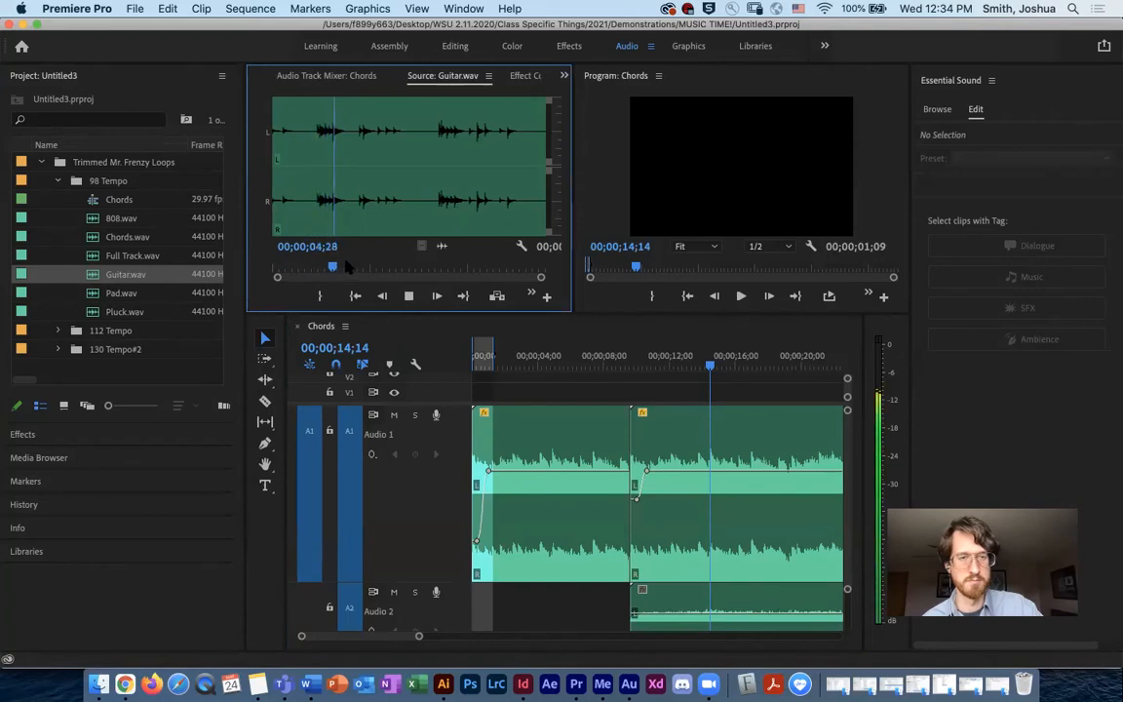
key(space)
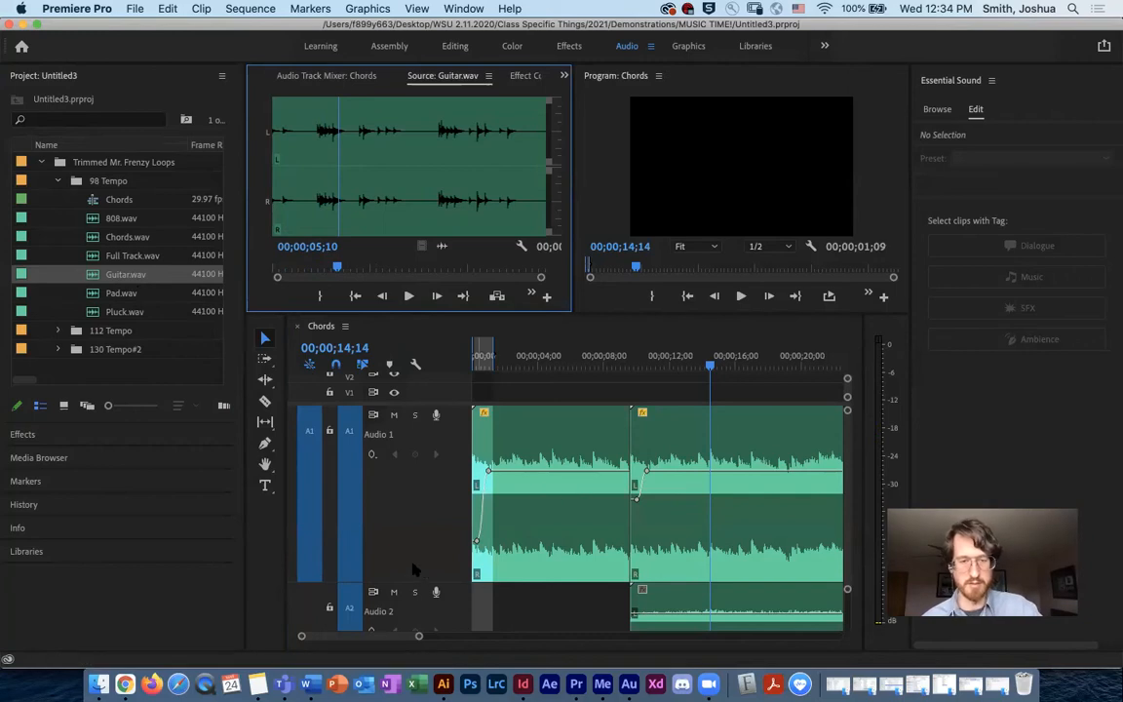
Reduce the Audio 1 track height, place Guitar.wav on Audio 3 starting at about 7 seconds, and maximize the timeline.
drag(438, 579, 438, 497)
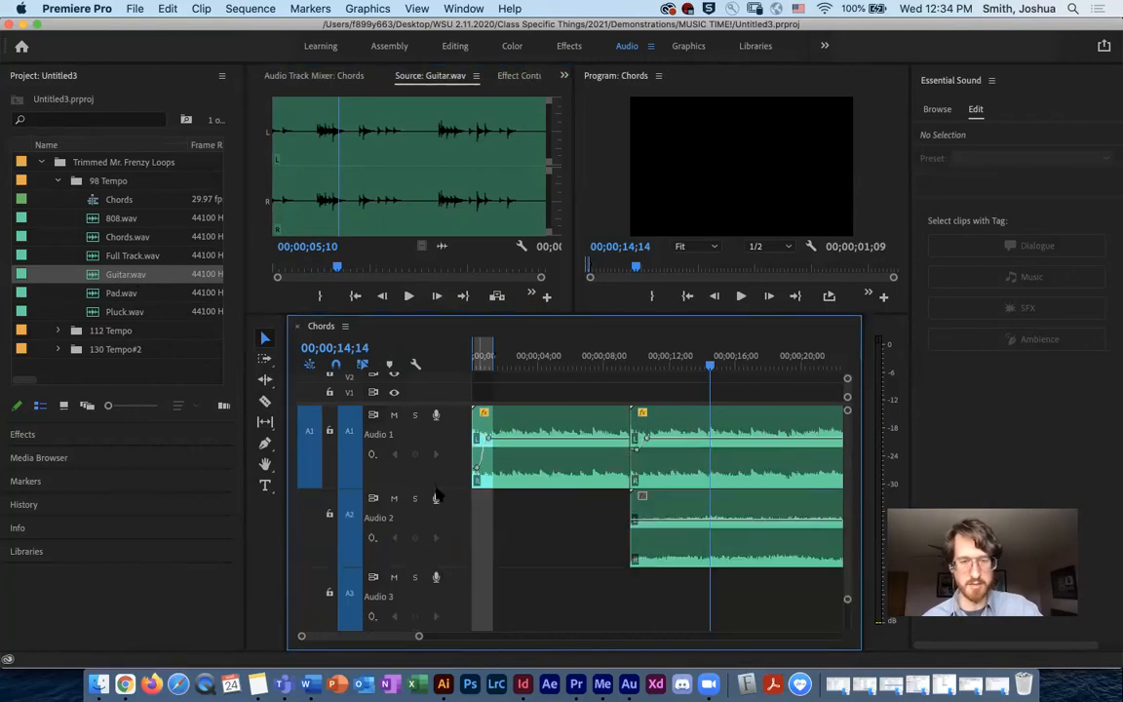
drag(97, 269, 585, 595)
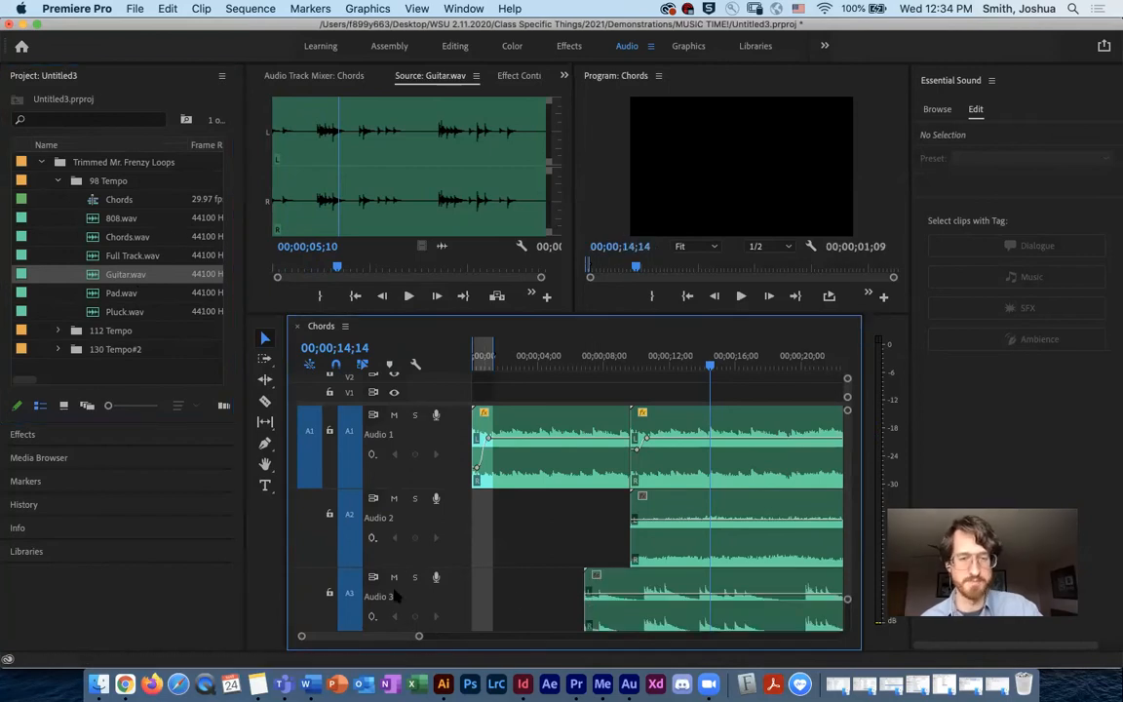
key(grave)
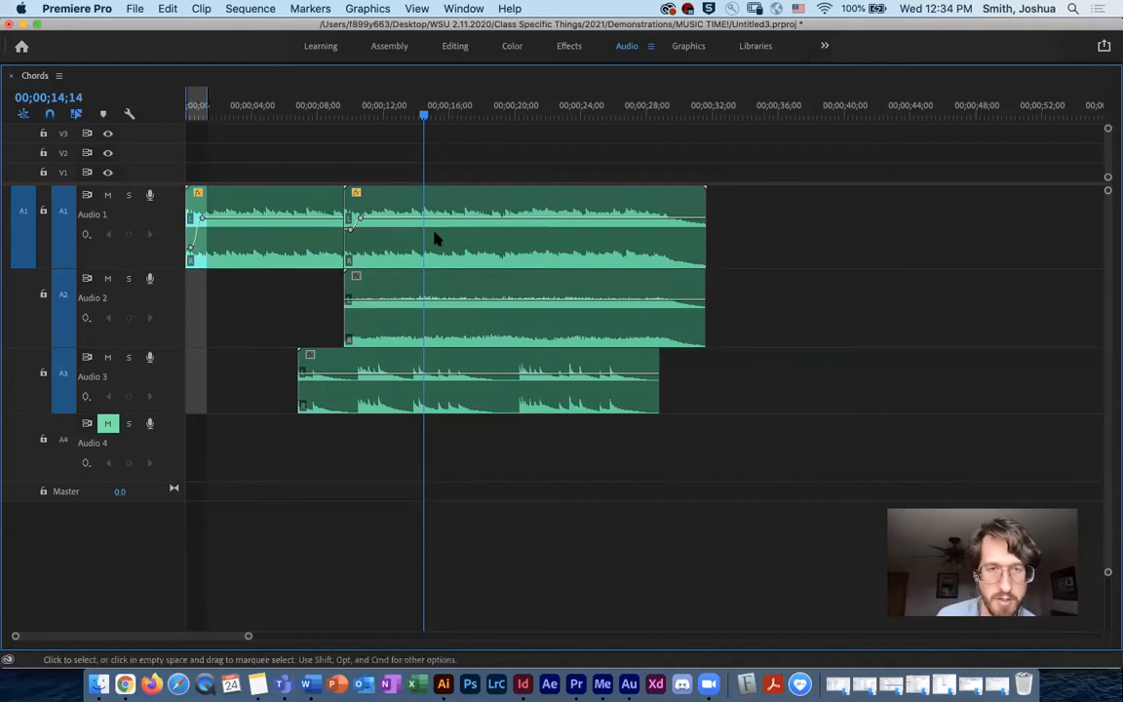
Trim the opening of the guitar clip on Audio 3 and move the clip to start at 00;00;14;13.
click(421, 121)
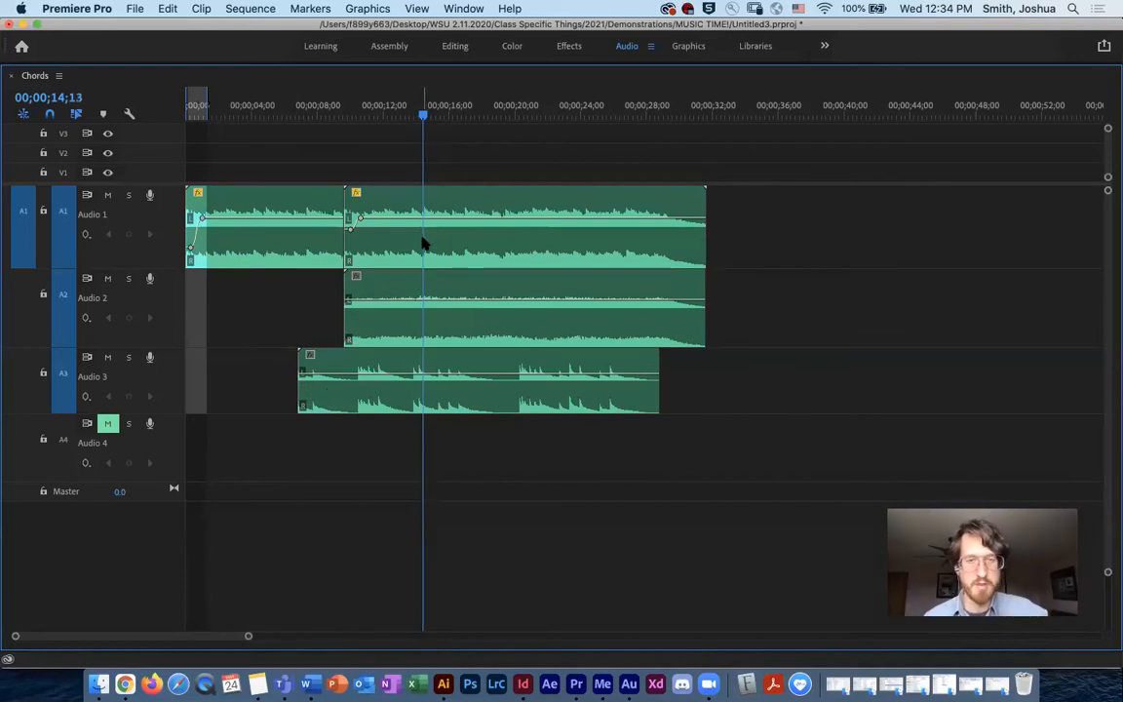
click(337, 401)
drag(308, 399, 355, 391)
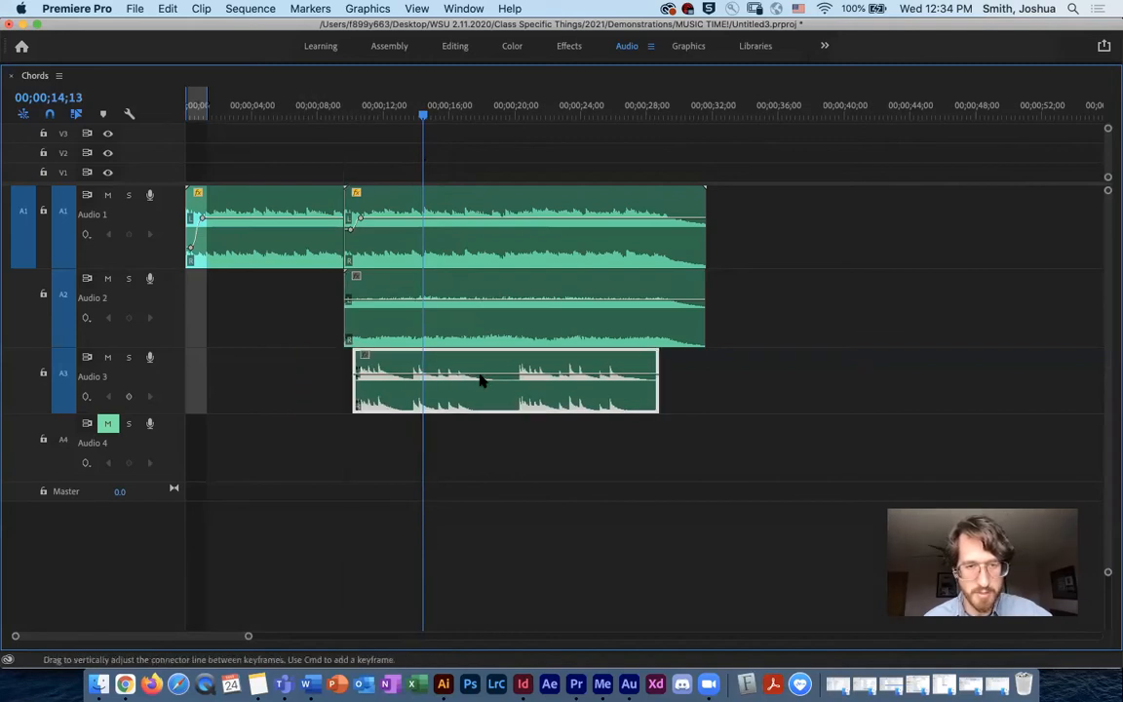
drag(440, 398, 511, 396)
drag(725, 387, 726, 386)
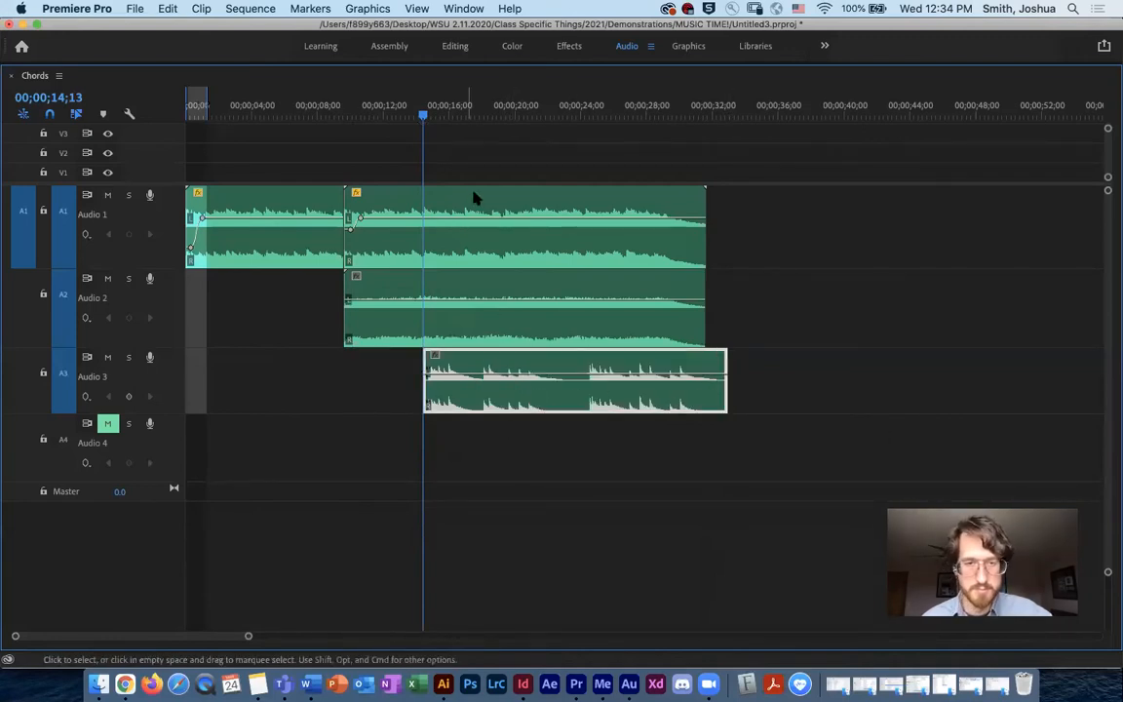
Tighten the guitar clip's opening so its first note falls just after 00;00;14;13.
mouse_move(248, 636)
mouse_down()
mouse_move(378, 618)
mouse_move(242, 622)
mouse_up()
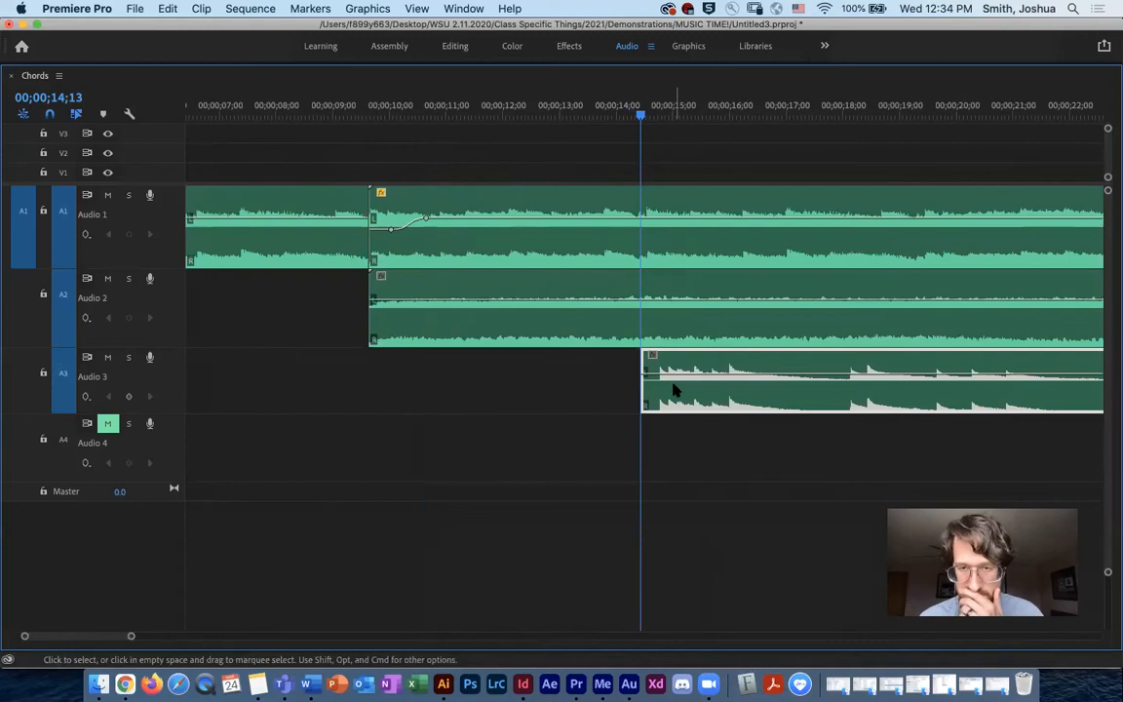
drag(650, 391, 664, 389)
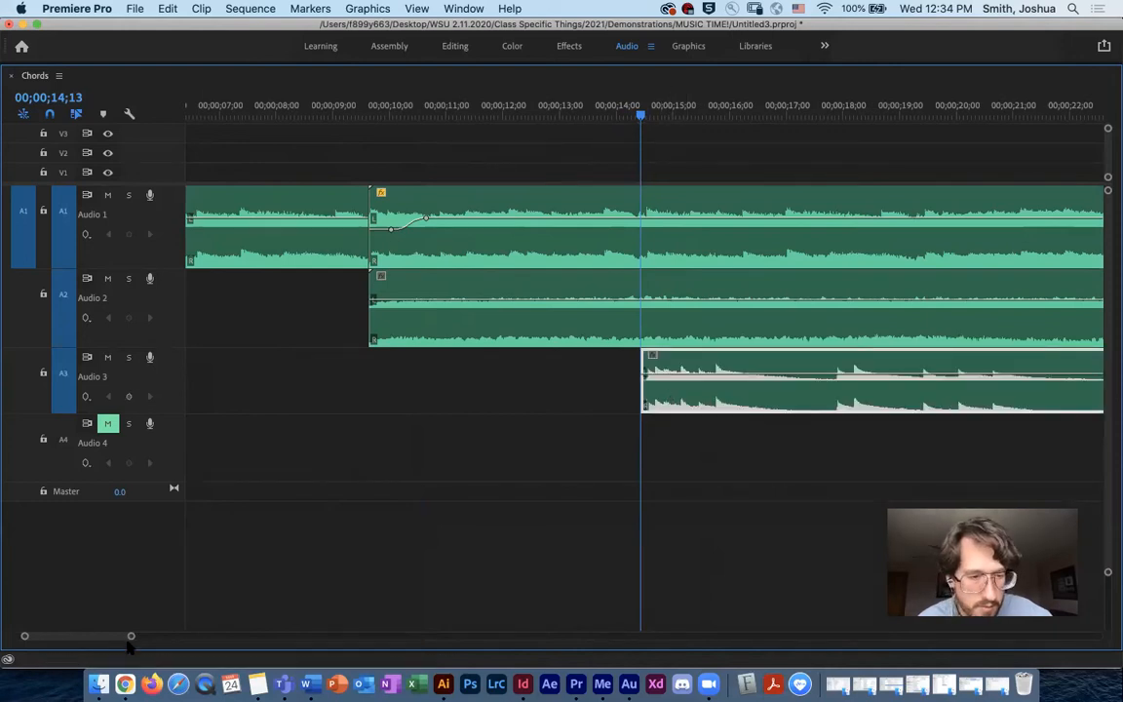
drag(152, 639, 75, 638)
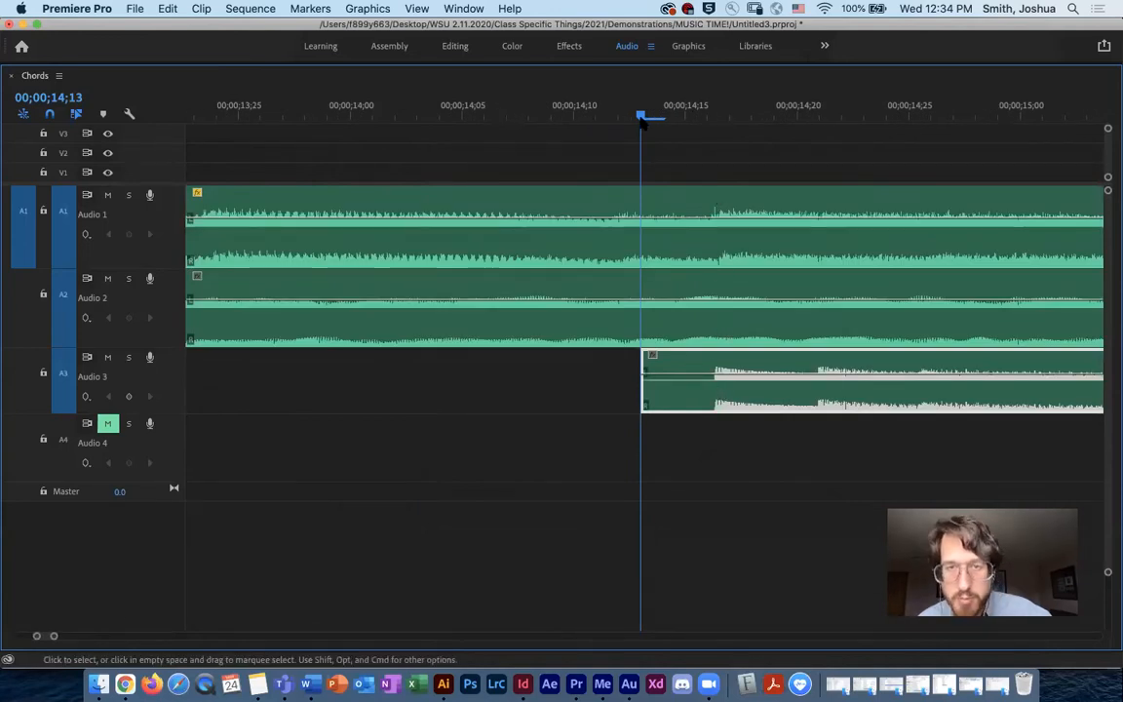
Mark in and out points around the guitar's entrance, from about 00;00;13;00 to 00;00;17;19, and play that section.
drag(54, 636, 176, 635)
key(j)
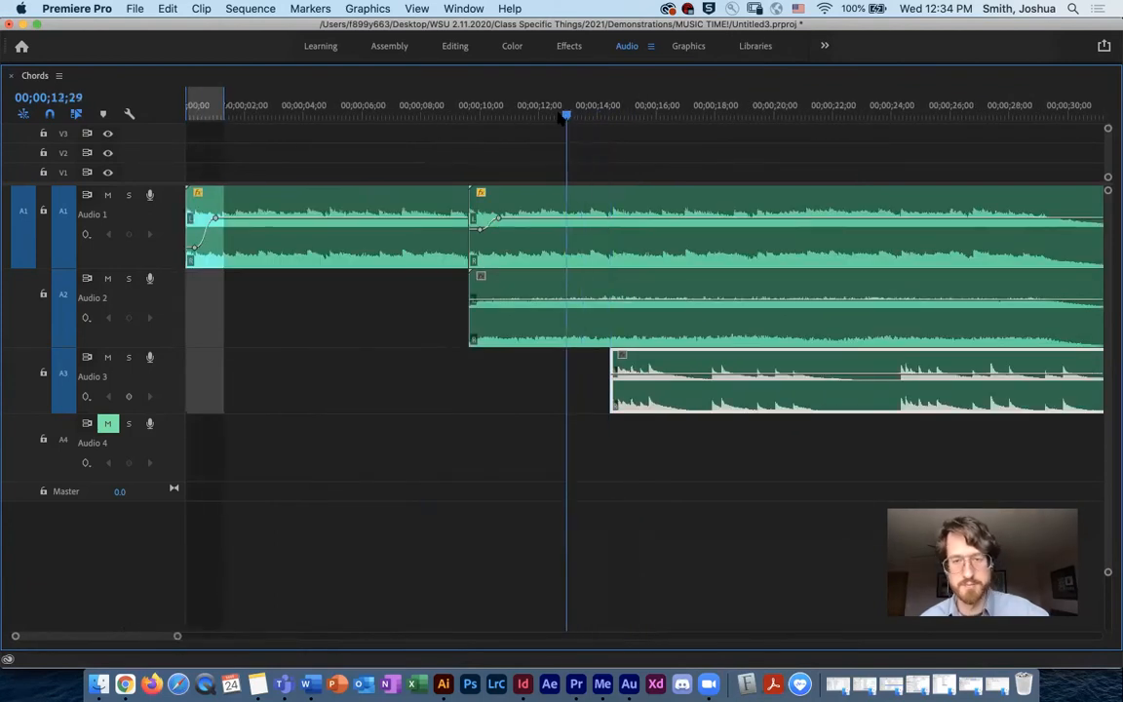
key(i)
key(l)
key(k)
key(o)
key(grave)
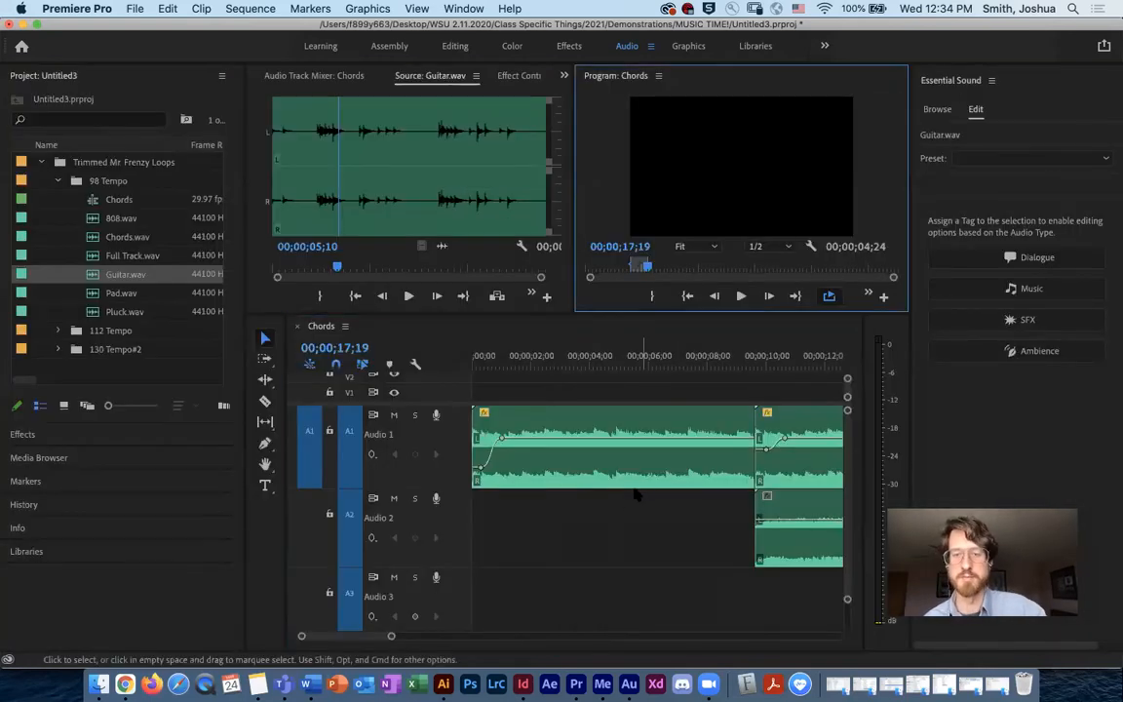
key(grave)
key(space)
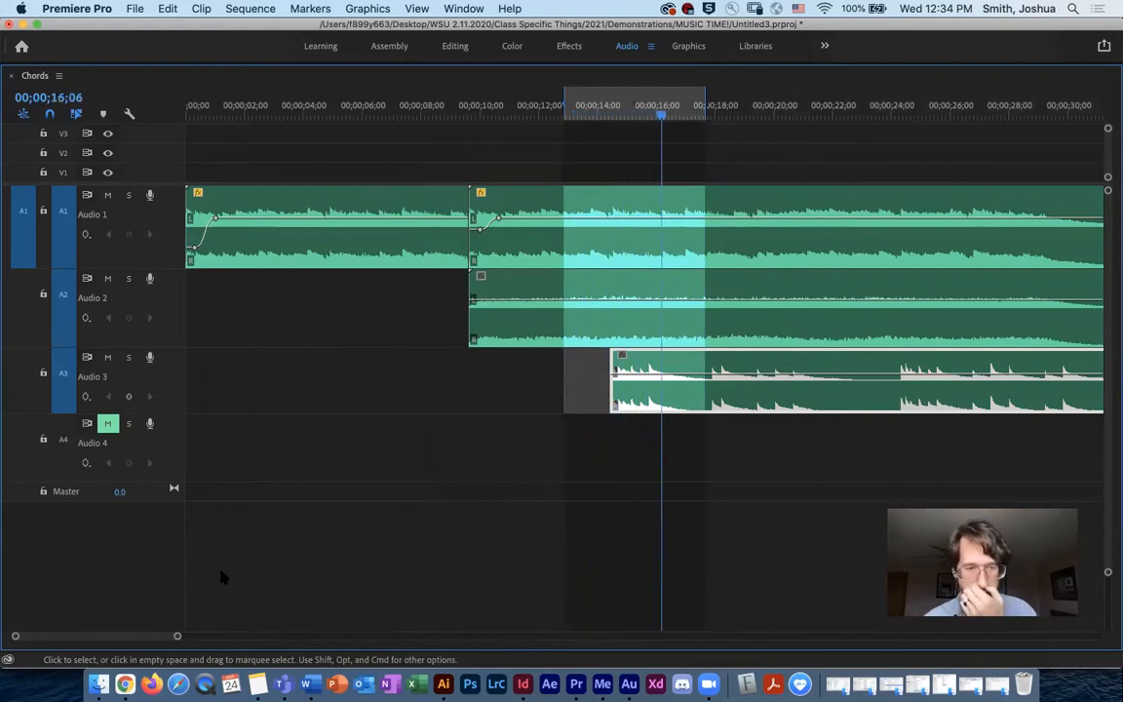
Mute Audio 3 and replay the other tracks around 00;00;14;15 to find the beat, leaving the playhead at 00;00;14;18.
drag(178, 637, 121, 644)
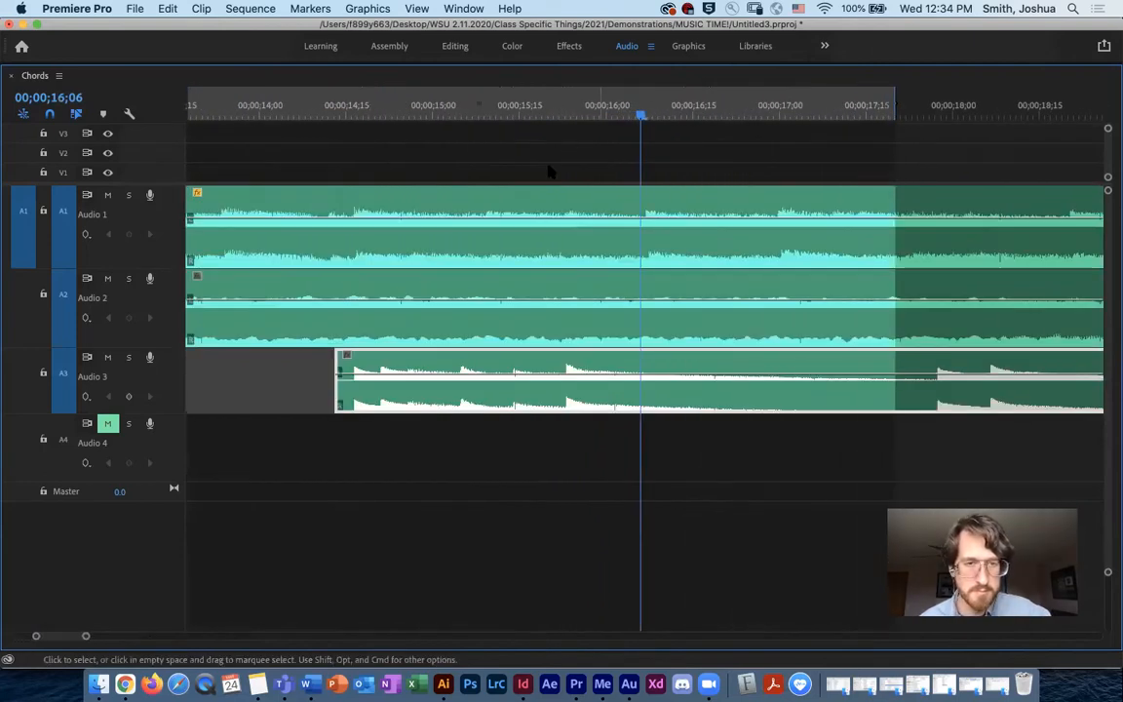
drag(576, 118, 354, 157)
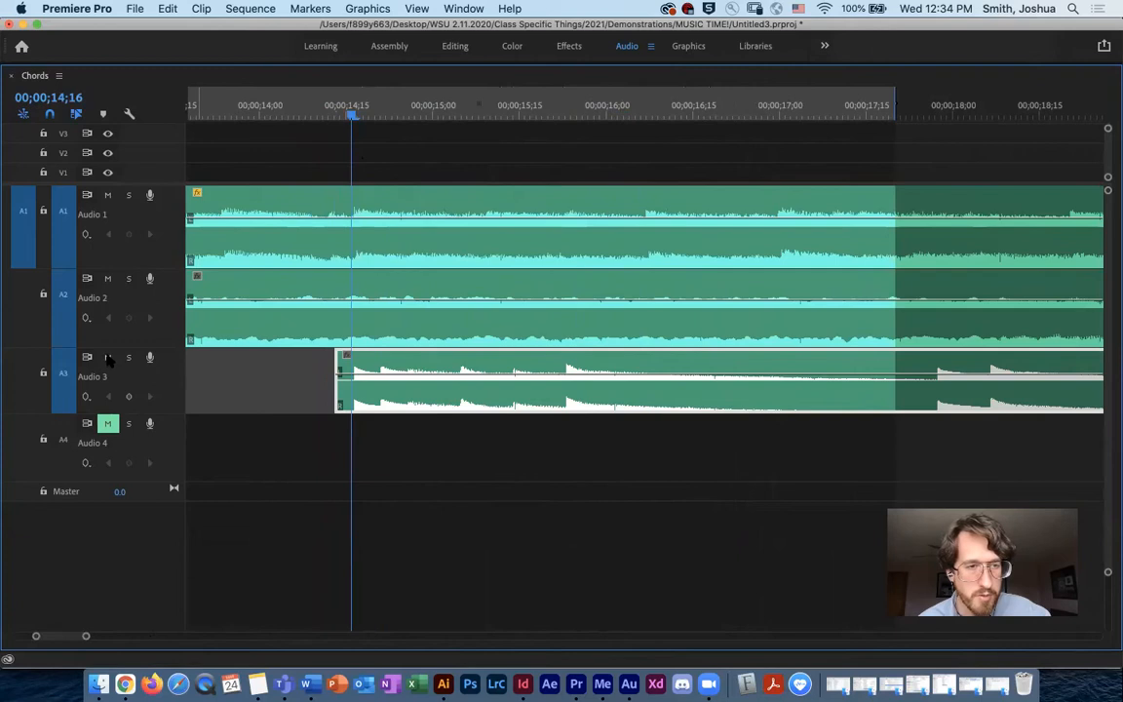
drag(352, 112, 259, 147)
key(space)
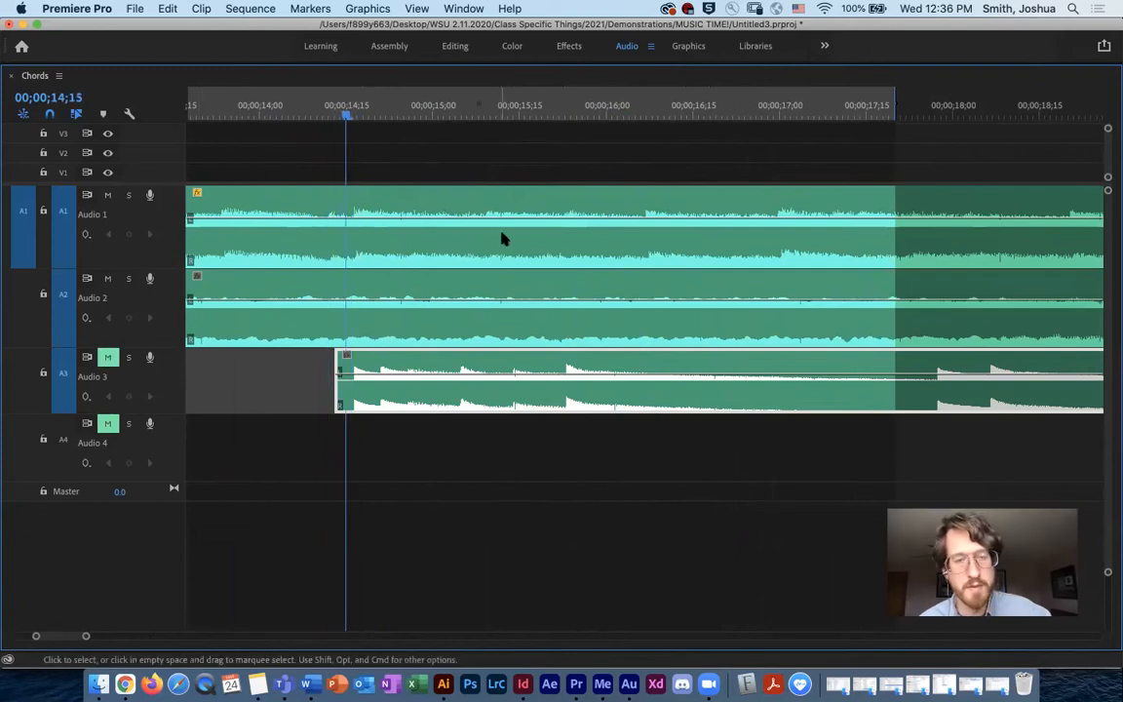
key(space)
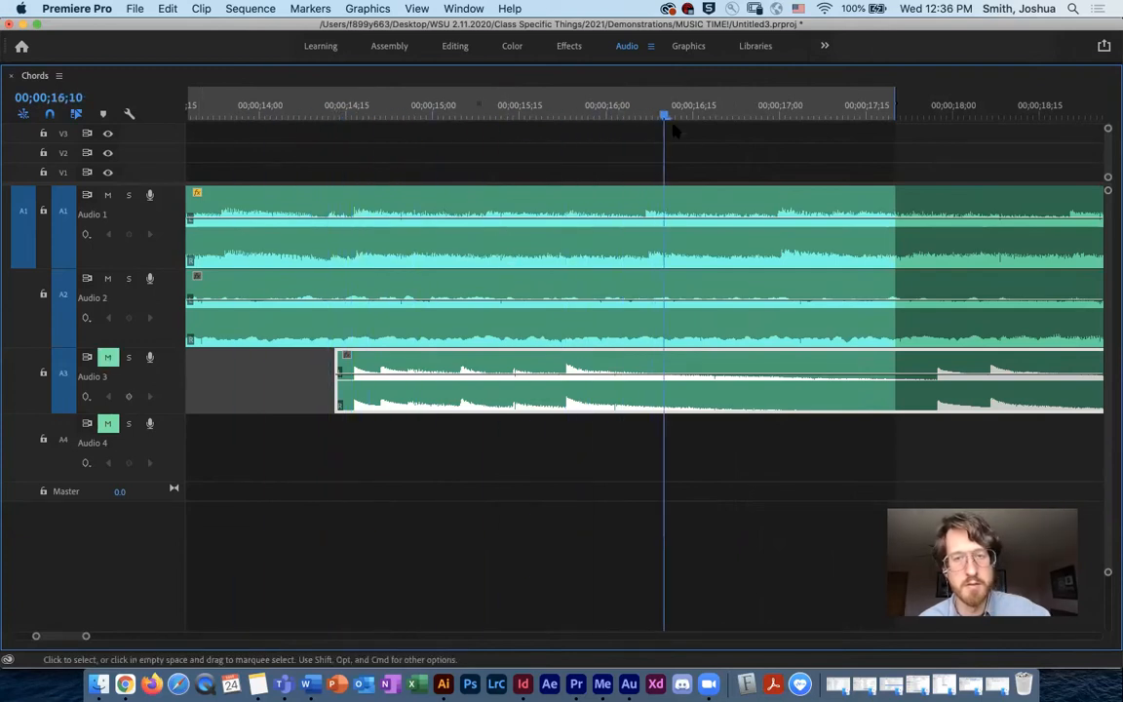
drag(664, 114, 275, 167)
key(space)
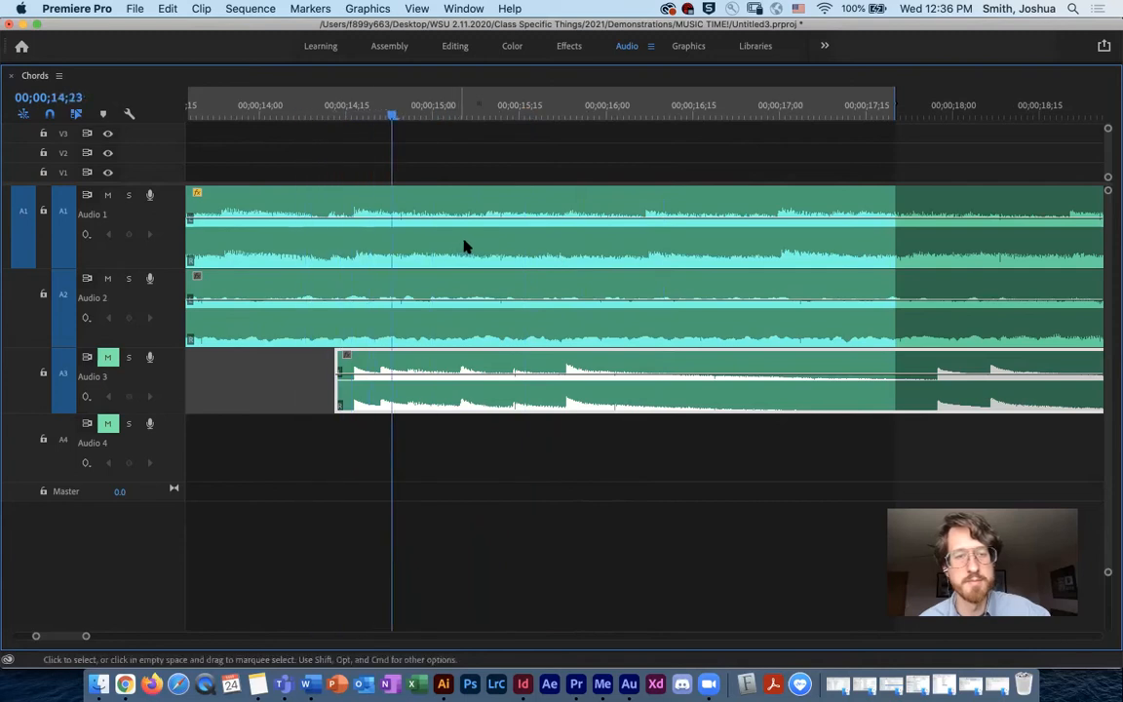
key(space)
drag(484, 109, 317, 146)
key(space)
key(space)
drag(401, 113, 363, 121)
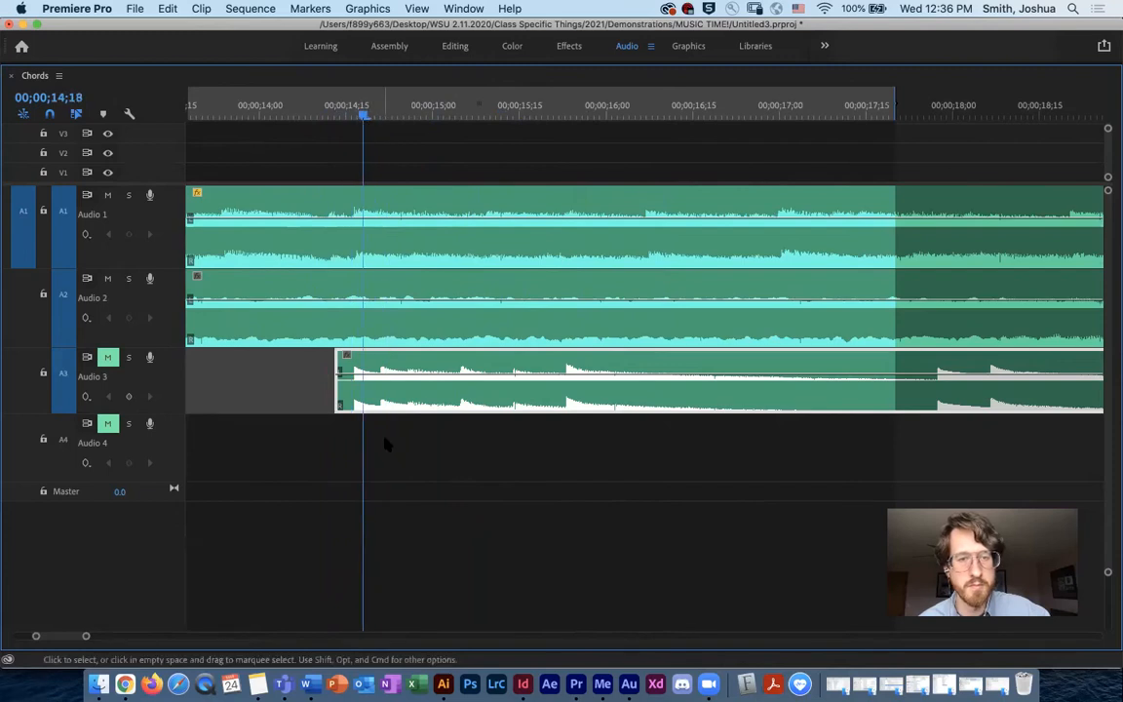
Trim a sliver off the guitar clip's start and move the clip to Audio 4 and back to Audio 3.
drag(378, 401, 345, 385)
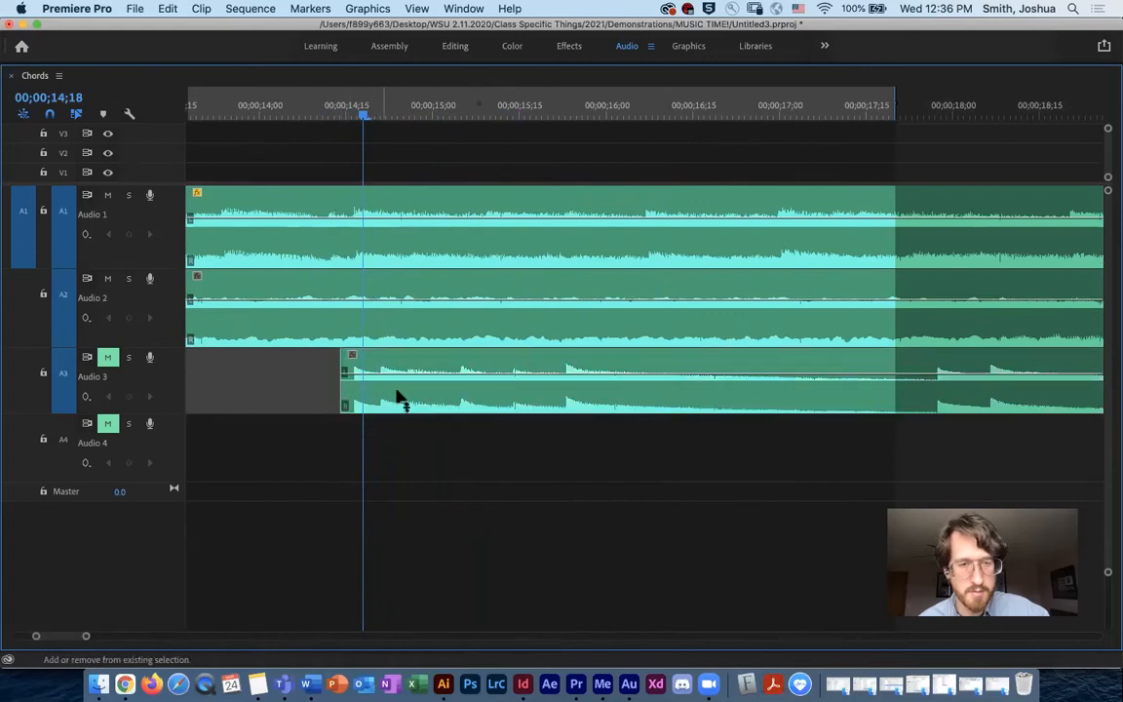
drag(86, 637, 60, 636)
drag(609, 381, 624, 480)
click(416, 9)
click(418, 9)
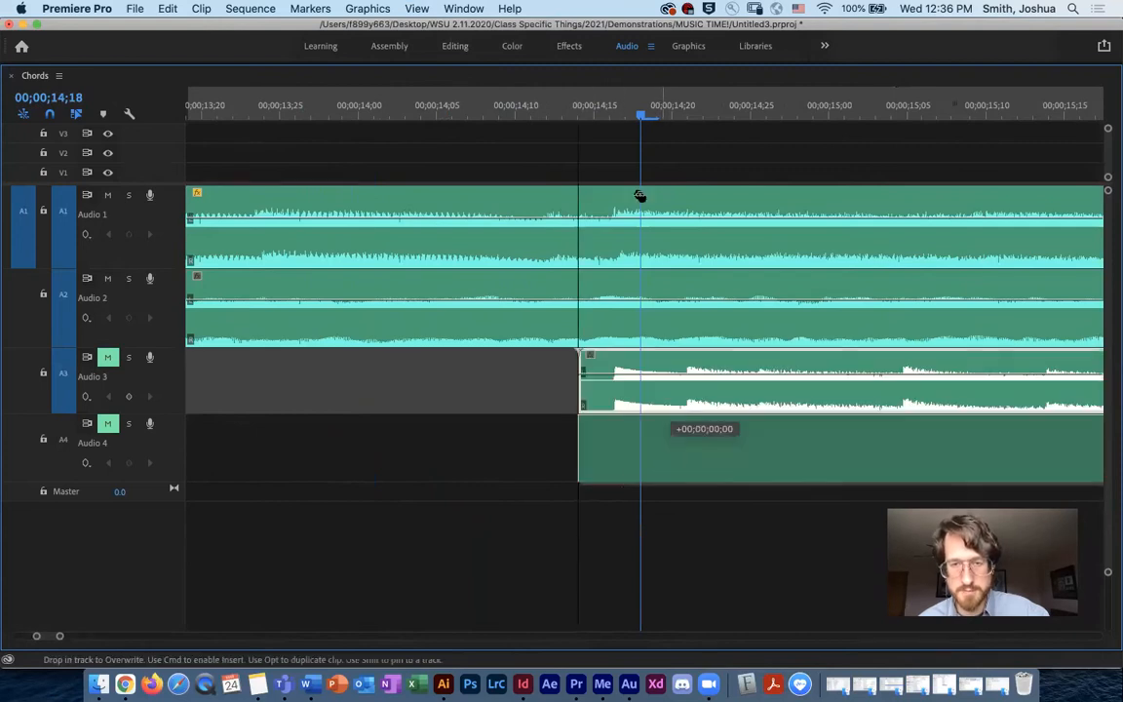
drag(639, 196, 639, 107)
click(389, 114)
mouse_move(652, 458)
mouse_down()
mouse_move(663, 458)
mouse_move(652, 461)
mouse_up()
drag(397, 114, 506, 121)
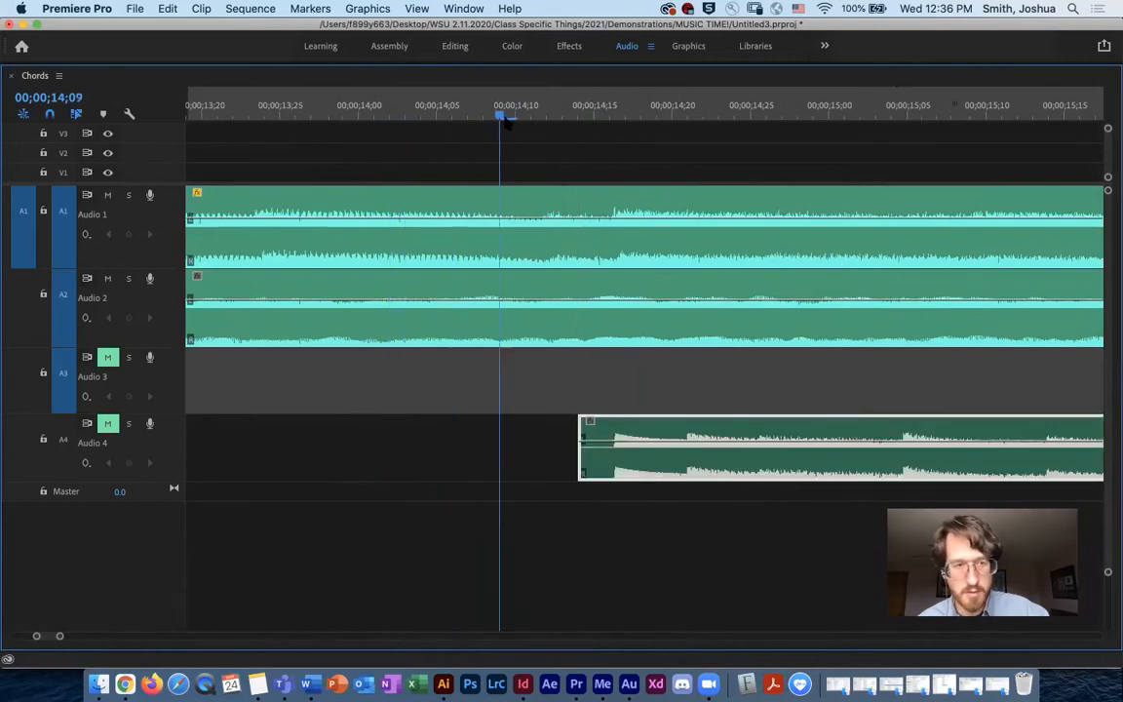
drag(671, 466, 579, 407)
Trim the guitar clip's start to its first note at 00;00;14;16 and replay the passage from 00;00;14;05.
drag(518, 115, 610, 117)
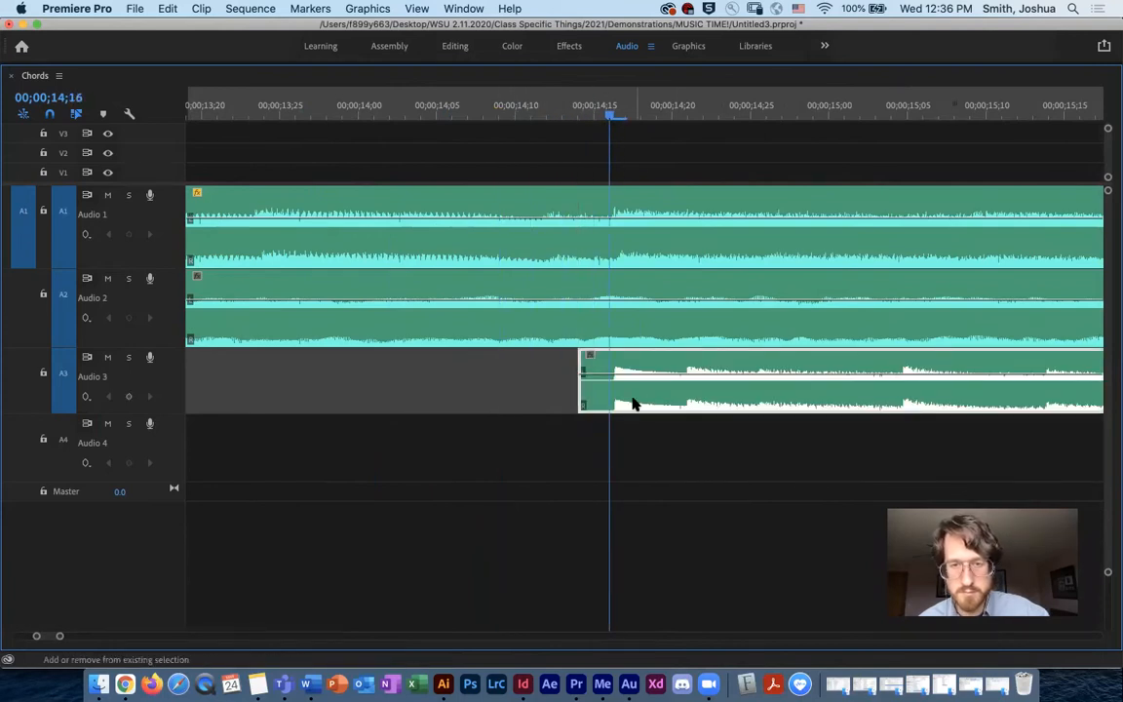
mouse_move(626, 400)
mouse_down()
mouse_move(582, 390)
mouse_move(643, 397)
mouse_move(639, 363)
mouse_move(639, 394)
mouse_up()
click(546, 109)
drag(557, 110, 373, 110)
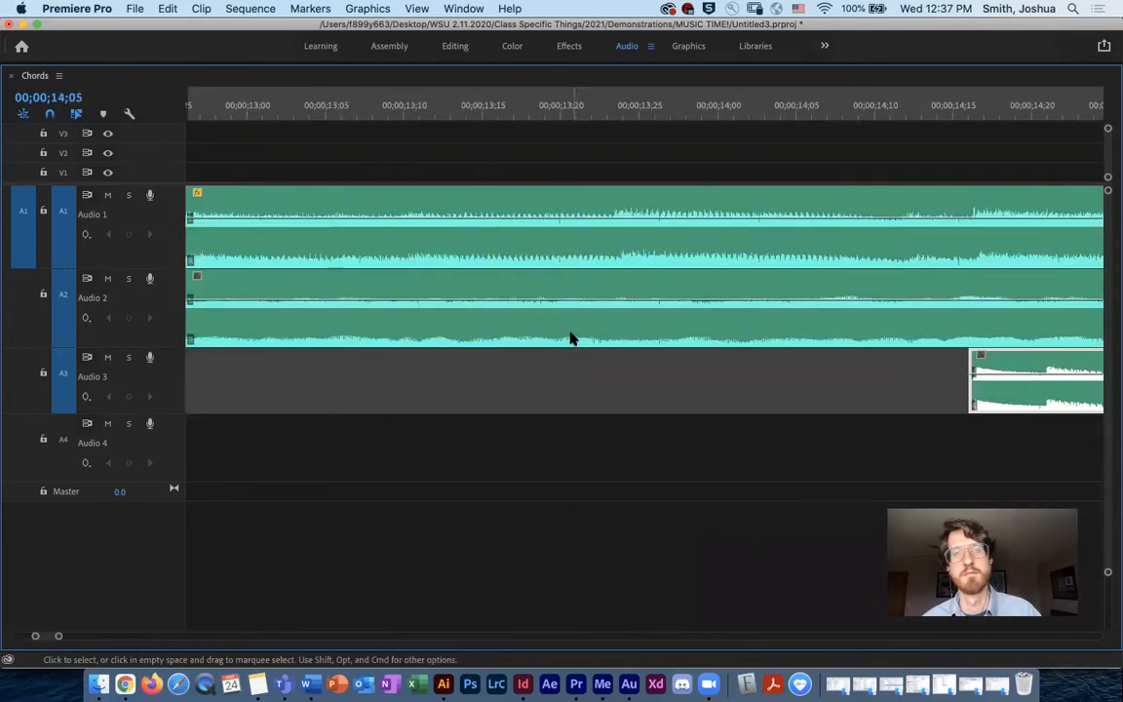
key(space)
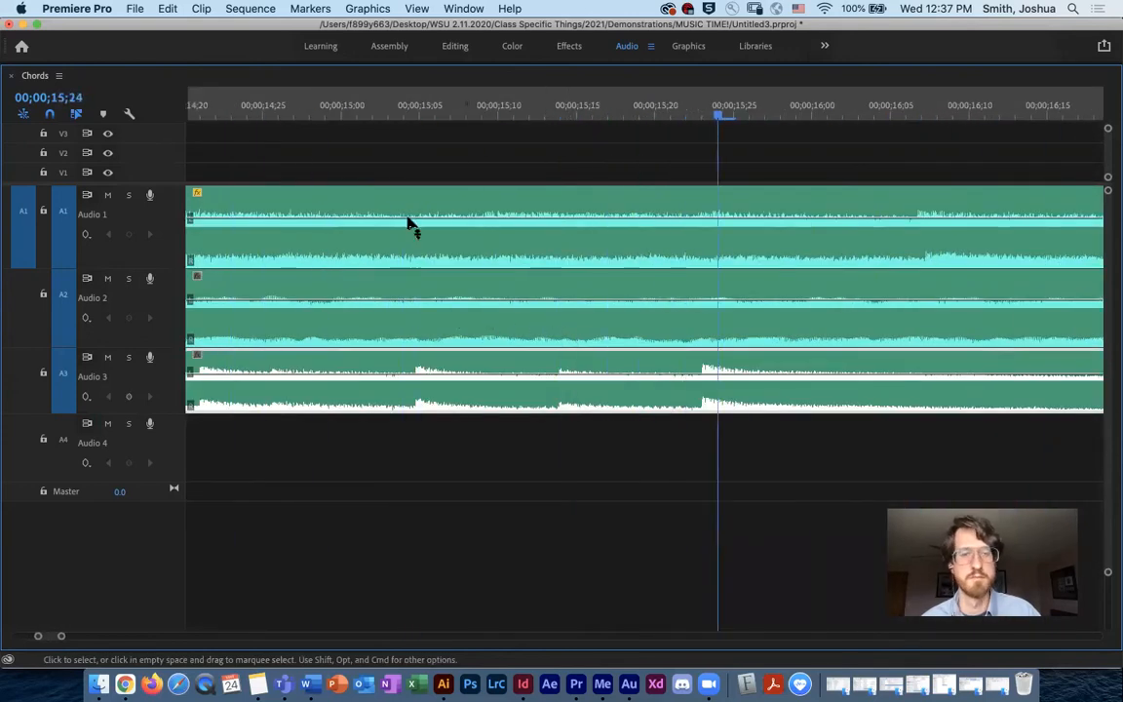
Shift the guitar's first note to about 00;00;14;19, play the passage, and trim the silence before that note.
drag(421, 101, 260, 113)
drag(390, 390, 363, 379)
key(space)
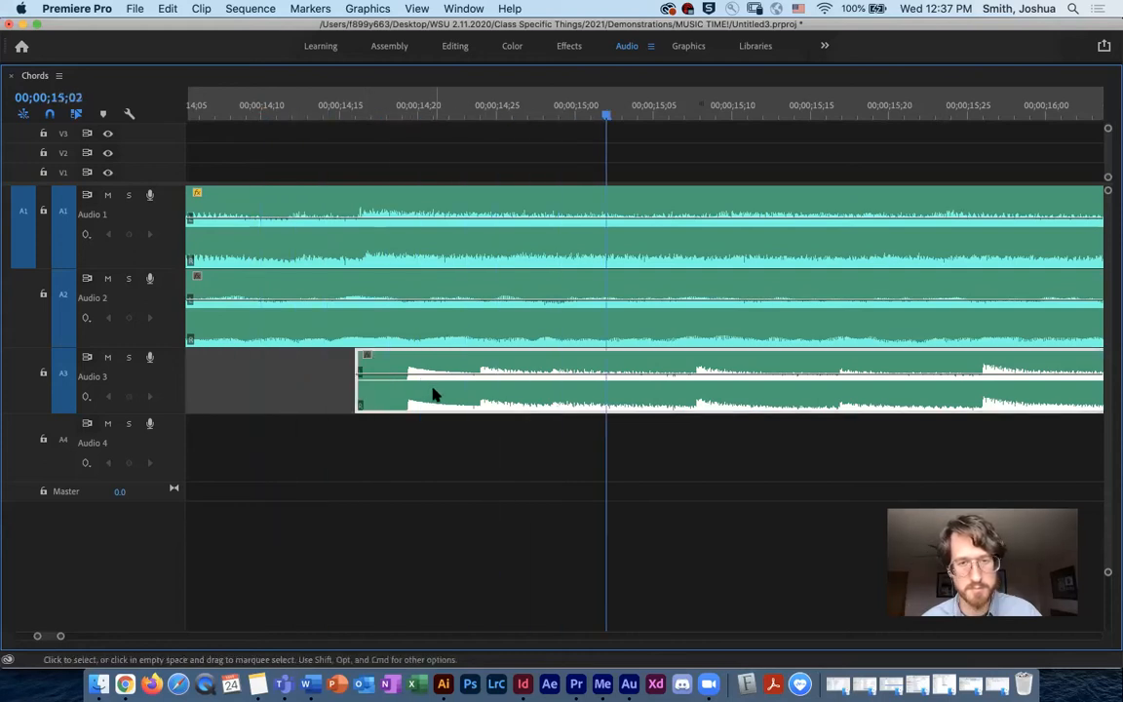
key(space)
drag(261, 109, 260, 148)
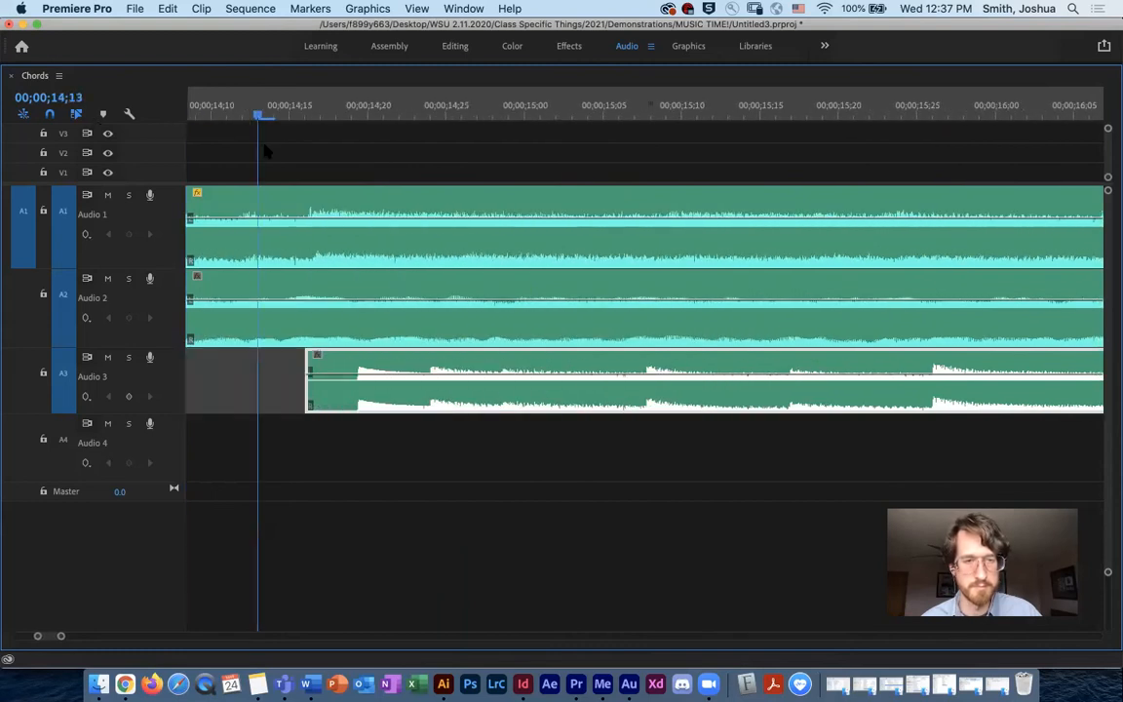
drag(314, 391, 357, 391)
Set the in point at 00;00;14;13 and play the whole sequence from its start through the end of the guitar clip.
drag(61, 636, 278, 610)
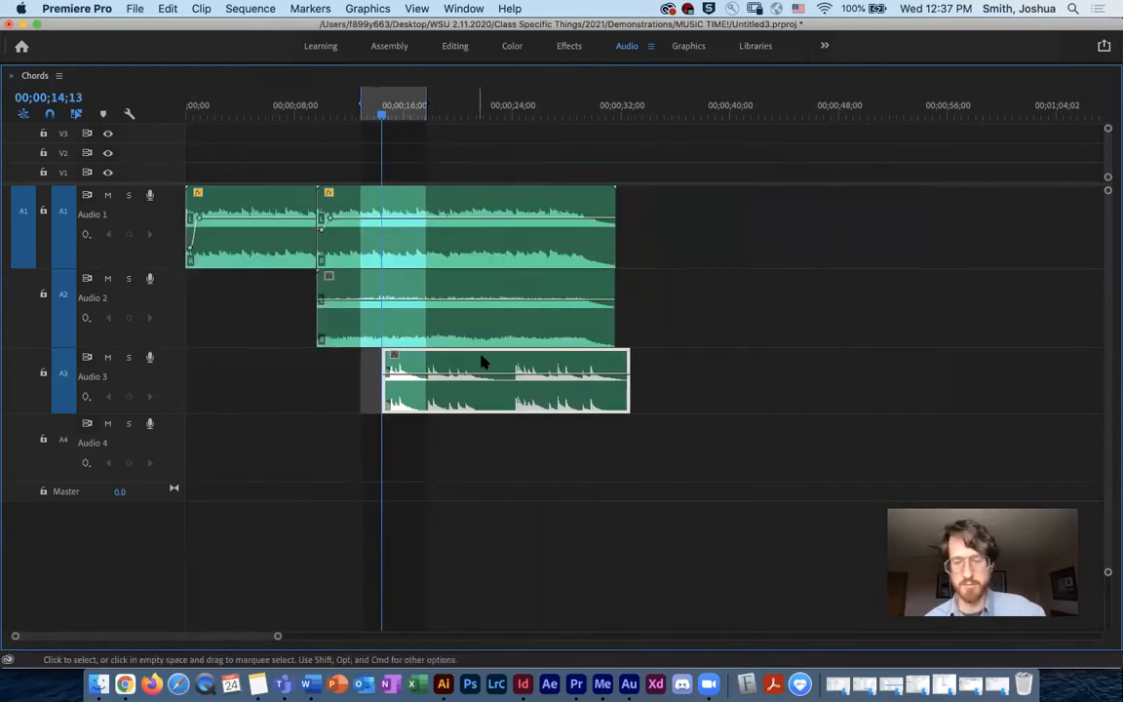
key(i)
drag(381, 115, 117, 126)
key(grave)
key(space)
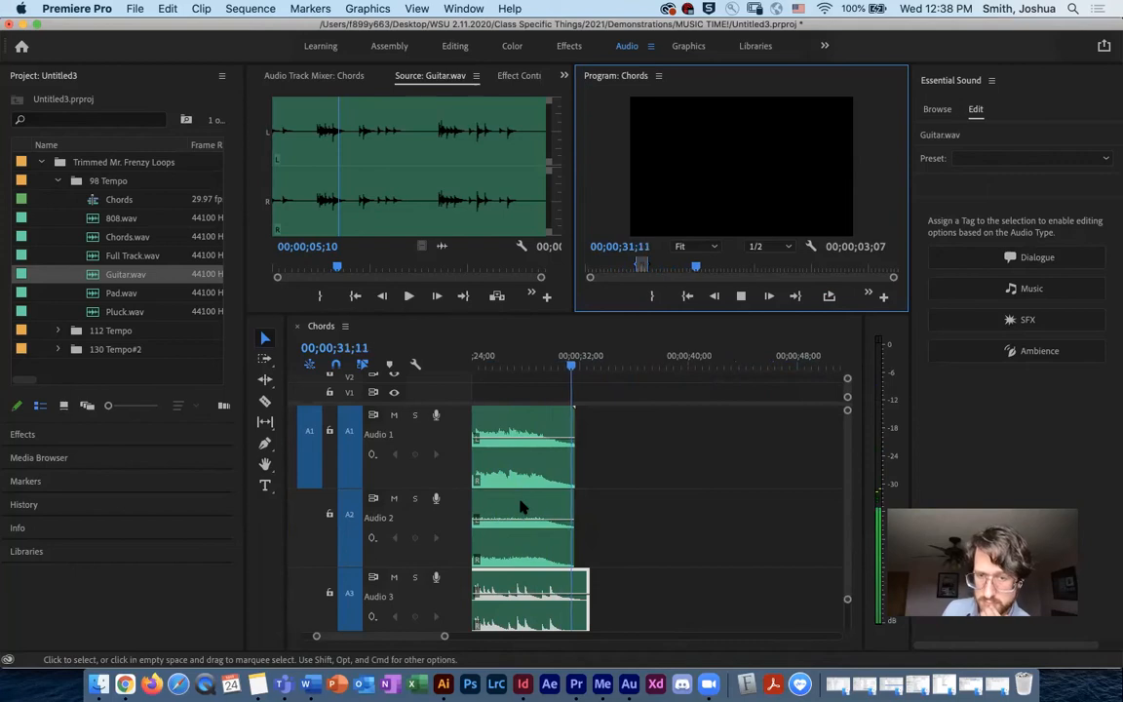
key(space)
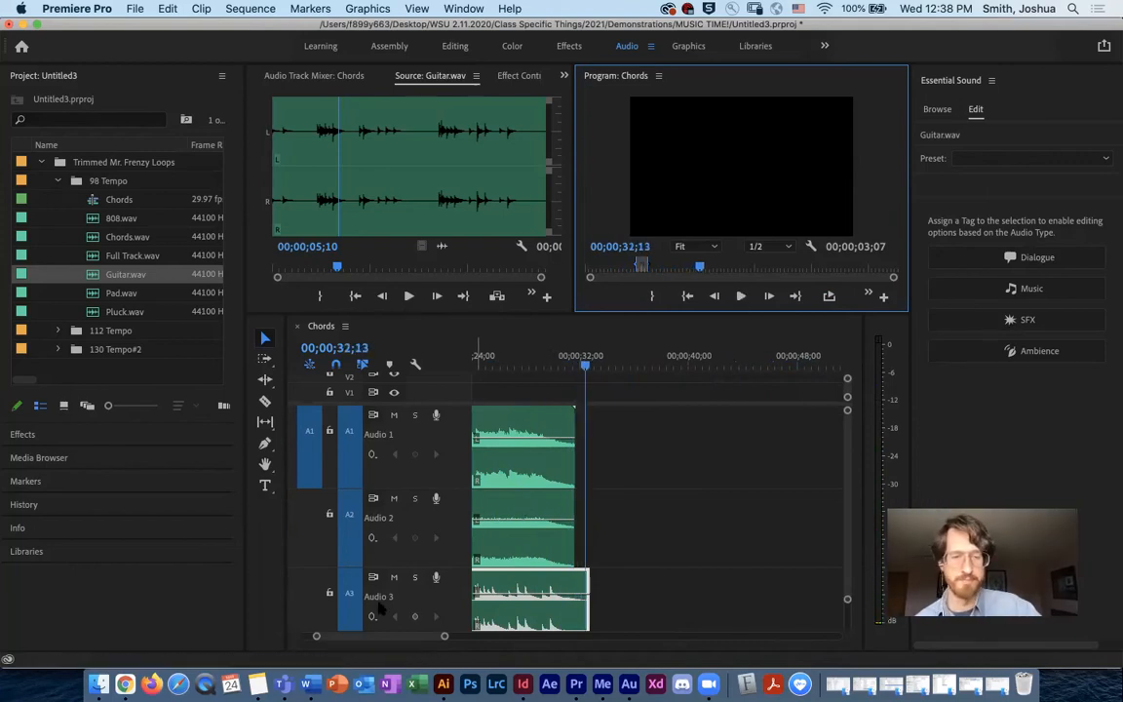
Check how the three tracks end by replaying the last moment from about 00;00;31;21.
drag(315, 641, 301, 636)
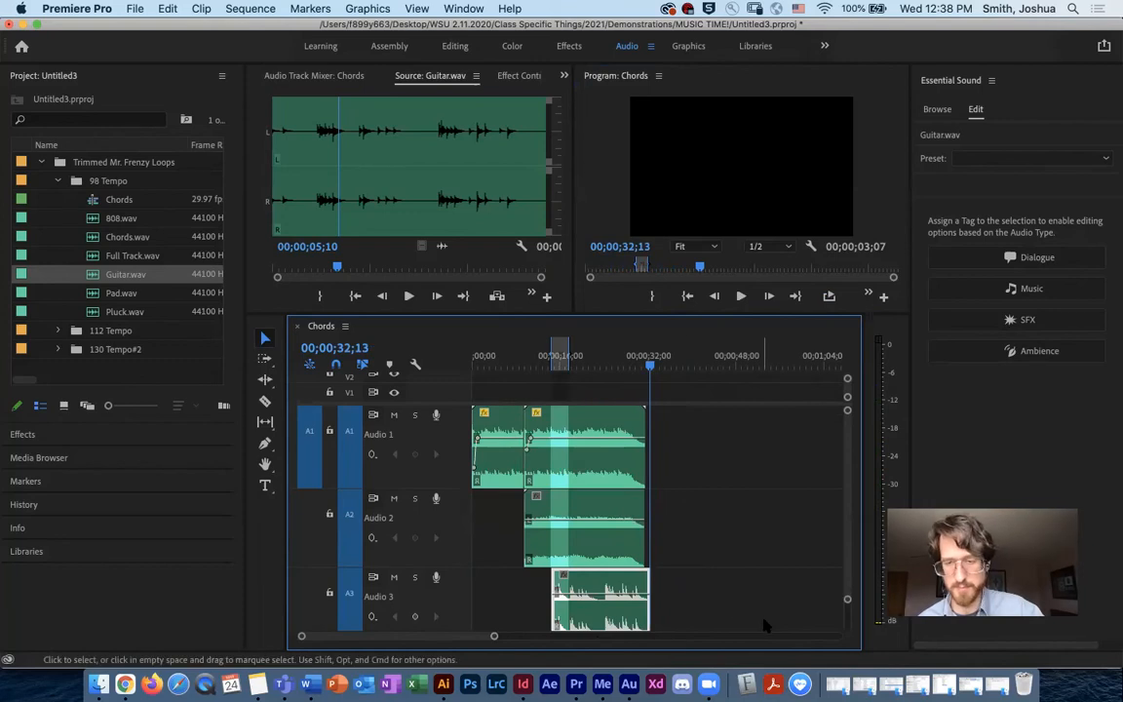
drag(494, 636, 500, 635)
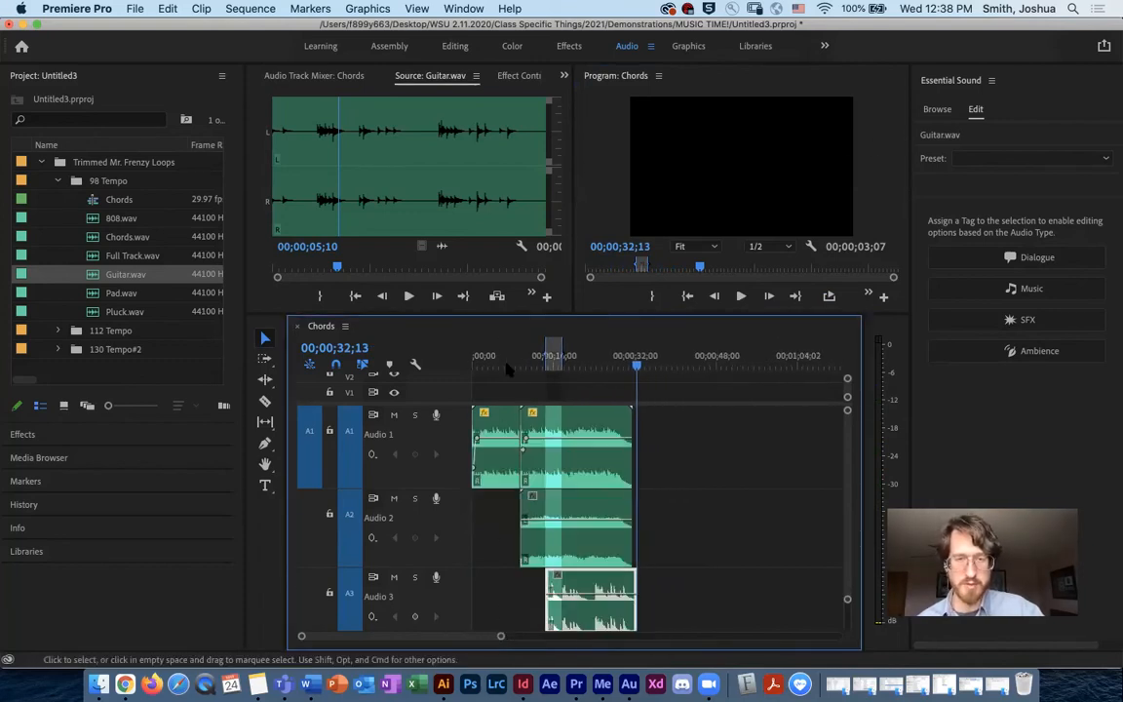
click(634, 367)
drag(635, 367, 630, 366)
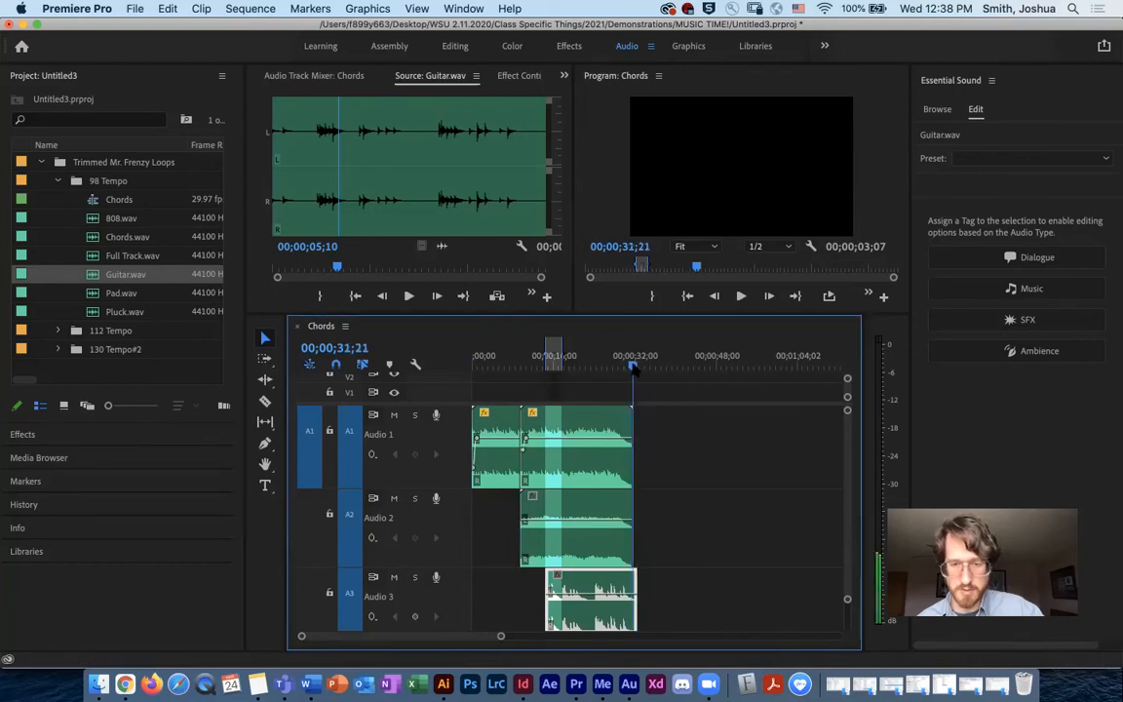
drag(632, 582, 636, 582)
key(space)
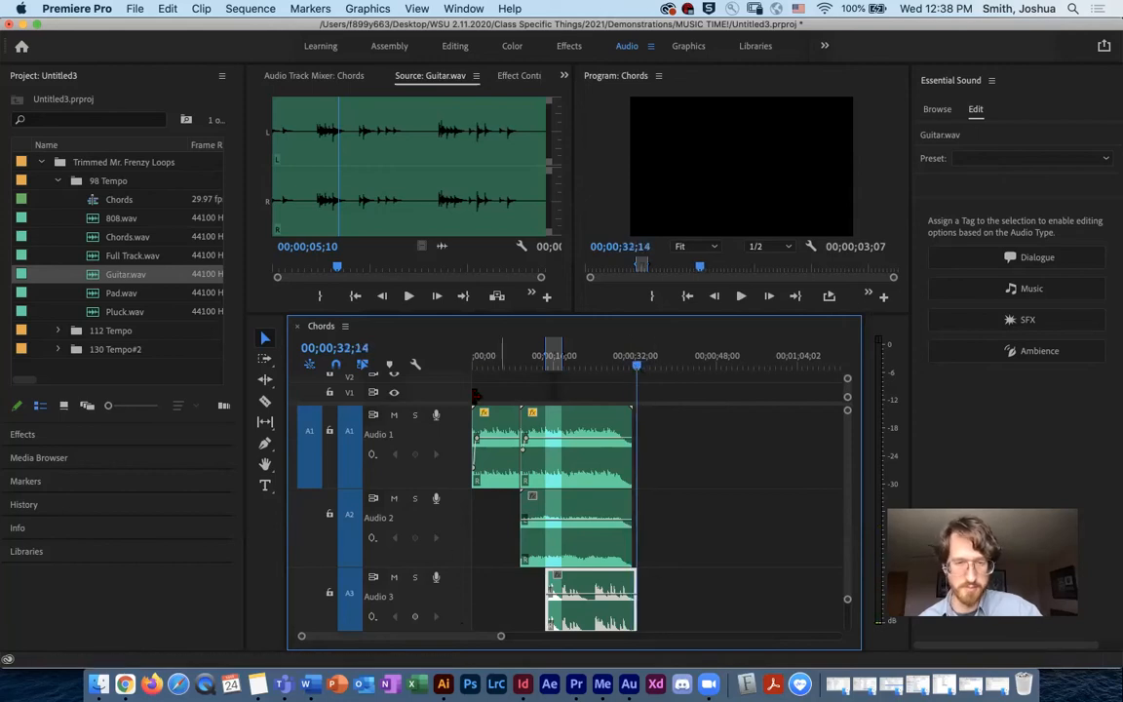
Audition the 808.wav and Pad.wav loops in the Source monitor from their beginnings.
double_click(93, 218)
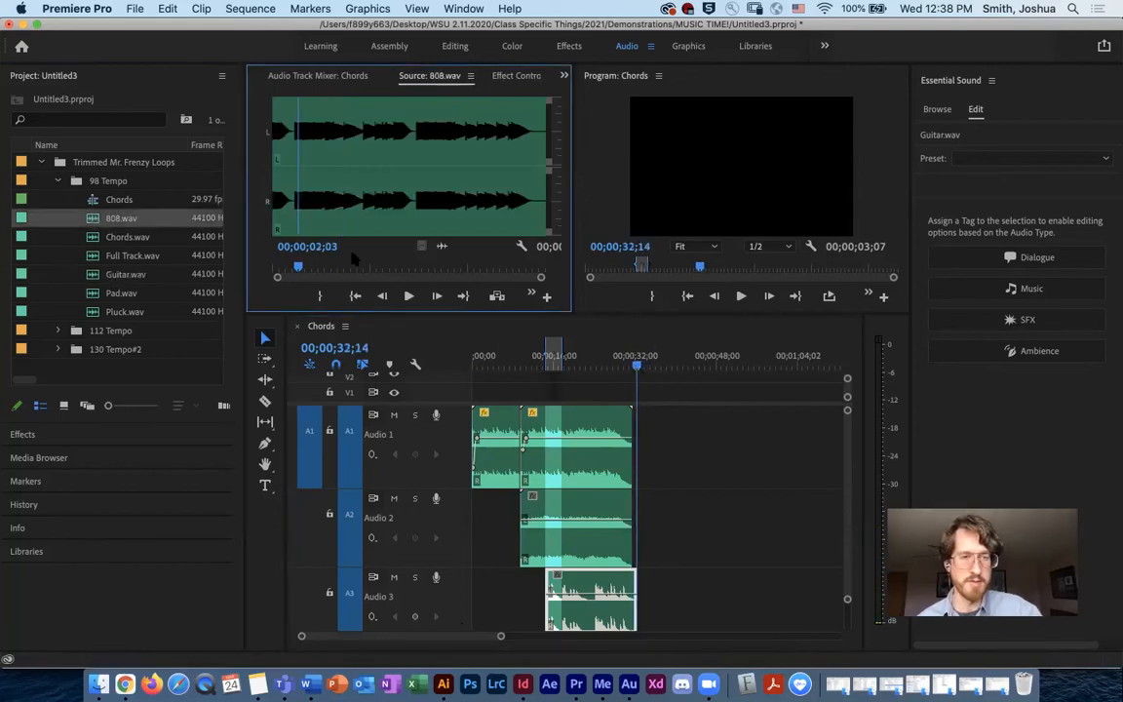
drag(296, 268, 273, 268)
key(space)
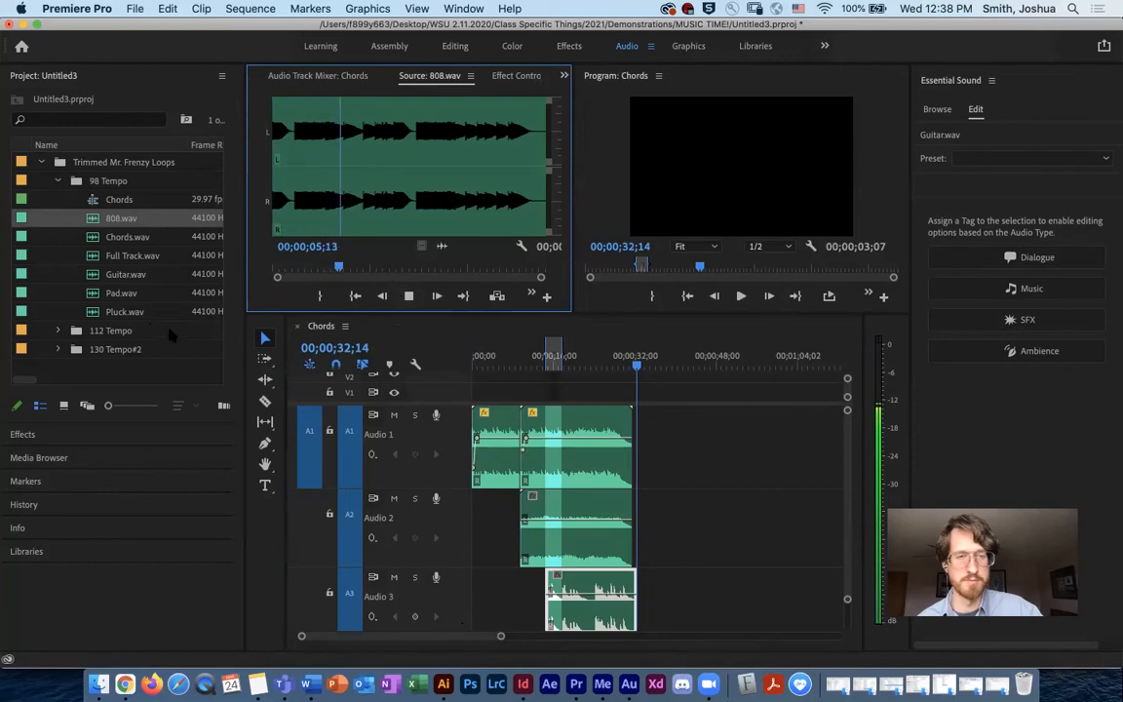
double_click(121, 293)
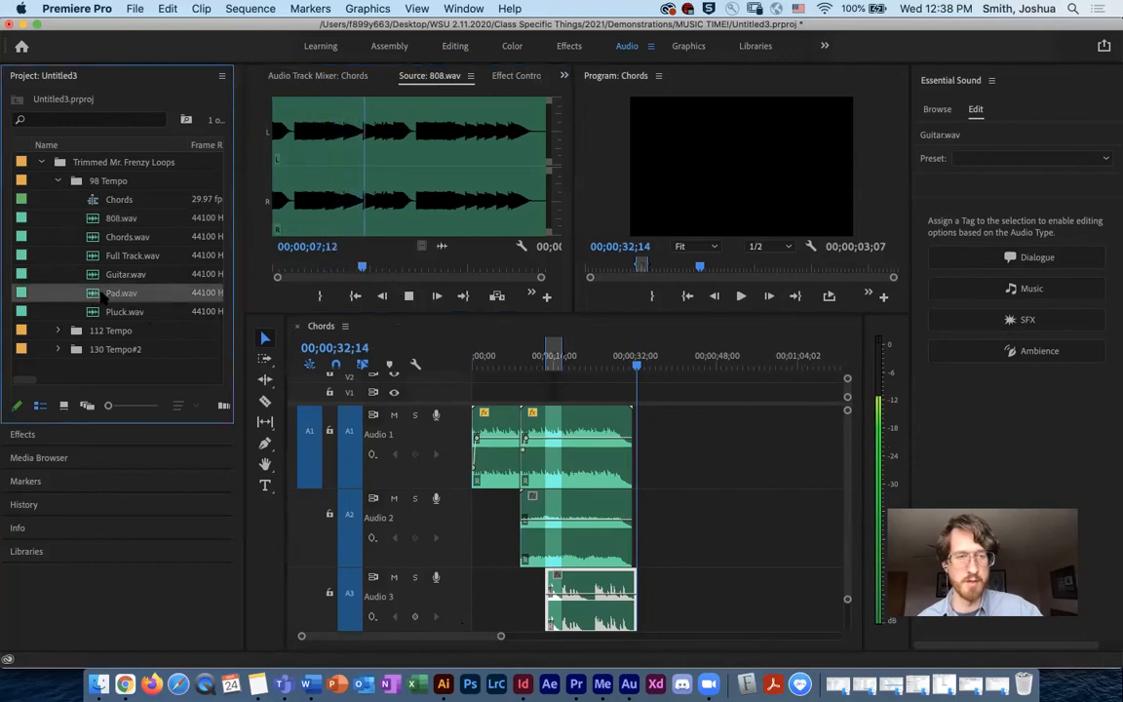
key(Home)
key(space)
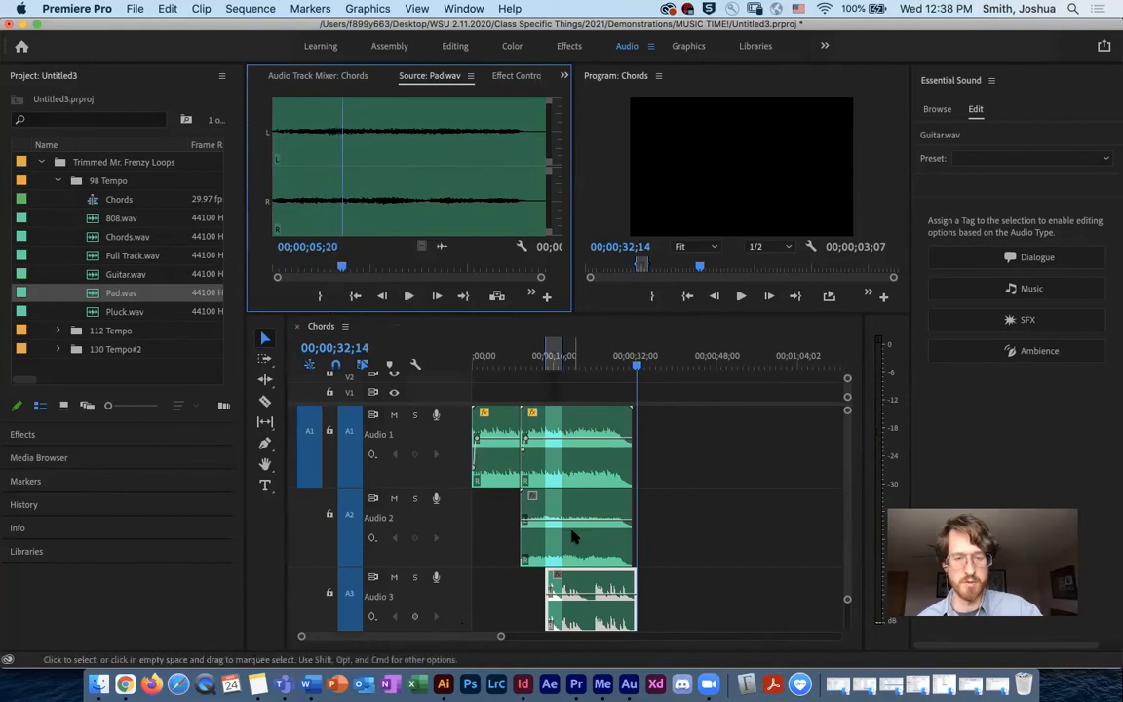
click(572, 538)
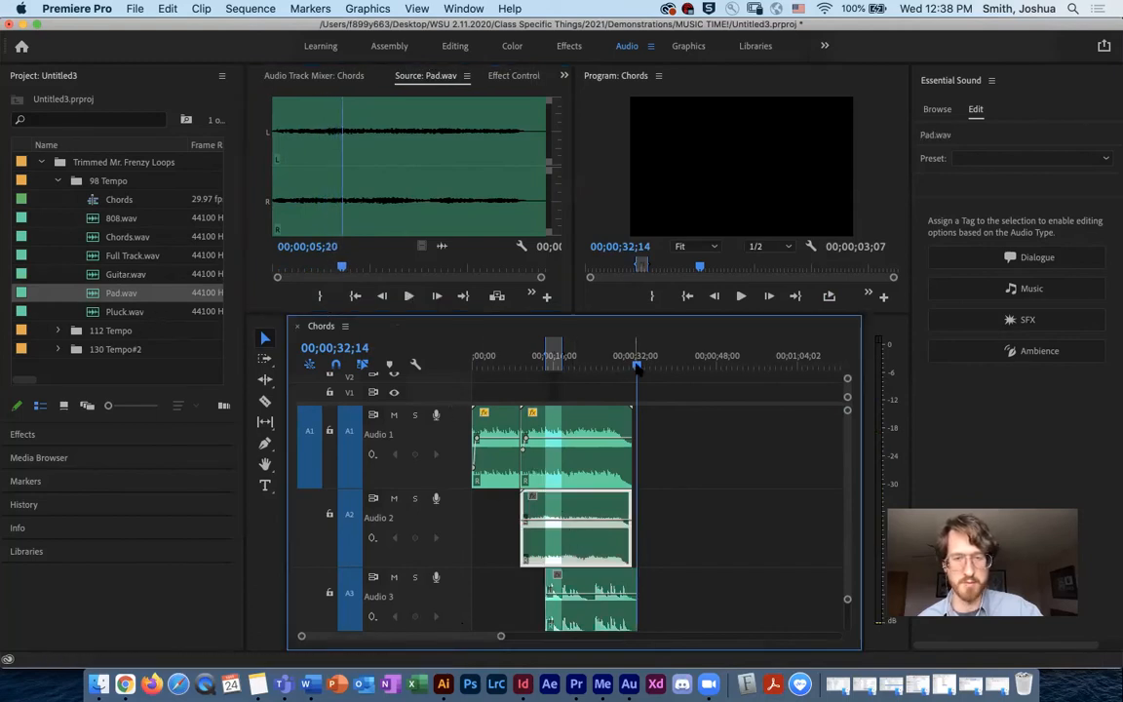
Load the Pluck.wav loop in the Source monitor and play its opening notes.
click(110, 318)
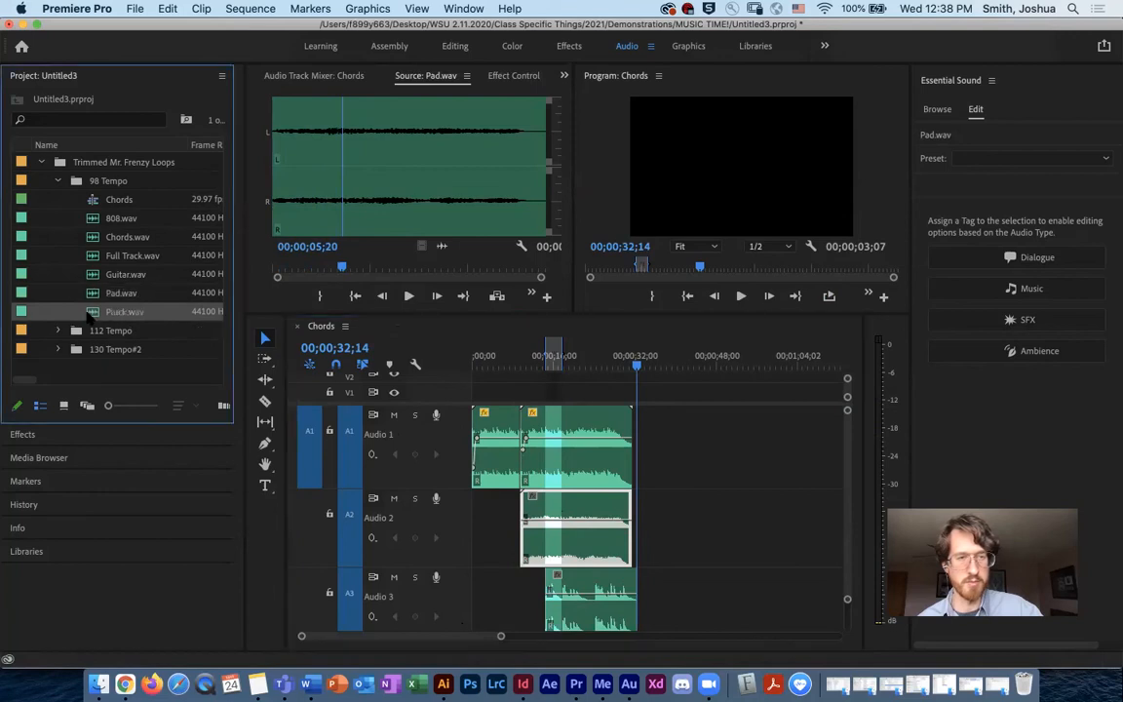
drag(87, 318, 327, 117)
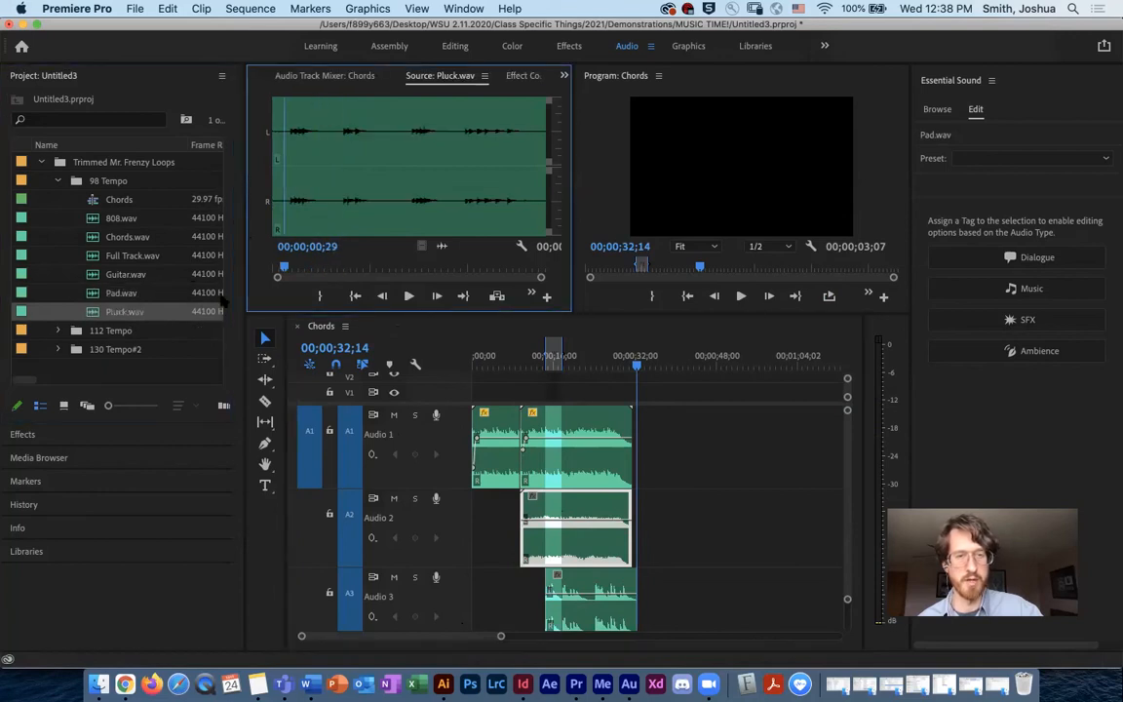
key(space)
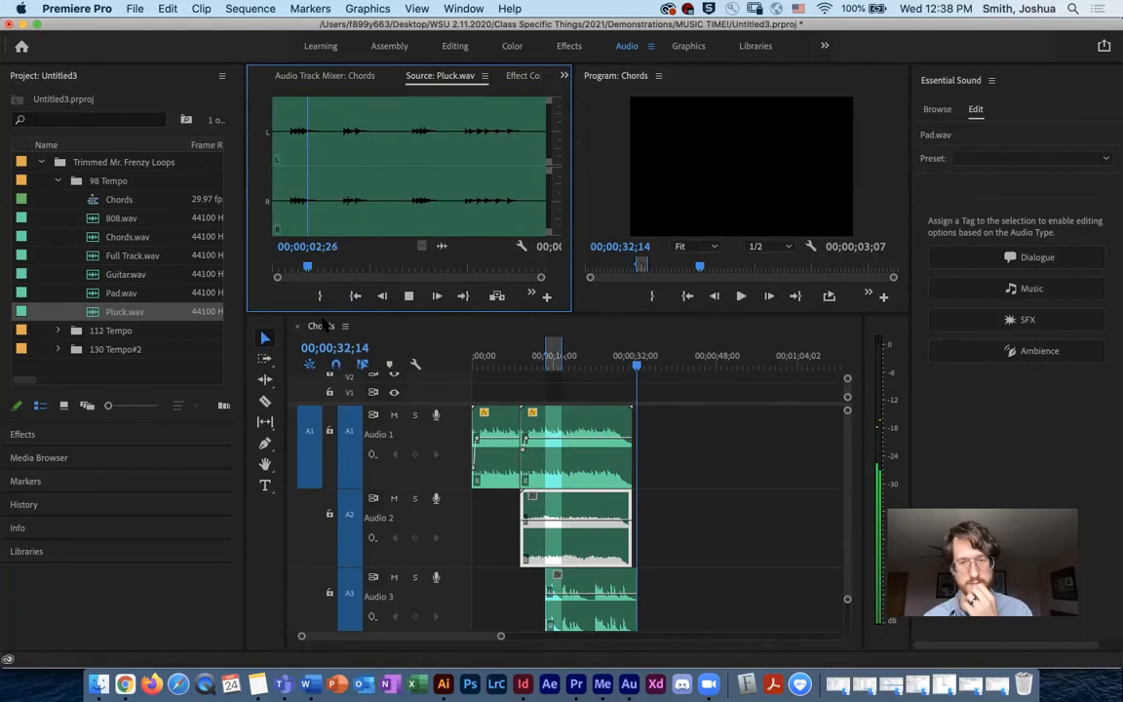
key(space)
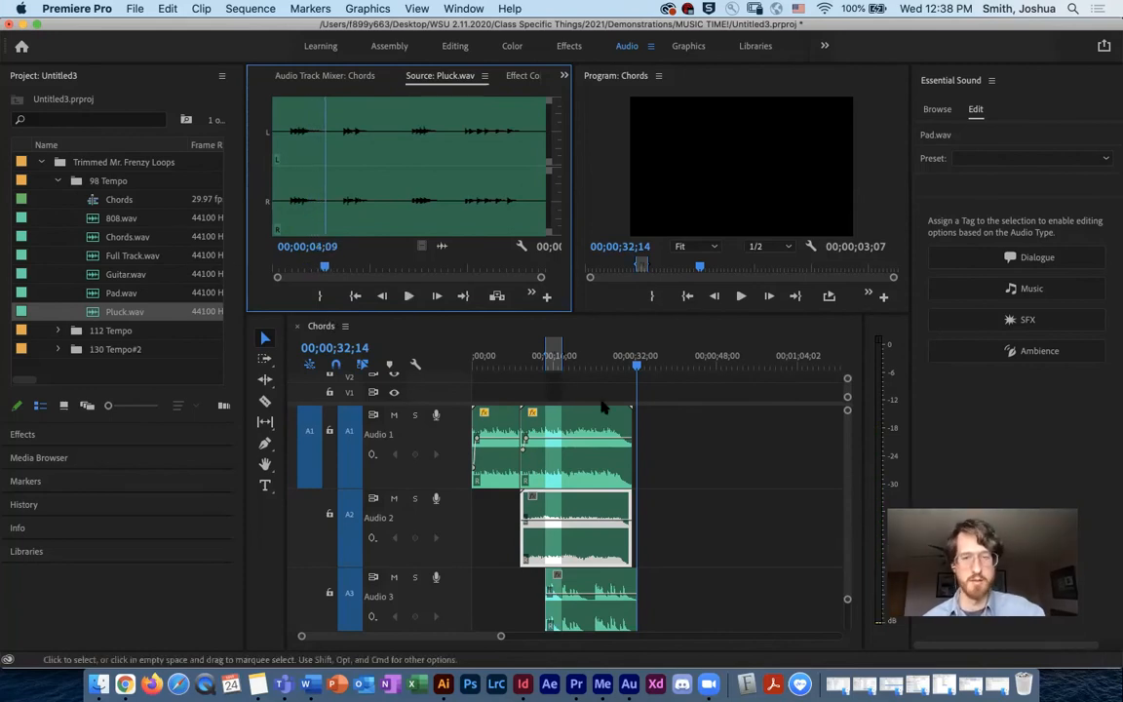
Place Pluck.wav on Audio 2 and 808.wav on Audio 1 directly after the guitar clip's end, and play through the transition.
drag(96, 310, 643, 521)
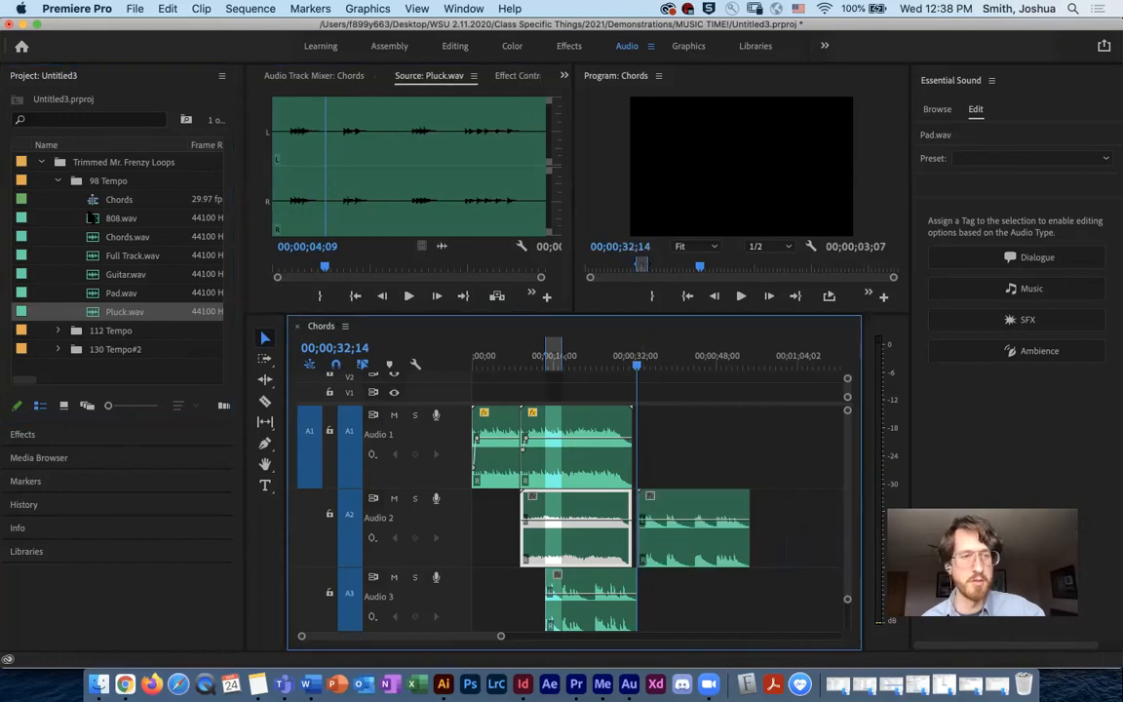
drag(95, 219, 675, 458)
drag(500, 636, 434, 636)
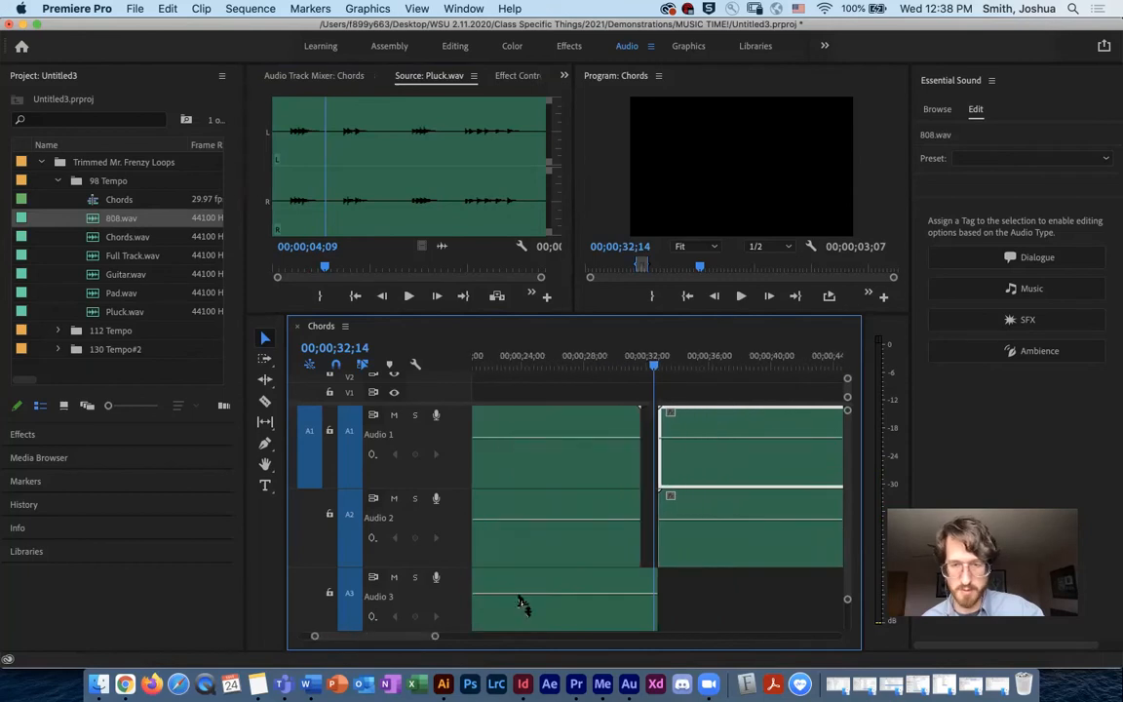
drag(653, 364, 644, 371)
key(space)
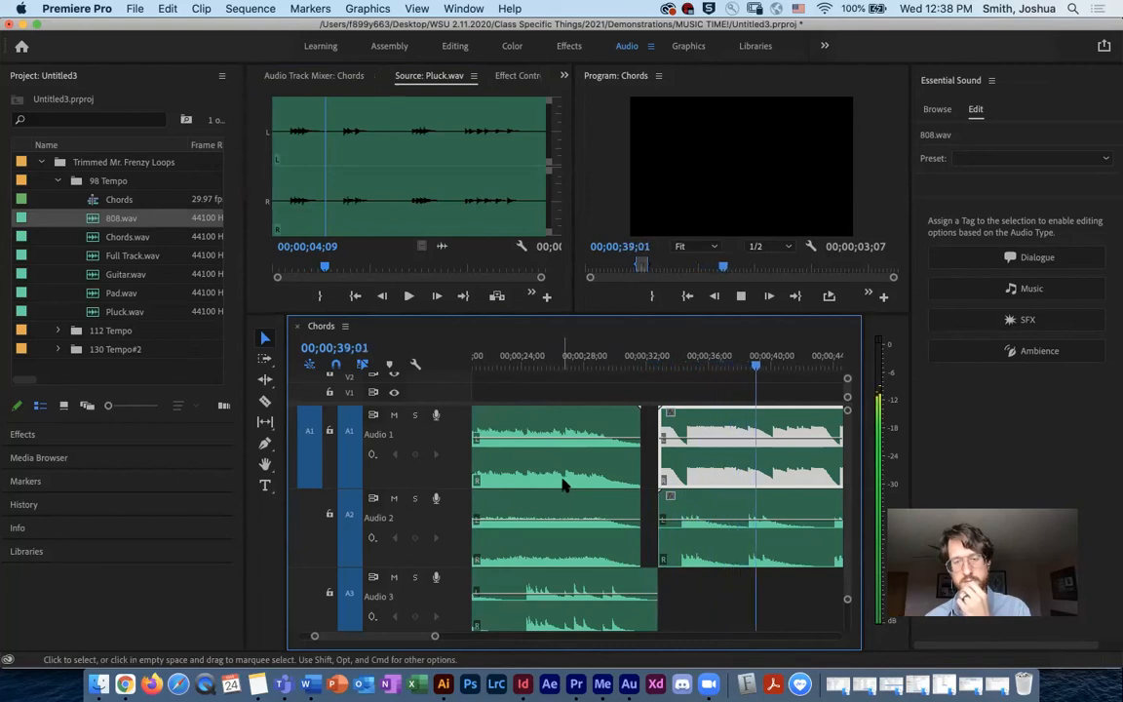
drag(434, 635, 493, 636)
key(space)
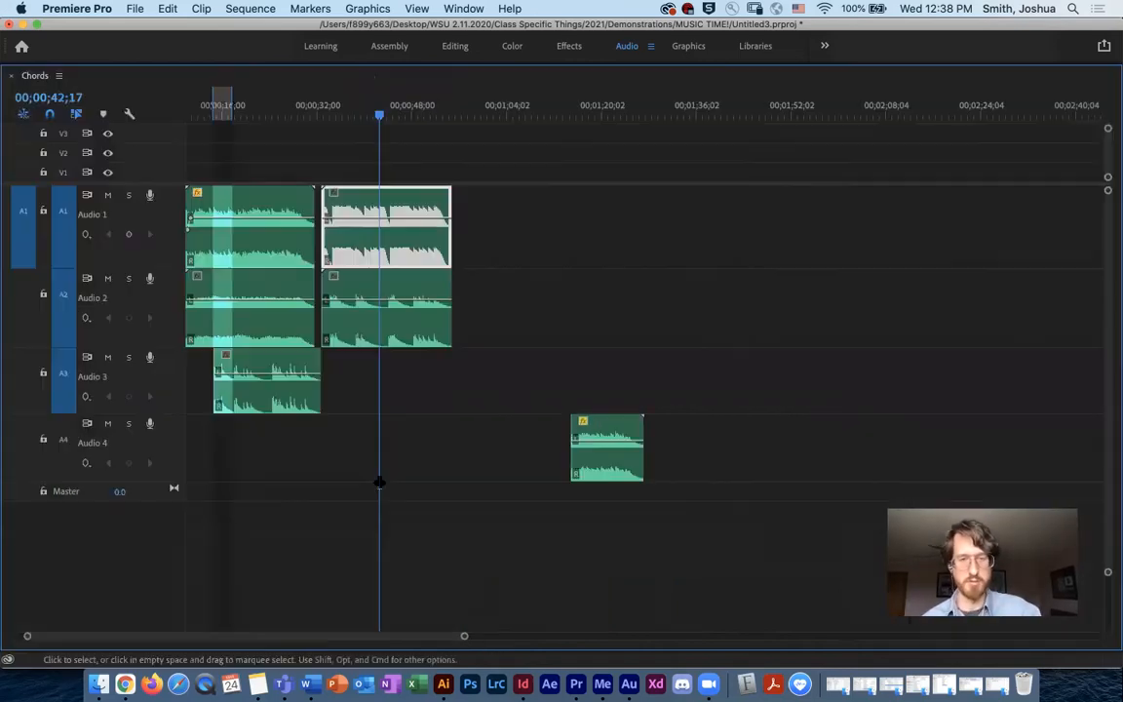
Move the 808.wav and Pluck.wav clips down to Audio 3 and Audio 4, and target the Audio 4 track.
key(grave)
drag(378, 113, 88, 148)
key(Home)
drag(292, 190, 339, 185)
click(445, 326)
shift+click(447, 244)
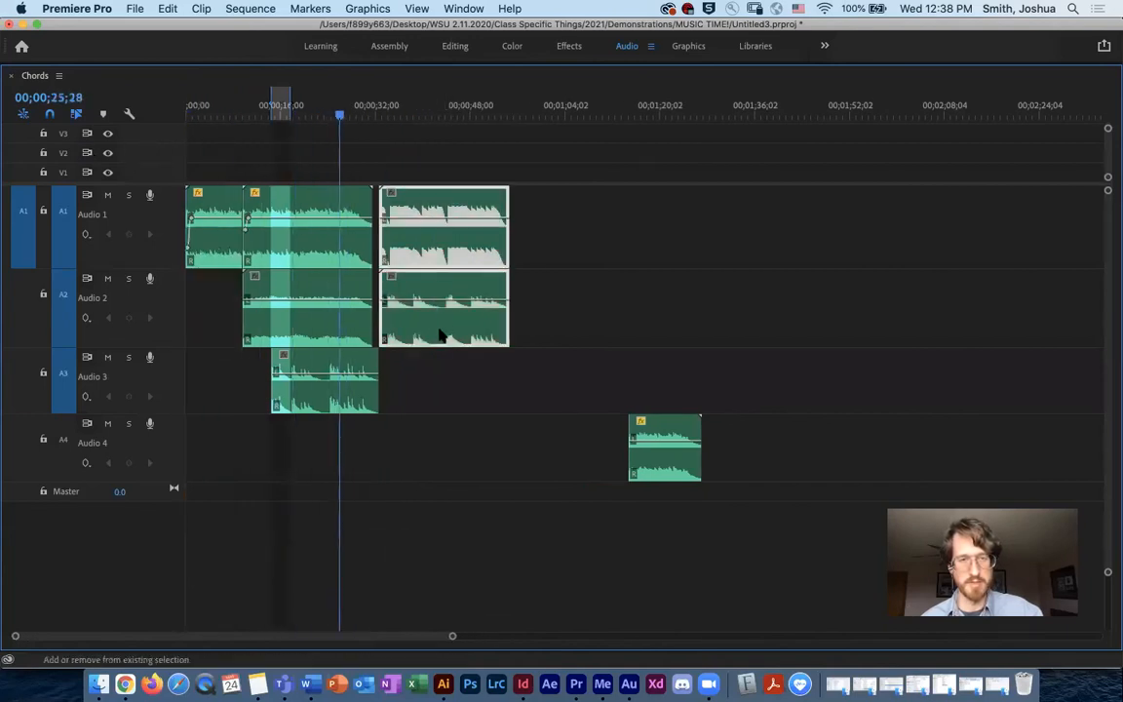
drag(441, 334, 415, 453)
click(60, 438)
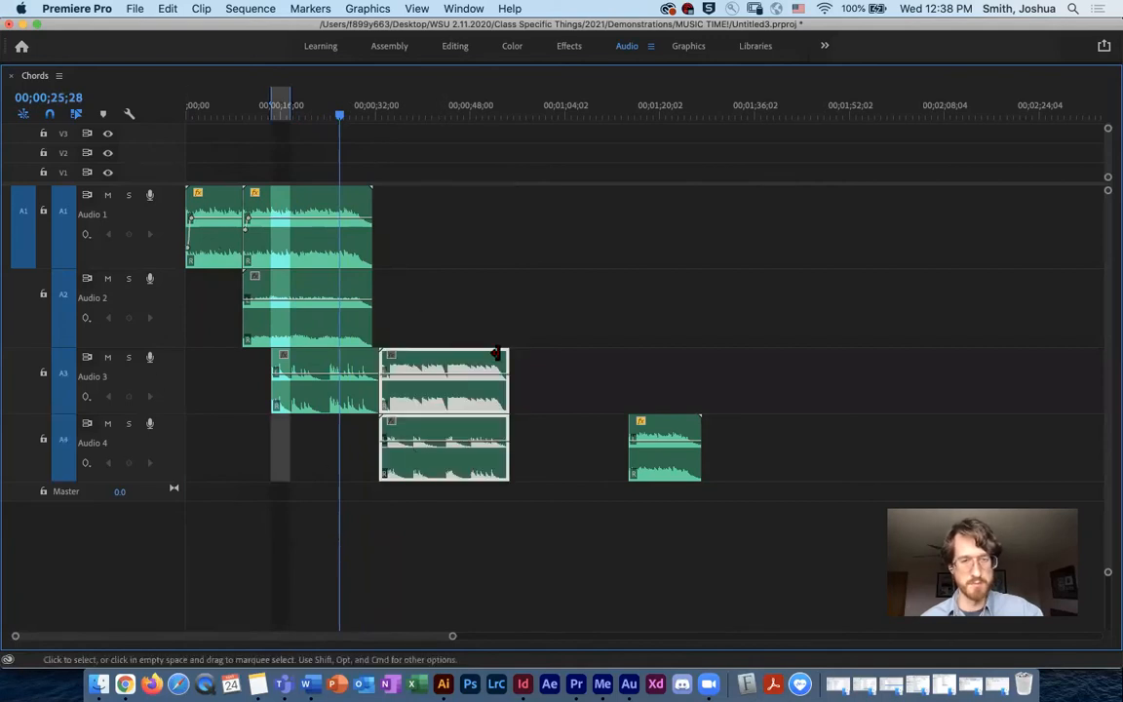
click(571, 361)
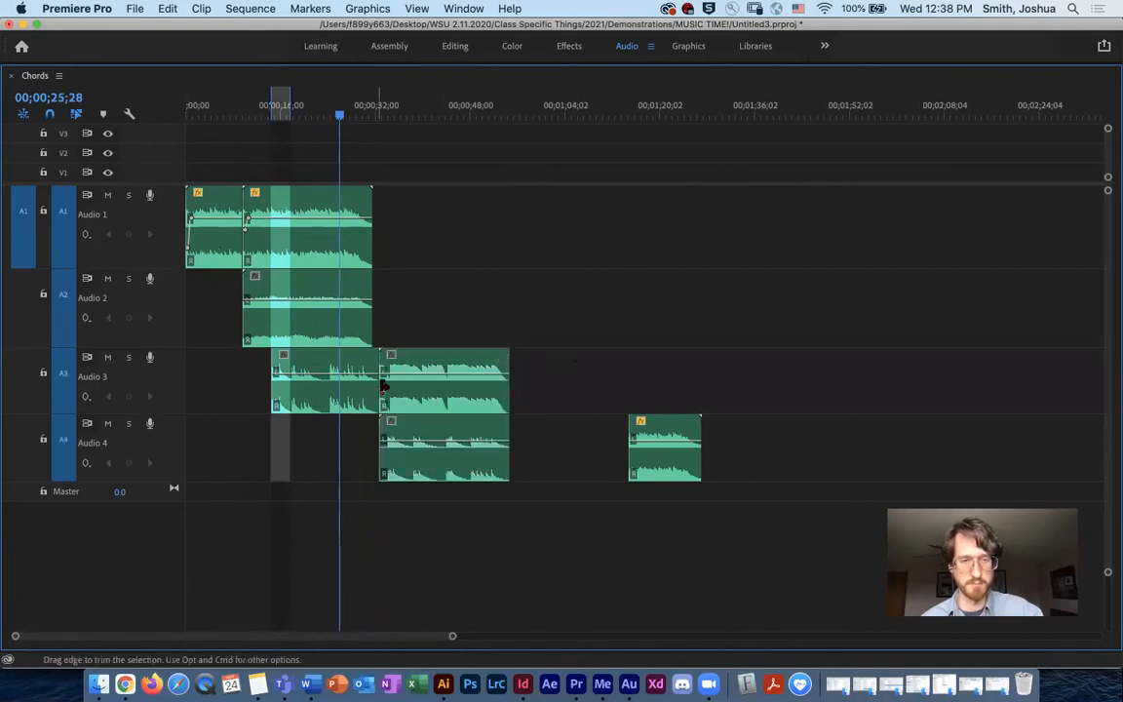
click(286, 259)
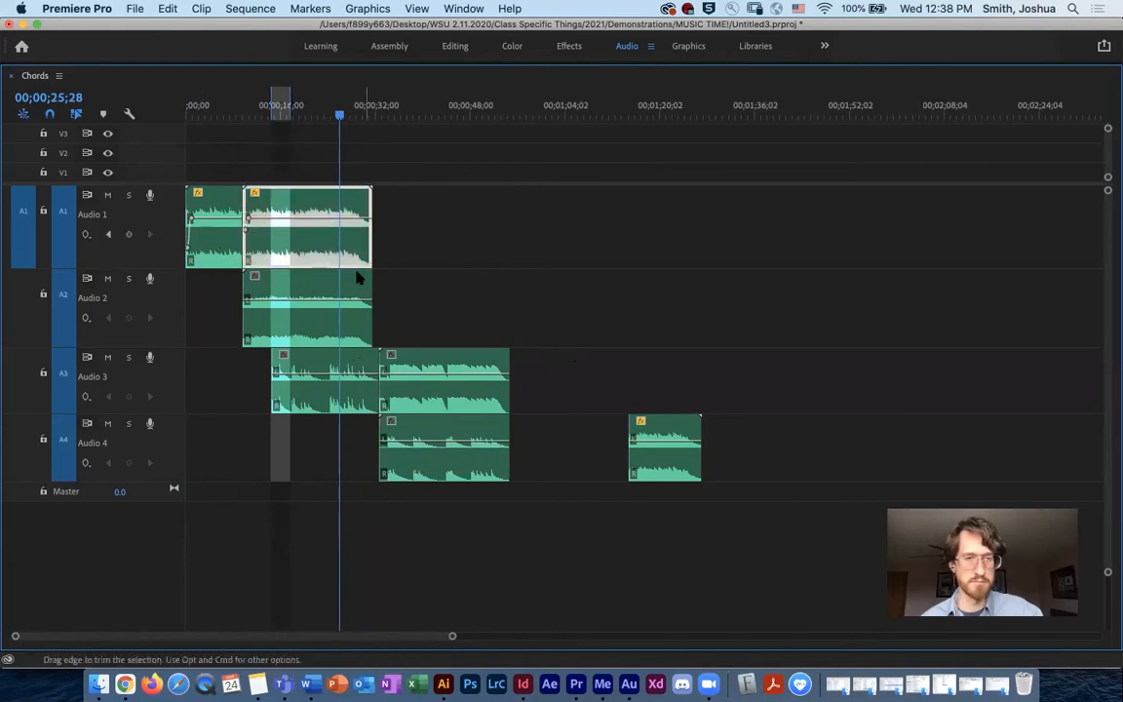
shift+click(313, 300)
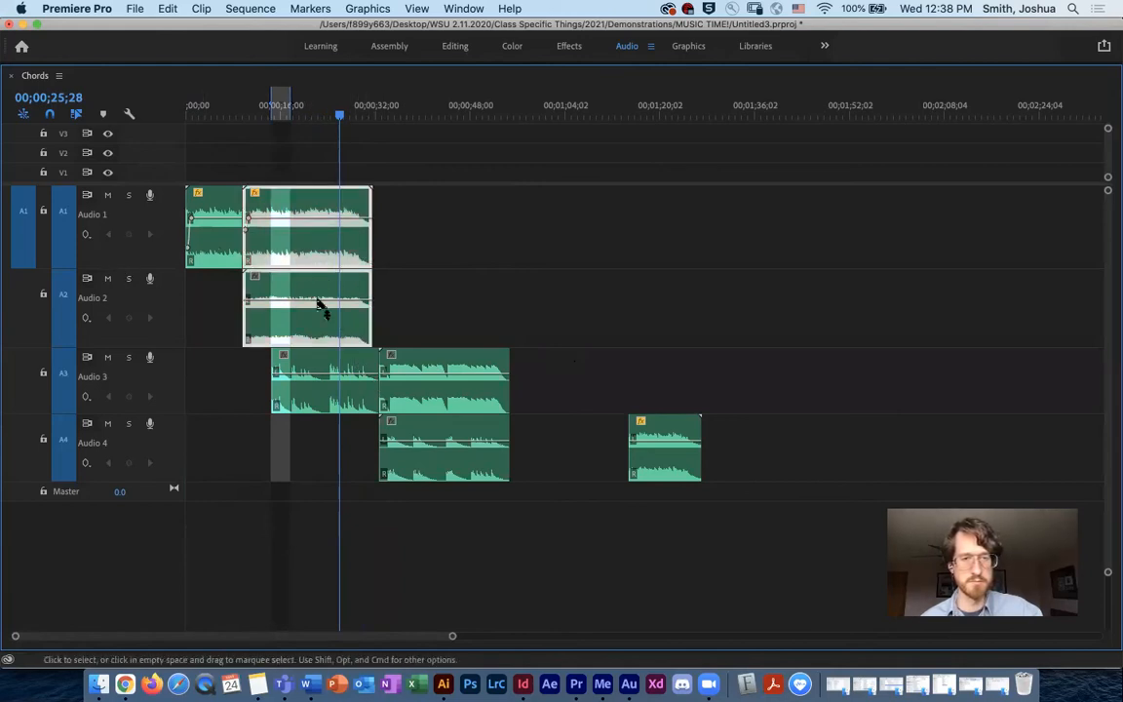
drag(385, 303, 447, 308)
key(super+z)
Duplicate the second chords clip and the pad clip above the 808 and pluck clips, and play the sequence from its start.
drag(303, 326, 446, 326)
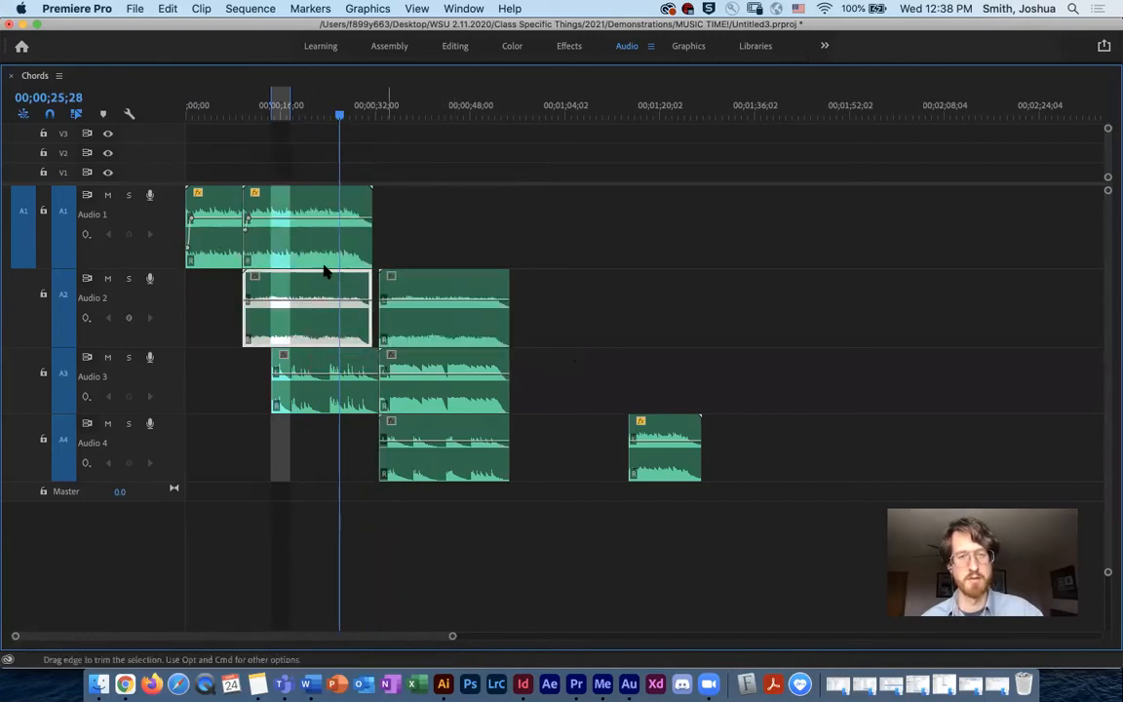
drag(310, 254, 454, 259)
drag(341, 113, 158, 131)
key(space)
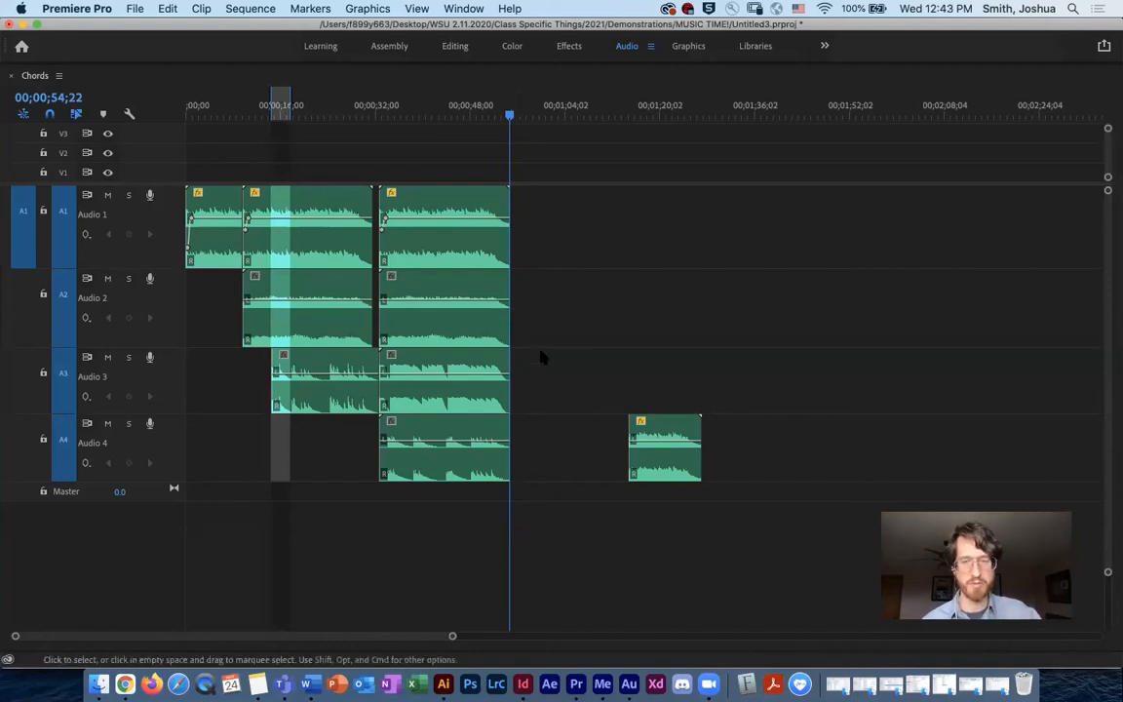
Move the leftover chords clip near 00;01;14;21 up to Audio 3 and set the in point at about 00;01;11.
drag(659, 463, 666, 399)
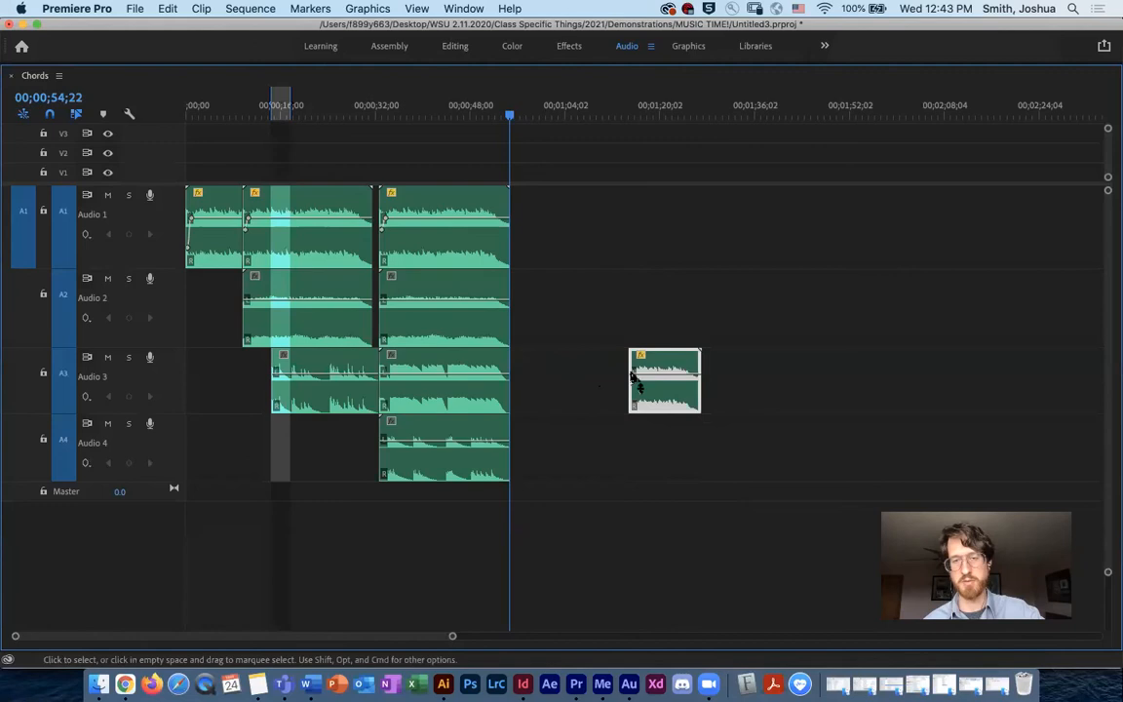
drag(509, 109, 621, 115)
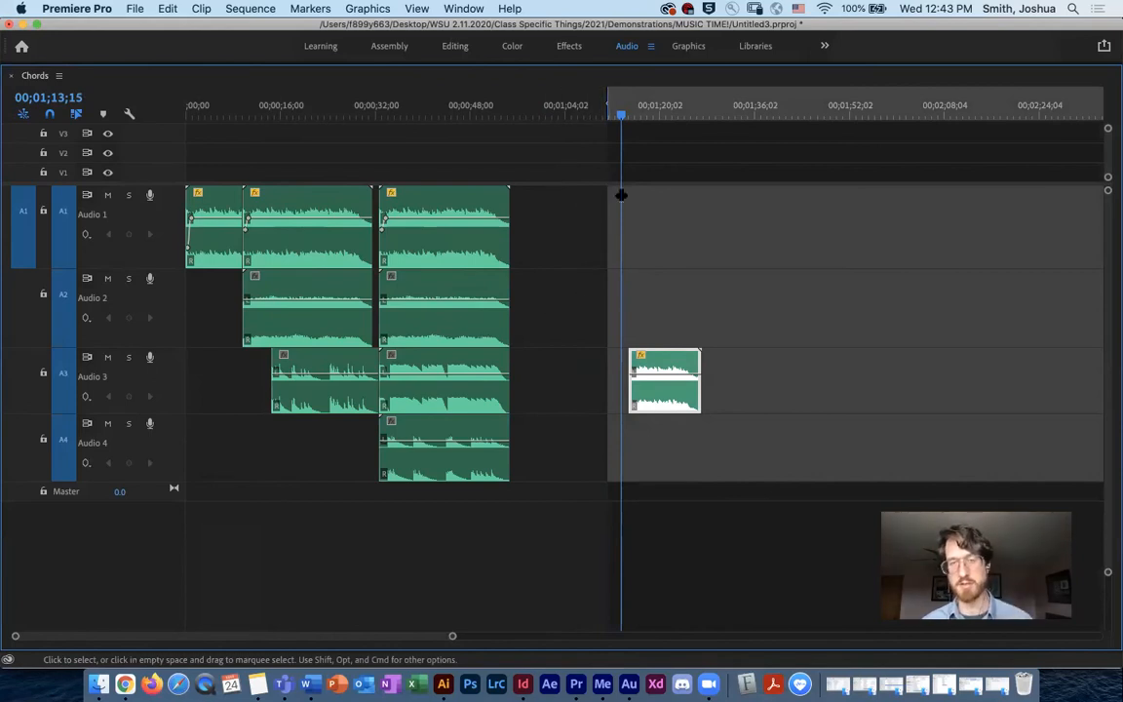
drag(621, 113, 627, 115)
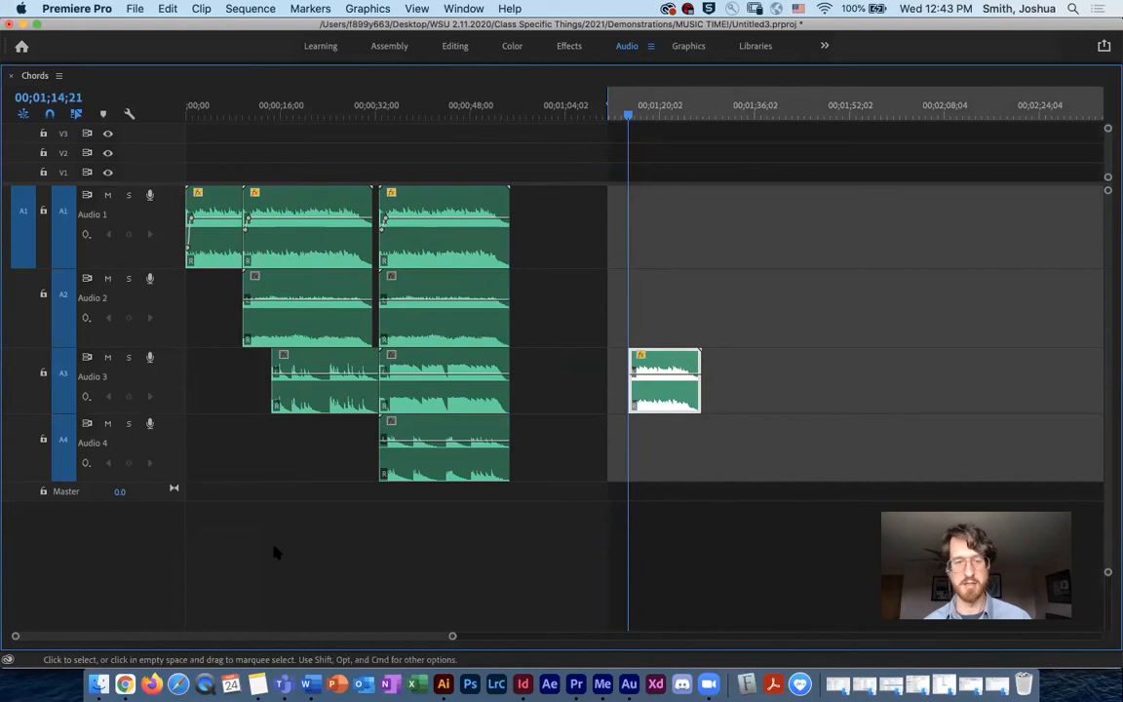
Locate the last chord of the leftover clip by playing its end, extend the clip's start slightly, and split it at 00;01;24;16.
drag(443, 639, 290, 635)
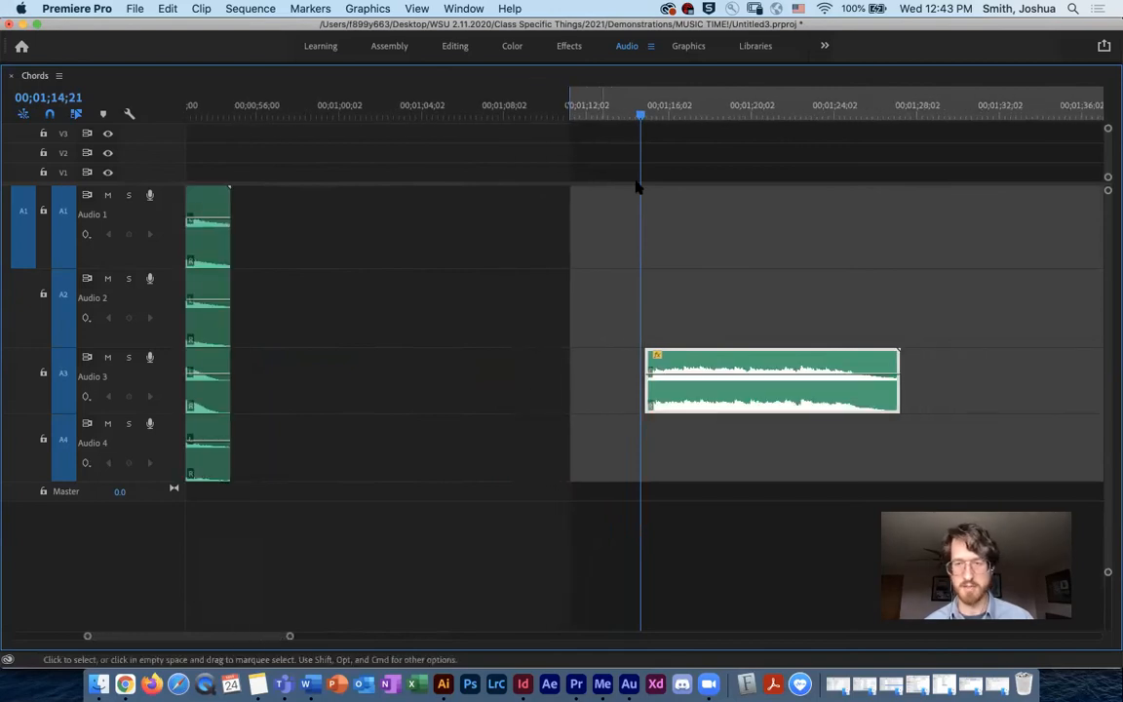
drag(689, 127, 838, 154)
key(space)
key(space)
drag(880, 116, 844, 115)
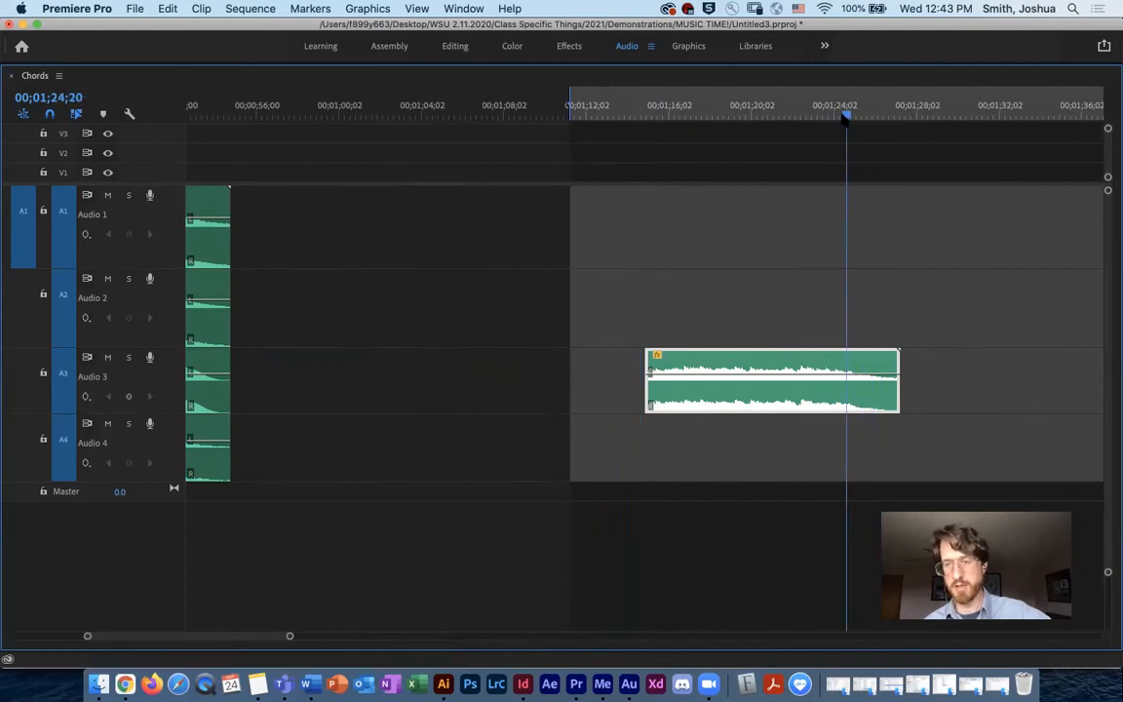
mouse_move(646, 382)
mouse_down()
mouse_move(782, 369)
mouse_move(646, 358)
mouse_move(672, 382)
mouse_move(619, 383)
mouse_move(647, 381)
mouse_up()
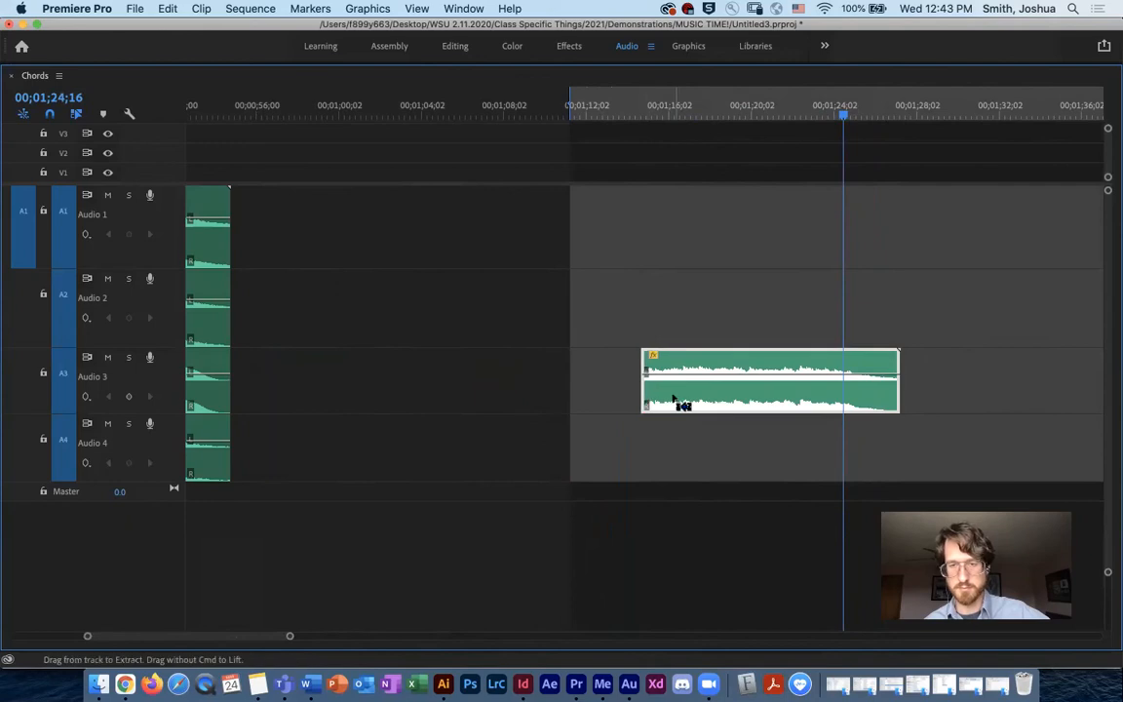
click(844, 381)
key(super+k)
Place the split-off last chord on Audio 2 at 00;01;15;09 and move the rest of the clip away onto Audio 4.
drag(874, 406, 756, 234)
drag(732, 396, 1010, 456)
drag(844, 113, 652, 131)
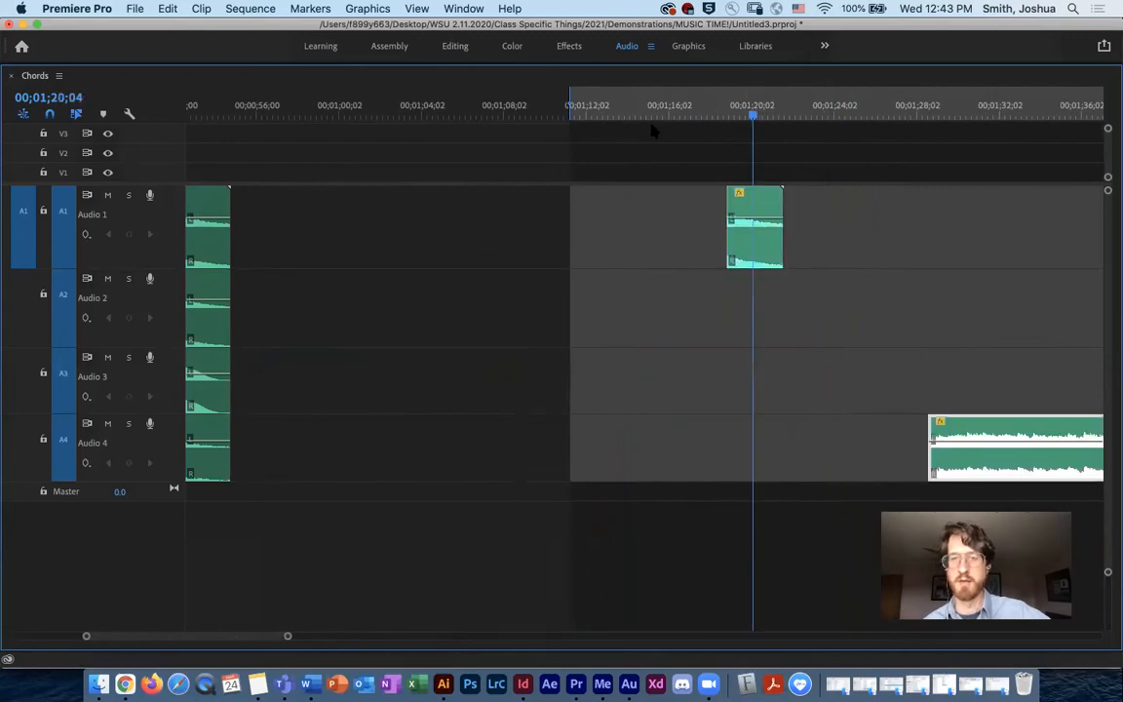
click(742, 243)
drag(751, 243, 698, 334)
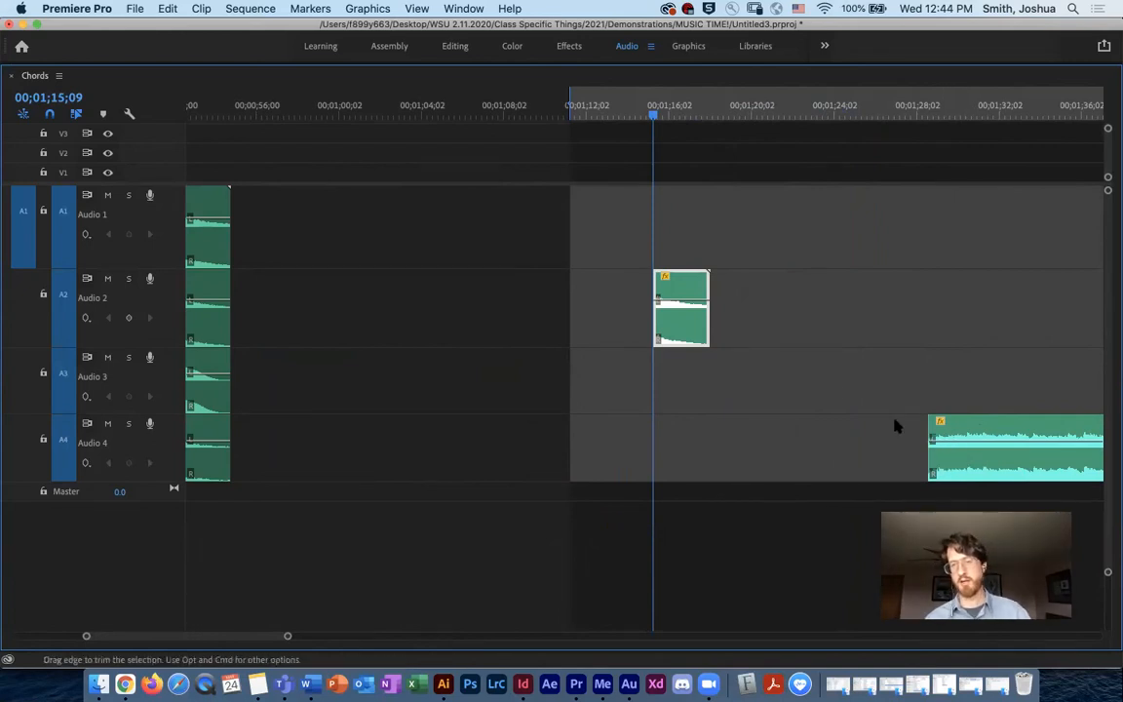
Duplicate the single-chord clip directly after itself on Audio 2, and play the pair with in and out points set around it.
drag(690, 343, 796, 340)
key(super+z)
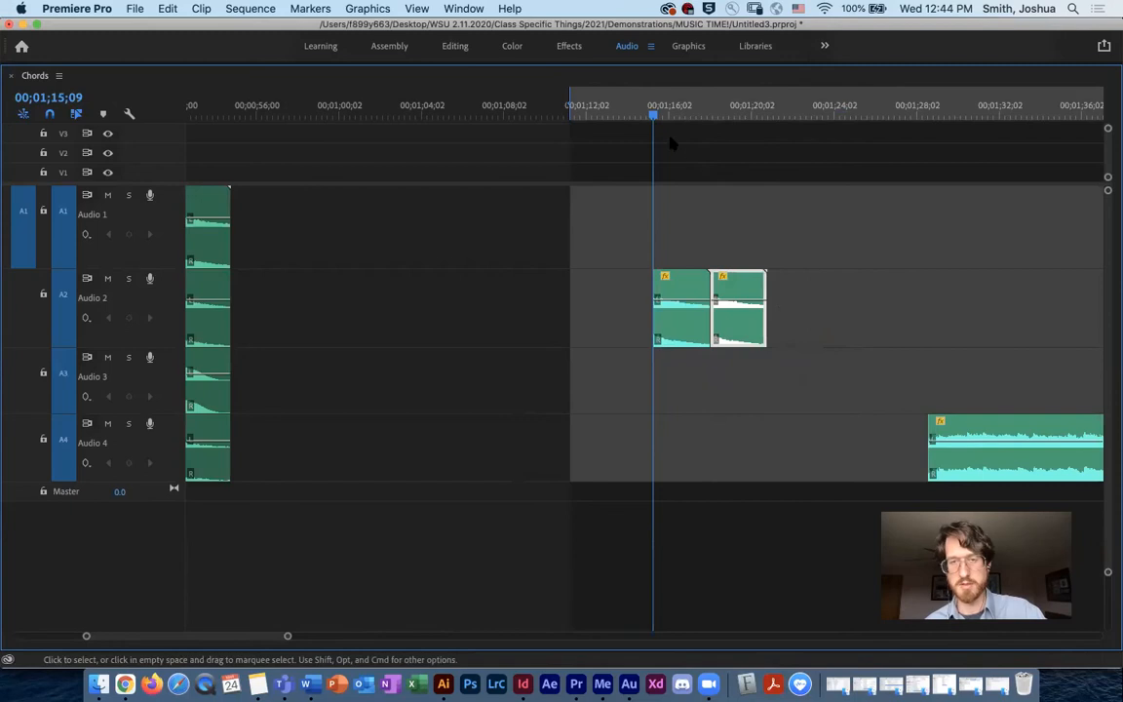
drag(662, 114, 599, 113)
click(806, 112)
key(o)
key(space)
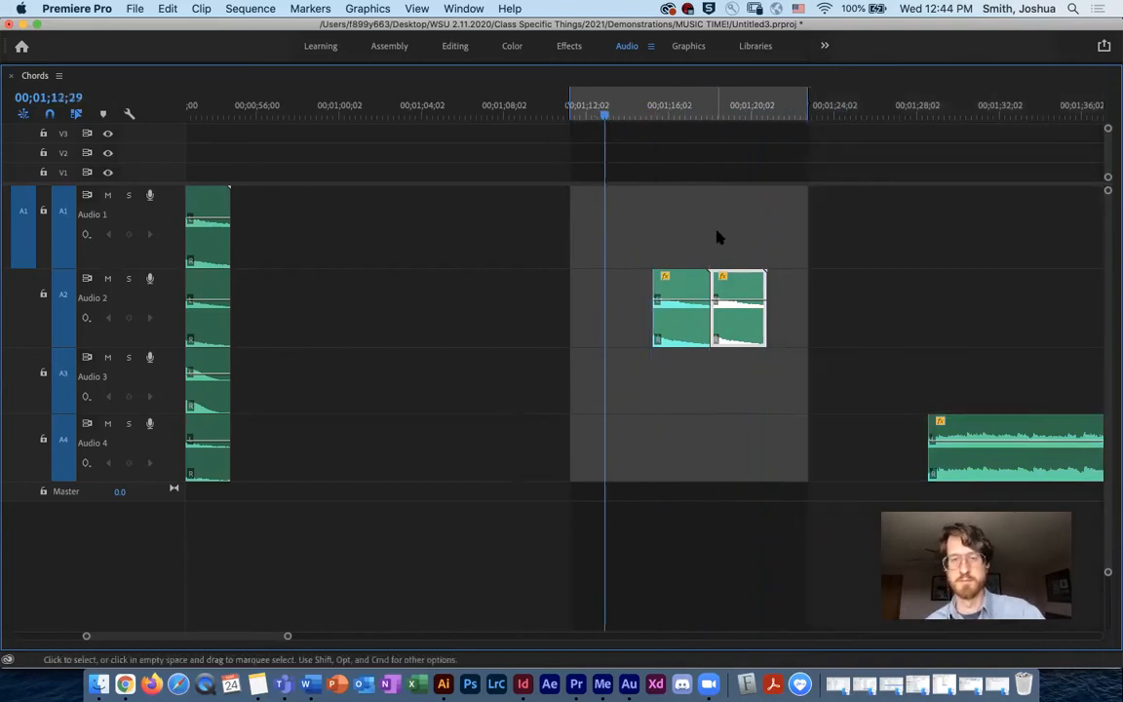
key(i)
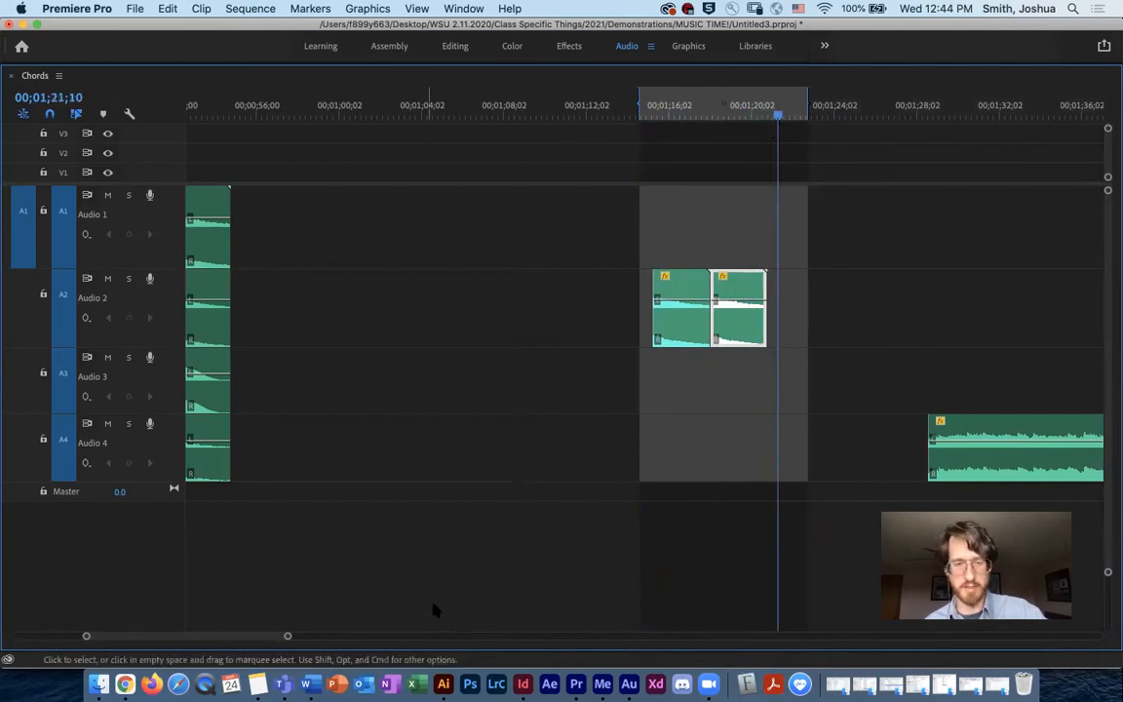
Trim the silence from the starts of both single-chord clips on Audio 2 and play them.
drag(287, 638, 218, 635)
mouse_move(640, 115)
mouse_down()
mouse_move(325, 153)
mouse_move(127, 136)
mouse_move(281, 150)
mouse_move(287, 168)
mouse_up()
drag(335, 316, 342, 316)
drag(646, 318, 659, 320)
key(space)
key(space)
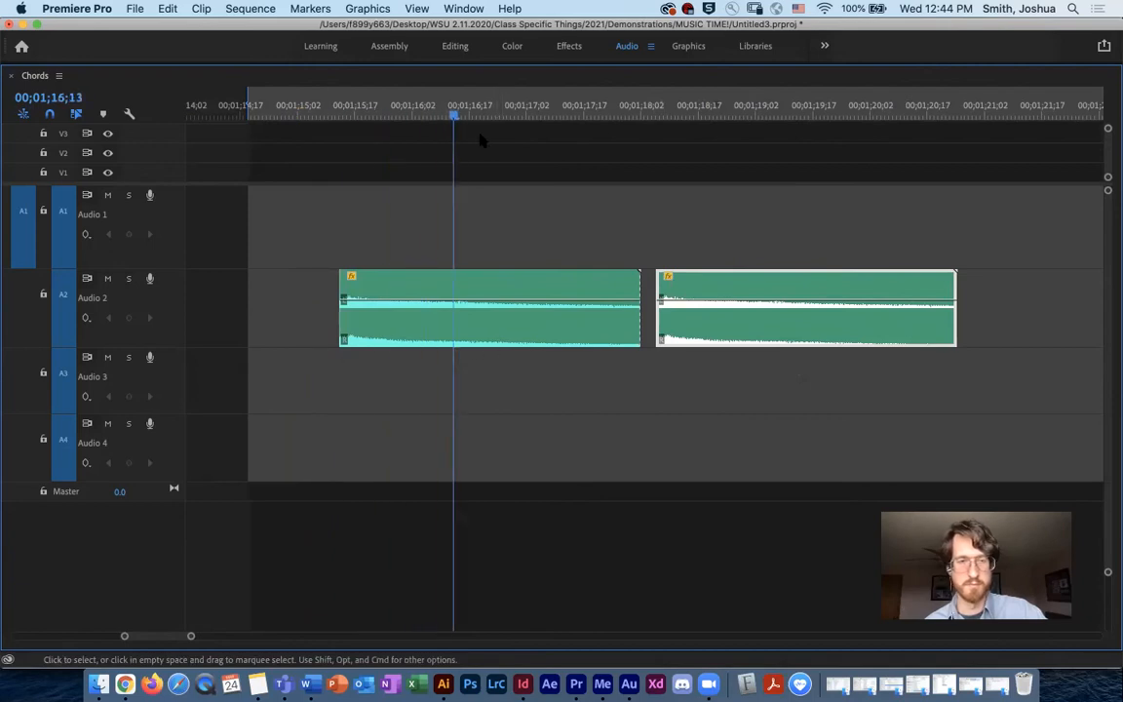
Fine-trim the first single-chord clip's start to about 00;01;15;14 and replay its attack.
key(Up)
drag(190, 636, 154, 635)
drag(678, 320, 684, 314)
key(space)
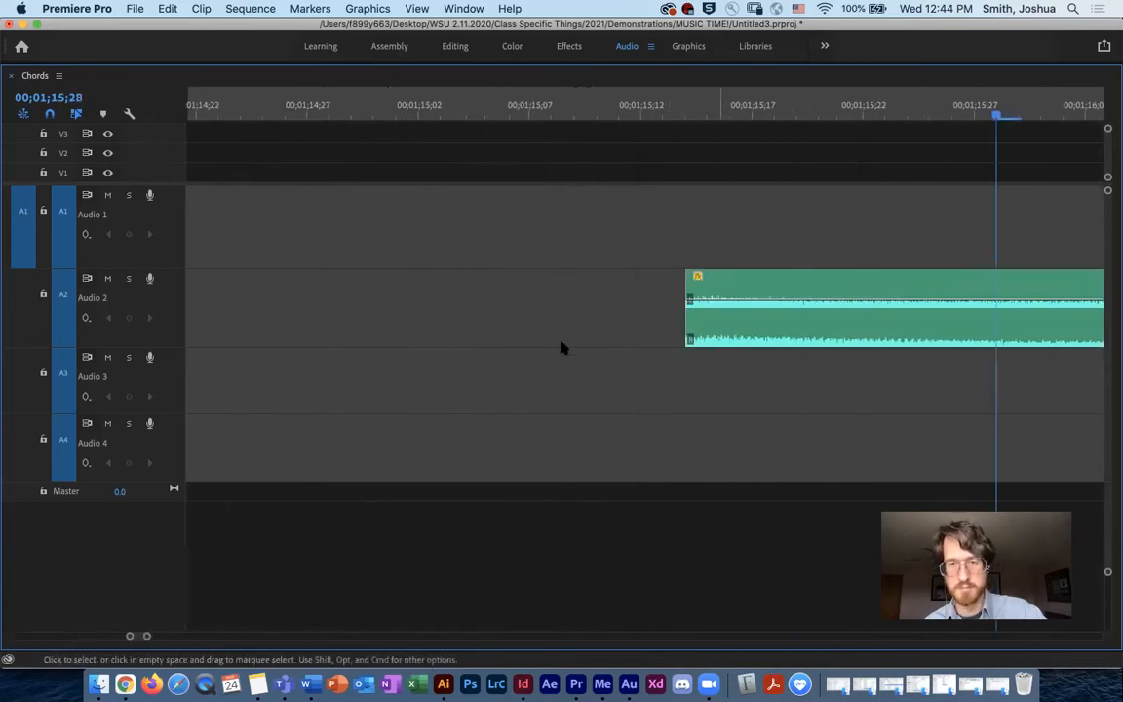
key(space)
Shorten the first single-chord clip on Audio 2 by trimming its end to about 00;01;16;02.
drag(149, 635, 205, 636)
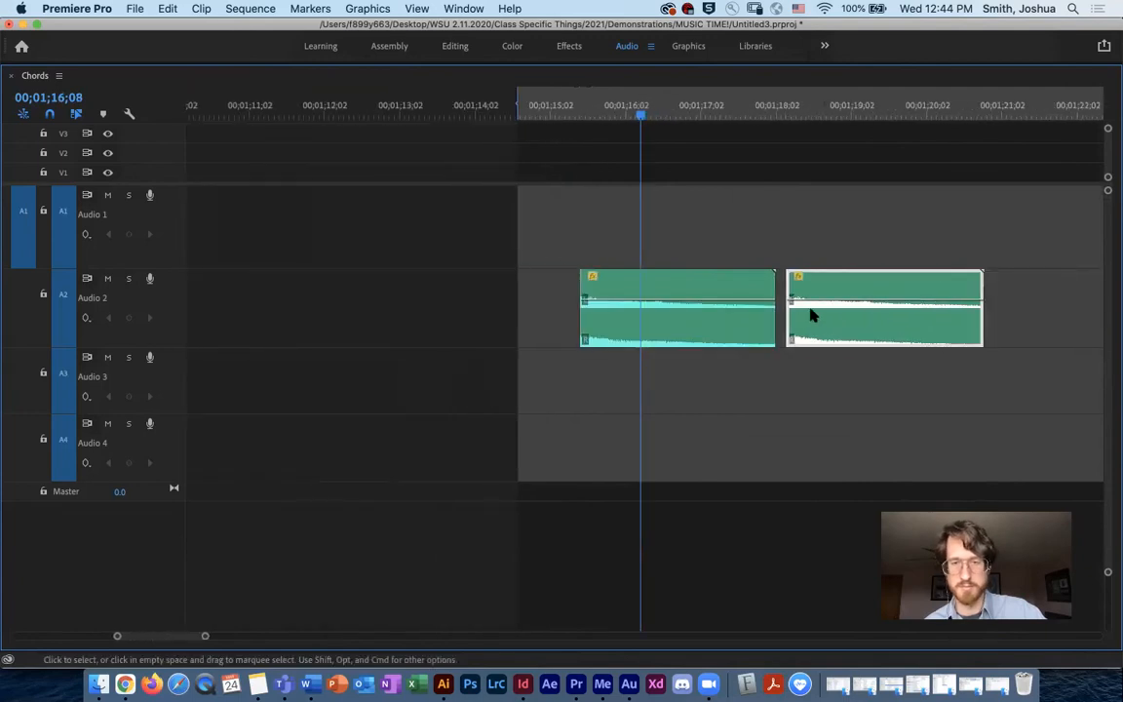
drag(771, 309, 758, 311)
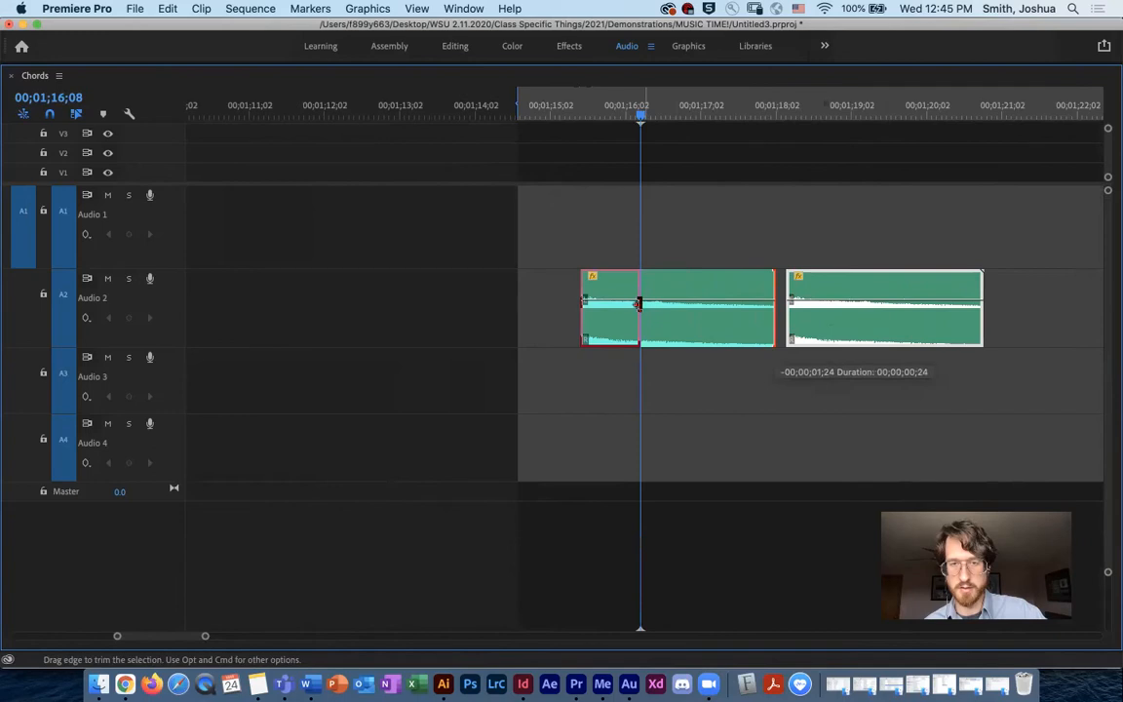
drag(622, 305, 624, 305)
Add two volume keyframes near the end of the shortened chord clip and lower the last one to create a quick fade-out.
click(608, 107)
drag(204, 635, 145, 644)
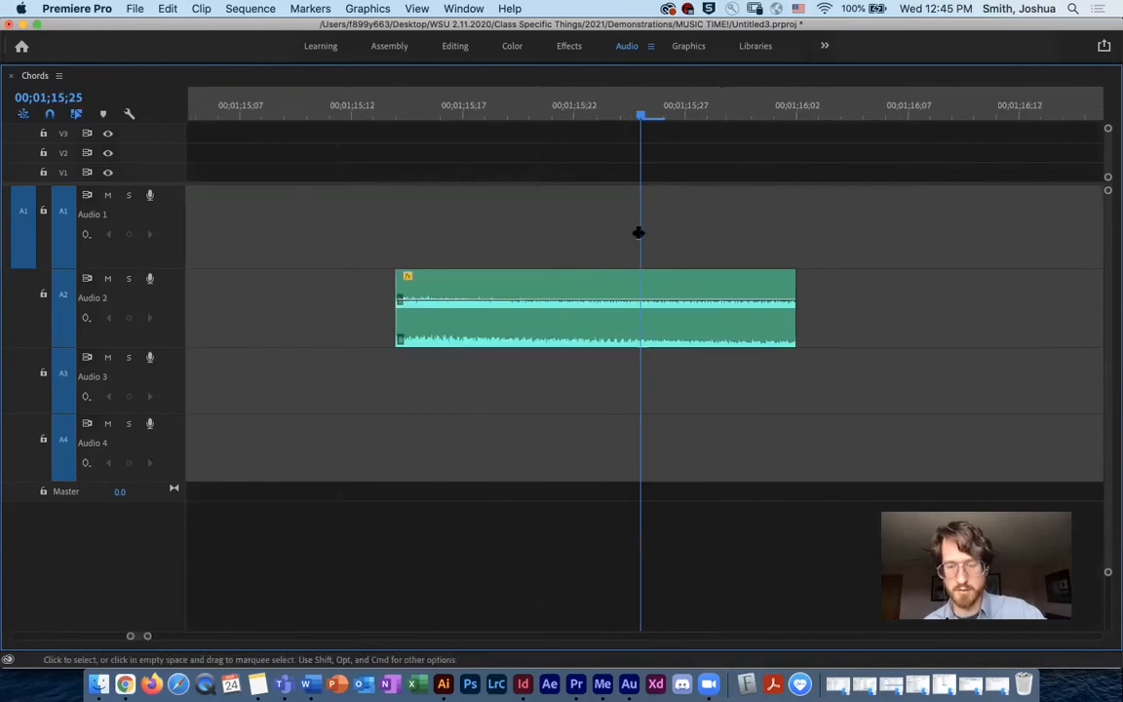
super+click(726, 300)
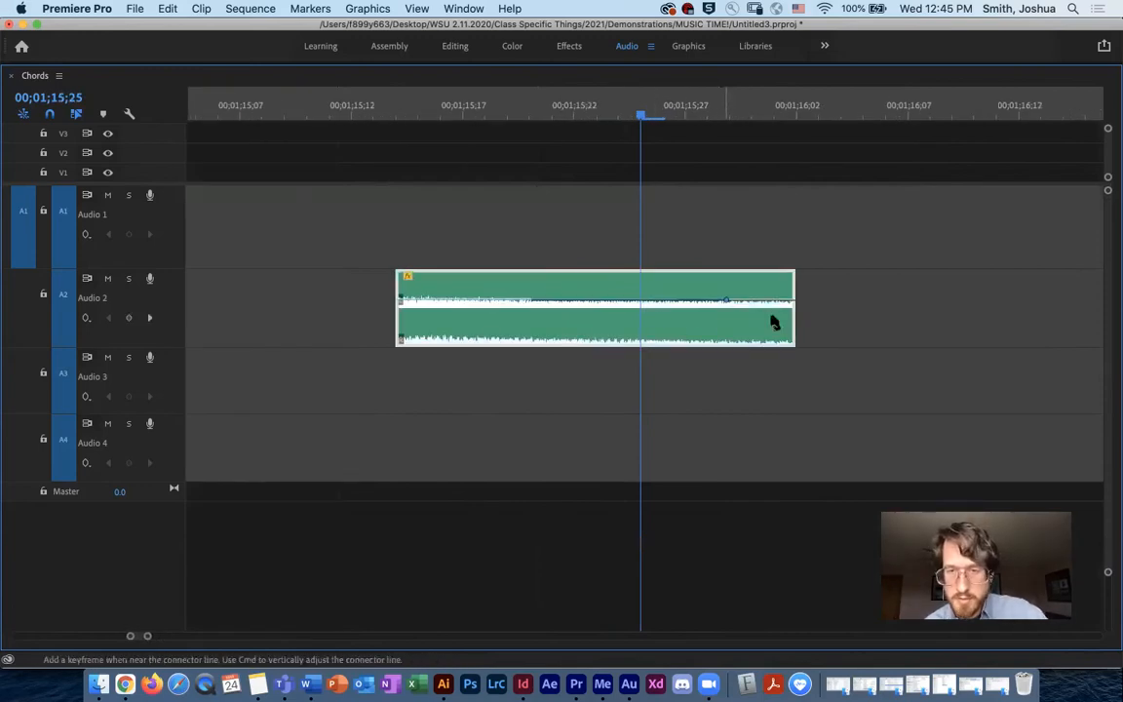
super+click(783, 300)
drag(780, 301, 775, 333)
Set in and out points tightly around the faded chord clip, enable loop playback and play the range.
mouse_move(640, 116)
mouse_down()
mouse_move(329, 124)
mouse_move(885, 117)
mouse_move(863, 122)
mouse_up()
key(i)
key(o)
key(space)
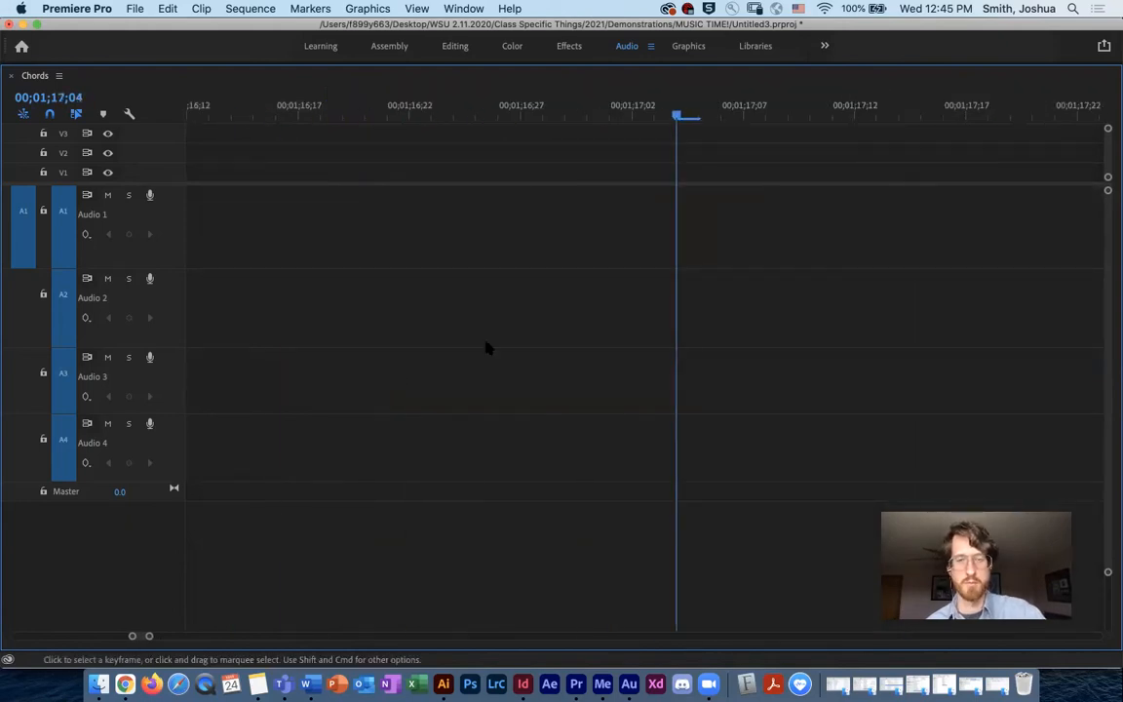
key(grave)
click(829, 297)
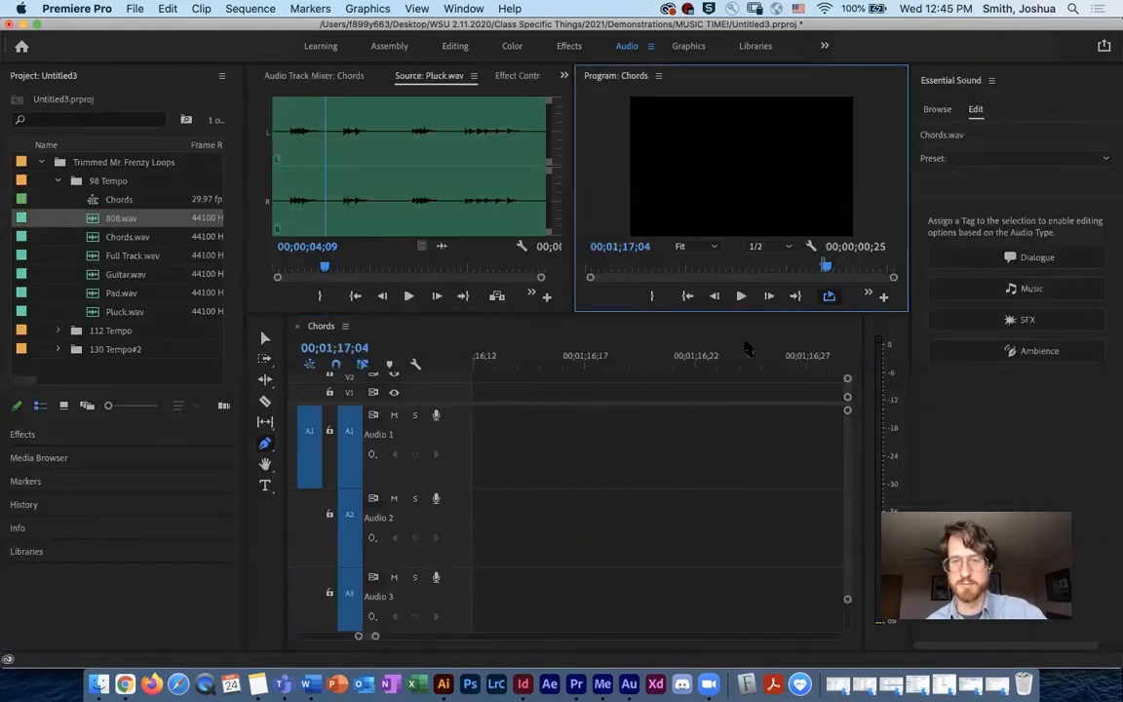
key(grave)
key(space)
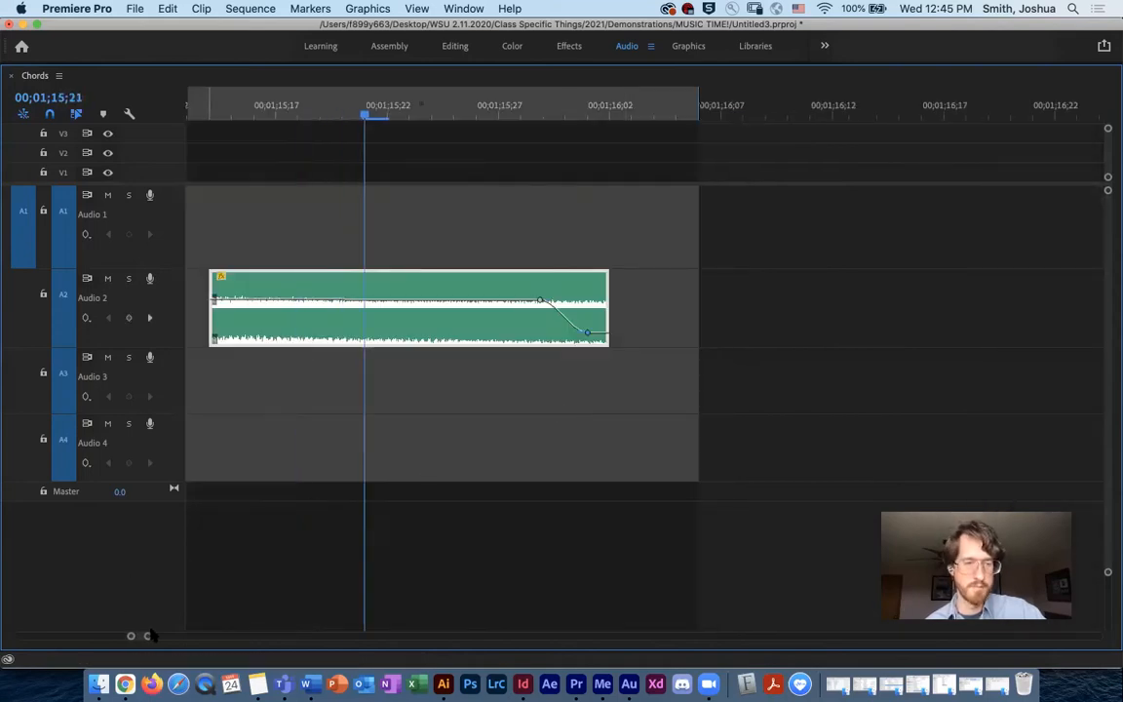
Widen the in and out range to run from about 00;01;13;19 to 00;01;17;17 and go to the in point.
drag(151, 635, 204, 637)
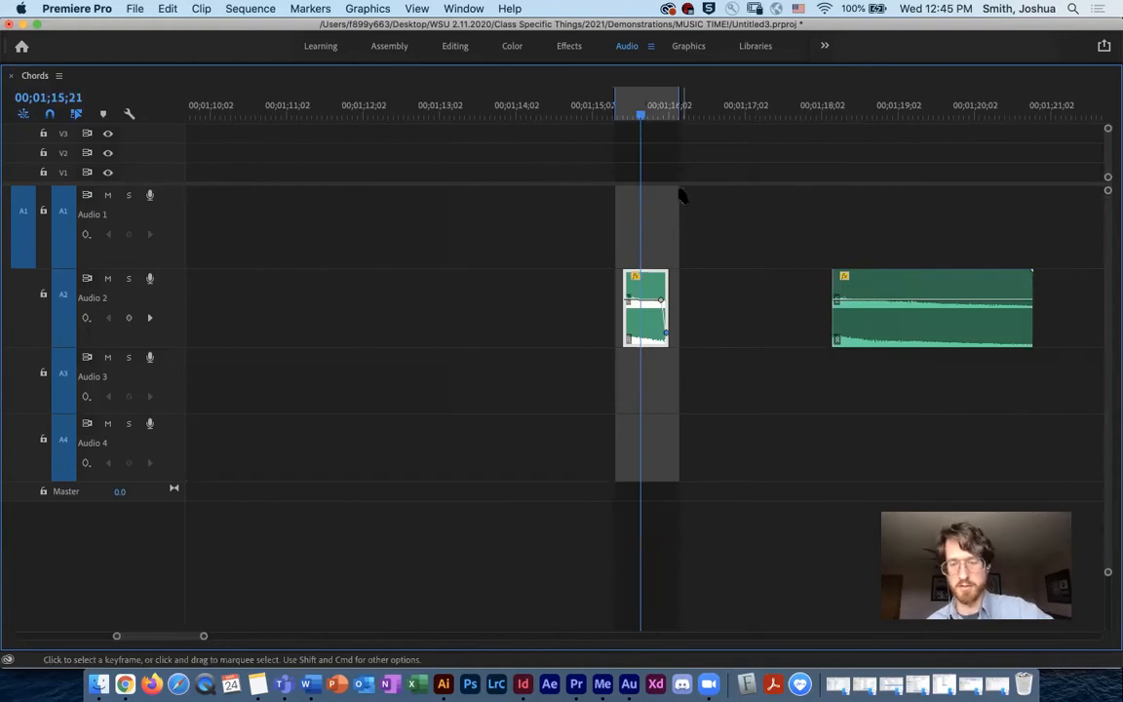
drag(615, 104, 485, 114)
drag(678, 108, 782, 109)
key(shift+i)
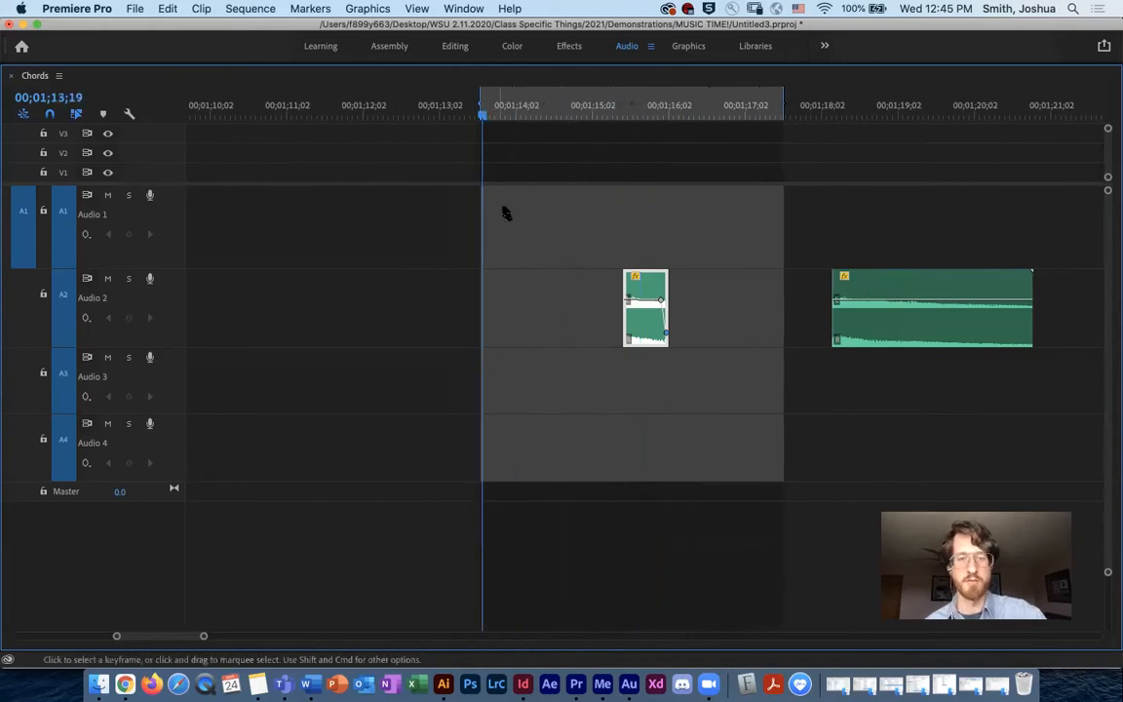
Move the short chord clip to 00;01;13;19 on Audio 2 and place a copy on Audio 1 at 00;01;14;07.
drag(632, 326, 566, 250)
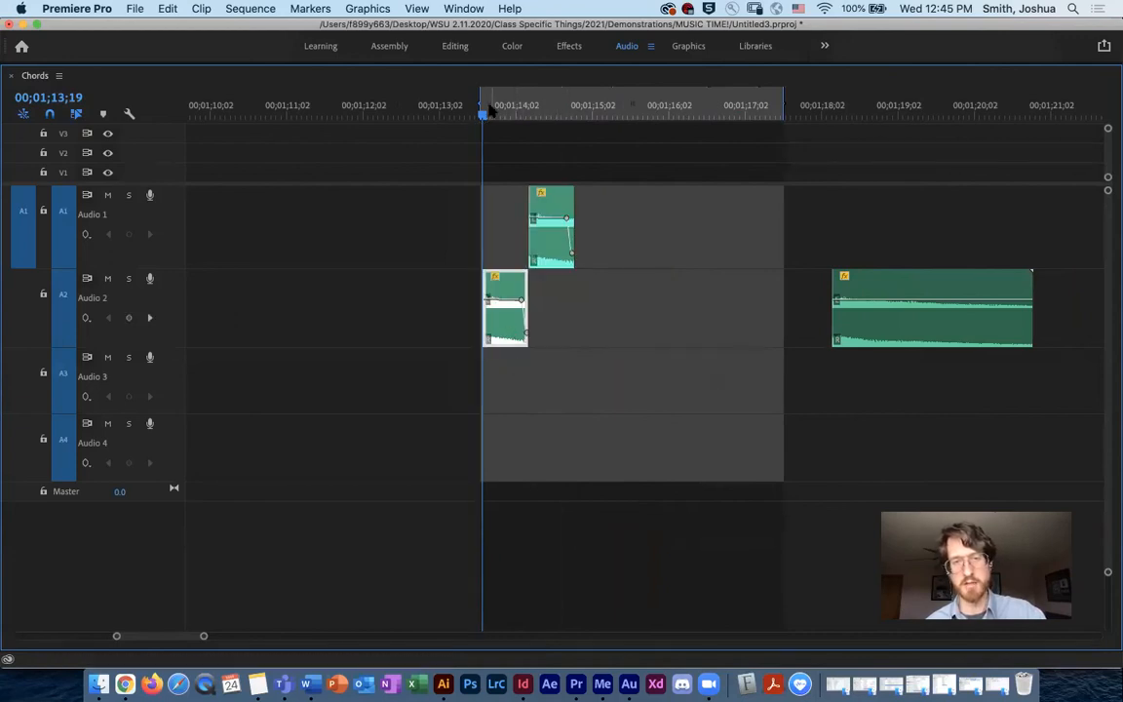
drag(494, 113, 528, 114)
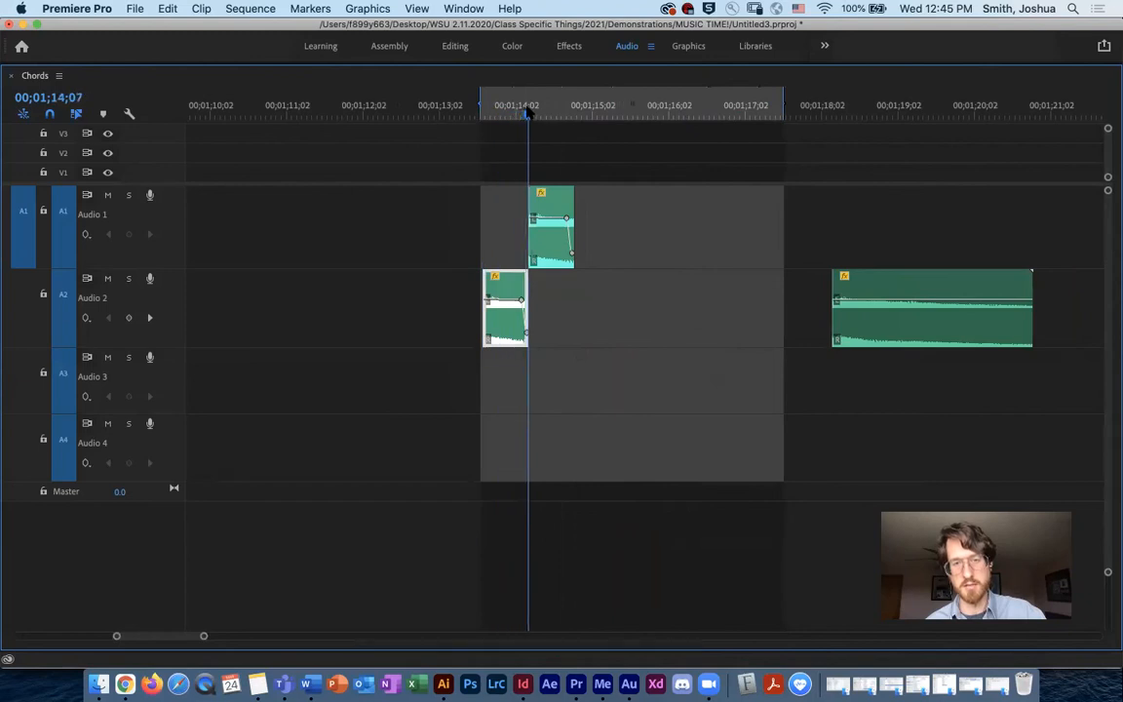
drag(555, 231, 553, 247)
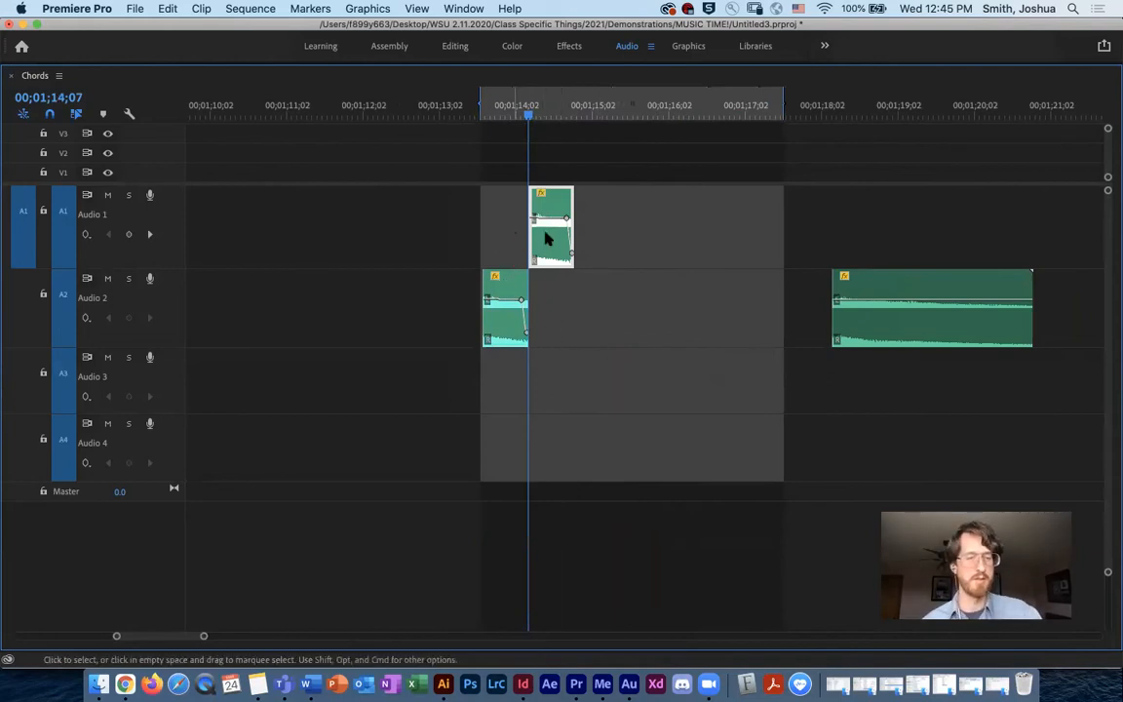
Duplicate the short chord hit into four back-to-back clips on Audio 2, with copies on Audio 1 above the second and fourth.
key(grave)
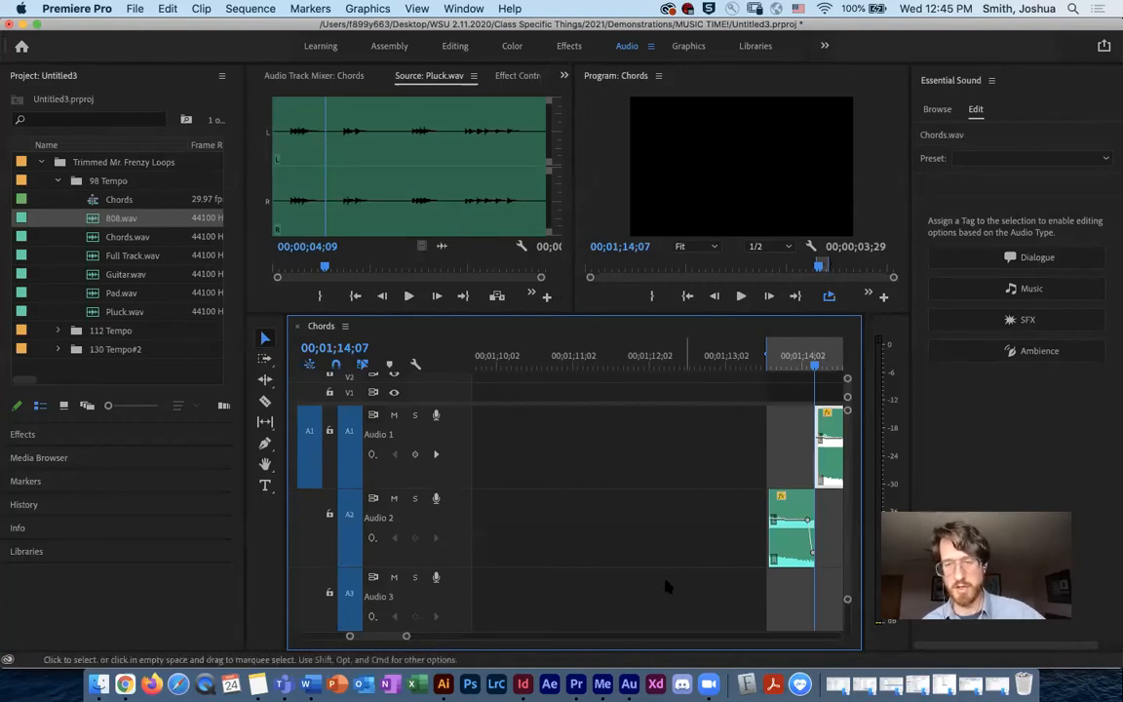
drag(389, 638, 393, 641)
scroll(704, 429, right, 5)
scroll(704, 428, left, 2)
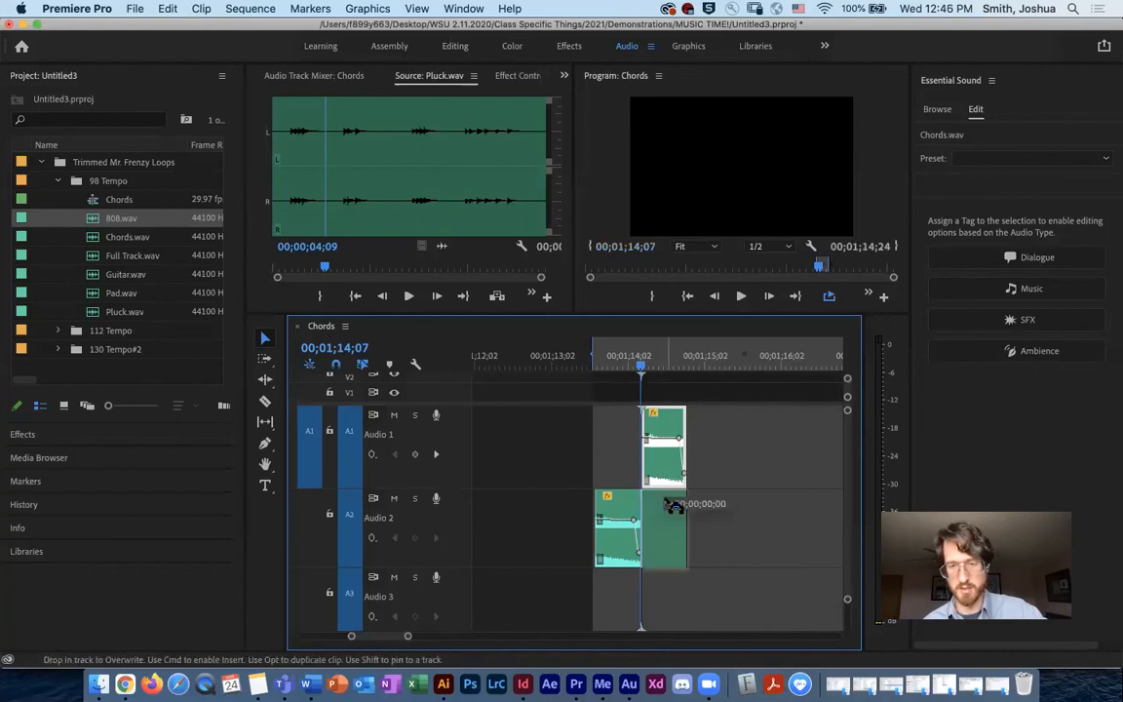
drag(632, 521, 740, 529)
click(644, 471)
shift+click(667, 527)
drag(679, 573, 747, 546)
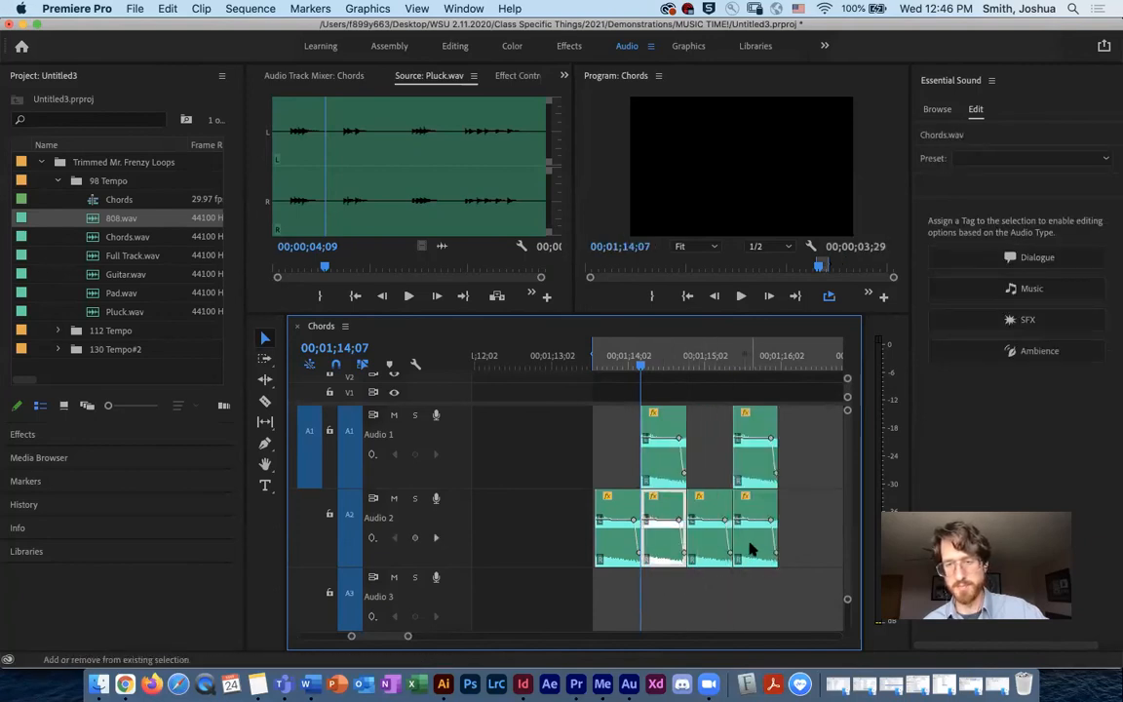
Play the repeated chord pattern from the in point and replay it.
key(space)
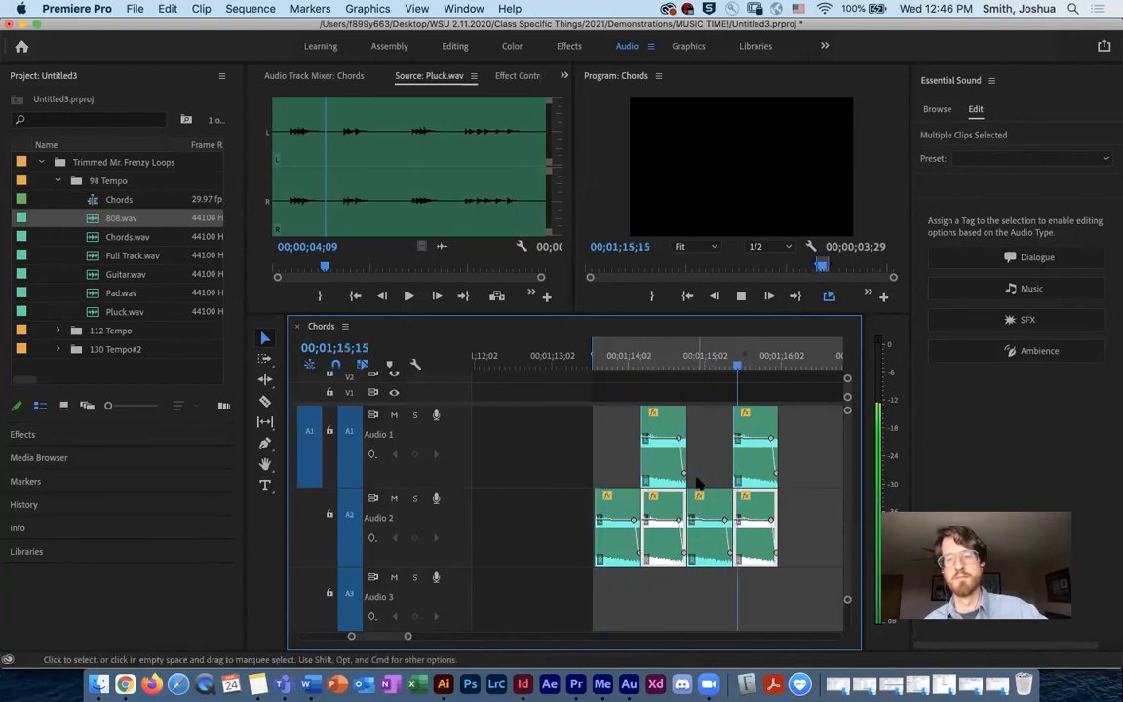
key(space)
drag(771, 366, 593, 365)
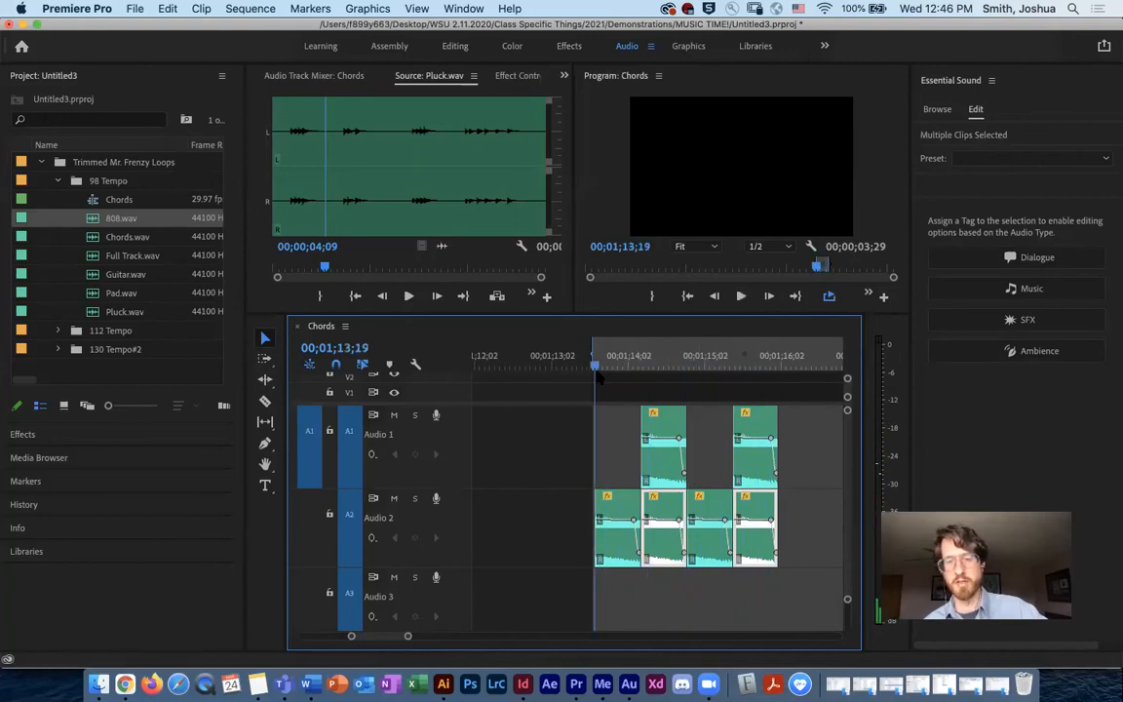
key(space)
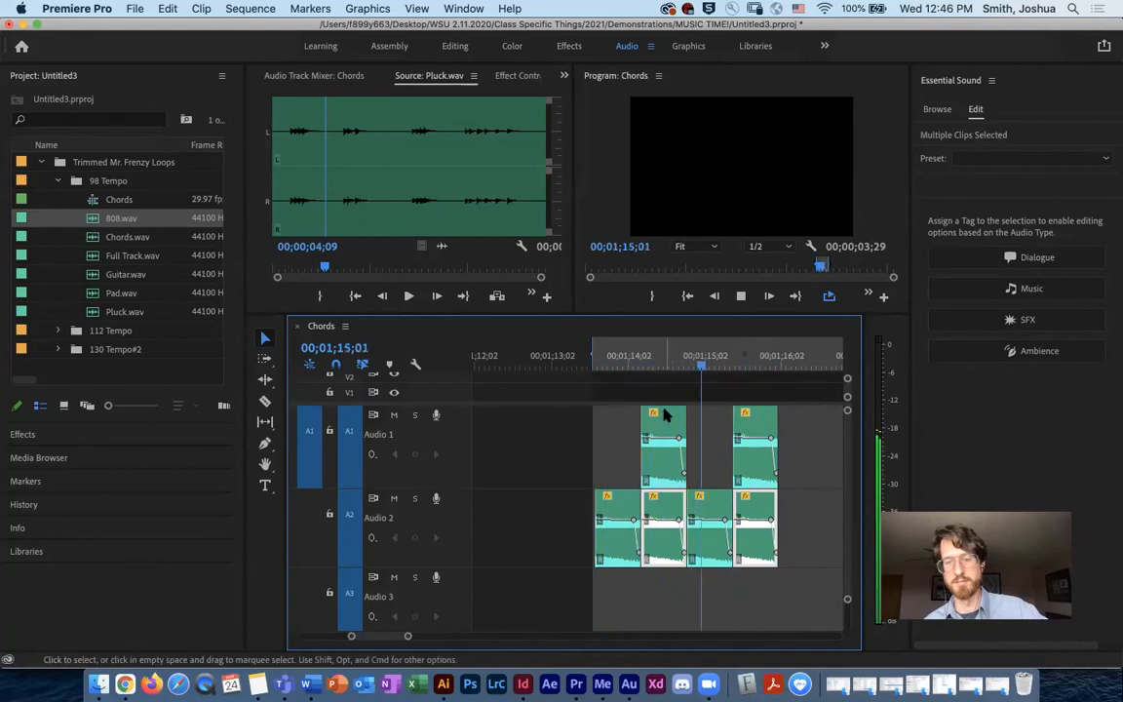
key(space)
drag(741, 365, 597, 365)
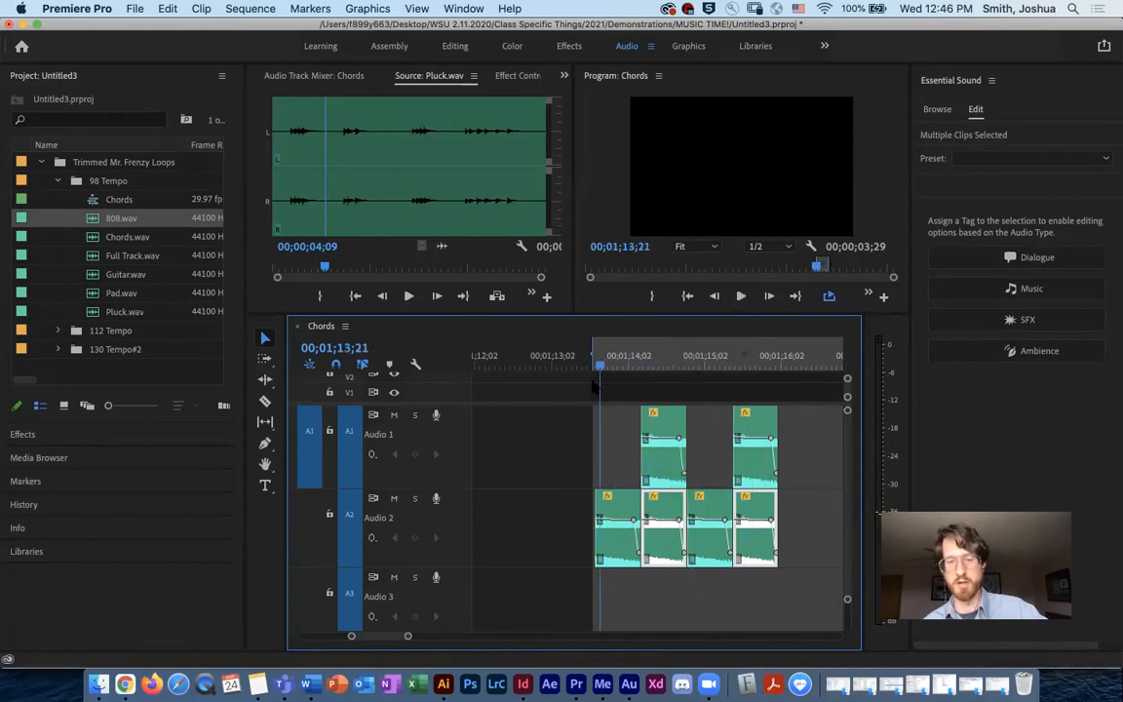
Try to apply the Pitch Shifter audio effect to the first chord clip on Audio 1.
click(651, 473)
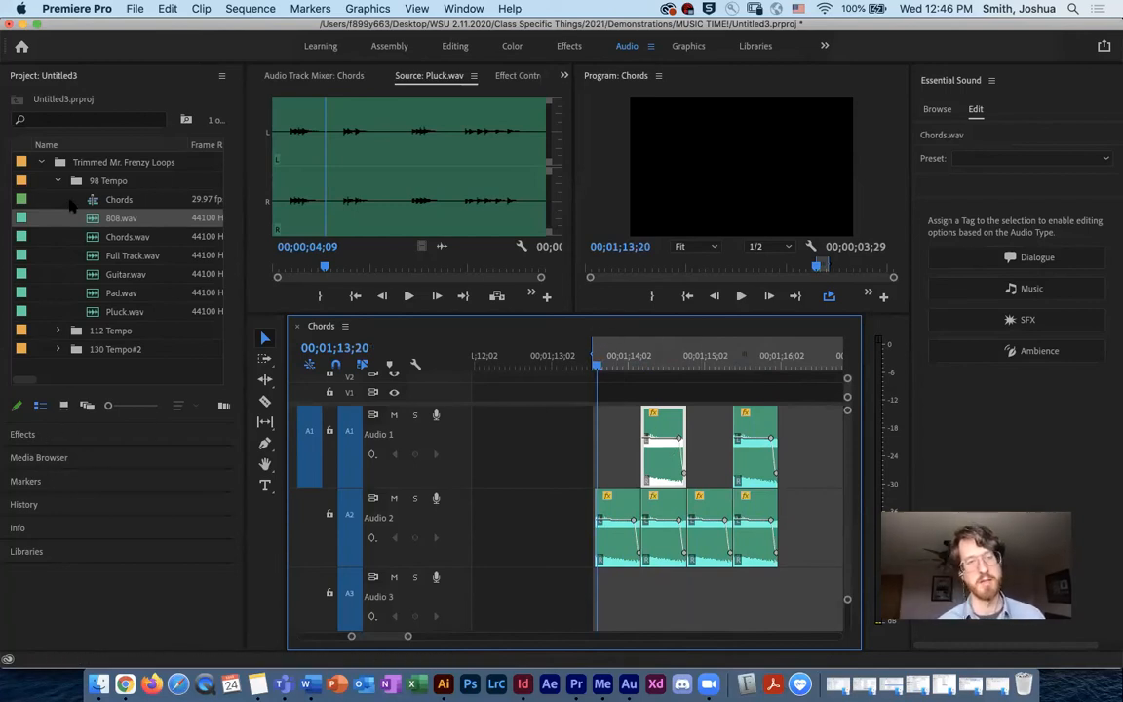
click(58, 181)
click(41, 162)
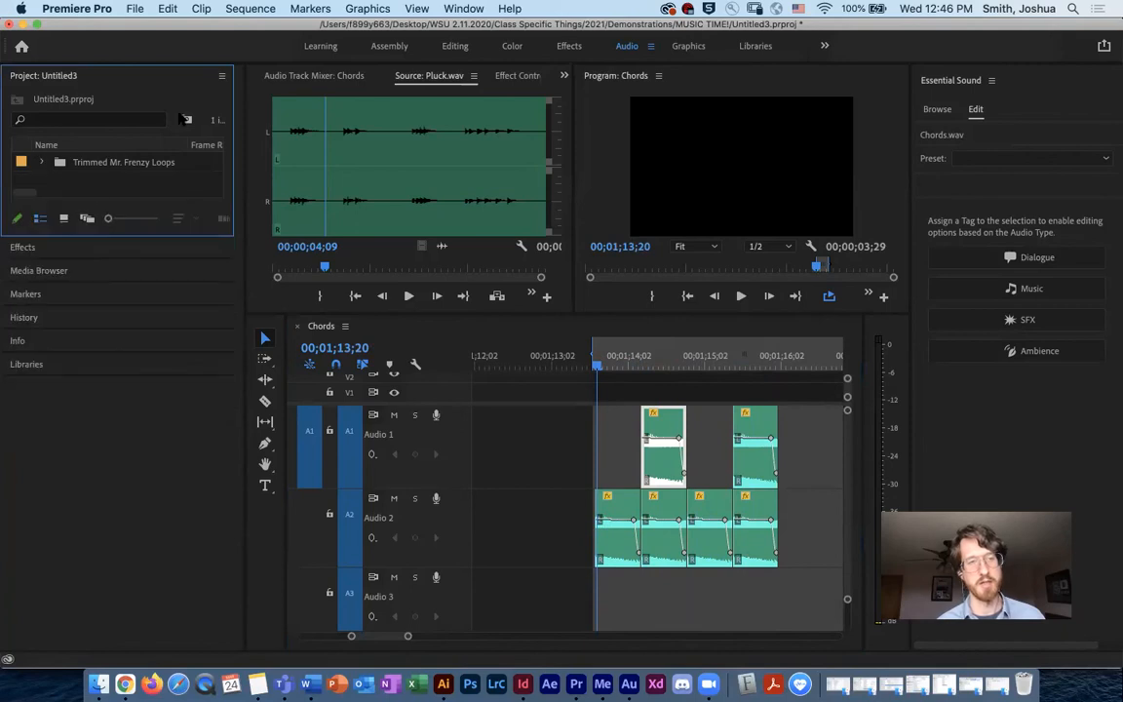
click(54, 248)
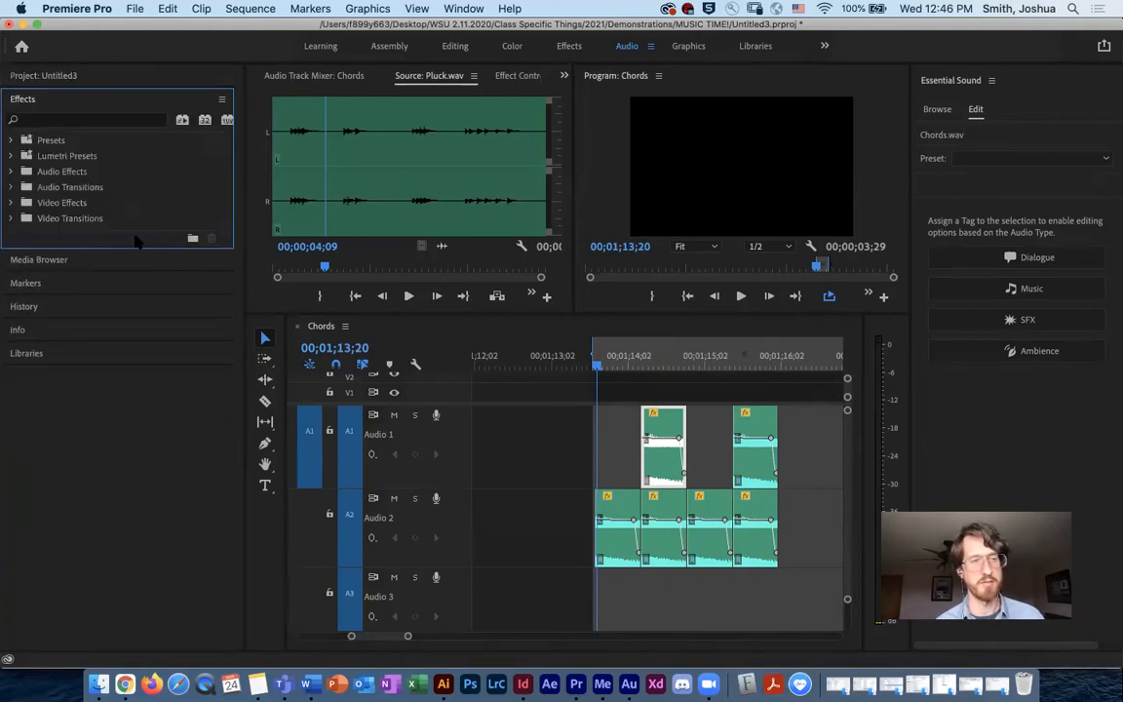
click(12, 170)
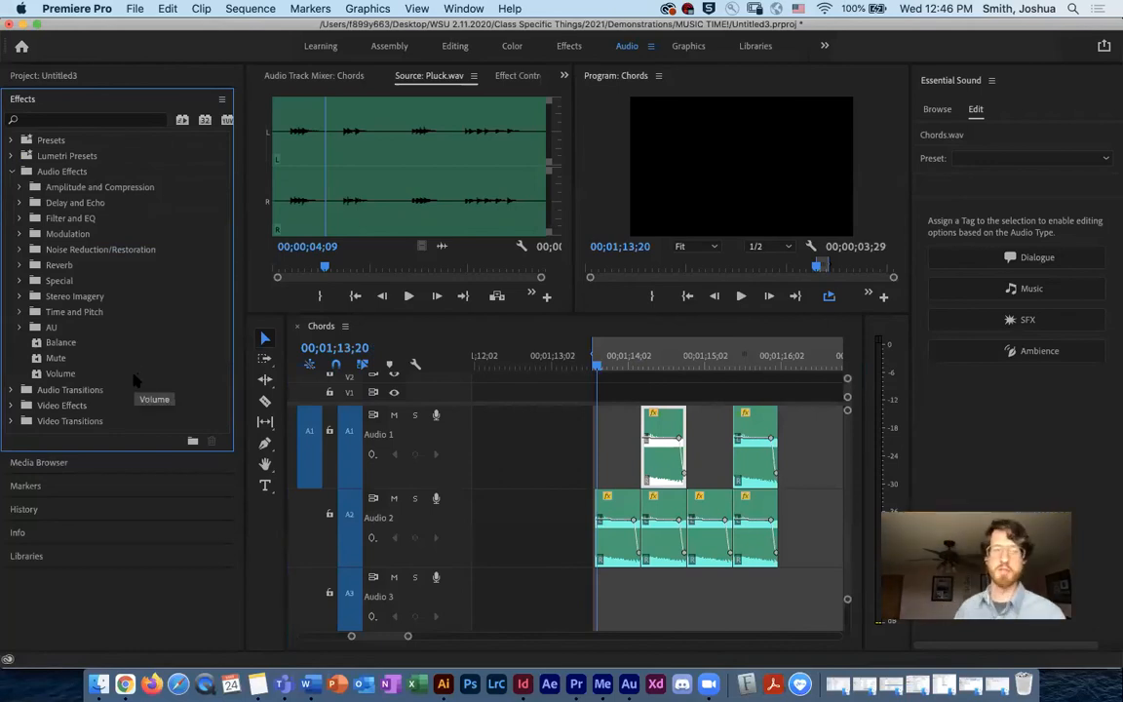
click(20, 311)
click(69, 328)
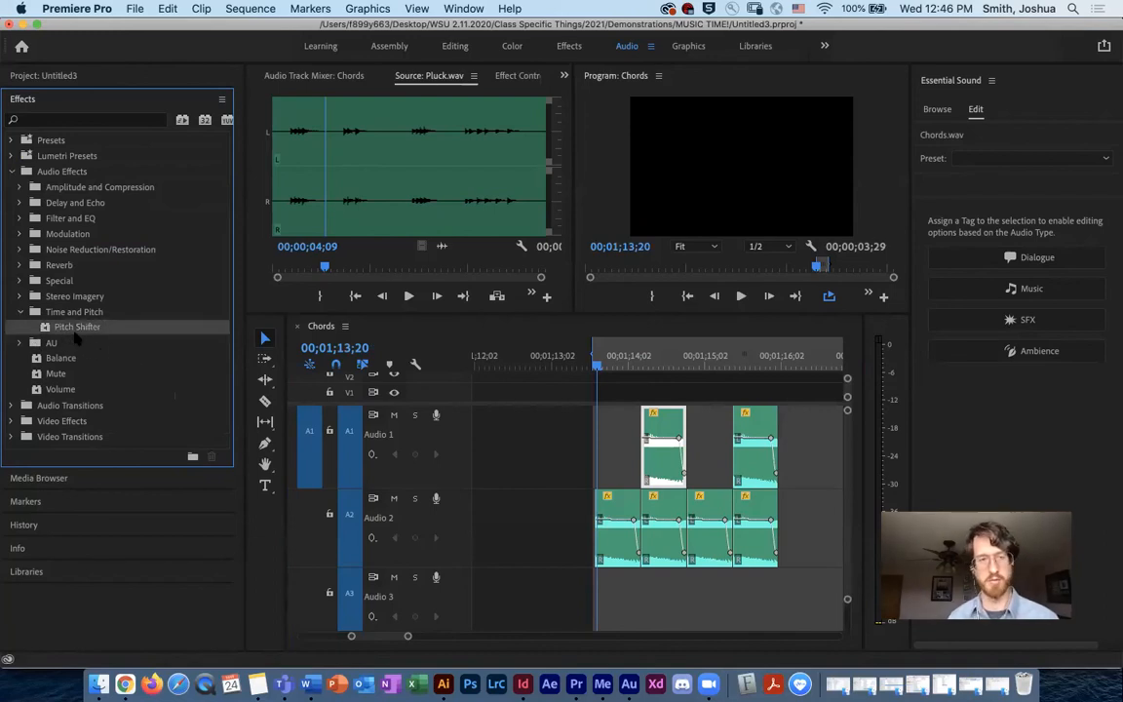
drag(69, 331, 668, 458)
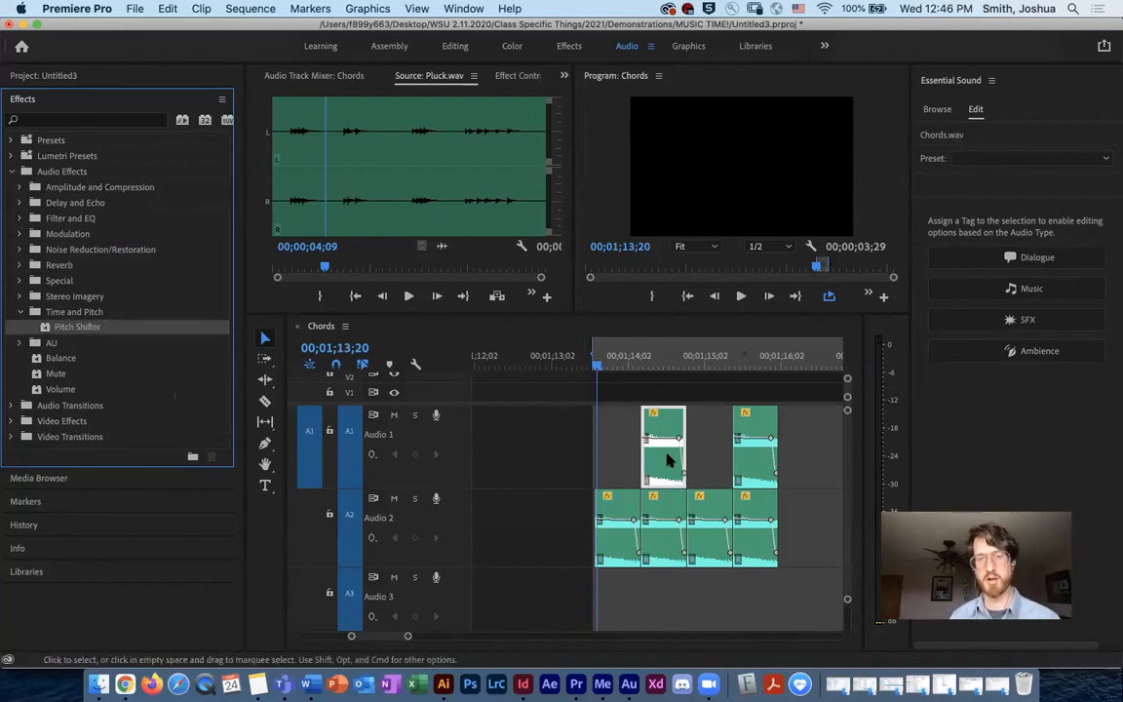
Check the Audio 1 clip's effect controls and look through the 98, 112 and 130 Tempo bins in Trimmed Mr. Frenzy Loops.
click(522, 76)
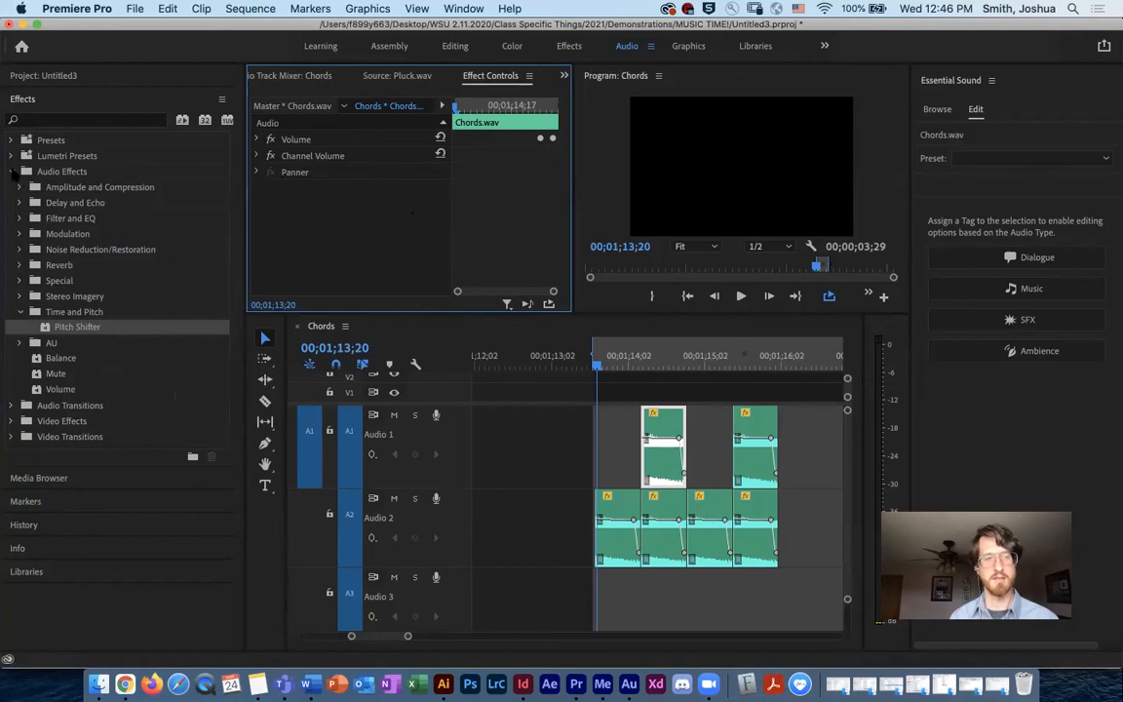
click(12, 170)
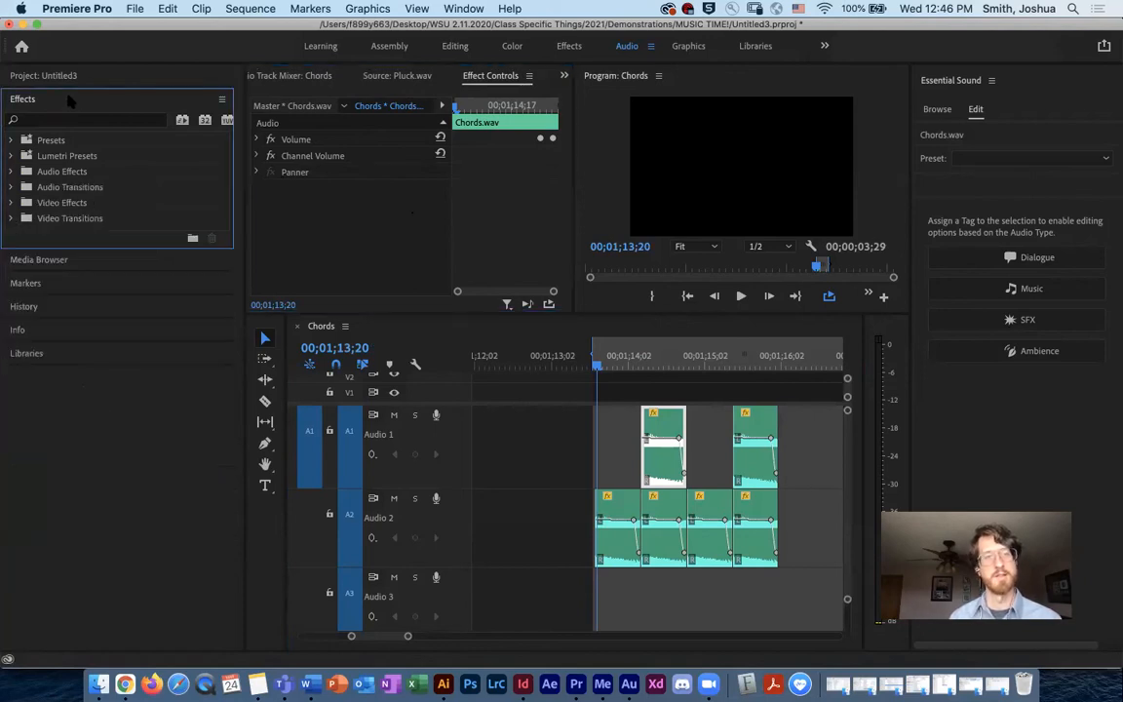
click(61, 77)
click(73, 249)
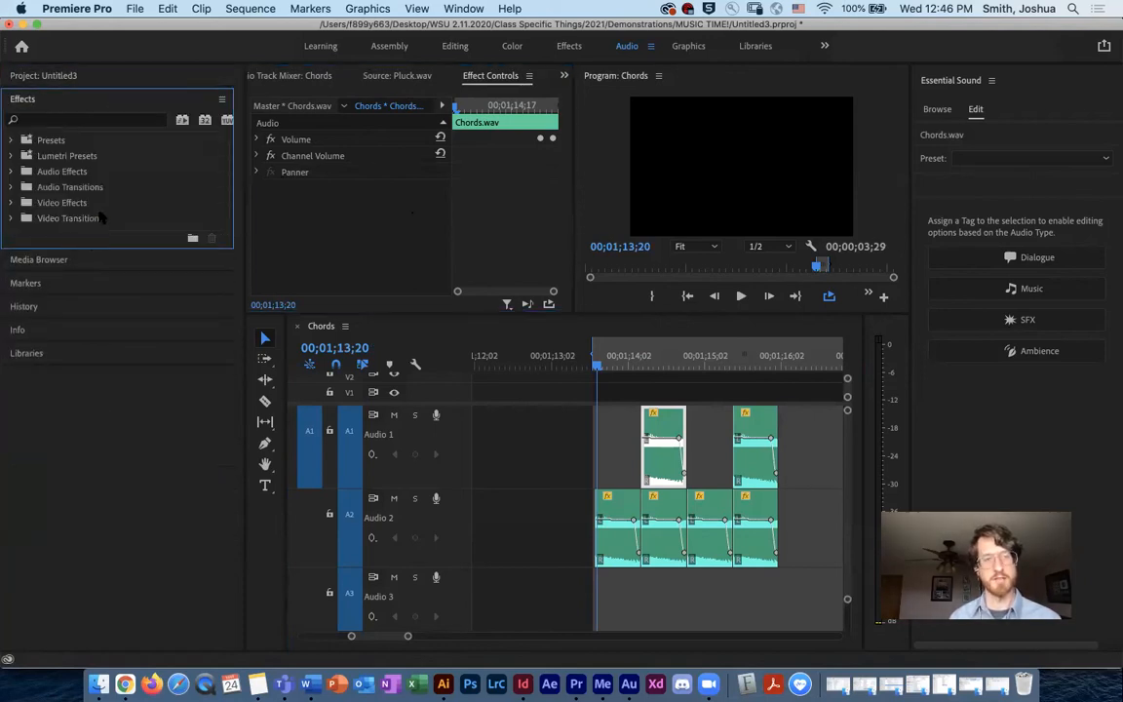
click(105, 75)
click(41, 161)
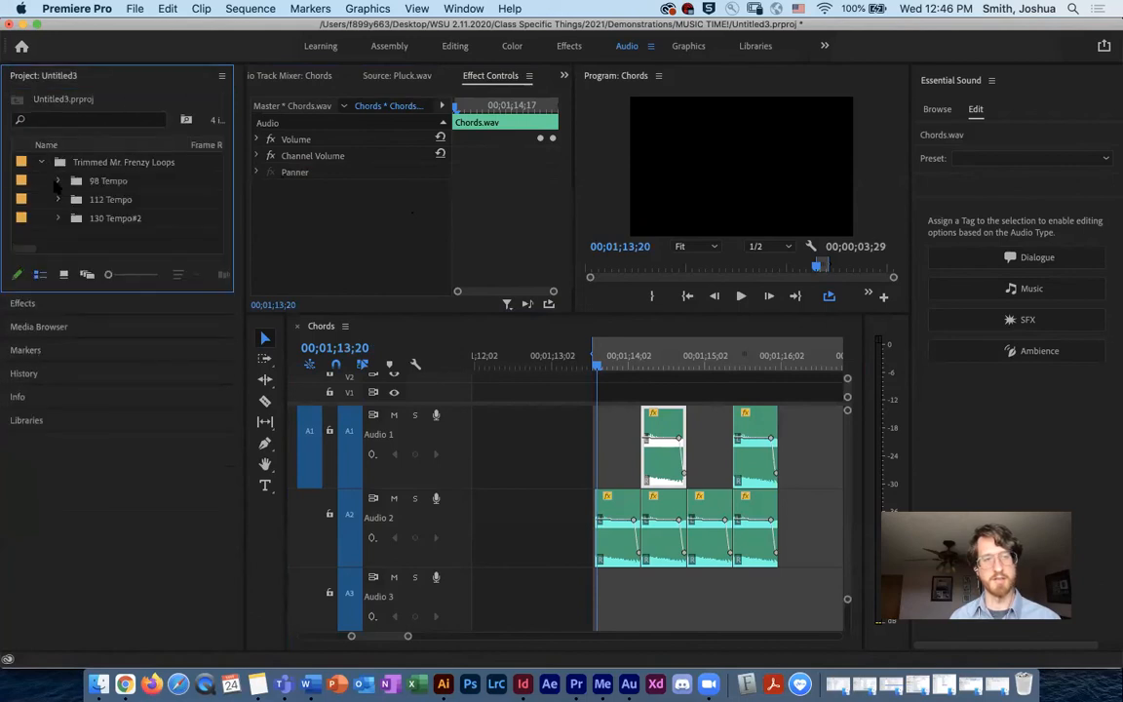
click(58, 180)
click(57, 331)
click(57, 443)
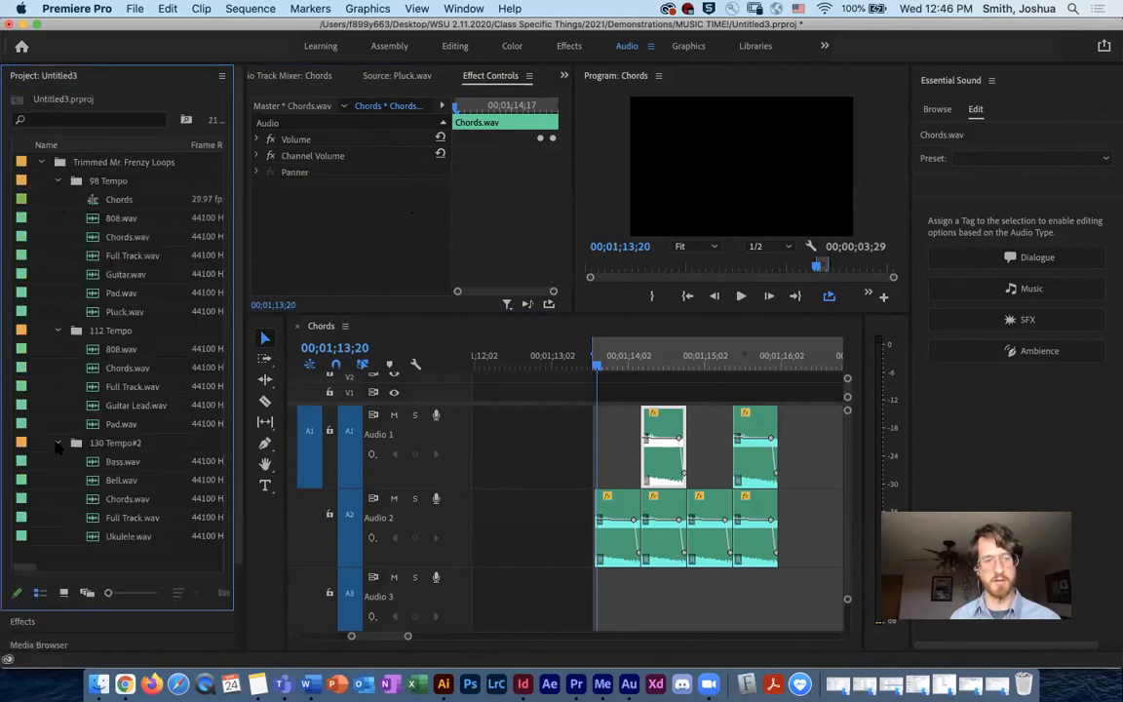
click(40, 163)
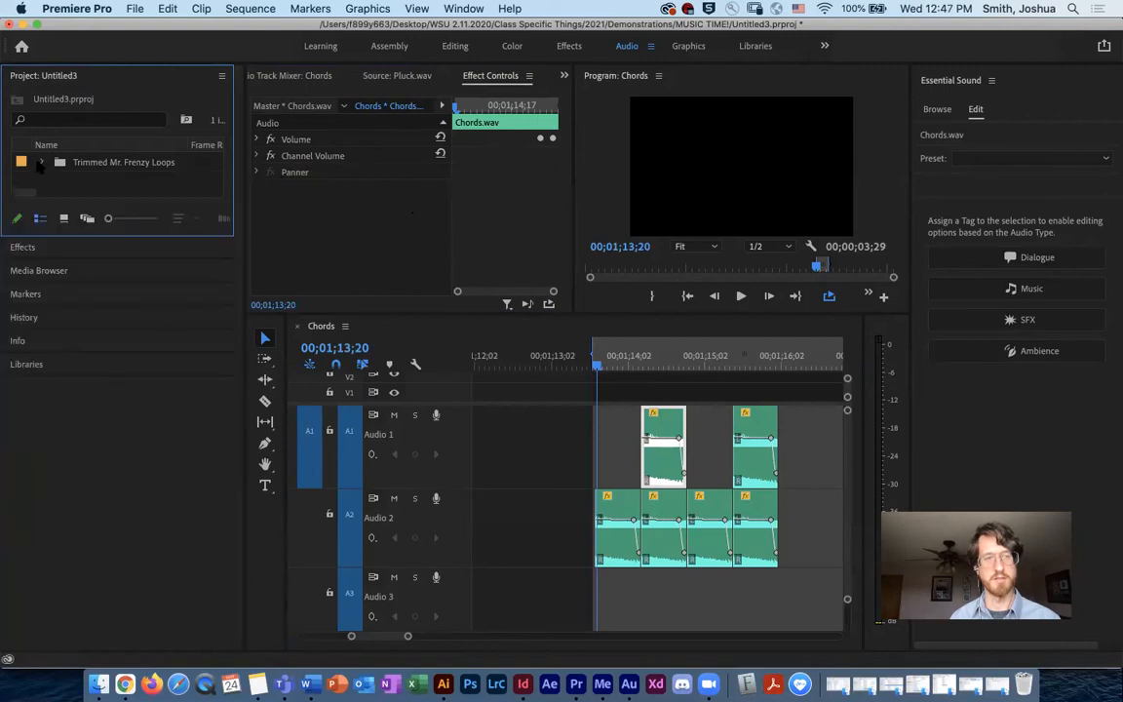
Apply the Pitch Shifter effect from Time and Pitch to the first chord clip on Audio 1.
click(51, 247)
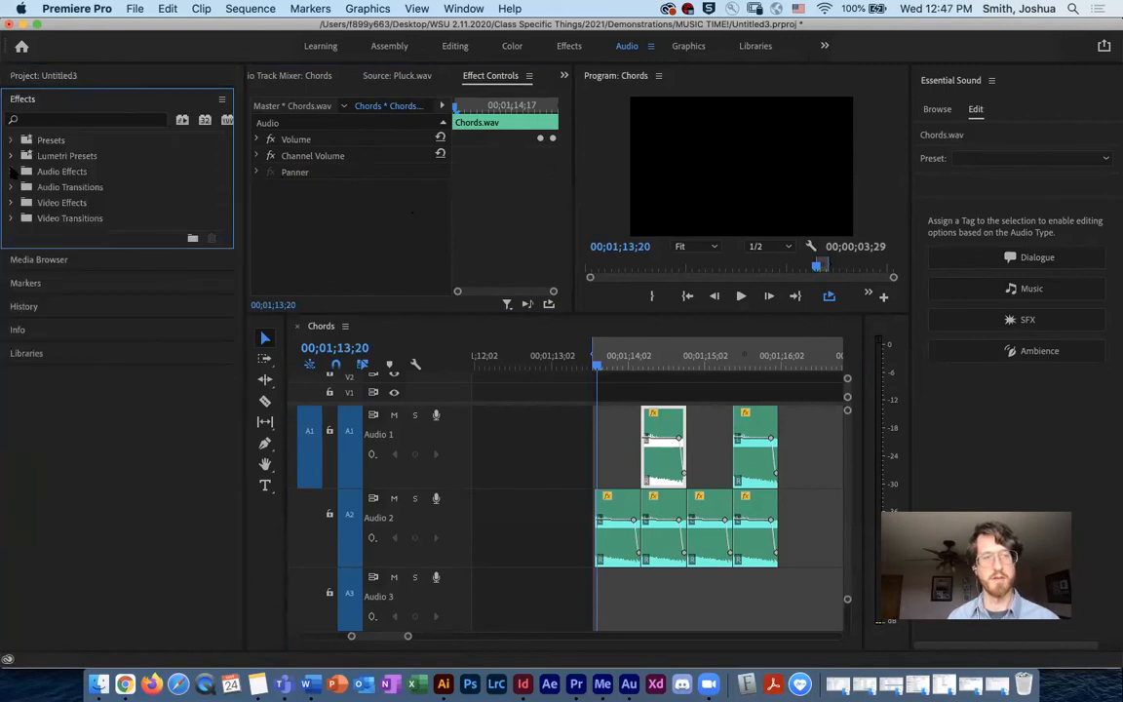
click(12, 171)
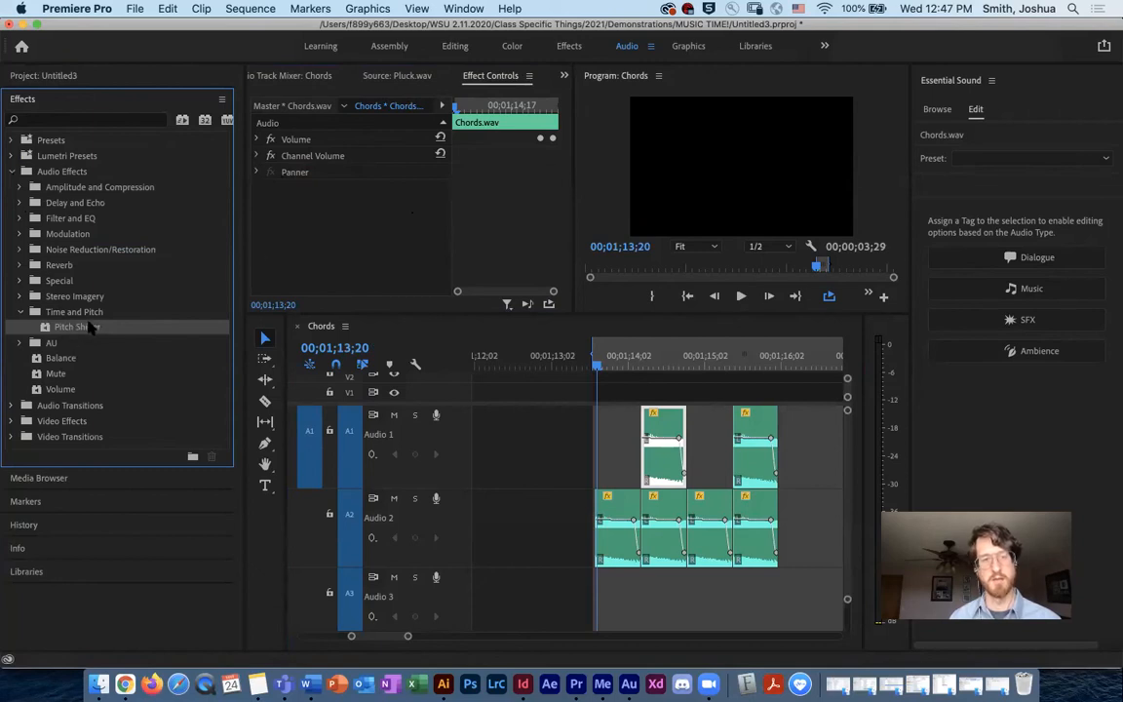
drag(105, 337, 659, 460)
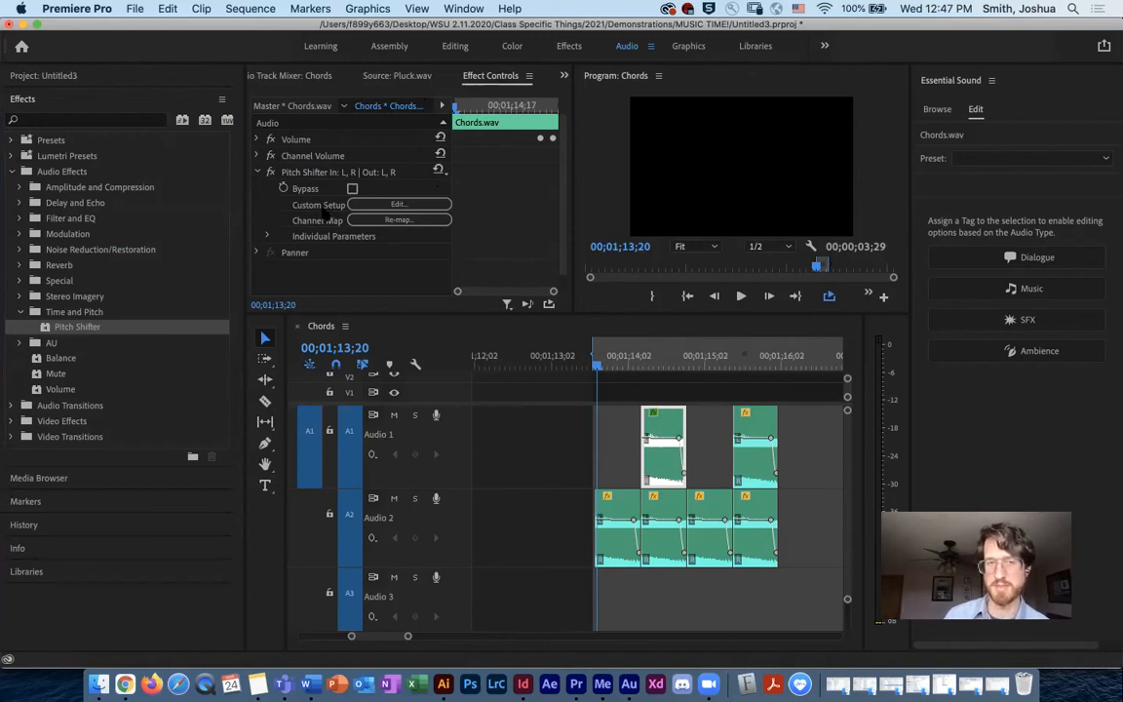
Open the Pitch Shifter's custom setup for the selected chord clip, move its editor clear of the clips, and play the pattern.
click(390, 203)
drag(475, 215, 474, 180)
drag(667, 179, 813, 74)
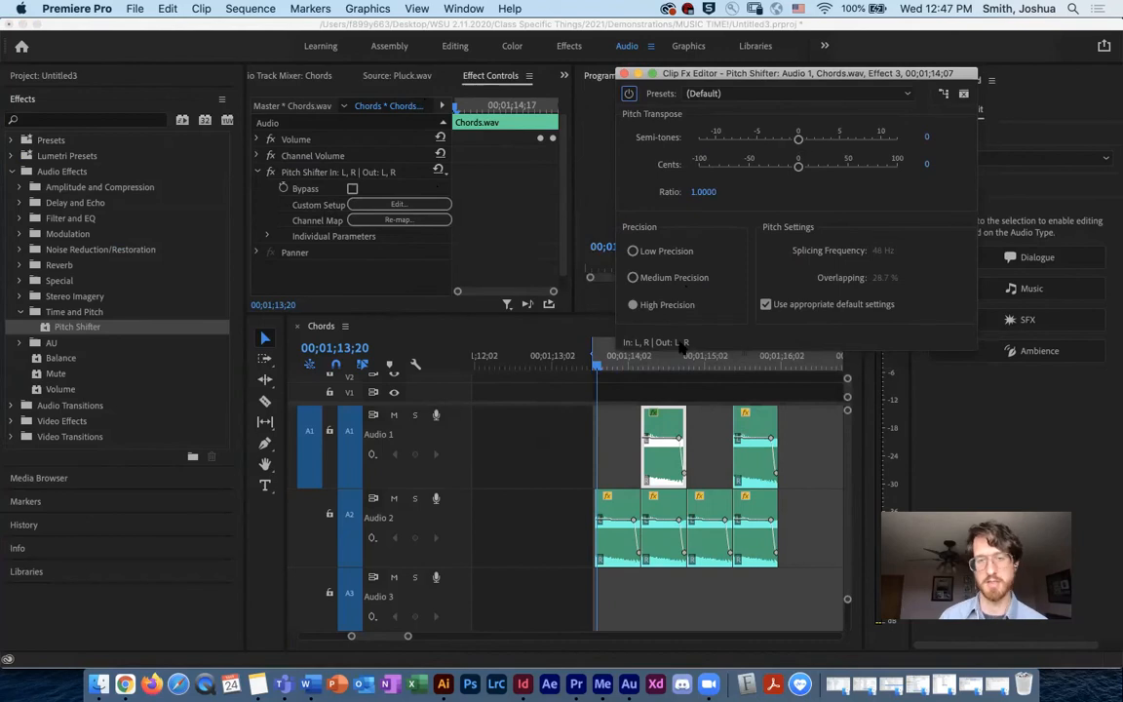
key(space)
key(space)
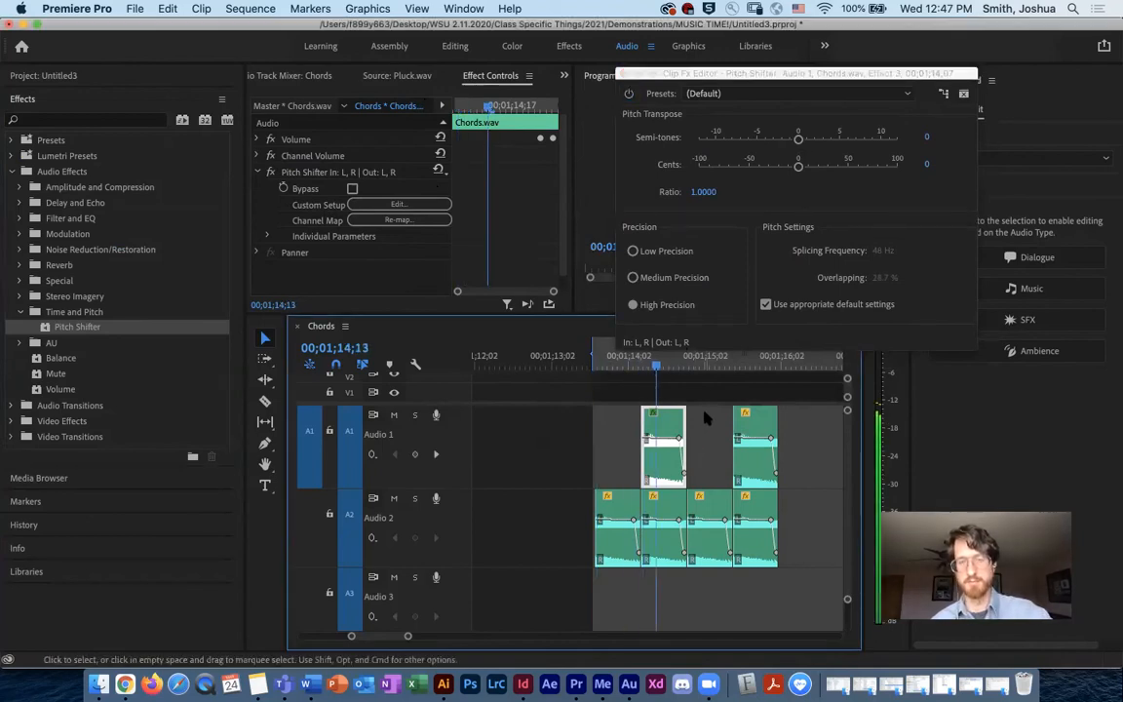
Limit the in-to-out range to the first chord clip on Audio 1 and play it.
drag(697, 368, 640, 378)
key(o)
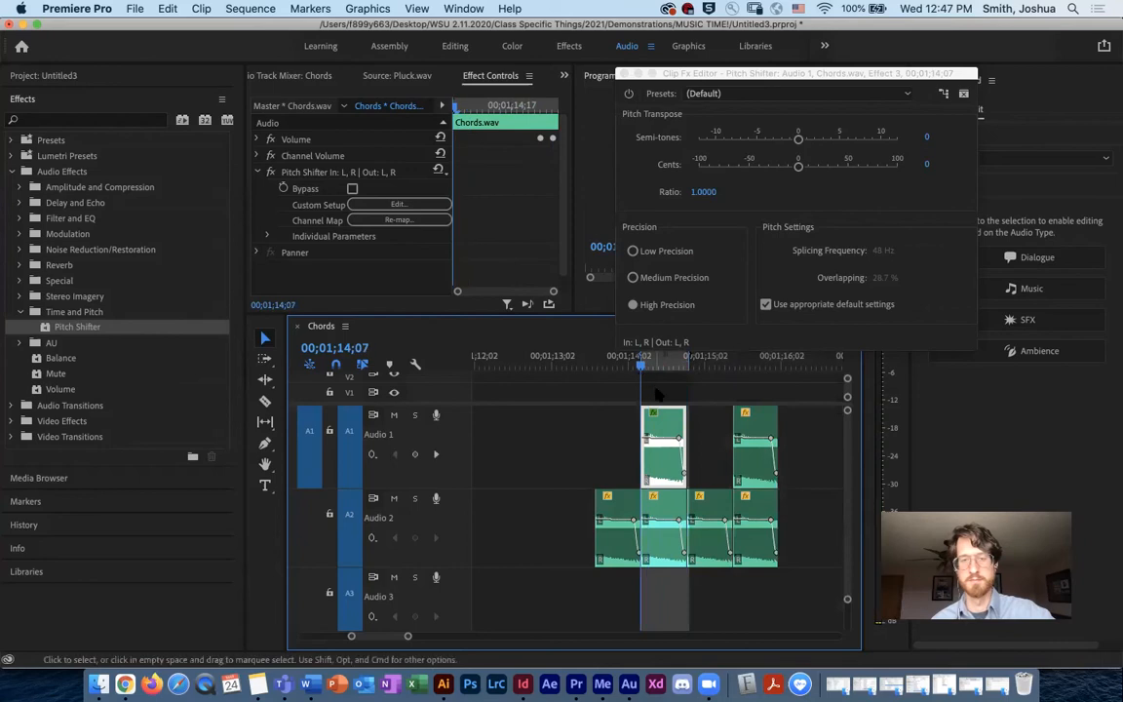
key(space)
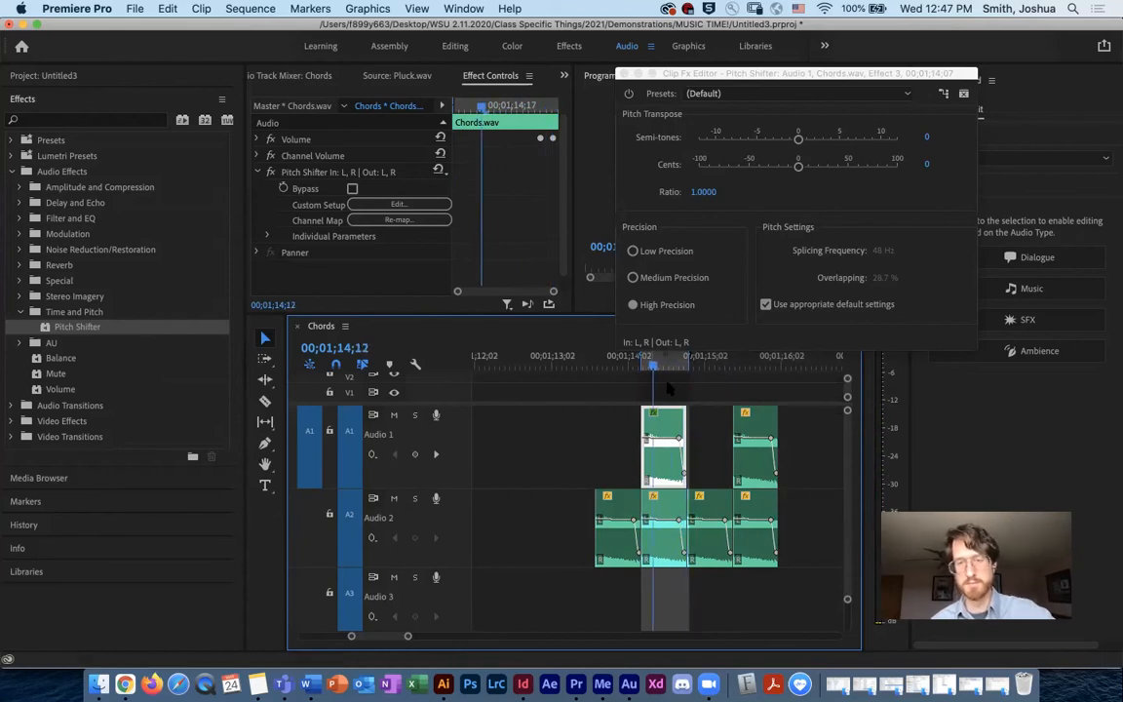
Transpose the looping Audio 1 chord down by -5 semi-tones and -40 cents in the Pitch Shifter.
click(798, 140)
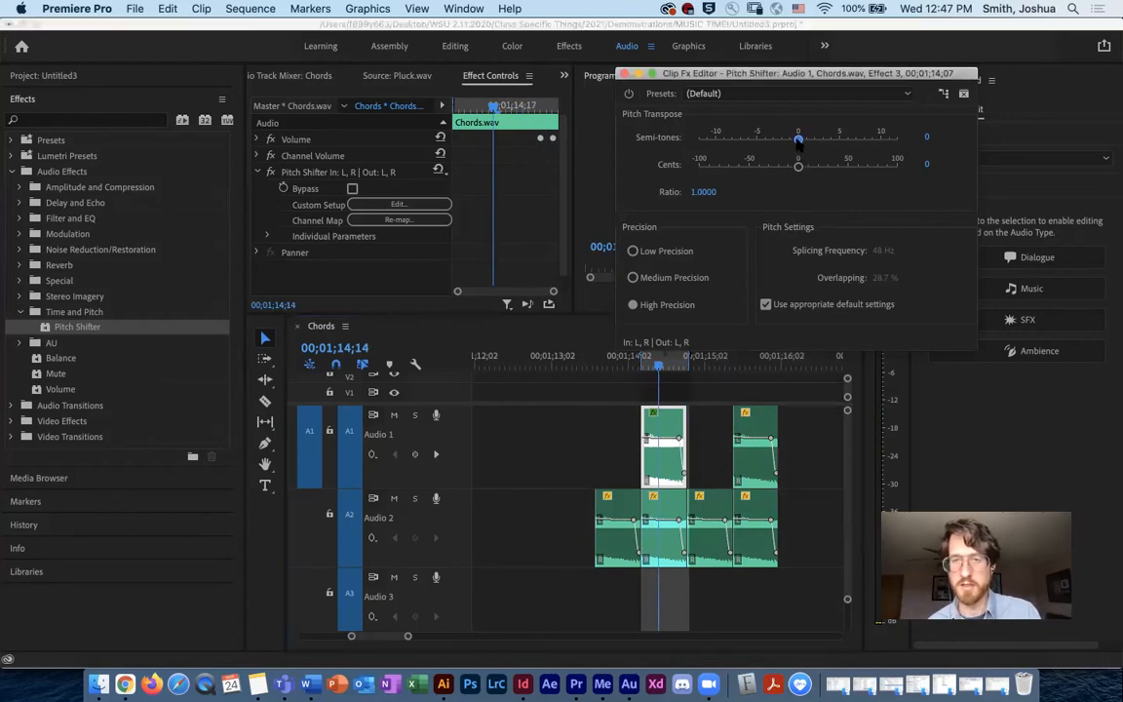
drag(780, 141, 768, 144)
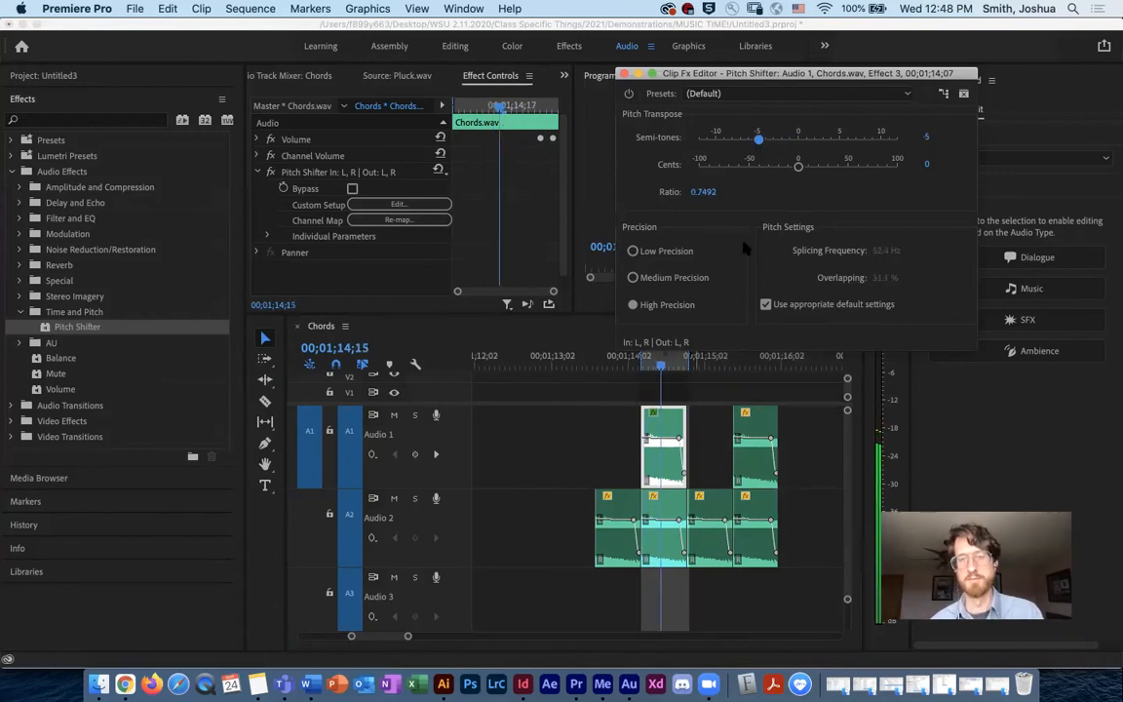
drag(779, 168, 769, 168)
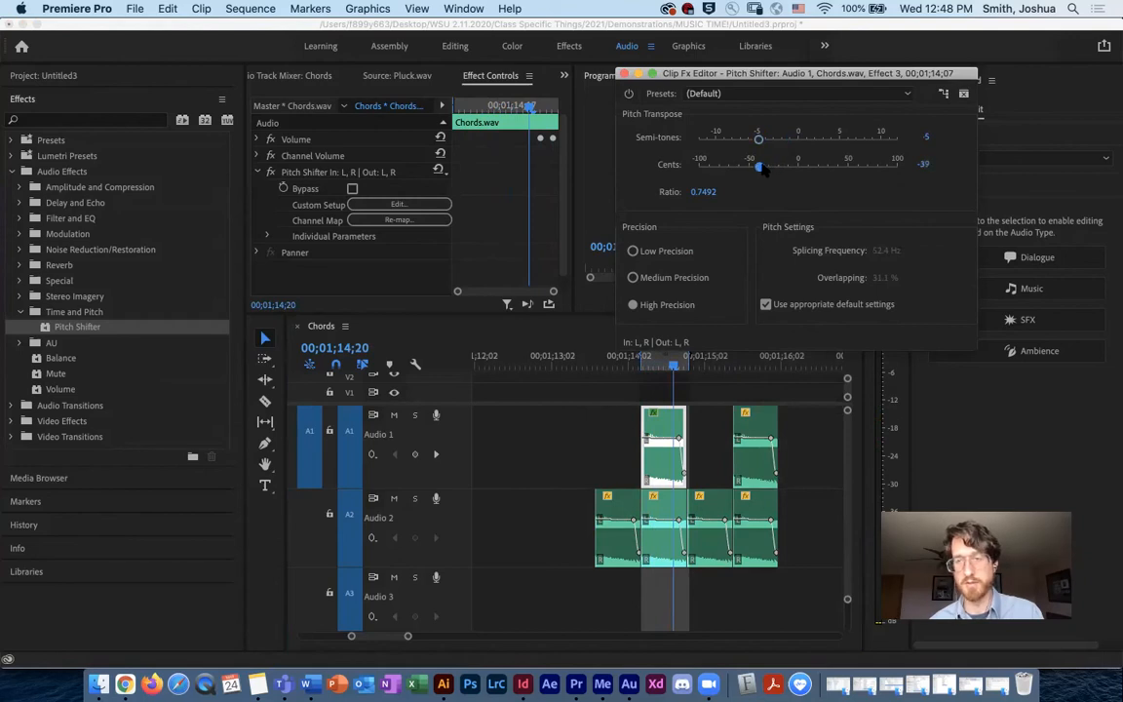
drag(760, 168, 760, 168)
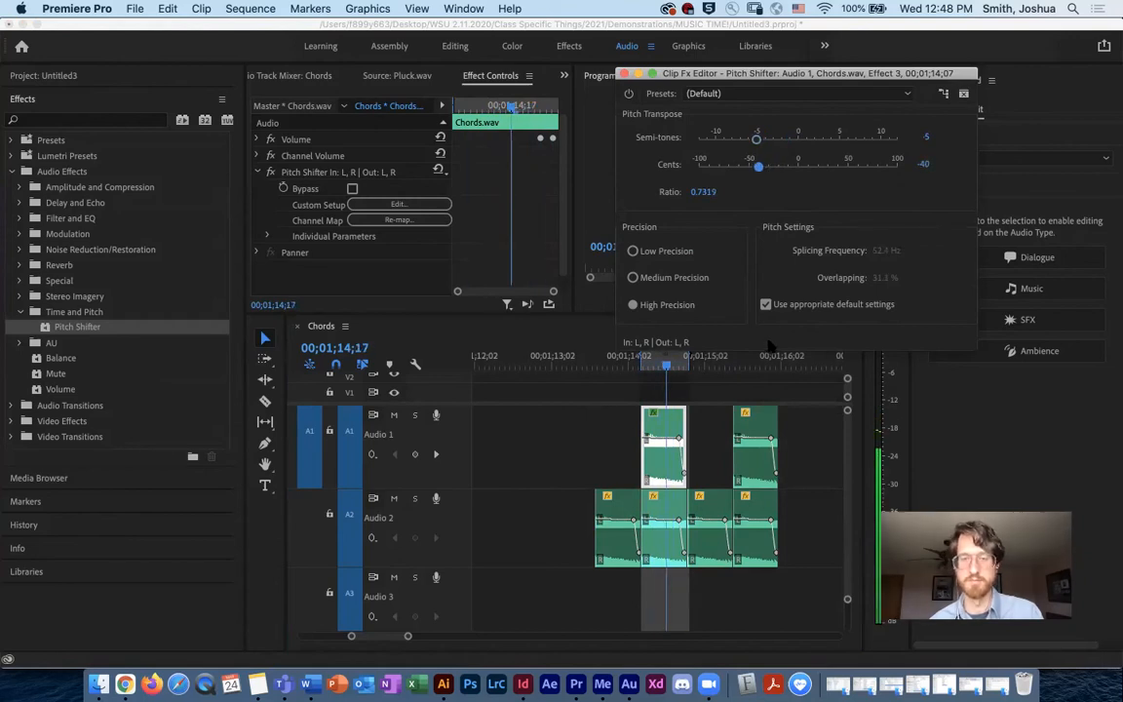
Widen the in-to-out range to about 00;01;13;02 through 00;01;16;24 around all chord clips and play it.
drag(642, 362, 552, 363)
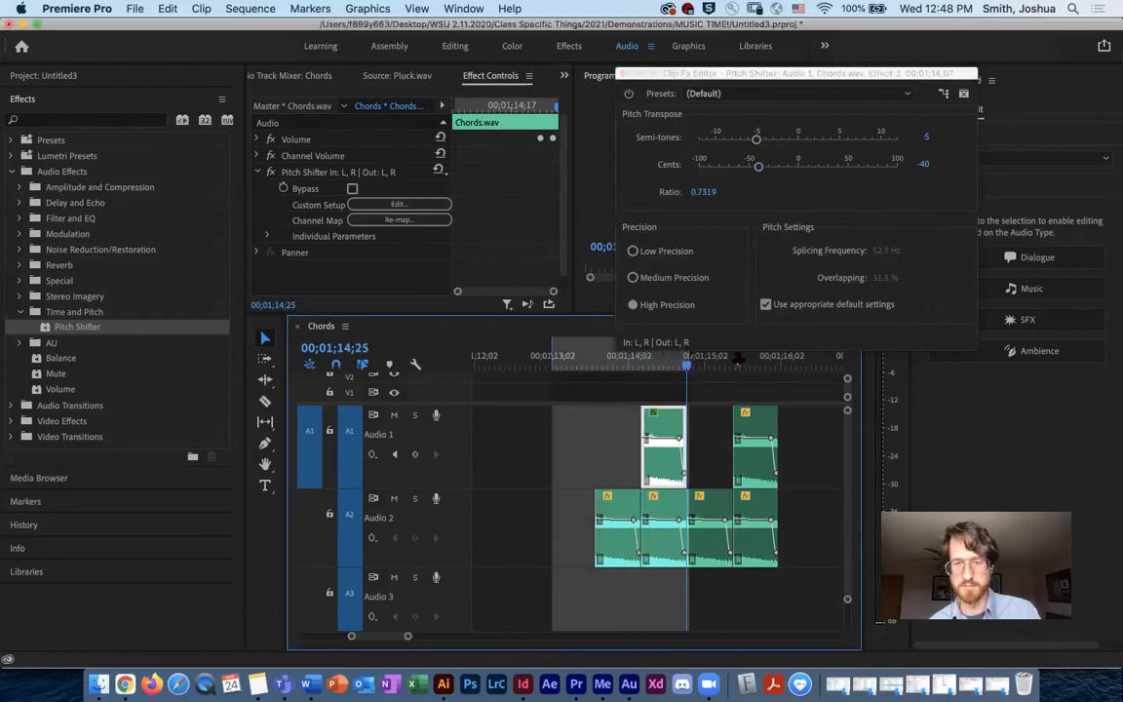
drag(737, 360, 836, 369)
drag(655, 361, 556, 361)
key(space)
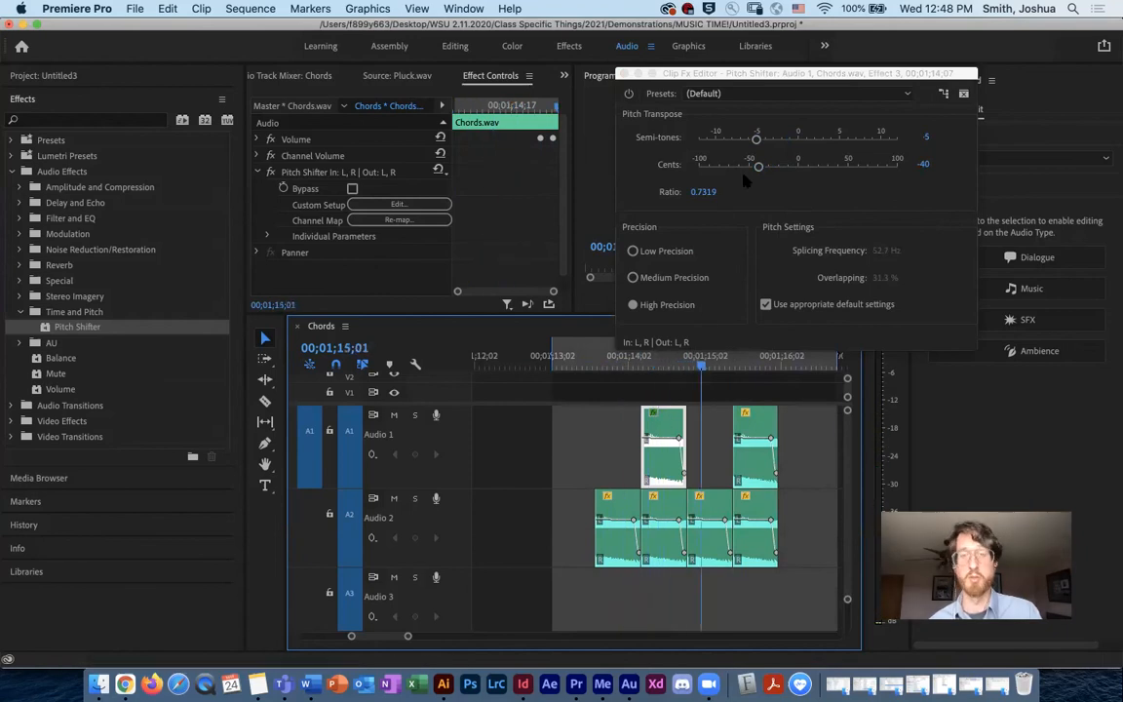
Set the Pitch Shifter's cents to 0 and replay the chord pattern from the first hit.
drag(759, 166, 790, 166)
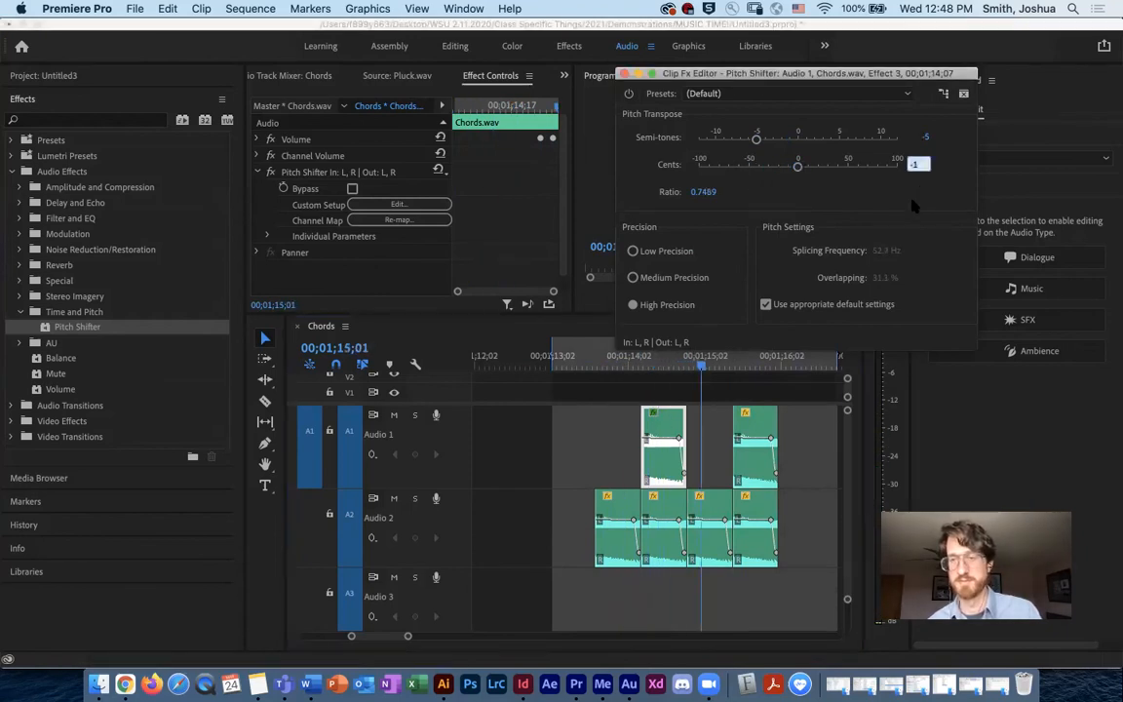
text(0)
key(Return)
drag(701, 364, 590, 364)
key(space)
key(space)
Set the Pitch Shifter's semi-tones to -1 and replay the pattern.
drag(756, 139, 787, 139)
drag(683, 364, 591, 364)
key(space)
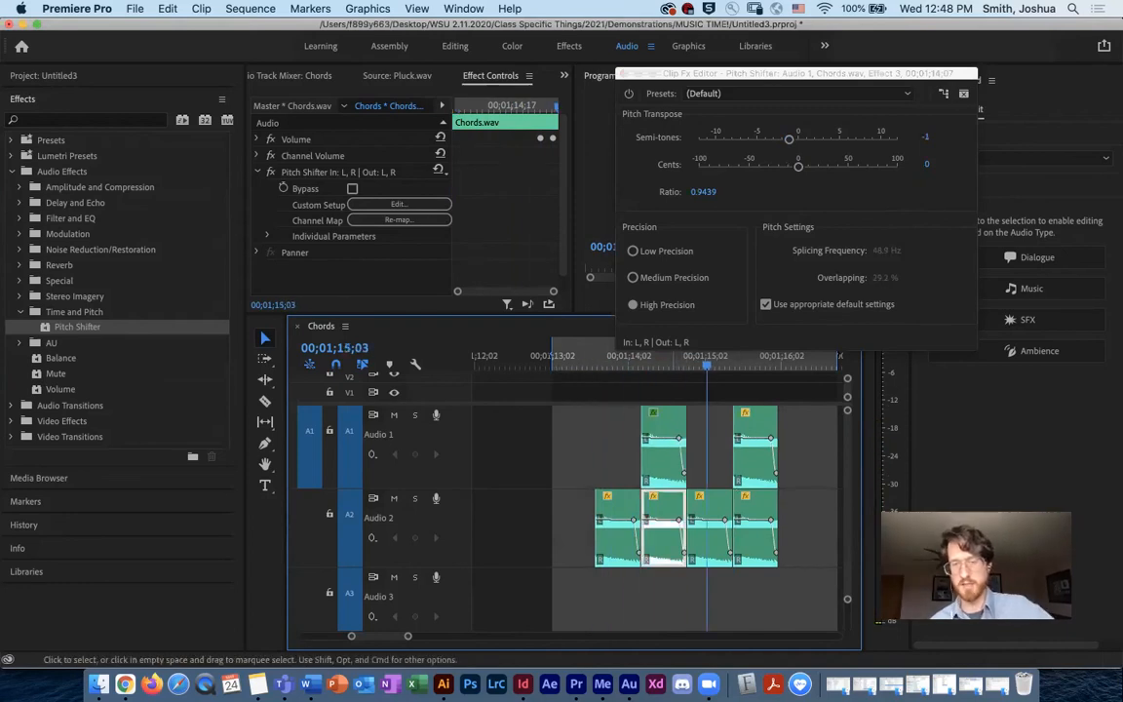
Delete the second and fourth chord clips on Audio 2, under the Audio 1 copies, and play the alternating pattern.
key(Delete)
click(755, 526)
key(Delete)
drag(706, 364, 559, 364)
key(space)
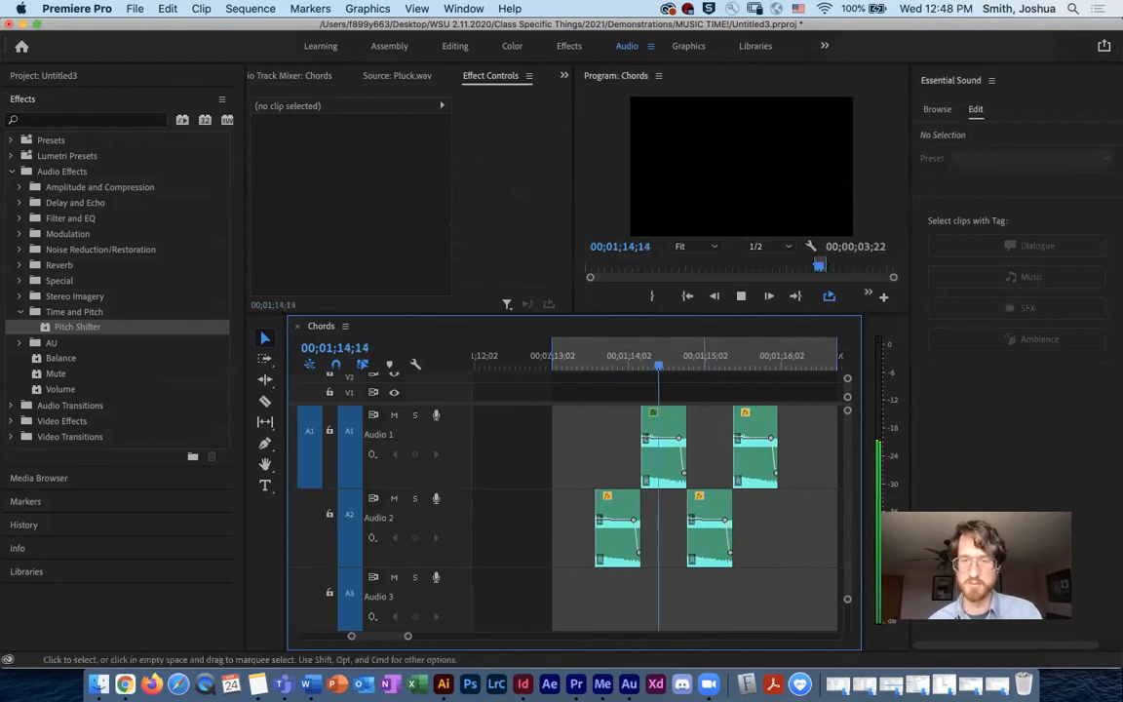
key(space)
Raise the first Audio 1 chord clip by 1 semi-tone in the Pitch Shifter and replay the pattern twice.
drag(761, 364, 640, 363)
click(664, 459)
drag(790, 139, 802, 138)
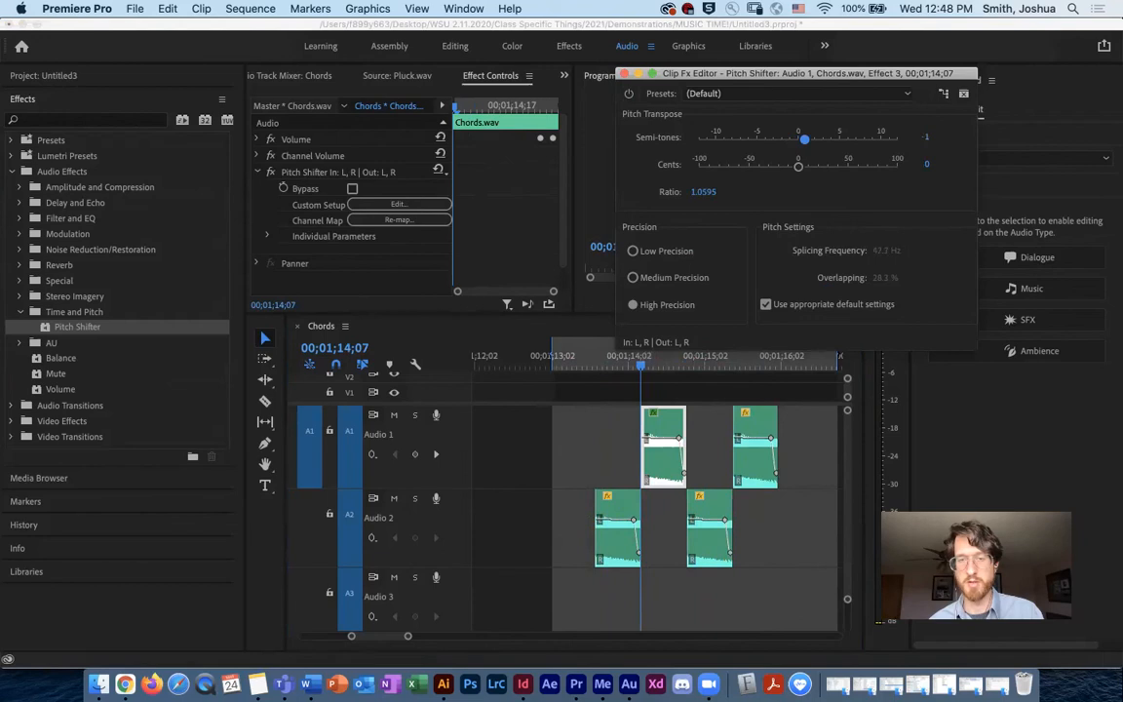
click(586, 363)
key(space)
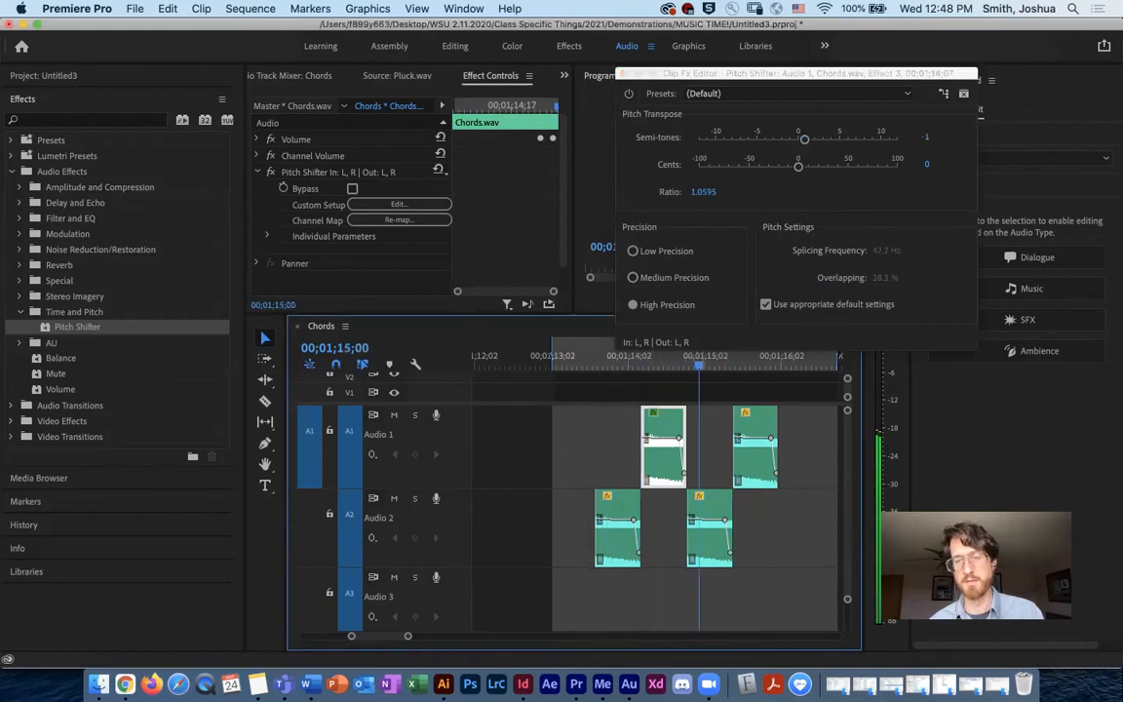
drag(762, 363, 582, 364)
key(space)
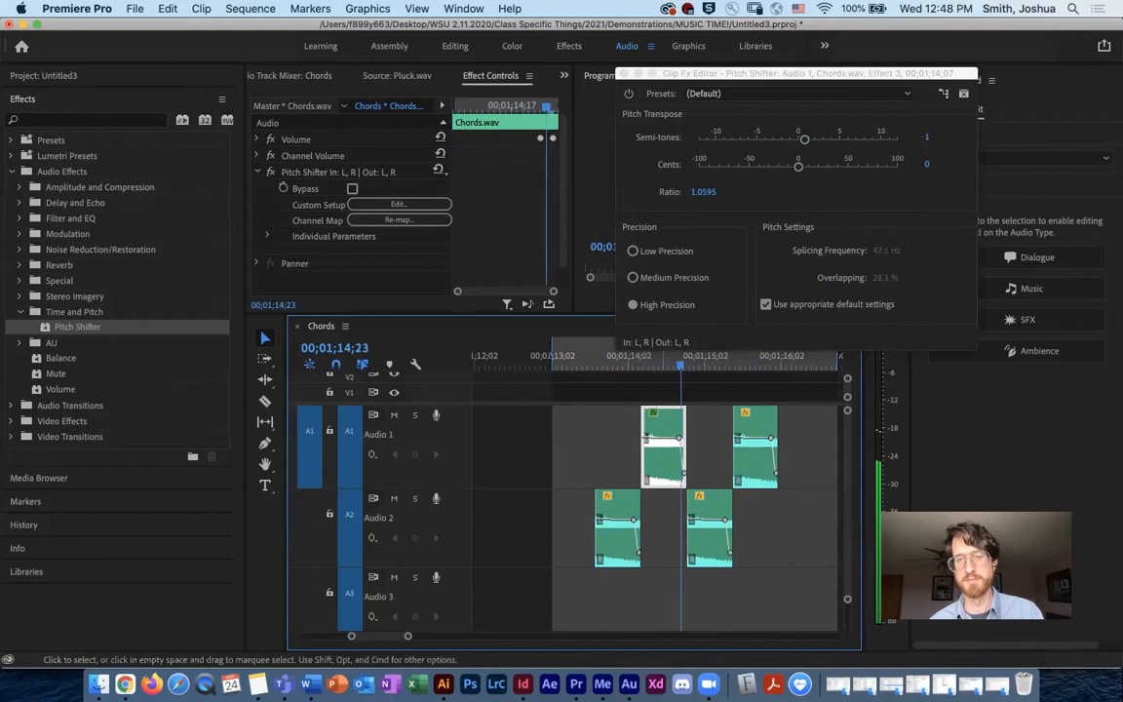
Try Low Precision in the Pitch Shifter during playback and return to High Precision.
click(633, 251)
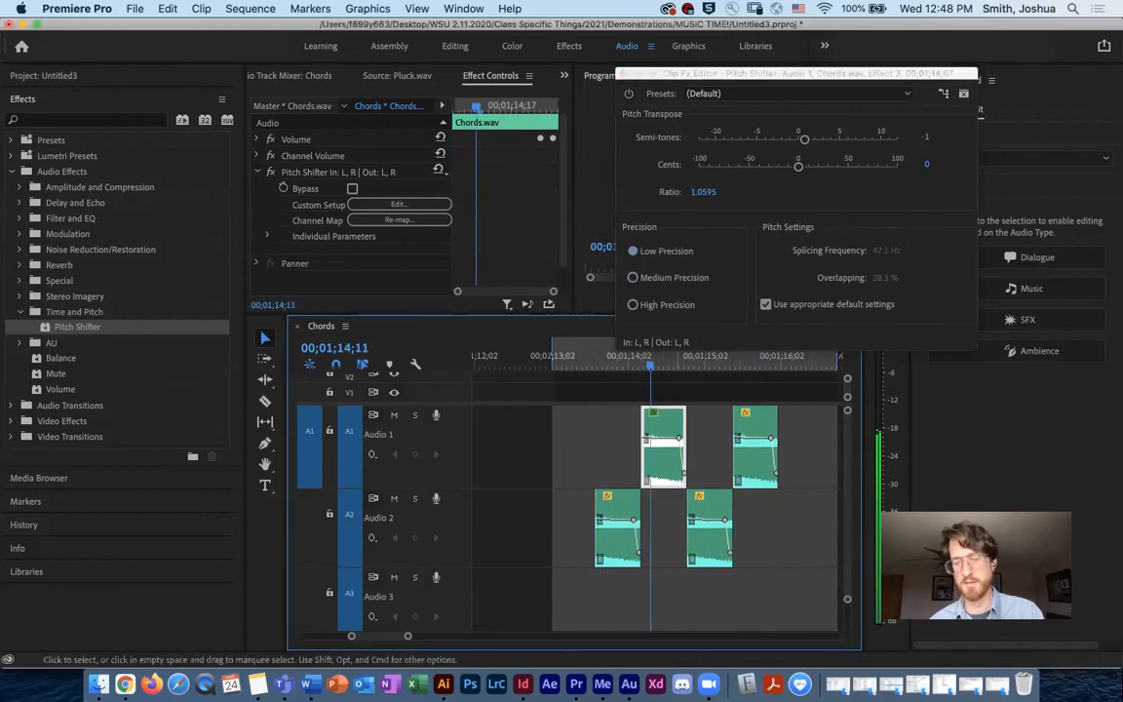
click(632, 305)
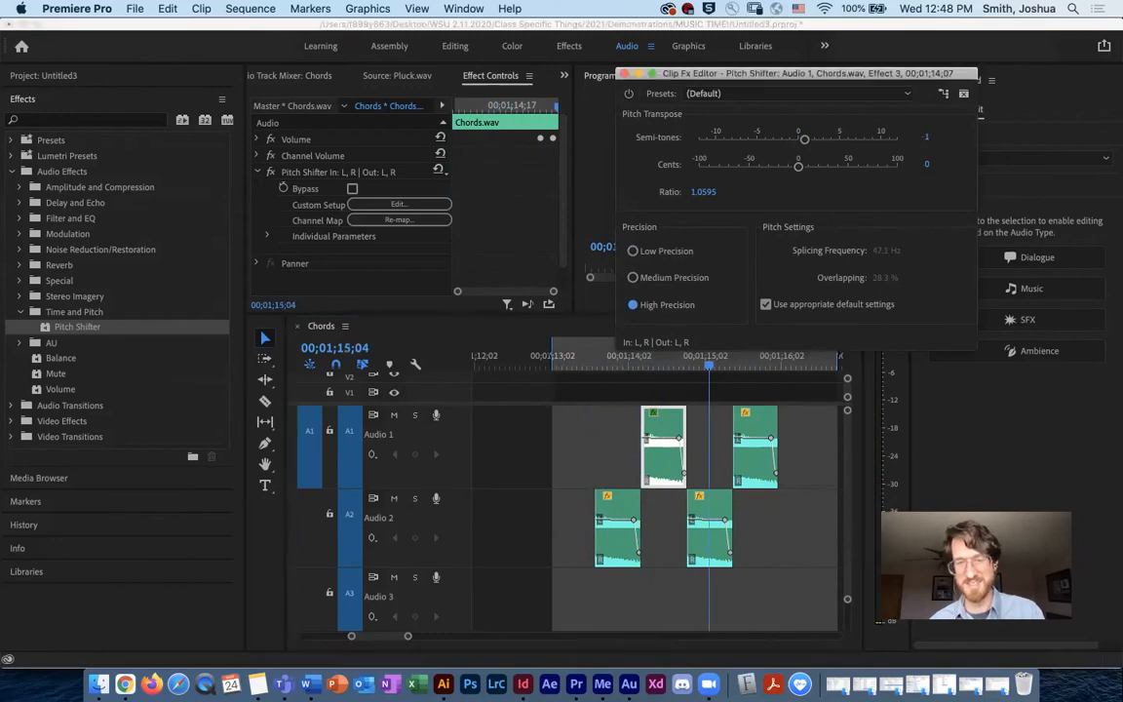
key(space)
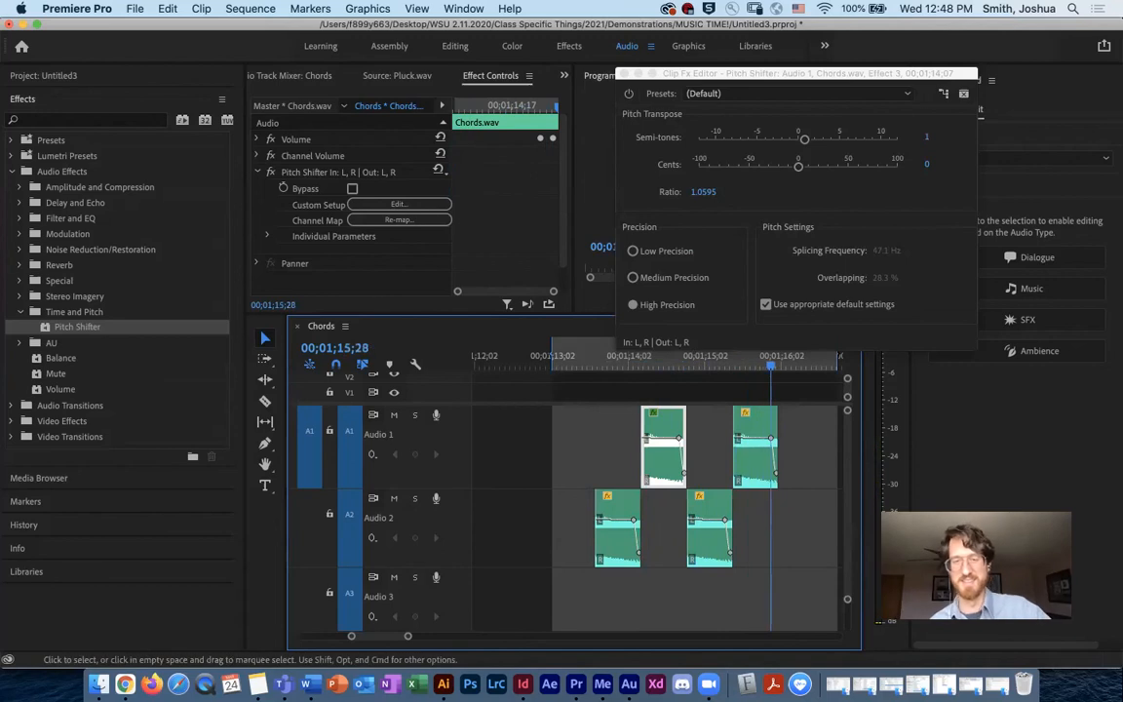
Stagger the four chord clips: first and fourth on Audio 3, pitch-shifted second on Audio 2, third on Audio 1.
click(755, 428)
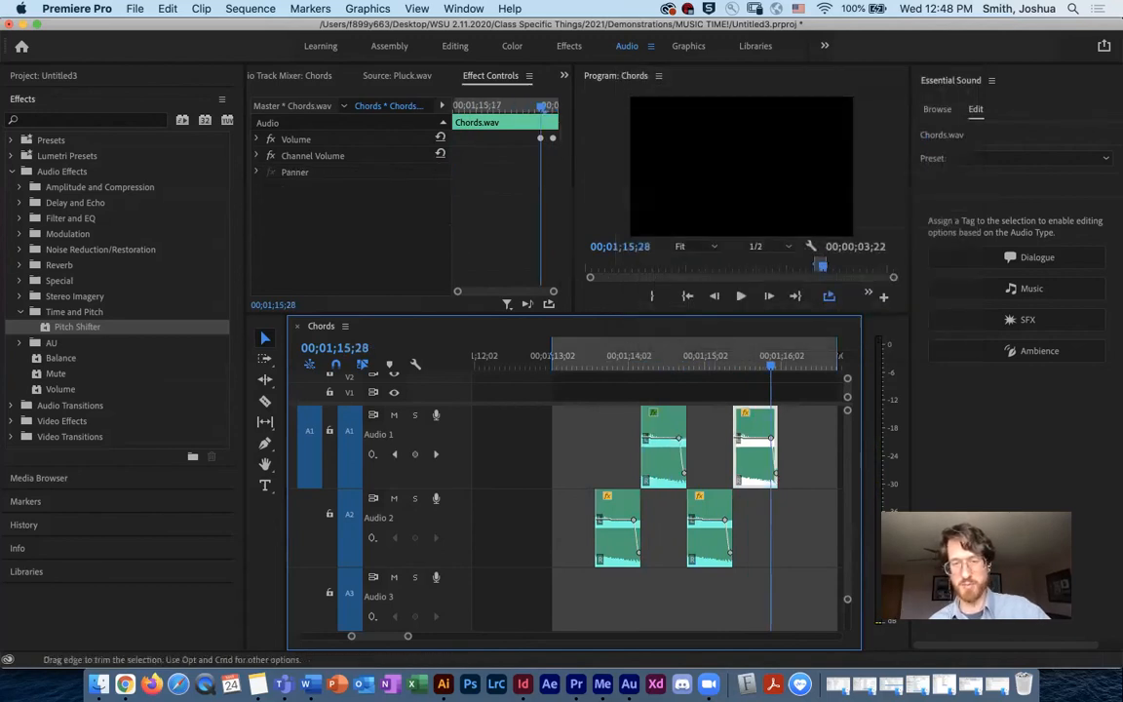
shift+click(662, 434)
drag(617, 517, 618, 599)
drag(708, 527, 754, 585)
click(694, 361)
Apply Pitch Shifter to the third chord clip on Audio 1 and set its semi-tones to 2.
click(697, 439)
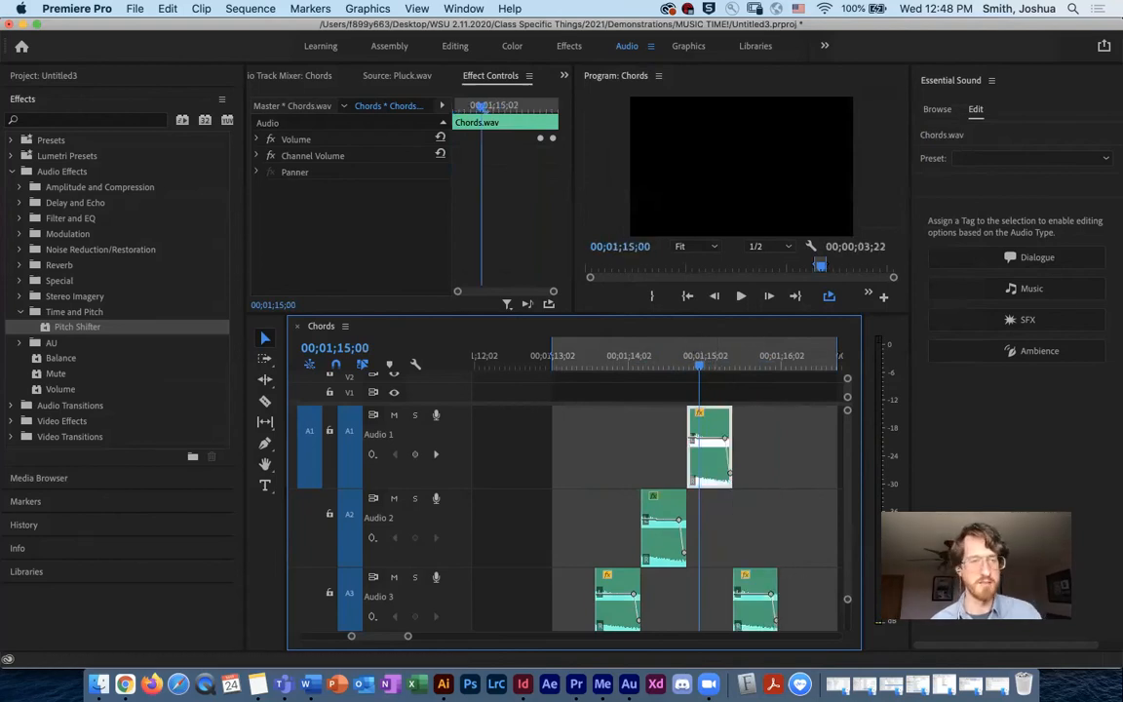
click(77, 326)
drag(77, 327, 710, 444)
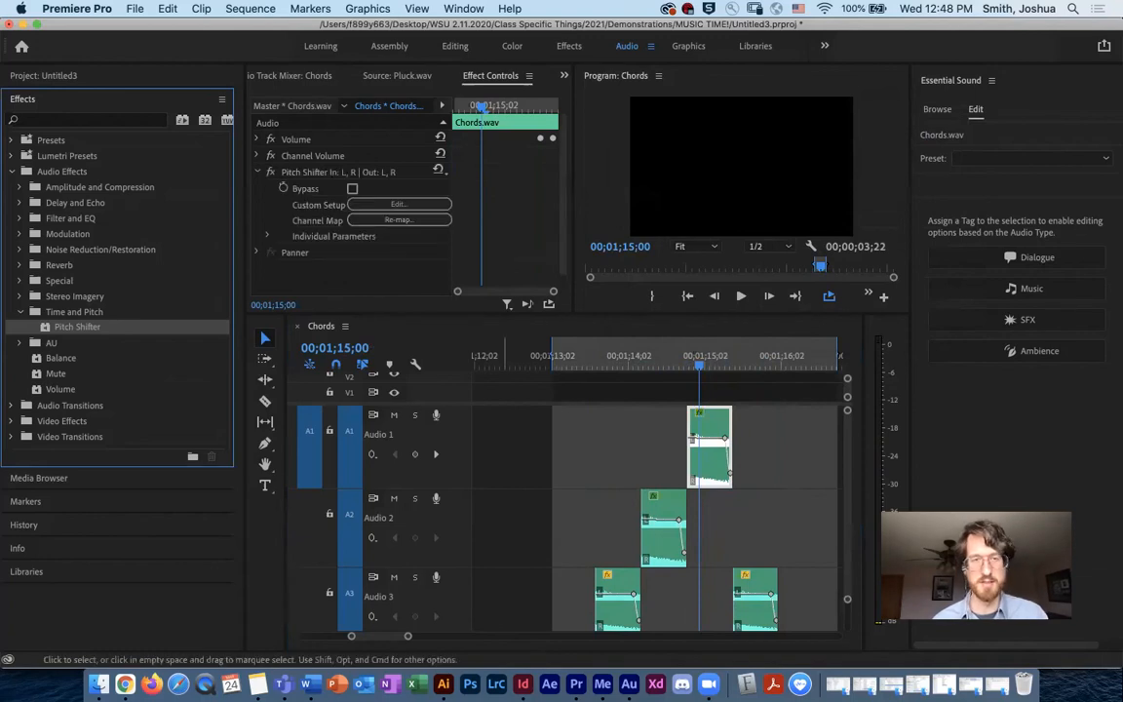
click(405, 205)
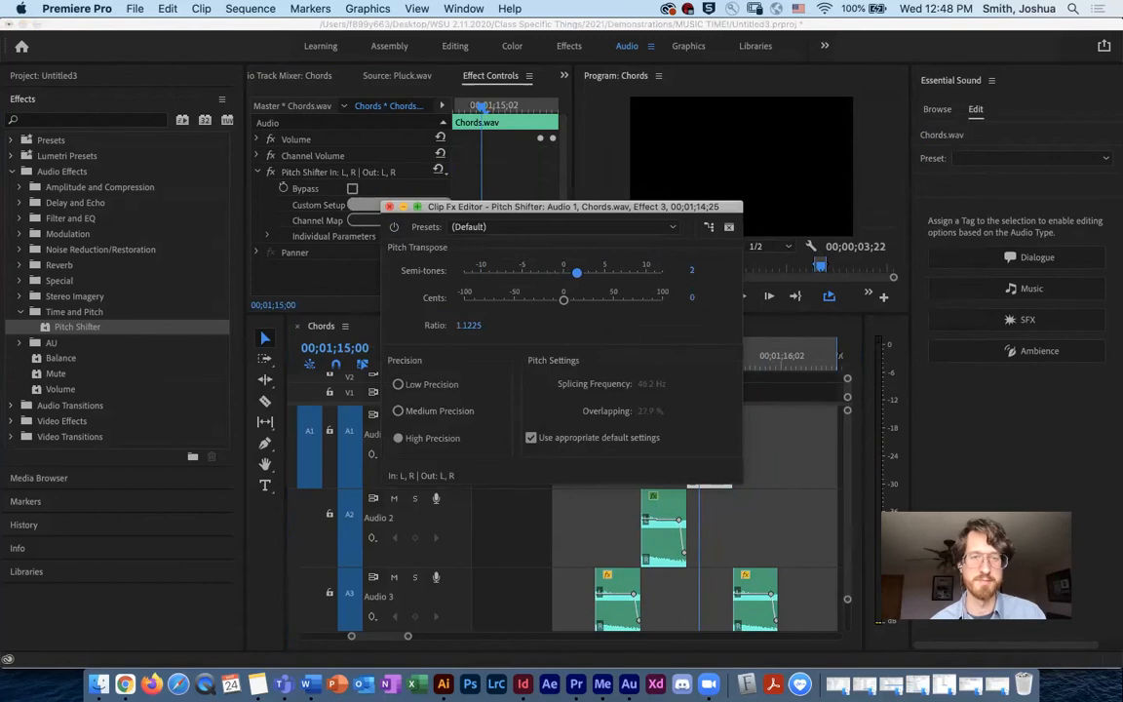
click(389, 207)
Play the staggered chord pattern and return the playhead to 00;01;13;17, just before the first hit.
drag(698, 356, 536, 356)
key(space)
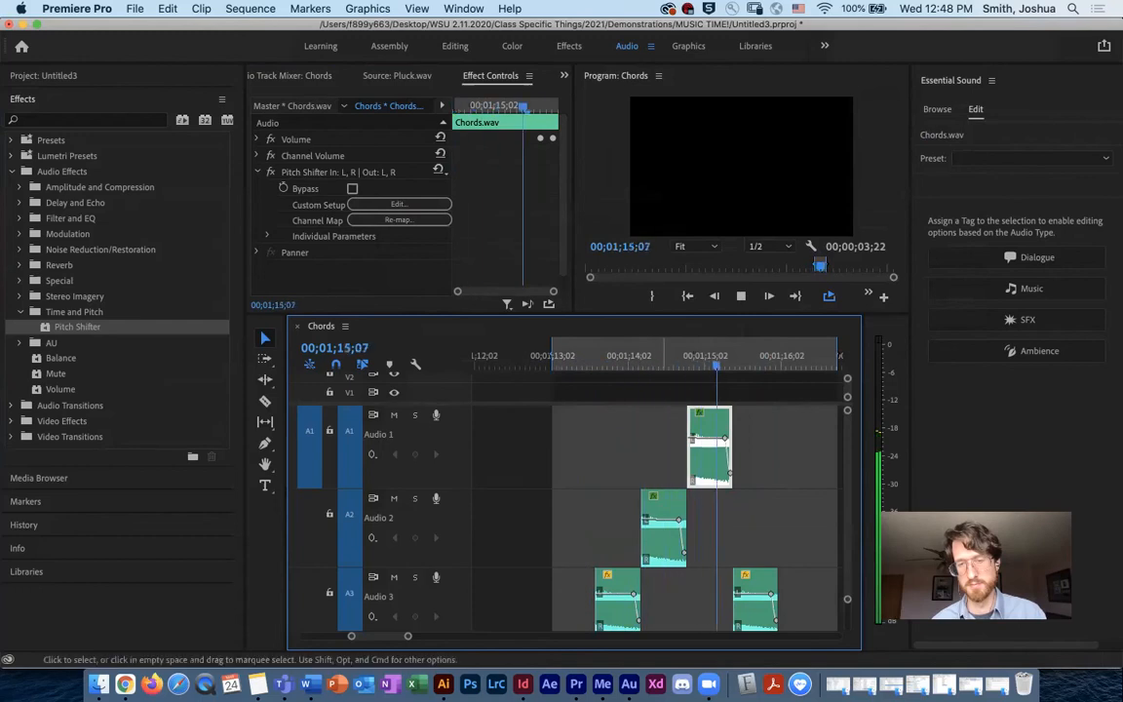
drag(777, 357, 616, 357)
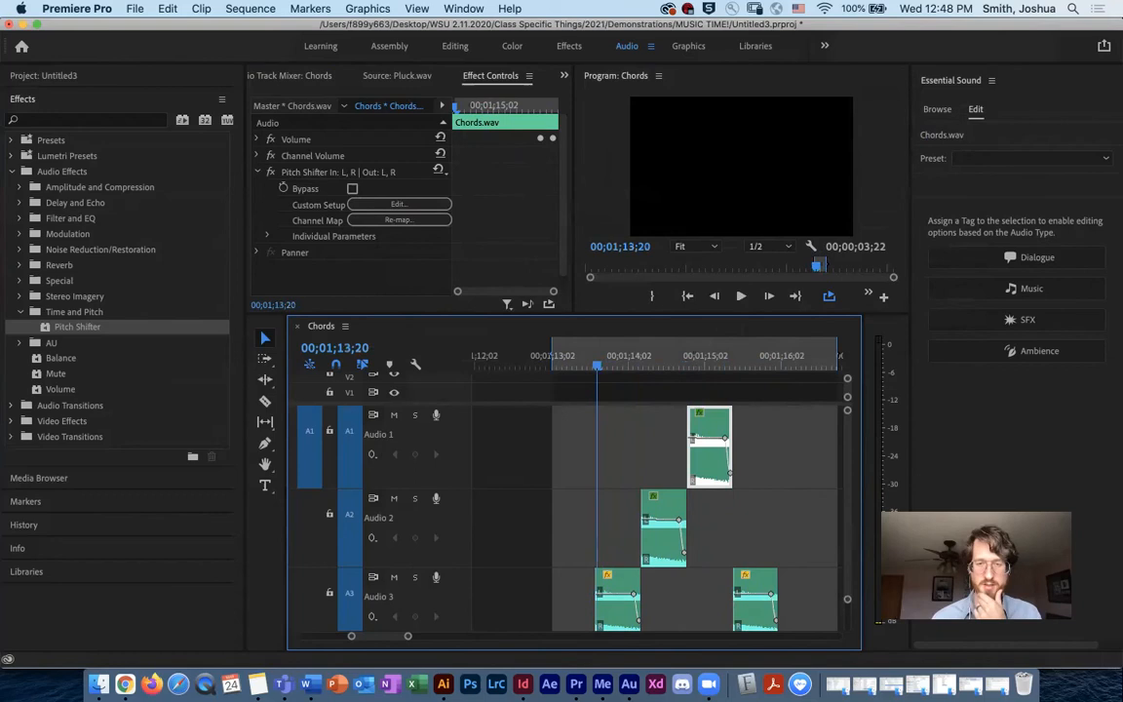
key(Left)
key(Left)
key(Left)
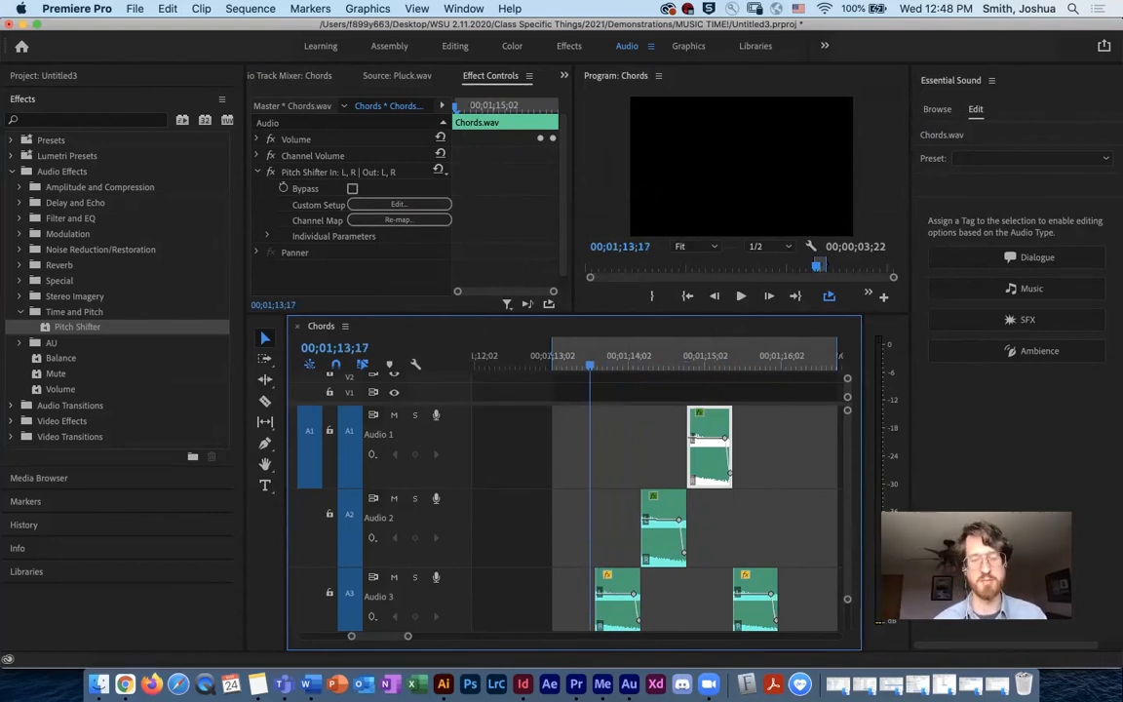
Maximize the timeline, move the long Audio 2 chord to about 00;01;21;23, and shift the in-to-out range to about 00;01;16;16 through 00;01;20;17.
key(grave)
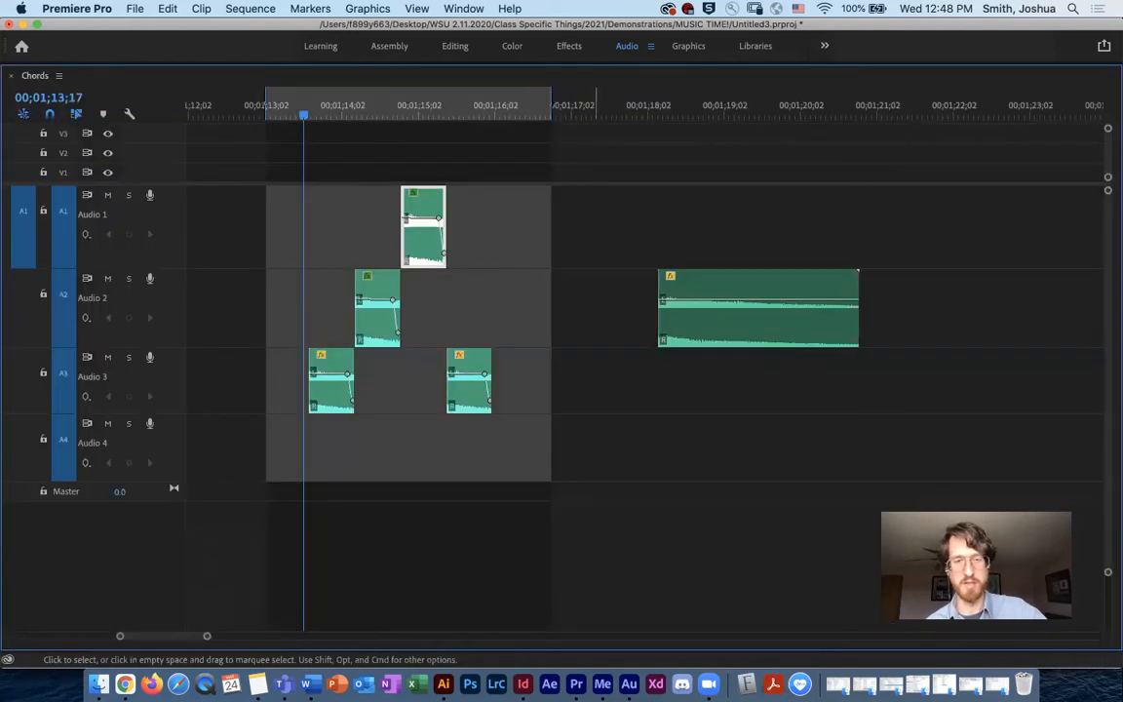
drag(555, 107, 370, 107)
click(469, 385)
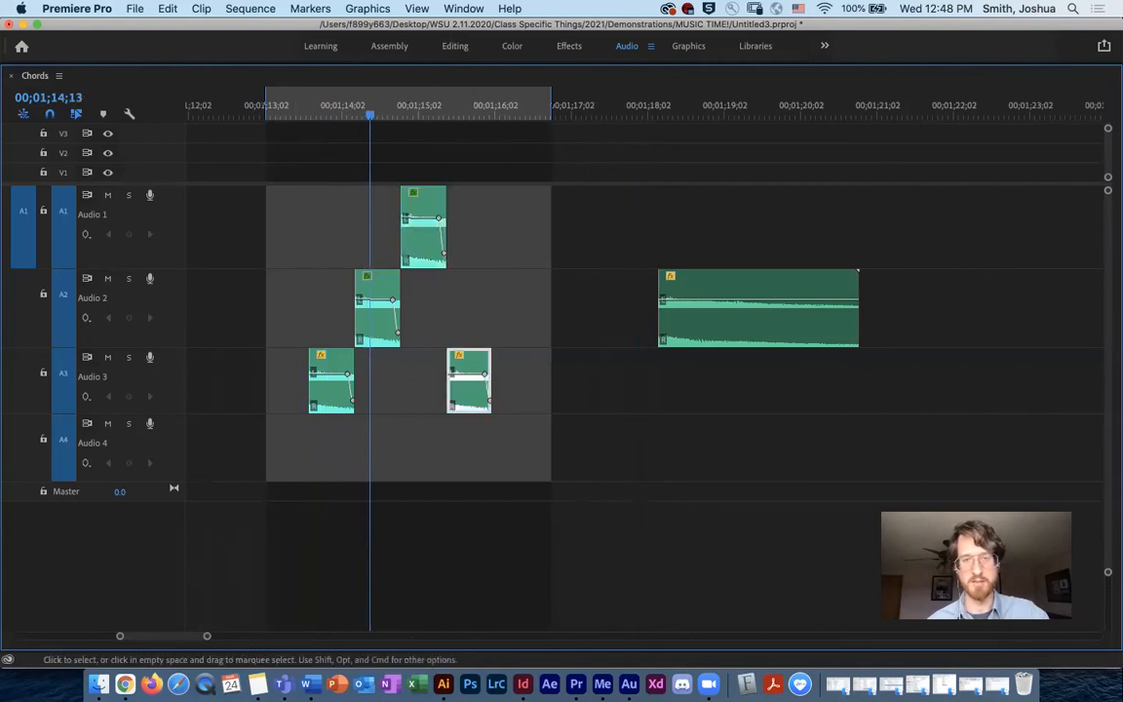
drag(552, 105, 648, 105)
drag(723, 321, 996, 322)
drag(267, 105, 531, 106)
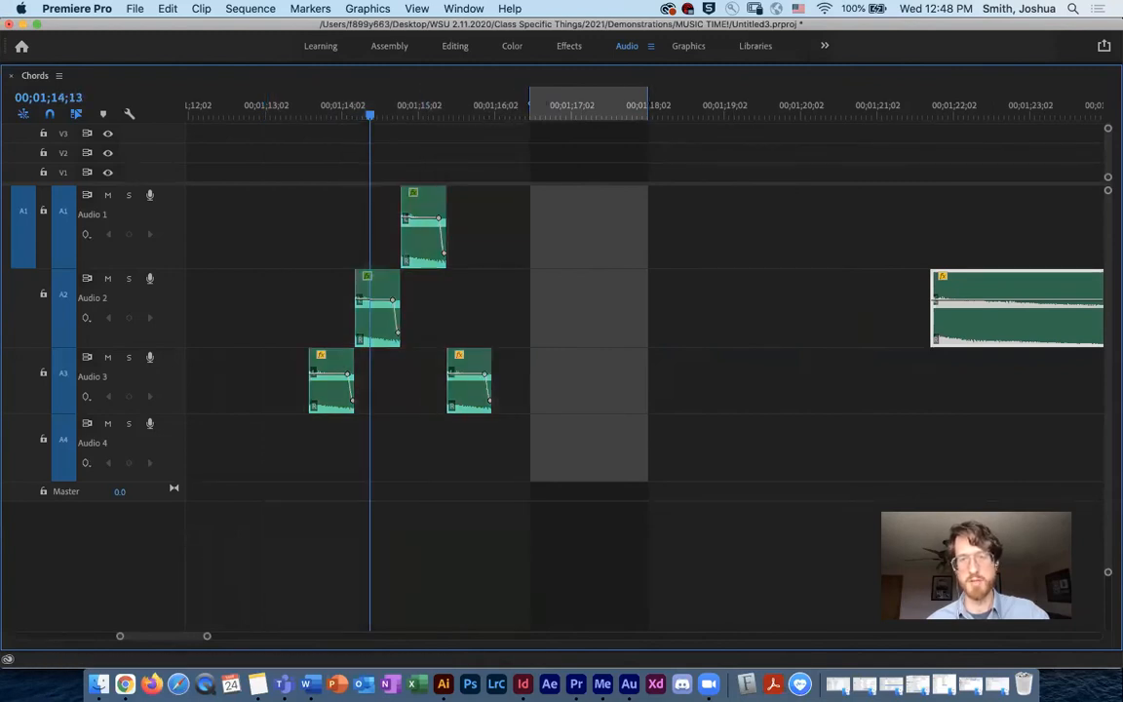
drag(647, 105, 838, 105)
Copy the last Audio 3 chord to Audio 2 at about 00;01;17;20, play it, and duplicate it at about 00;01;18;15.
drag(469, 380, 639, 308)
drag(370, 114, 605, 114)
key(space)
key(space)
click(638, 308)
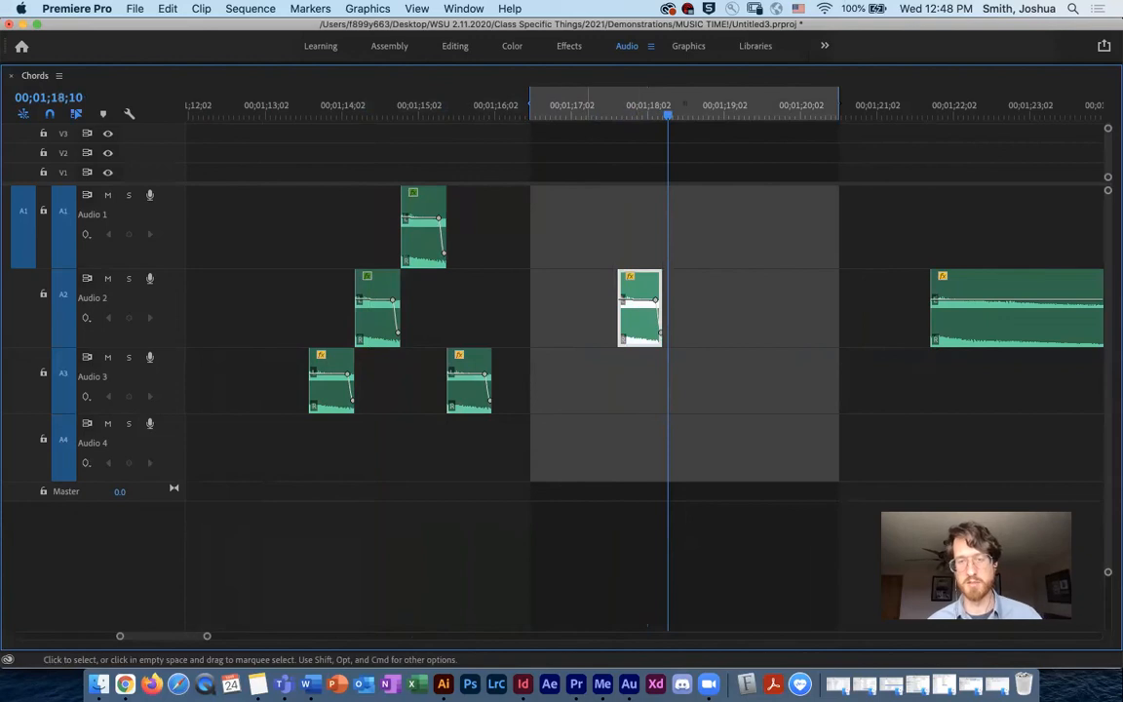
drag(638, 308, 700, 308)
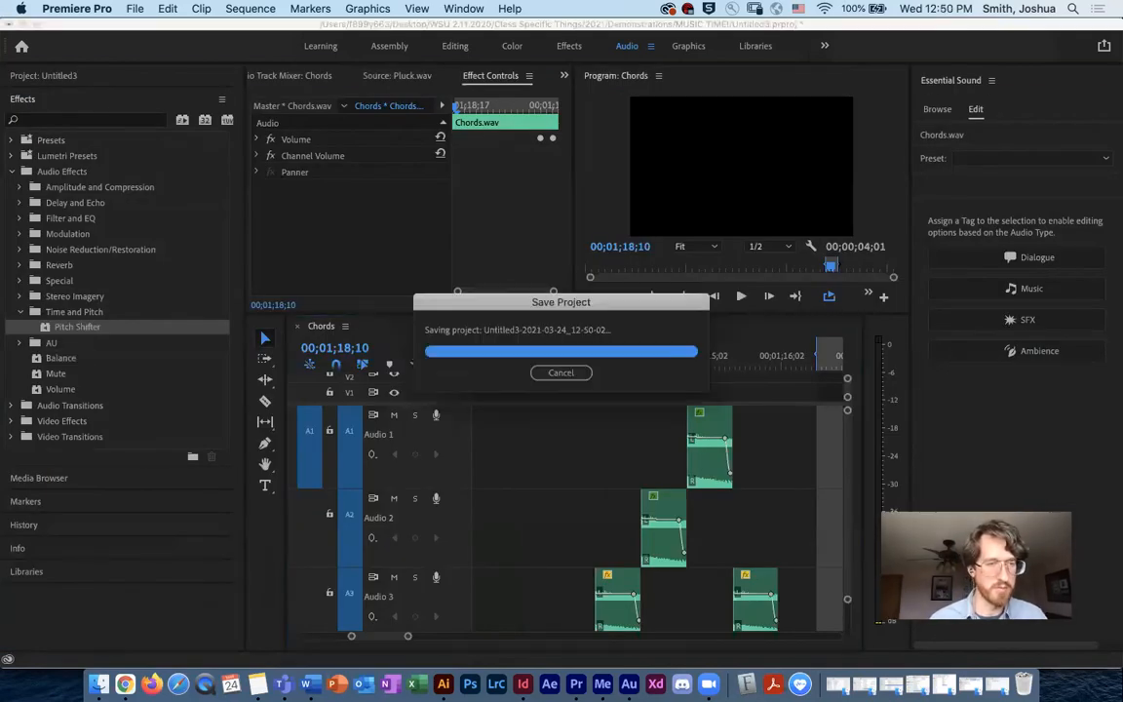
Maximize the timeline and reverse the speed of the second short chord on Audio 2, at about 00;01;18;15.
click(20, 311)
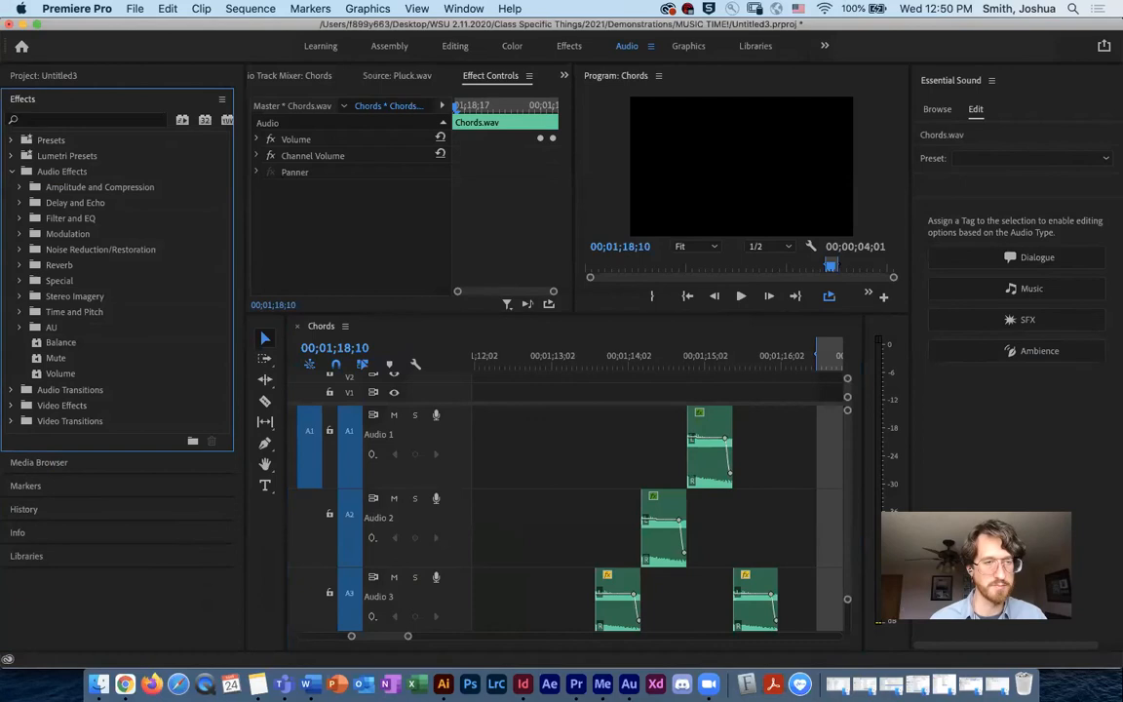
key(grave)
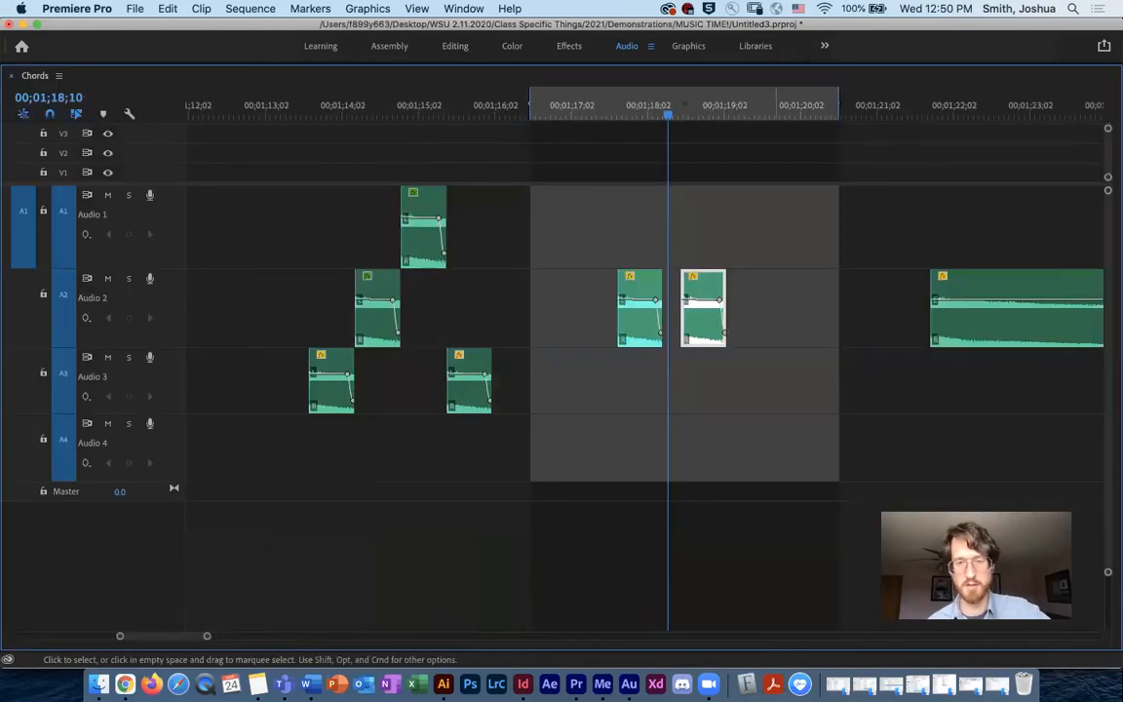
right_click(709, 319)
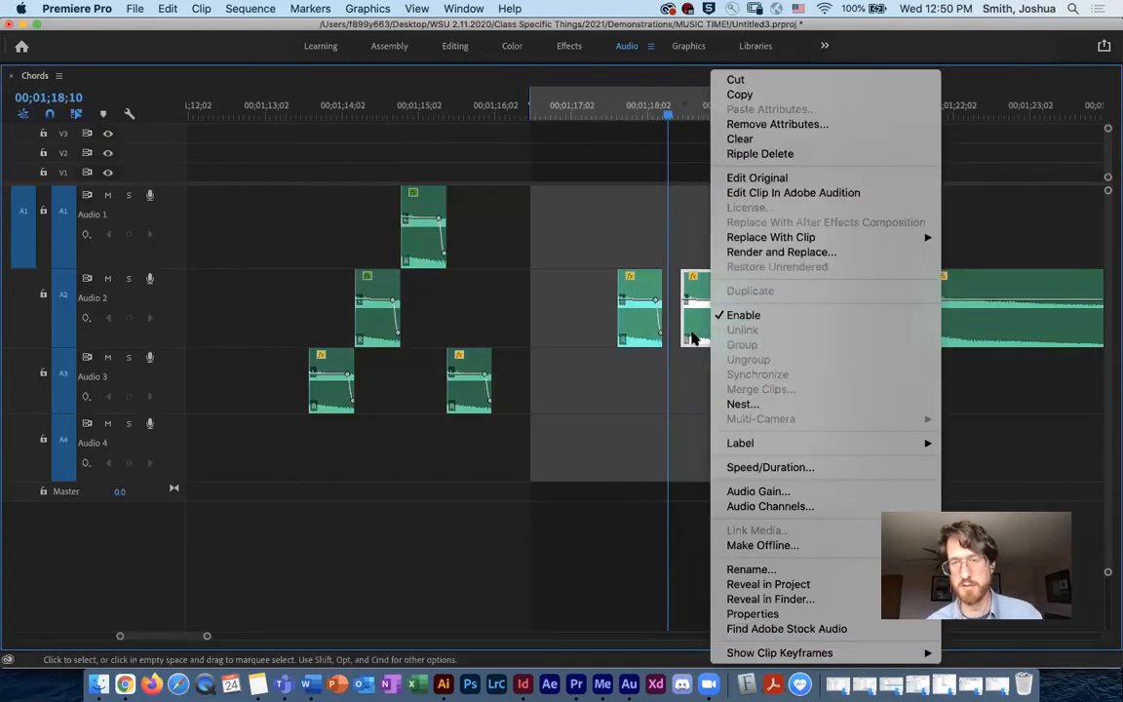
mouse_move(755, 445)
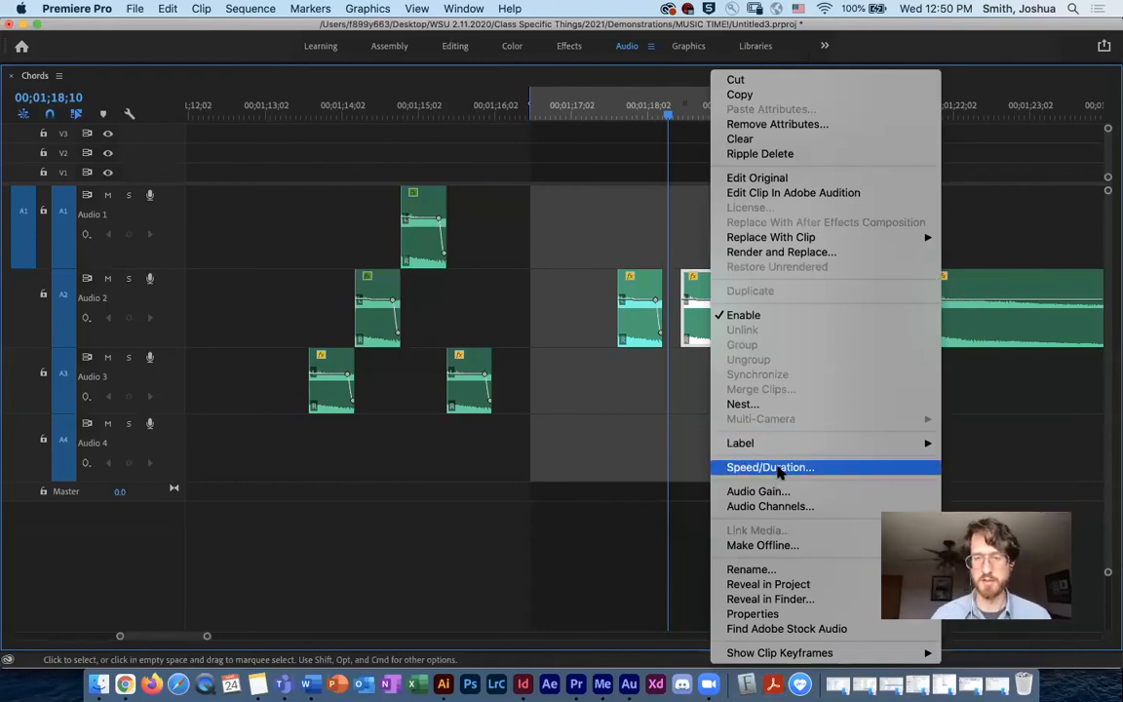
click(770, 466)
drag(619, 249, 511, 207)
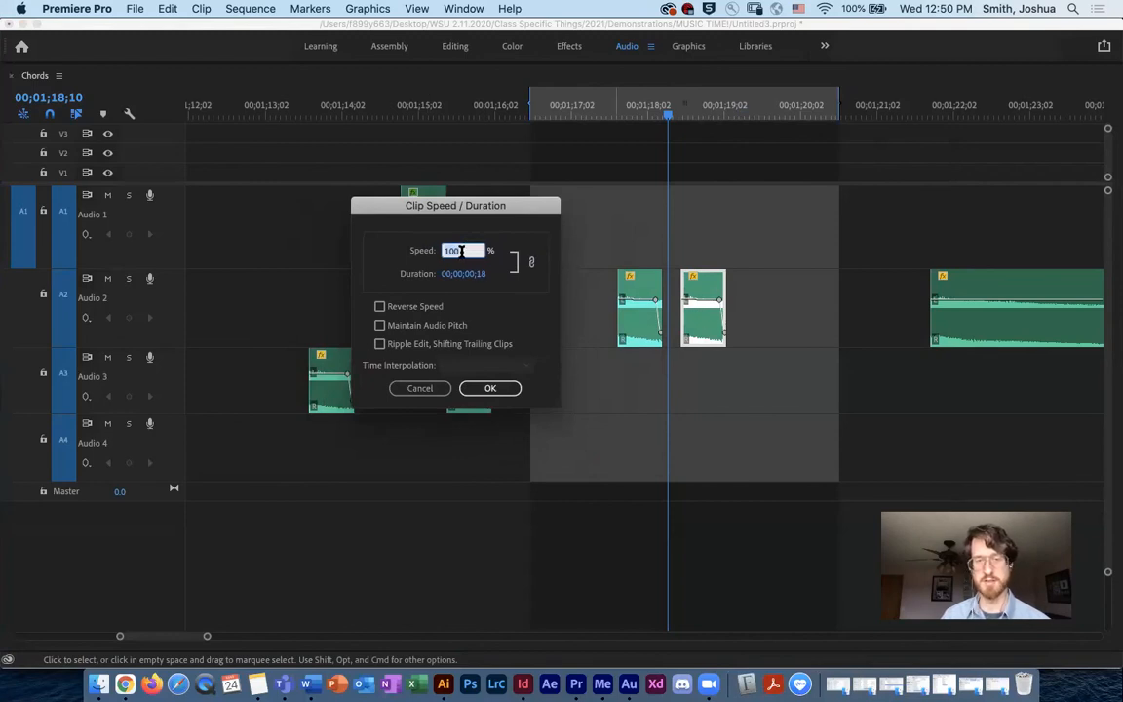
drag(490, 208, 464, 214)
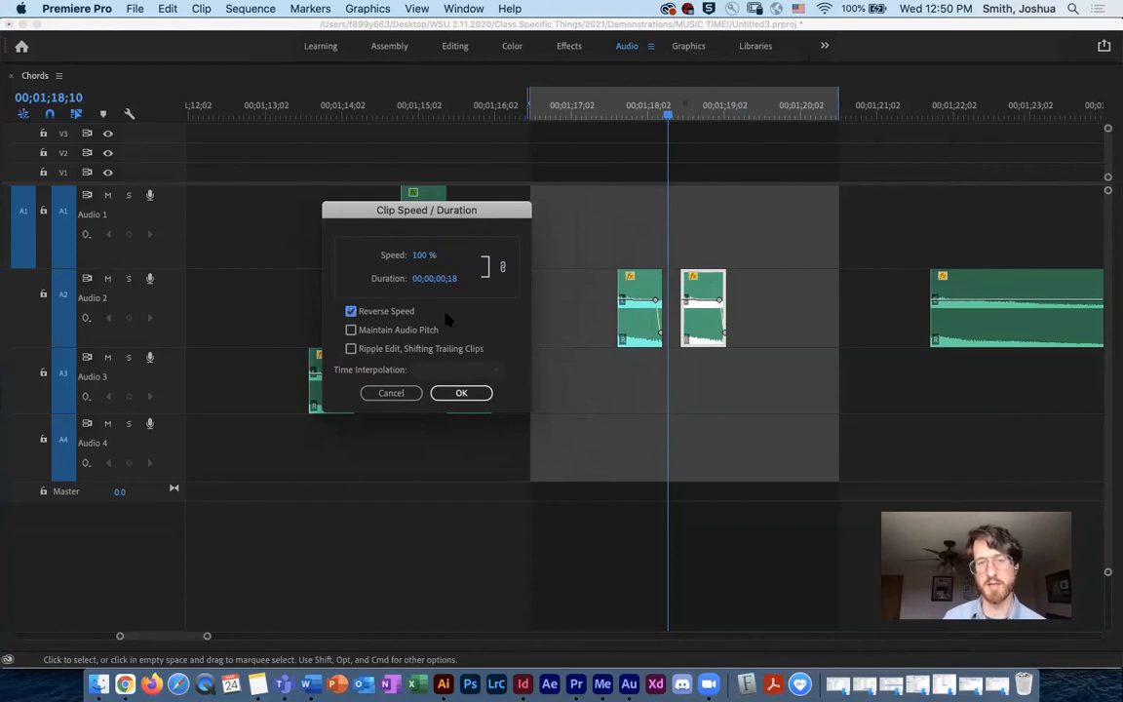
click(462, 394)
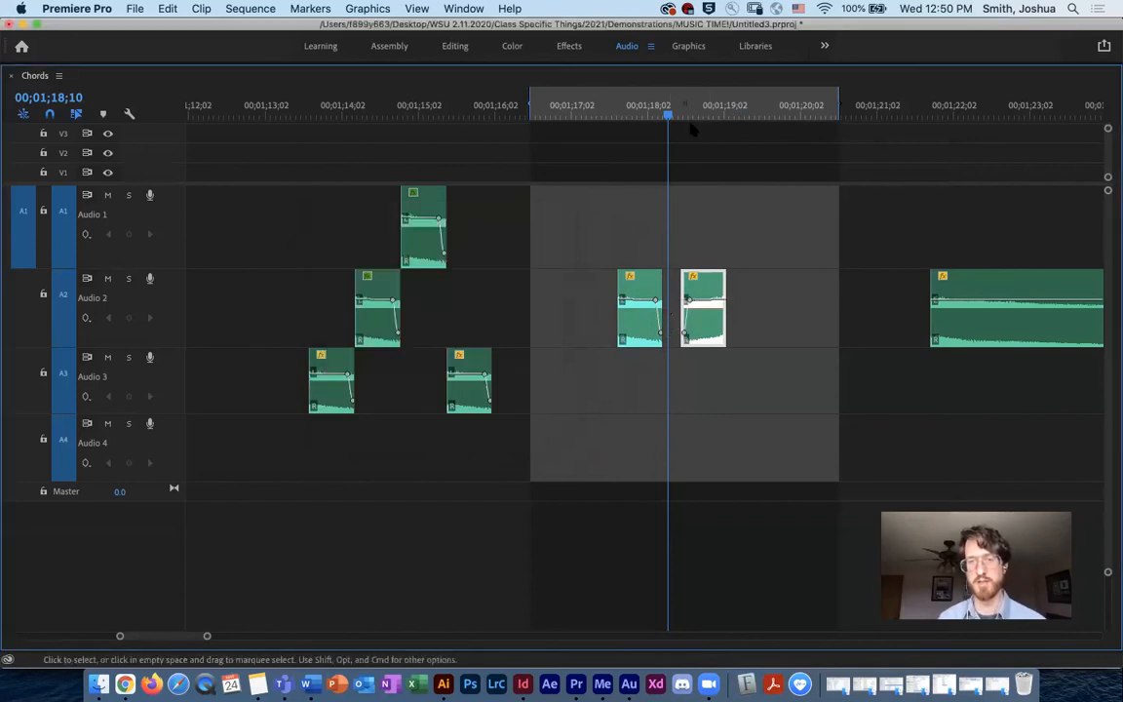
Play the reversed Audio 2 chord and place the playhead at 00;01;19;08.
drag(669, 113, 673, 113)
key(space)
key(space)
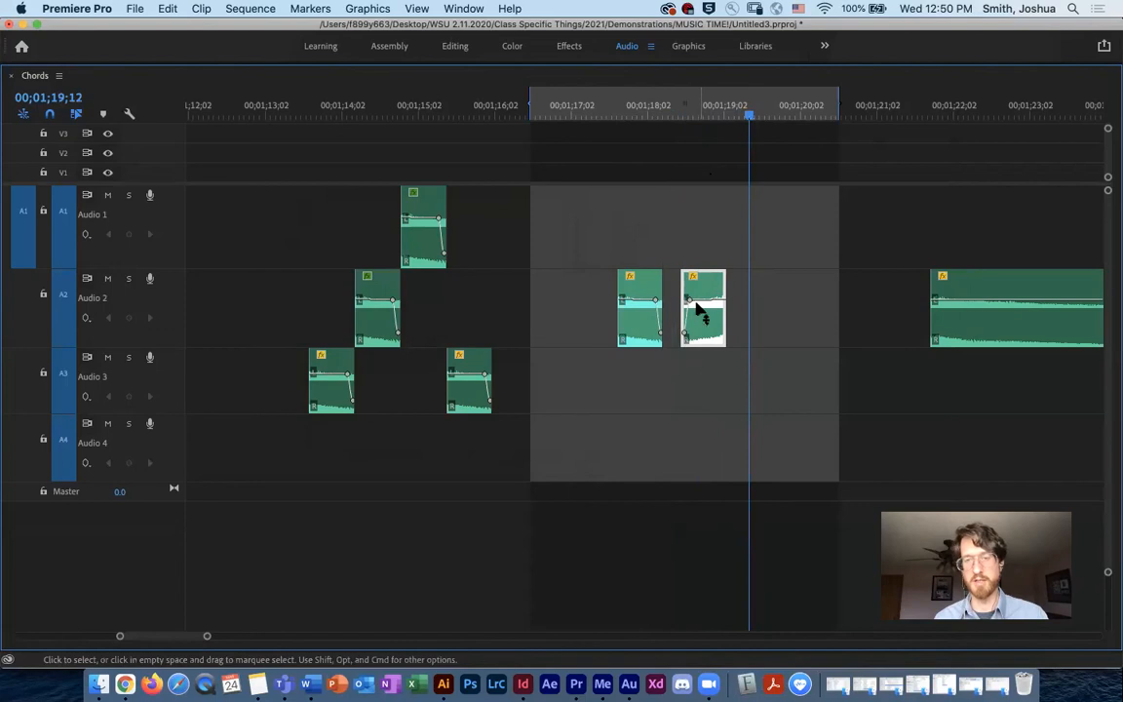
key(Left)
key(Left)
key(Left)
key(Left)
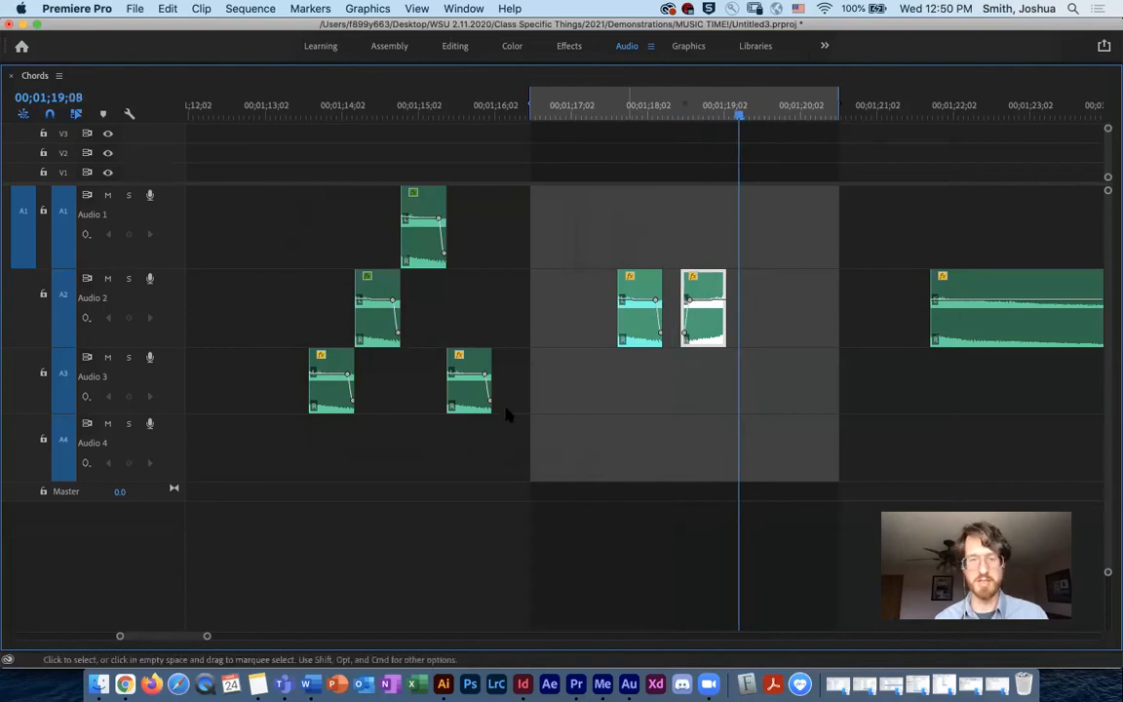
Copy the long Audio 3 clip to Audio 4 within the in-to-out range and trim the copy to a short piece.
drag(105, 638, 7, 632)
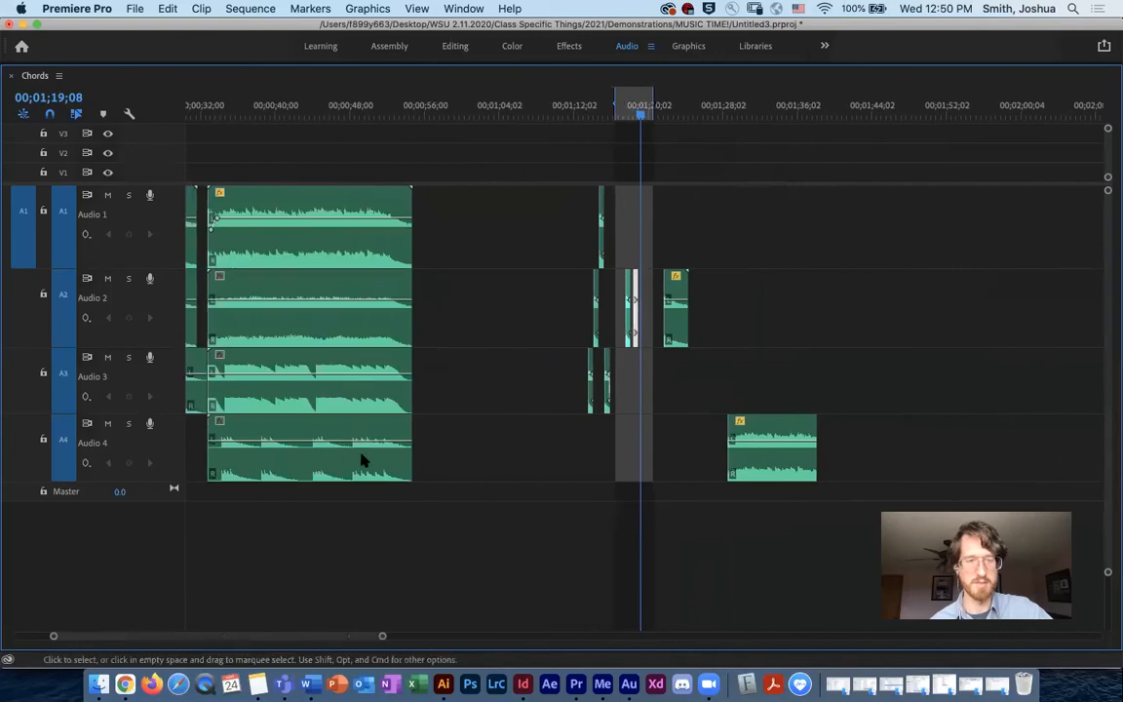
click(356, 410)
drag(332, 400, 647, 460)
drag(511, 440, 616, 440)
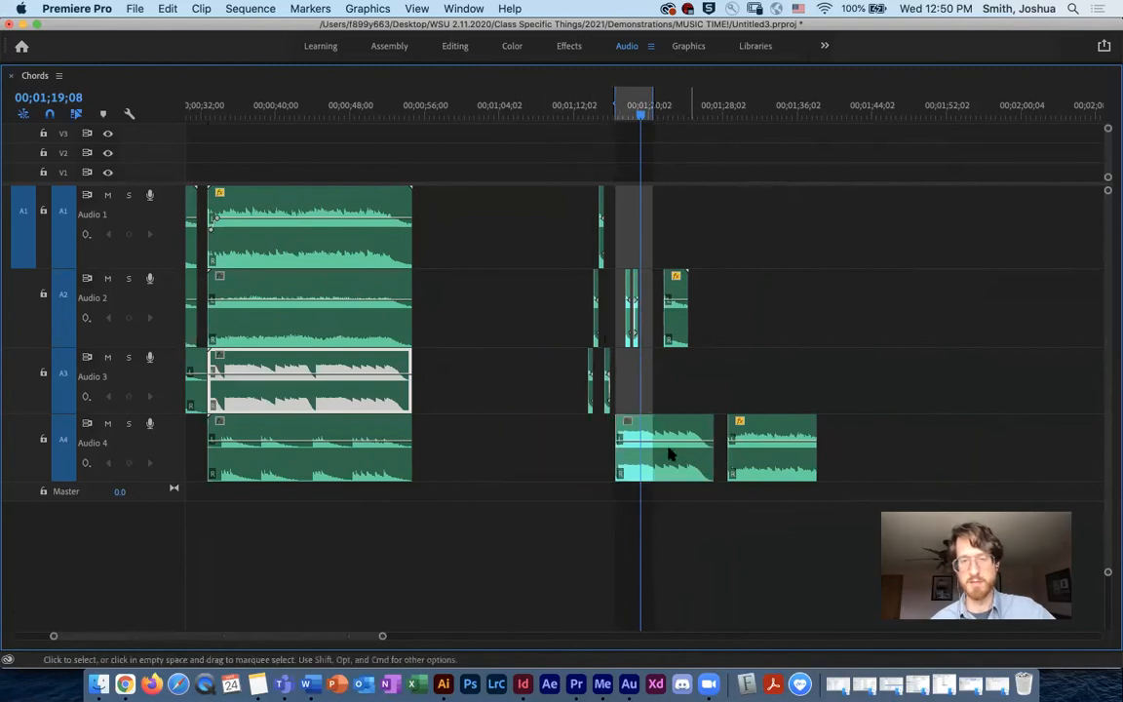
key(super+z)
drag(711, 448, 643, 458)
Move the long Audio 2 chord to about 00;01;30 and extend the out point to about 00;01;25;25.
drag(675, 325, 759, 334)
drag(650, 98, 702, 102)
Trim the start of the short Audio 4 piece and move it to Audio 1 so that it ends at 00;01;22;10.
click(638, 453)
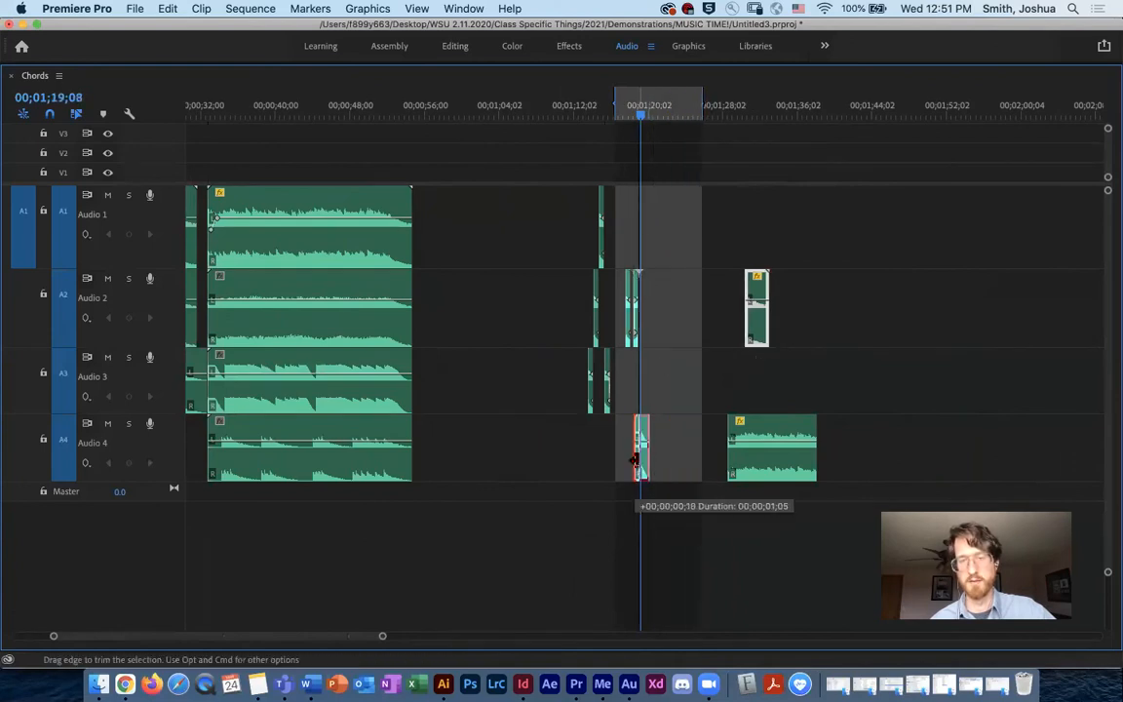
drag(639, 464, 677, 239)
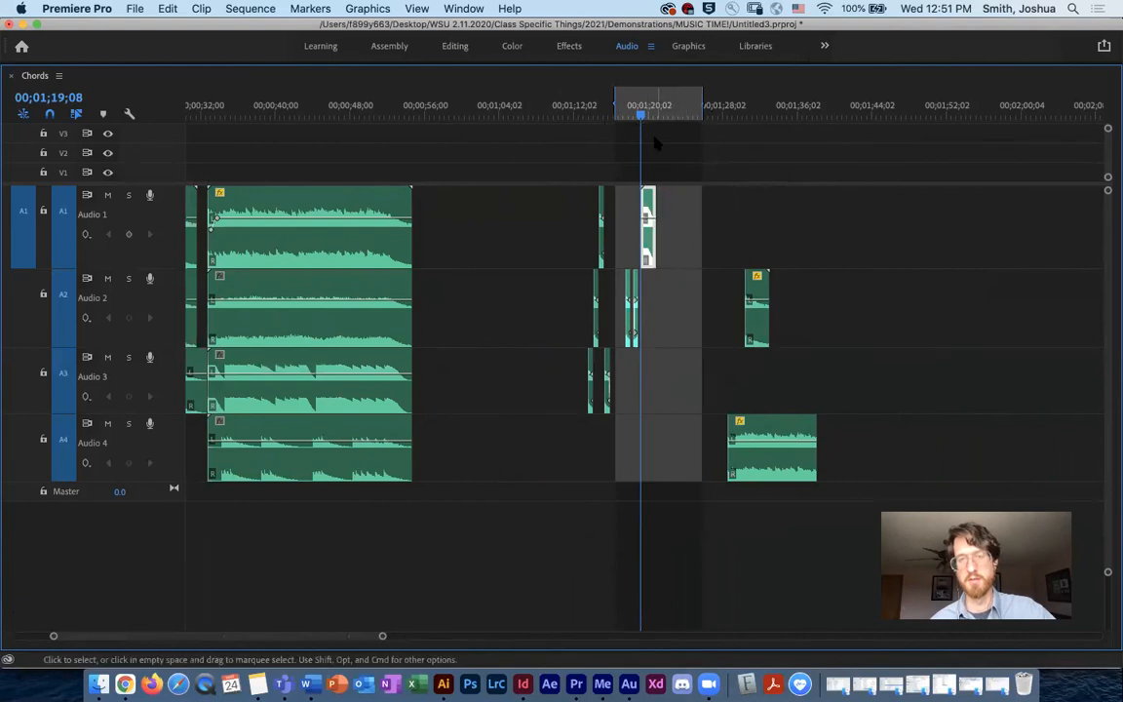
drag(648, 115, 666, 113)
drag(653, 249, 667, 251)
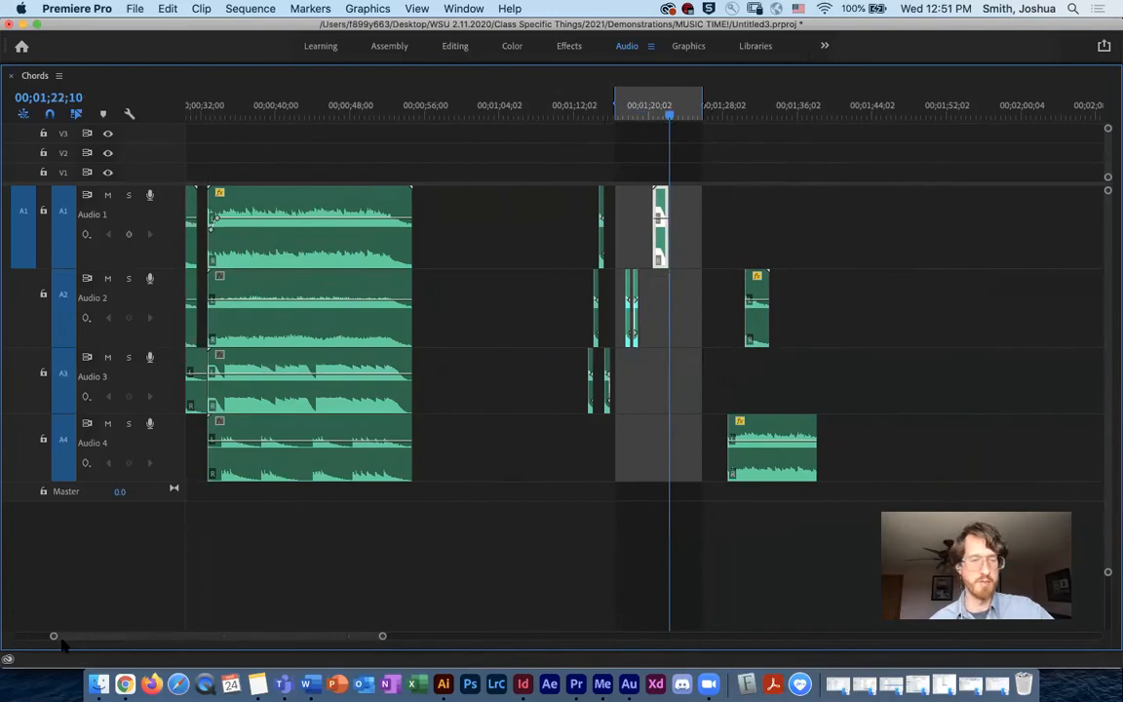
Play the short trimmed piece on Audio 1.
drag(92, 634, 171, 624)
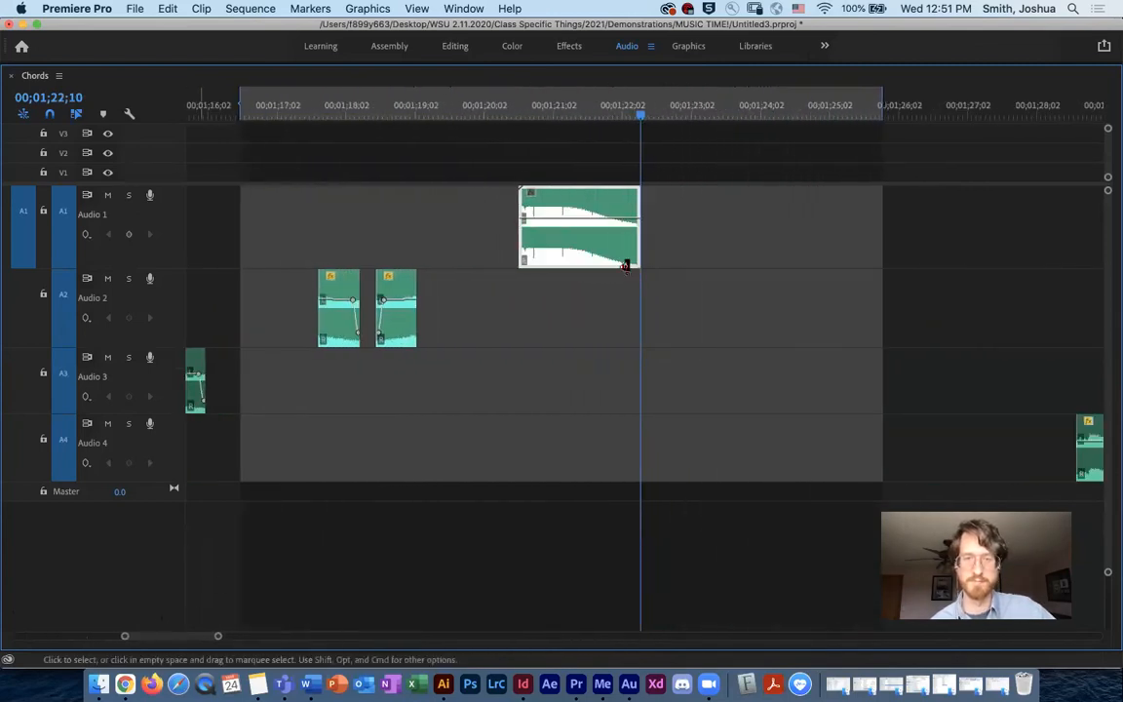
click(491, 111)
key(space)
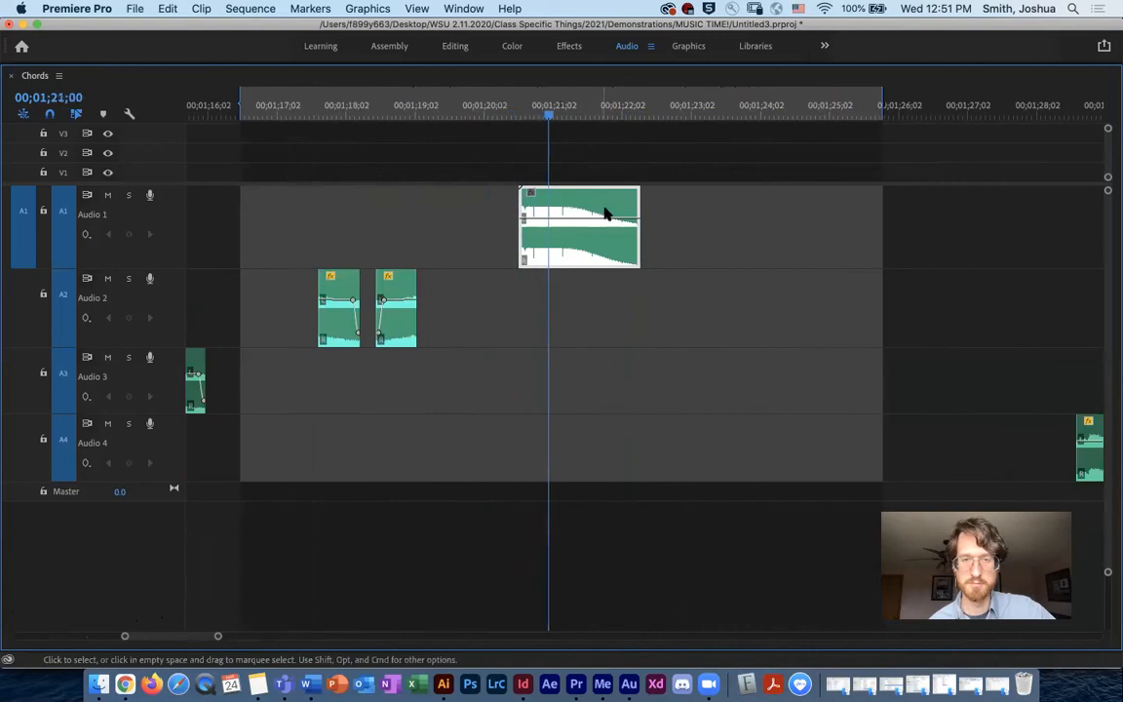
drag(591, 259, 737, 320)
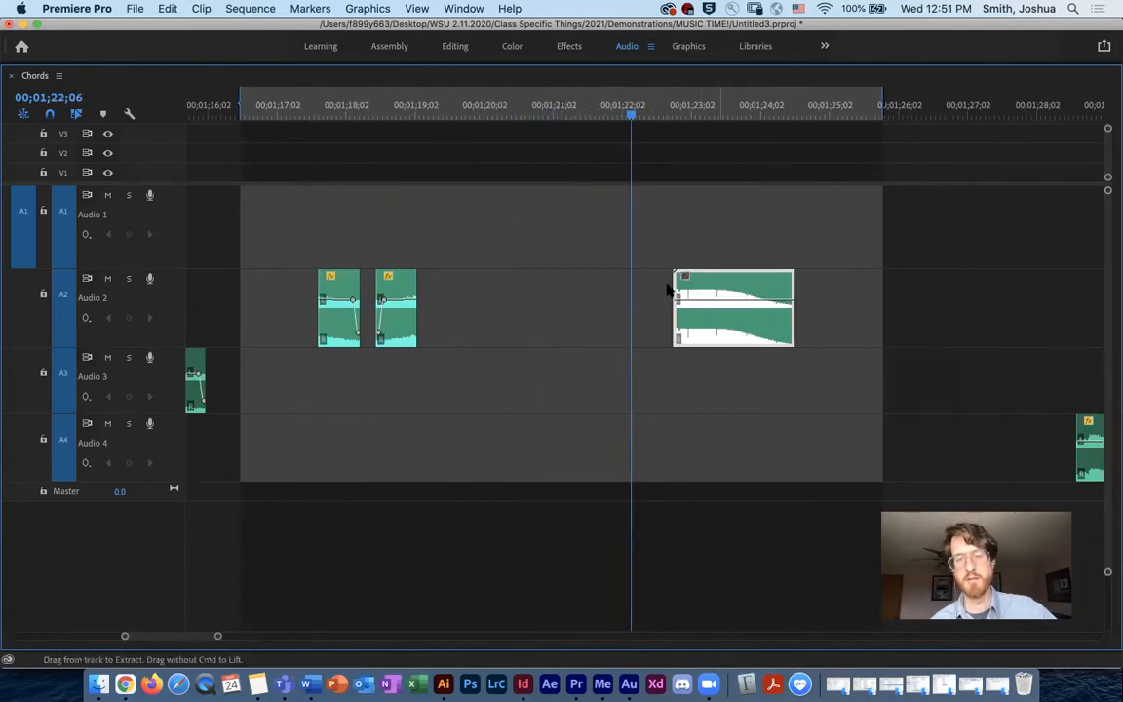
key(super+z)
drag(576, 251, 708, 313)
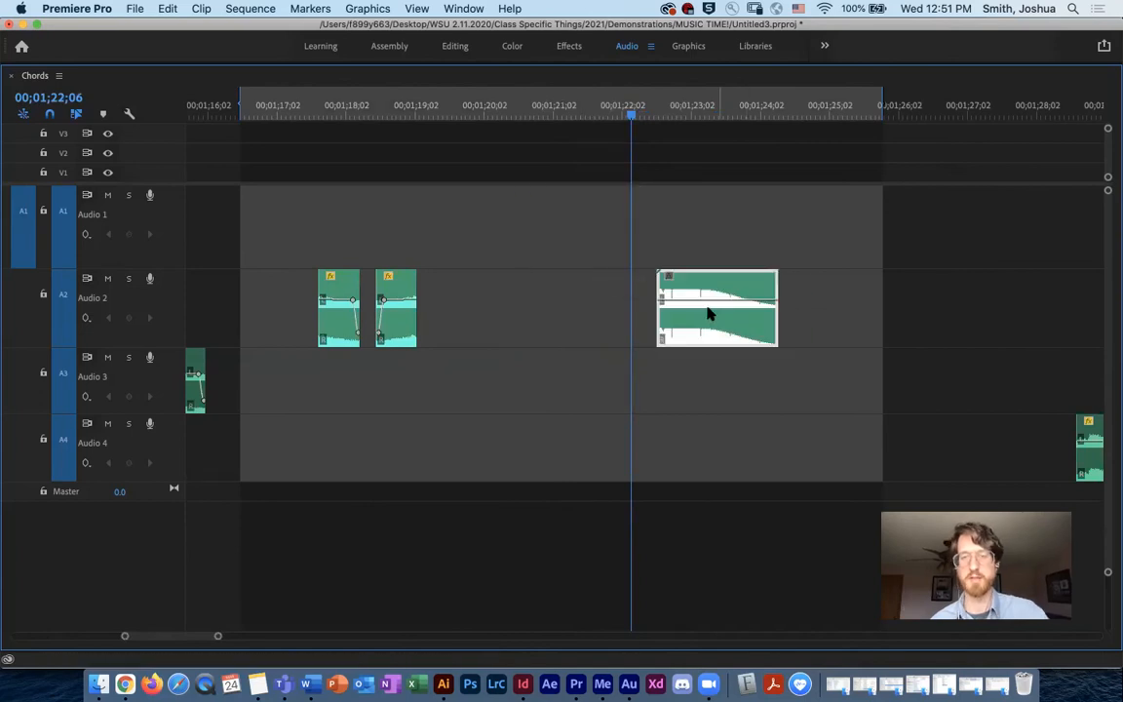
key(super+z)
Duplicate the short Audio 1 piece onto Audio 2 at about 00;01;22;20 and reverse the copy's speed.
drag(620, 281, 730, 320)
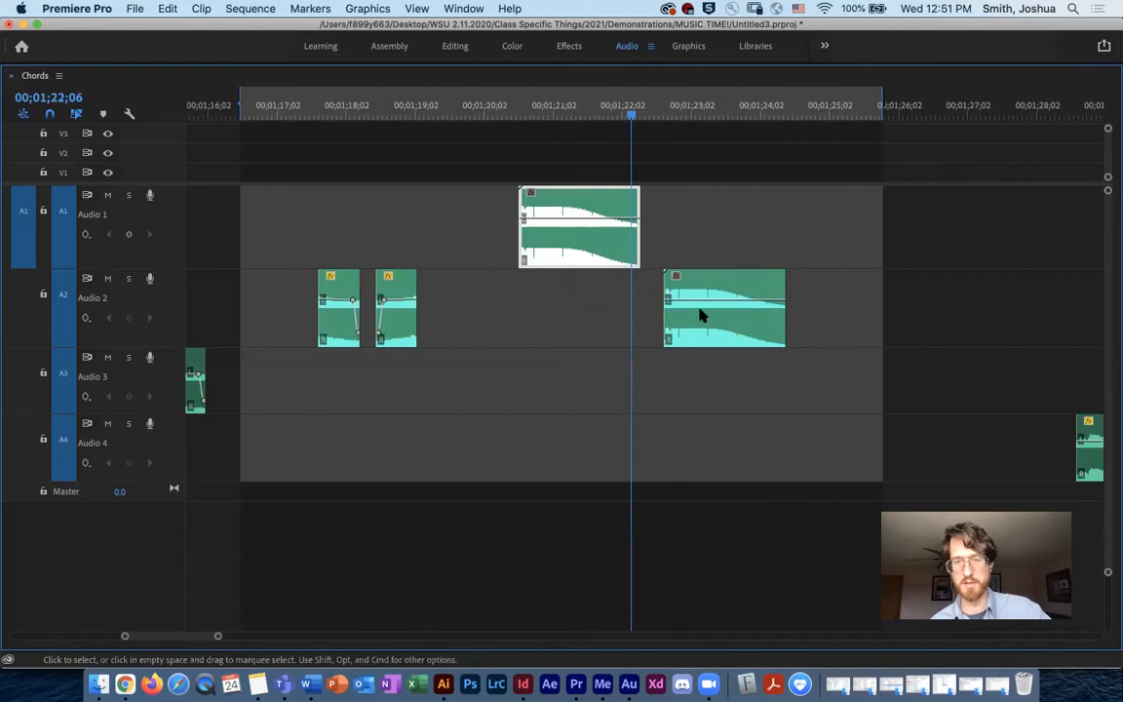
click(735, 333)
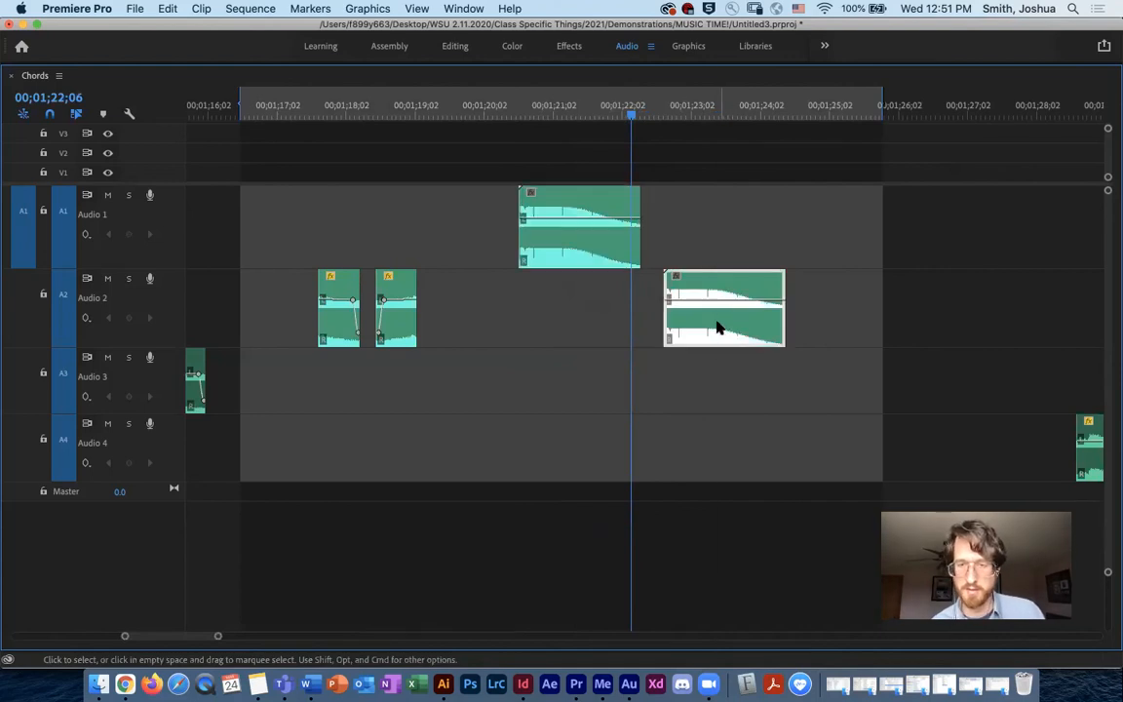
right_click(716, 328)
click(746, 465)
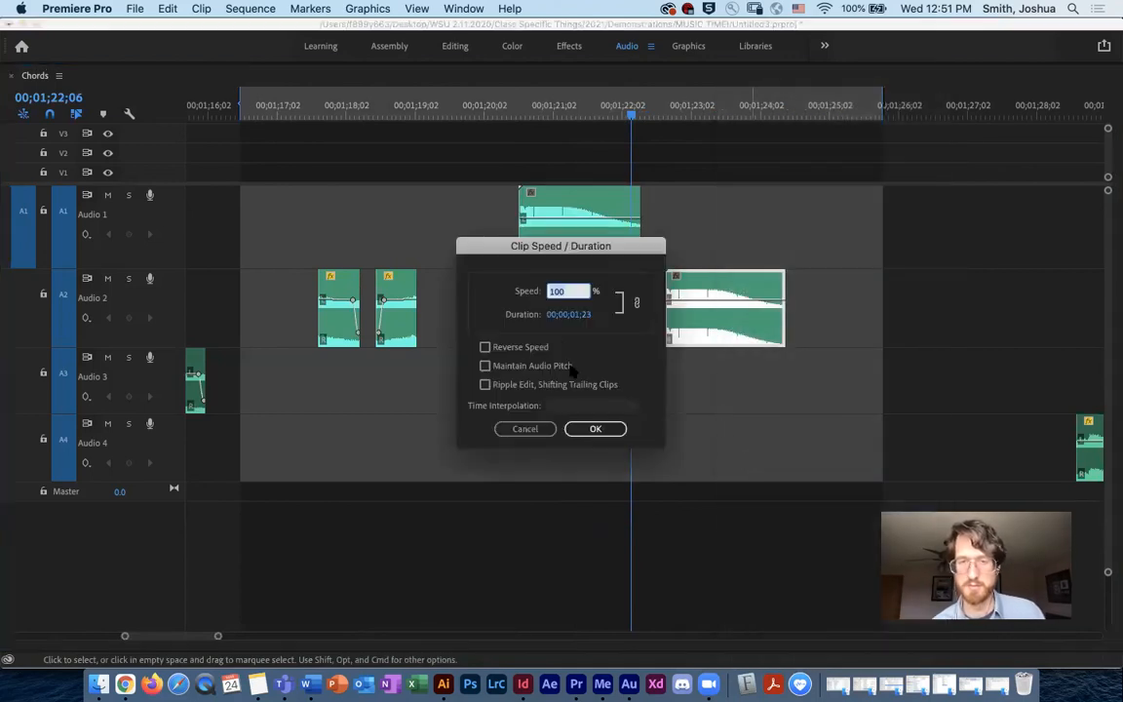
click(597, 430)
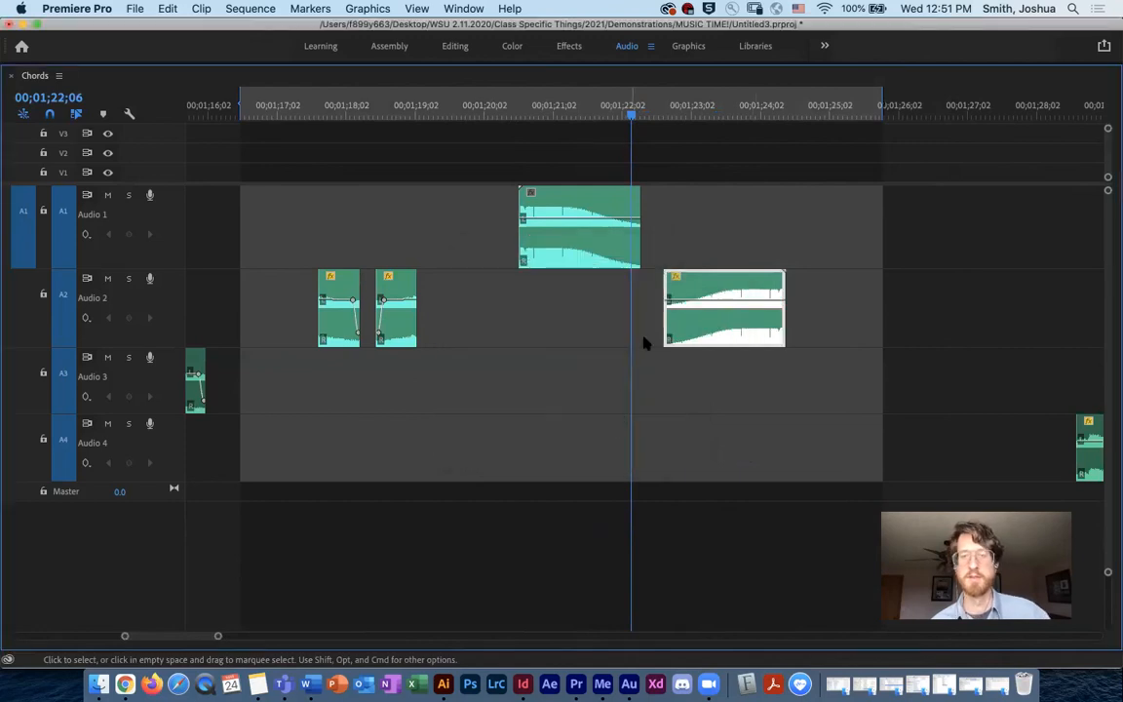
Play the reversed Audio 2 copy several times from about 00;01;22;17.
drag(632, 114, 656, 115)
key(space)
key(space)
drag(809, 115, 659, 126)
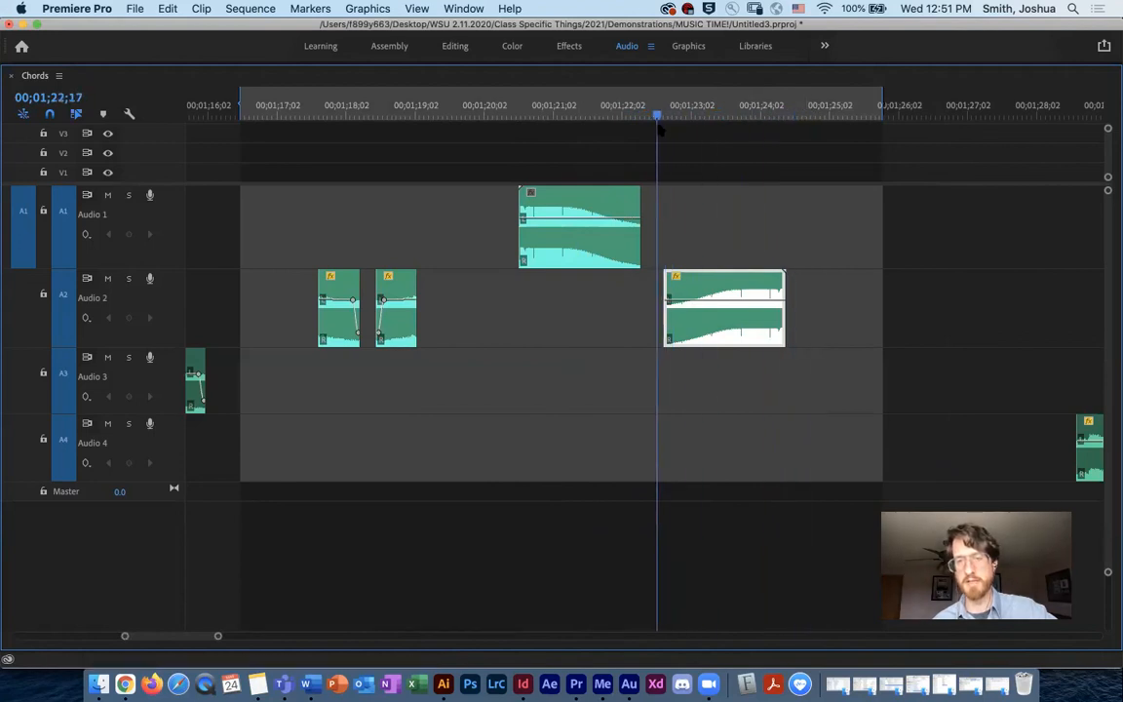
key(space)
key(space)
drag(762, 116, 662, 132)
key(space)
key(space)
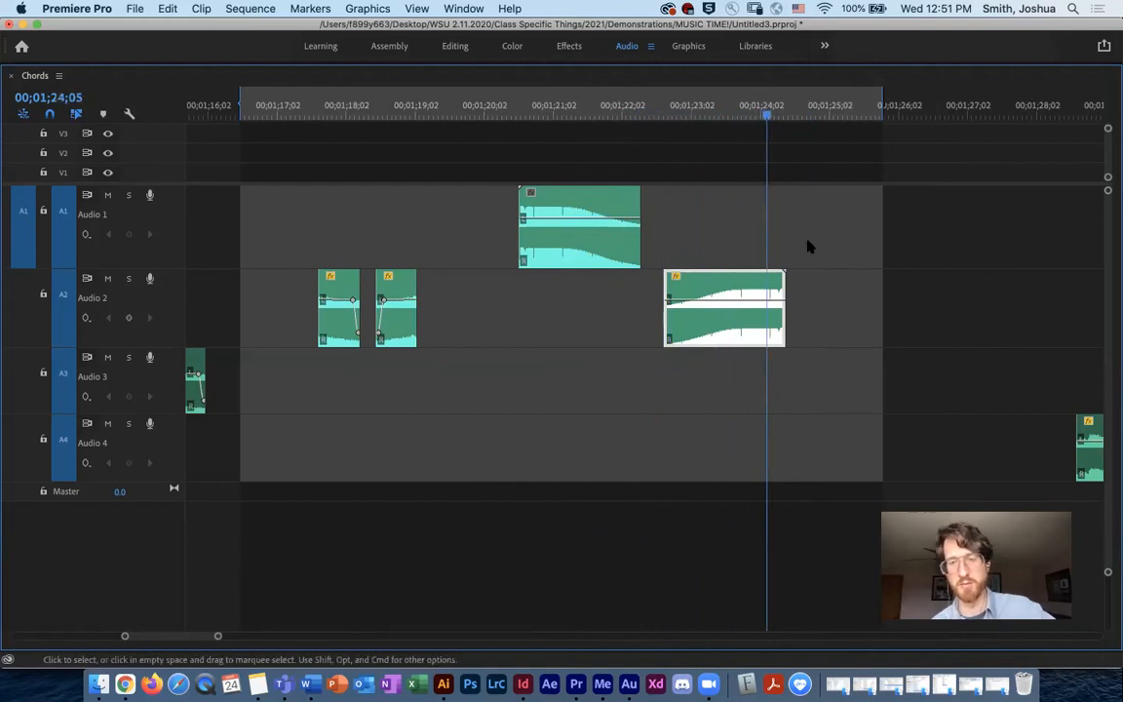
Add two volume keyframes near the end of the reversed clip and curve the level down to about -12.6 dB at the last one.
drag(129, 637, 143, 637)
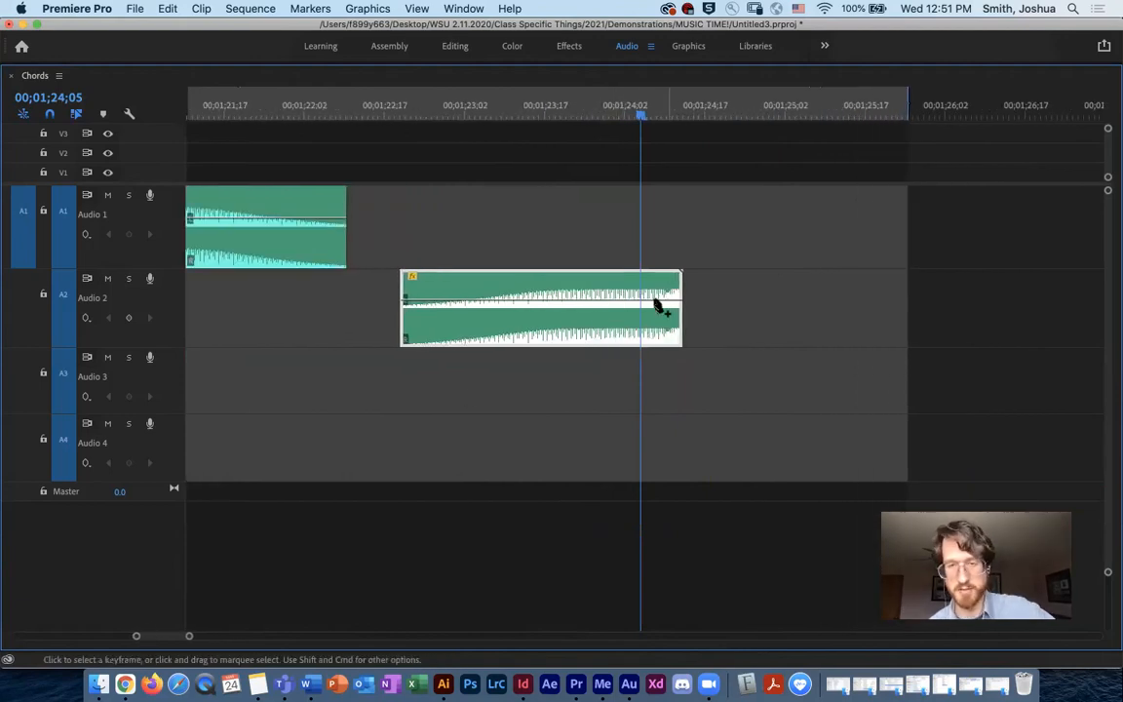
click(646, 300)
click(670, 300)
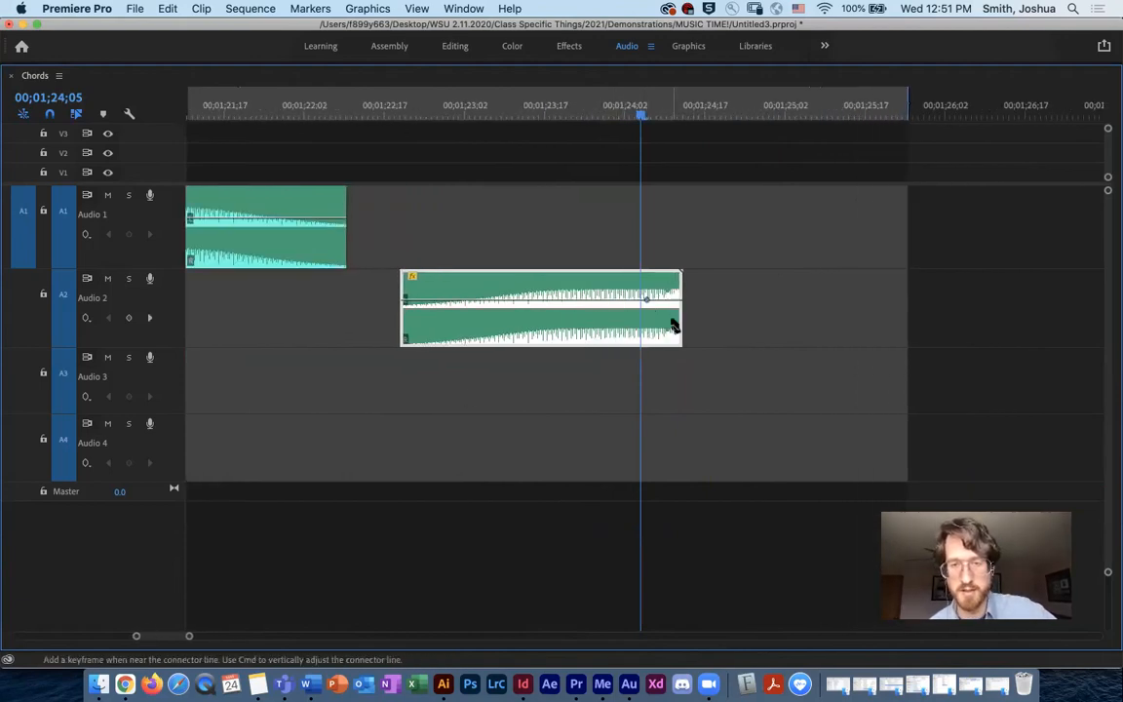
drag(670, 300, 670, 324)
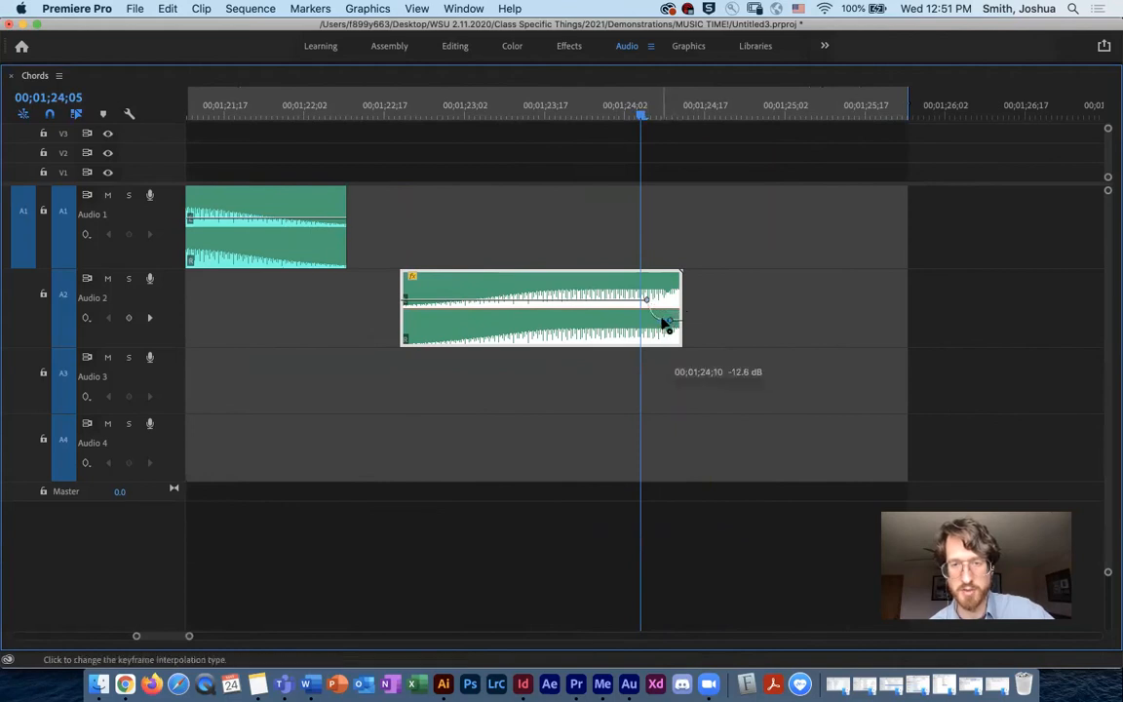
drag(646, 299, 670, 325)
Play the reversed clip with its closing fade and return the playhead to the clip's start.
drag(640, 115, 411, 115)
key(space)
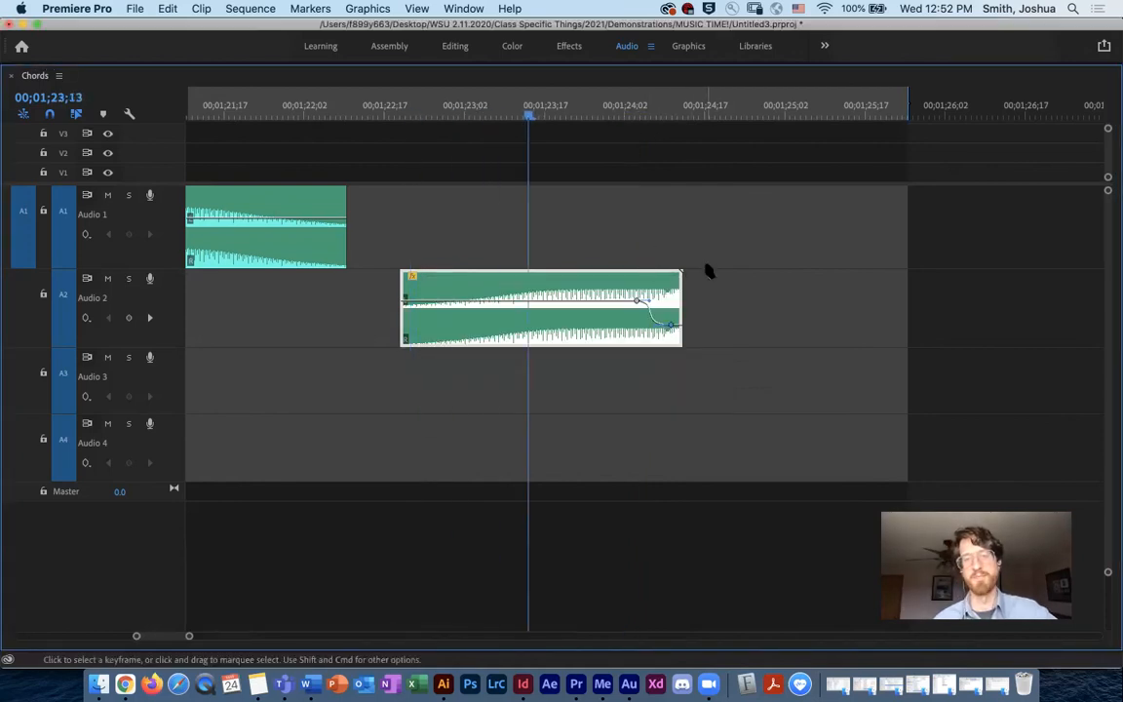
click(476, 107)
drag(476, 113, 406, 125)
Start the reversed clip's fade earlier, at about 00;01;24;02, lower its last keyframe further, and play the result.
drag(636, 301, 673, 343)
drag(673, 348, 671, 338)
key(space)
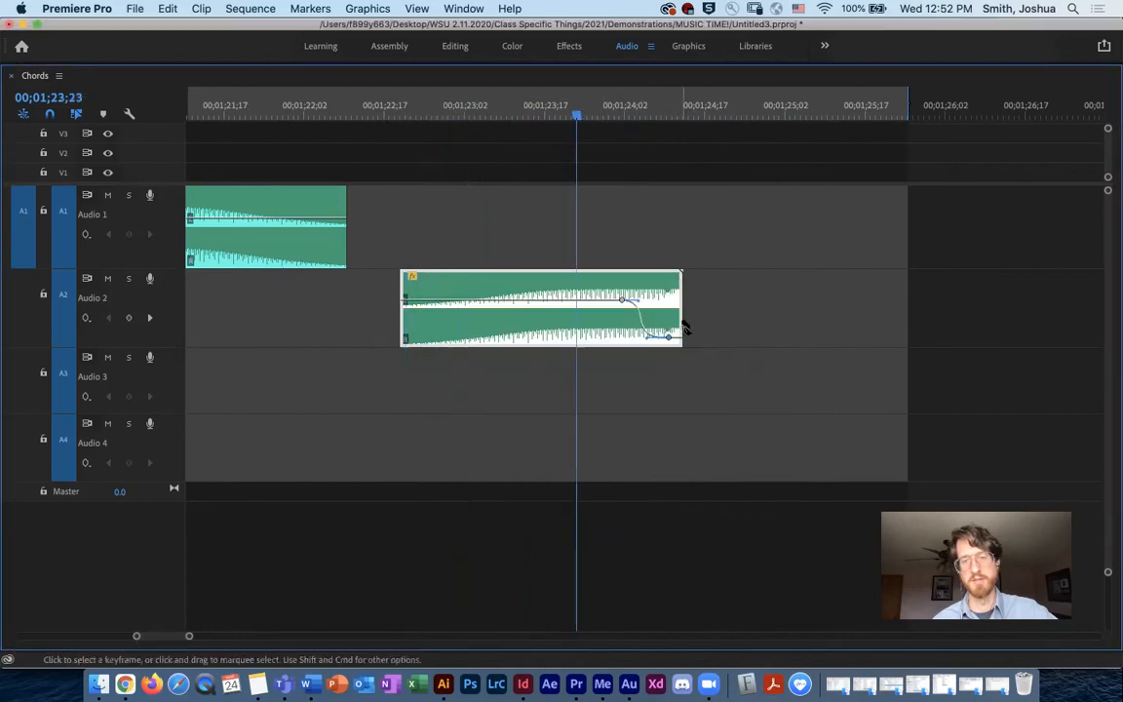
click(629, 302)
drag(628, 303, 631, 308)
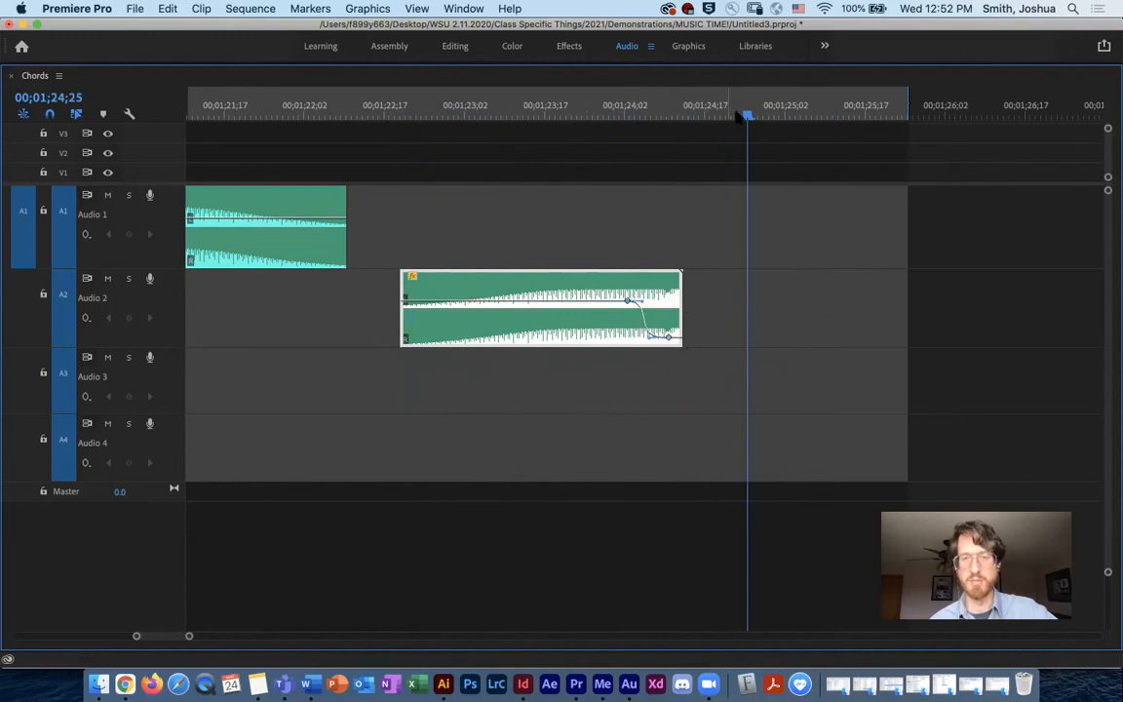
click(416, 115)
drag(416, 115, 389, 115)
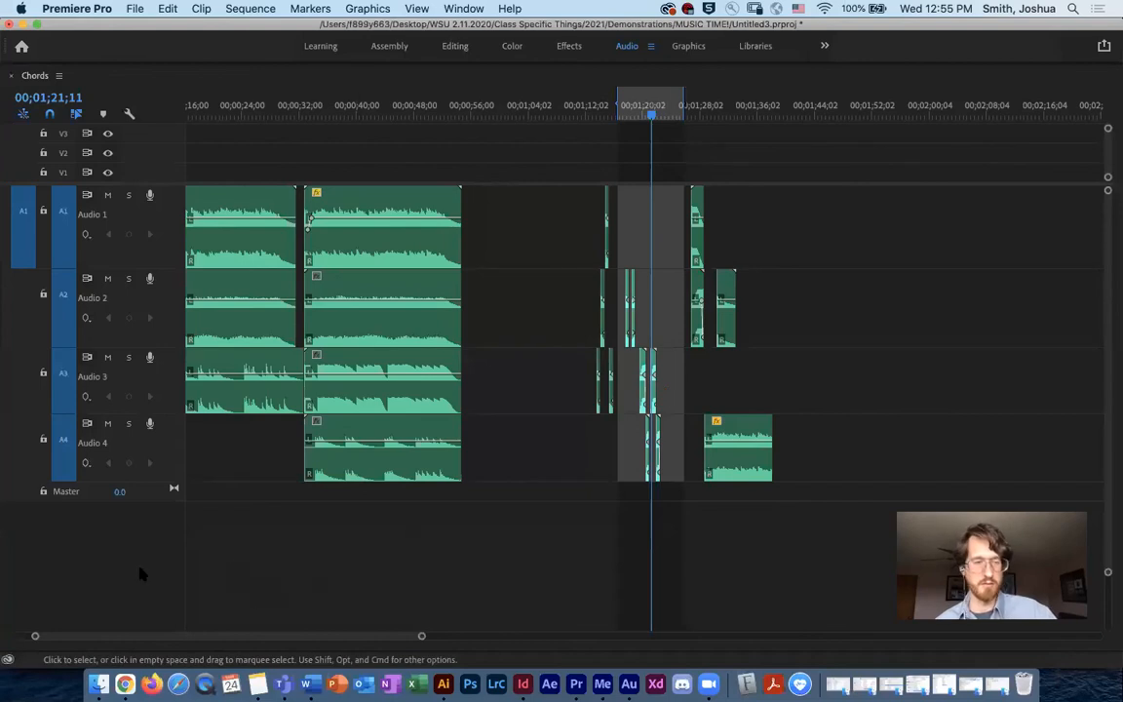
Play the alternating Audio 3 and Audio 4 pattern from about 00;01;19;18 and set the playhead to 00;01;23;00.
drag(35, 636, 199, 634)
drag(642, 115, 456, 115)
key(space)
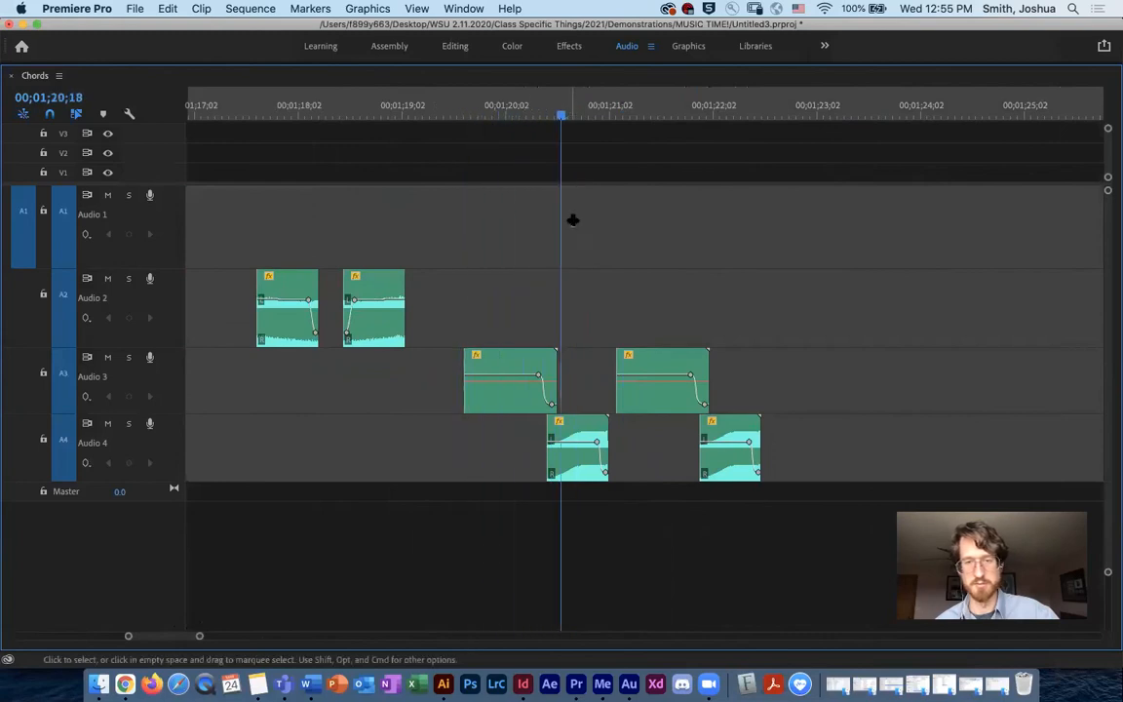
click(657, 439)
key(space)
drag(827, 115, 809, 115)
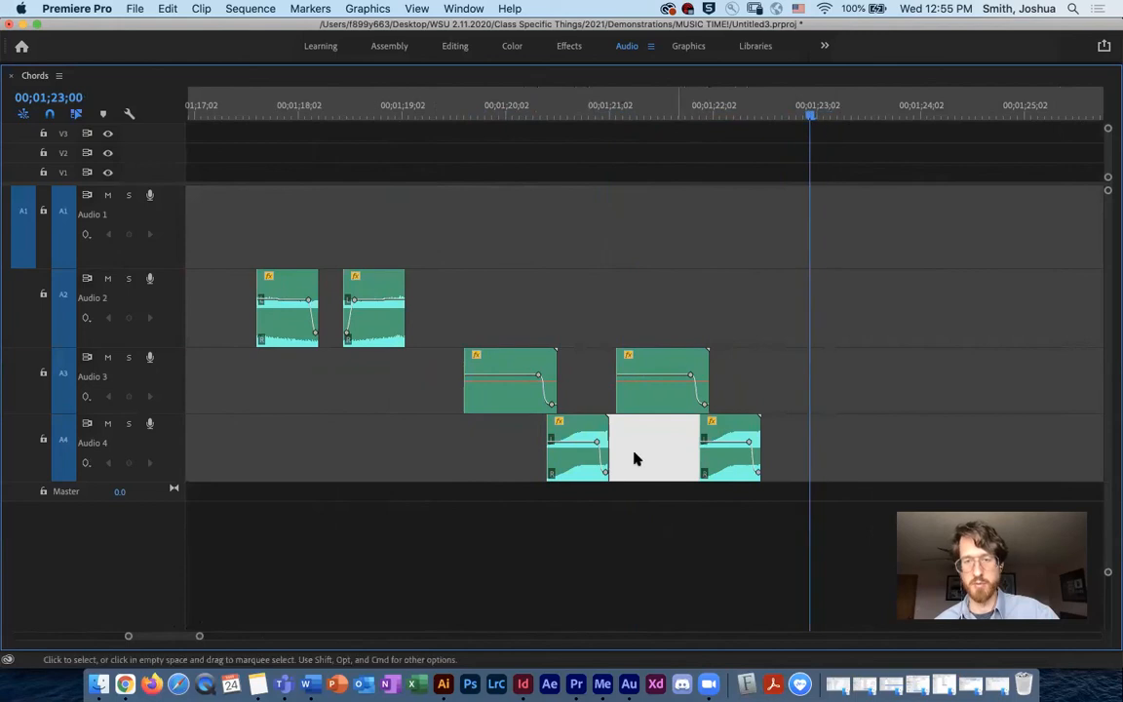
click(666, 399)
drag(655, 393, 659, 395)
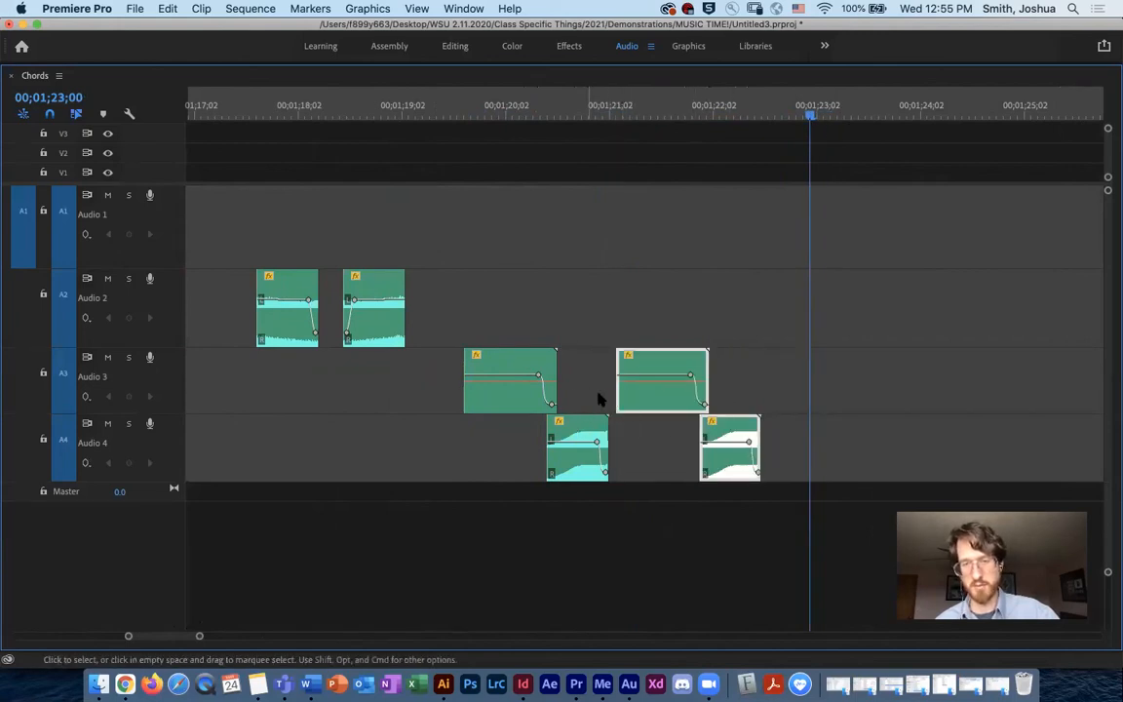
click(590, 393)
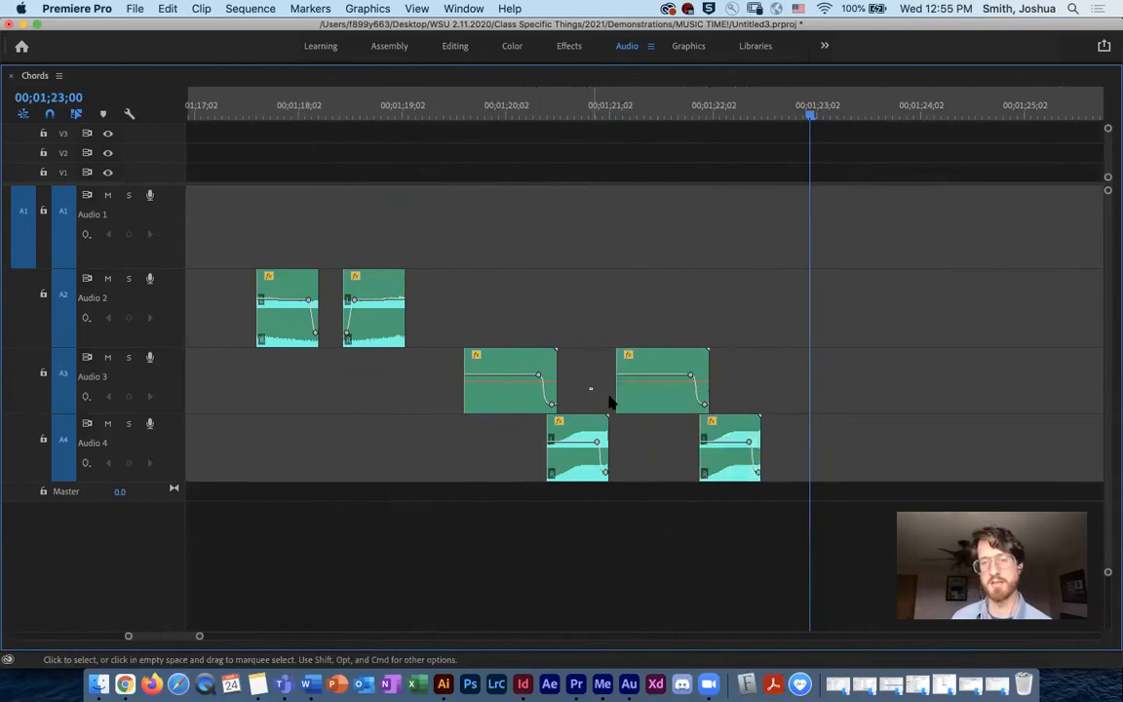
Ripple delete the gap between the two Audio 3 clips and the gap between the two Audio 4 clips.
right_click(592, 383)
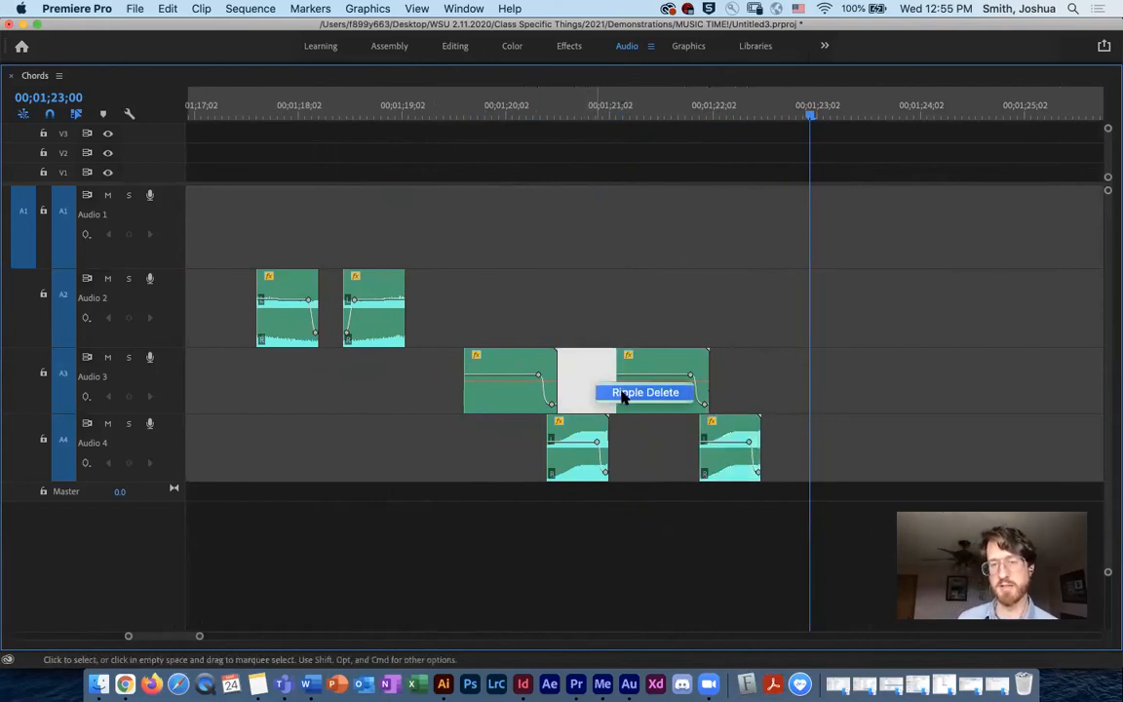
click(626, 392)
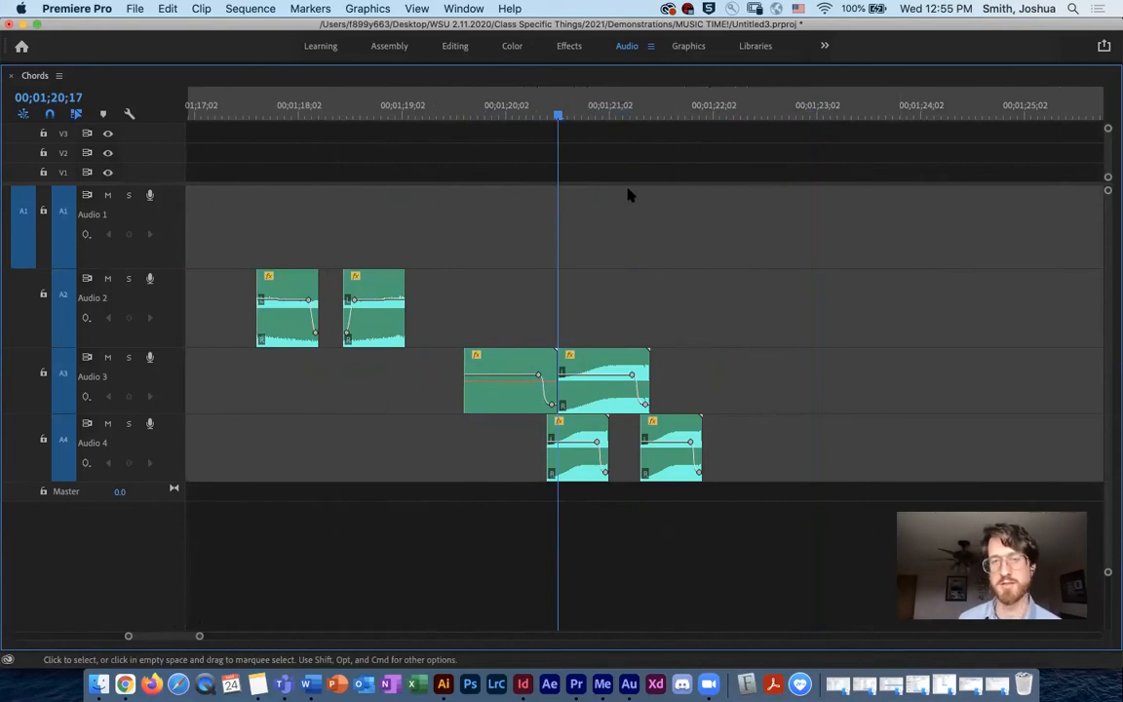
drag(558, 114, 628, 136)
click(638, 466)
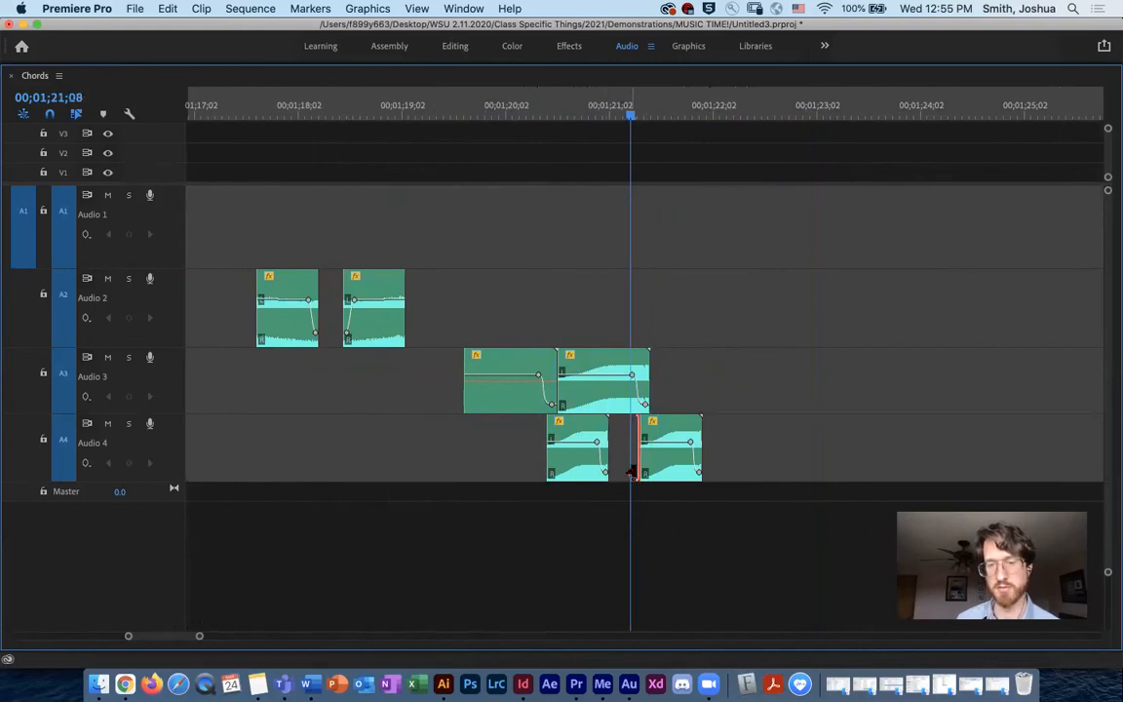
right_click(624, 451)
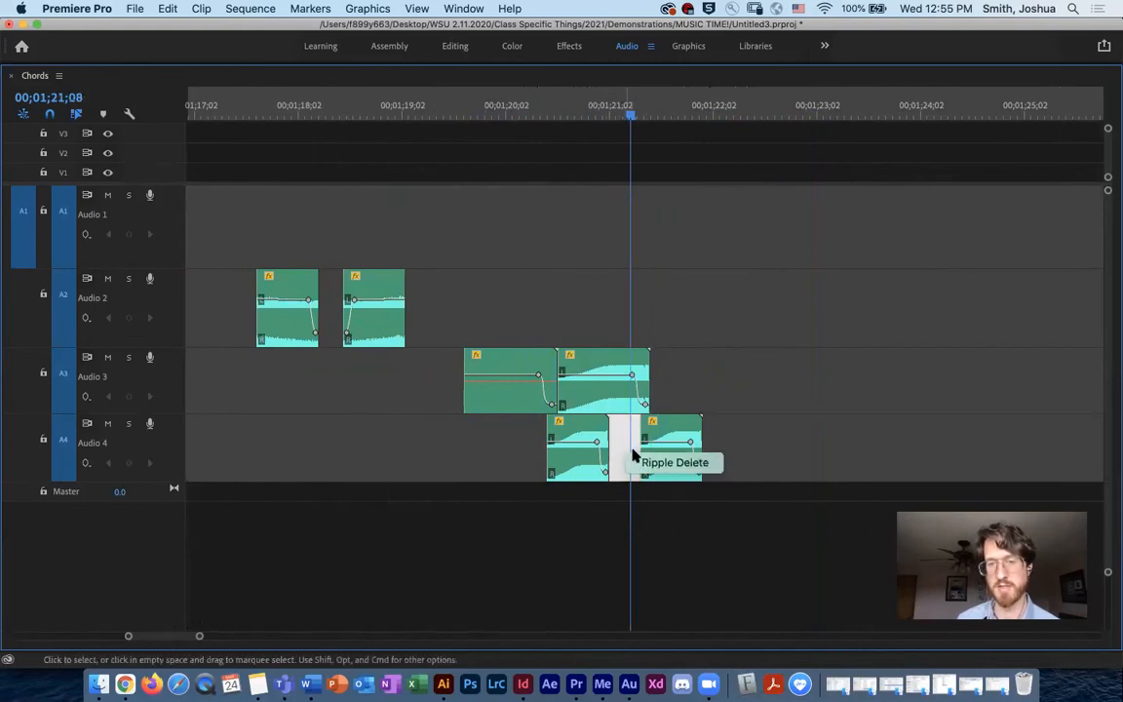
click(709, 468)
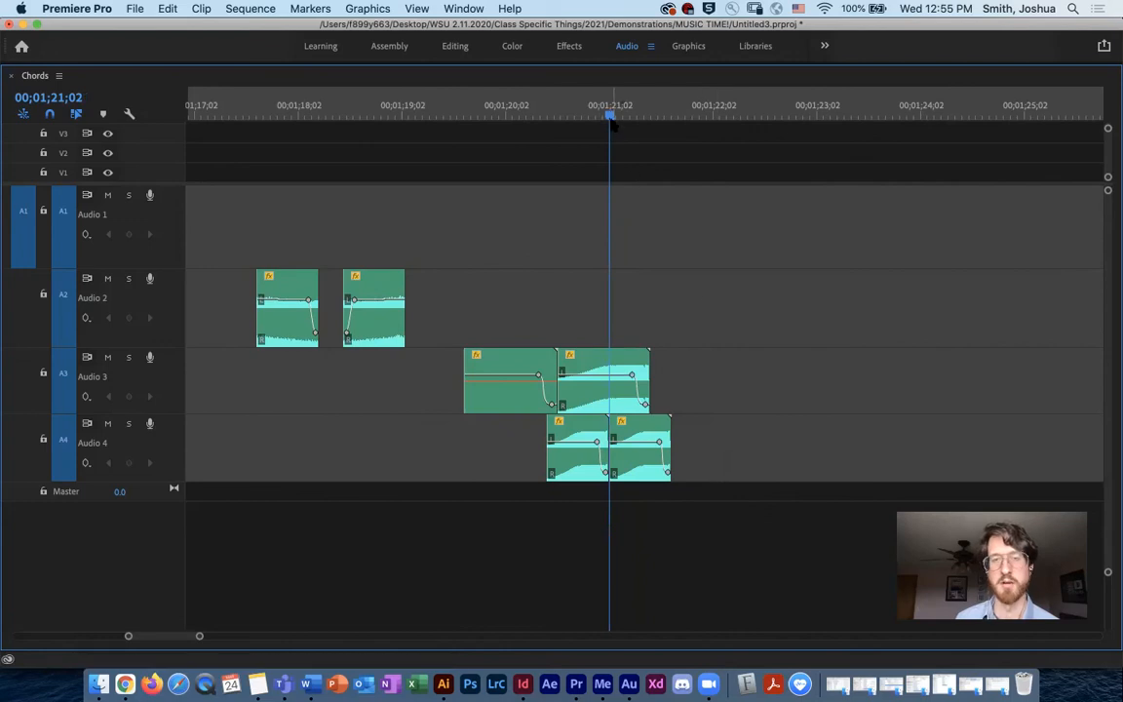
Play the tightened Audio 3 and Audio 4 pattern and set the playhead to 00;01;22;03.
drag(581, 107, 491, 111)
key(space)
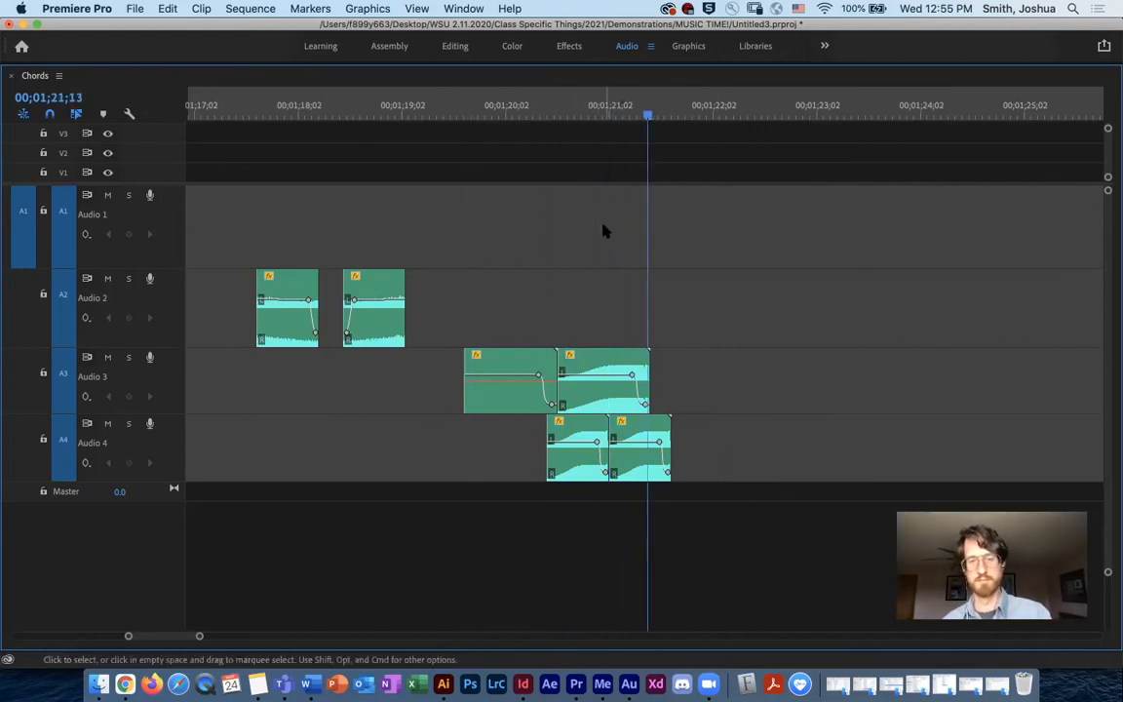
key(space)
click(715, 114)
drag(518, 446, 670, 377)
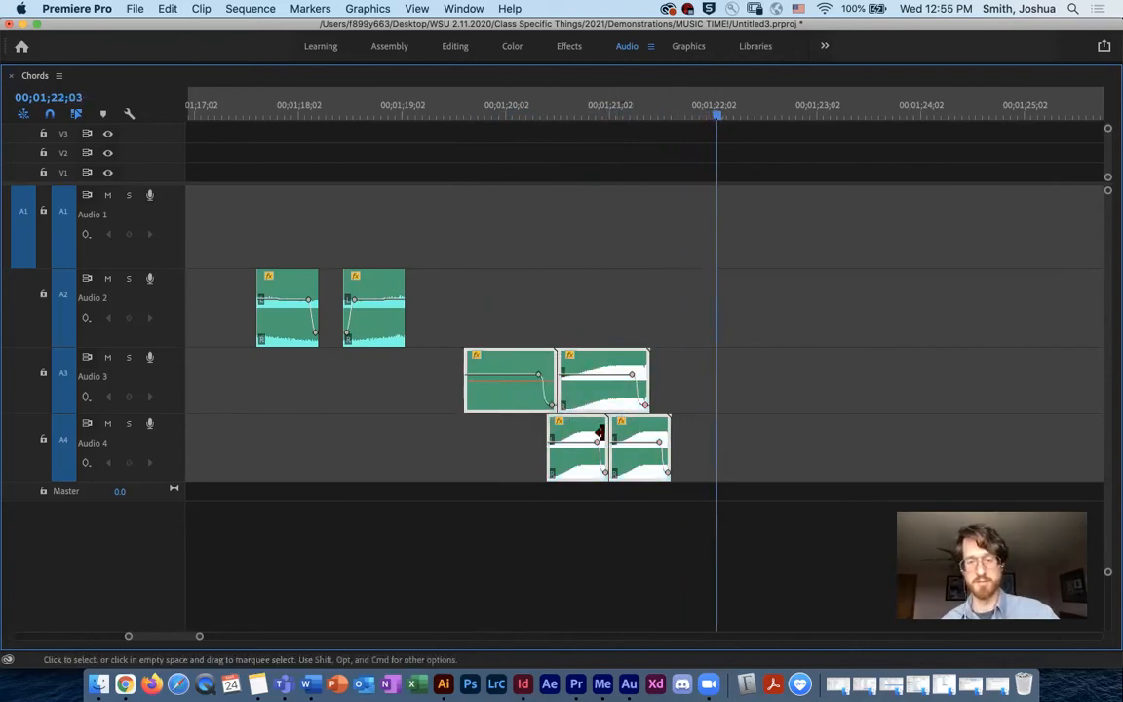
drag(589, 441, 690, 312)
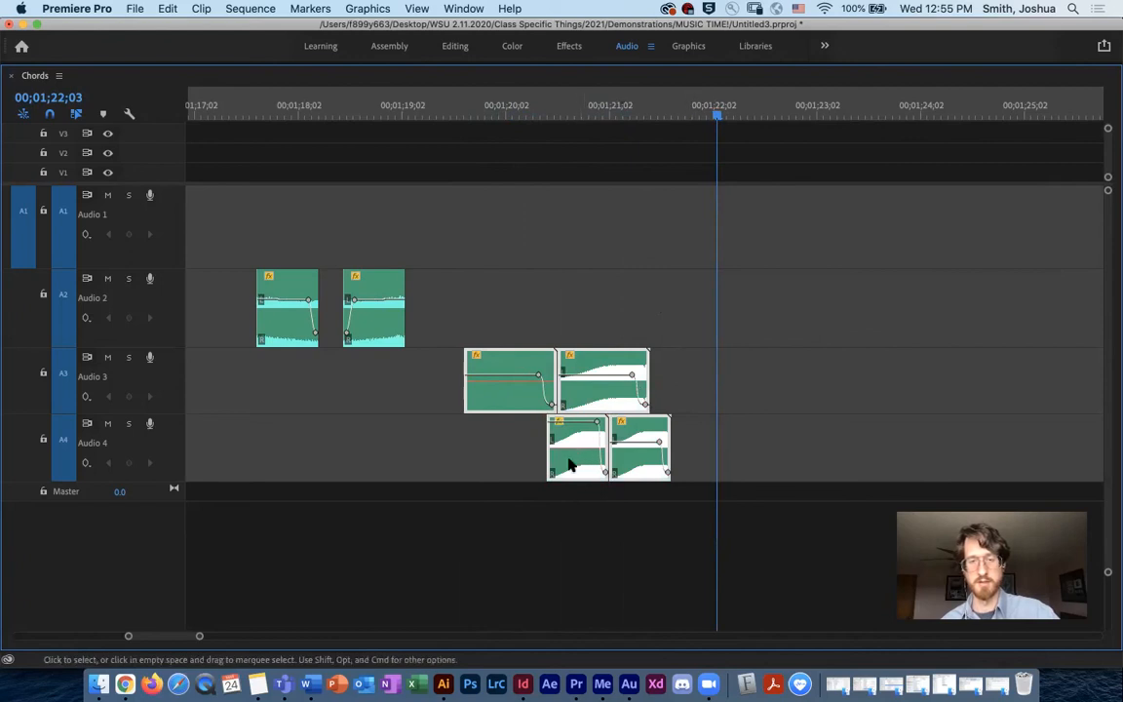
drag(600, 468, 675, 392)
key(super+z)
drag(586, 456, 724, 358)
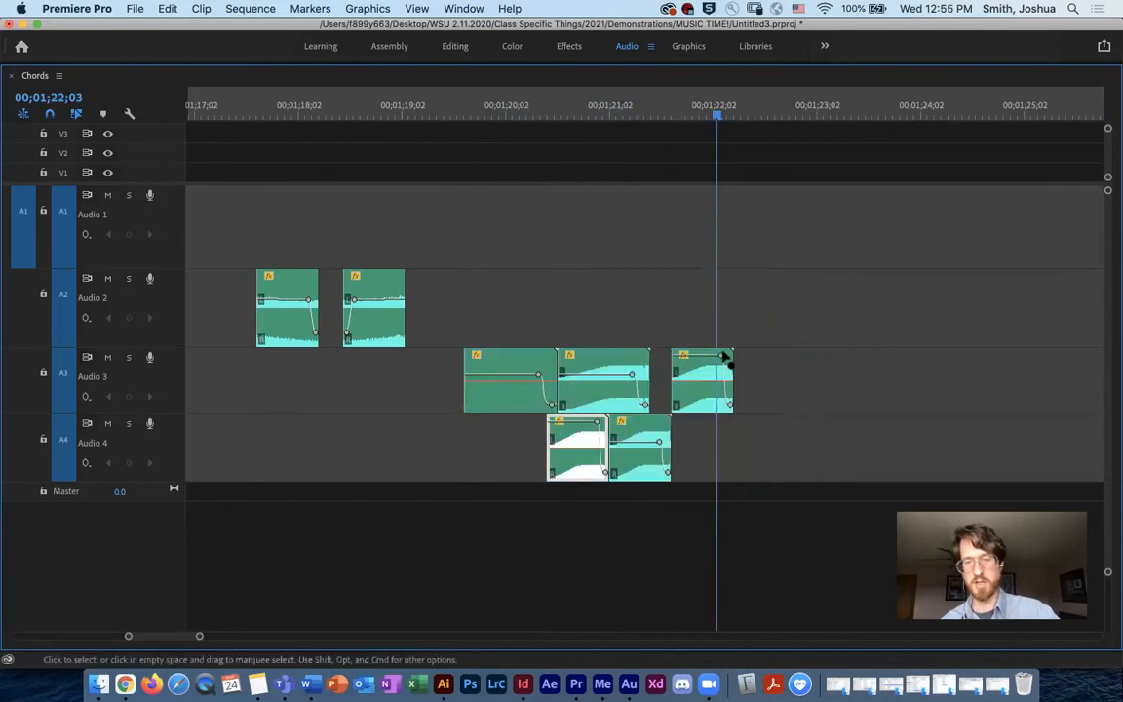
drag(710, 114, 679, 114)
key(Return)
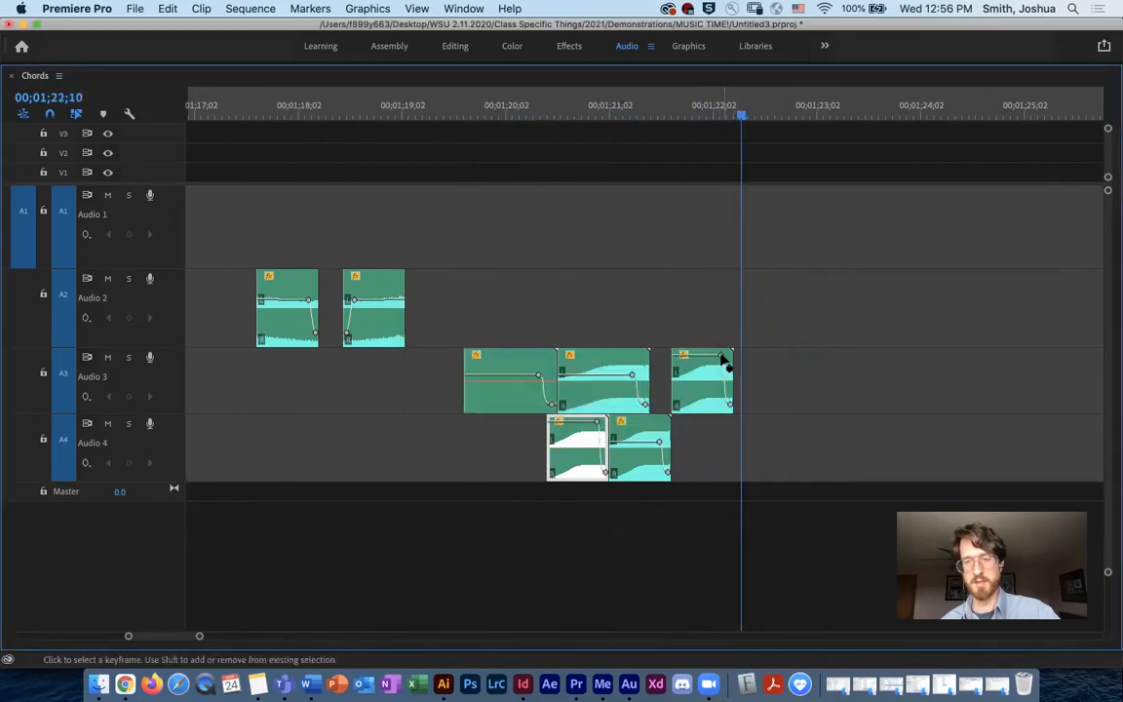
click(720, 387)
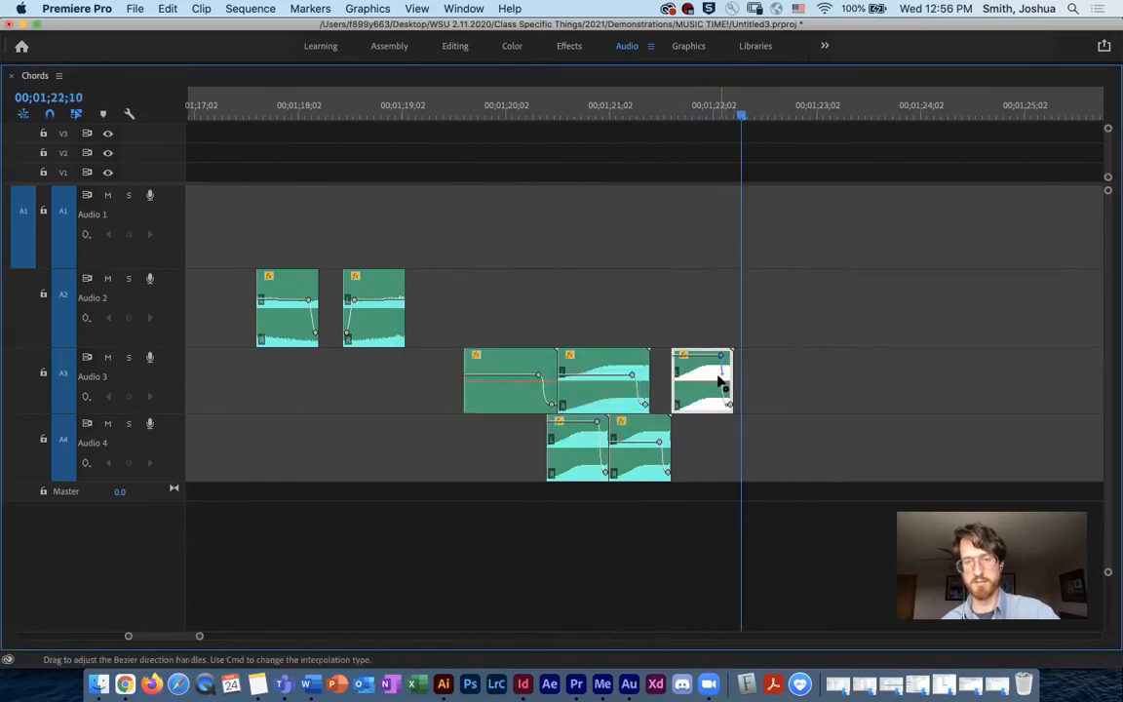
key(Delete)
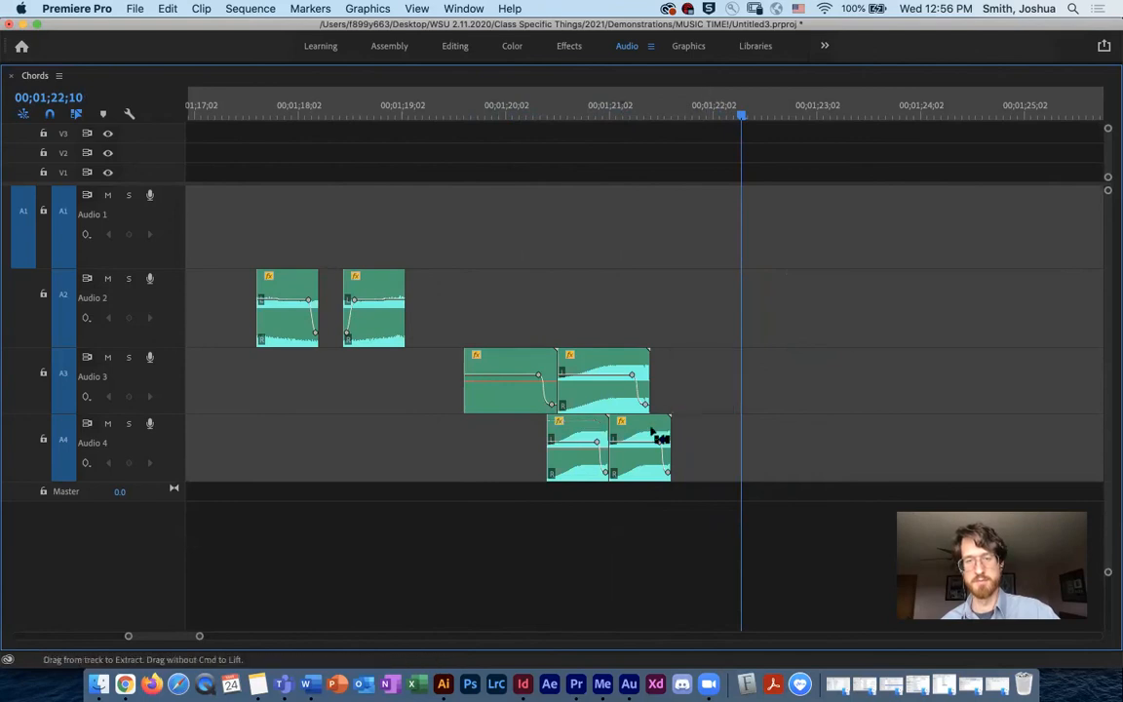
Copy the first Audio 4 clip onto Audio 3 at about 00;01;22;00 and open the copy for editing in Adobe Audition.
drag(565, 469, 726, 393)
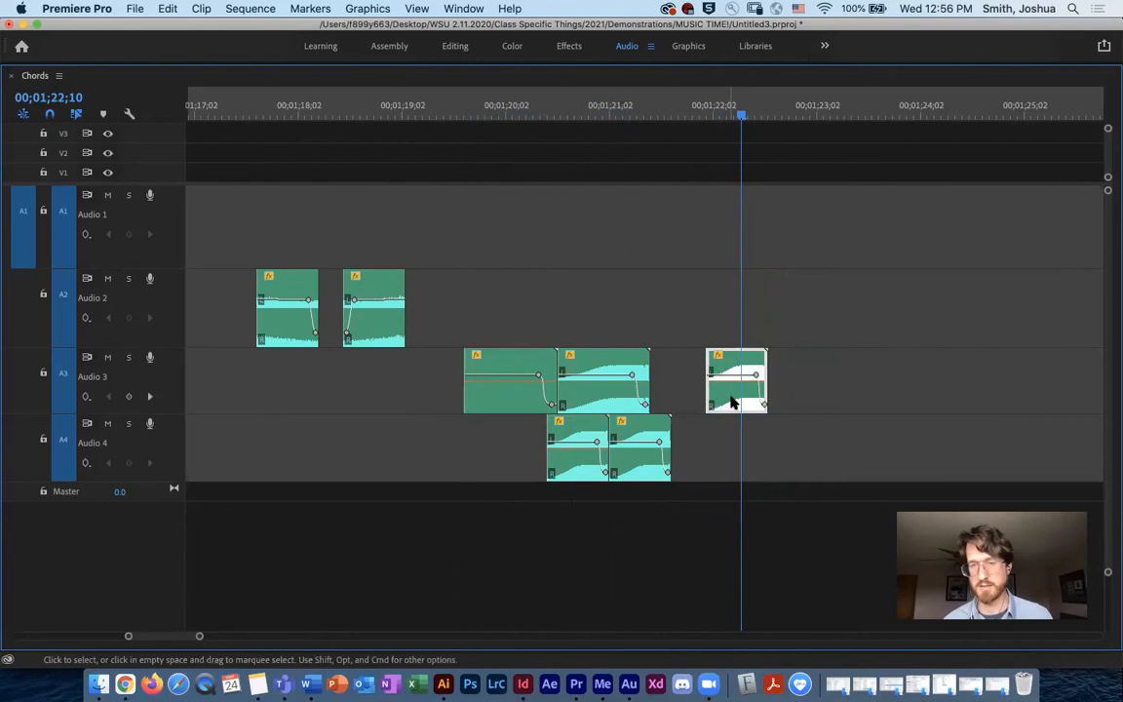
right_click(727, 399)
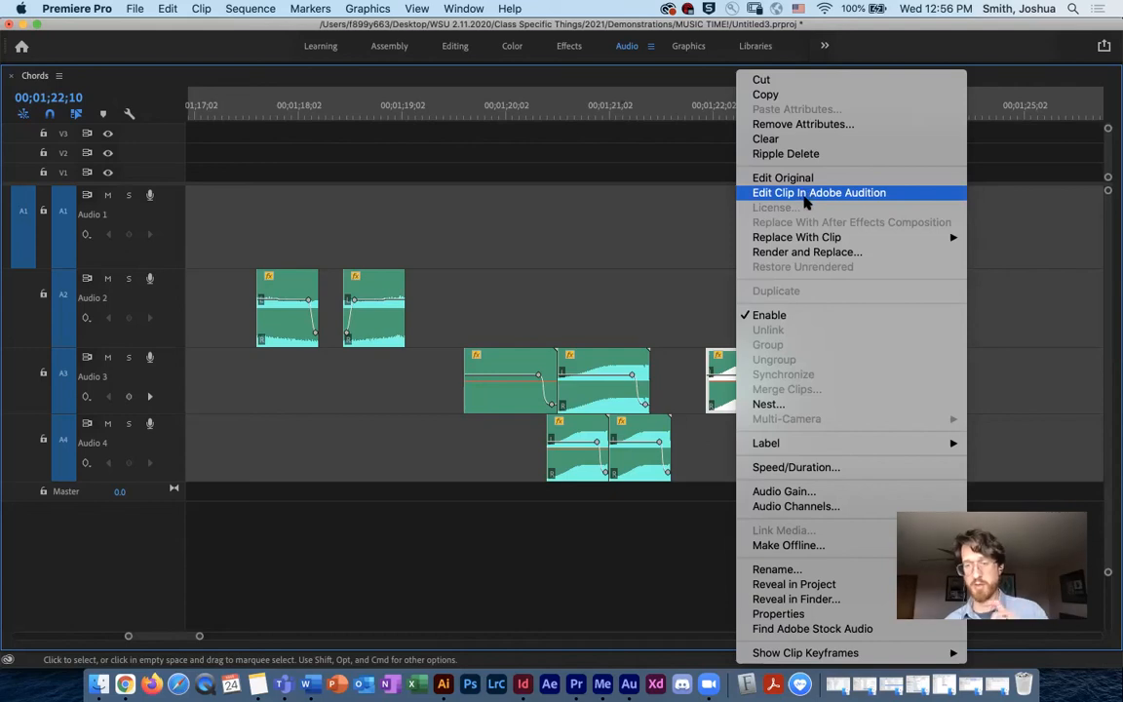
click(819, 193)
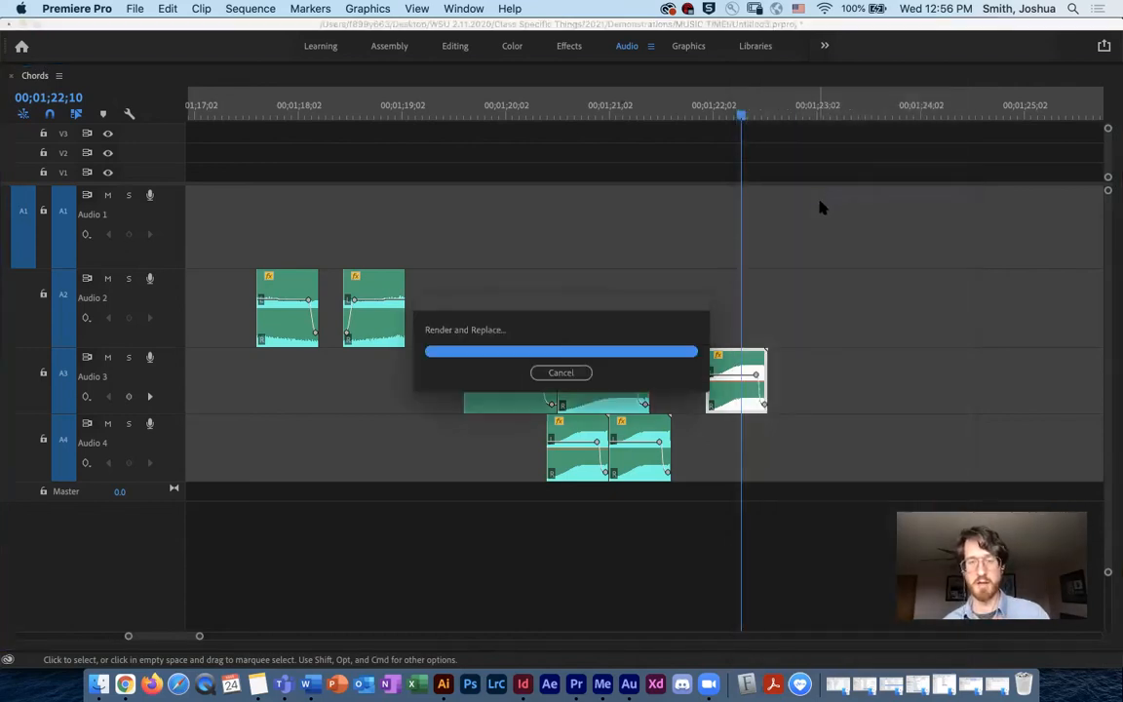
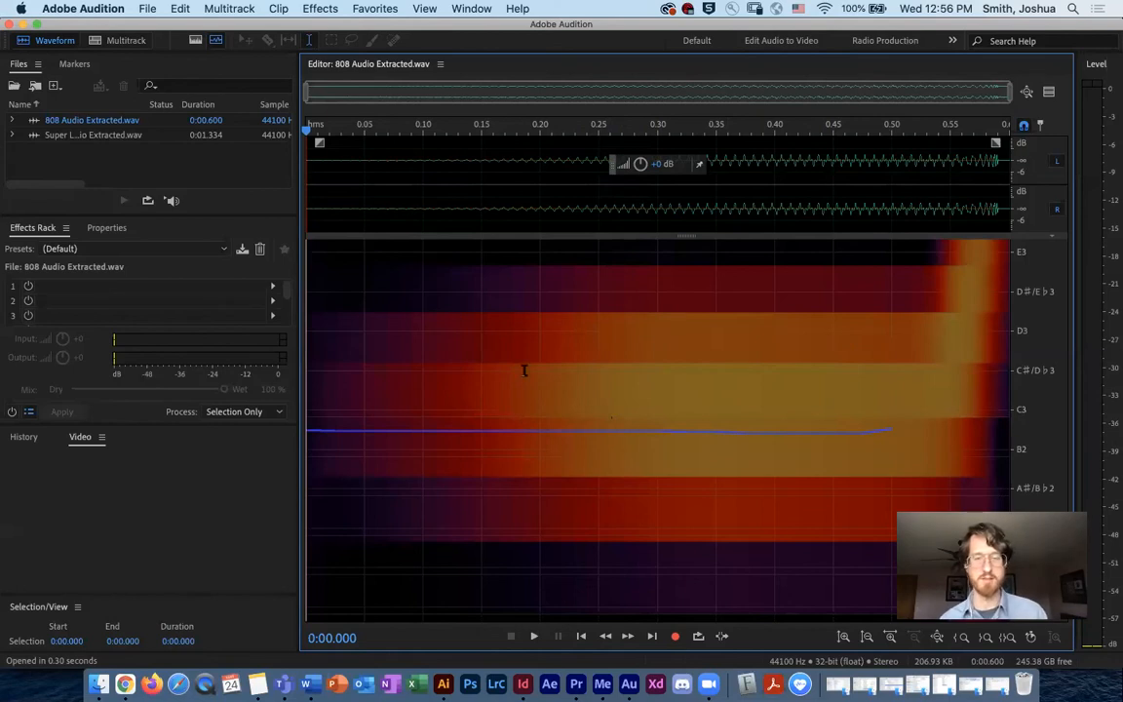
Play the extracted 808 clip several times in Audition's waveform editor.
click(534, 635)
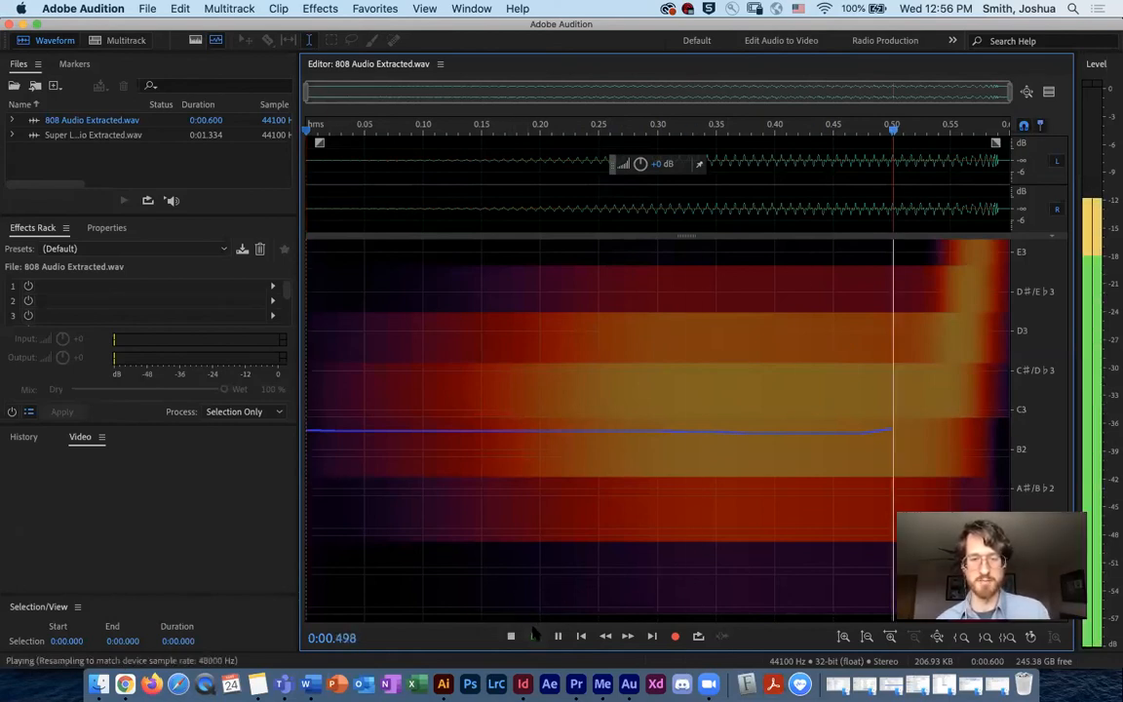
click(534, 636)
click(534, 637)
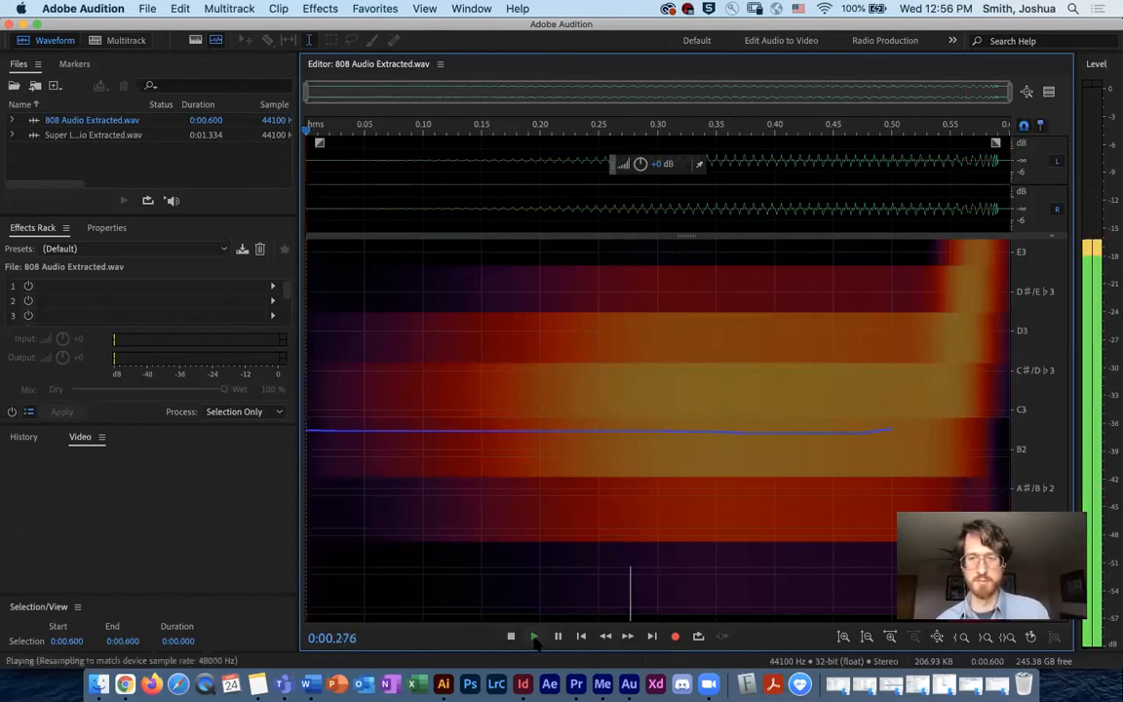
click(534, 636)
click(534, 637)
click(534, 637)
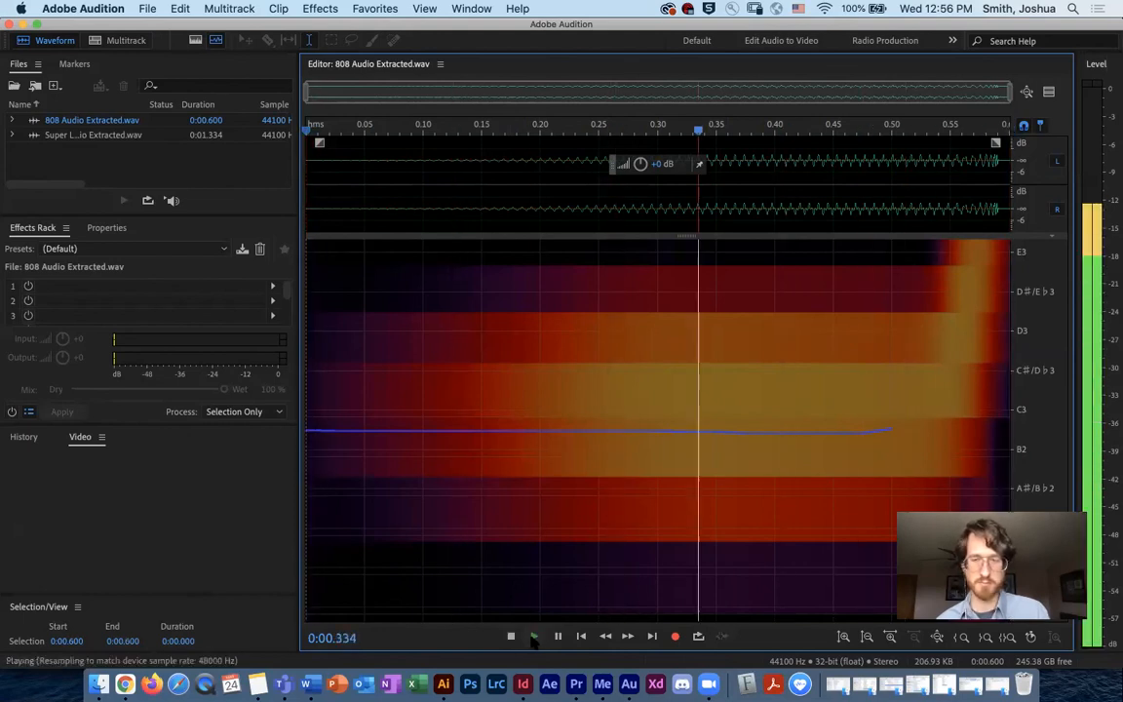
Show the 808 clip's spectral frequency display and examine the fade-out handle at its end.
click(195, 41)
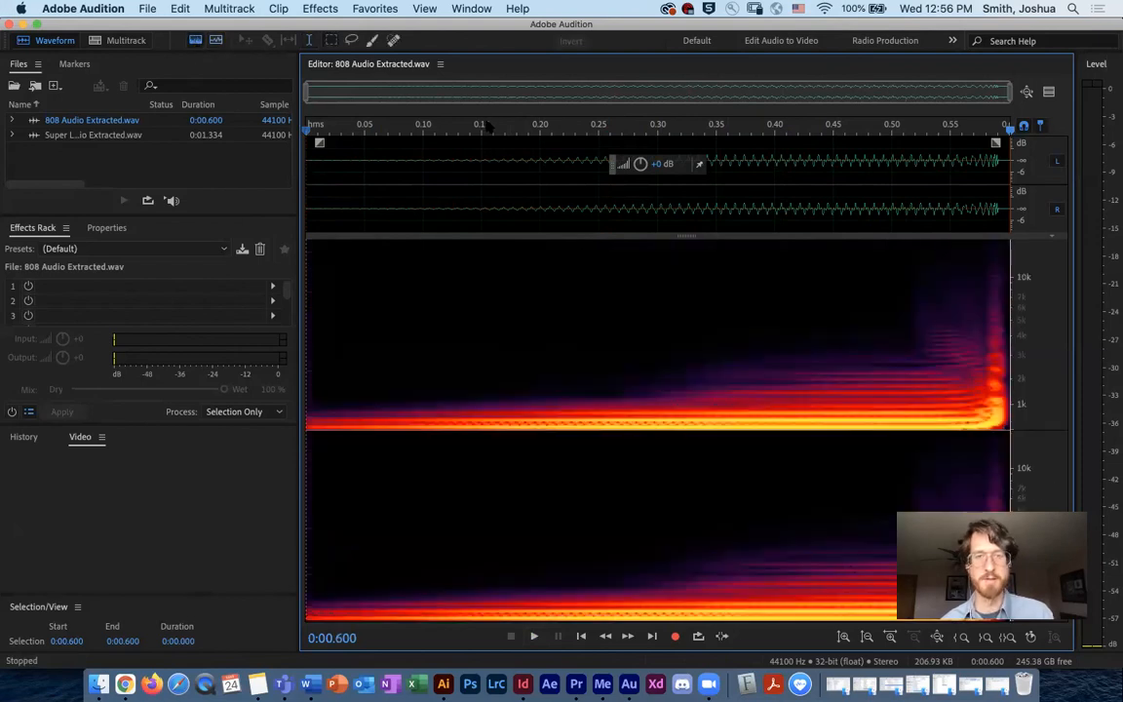
key(space)
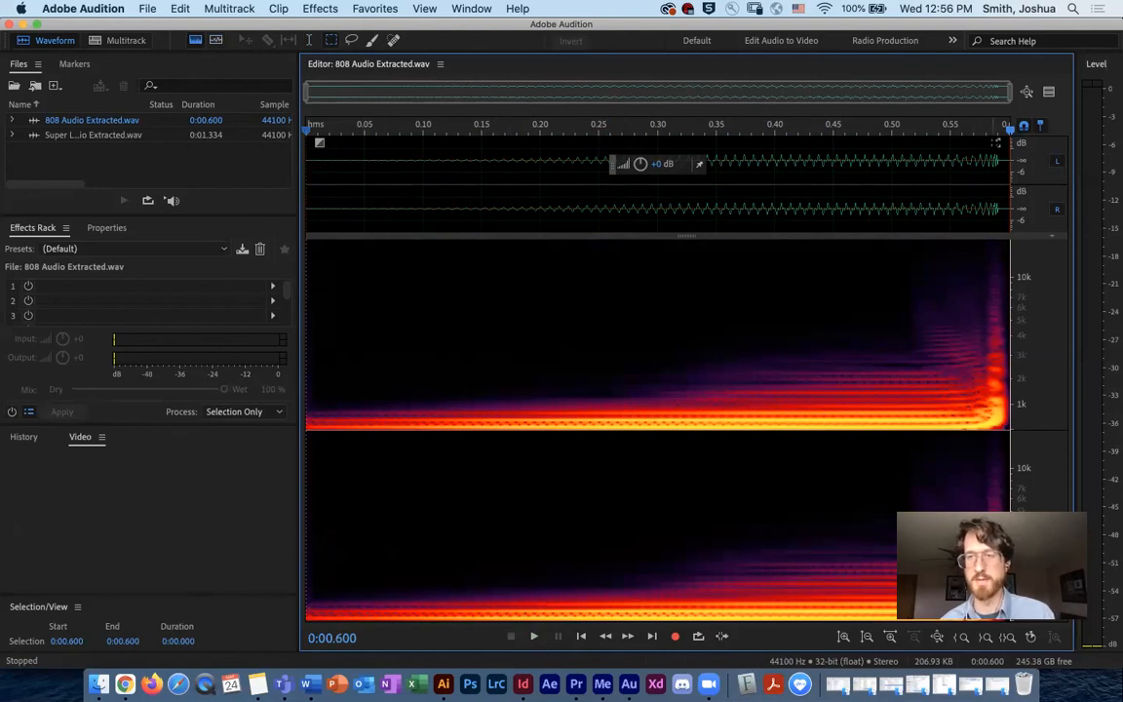
mouse_move(995, 143)
mouse_down()
mouse_move(983, 143)
mouse_move(996, 144)
mouse_up()
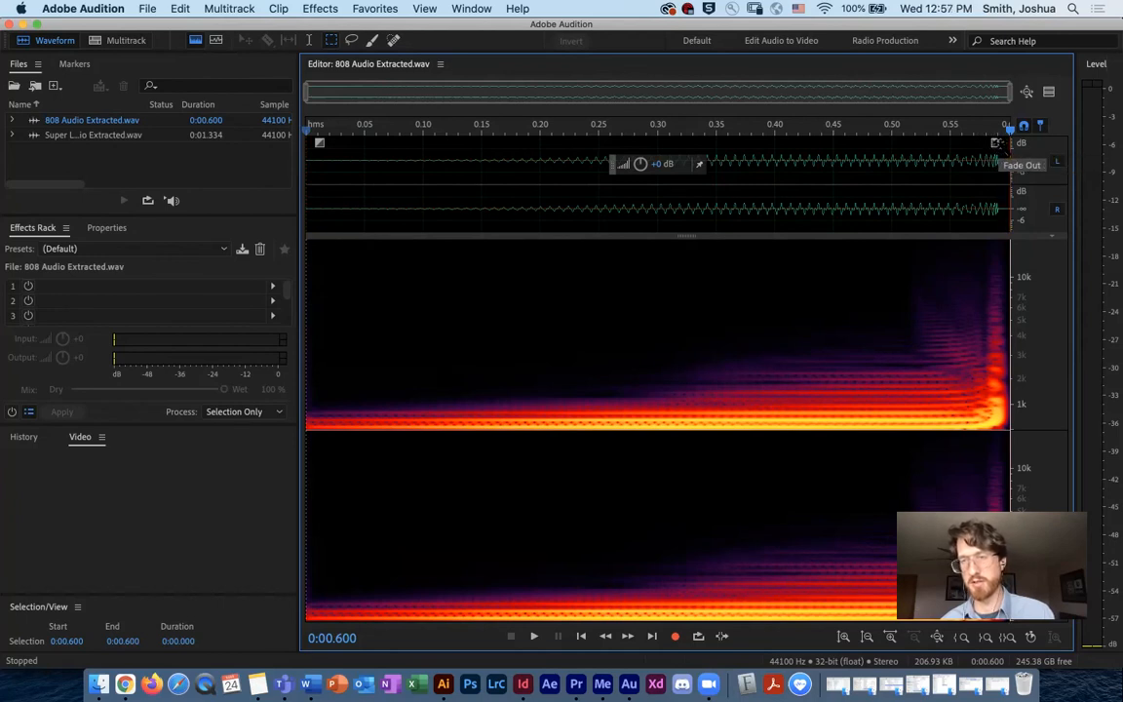
Create a new multitrack session at 48000 Hz, 32 (float) bits, with a Stereo master.
click(116, 47)
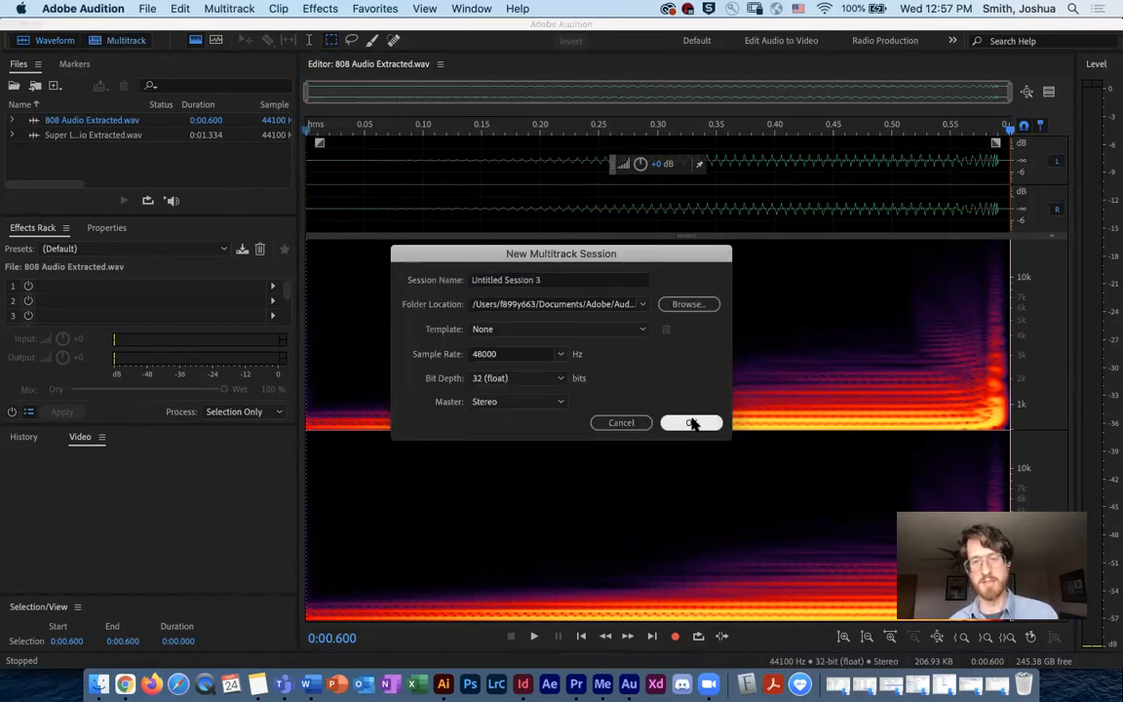
click(694, 421)
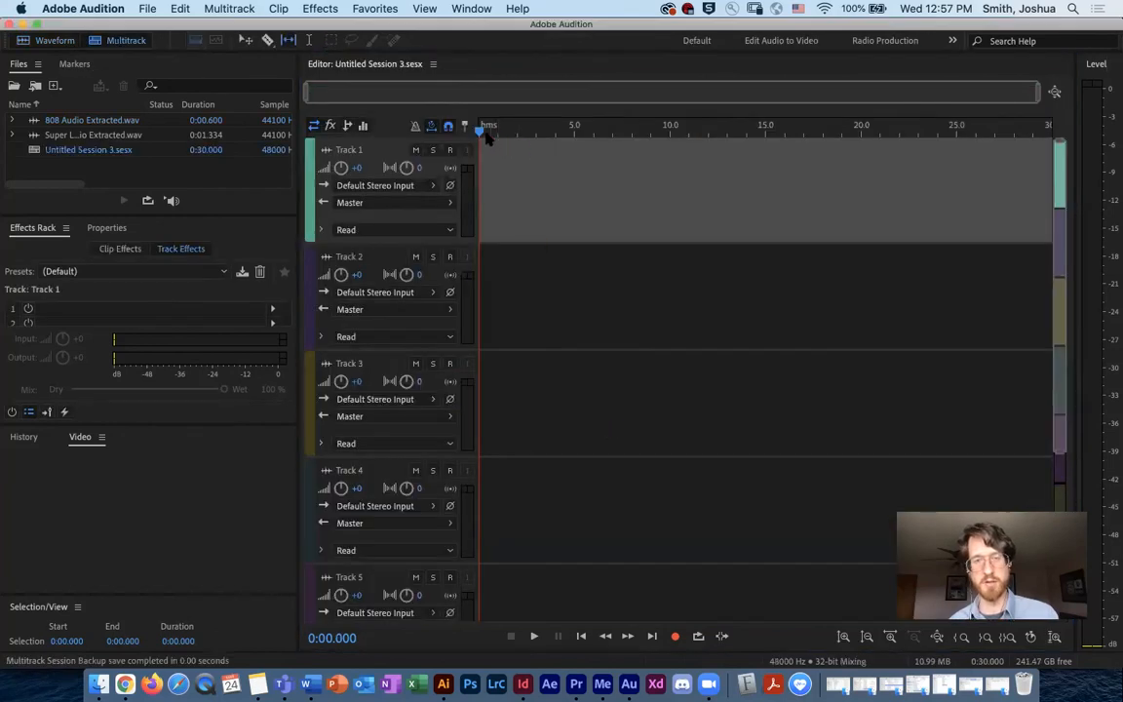
click(844, 637)
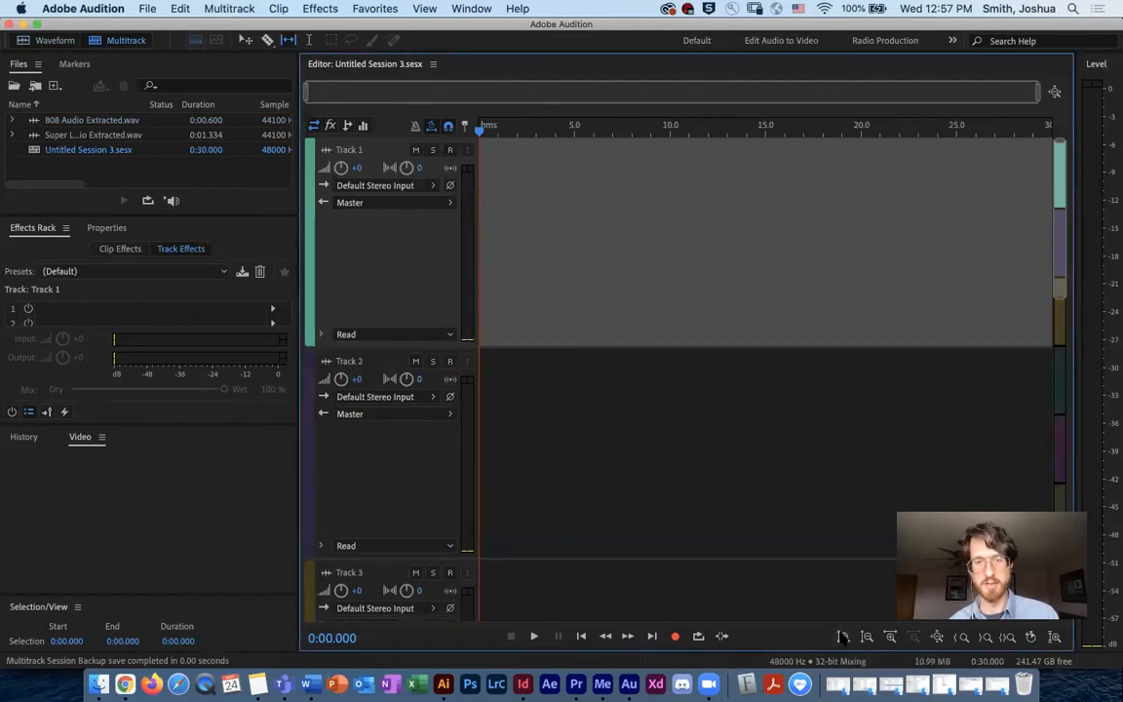
click(843, 637)
click(865, 637)
click(866, 636)
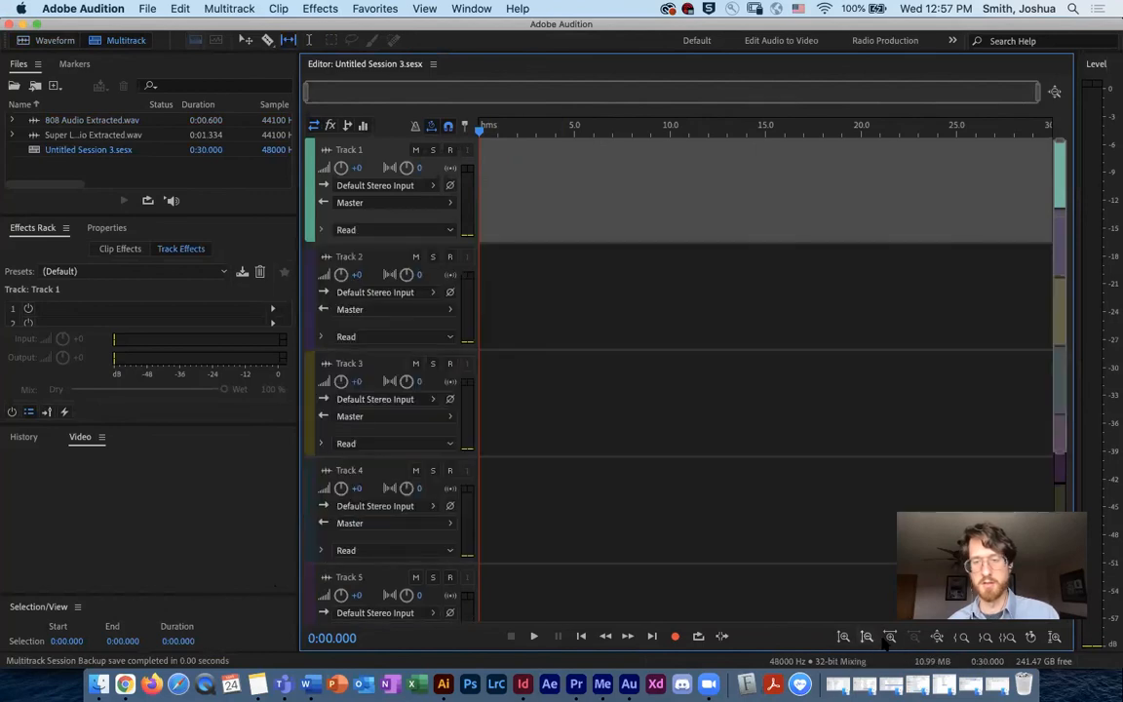
click(888, 637)
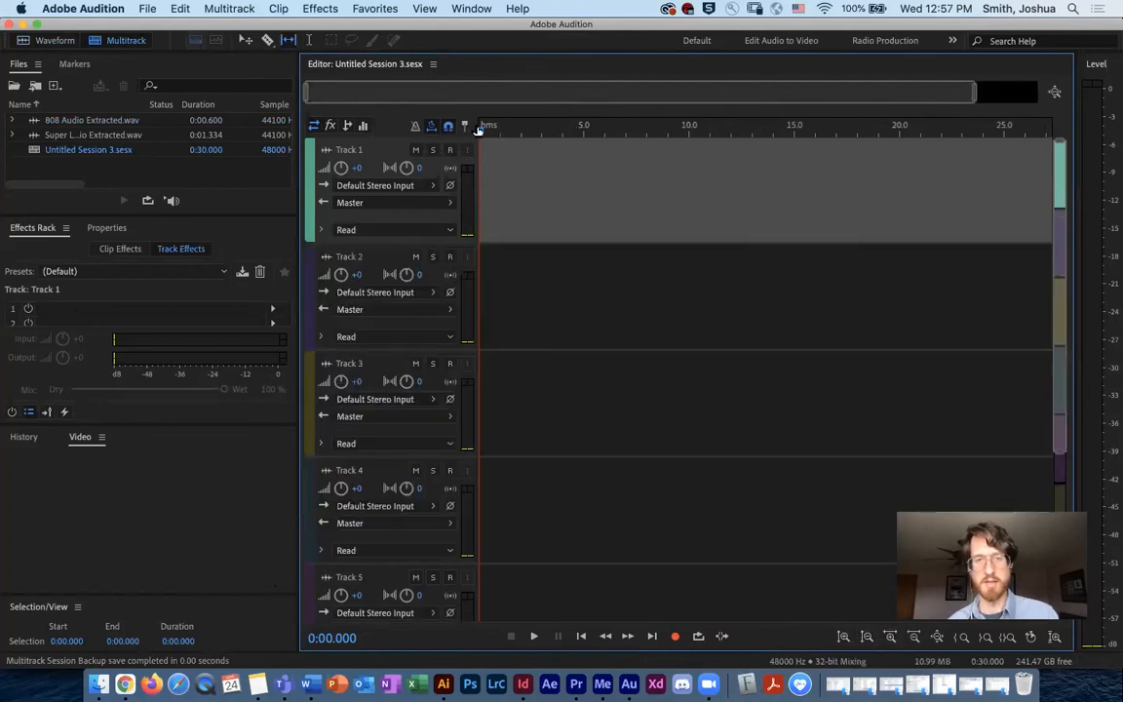
key(space)
key(space)
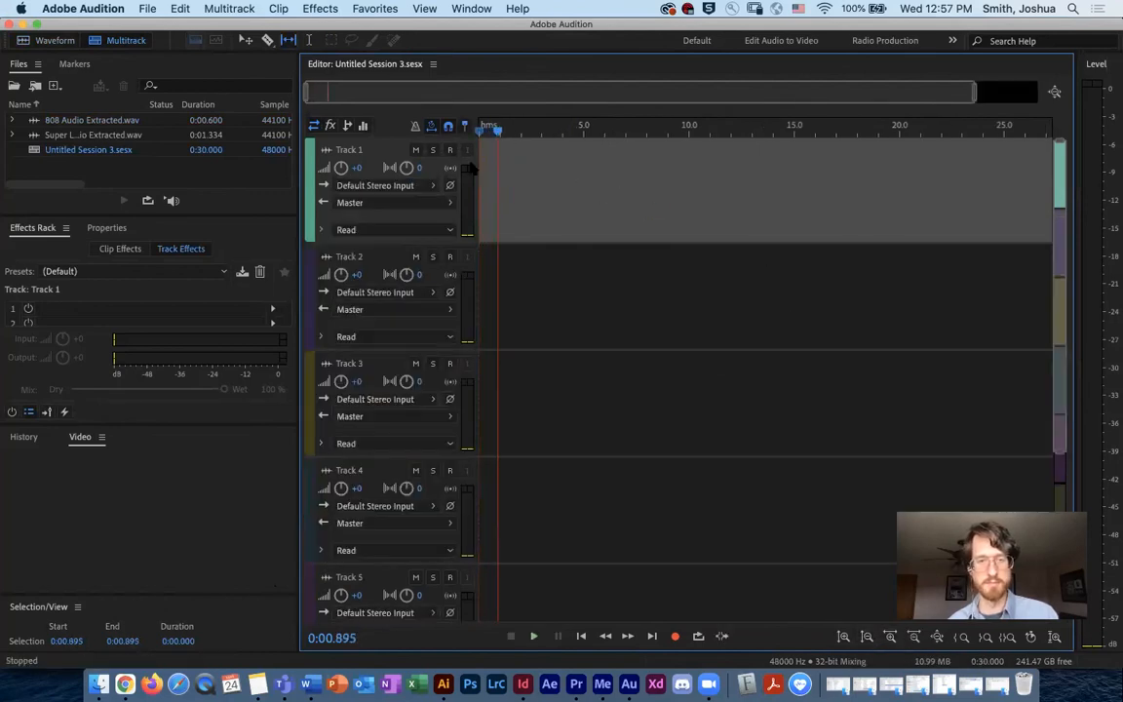
Place 808 Audio Extracted.wav at the start of Track 1 as a copy conformed to the session's sample rate, and play it.
click(57, 136)
drag(49, 119, 499, 221)
click(685, 389)
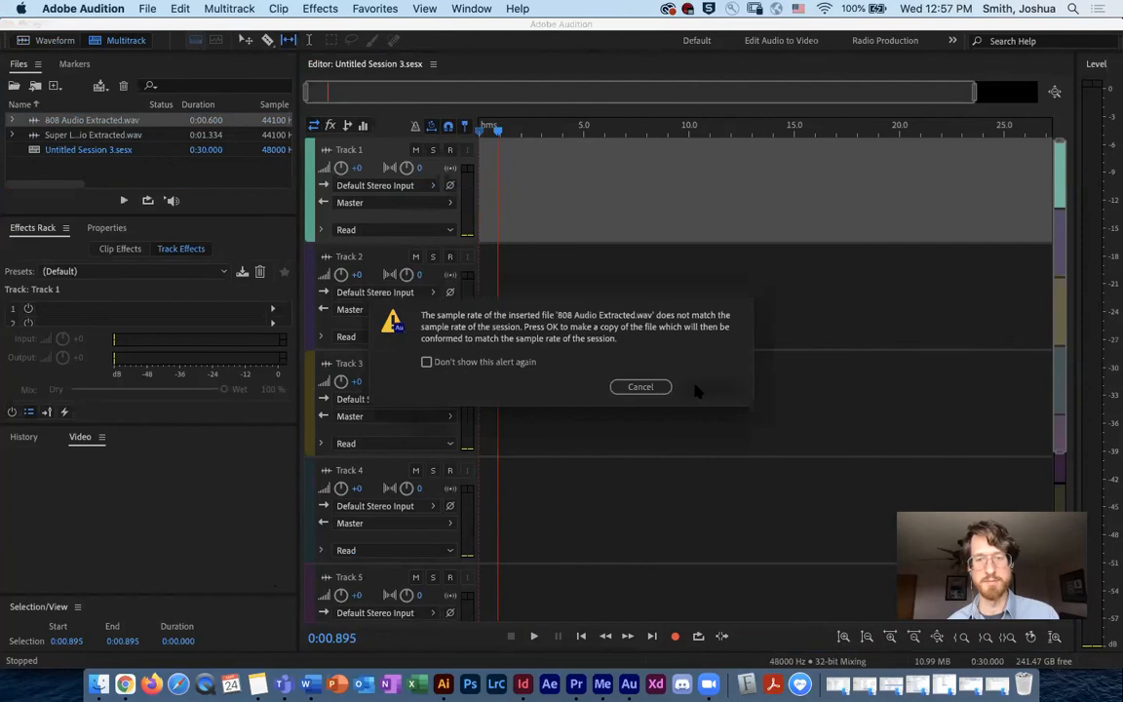
drag(498, 132, 451, 132)
key(space)
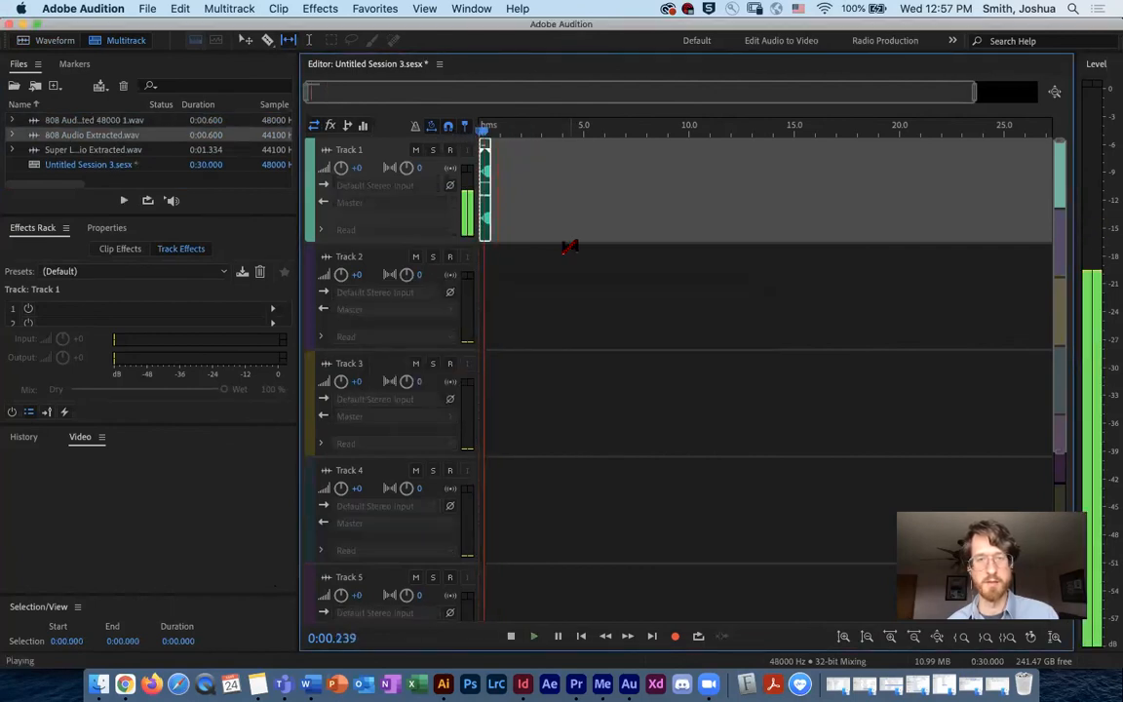
key(space)
Copy the 808 clip on Track 1 to about 0.4 s so it overlaps the first clip's end with a crossfade.
click(842, 635)
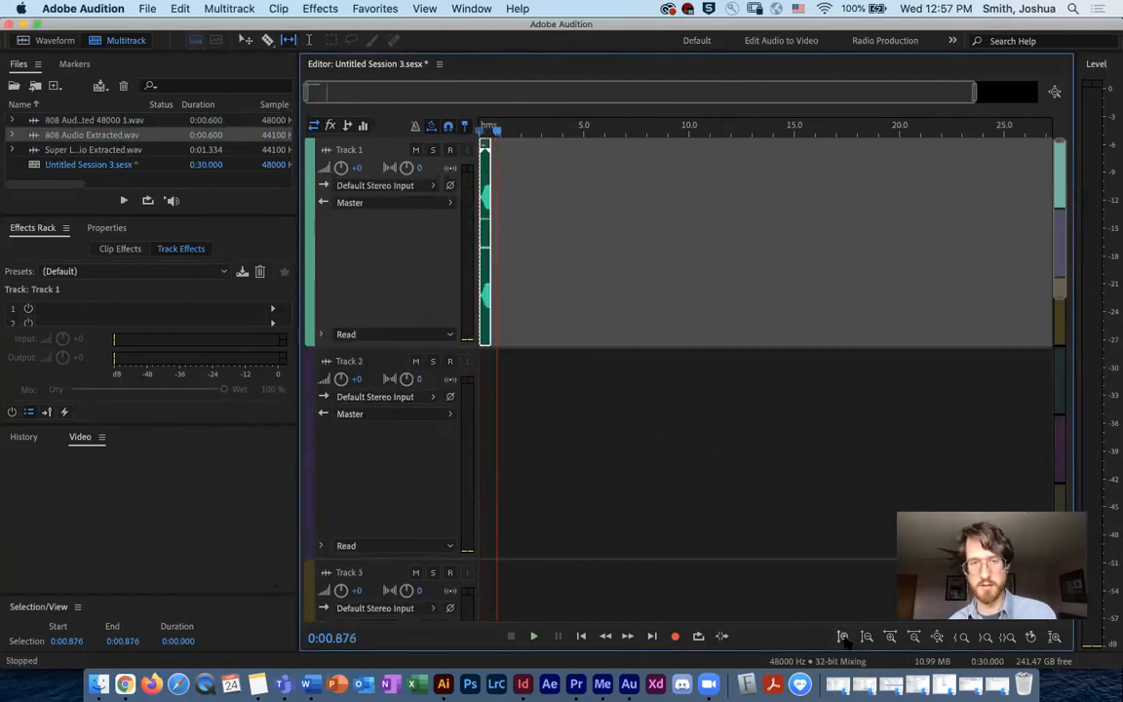
click(842, 635)
click(843, 635)
click(866, 635)
click(890, 635)
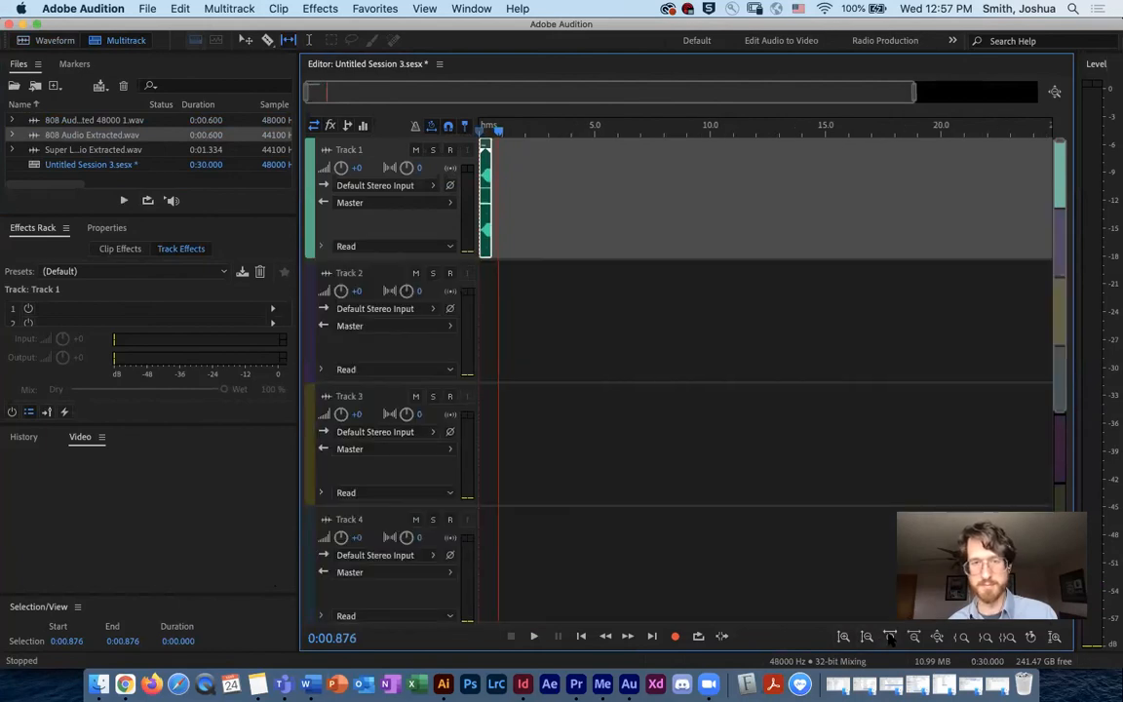
click(890, 636)
click(890, 636)
click(889, 635)
click(889, 635)
click(890, 636)
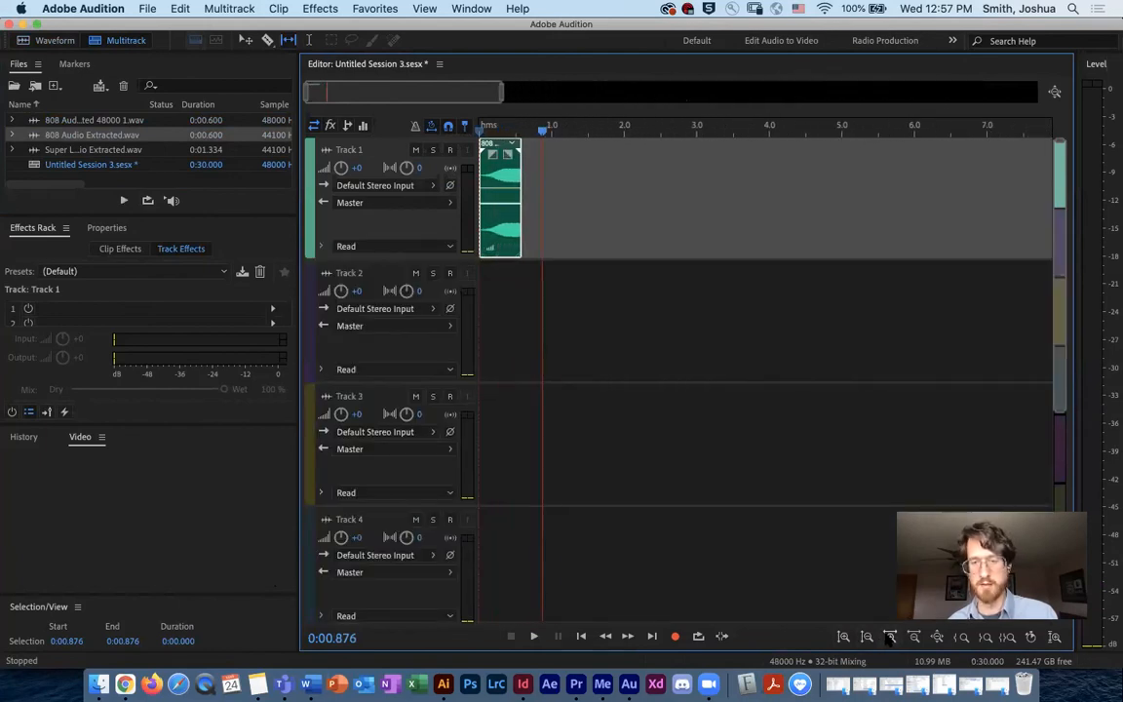
click(889, 636)
click(890, 635)
click(889, 636)
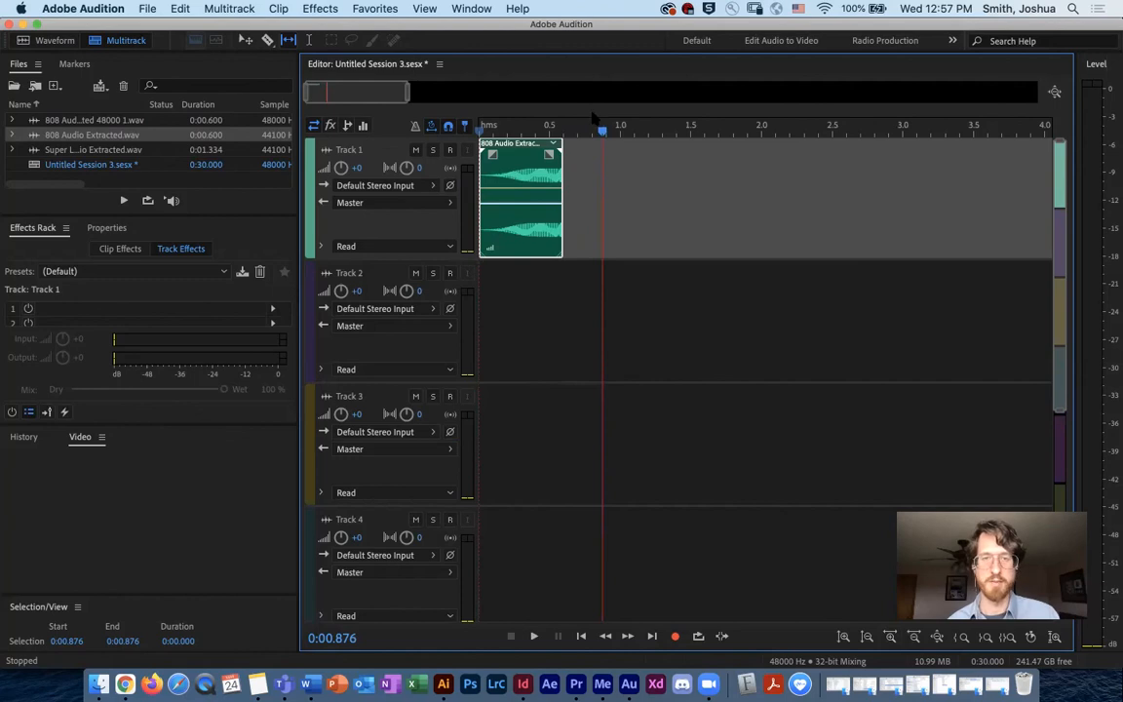
drag(602, 128, 519, 128)
drag(502, 230, 559, 229)
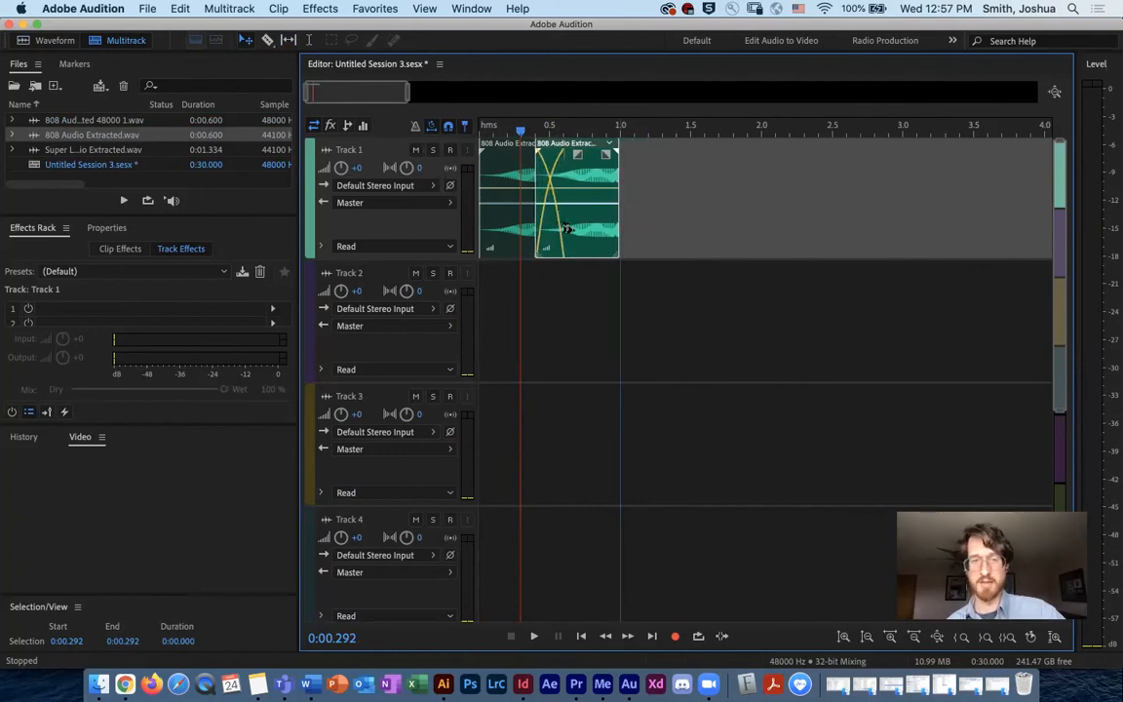
Move the second 808 clip on Track 1 clear of the first clip, to start at about 0.7 s.
drag(566, 228, 568, 227)
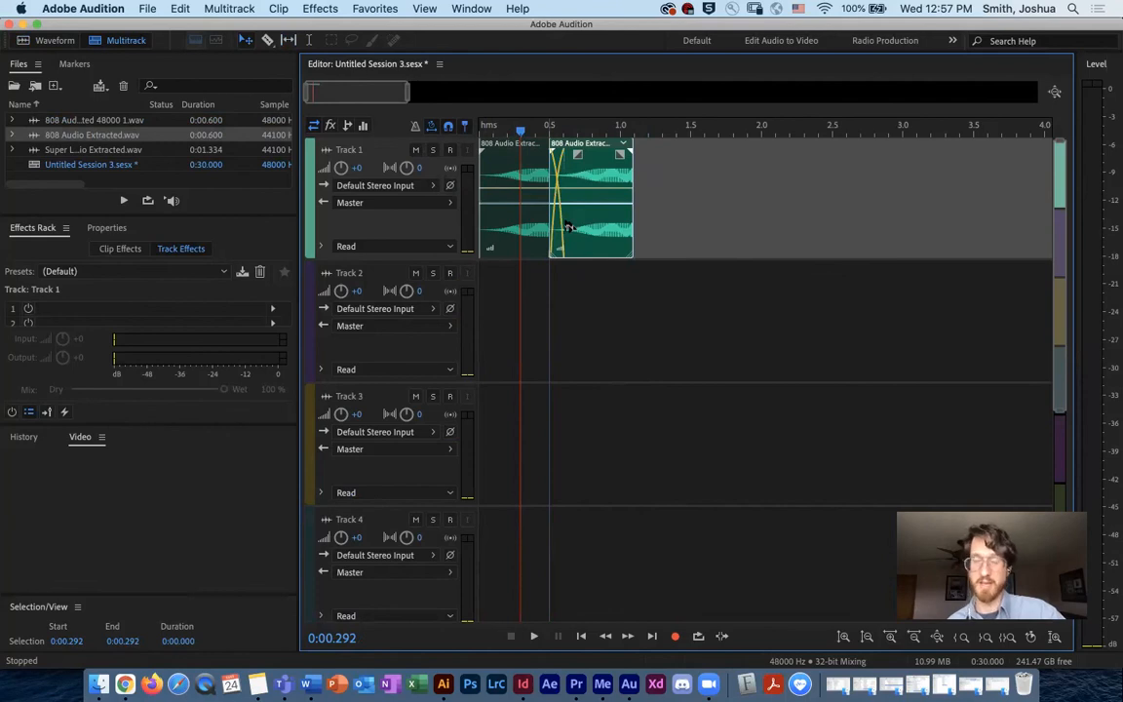
drag(569, 228, 741, 238)
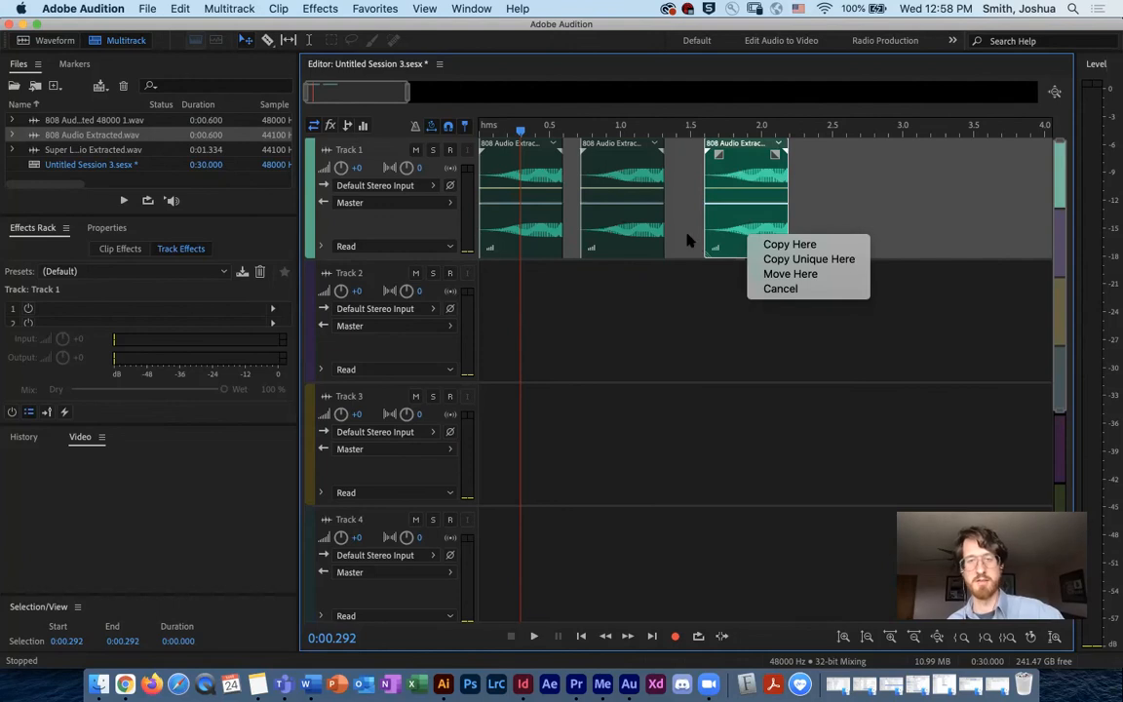
click(790, 274)
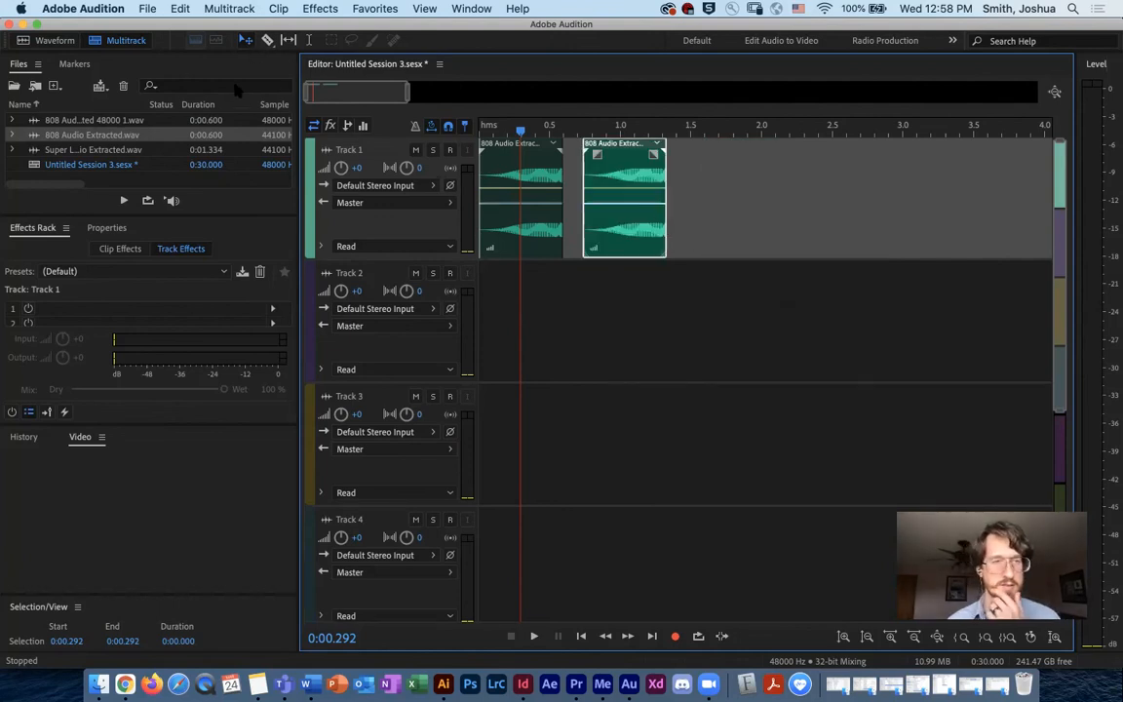
Look through the clip and effects commands, including Trim, Noise Reduction and Time and Pitch, for a way to reverse the selected 808 clip.
click(273, 9)
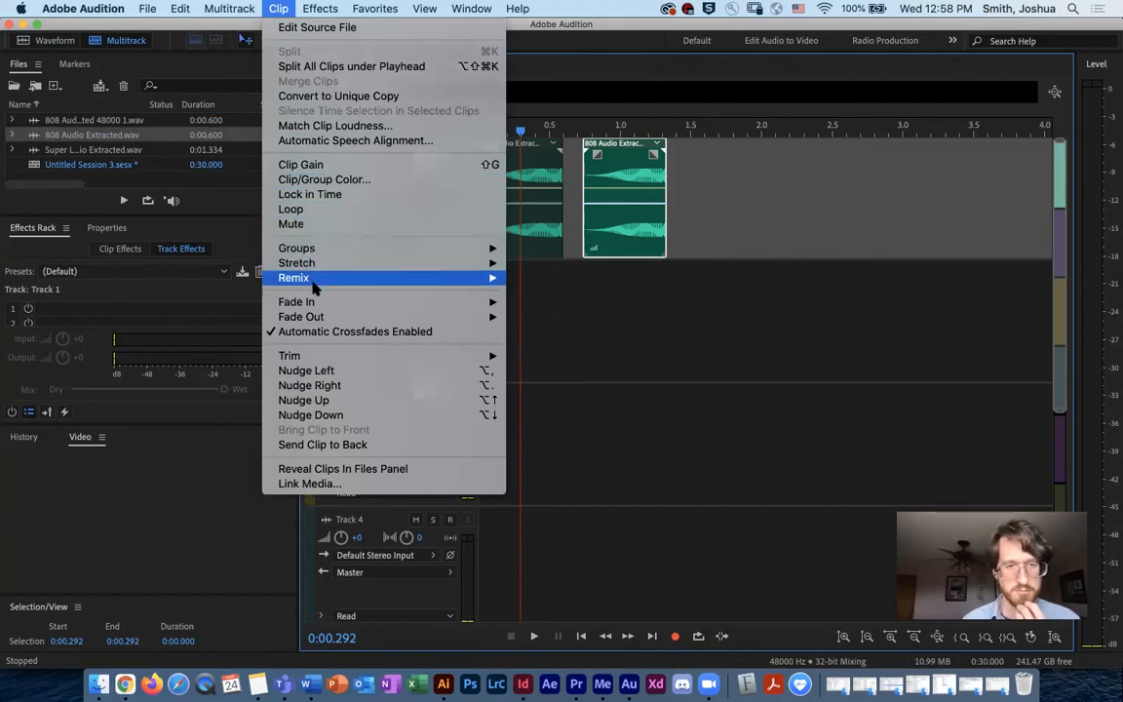
mouse_move(324, 358)
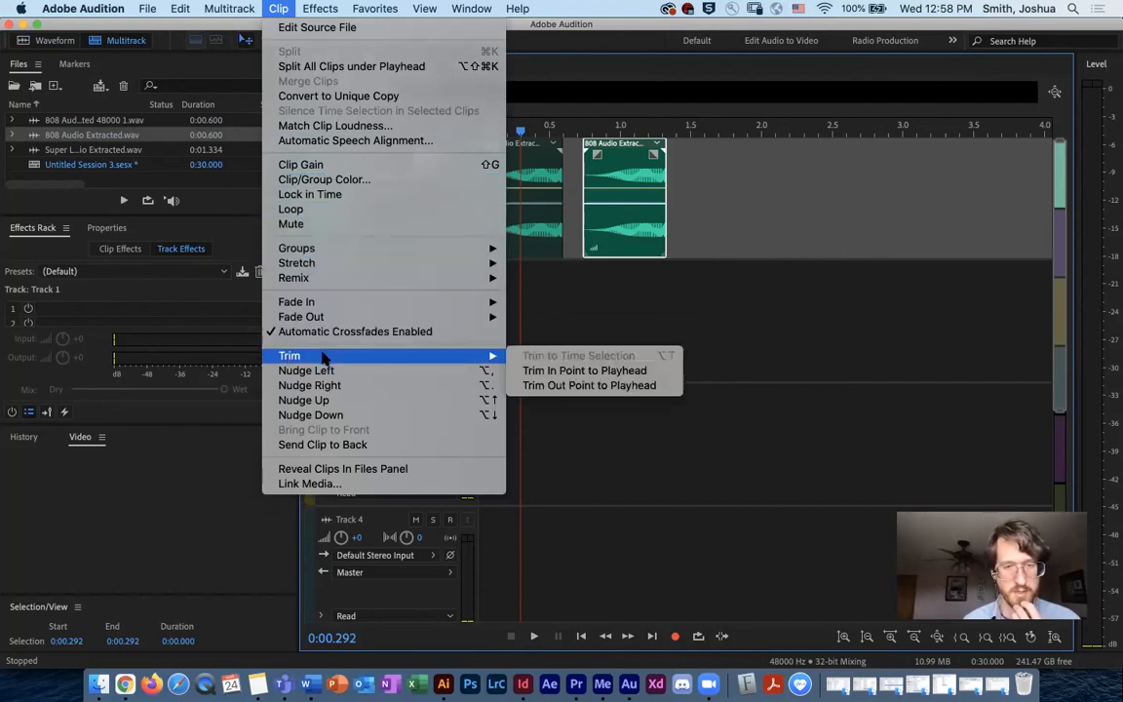
mouse_move(331, 252)
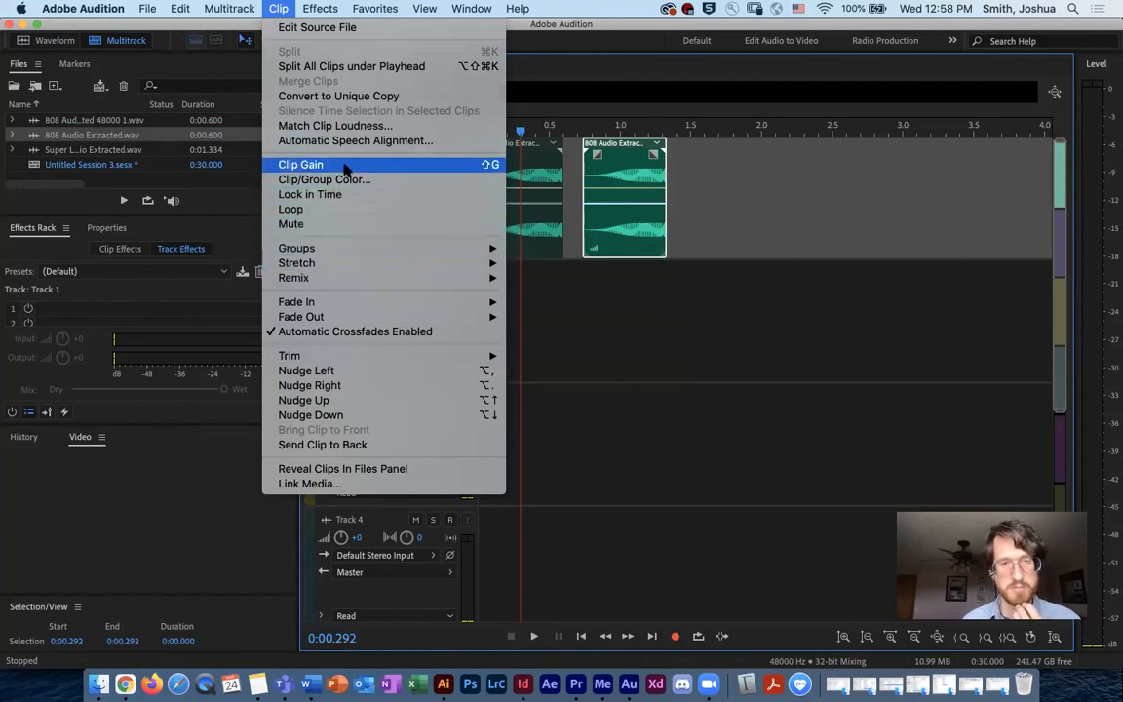
mouse_move(332, 9)
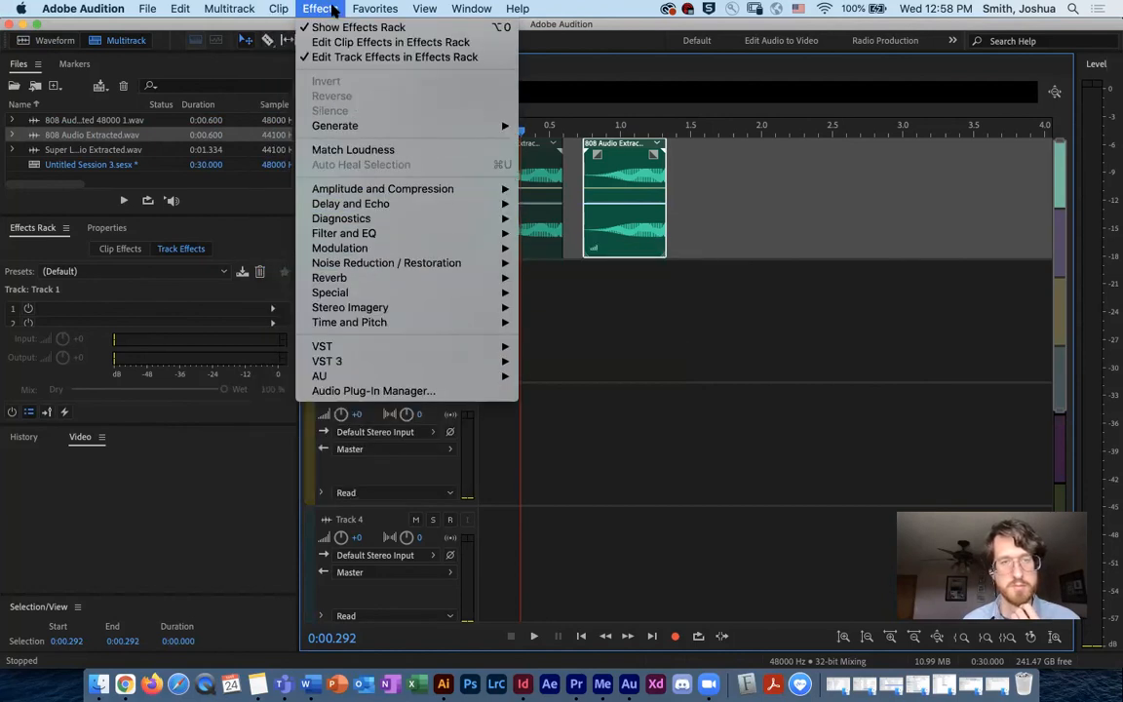
mouse_move(345, 205)
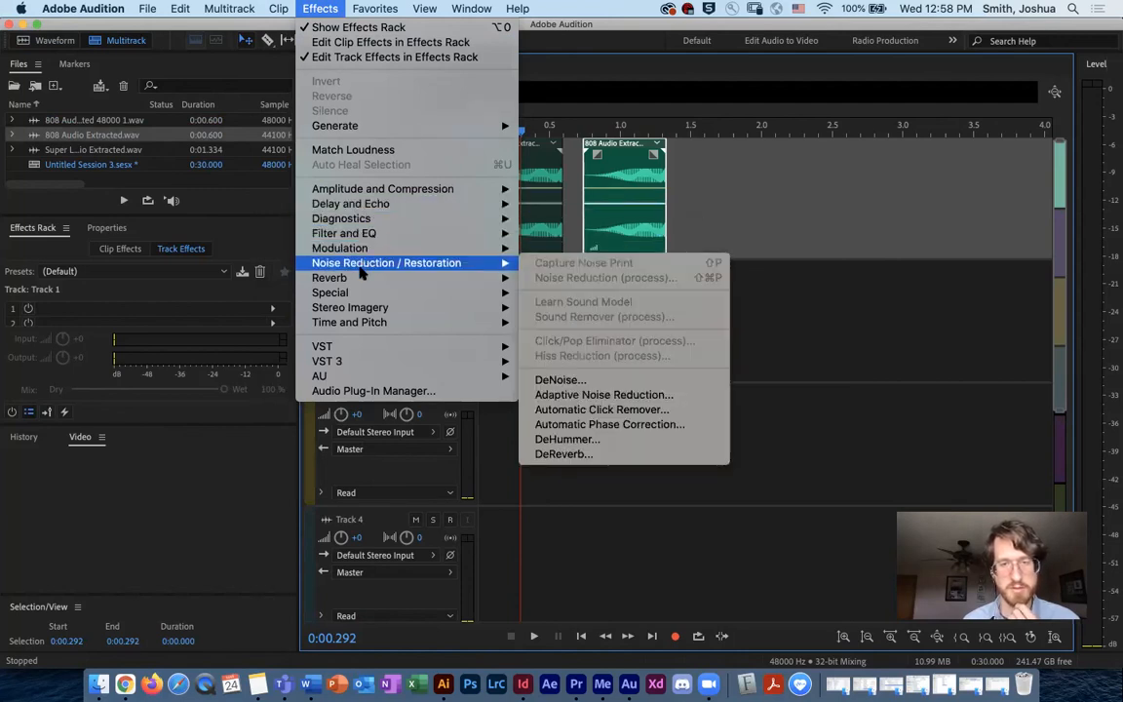
mouse_move(360, 323)
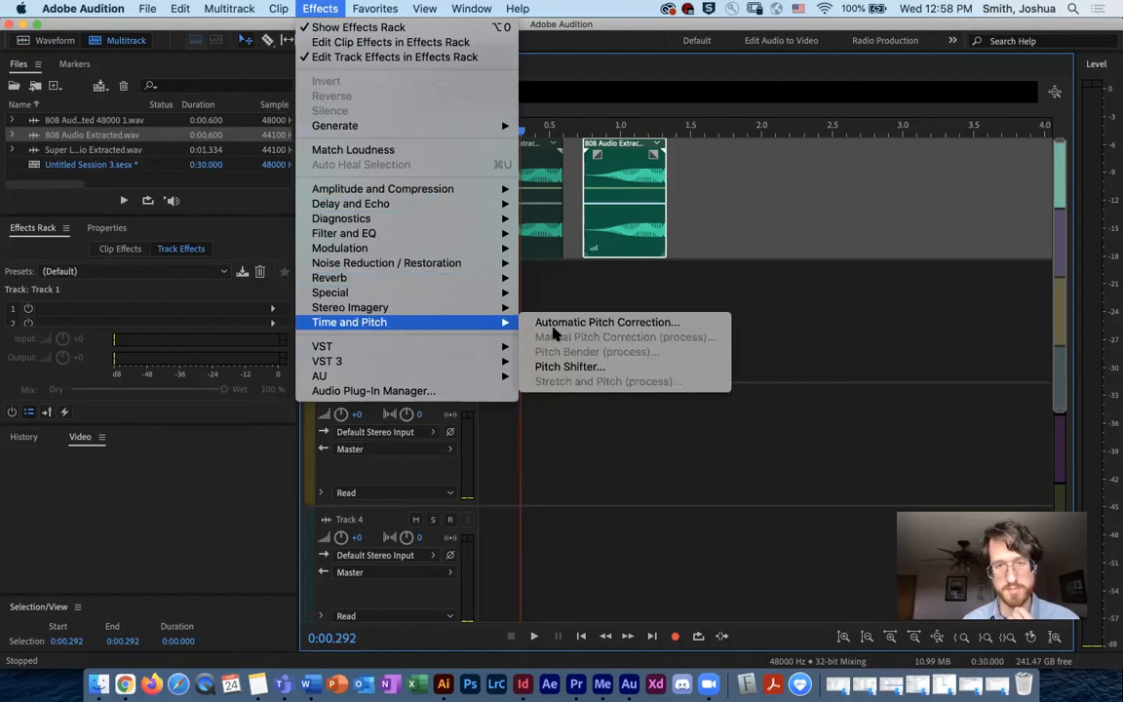
click(224, 439)
click(653, 246)
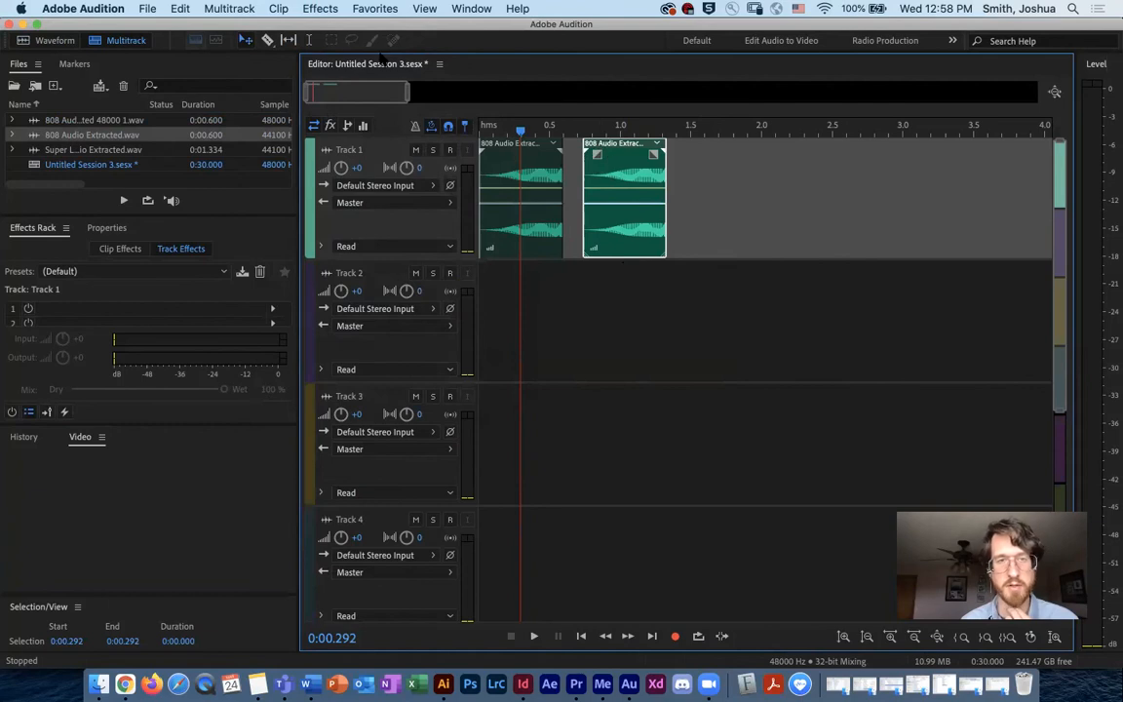
Turn looping on and back off for the second 808 clip on Track 1.
click(229, 7)
mouse_move(278, 8)
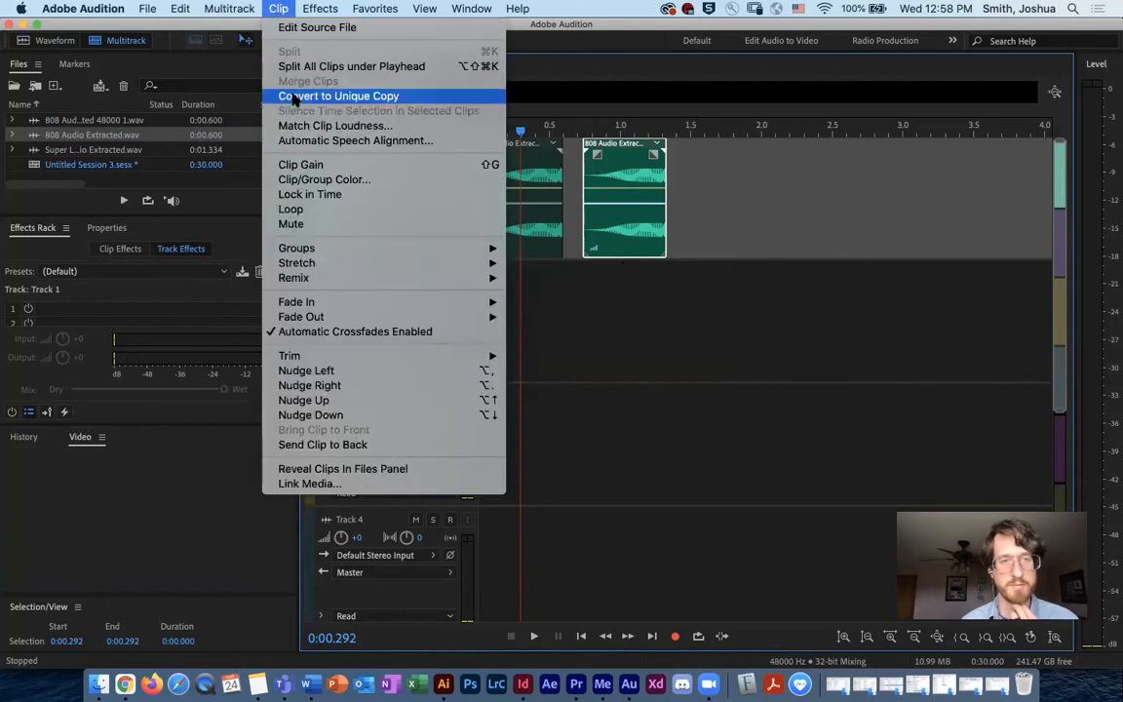
click(315, 208)
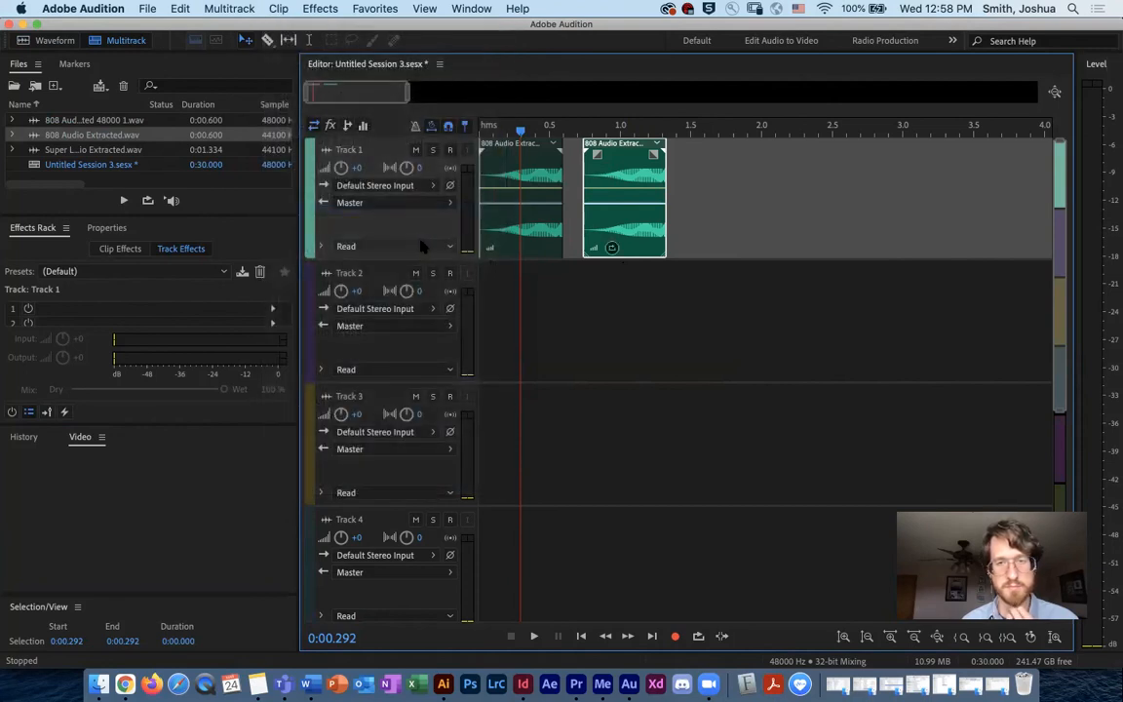
click(278, 8)
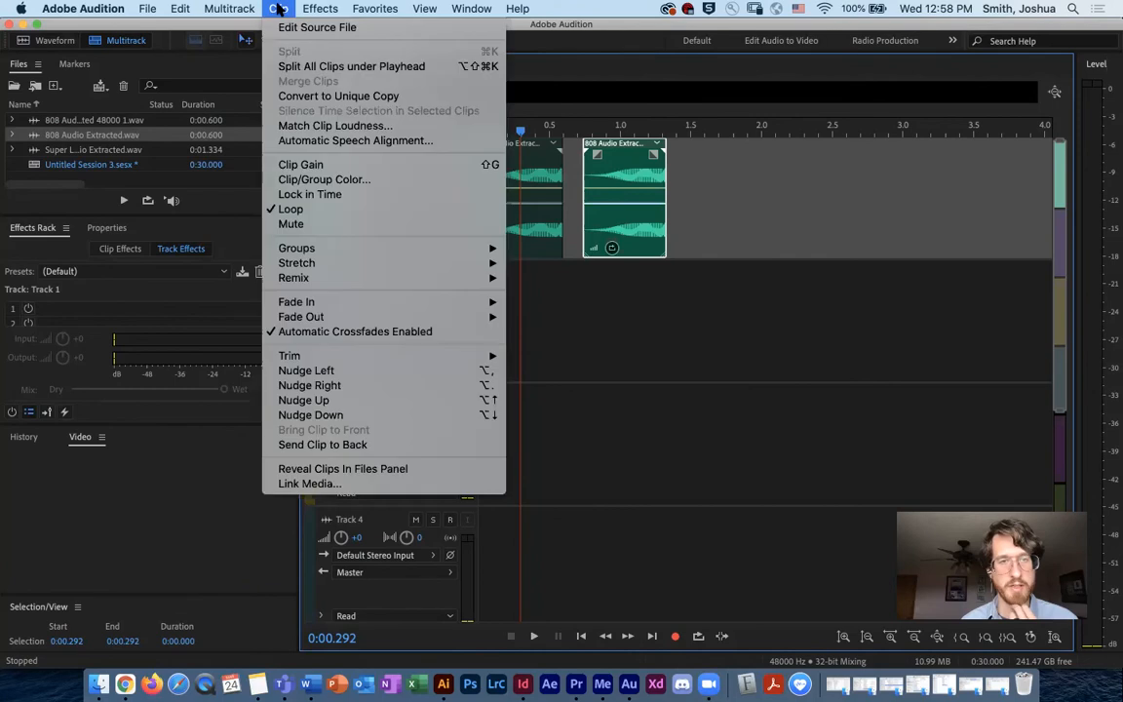
click(291, 208)
click(278, 8)
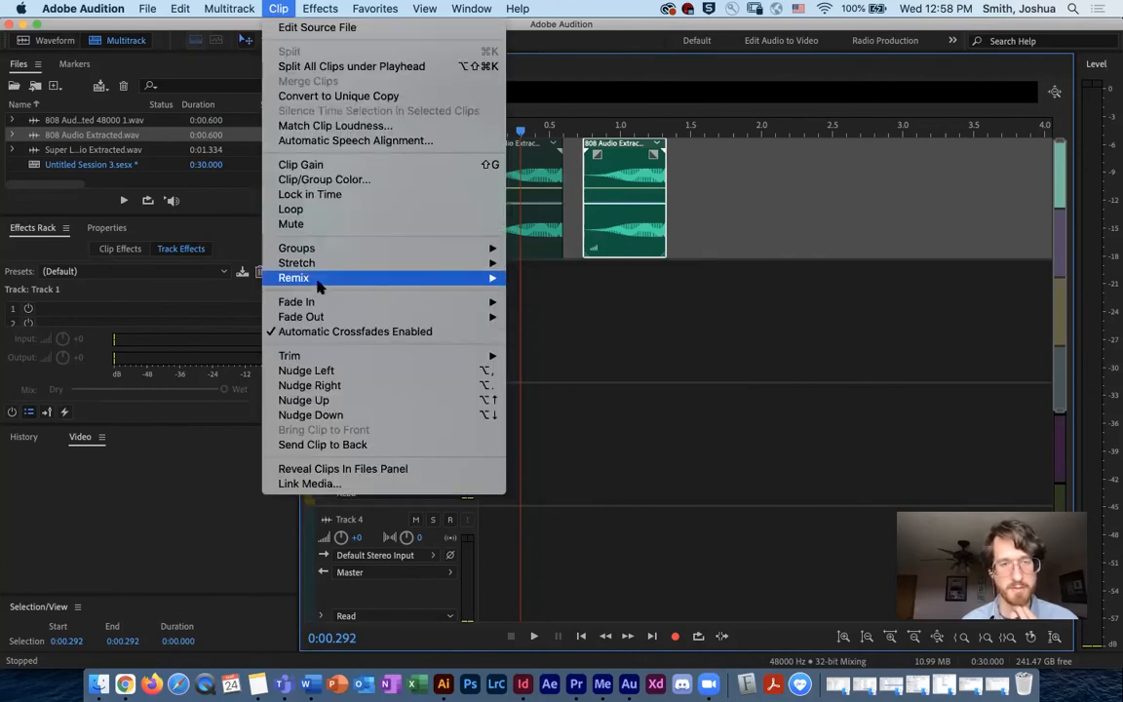
click(204, 474)
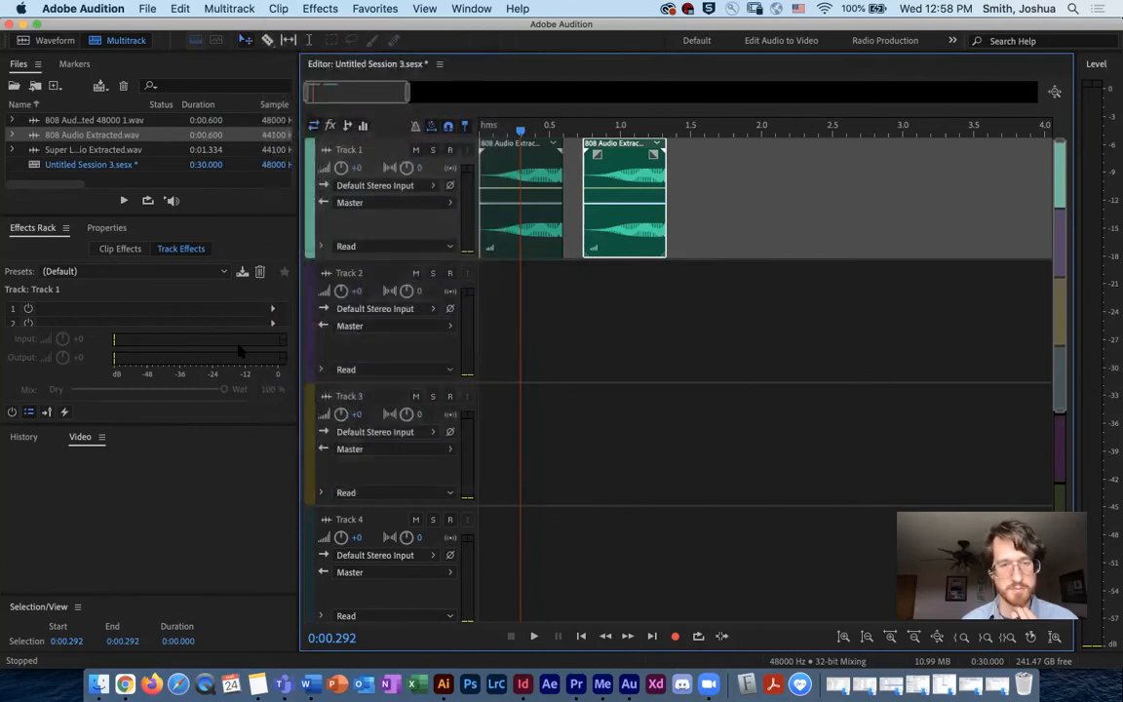
click(280, 8)
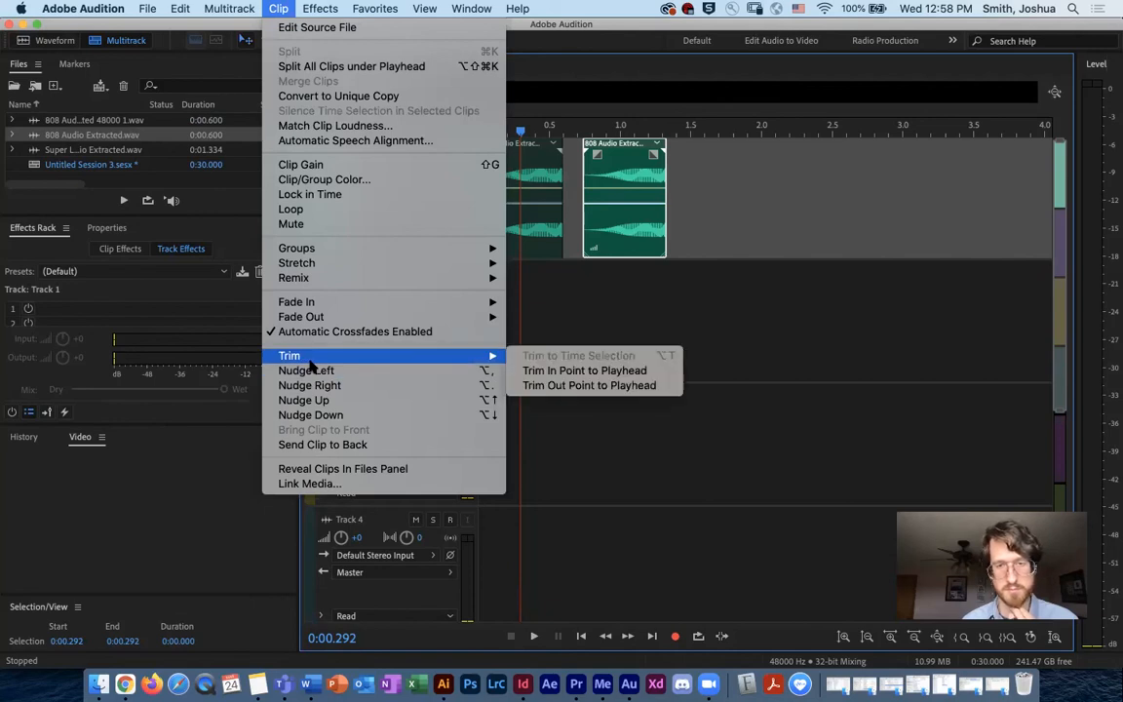
click(145, 437)
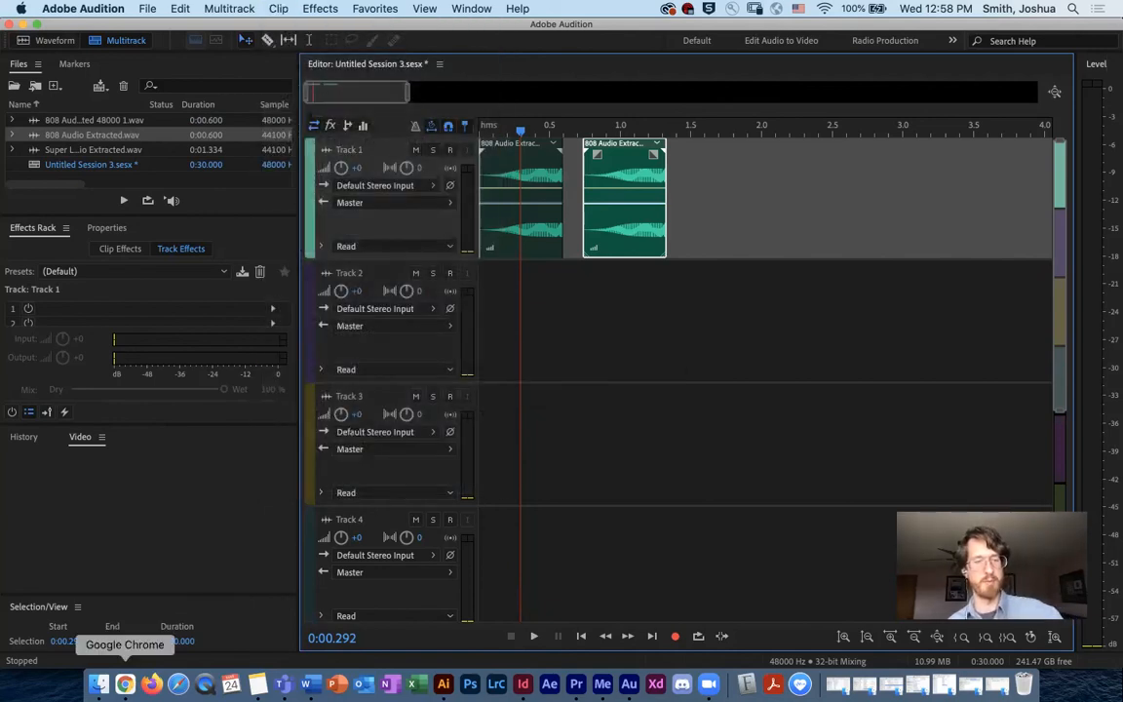
Switch to Chrome and search the web for "reverse clip in adobe audition" in a new tab.
click(125, 683)
click(946, 39)
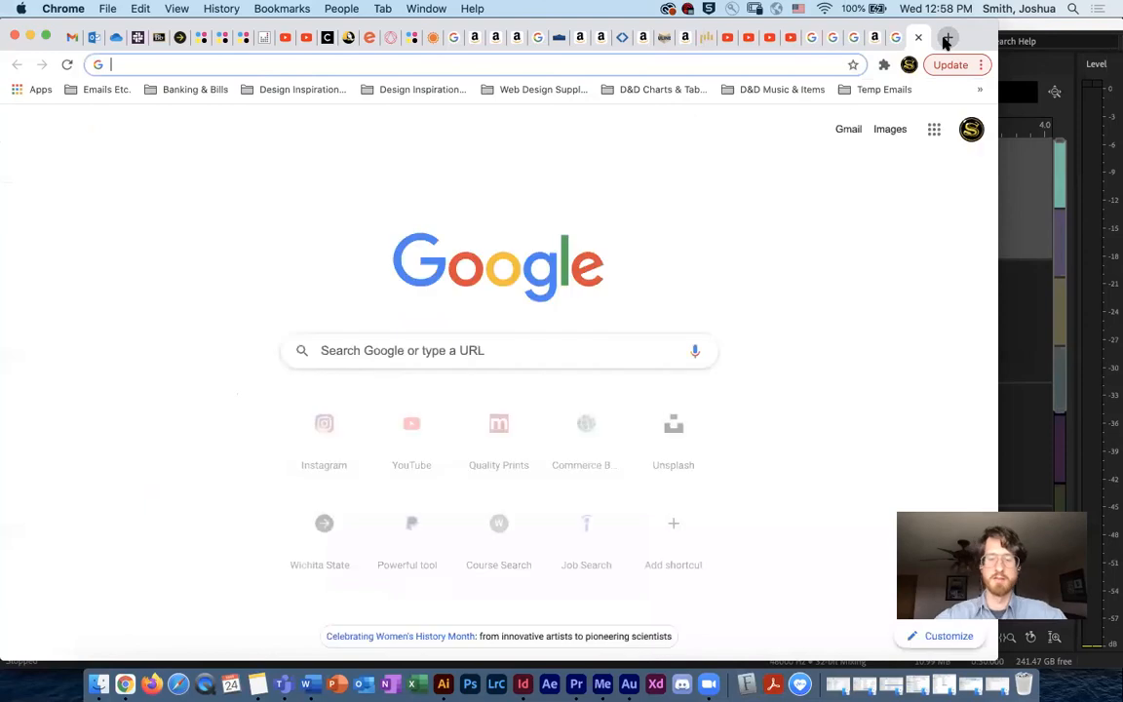
text(flip)
key(BackSpace)
key(BackSpace)
key(BackSpace)
key(BackSpace)
text(re)
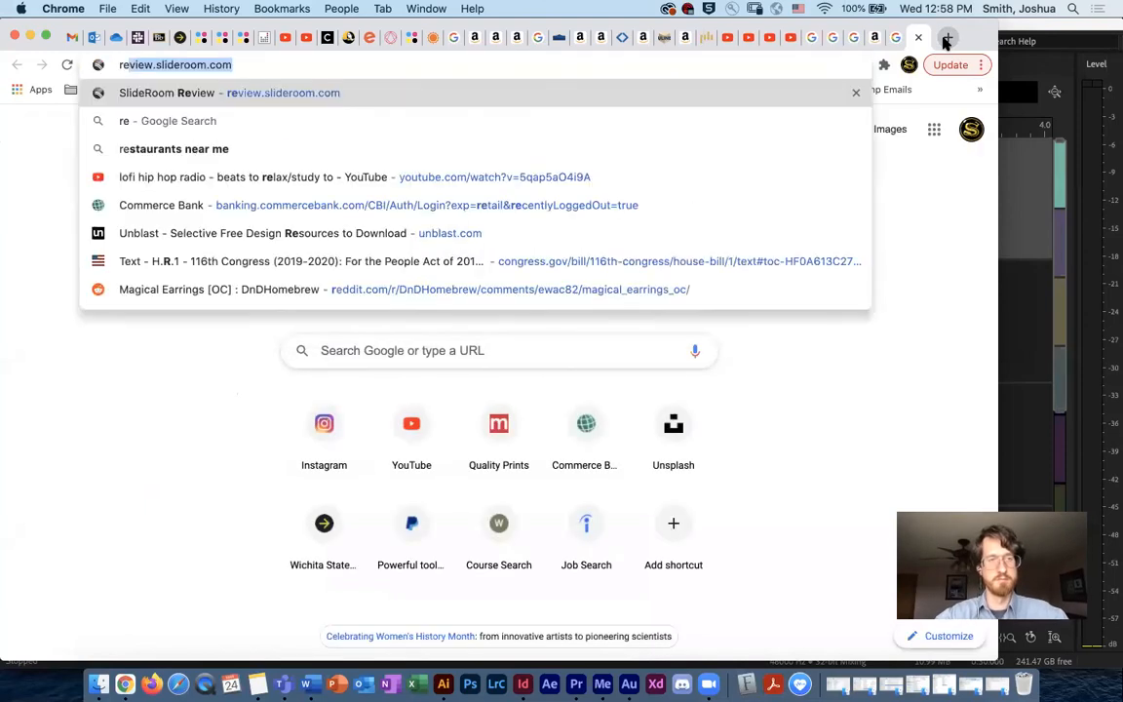
text(verse clip in a)
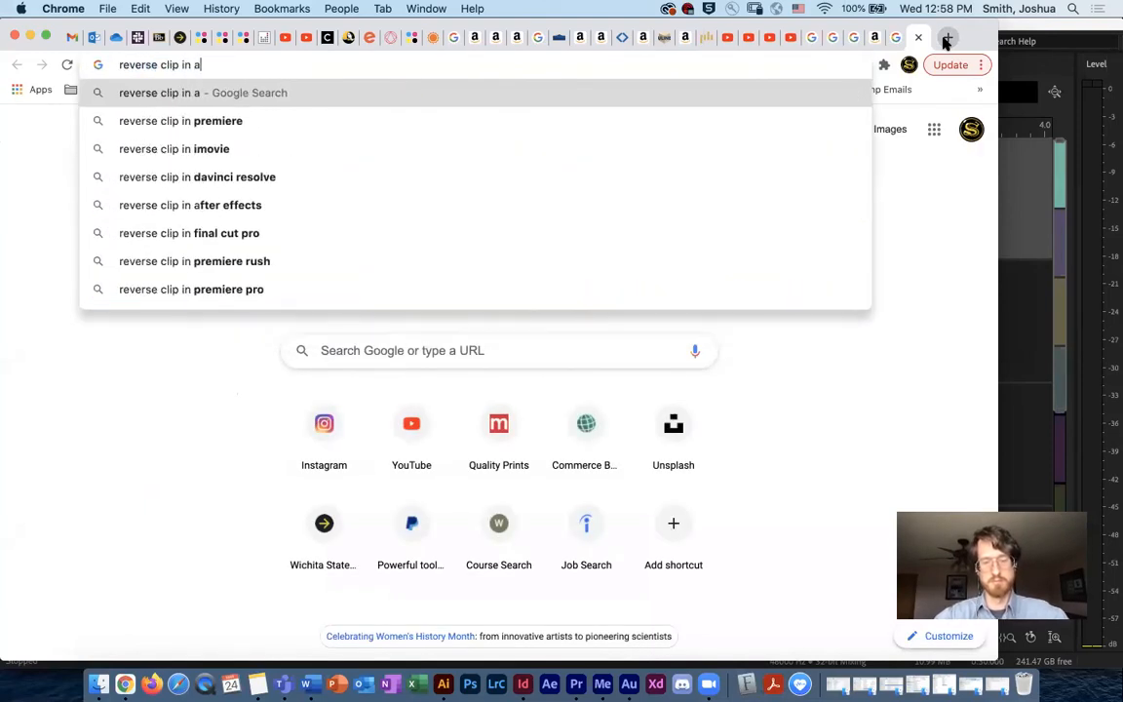
text(dobe audition)
key(Return)
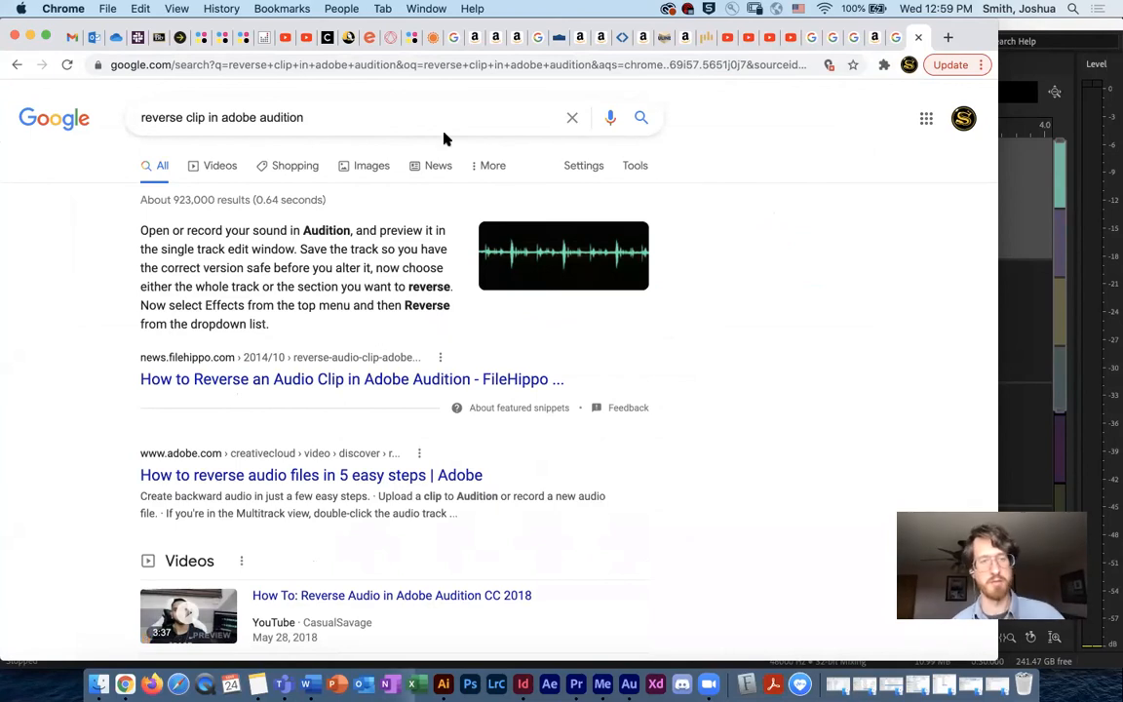
Return to Audition and check the Reverse effect and the other effect categories for the selected multitrack clip.
click(1013, 337)
click(319, 8)
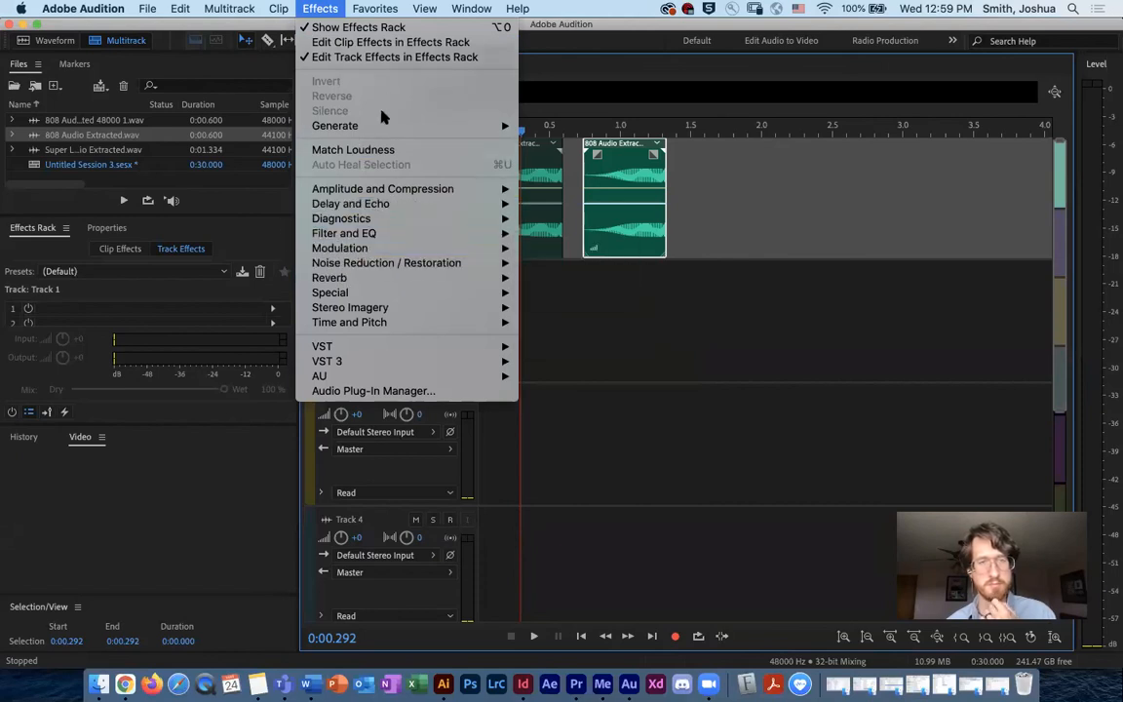
mouse_move(392, 193)
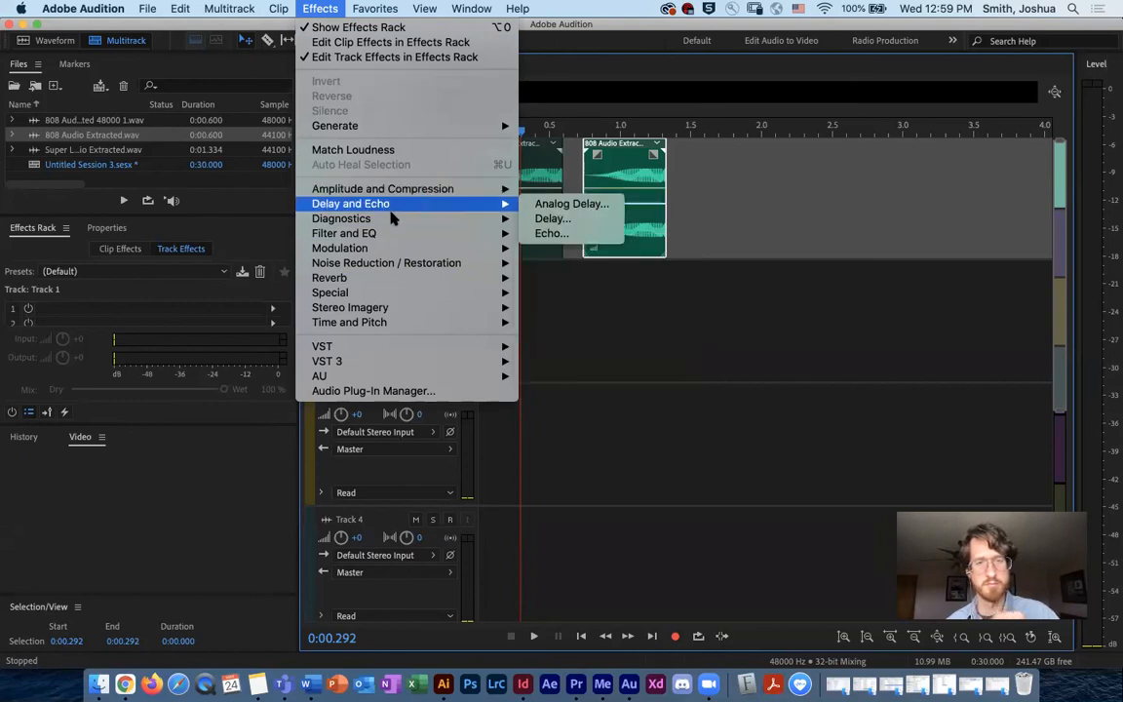
mouse_move(394, 234)
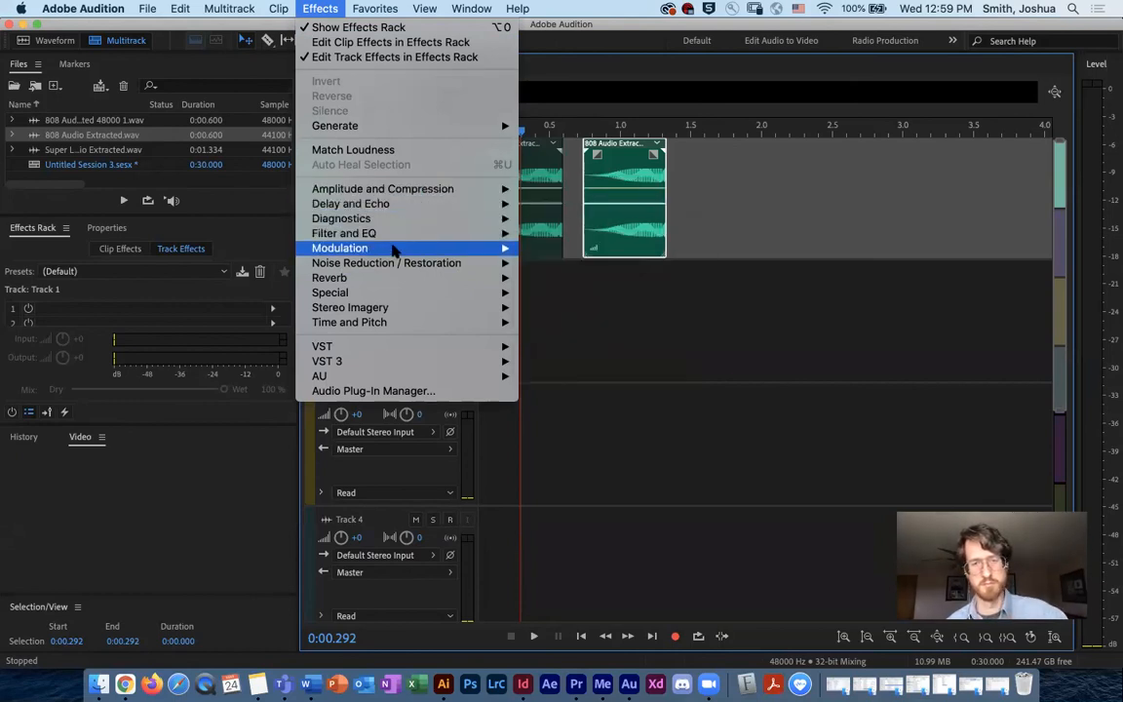
mouse_move(397, 263)
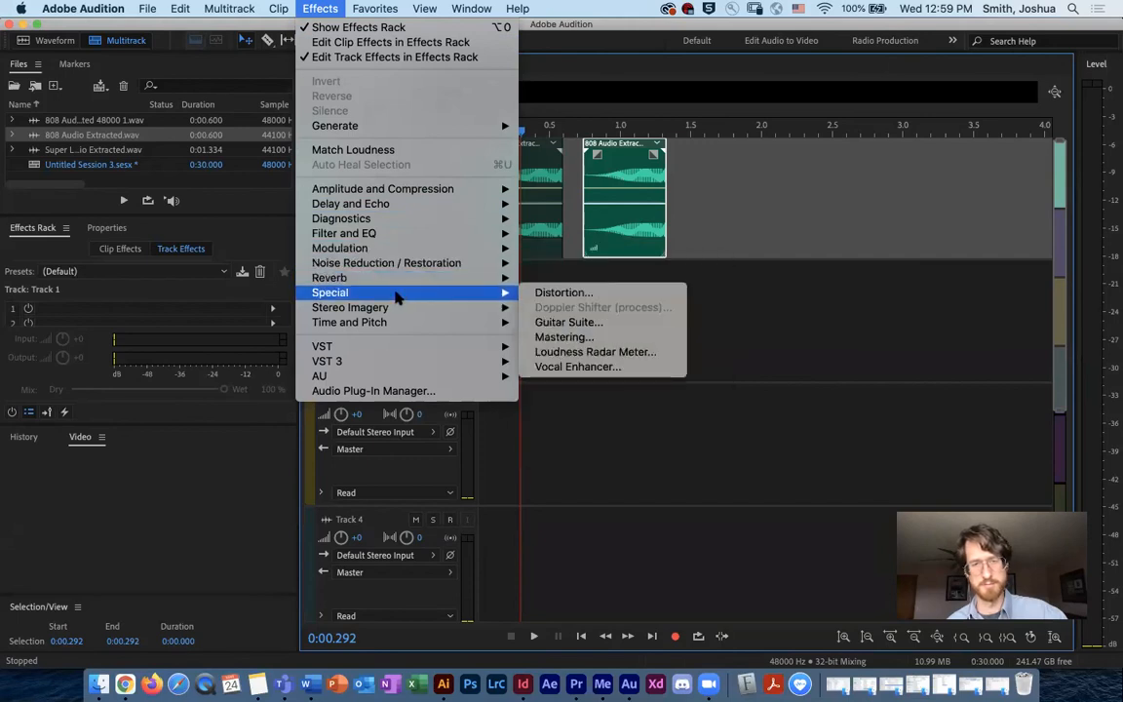
mouse_move(394, 324)
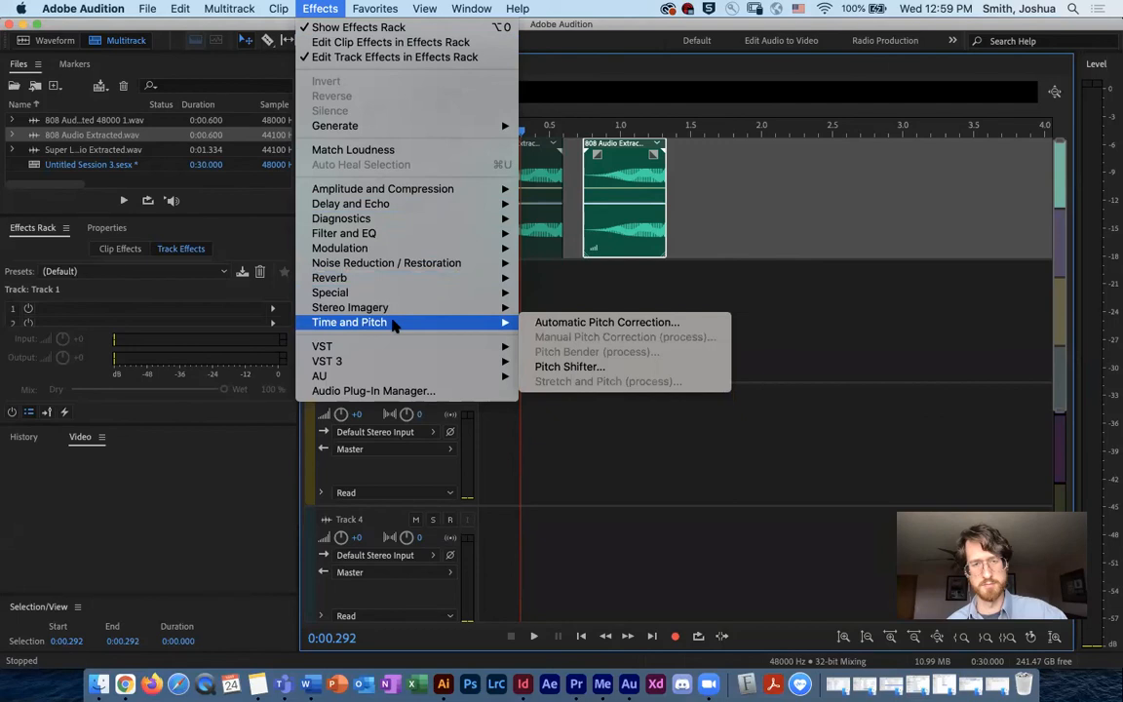
click(218, 484)
Switch to Chrome, try to open FileHippo's article on reversing an audio clip in Adobe Audition, and go back to the search results.
key(super+Tab)
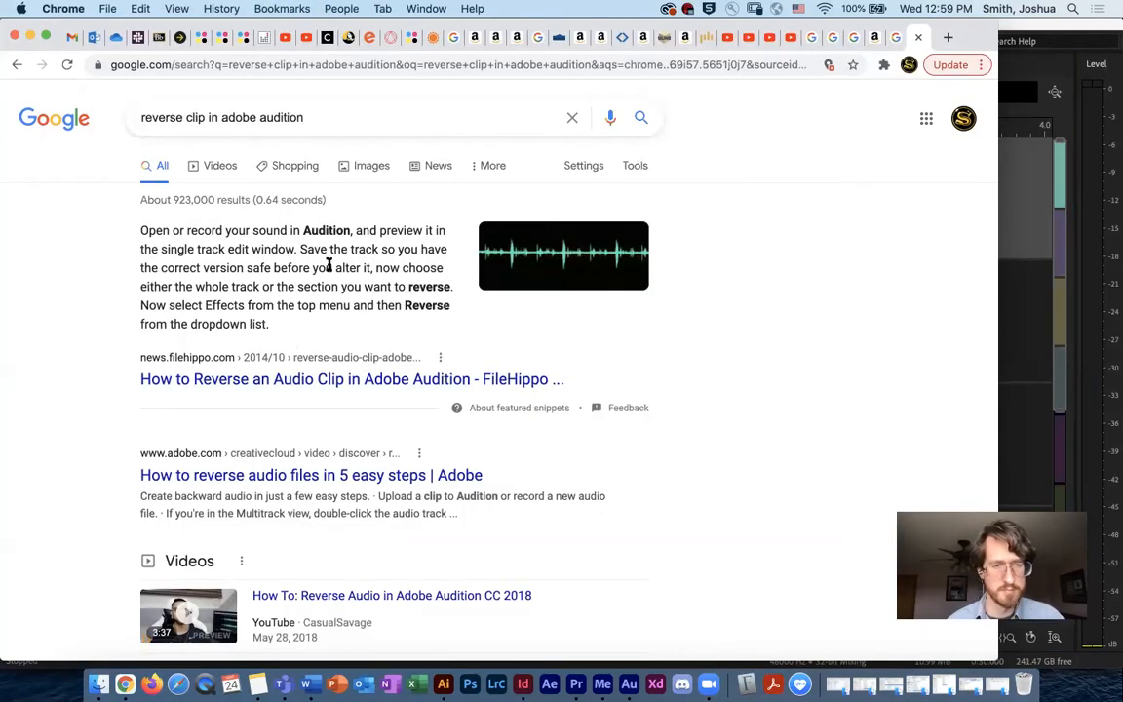
scroll(351, 298, down, 5)
scroll(322, 234, up, 5)
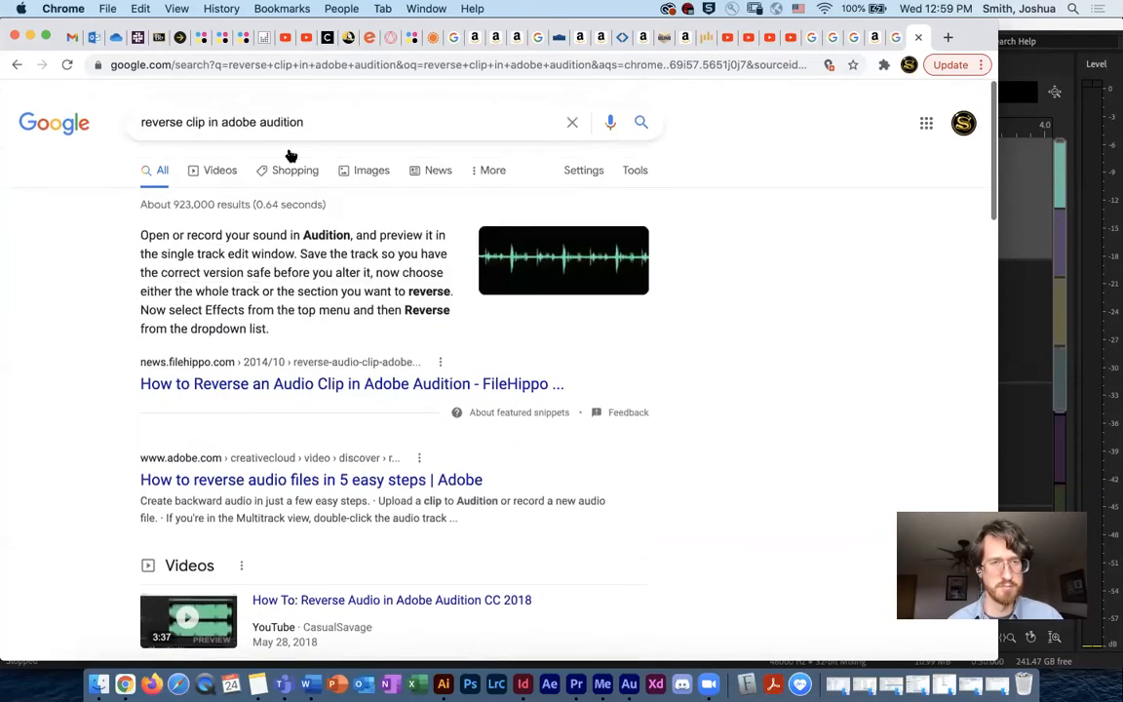
scroll(378, 354, down, 1)
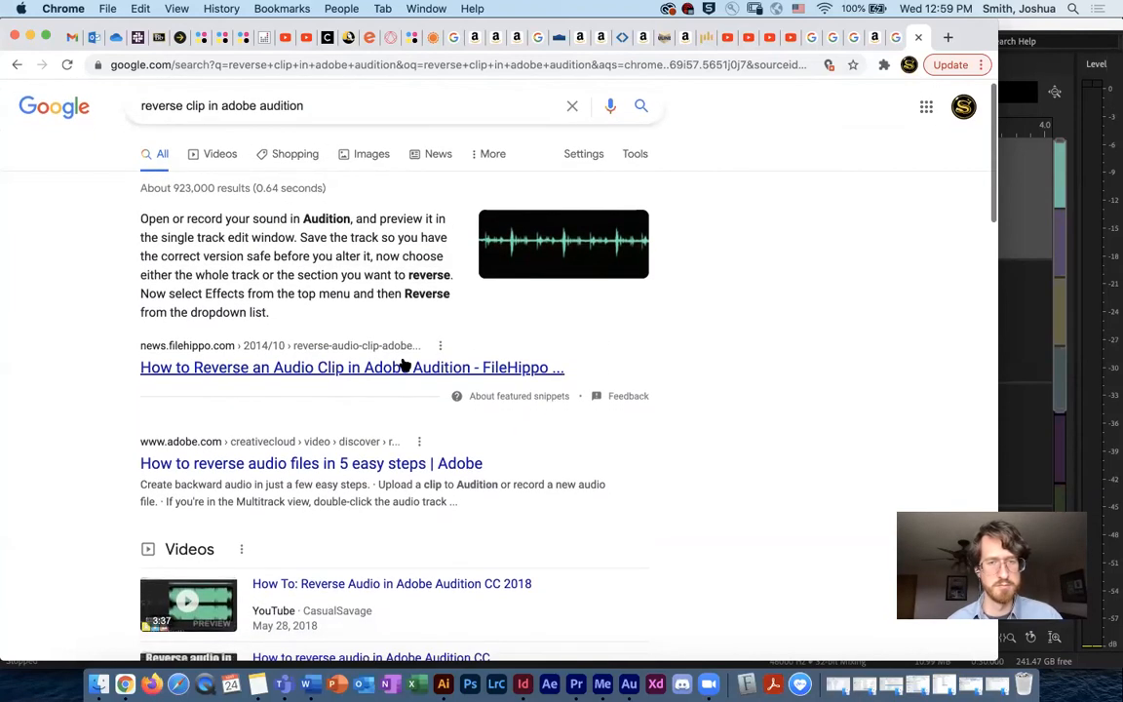
click(394, 365)
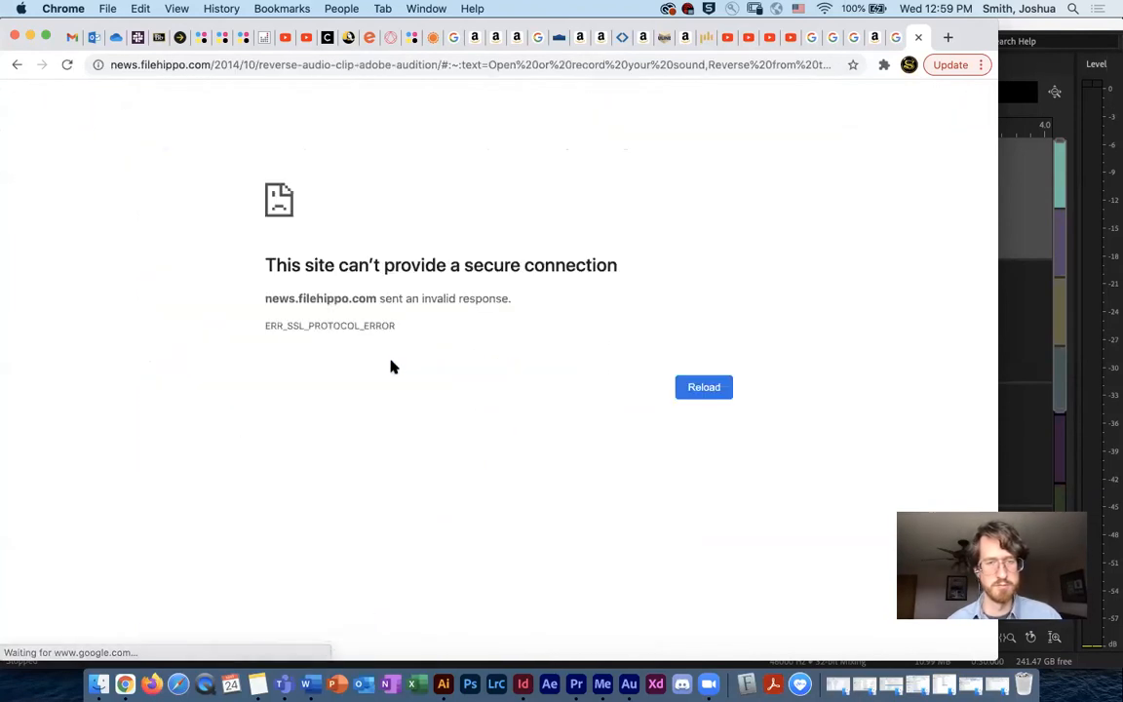
click(17, 64)
Search the web for "Flip a clip in Adobe Audition", read the top results, and switch back to Audition.
triple_click(294, 117)
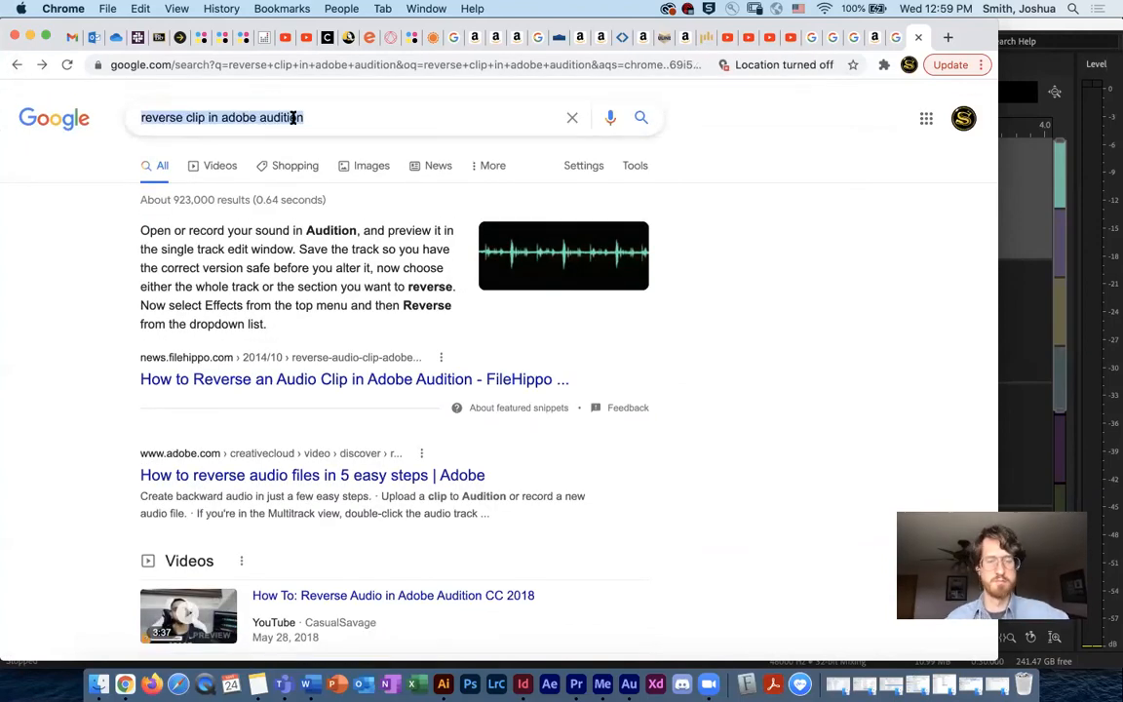
text(Flip a clip )
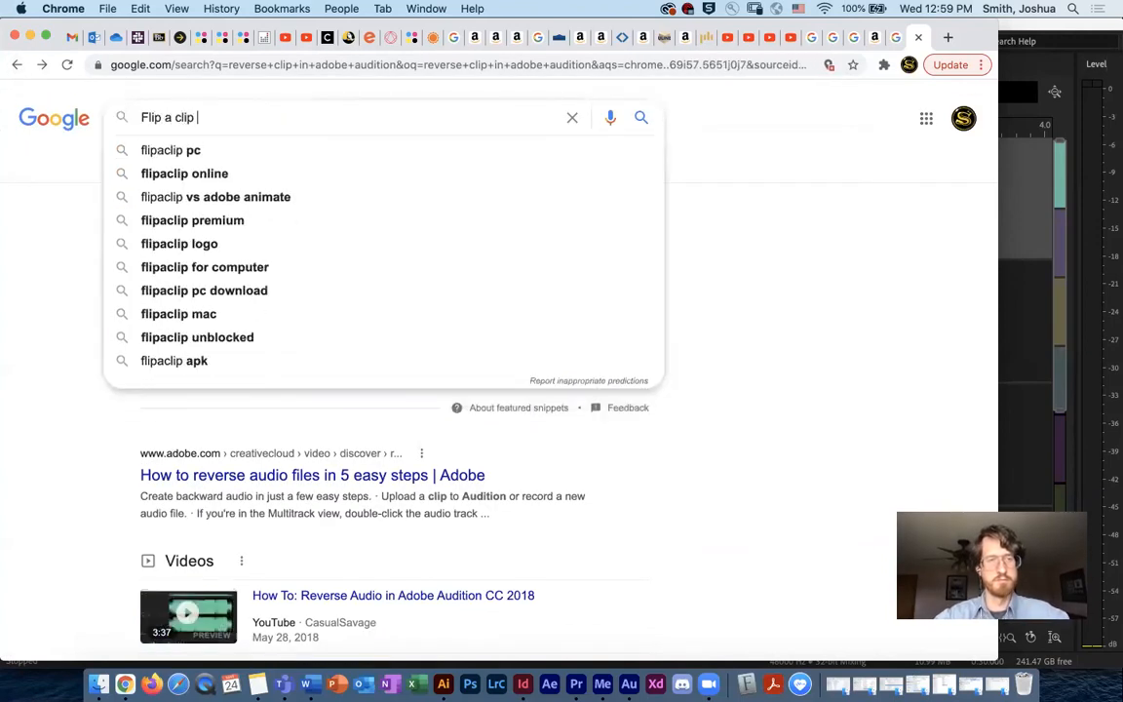
text(in Adobe )
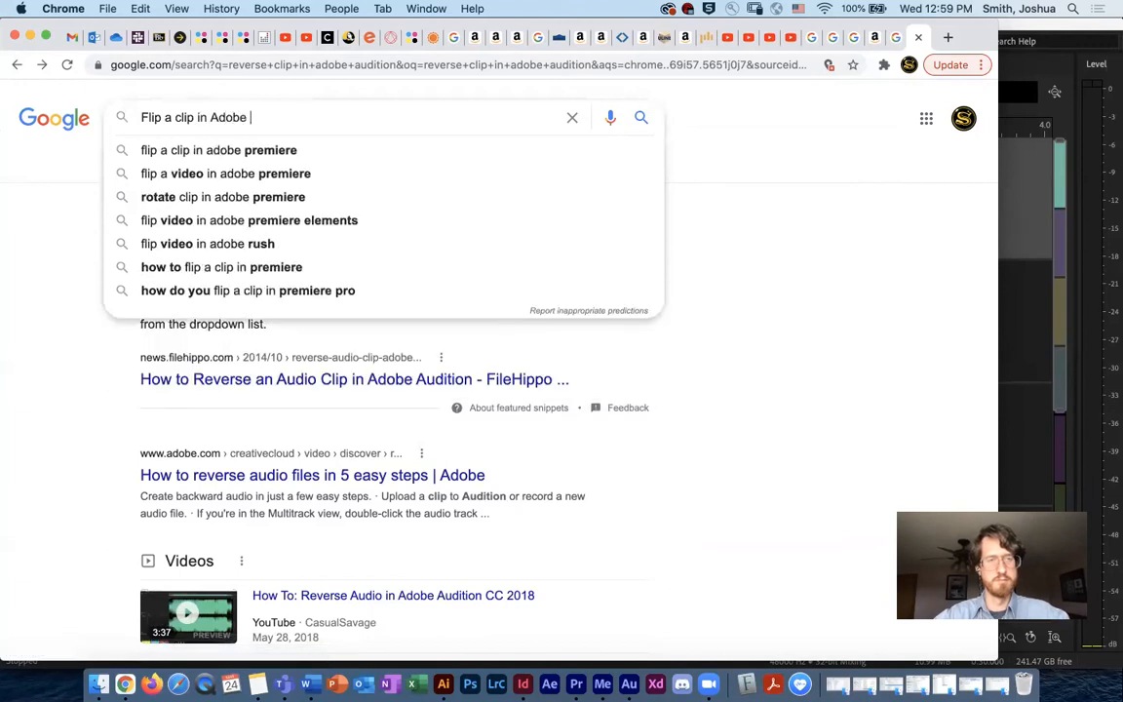
text(Audition)
key(Return)
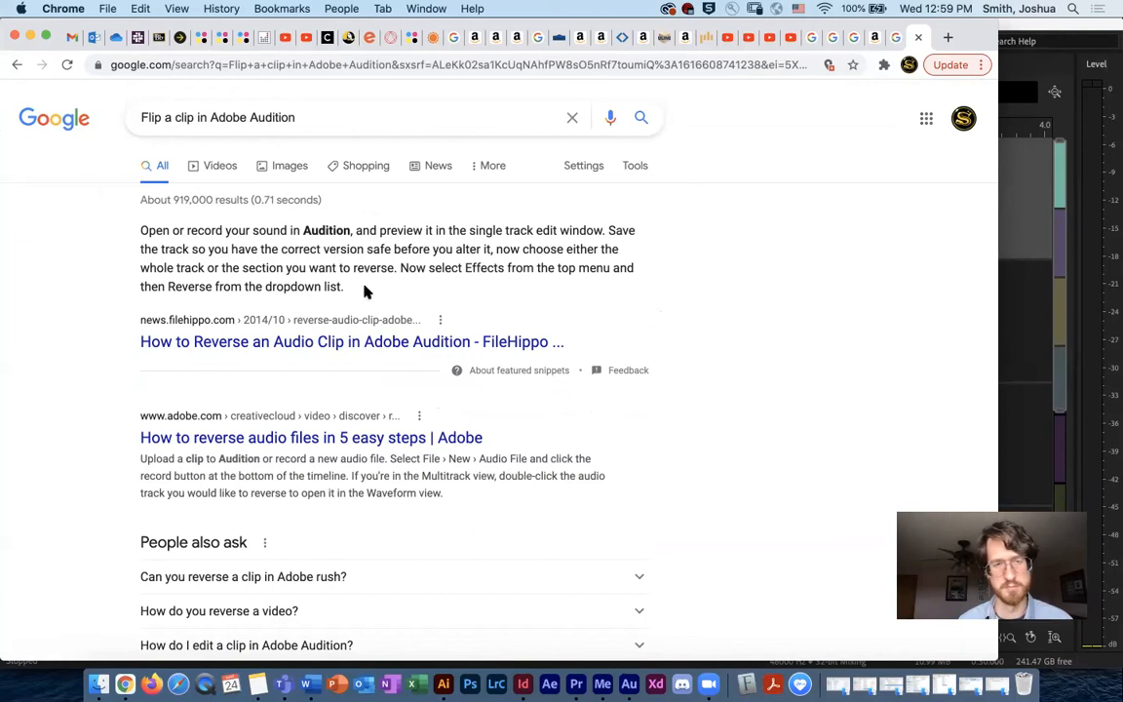
click(1026, 352)
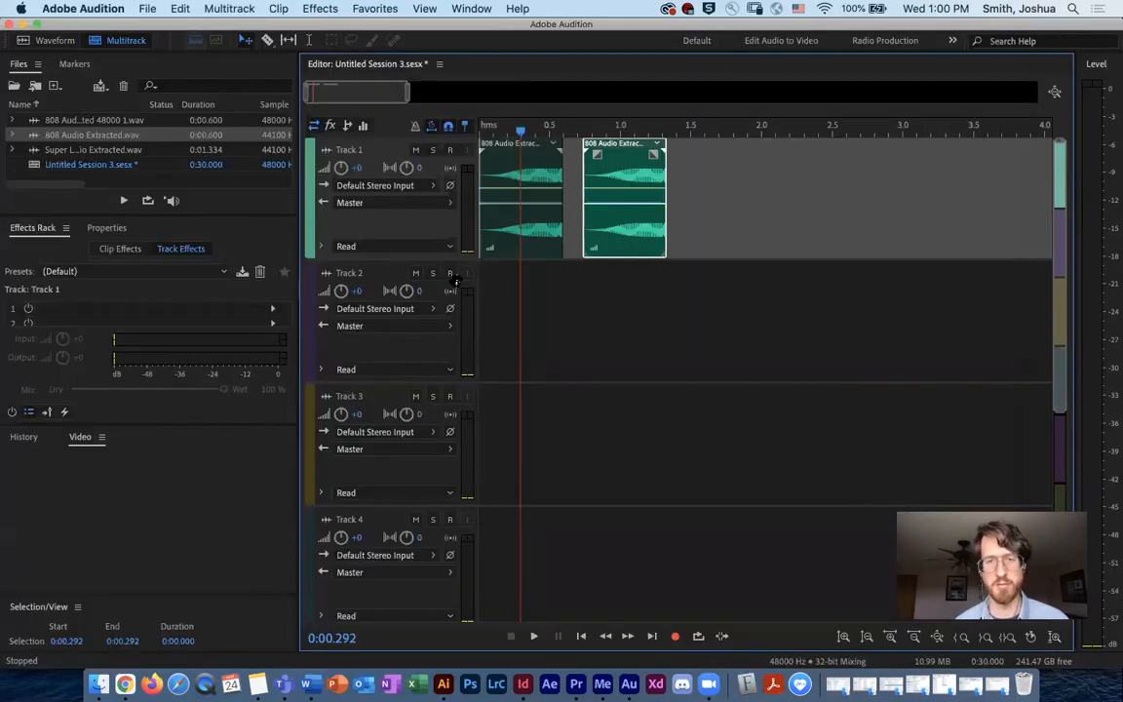
Move Track 1's second 808 clip over the end of the first, starting at about 0.48 s, and adjust the crossfade.
click(587, 131)
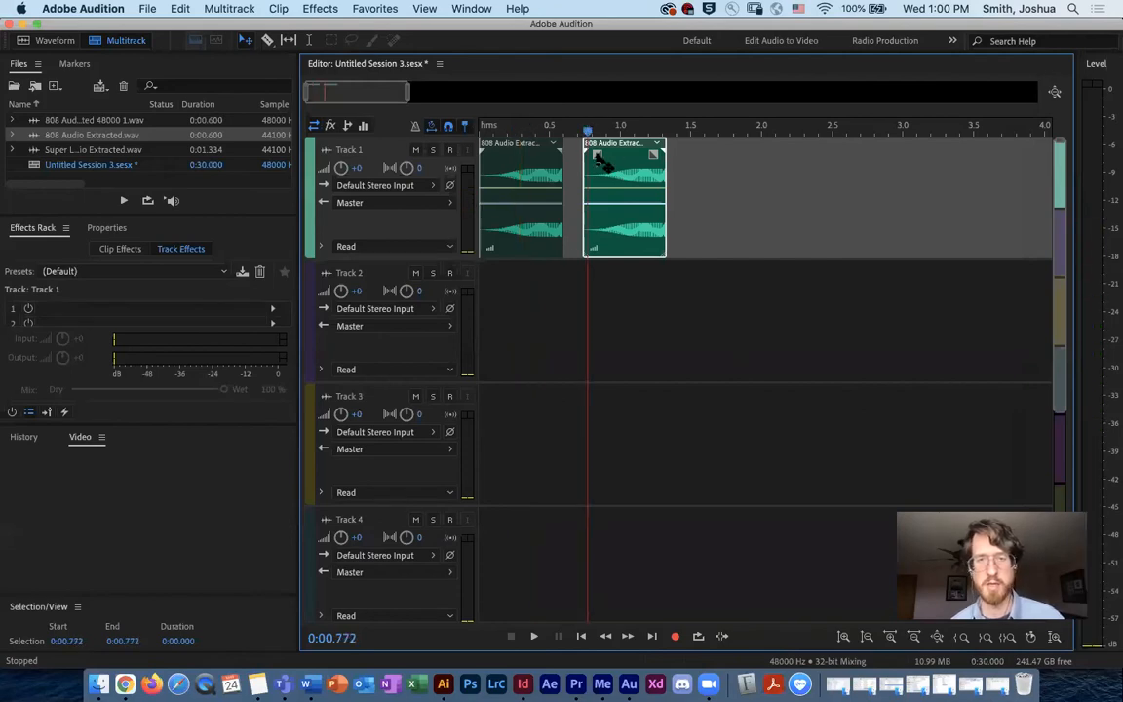
drag(633, 233, 586, 176)
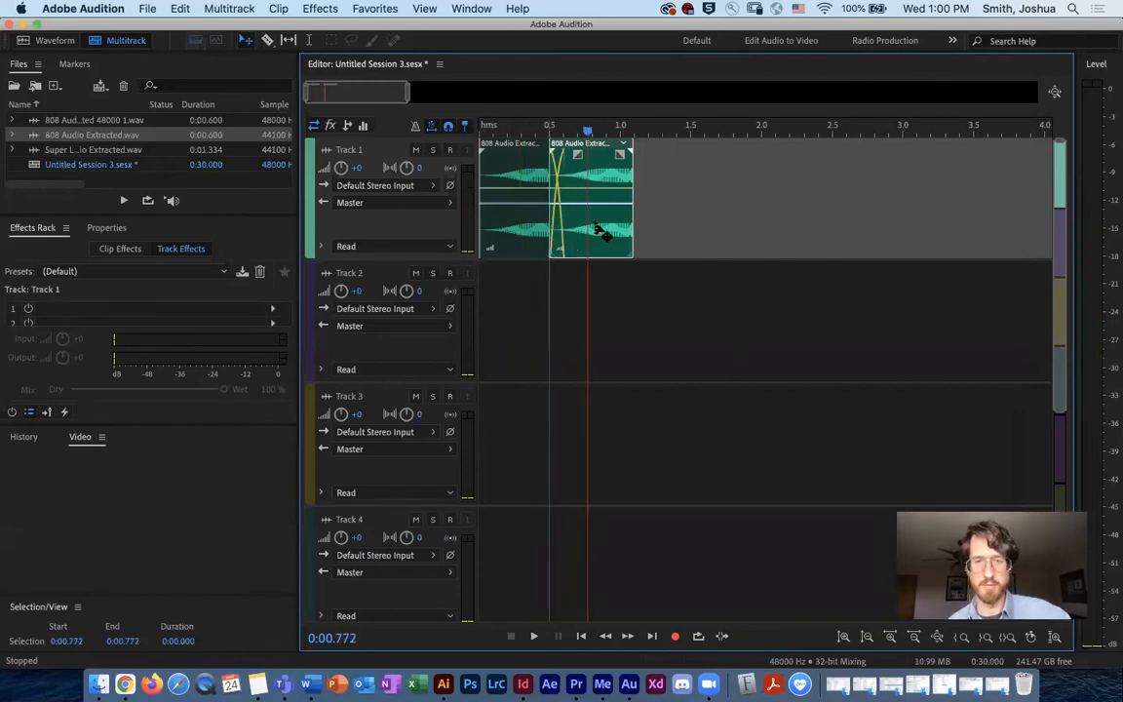
click(558, 131)
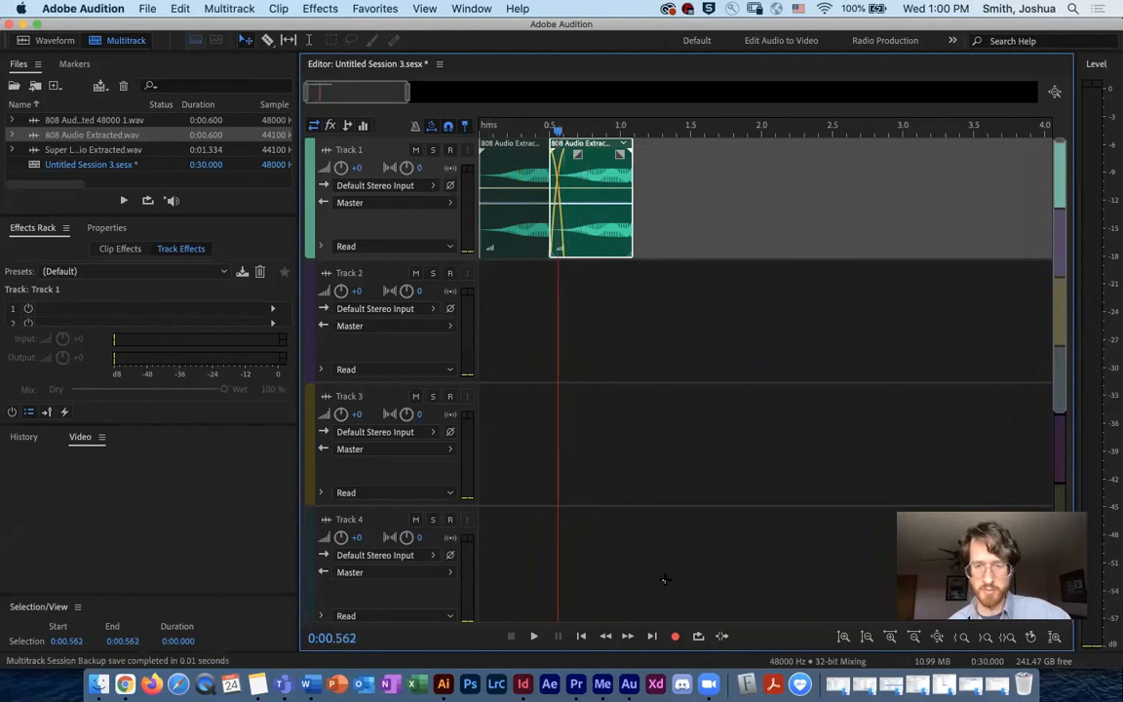
click(890, 636)
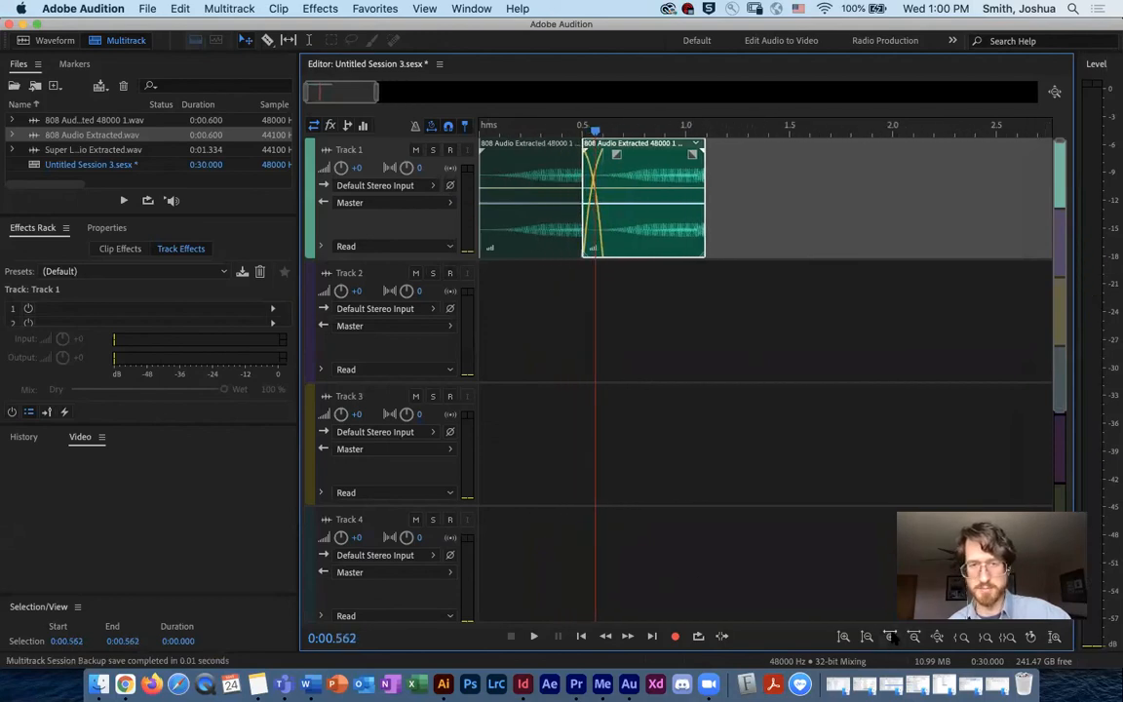
drag(638, 167, 624, 175)
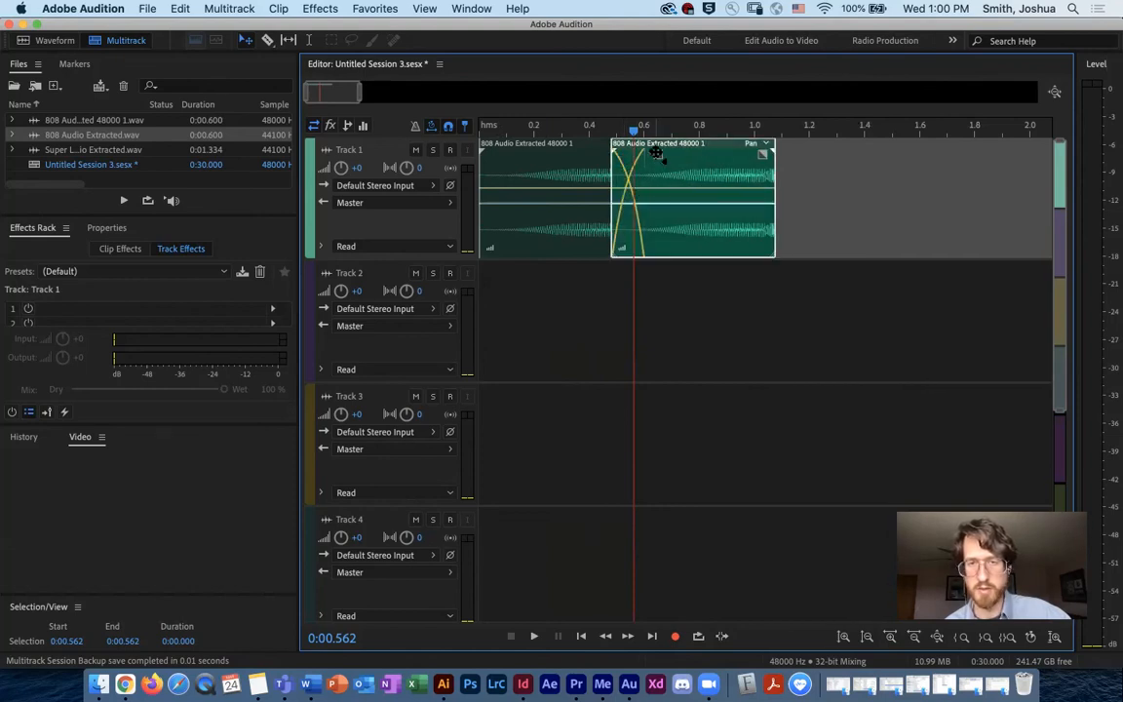
mouse_move(656, 153)
mouse_down()
mouse_move(651, 176)
mouse_move(673, 183)
mouse_move(642, 119)
mouse_move(673, 139)
mouse_move(670, 178)
mouse_move(669, 138)
mouse_move(670, 158)
mouse_up()
Shift the second 808 clip to start at about 0.31 s, reshape the longer crossfade, and play it from the beginning.
drag(681, 220, 634, 220)
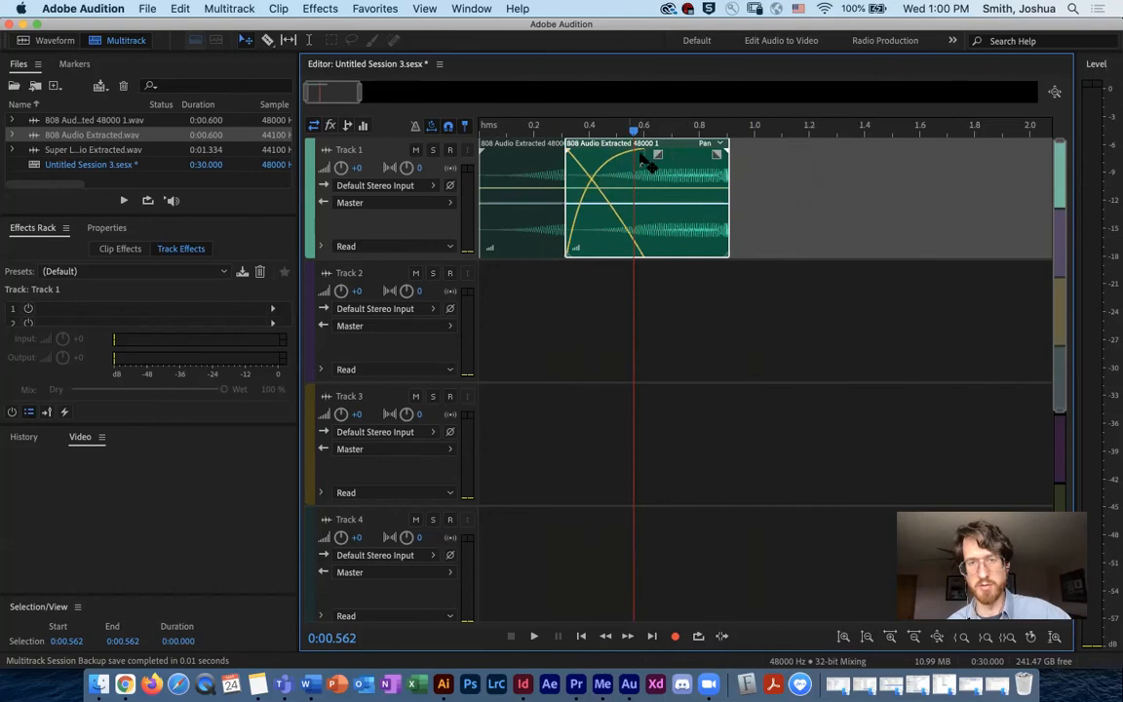
drag(659, 152, 479, 131)
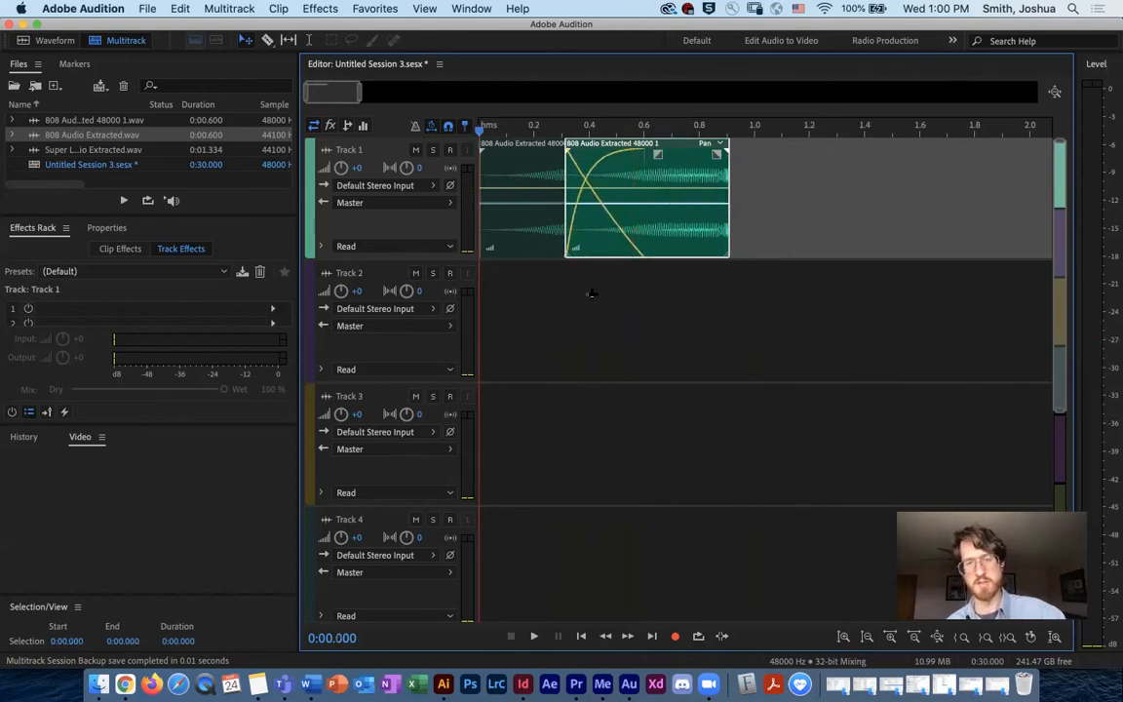
key(space)
key(space)
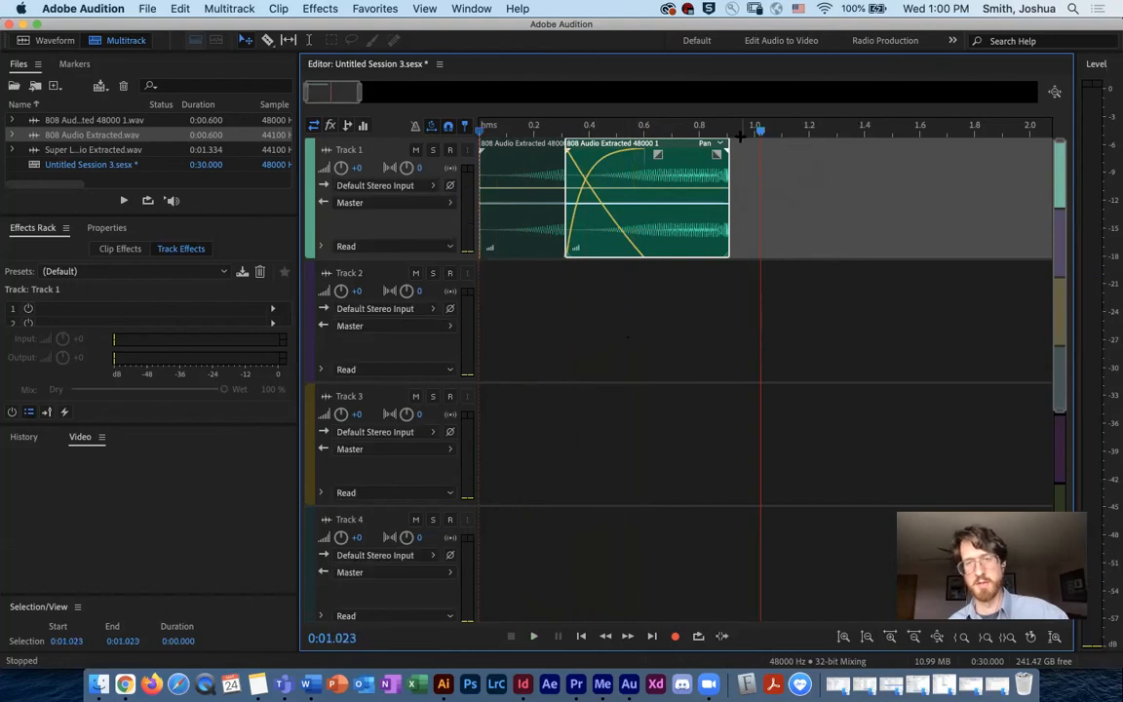
Move the second 808 clip on Track 1 to start at about 0.2 s and play the crossfaded pair from the beginning.
drag(677, 225, 648, 222)
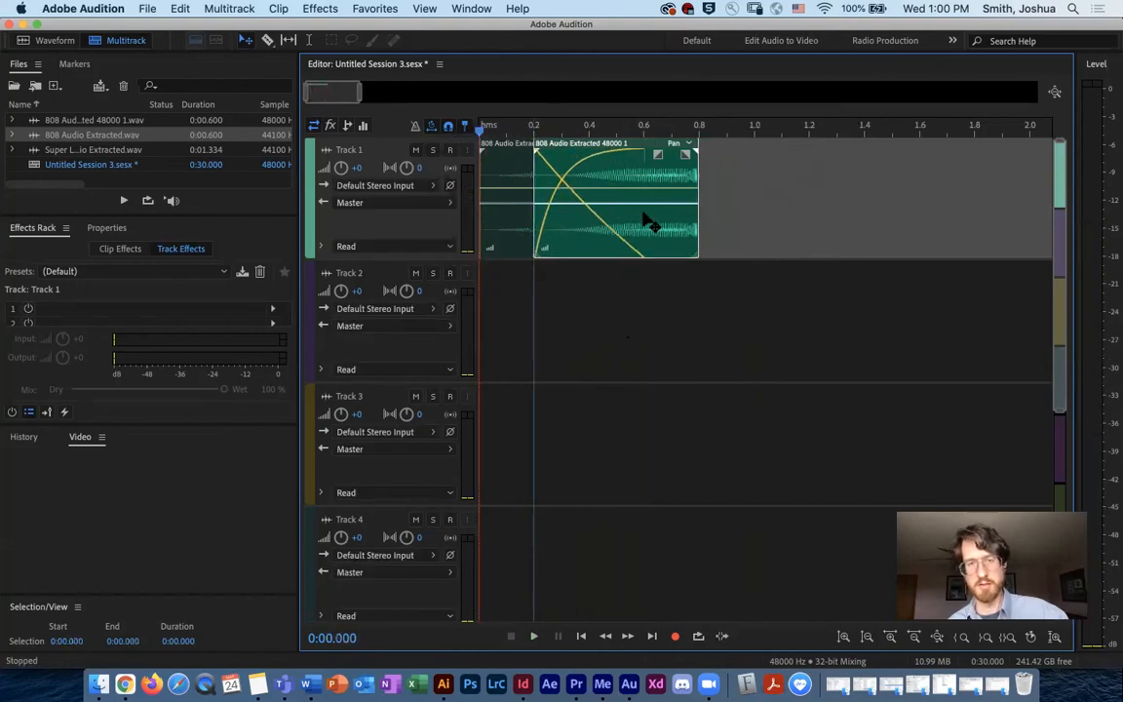
key(space)
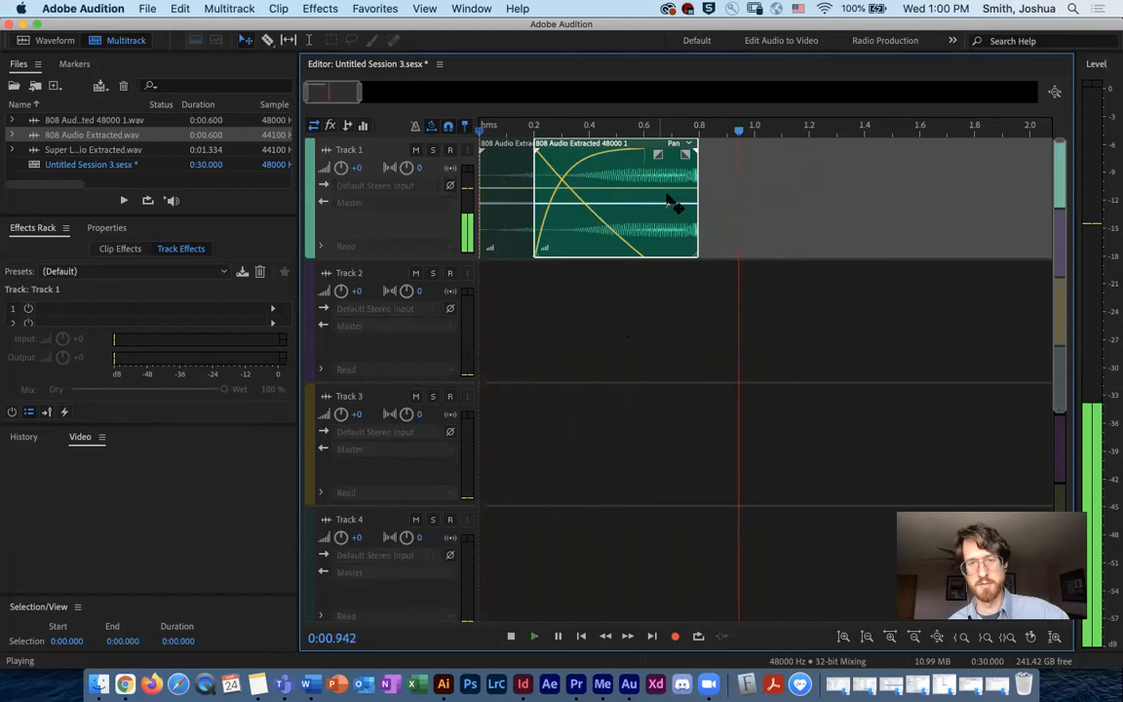
key(space)
drag(749, 130, 478, 133)
drag(648, 230, 766, 242)
click(735, 242)
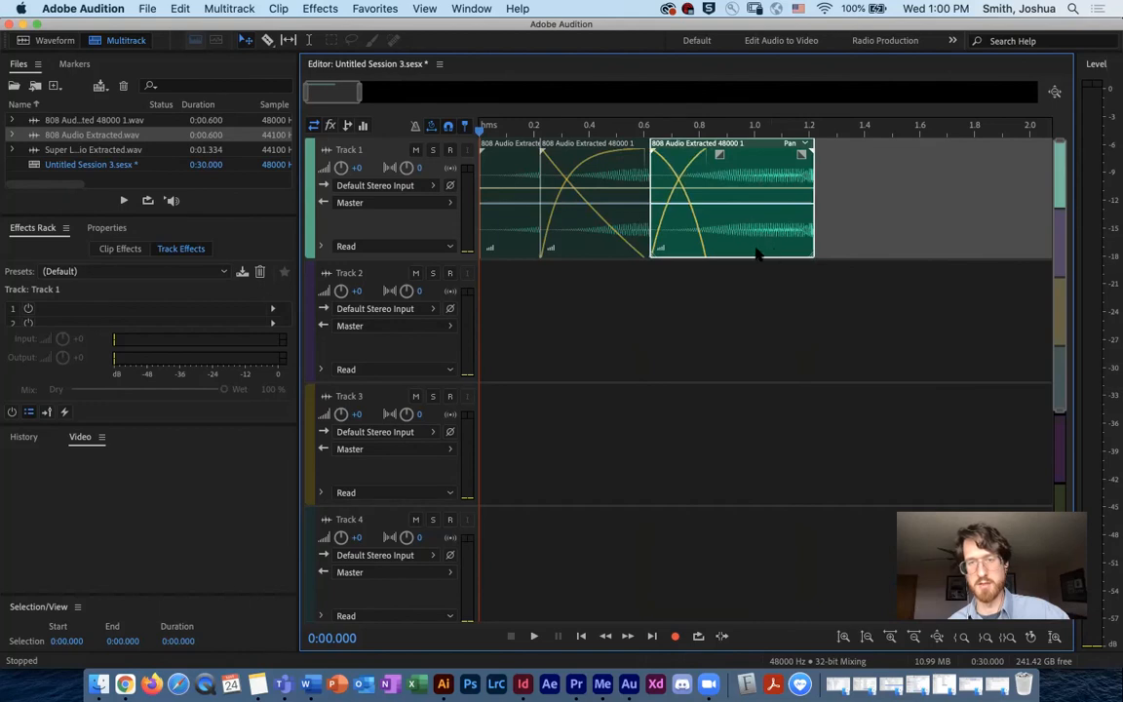
key(Delete)
Copy both crossfaded 808 clips from Track 1 to Track 2, starting at 0.4 s, and play the layered tracks from the beginning.
click(521, 230)
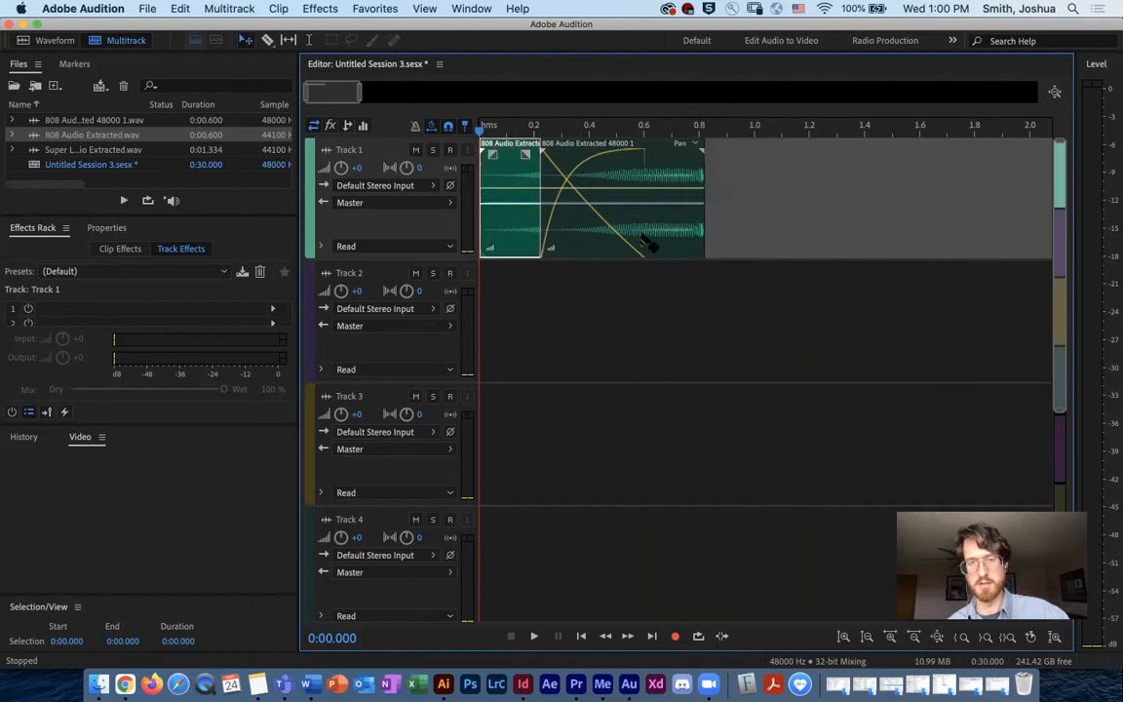
click(583, 240)
drag(523, 287, 680, 351)
key(space)
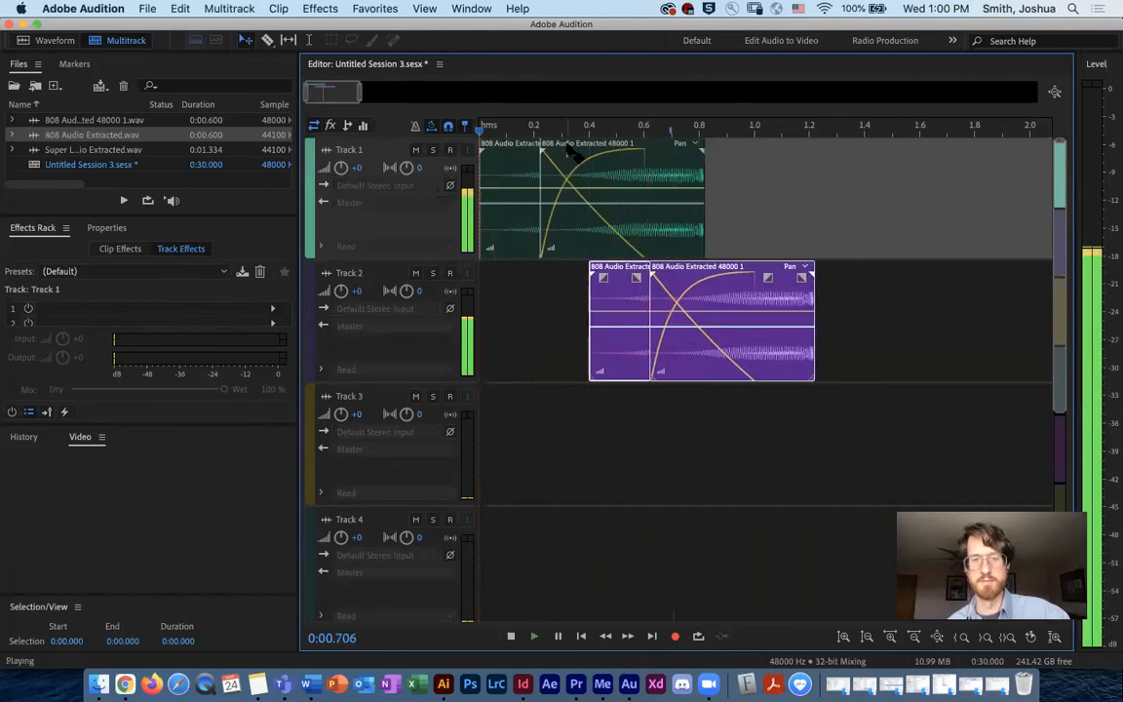
key(space)
drag(779, 133, 479, 157)
key(space)
key(space)
click(683, 412)
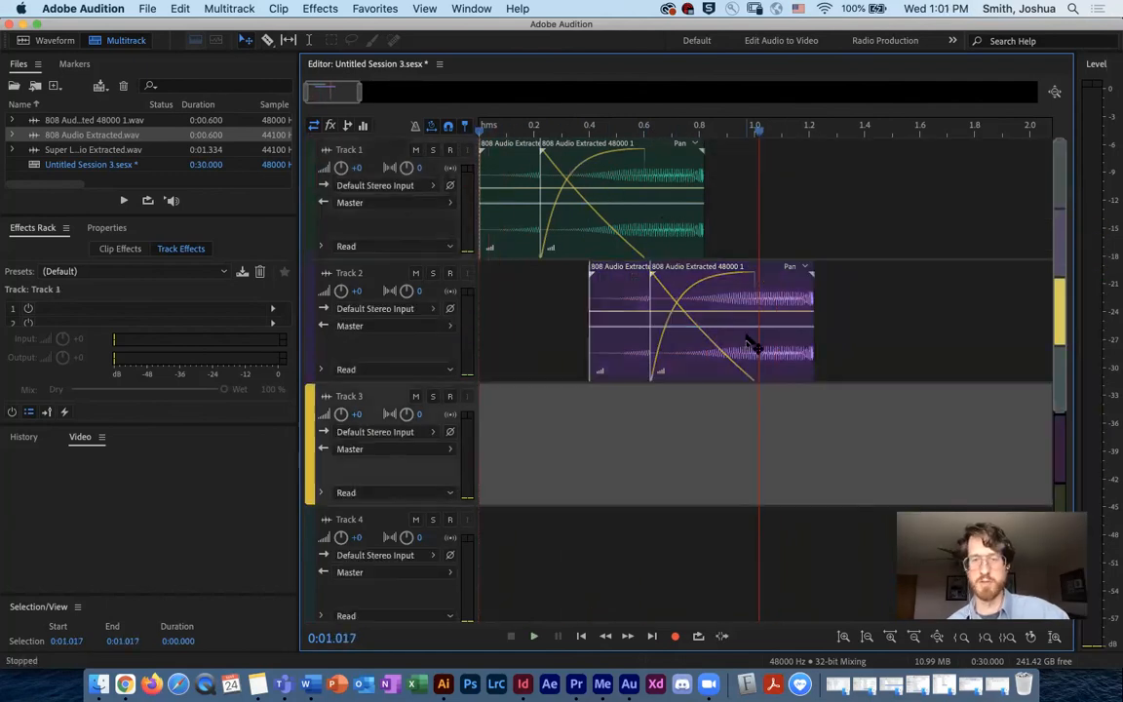
Shift the second 808 clip on Track 2 to start at about 0.66 s and play the session from the beginning.
click(755, 348)
drag(724, 325, 735, 326)
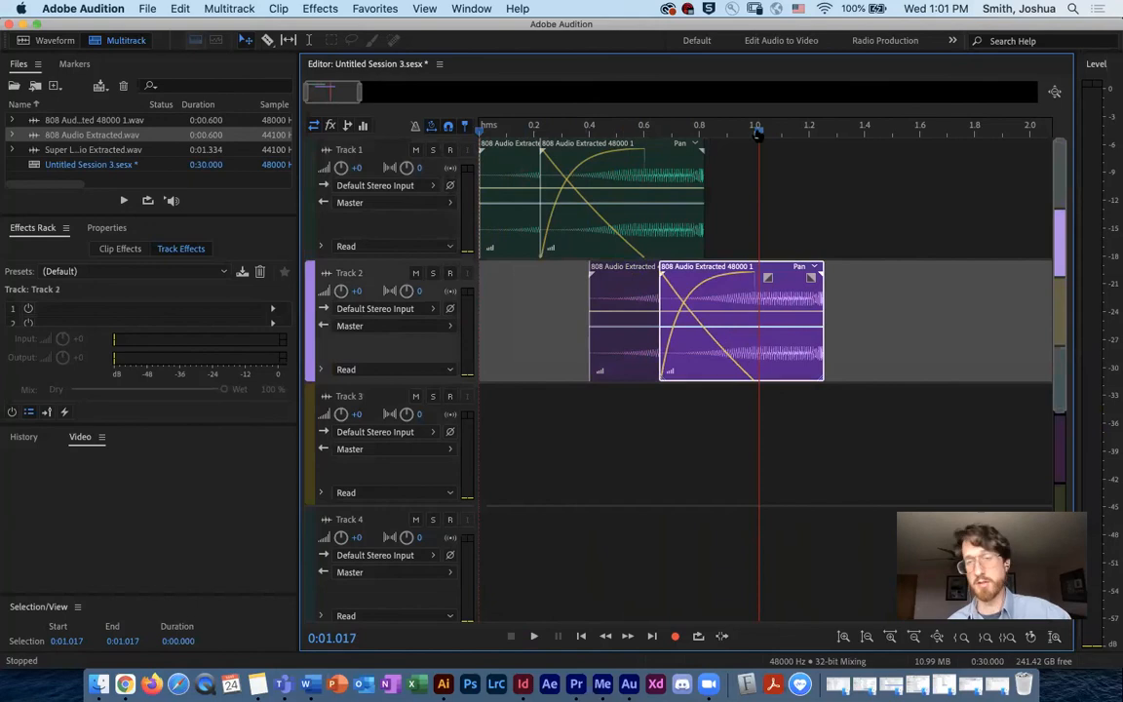
key(Home)
key(space)
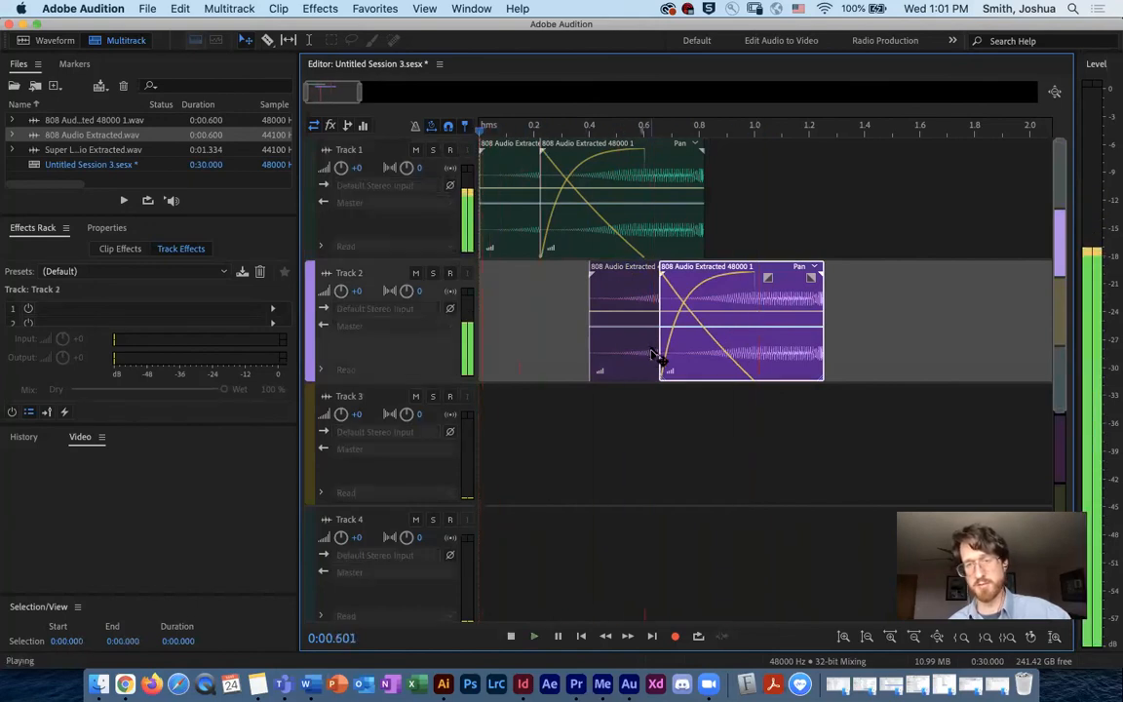
key(space)
Replay the layered 808 clips on Tracks 1 and 2 several times from the beginning to judge their rhythm.
drag(768, 131, 479, 139)
key(space)
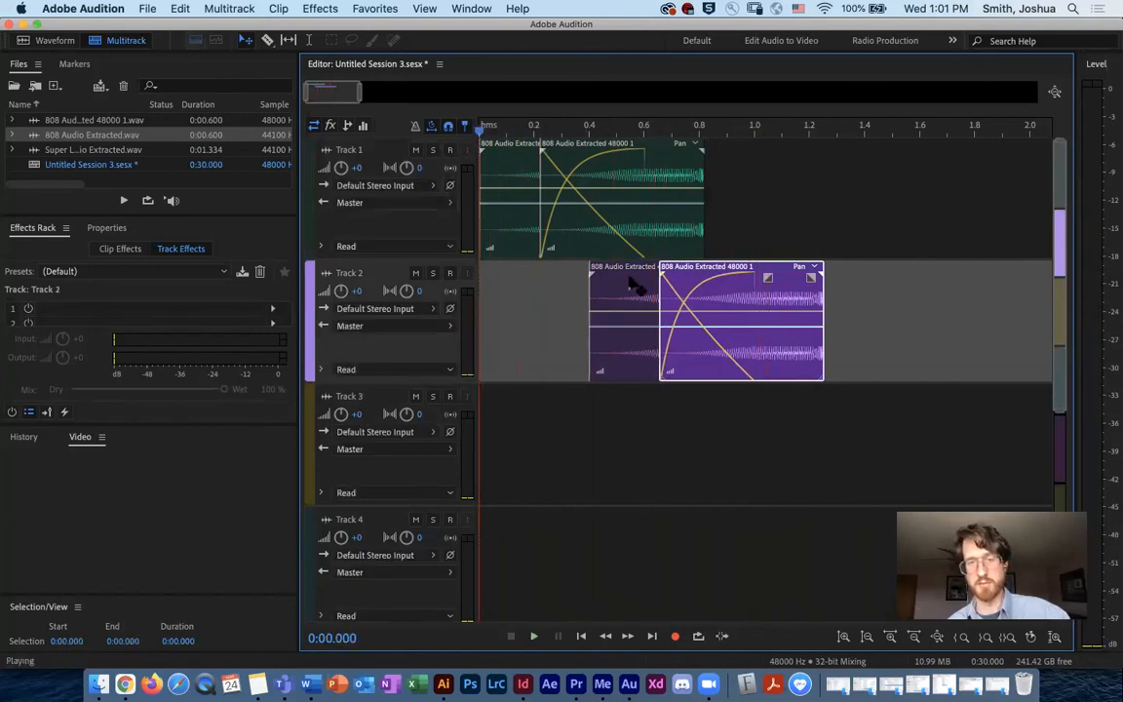
key(space)
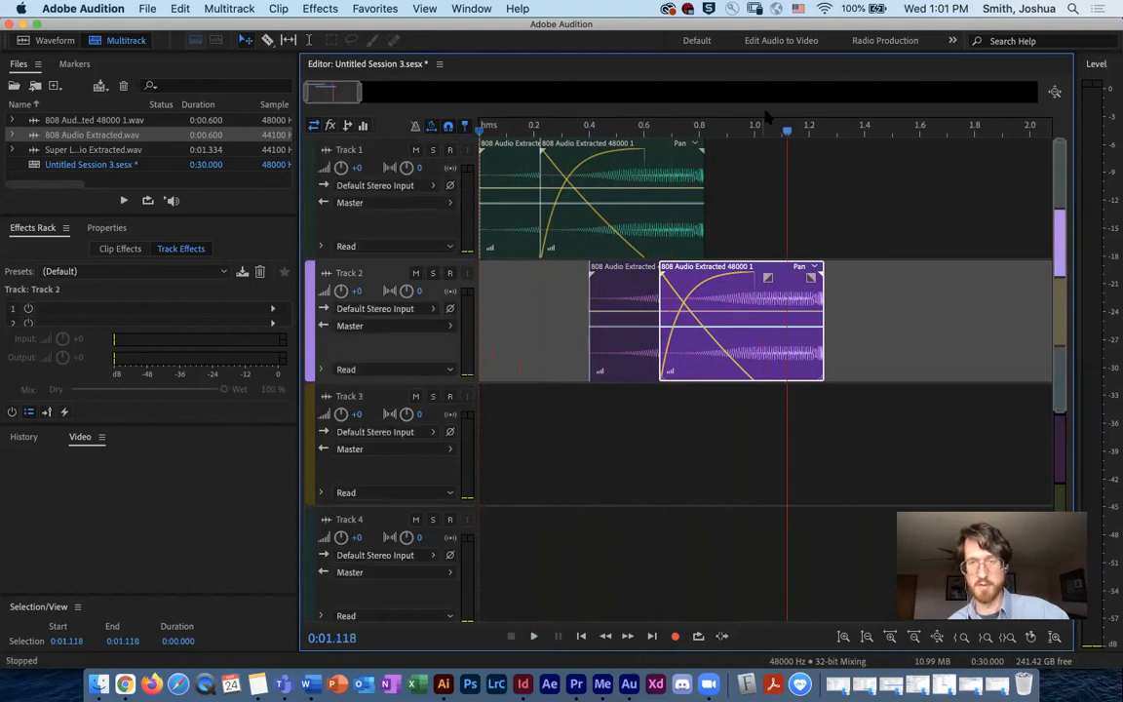
key(Home)
key(space)
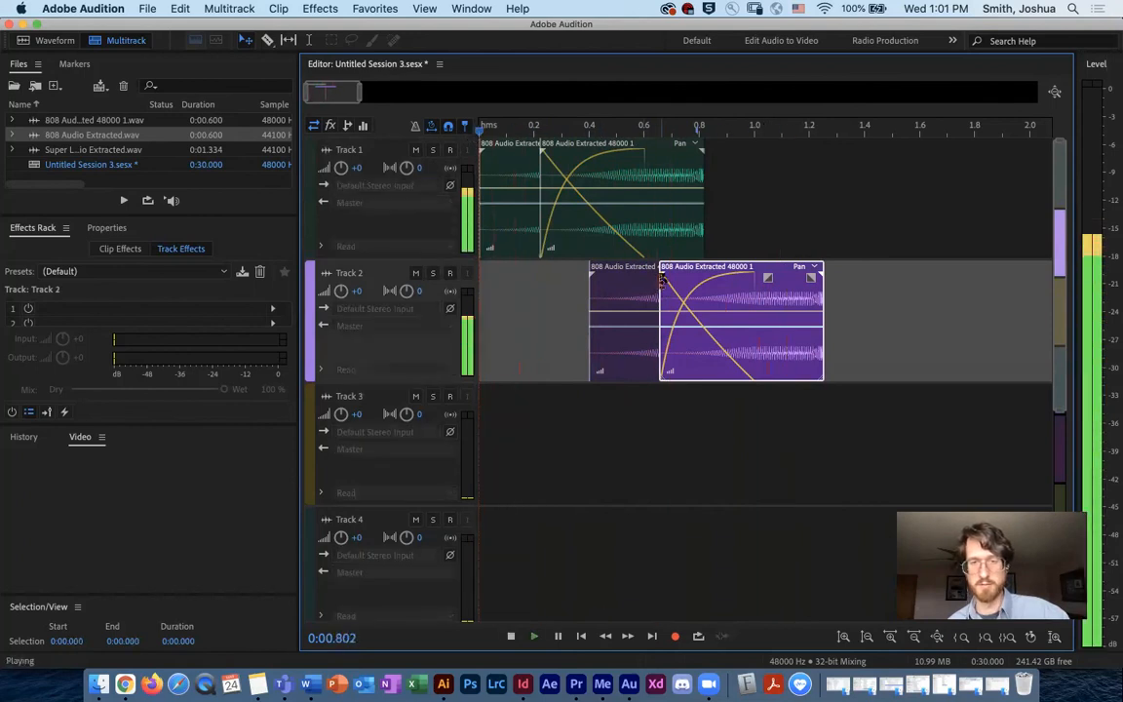
key(space)
key(Home)
key(space)
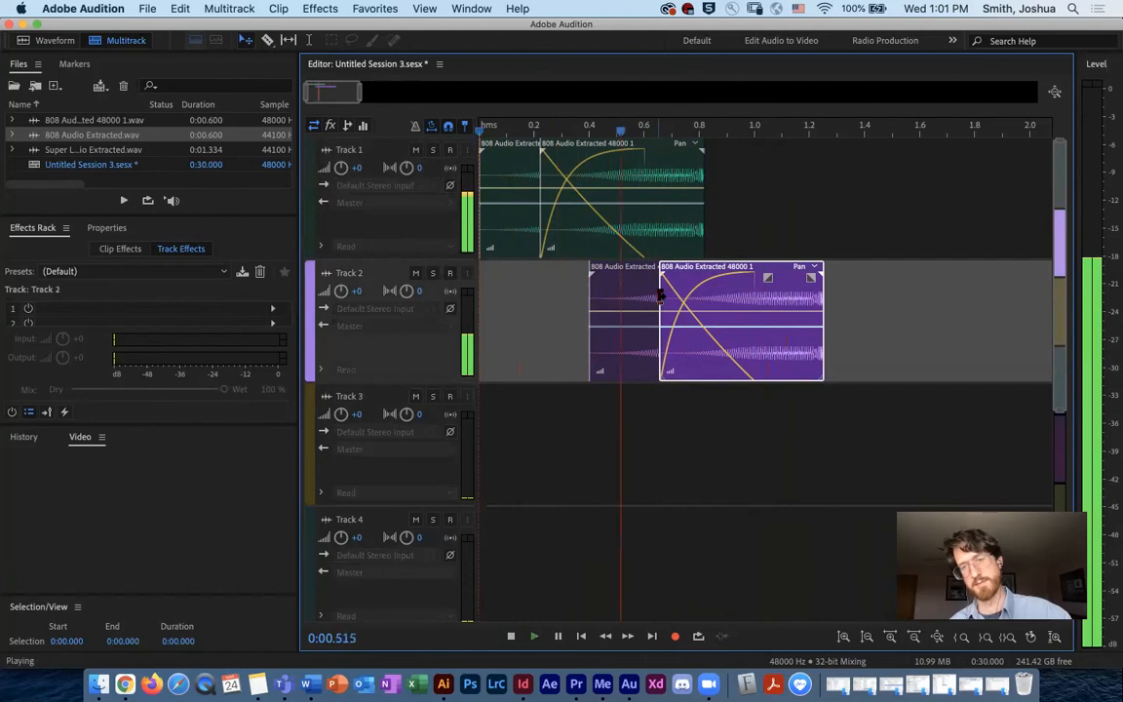
key(space)
drag(764, 131, 478, 131)
key(space)
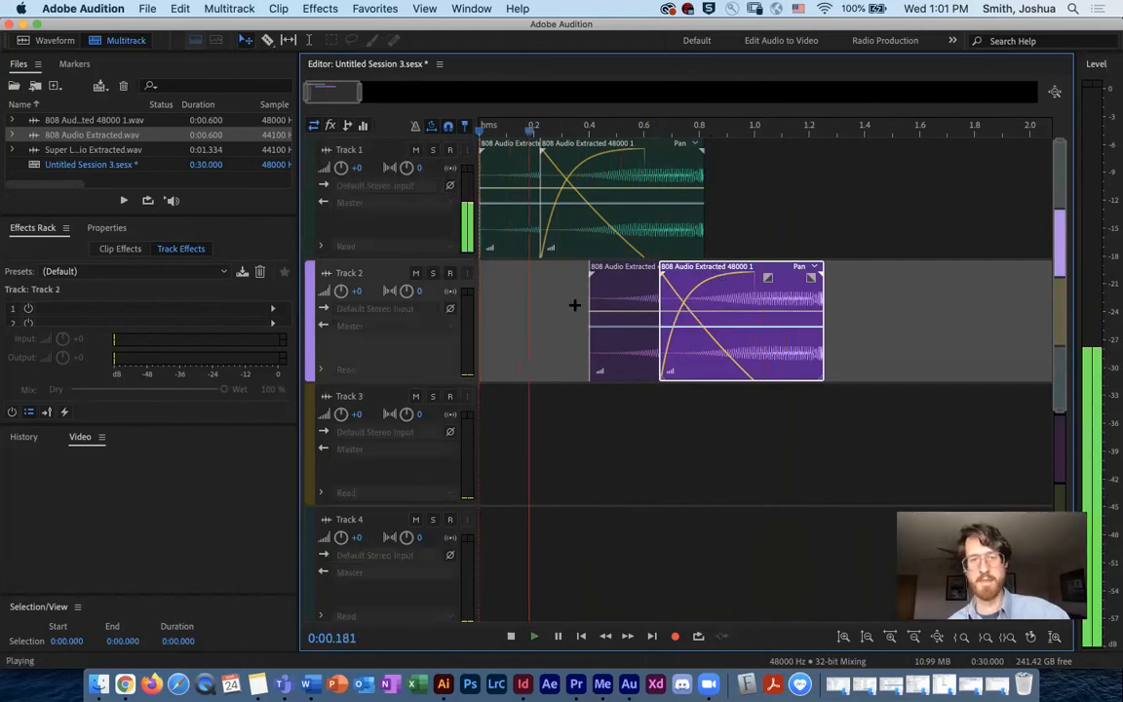
key(space)
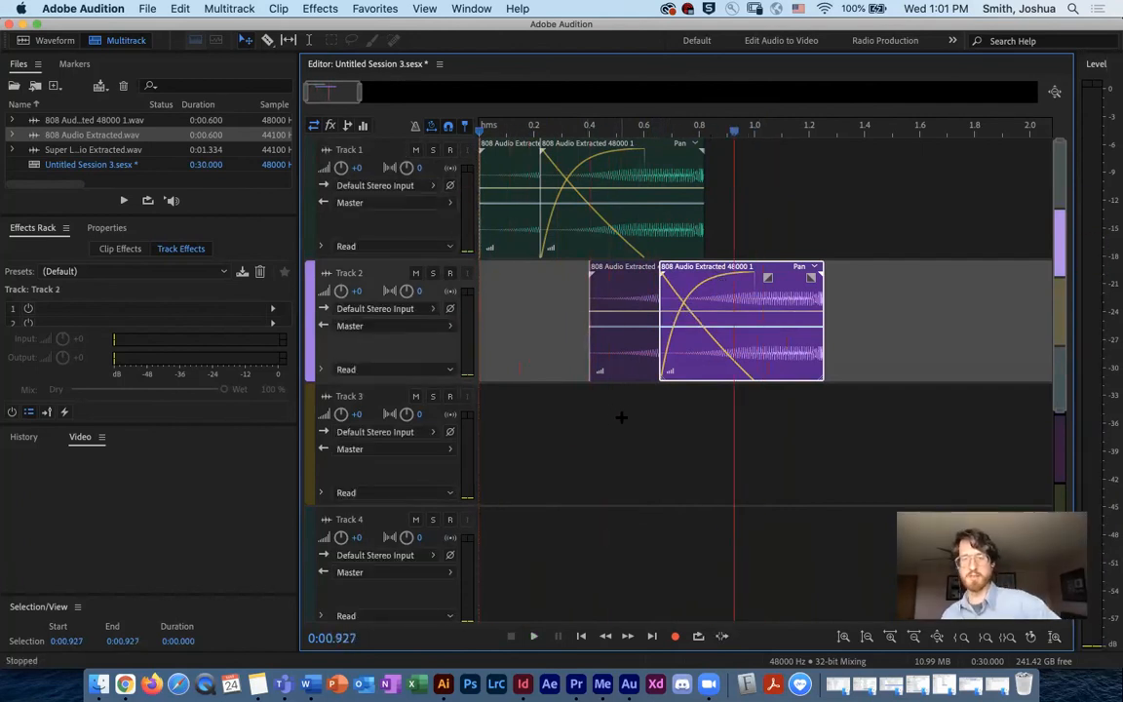
click(741, 428)
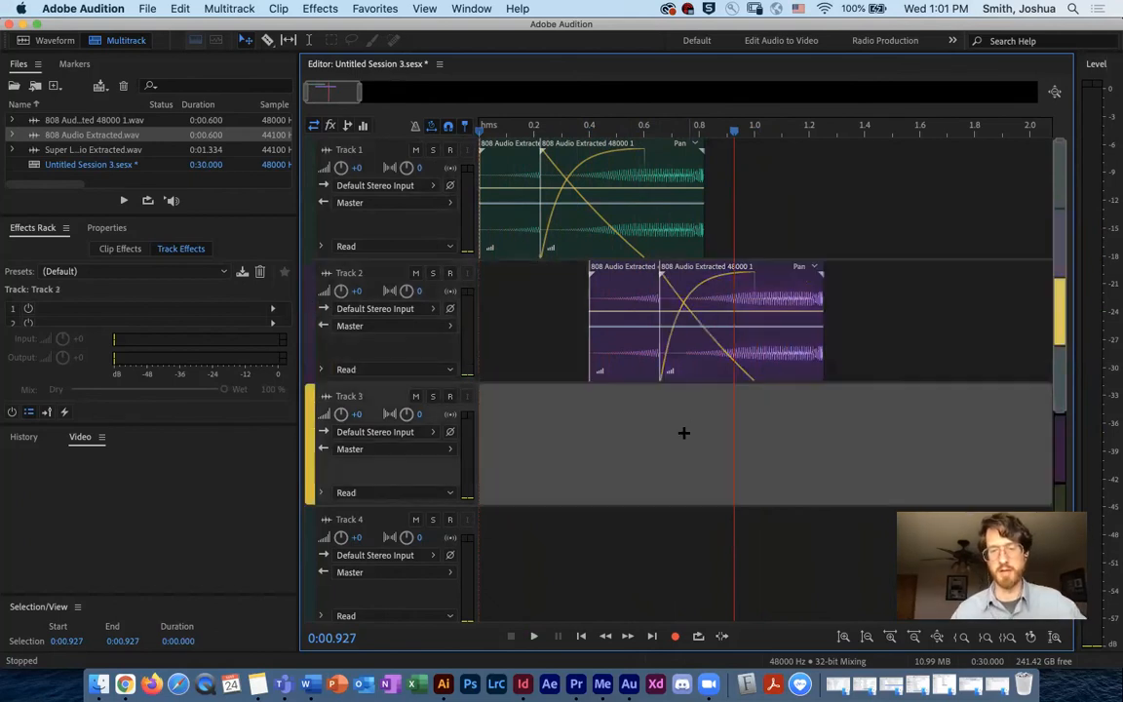